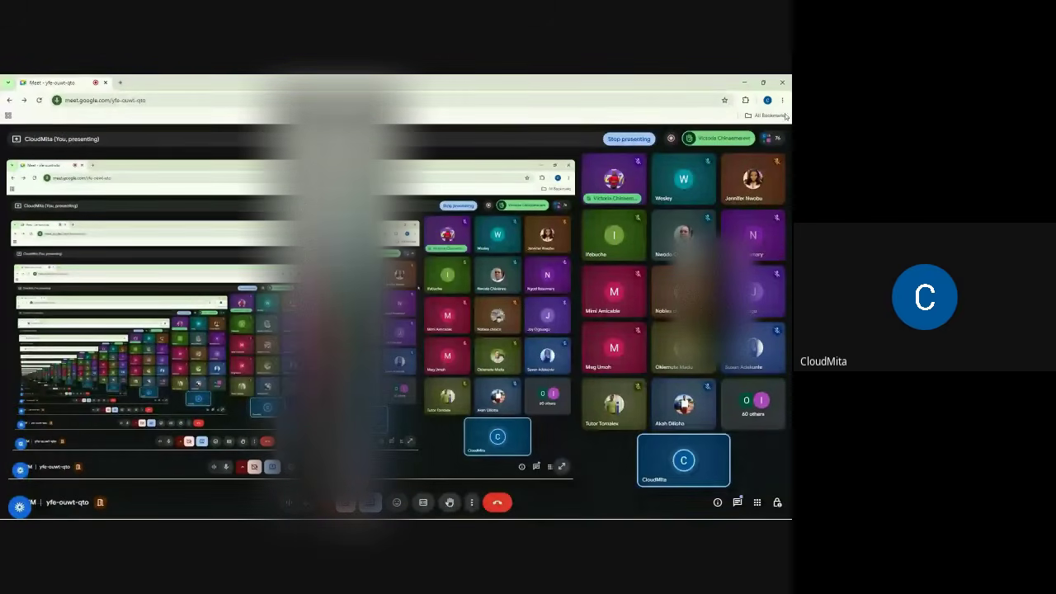
- Minimize the Meet call and launch Chrome with the chosen profile on a new tab
left_click(745, 81)
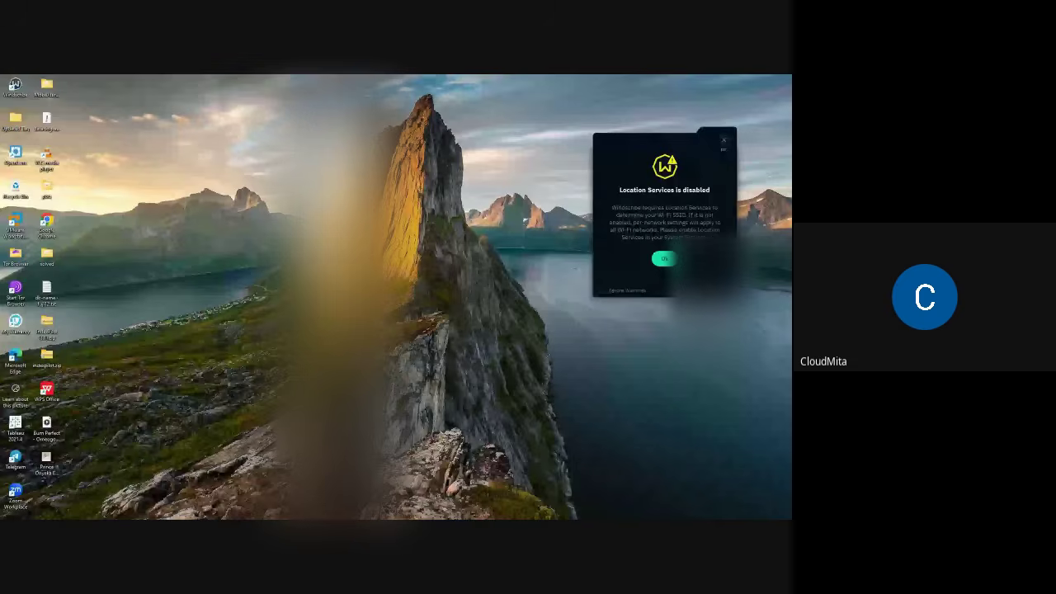
double_click(47, 223)
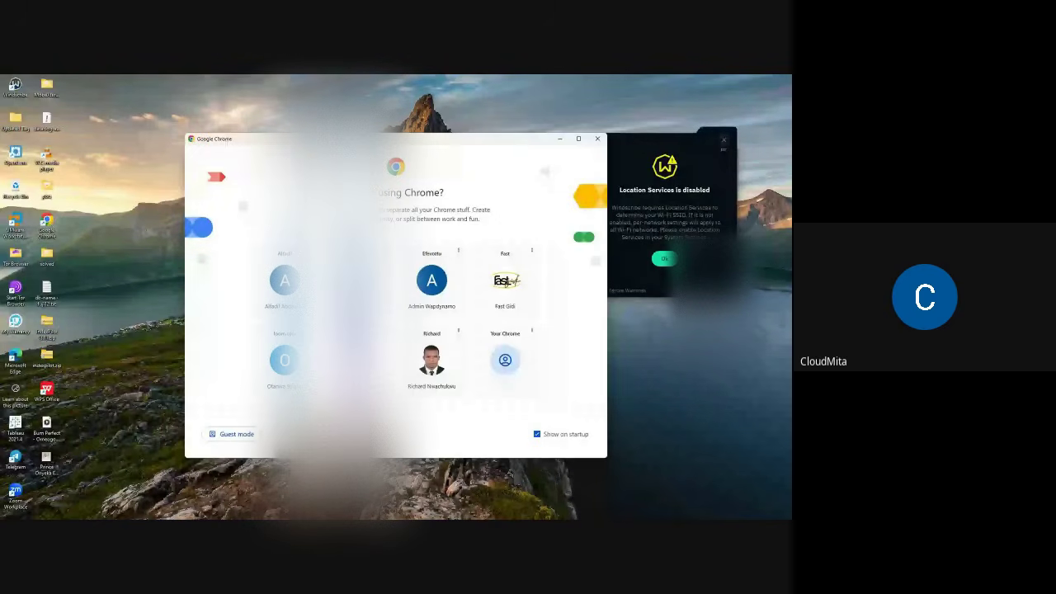
left_click(285, 360)
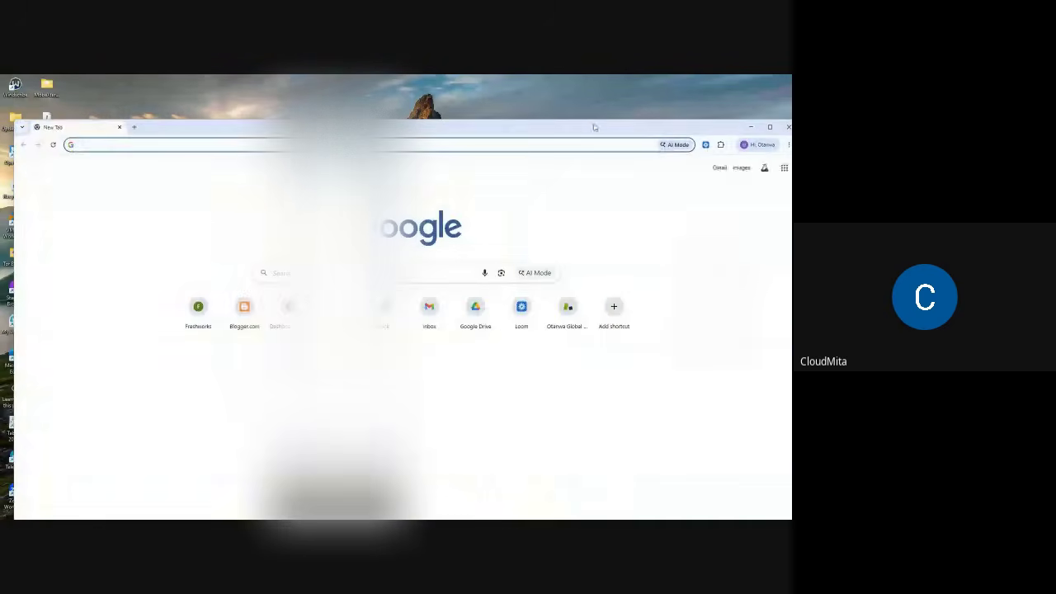
- Maximize the Chrome window and go to hubspot.com
left_click(771, 127)
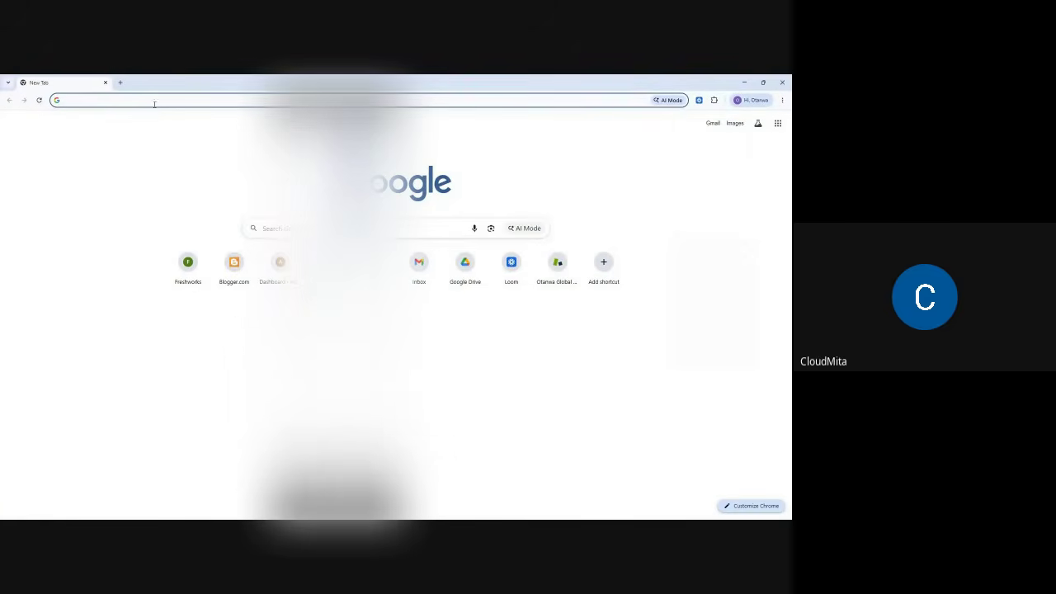
left_click(129, 99)
type("hub")
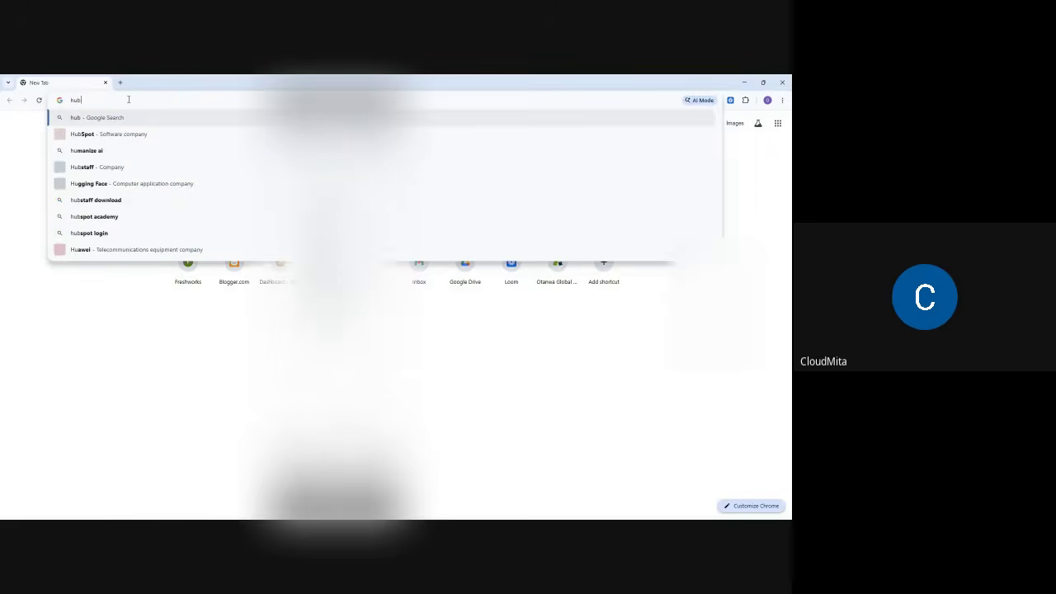
type("spot.com")
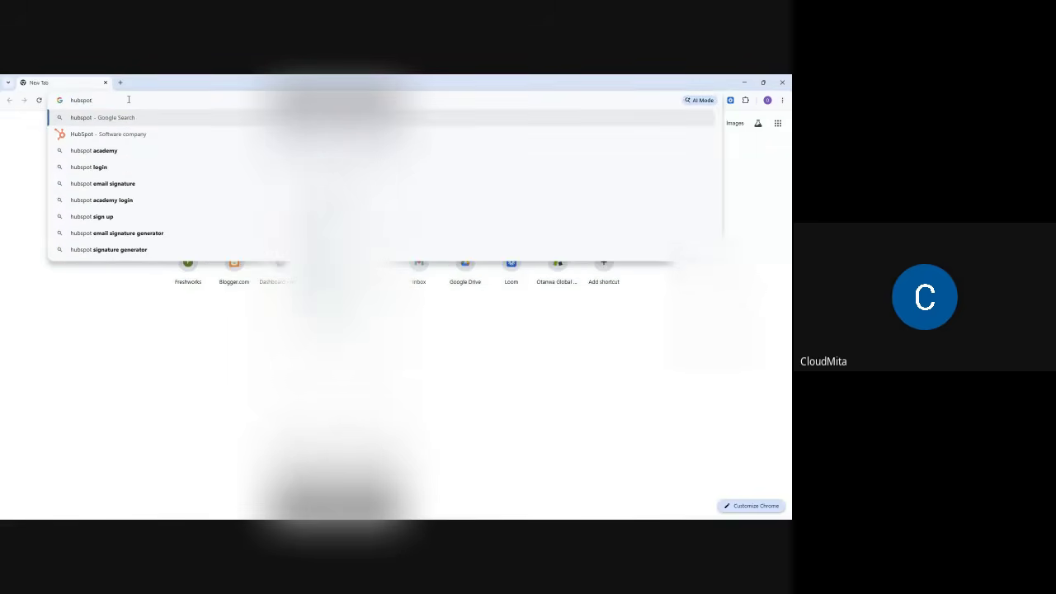
key("Return")
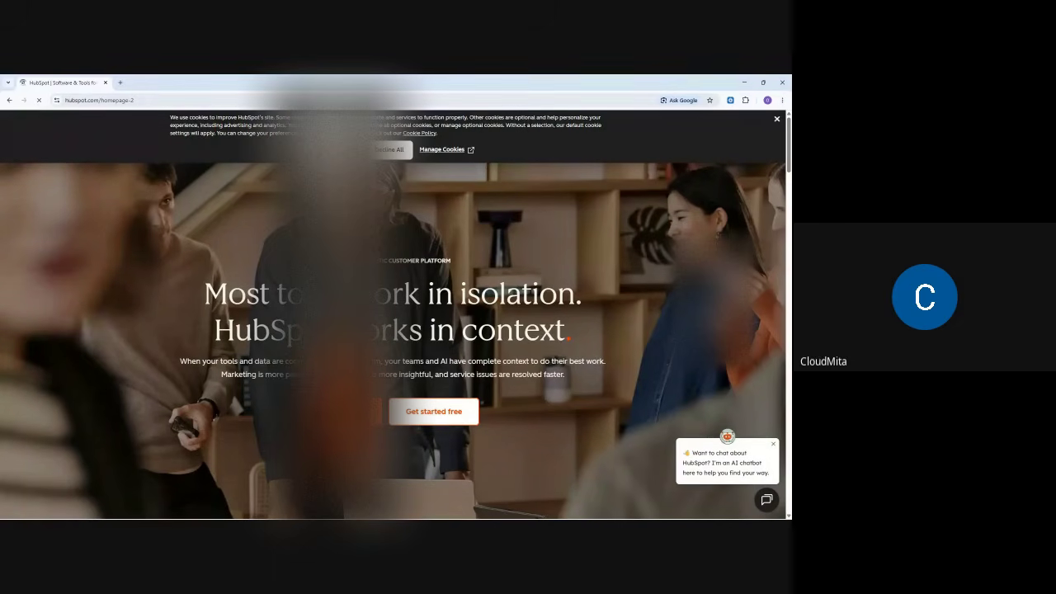
- Decline all optional cookies and select the homepage's full URL to copy it
left_click(391, 150)
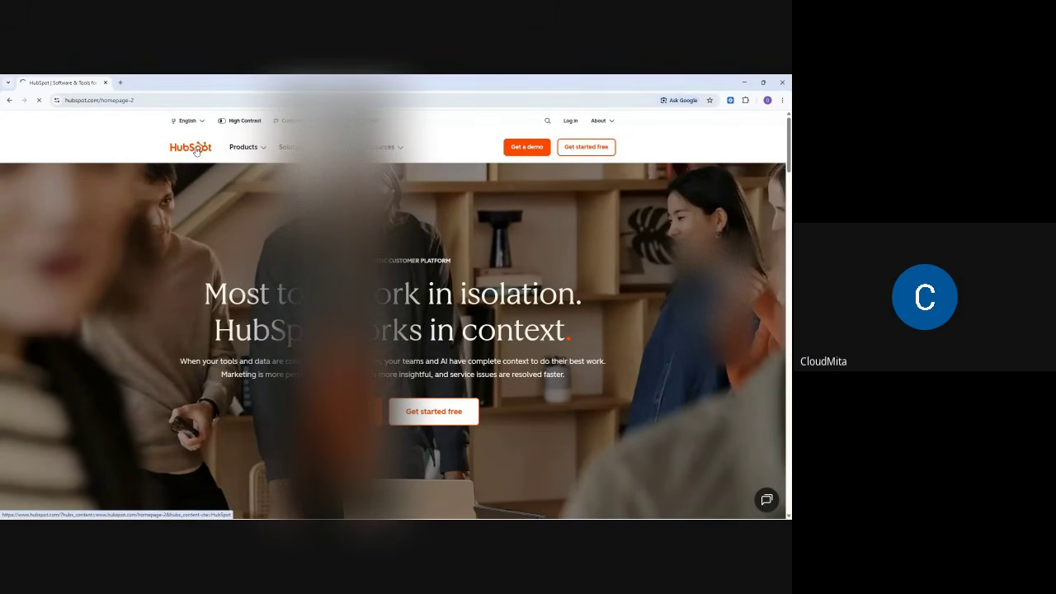
left_click(132, 100)
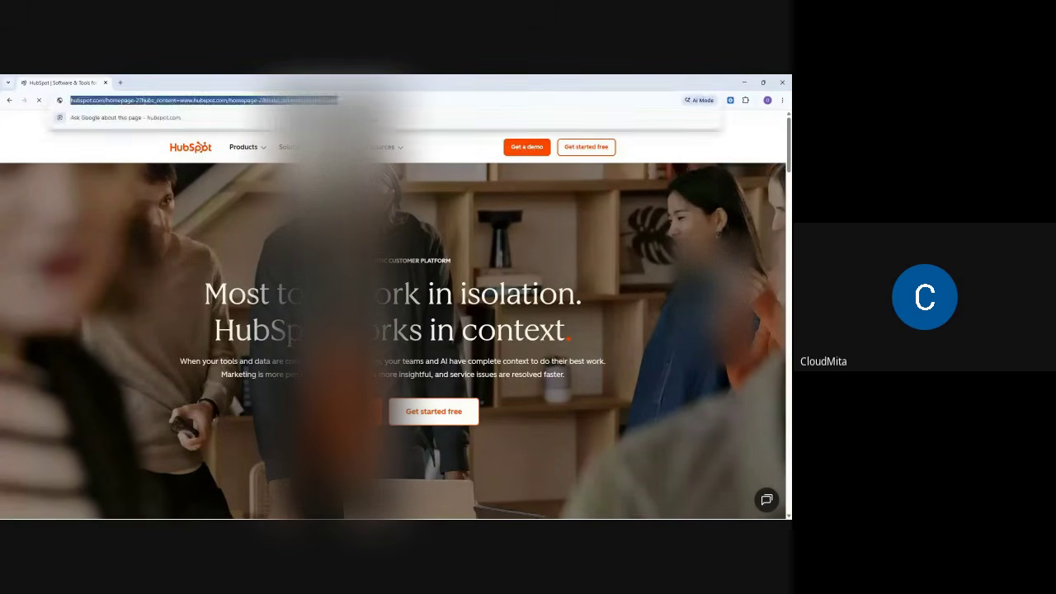
left_click(102, 217)
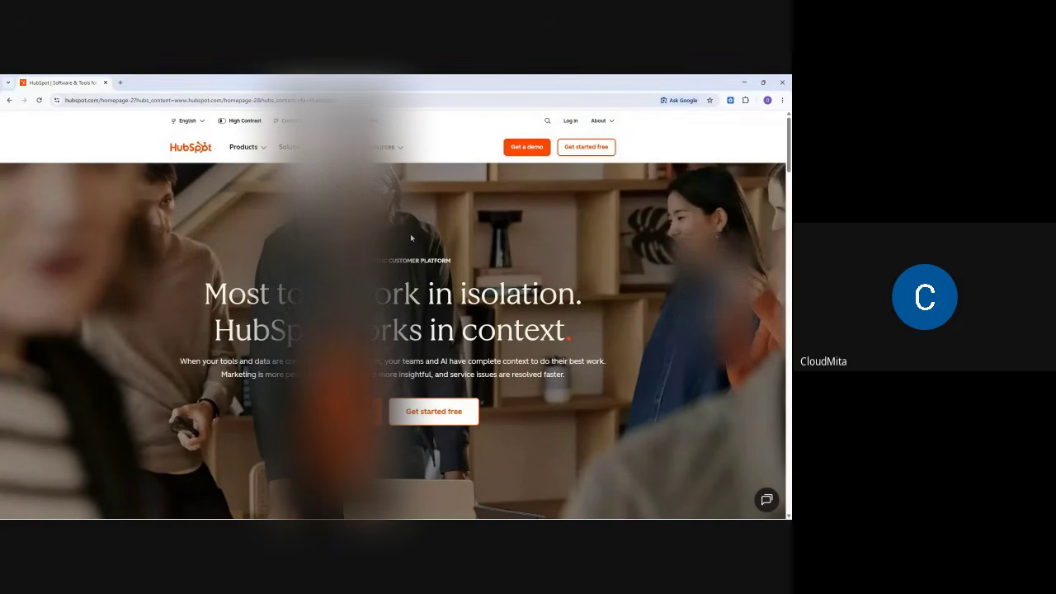
left_click(197, 101)
key("ctrl+c")
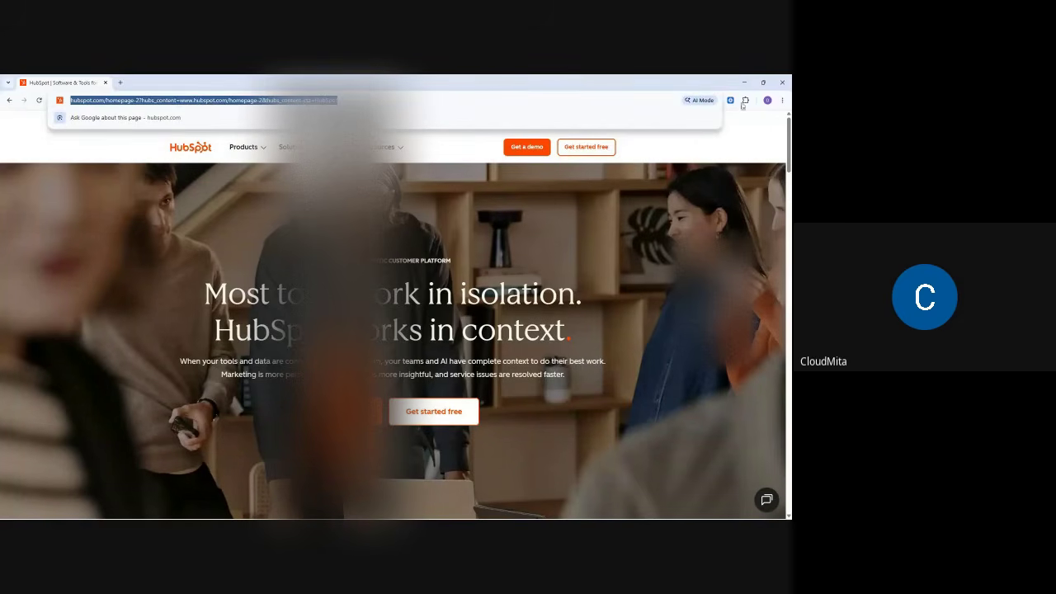
- Bring back the Meet call and post the copied HubSpot link in the meeting chat
left_click(745, 83)
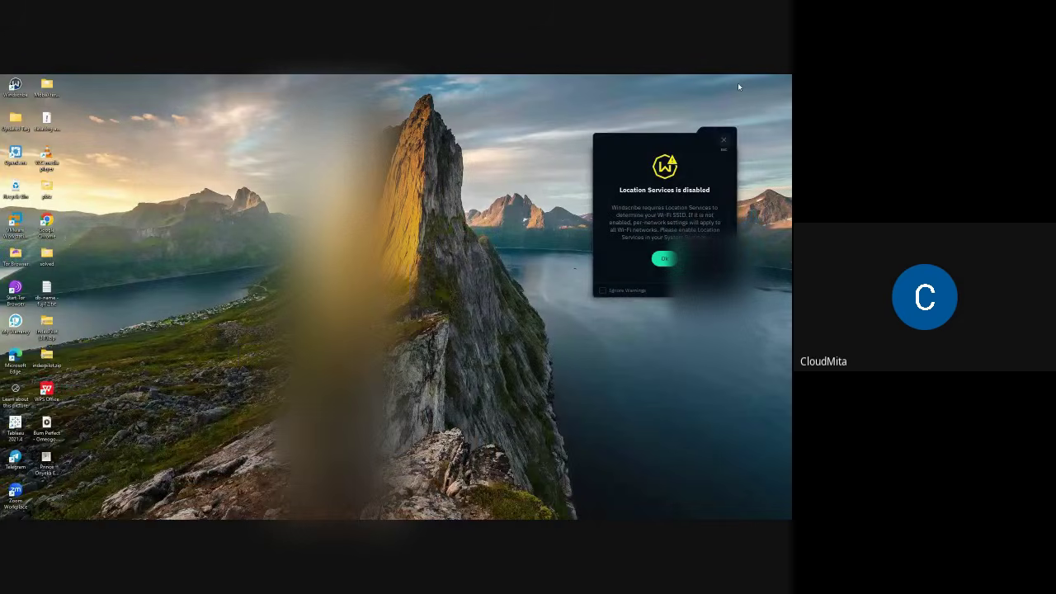
mouse_move(506, 509)
left_click(474, 481)
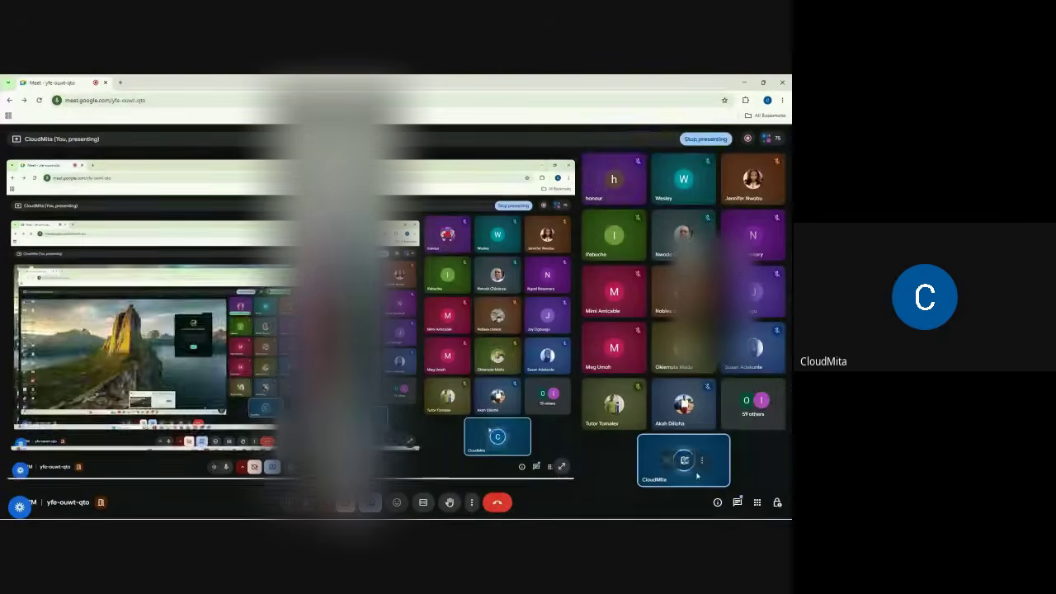
left_click(737, 502)
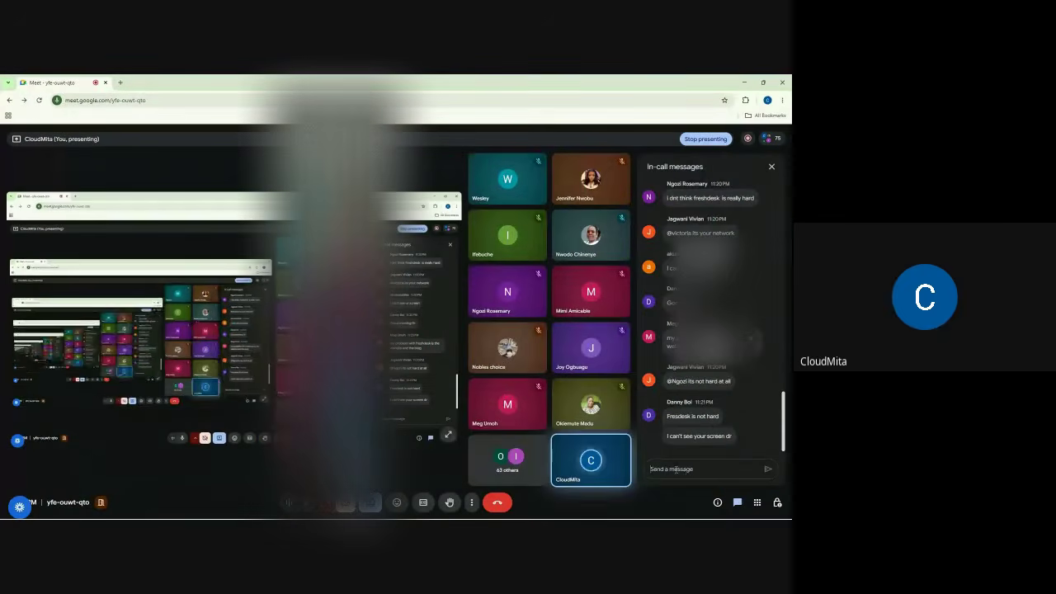
left_click(684, 468)
key("ctrl+v")
key("Return")
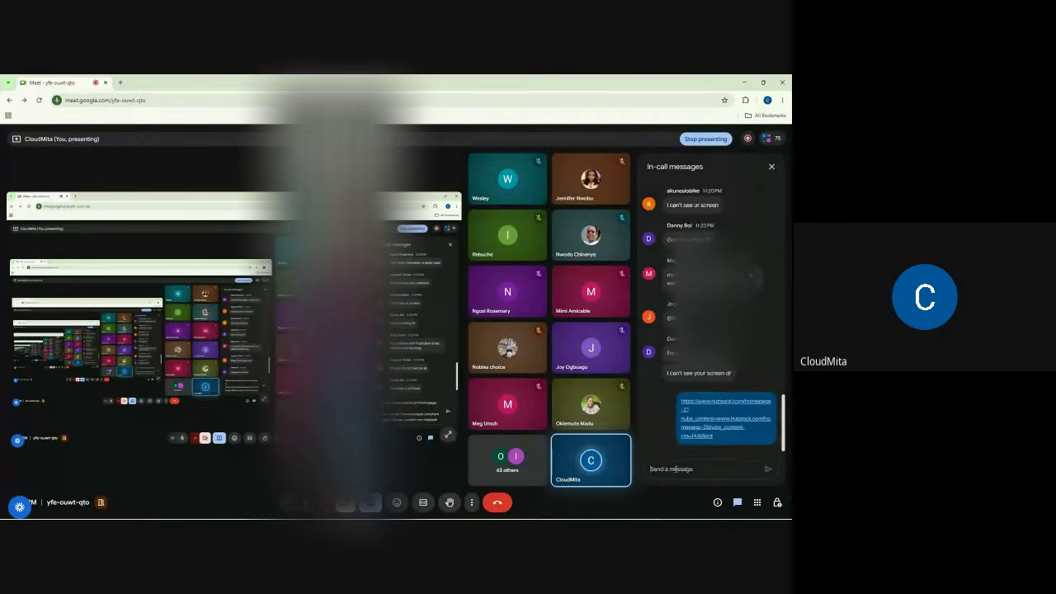
- Turn off 'Let participants send messages' in host controls and return to HubSpot
left_click(776, 501)
scroll(753, 397, "down", 1)
scroll(754, 397, "down", 2)
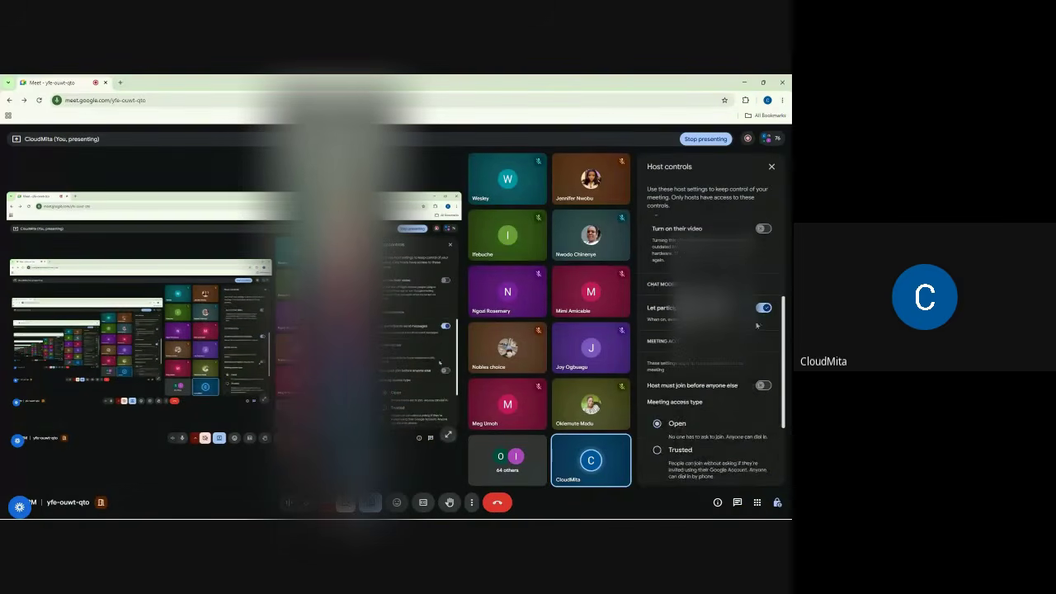
left_click(762, 308)
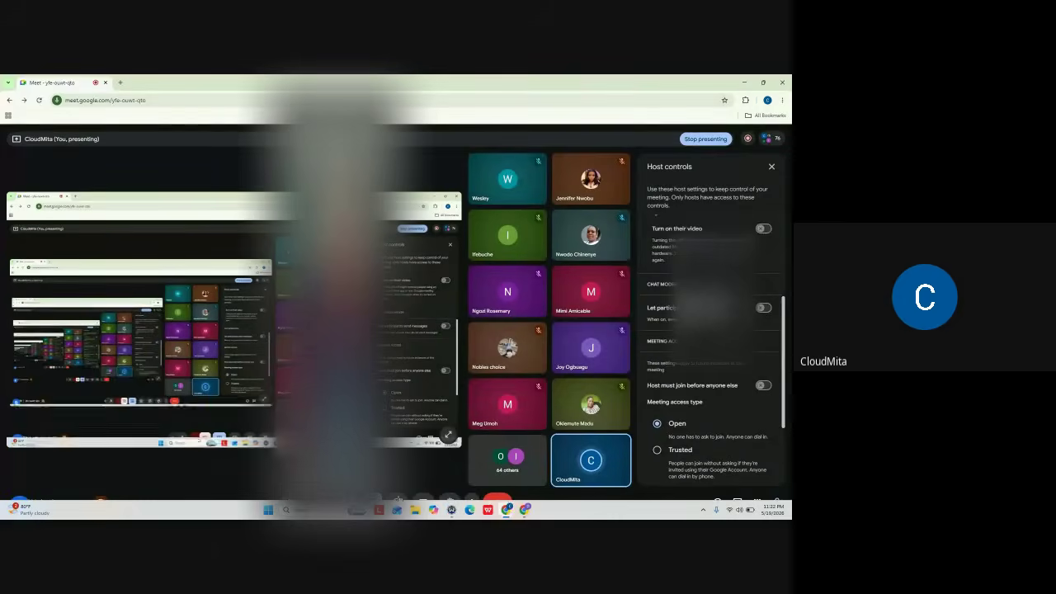
left_click(525, 511)
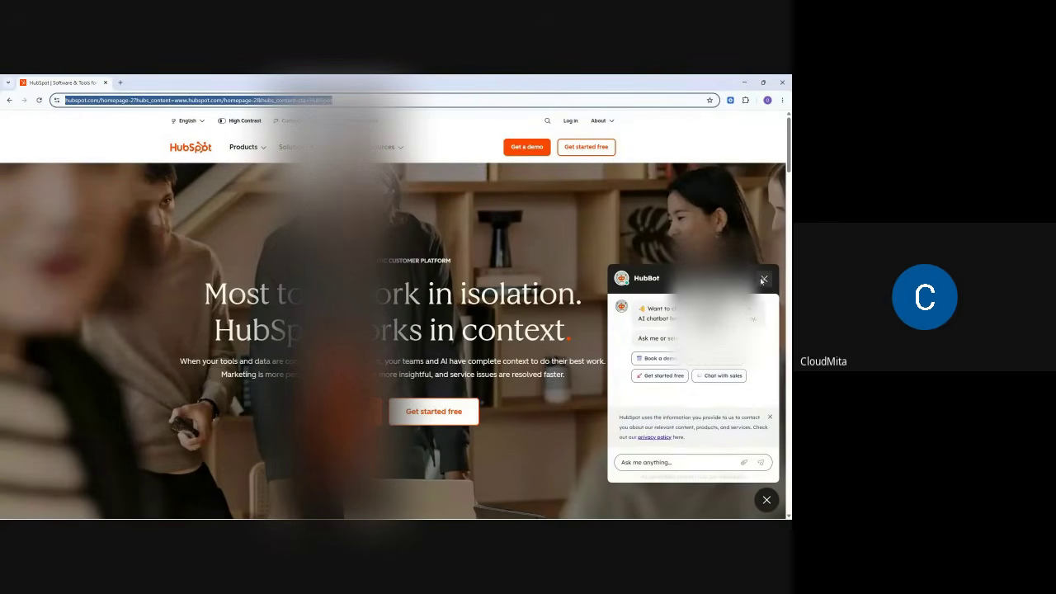
- Close HubBot, scroll through the CRM and Hub product sections, then back to the top
left_click(763, 278)
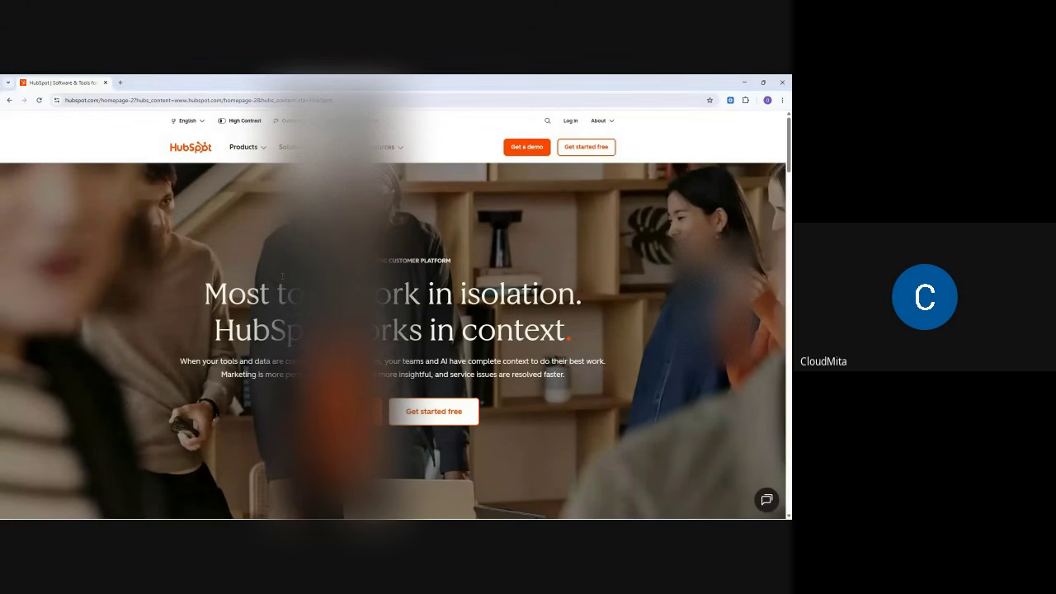
scroll(396, 330, "down", 10)
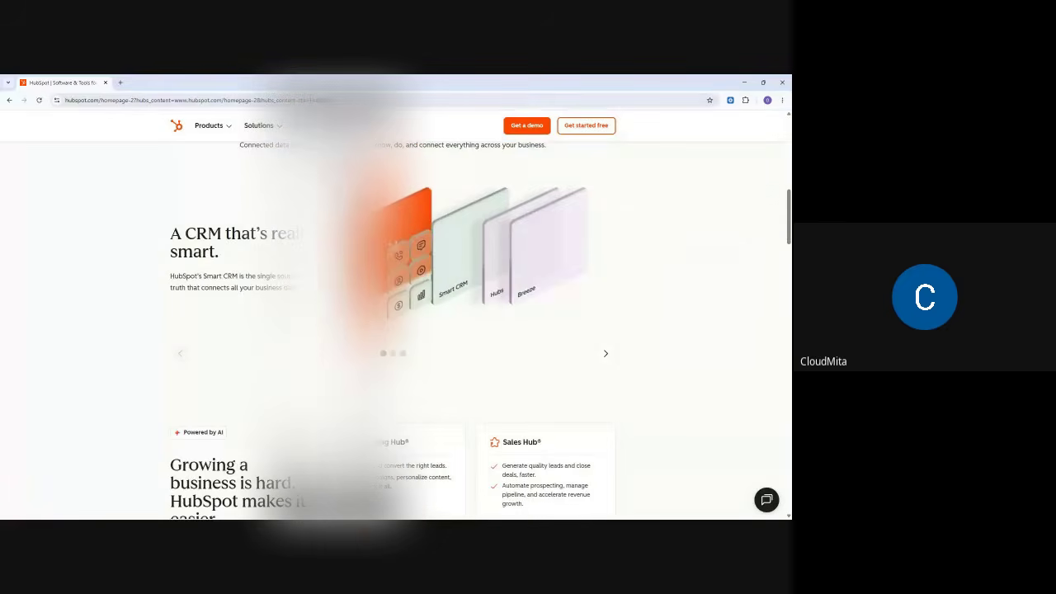
scroll(396, 330, "down", 3)
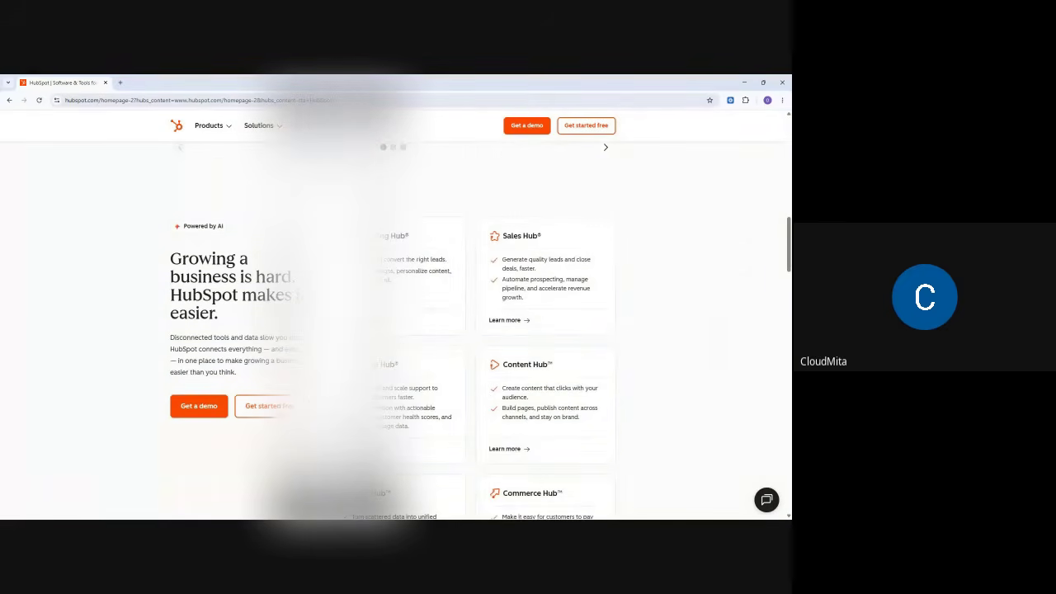
scroll(419, 354, "down", 10)
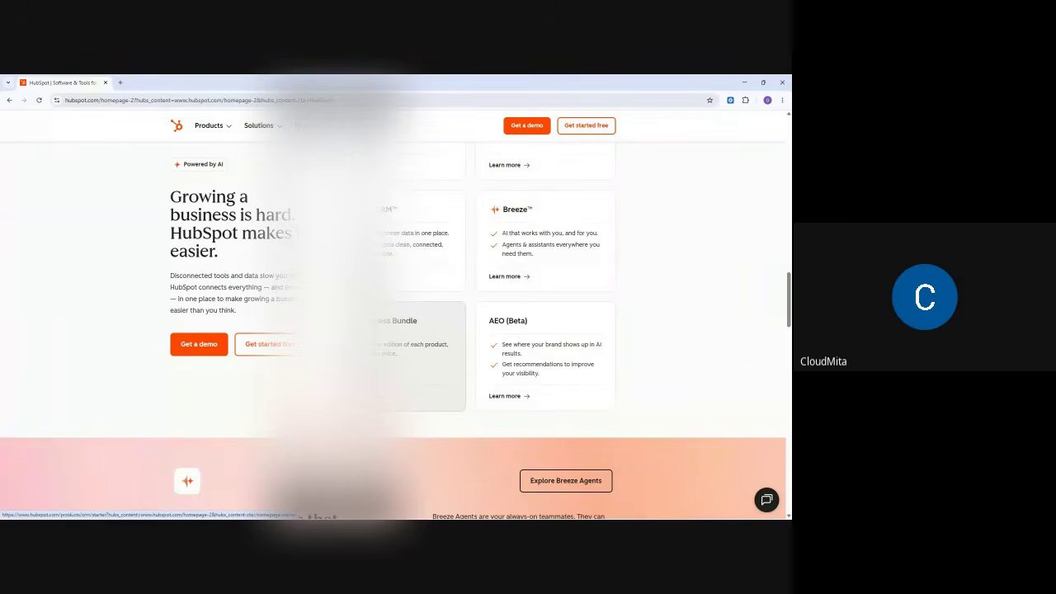
scroll(393, 330, "up", 15)
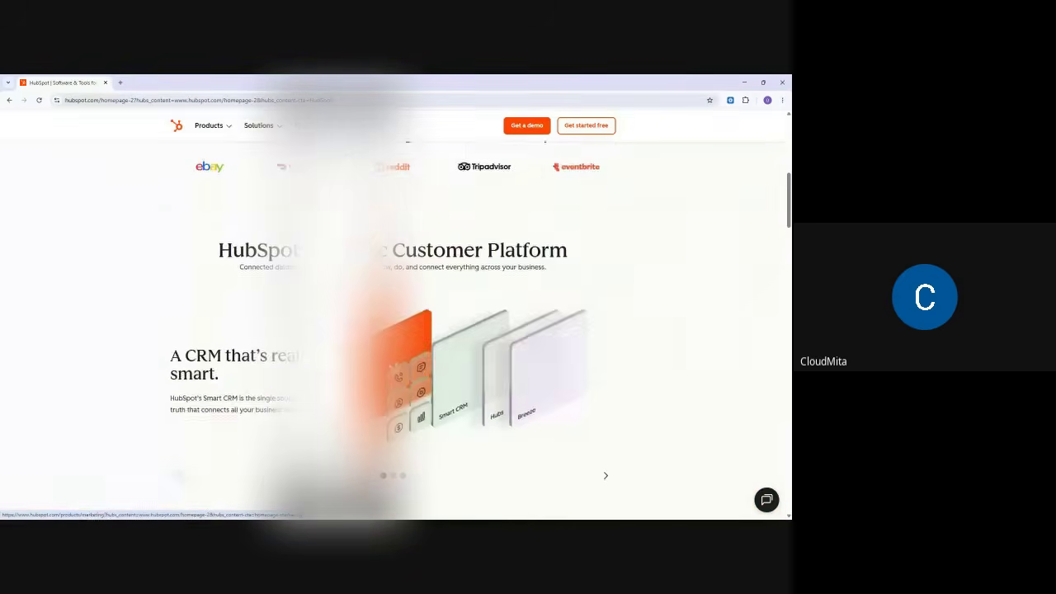
scroll(394, 317, "up", 1)
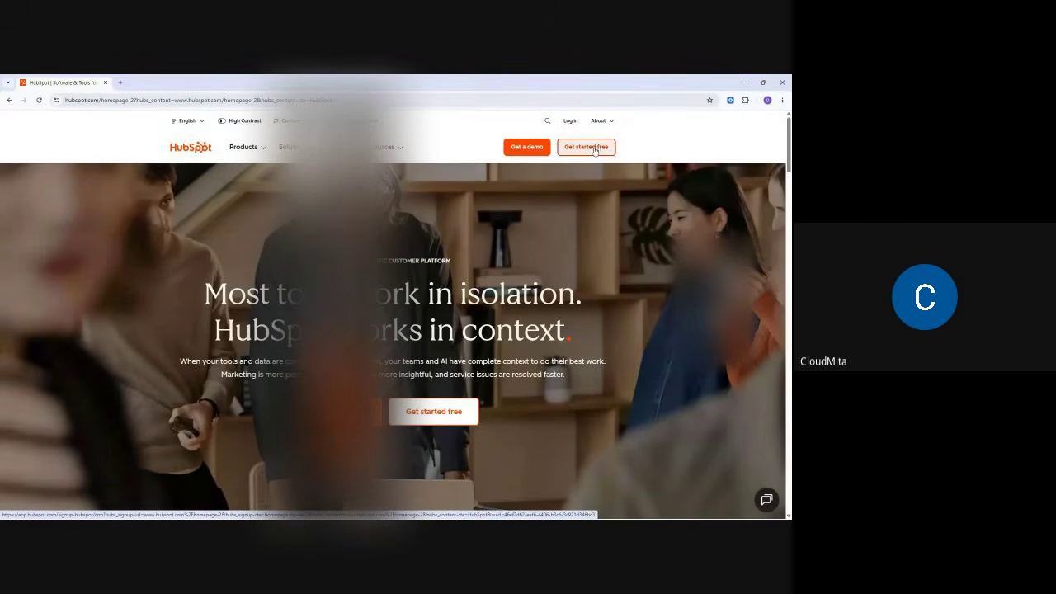
- Open the free account sign-up page and turn off Loom recording for HubSpot
left_click(593, 151)
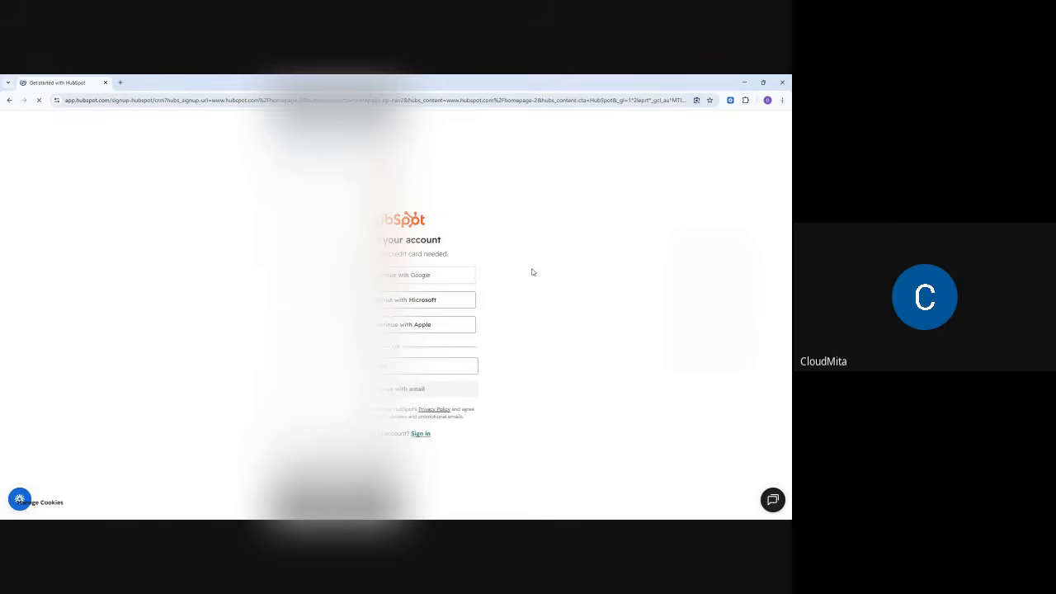
mouse_move(20, 499)
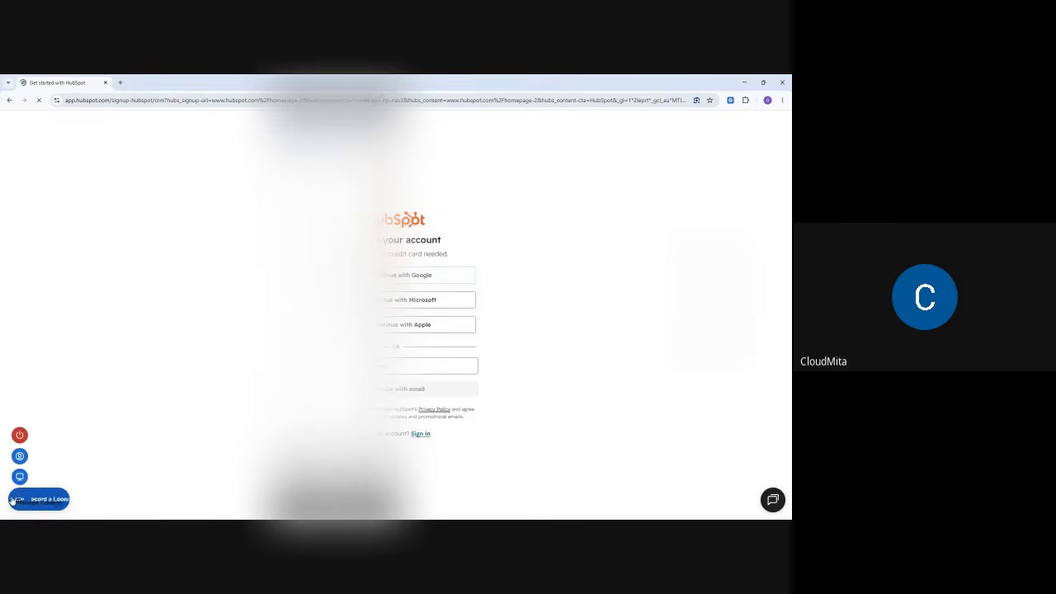
left_click(19, 436)
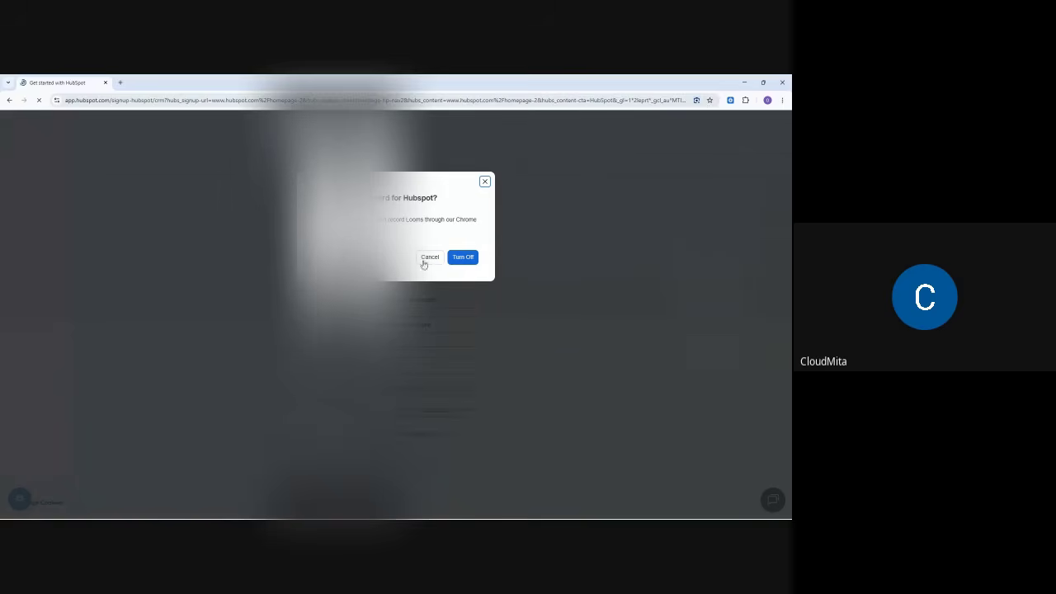
left_click(462, 256)
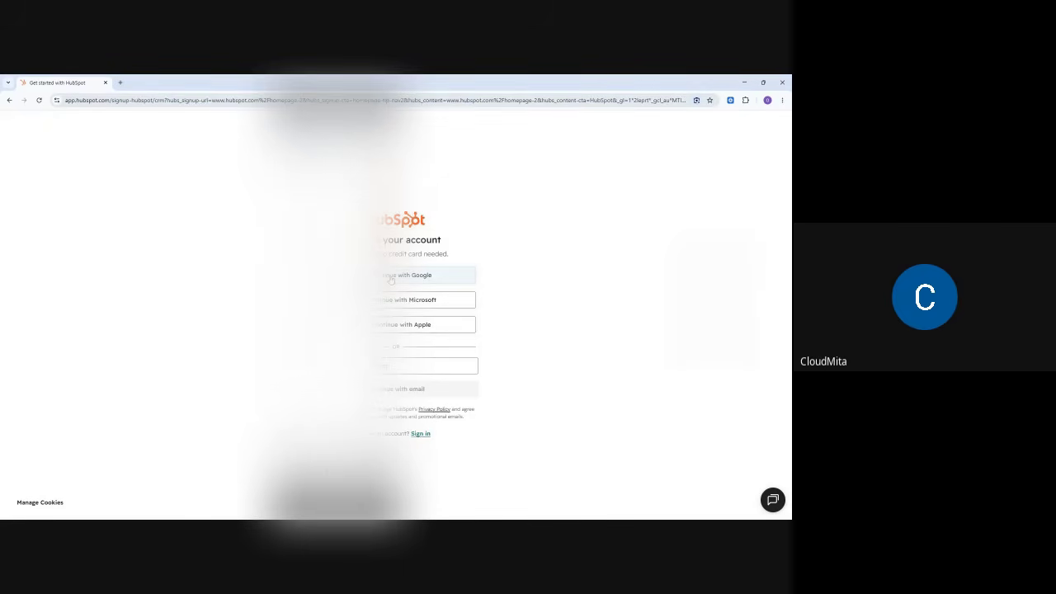
- Sign up via Continue with Google and approve the Google consent popup
left_click(392, 280)
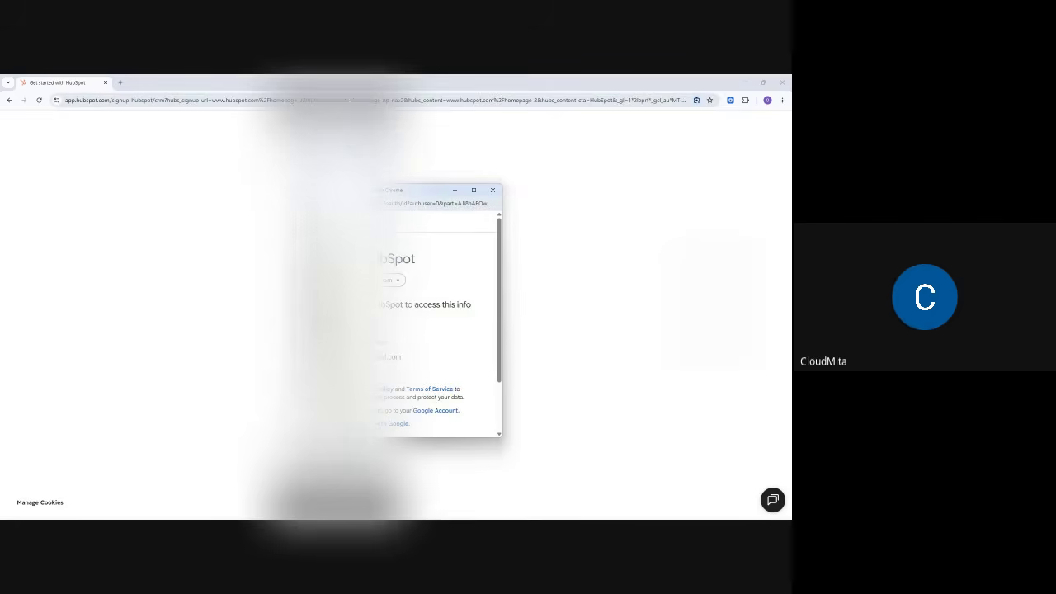
scroll(439, 371, "down", 2)
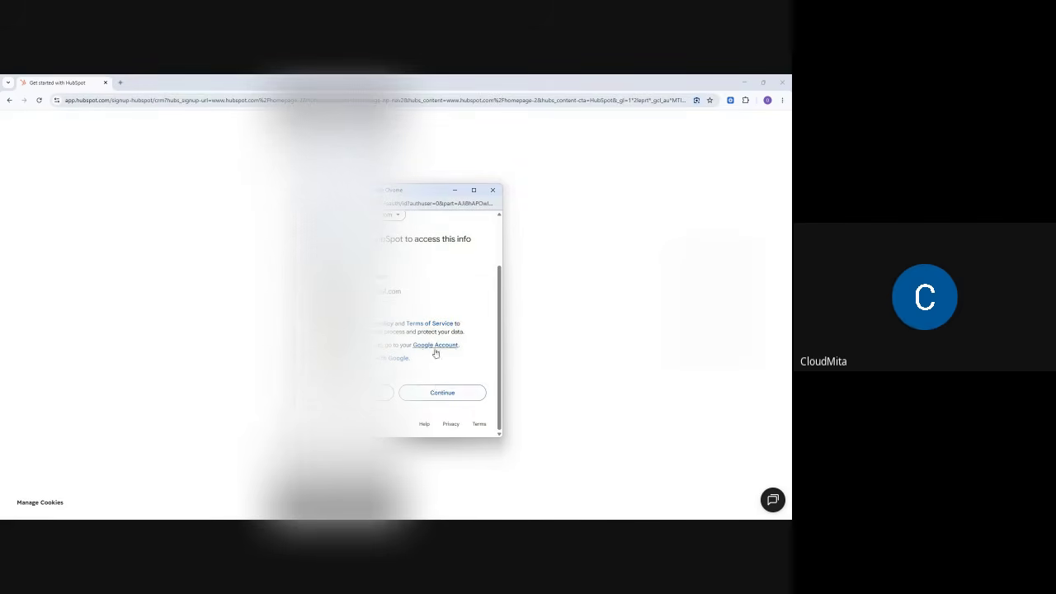
left_click(439, 395)
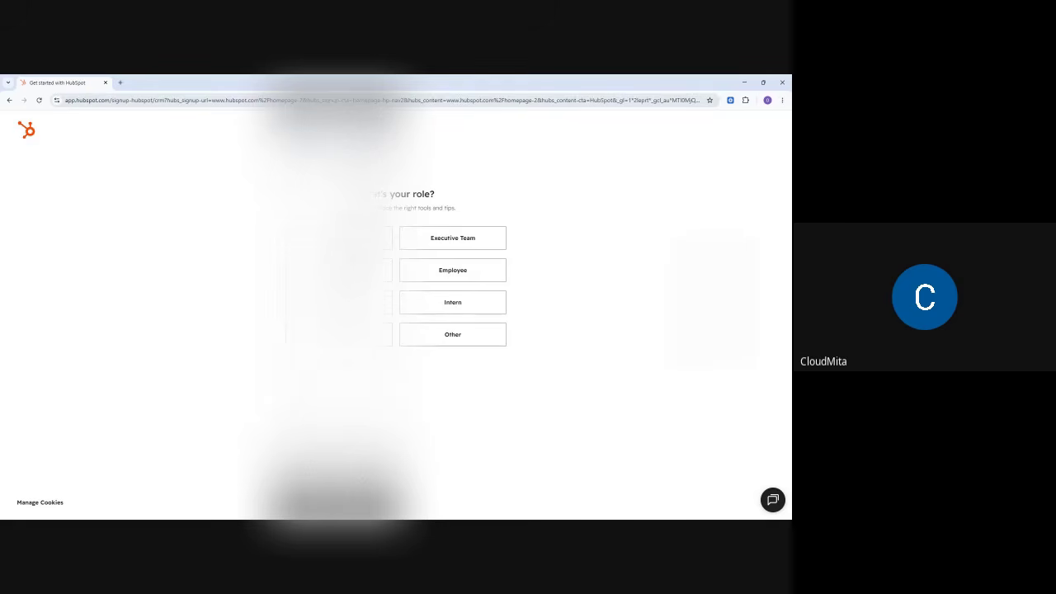
- Choose Owner as your role, paste the company website, and continue
left_click(341, 239)
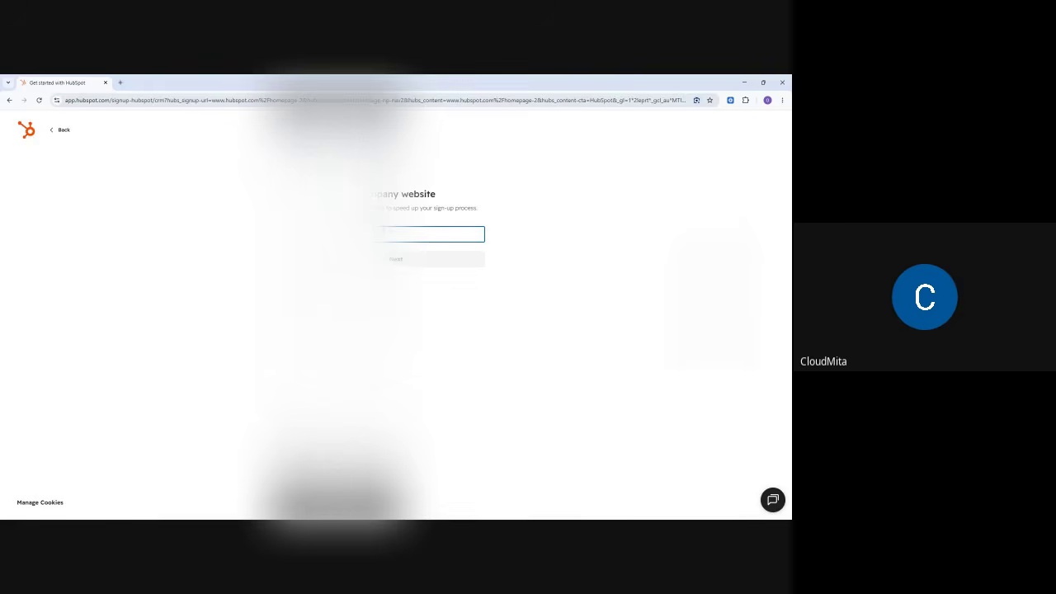
key("ctrl+v")
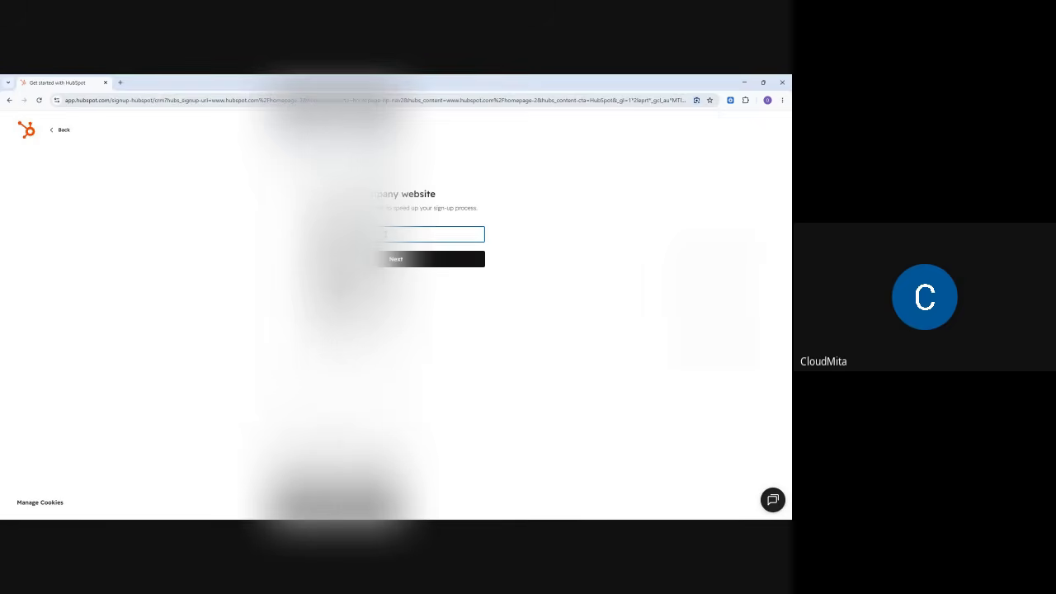
left_click(399, 261)
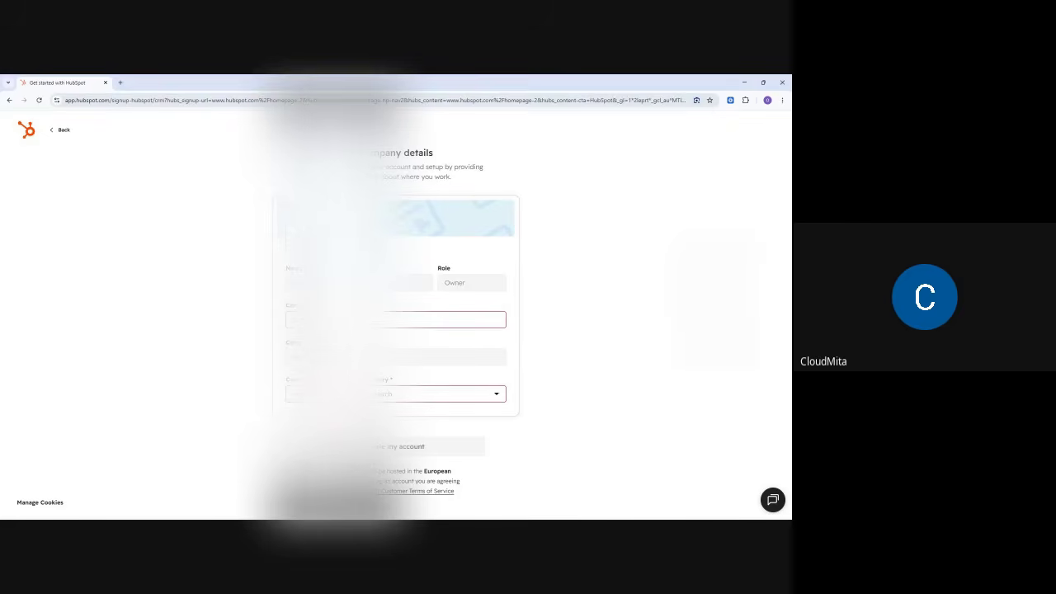
- Enter the company name, pick Information Technology and Services as industry, and create the account
left_click(437, 319)
left_click(400, 397)
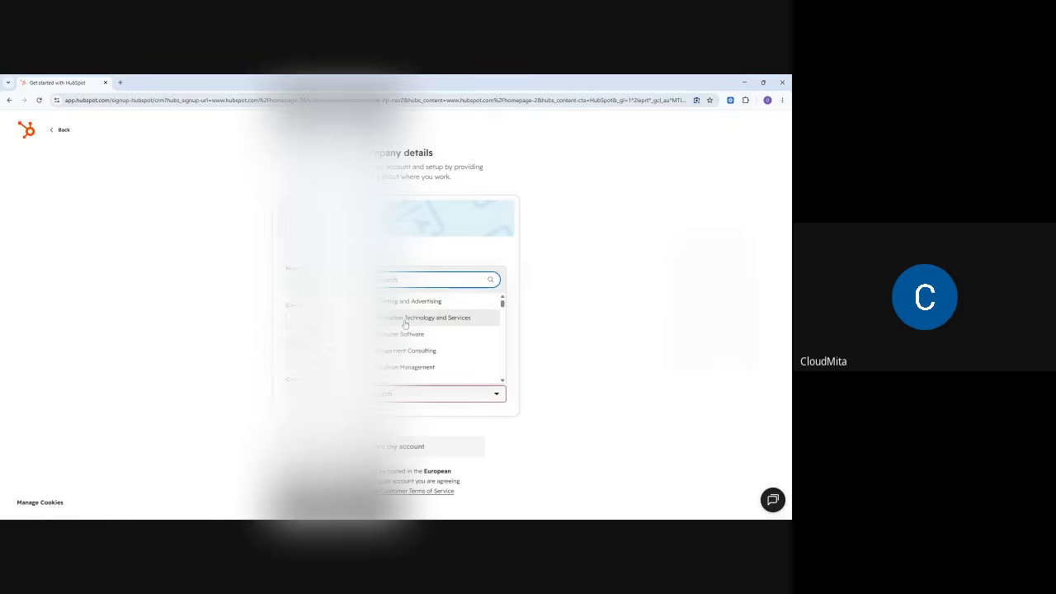
left_click(405, 320)
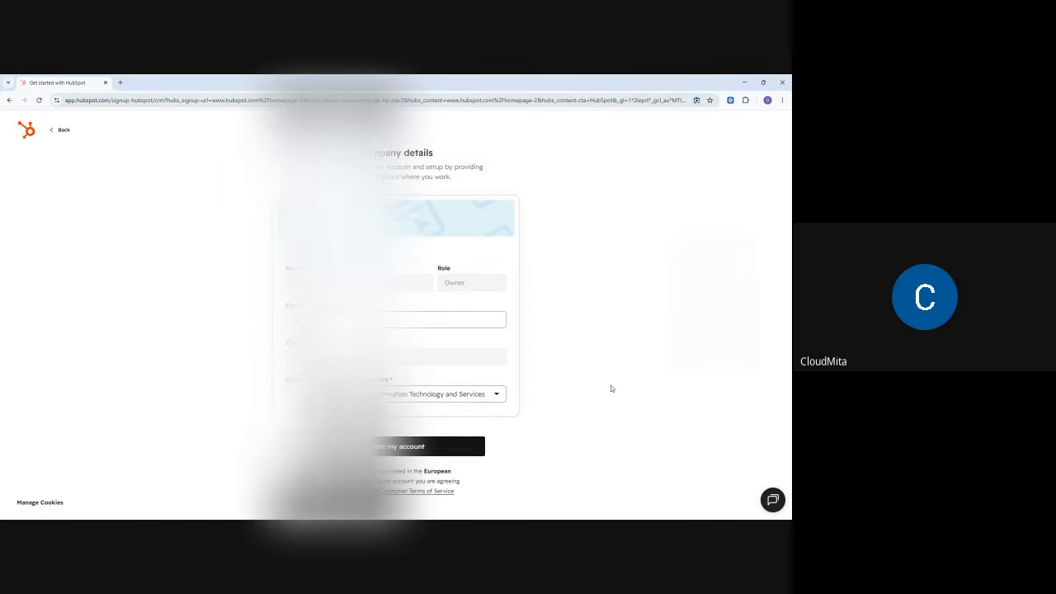
left_click(389, 453)
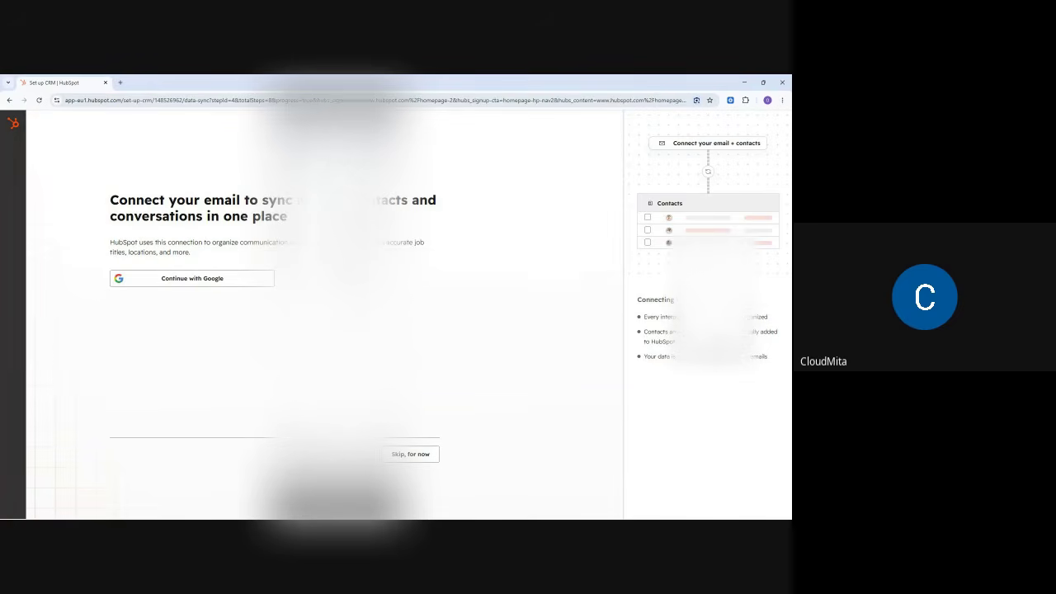
- Skip email connection, re-enable participant chat messages in Meet, and return to HubSpot
left_click(410, 455)
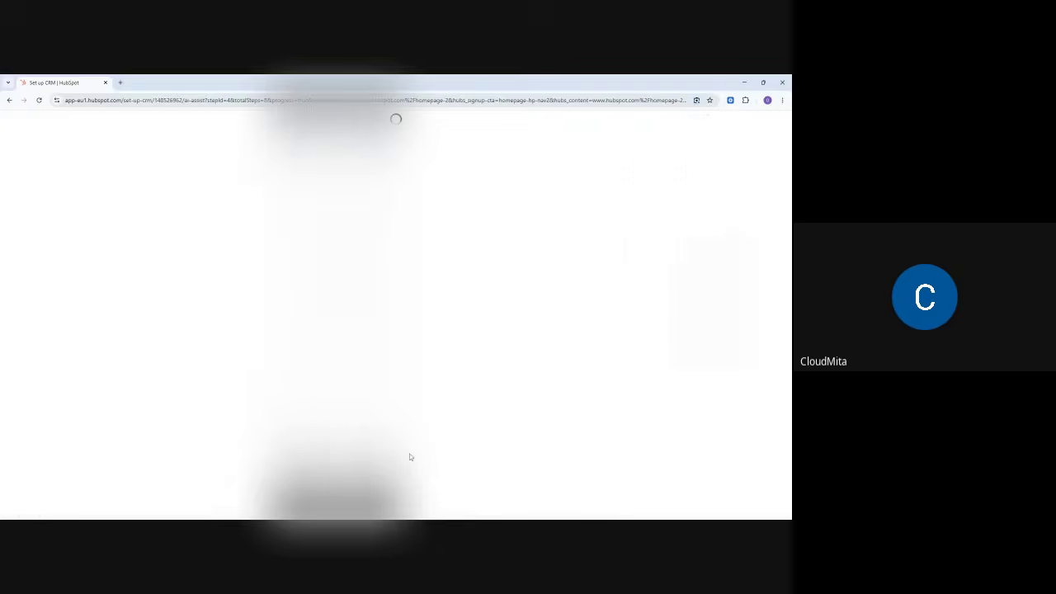
left_click(744, 82)
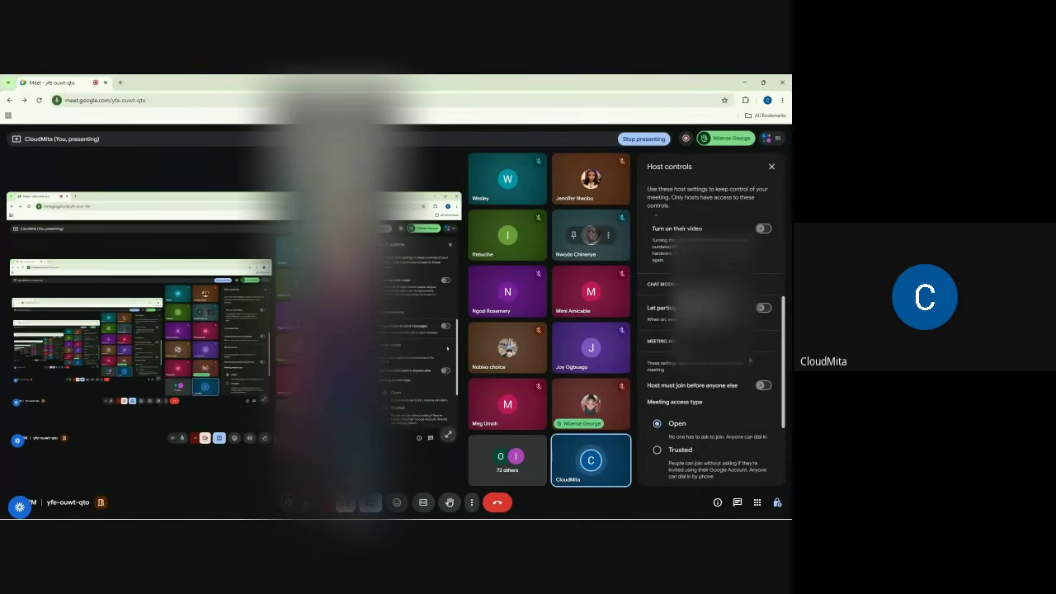
left_click(763, 308)
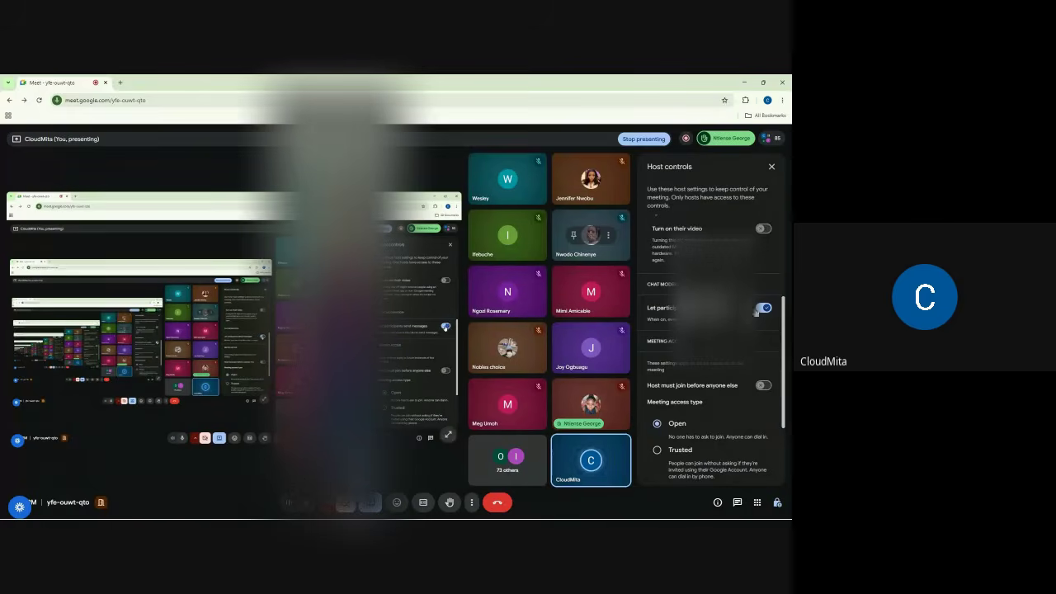
mouse_move(526, 514)
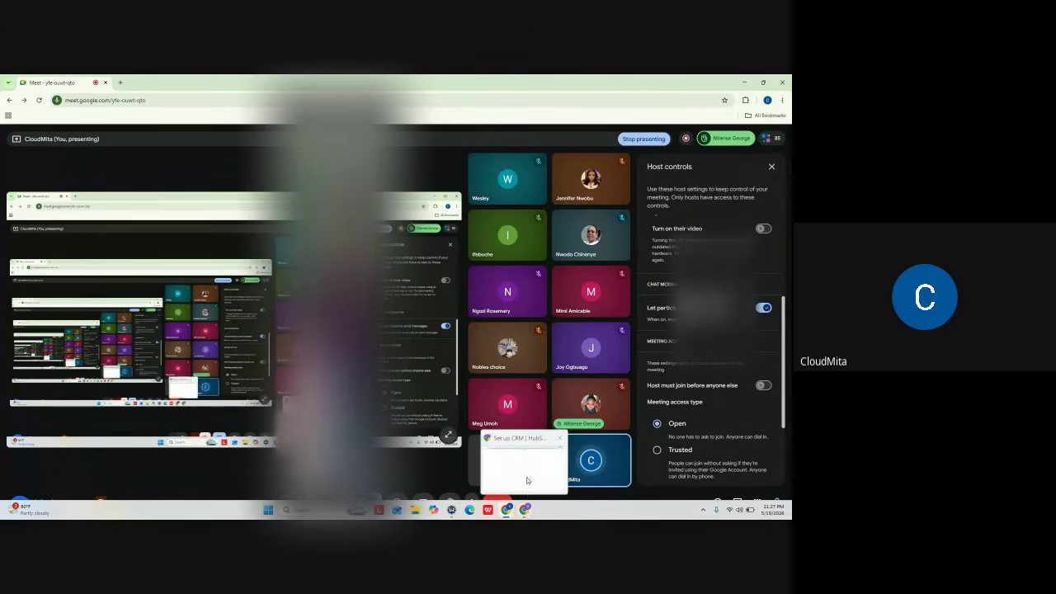
left_click(526, 476)
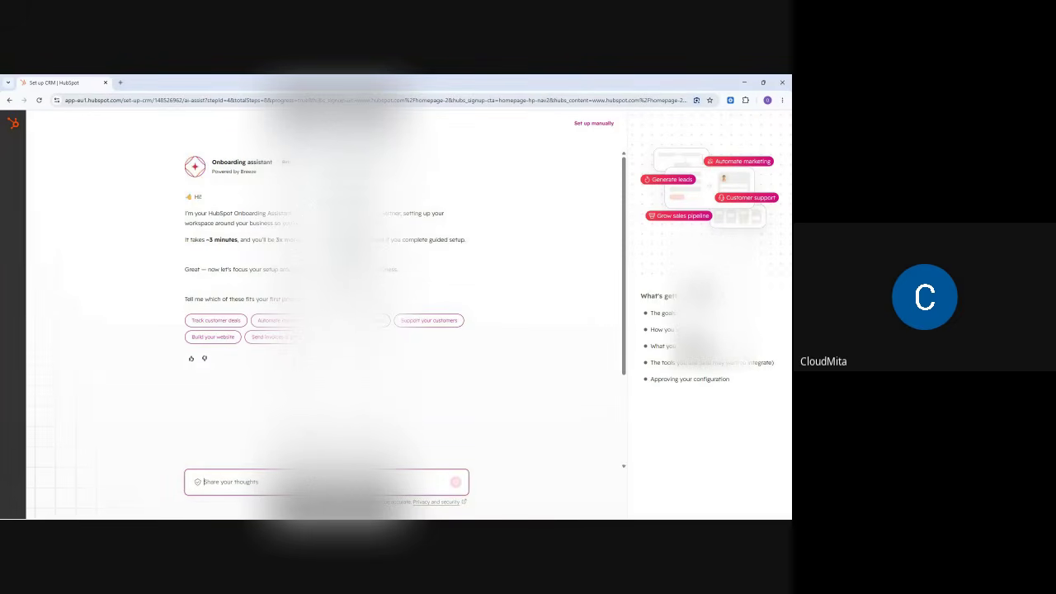
- Choose 'Support your customers' as the goal and set up manually, leaving guided onboarding
left_click(433, 323)
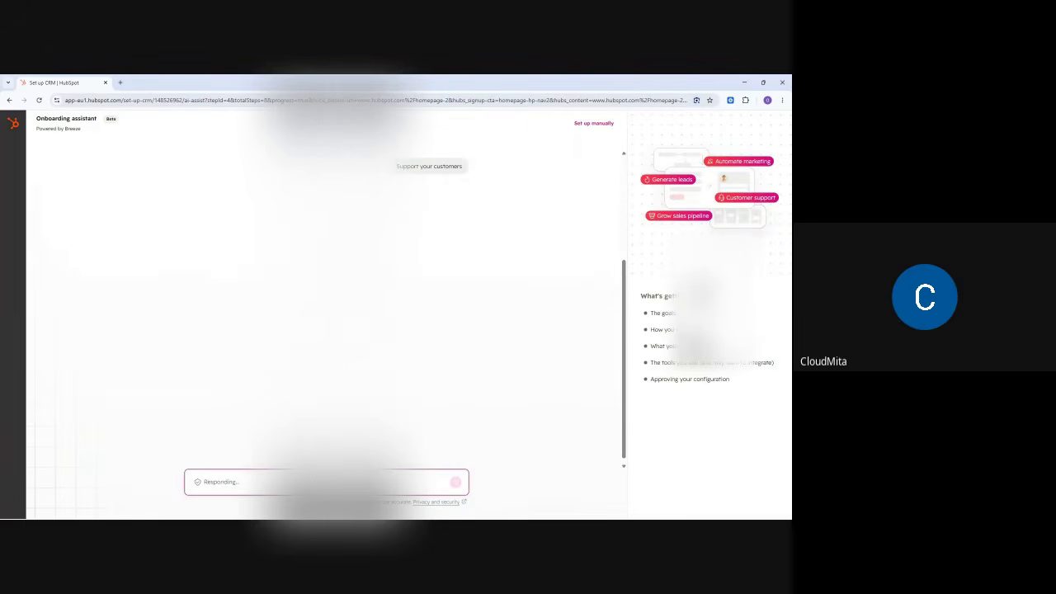
left_click(592, 124)
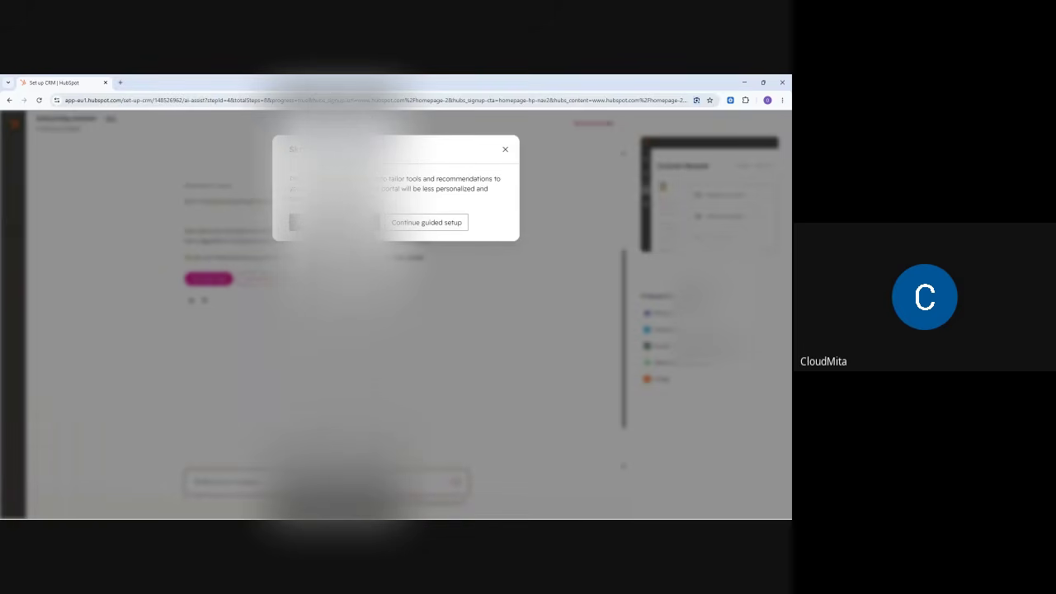
left_click(334, 223)
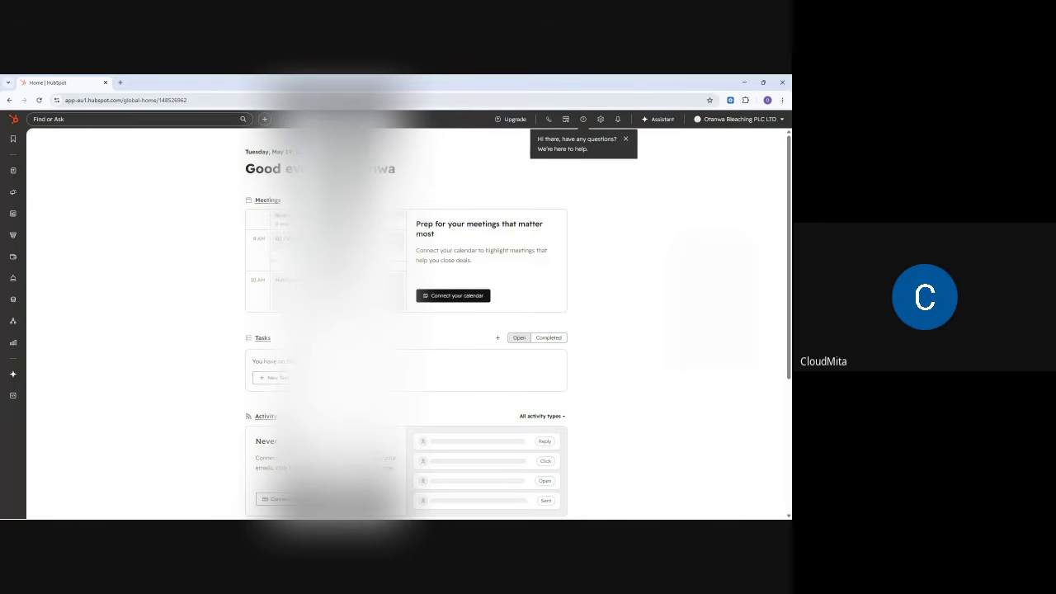
- Dismiss the help chat prompt and take a quick look at the Find or Ask search
scroll(404, 321, "down", 3)
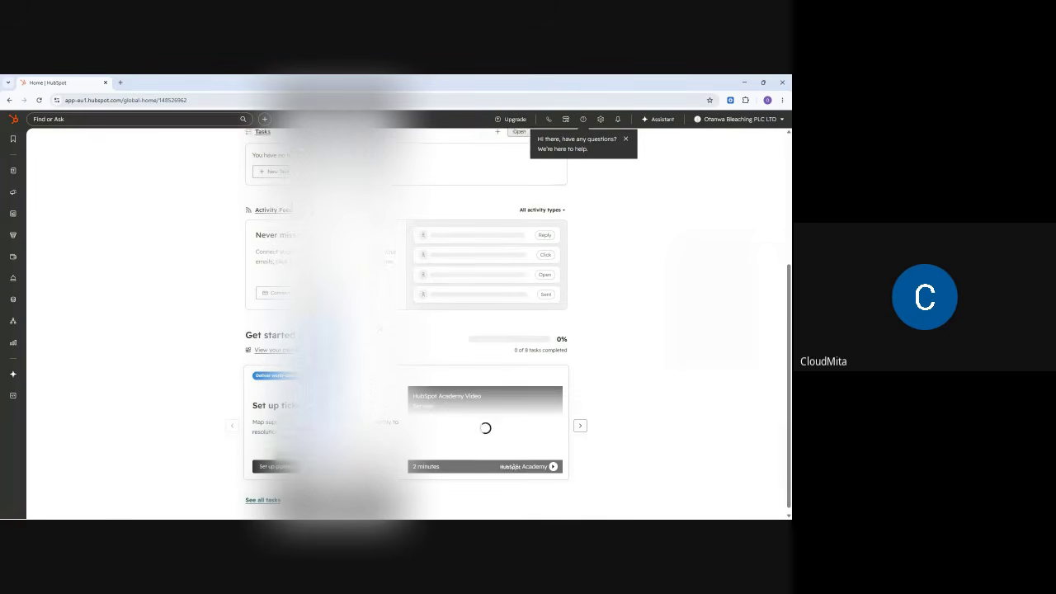
scroll(447, 307, "up", 3)
left_click(627, 141)
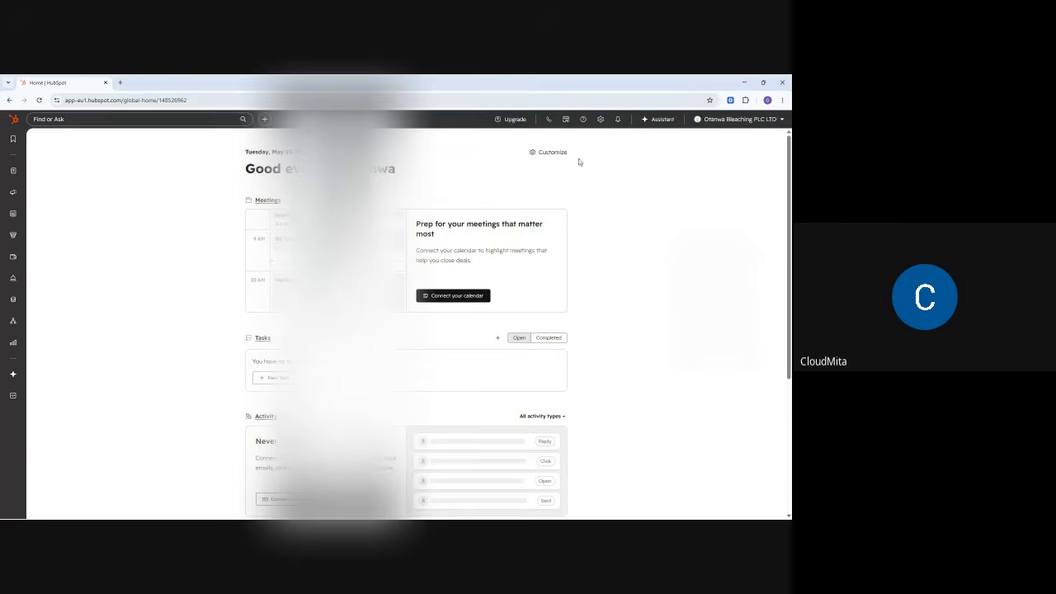
left_click(69, 120)
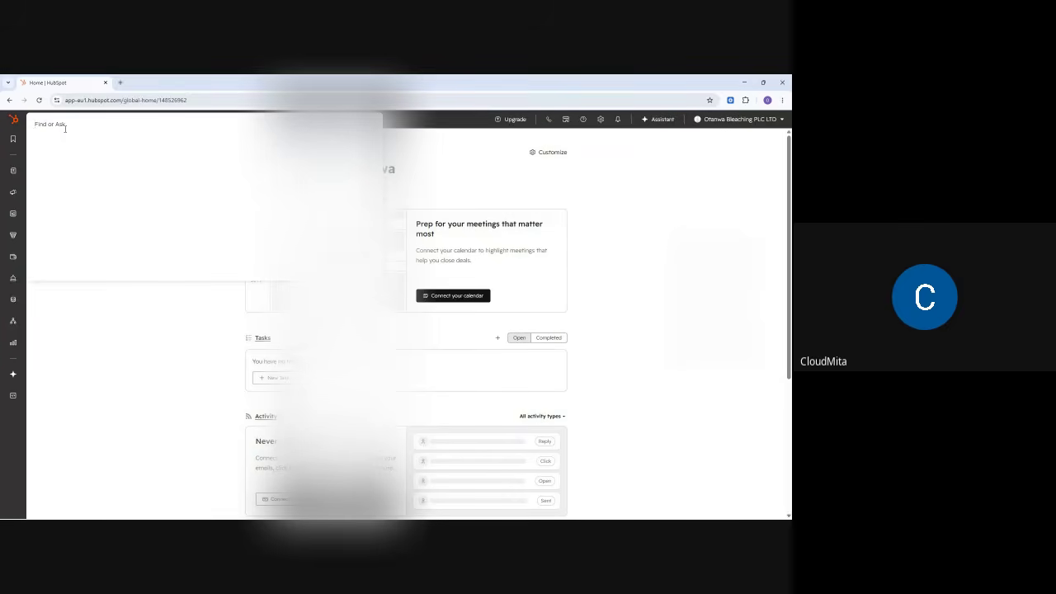
left_click(120, 411)
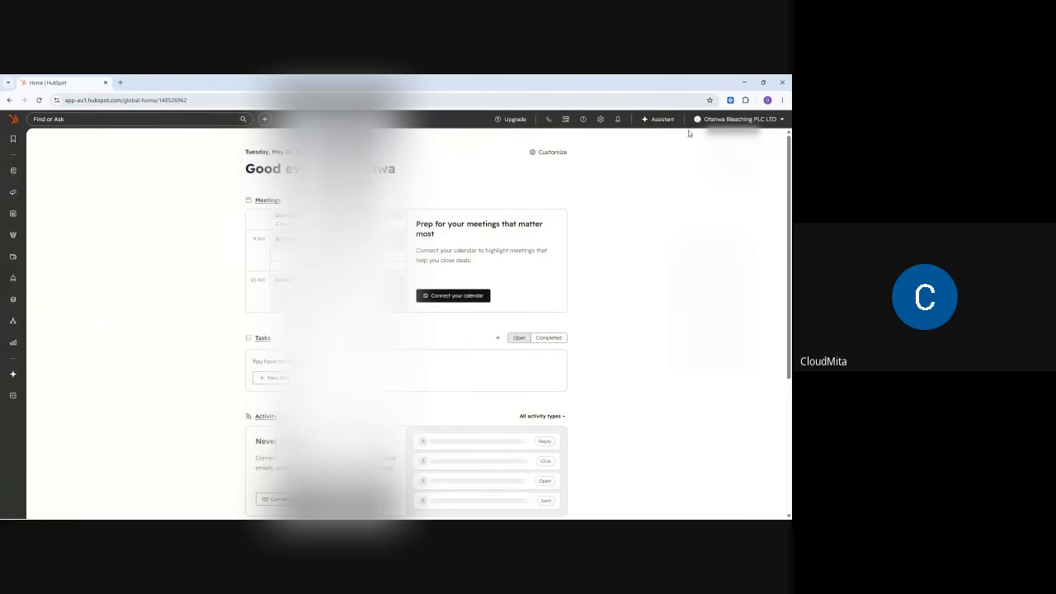
- Check the account details menu, then minimise HubSpot to return to the Meet call
left_click(738, 120)
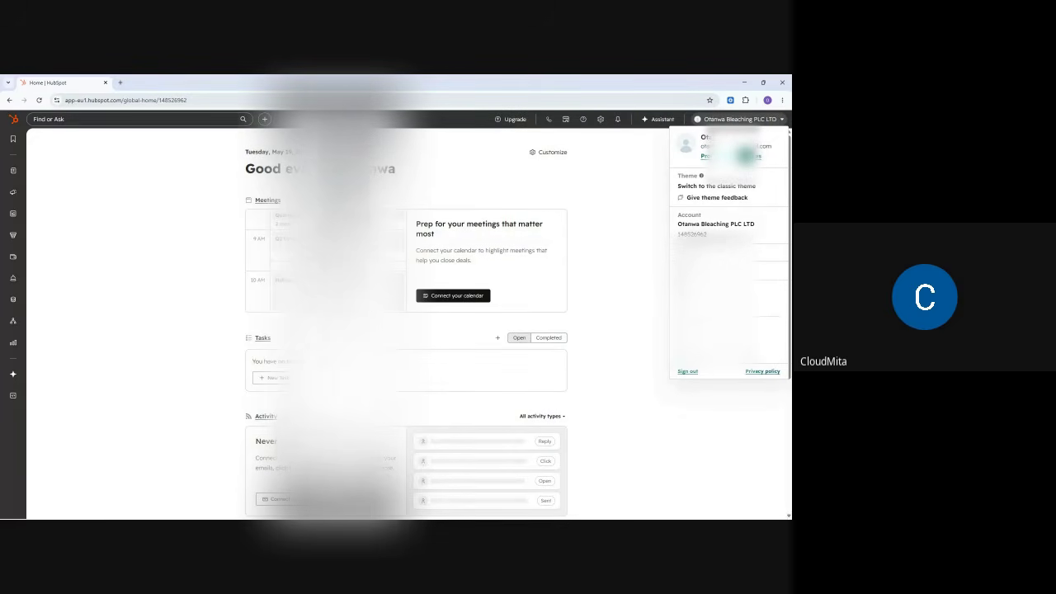
left_click(652, 274)
left_click(745, 83)
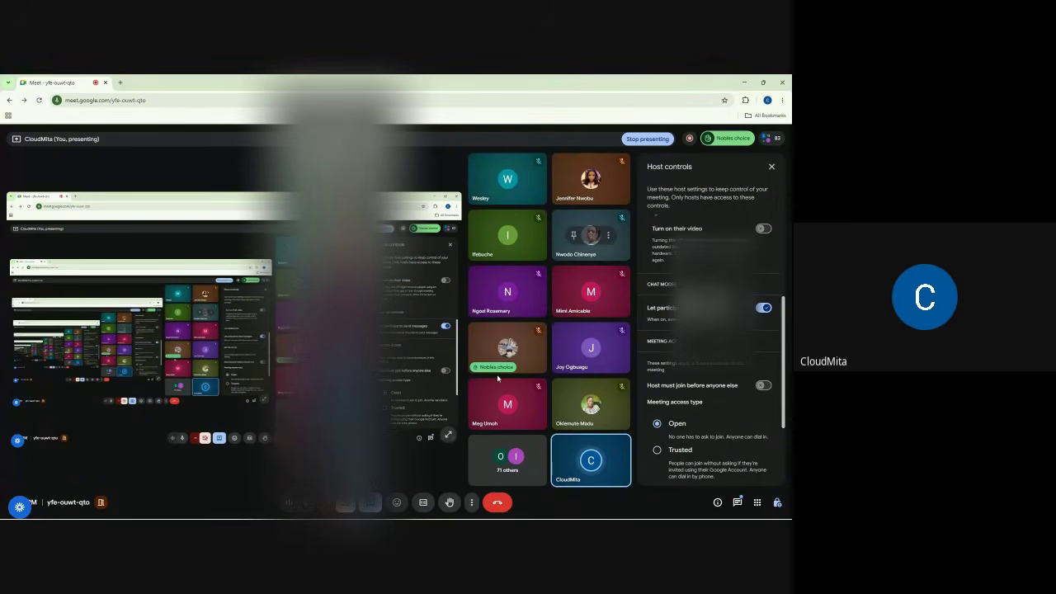
- Glance at the Meet in-call chat, then bring the HubSpot home page back to the front
left_click(738, 502)
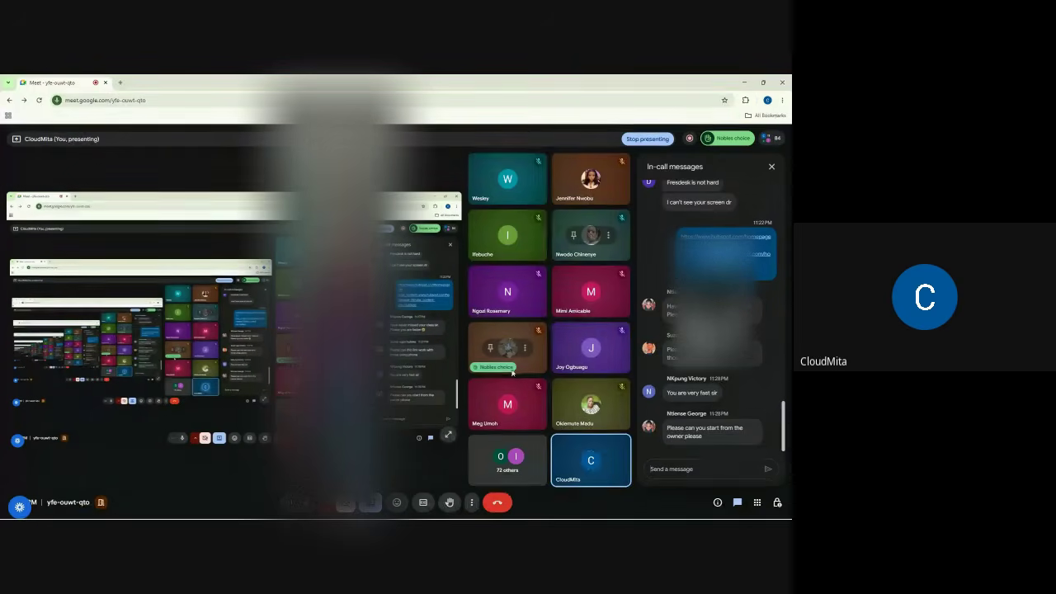
left_click(695, 470)
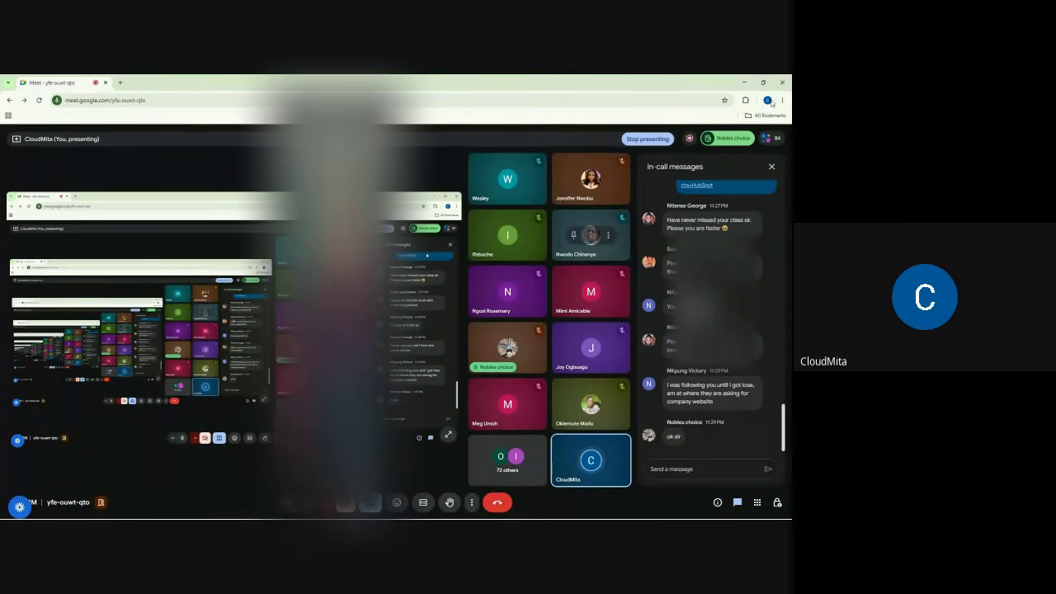
left_click(747, 83)
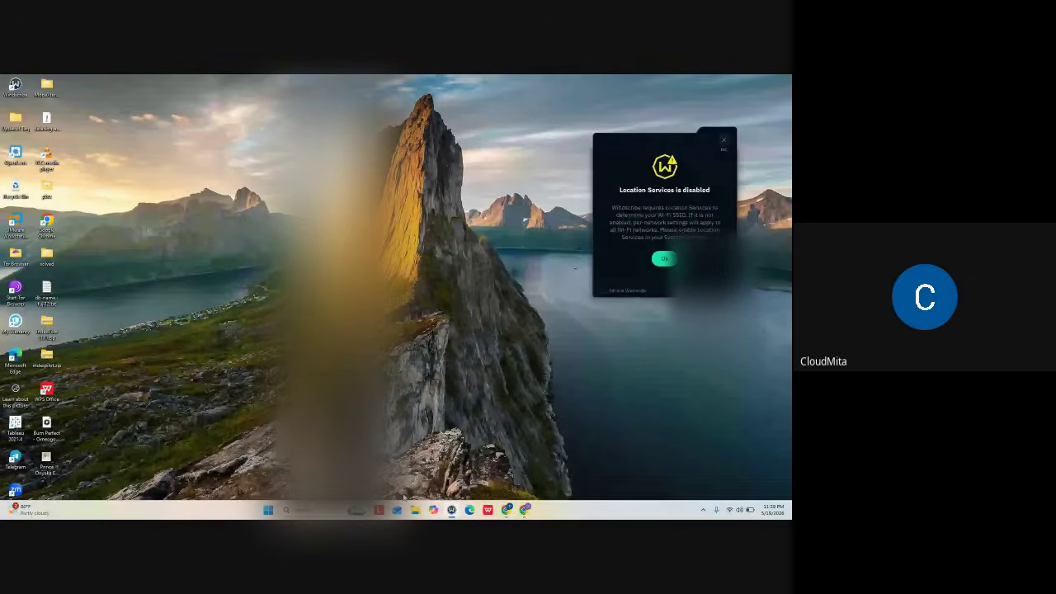
left_click(525, 510)
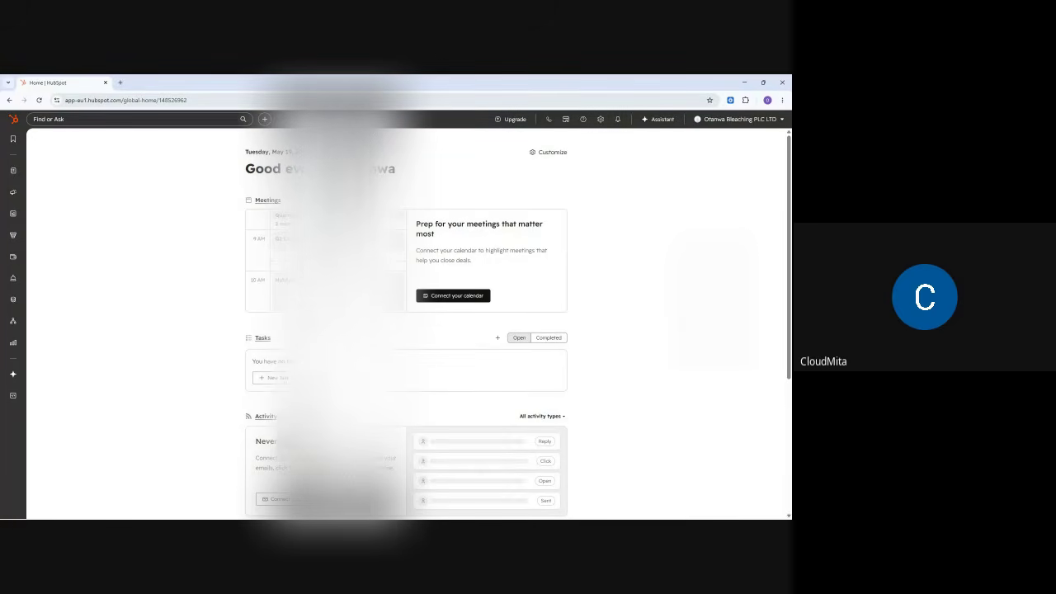
left_click_drag(297, 169, 245, 169)
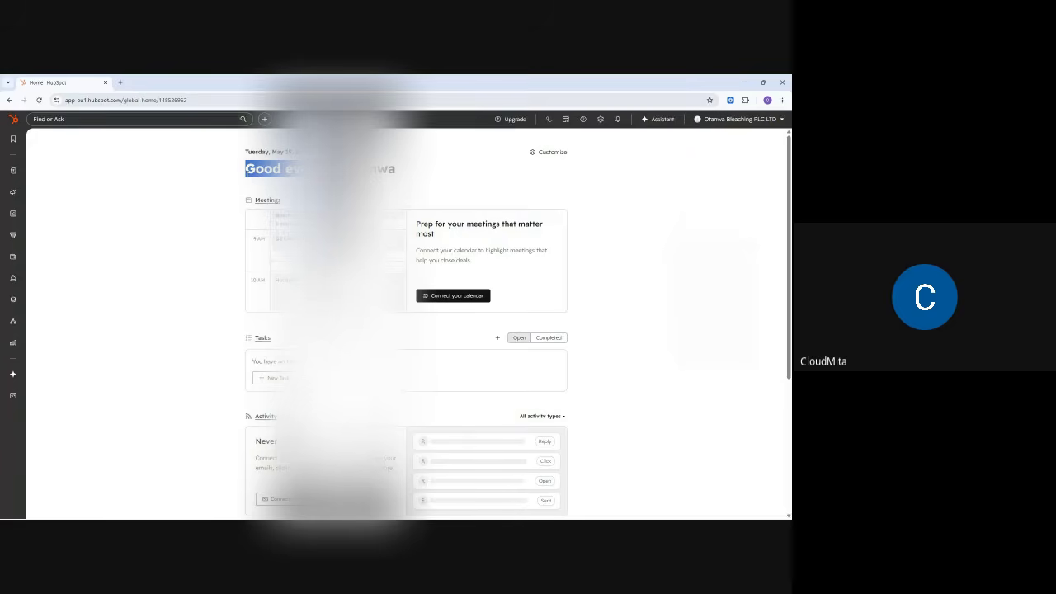
left_click(233, 192)
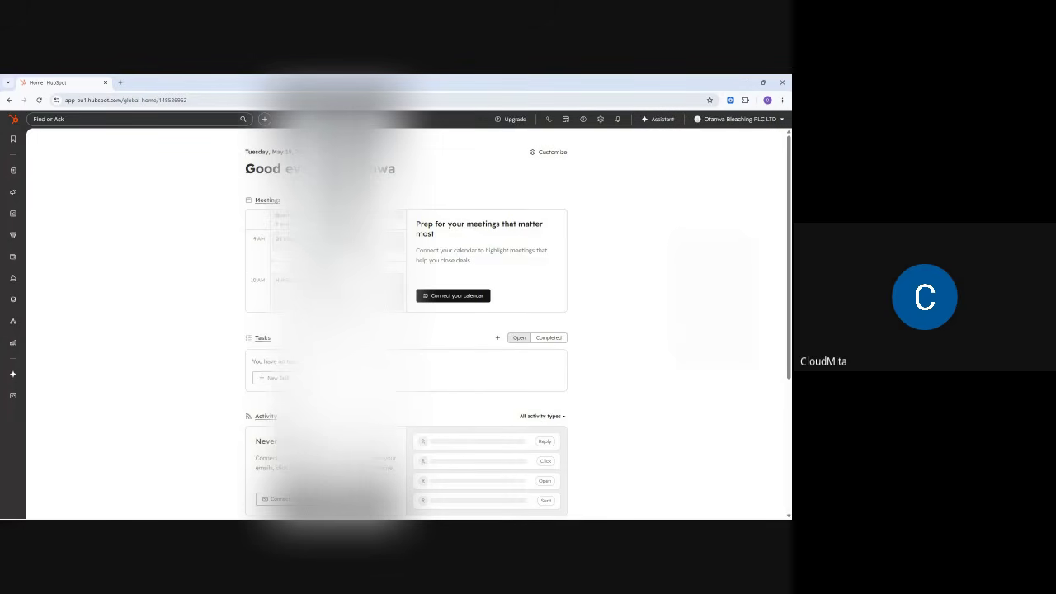
left_click_drag(246, 168, 330, 168)
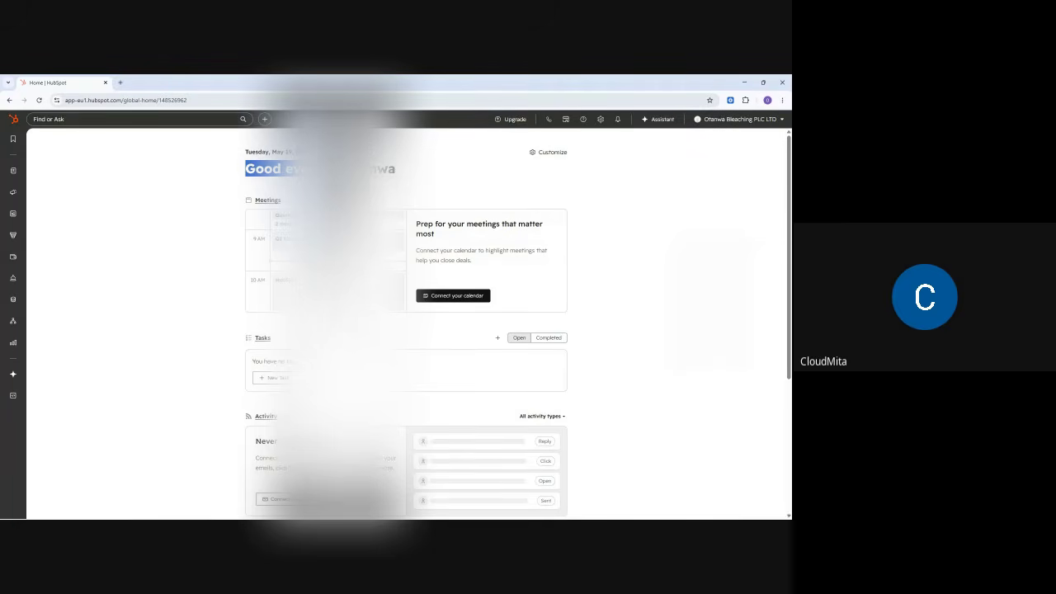
left_click(337, 177)
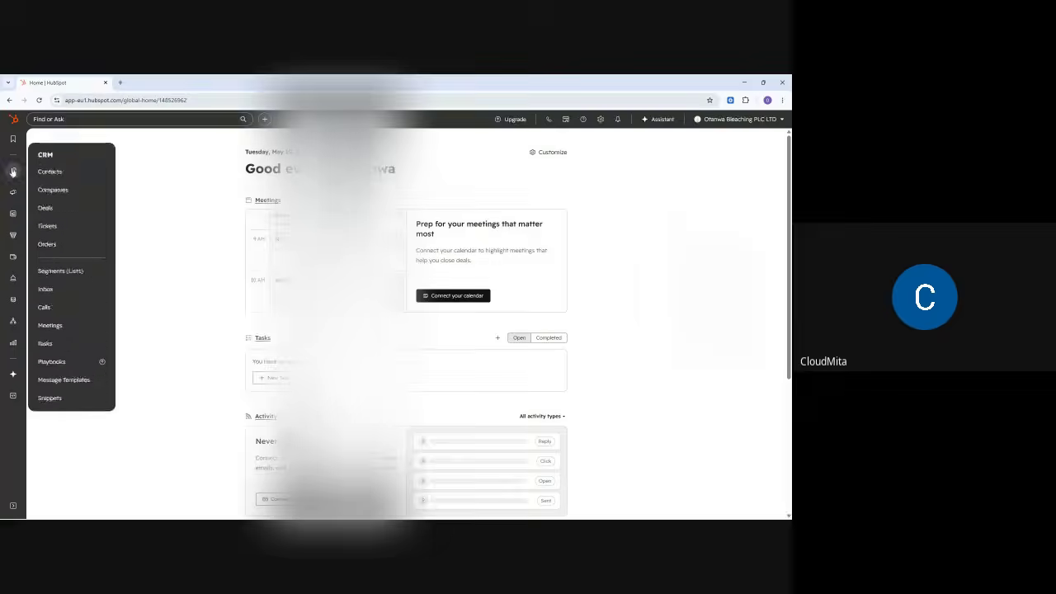
mouse_move(15, 212)
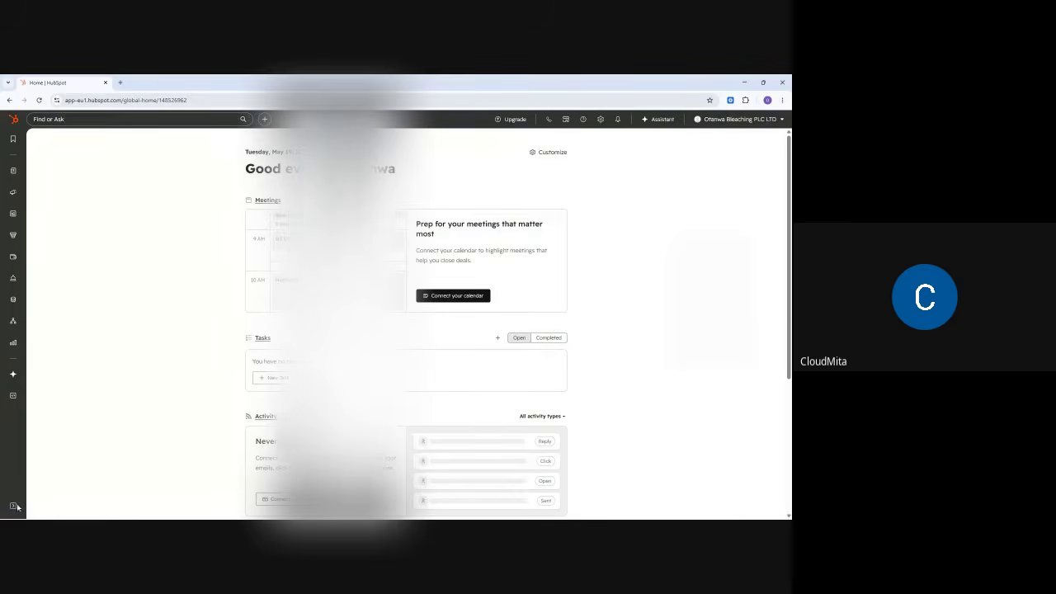
mouse_move(13, 519)
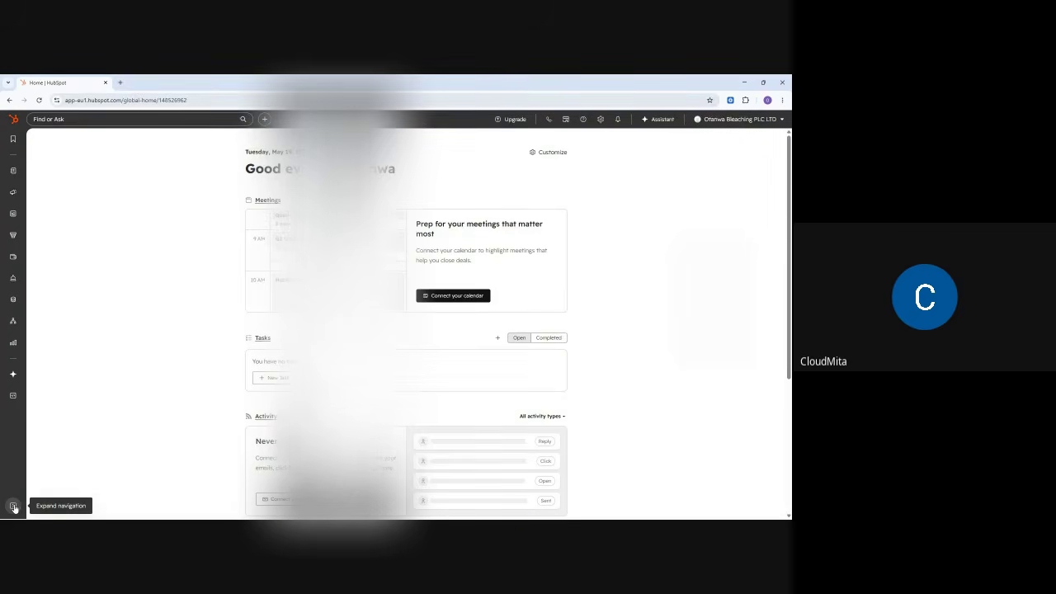
- Expand the left sidebar and browse the Marketing, Content, Sales and CRM sections
left_click(14, 507)
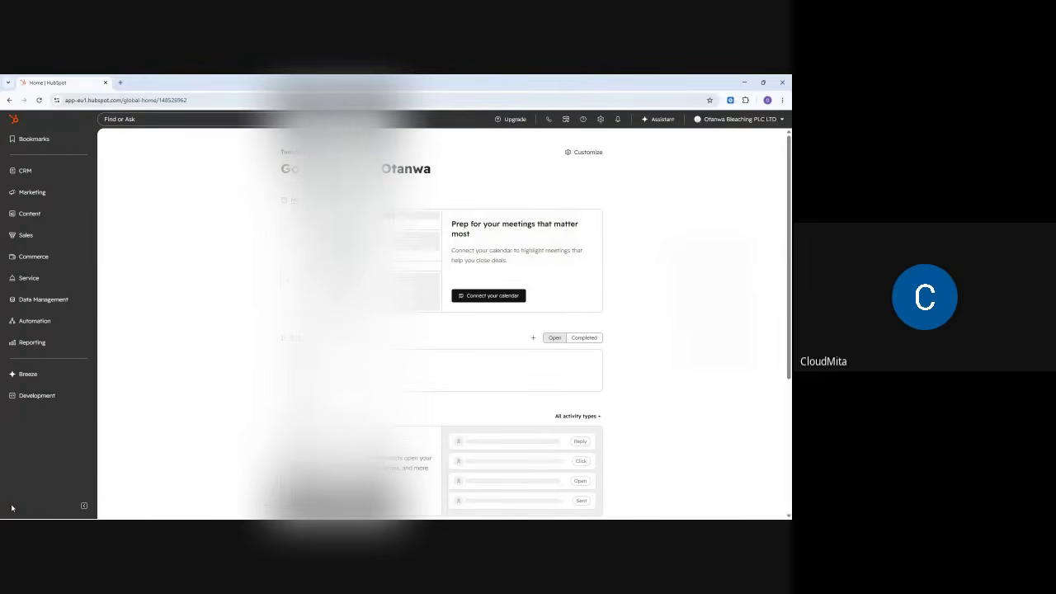
left_click(43, 201)
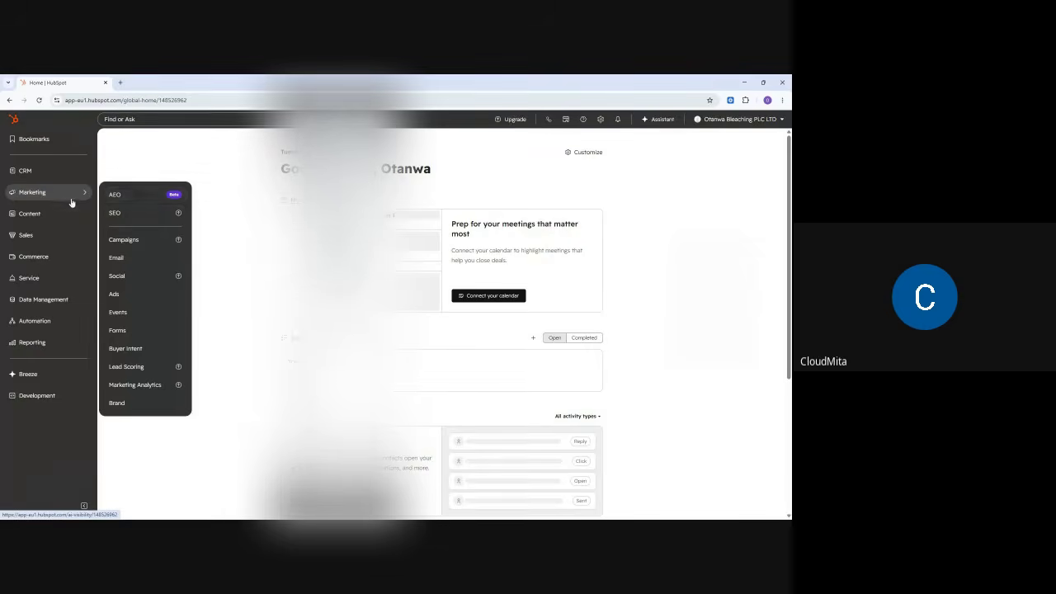
mouse_move(52, 217)
mouse_move(49, 241)
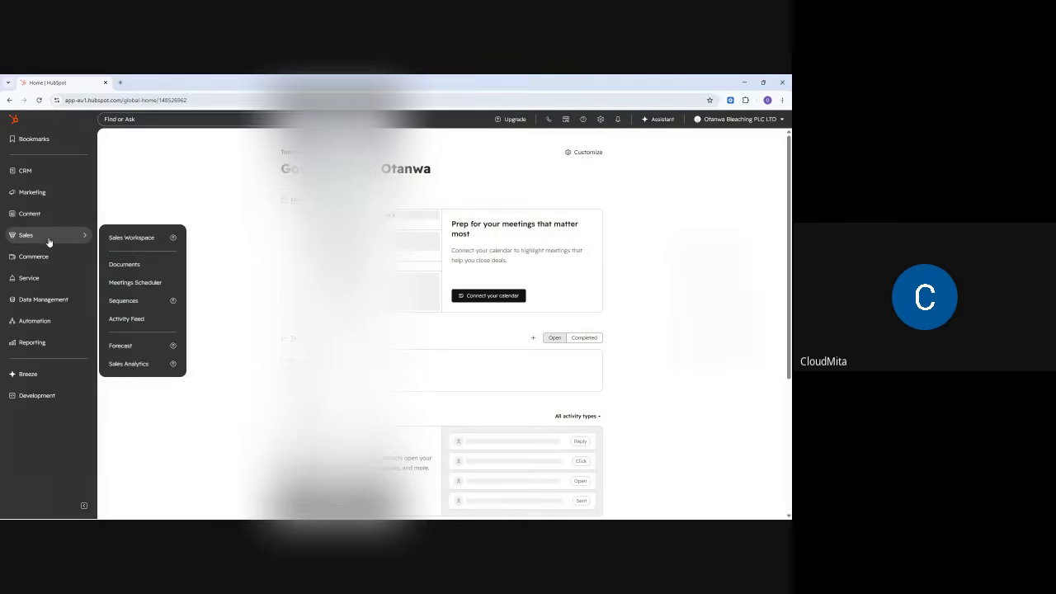
mouse_move(44, 171)
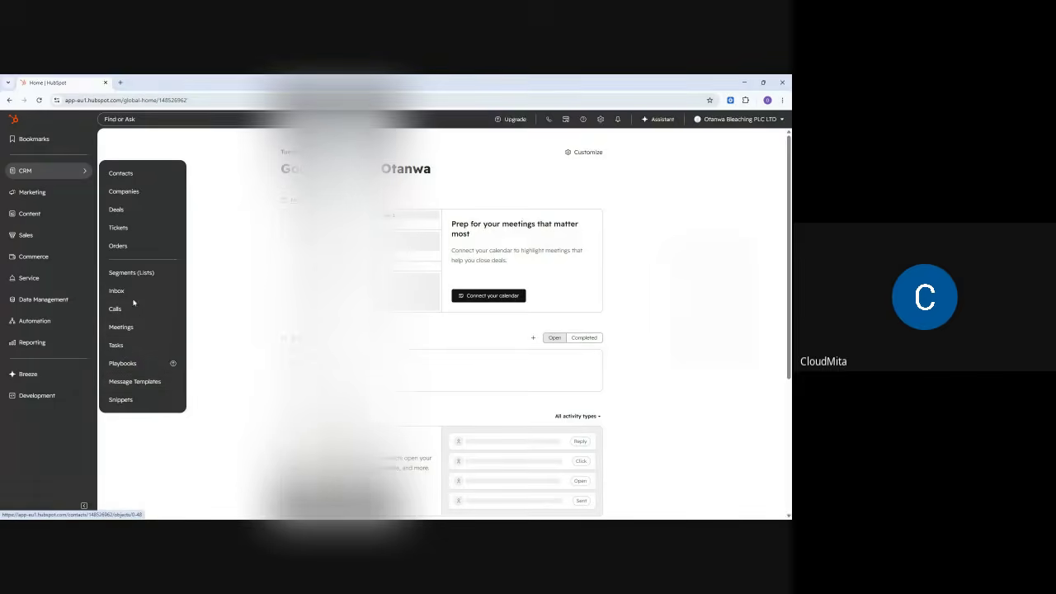
mouse_move(43, 193)
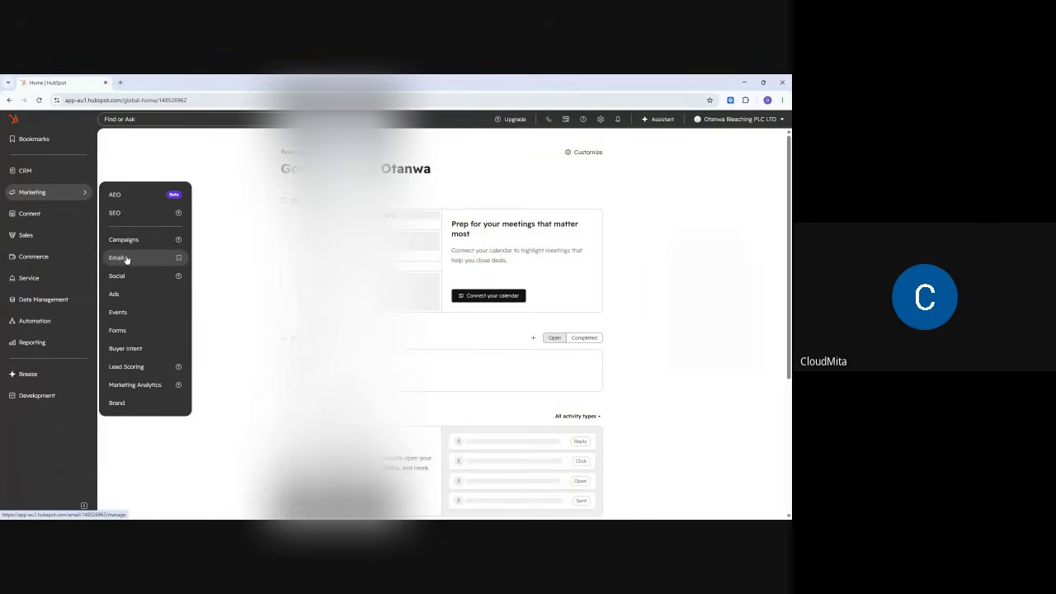
mouse_move(83, 213)
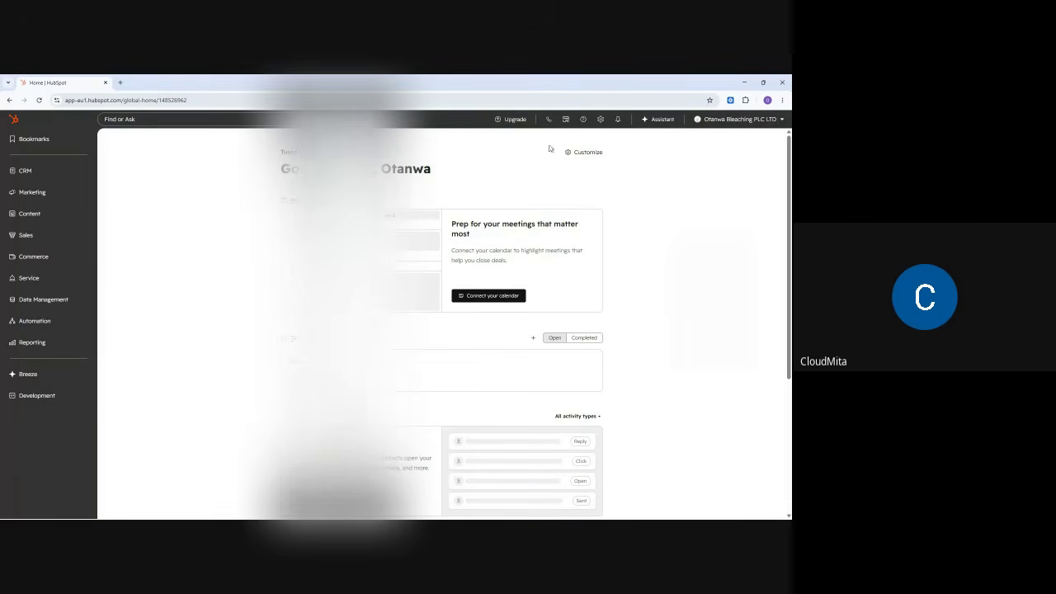
left_click(744, 82)
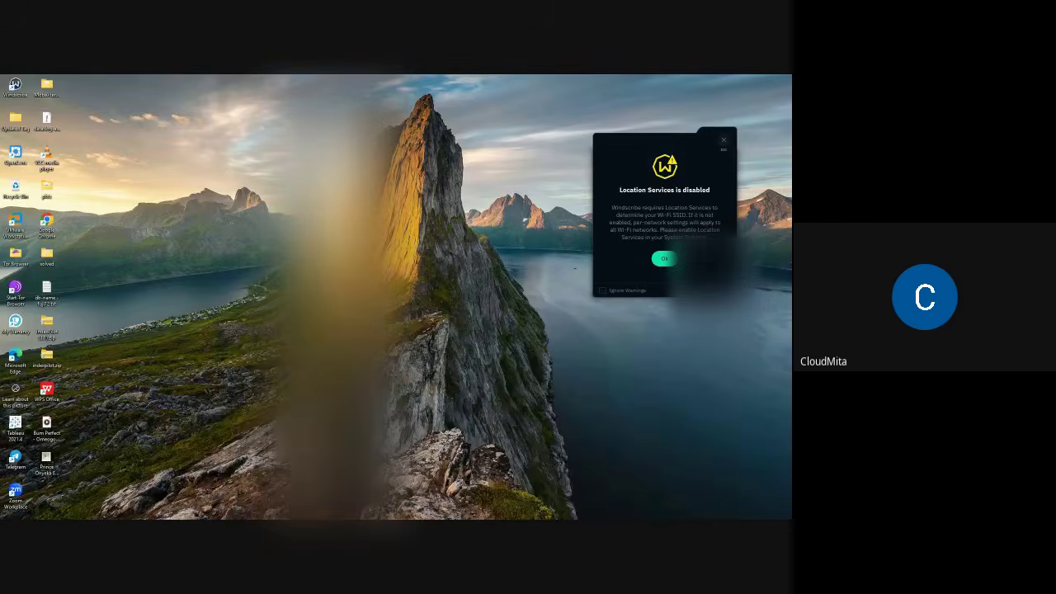
mouse_move(520, 510)
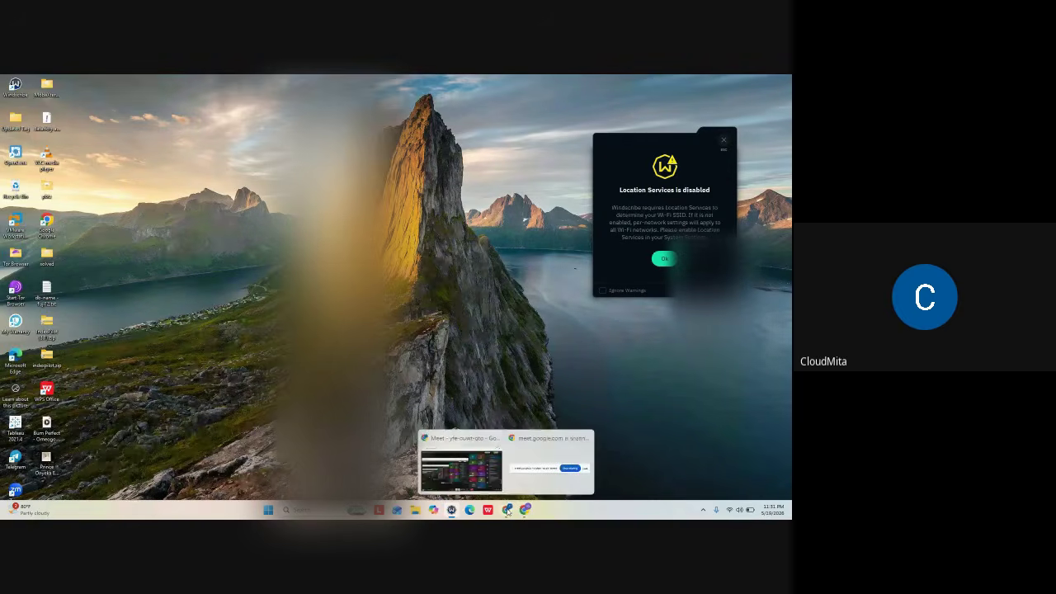
left_click(479, 435)
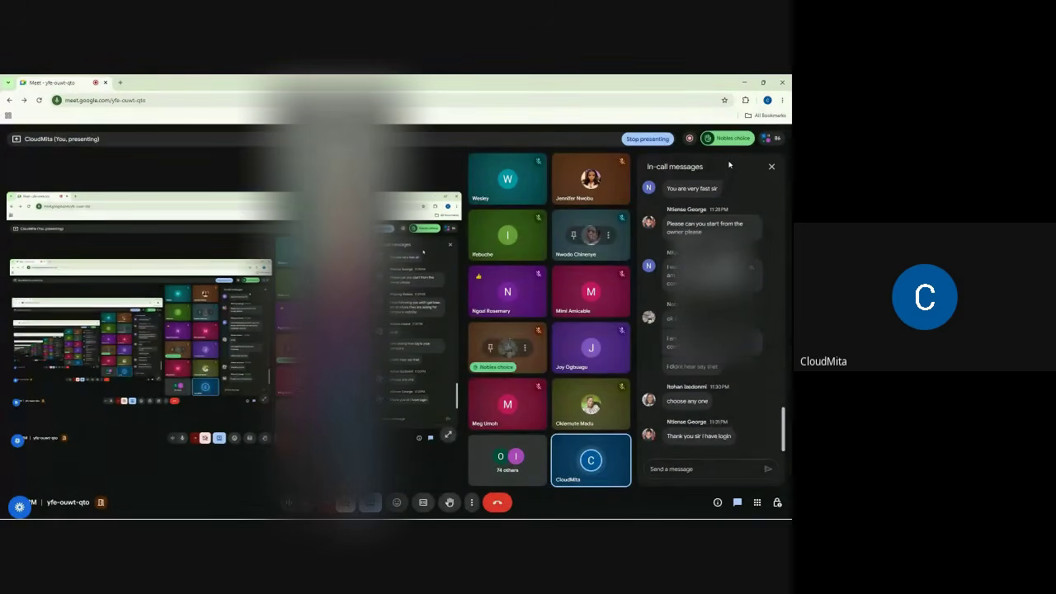
left_click(745, 82)
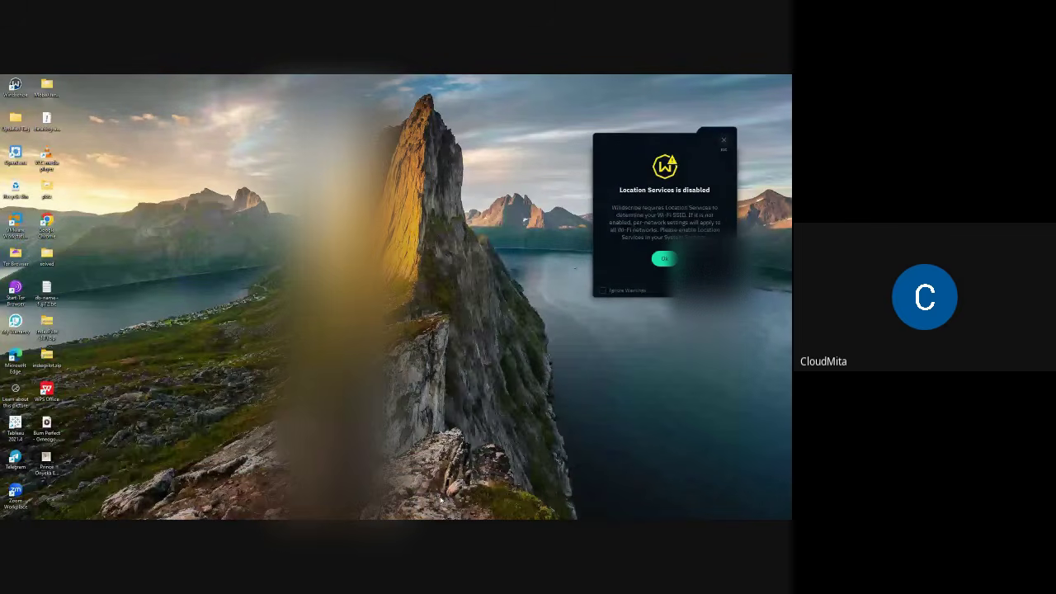
left_click(525, 509)
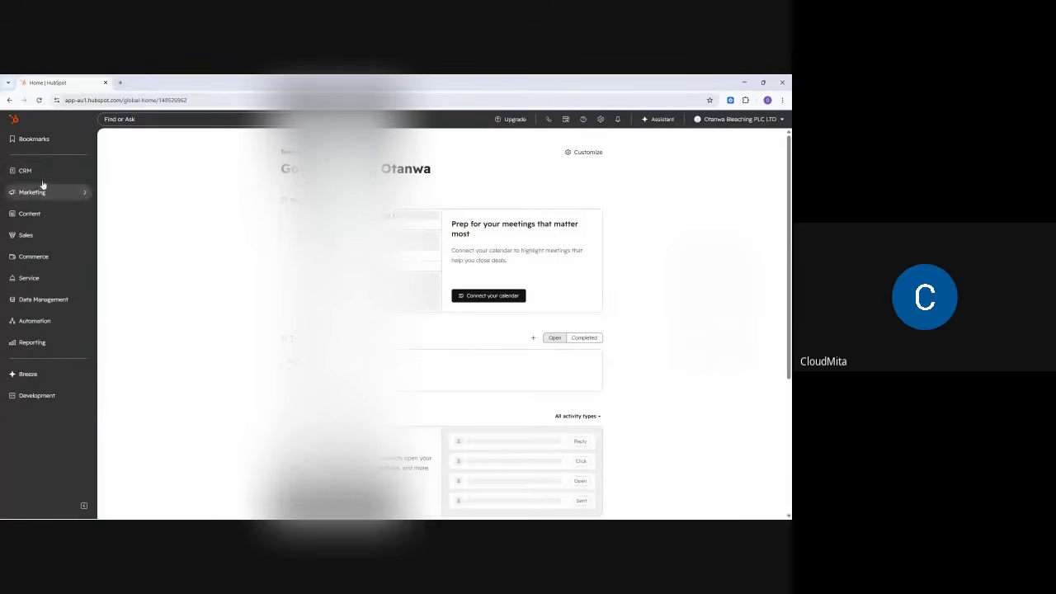
- Search the Windows Start menu for 'PAIN' to find the Paint app
mouse_move(41, 174)
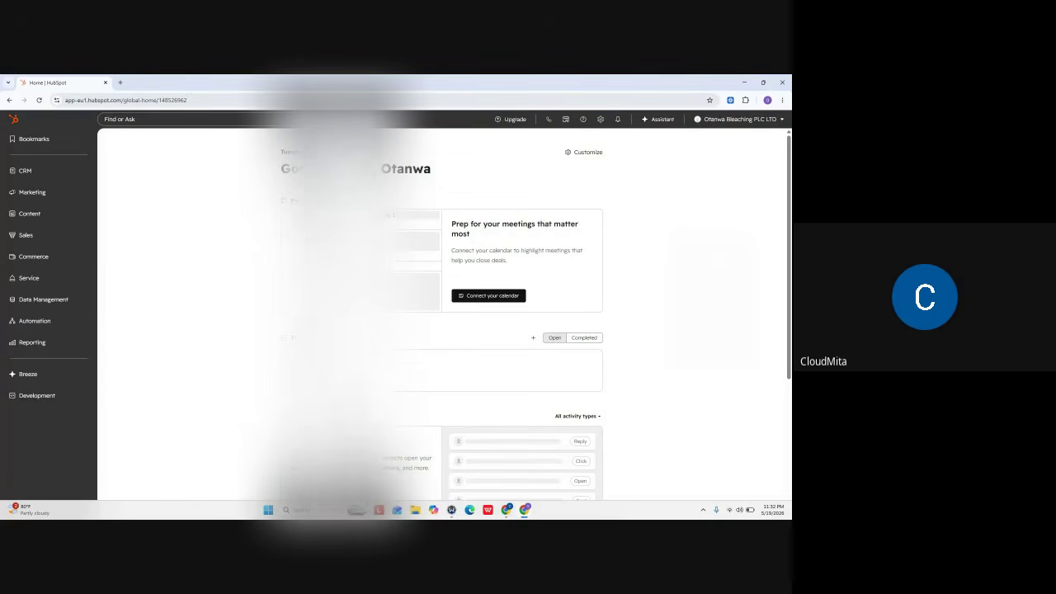
left_click(270, 512)
type("PAIN")
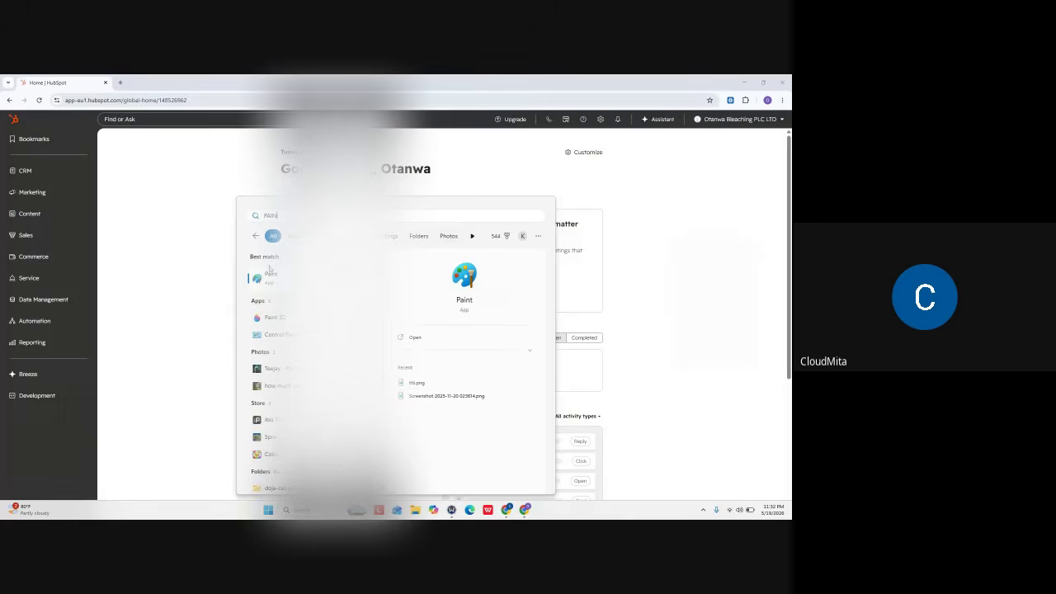
- Launch Paint and pick the brush tool for handwriting
left_click(272, 277)
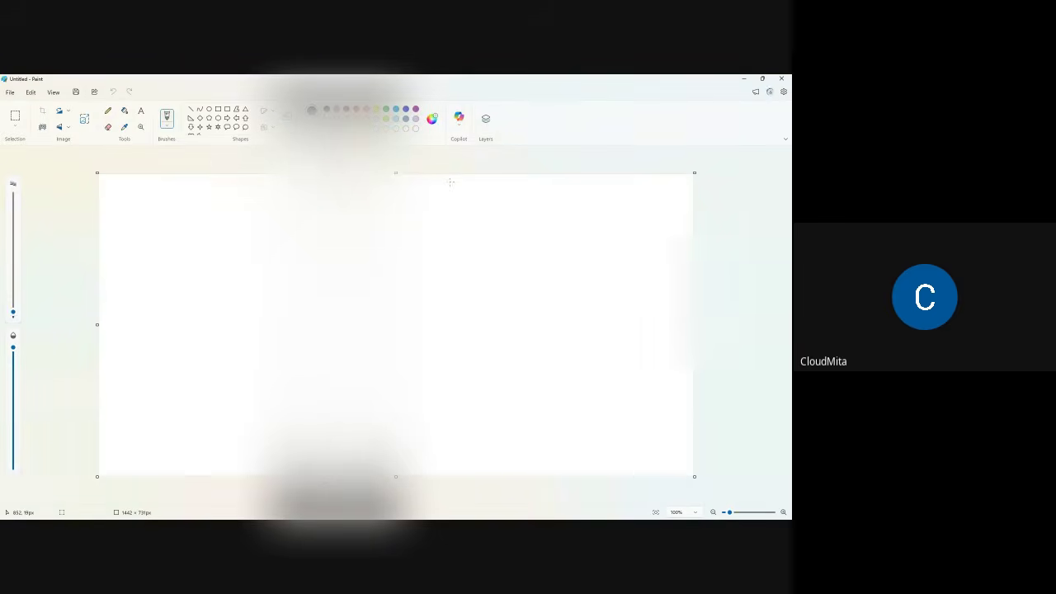
left_click(108, 112)
left_click(166, 123)
left_click(239, 143)
- Handwrite 'CRM = Acronym' on the canvas, underlining part of Acronym
mouse_move(210, 190)
left_mouse_down()
mouse_move(161, 187)
mouse_move(206, 239)
mouse_move(250, 185)
mouse_move(263, 228)
left_mouse_up()
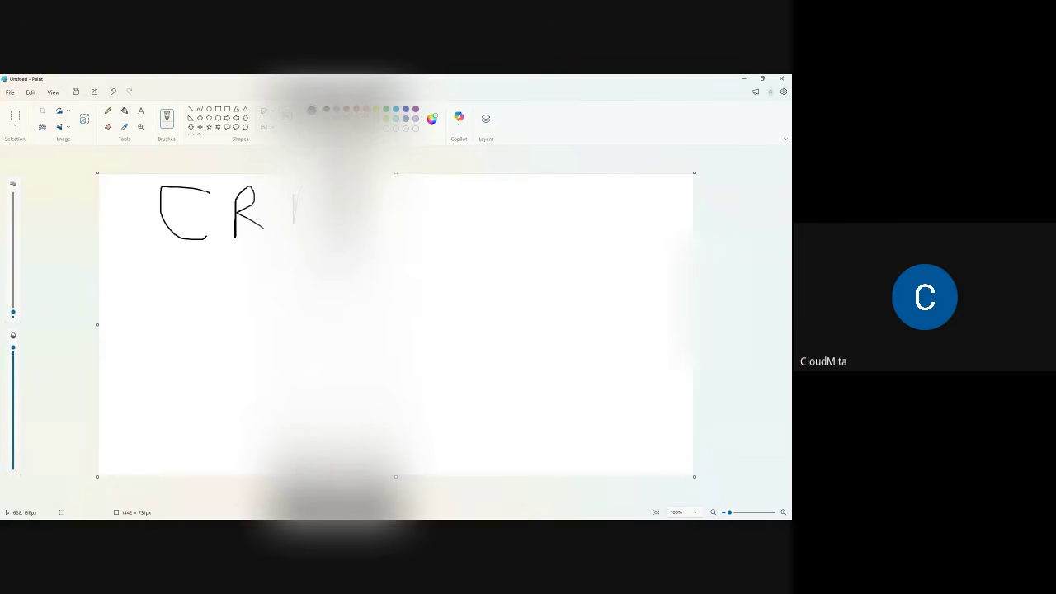
mouse_move(385, 221)
left_mouse_down()
mouse_move(408, 219)
mouse_move(408, 209)
mouse_move(422, 236)
left_mouse_up()
mouse_move(443, 182)
left_mouse_down()
mouse_move(458, 231)
mouse_move(456, 208)
mouse_move(468, 226)
mouse_move(545, 206)
mouse_move(549, 221)
left_mouse_up()
mouse_move(557, 203)
left_mouse_down()
mouse_move(573, 216)
mouse_move(546, 256)
left_mouse_up()
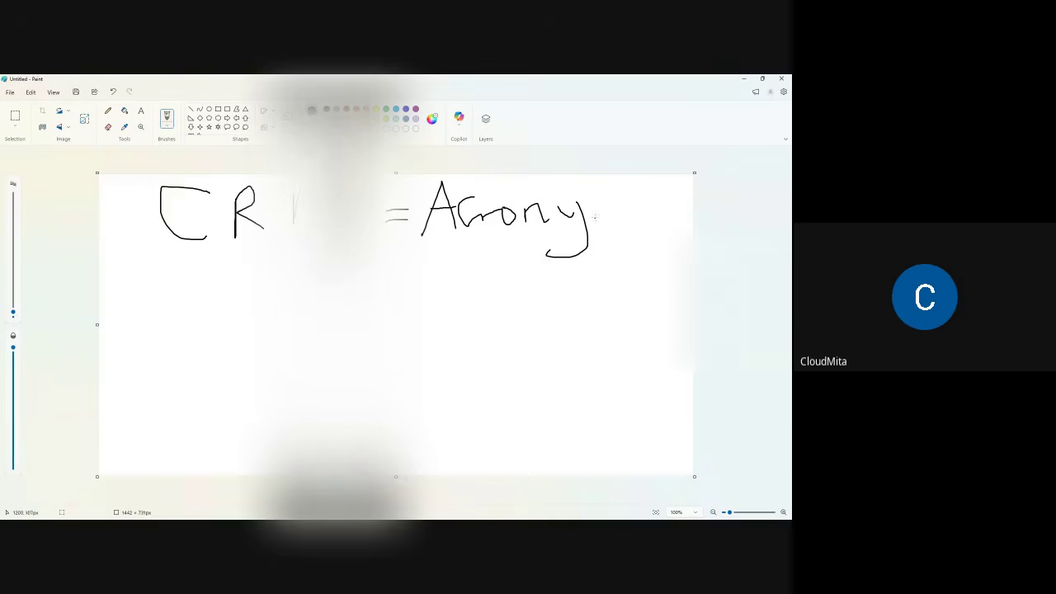
mouse_move(597, 223)
left_mouse_down()
mouse_move(627, 198)
mouse_move(658, 224)
left_mouse_up()
left_click_drag(541, 234, 610, 227)
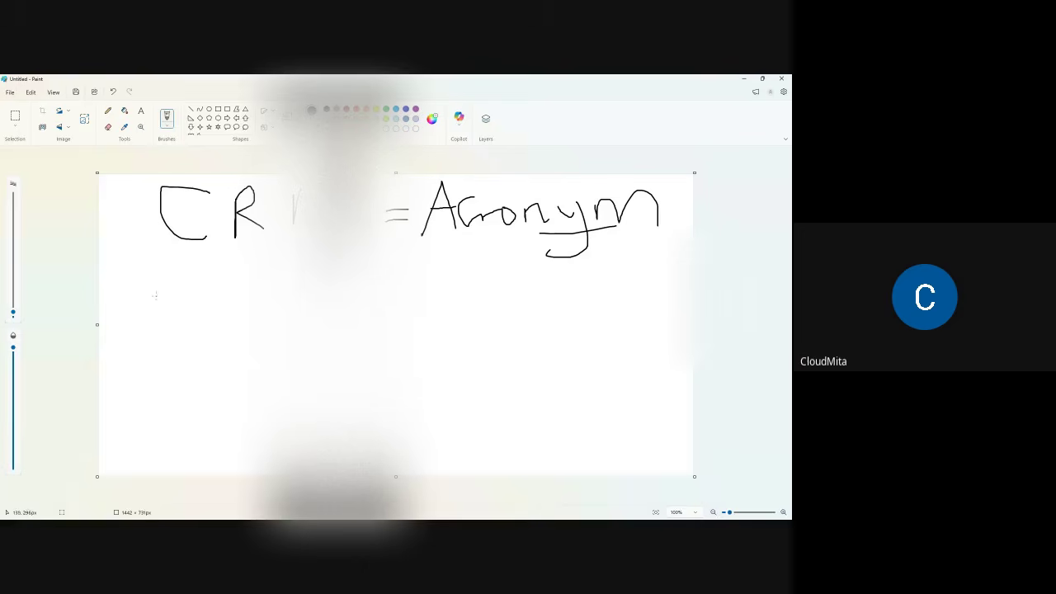
- Handwrite 'C – Customer' on the second line
mouse_move(152, 278)
left_mouse_down()
mouse_move(134, 280)
mouse_move(155, 312)
mouse_move(193, 293)
left_mouse_up()
mouse_move(257, 278)
left_mouse_down()
mouse_move(261, 310)
mouse_move(289, 297)
left_mouse_up()
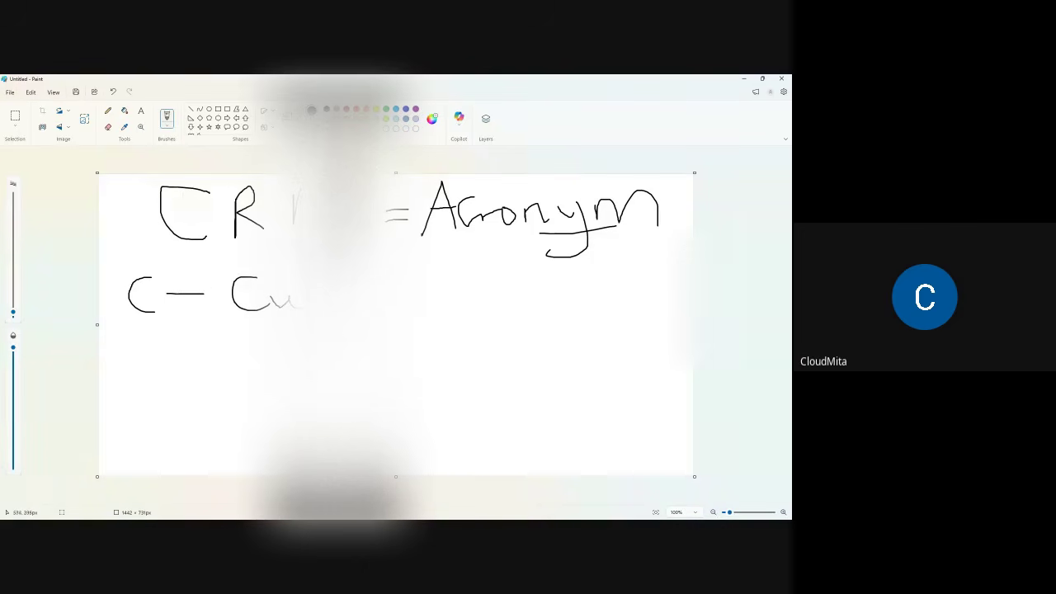
mouse_move(386, 307)
left_mouse_down()
mouse_move(406, 288)
mouse_move(444, 309)
mouse_move(477, 302)
mouse_move(492, 283)
left_mouse_up()
- Handwrite 'R – Relationship' on the third line
mouse_move(127, 343)
left_mouse_down()
mouse_move(131, 375)
mouse_move(137, 357)
mouse_move(170, 373)
left_mouse_up()
left_click_drag(179, 358, 201, 357)
left_click_drag(258, 335, 255, 366)
mouse_move(257, 325)
left_mouse_down()
mouse_move(289, 358)
mouse_move(399, 344)
left_mouse_up()
mouse_move(386, 347)
left_mouse_down()
mouse_move(387, 361)
mouse_move(470, 361)
left_mouse_up()
left_click_drag(470, 353, 508, 373)
mouse_move(511, 345)
left_mouse_down()
mouse_move(514, 385)
mouse_move(528, 353)
left_mouse_up()
left_click_drag(528, 353, 500, 356)
left_click(498, 340)
- Handwrite 'M – Management' on the fourth line
left_click_drag(133, 411, 135, 439)
mouse_move(142, 430)
left_mouse_down()
mouse_move(149, 414)
mouse_move(152, 431)
left_mouse_up()
mouse_move(163, 410)
left_mouse_down()
mouse_move(173, 436)
mouse_move(297, 413)
left_mouse_up()
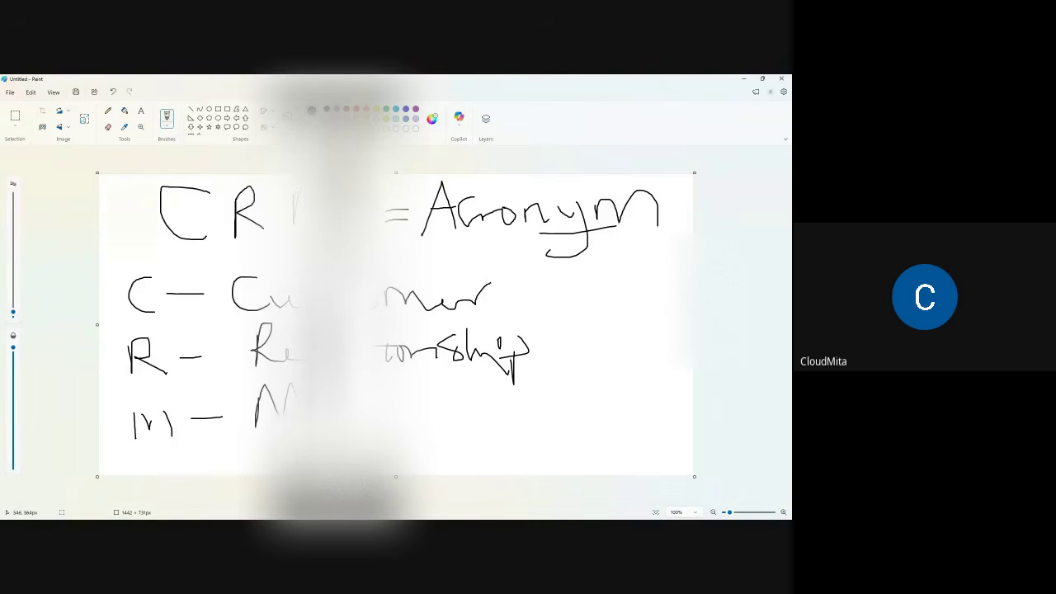
mouse_move(386, 420)
left_mouse_down()
mouse_move(377, 472)
mouse_move(404, 421)
mouse_move(547, 444)
left_mouse_up()
left_click_drag(528, 402, 495, 415)
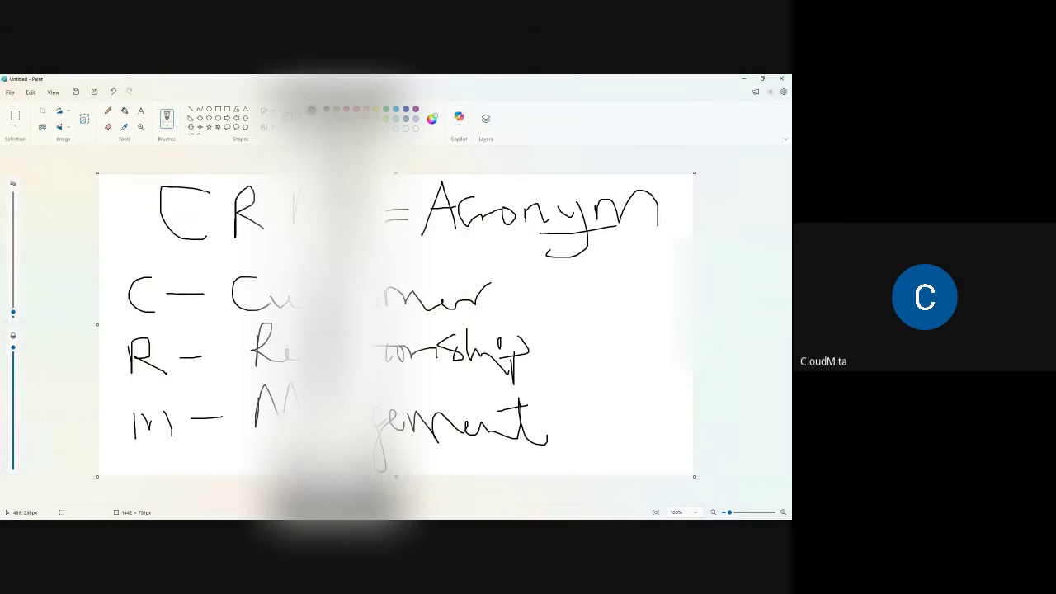
- Add a short dash after Customer, Relationship and Management
left_click_drag(501, 294, 566, 289)
left_click_drag(544, 353, 604, 353)
left_click_drag(561, 434, 602, 432)
- Minimise Paint and bring up HubSpot's CRM menu listing Contacts, Companies and Deals
left_click(744, 80)
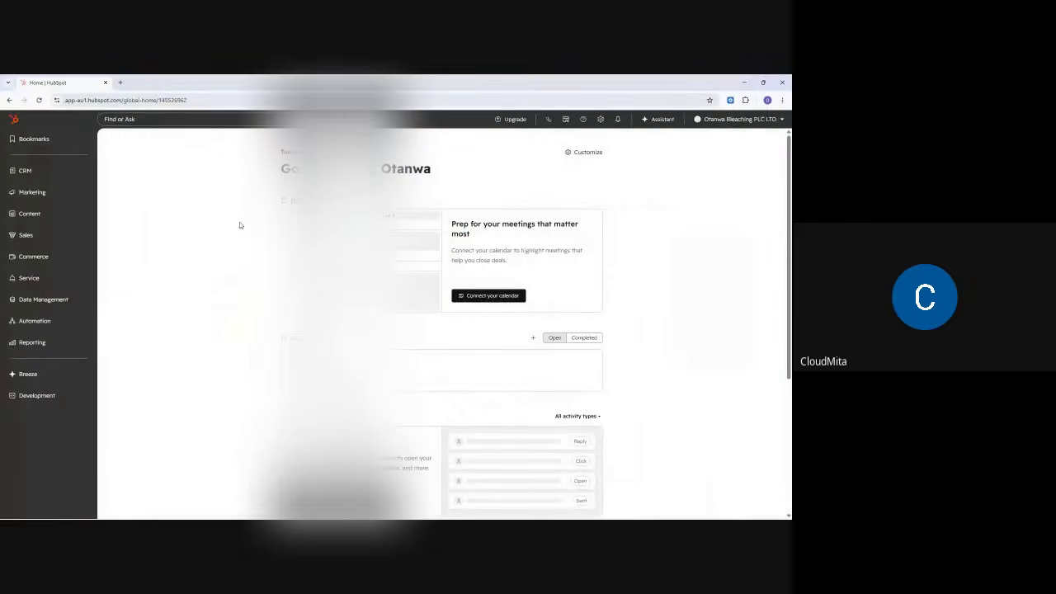
mouse_move(52, 173)
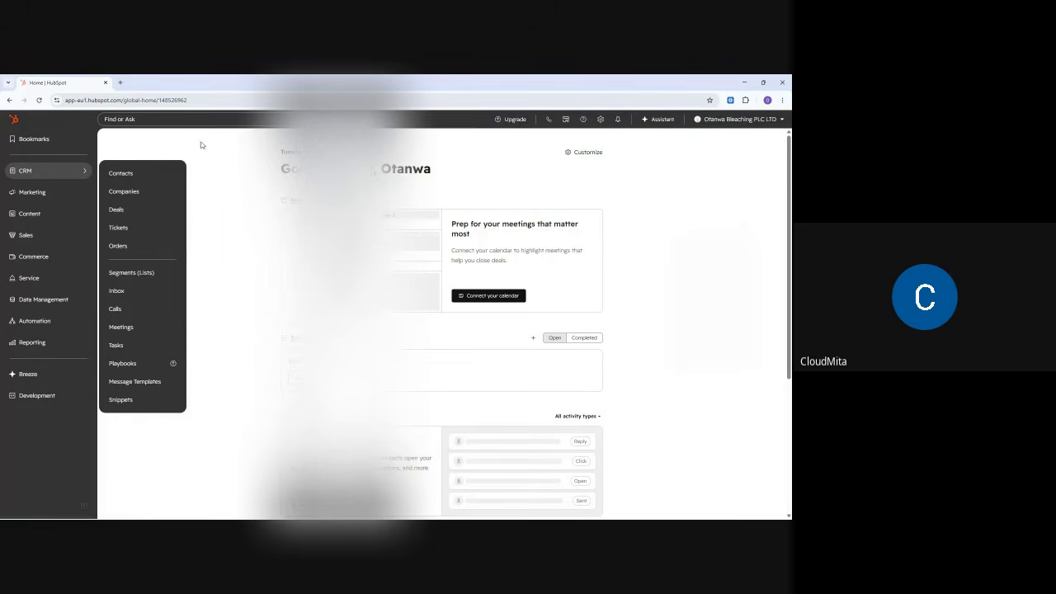
- Reopen the CRM flyout in the sidebar and go to Contacts
left_click(227, 163)
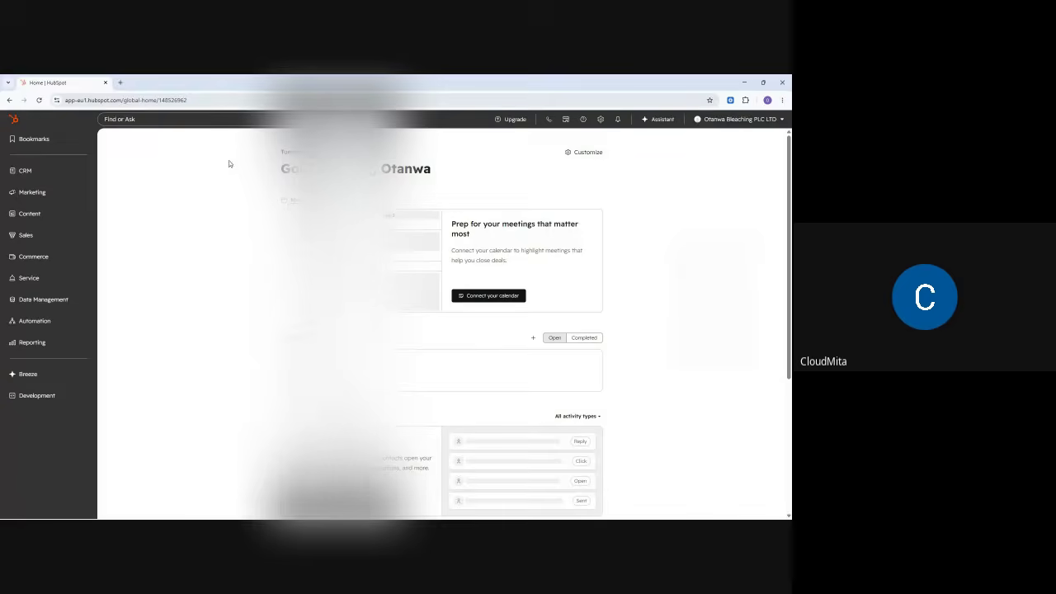
left_click(42, 172)
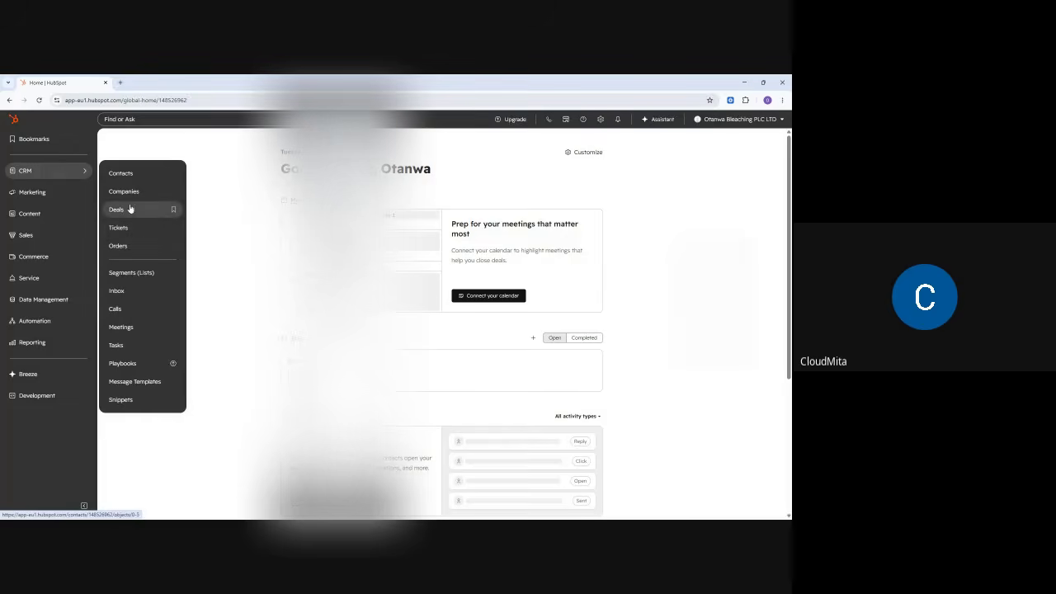
left_click(122, 174)
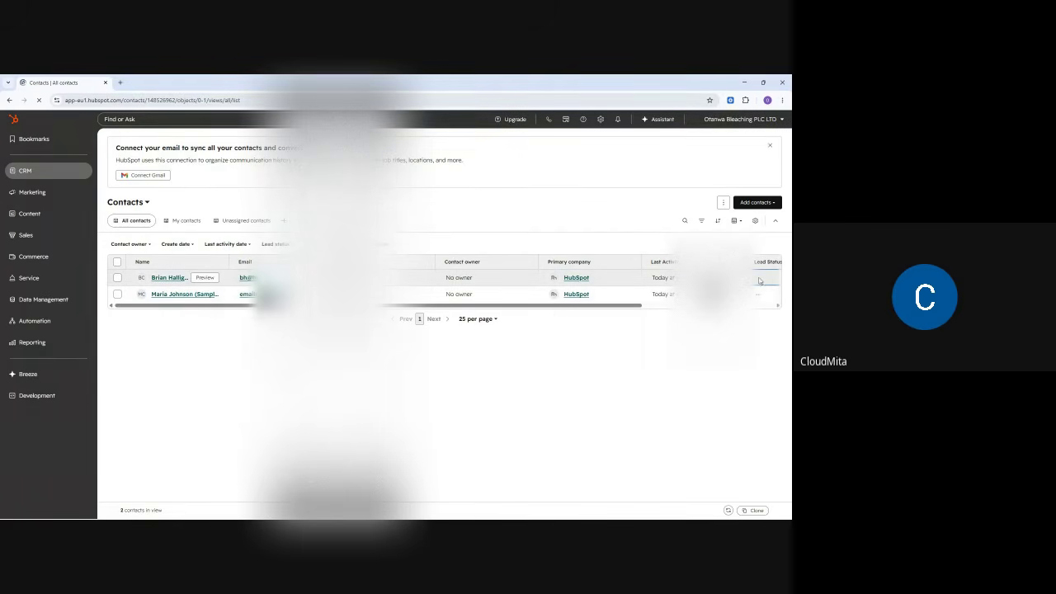
- Select both sample contacts and delete them, entering the record count to confirm
left_click(117, 264)
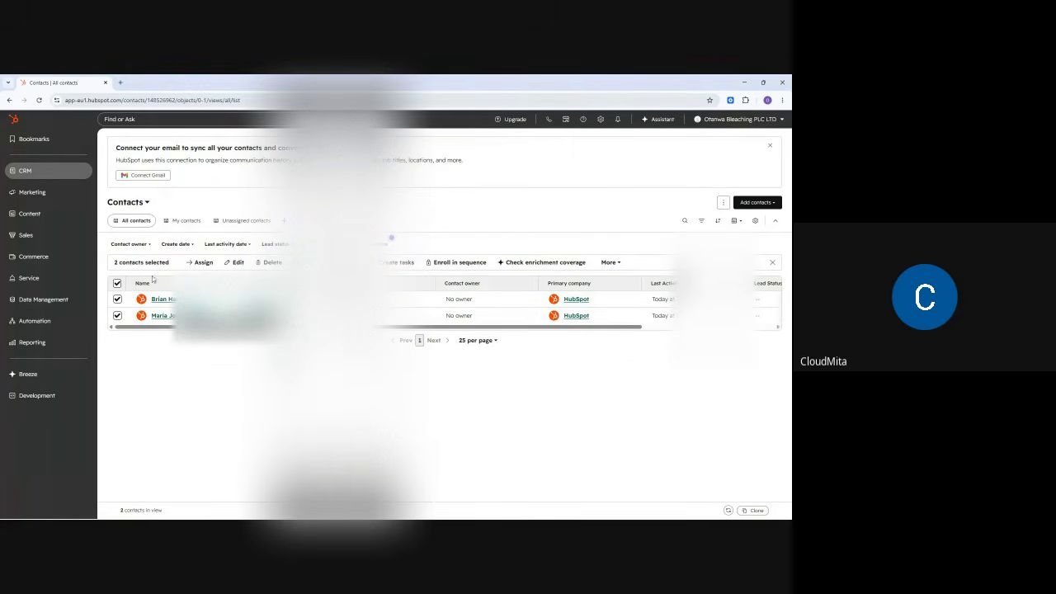
left_click(117, 285)
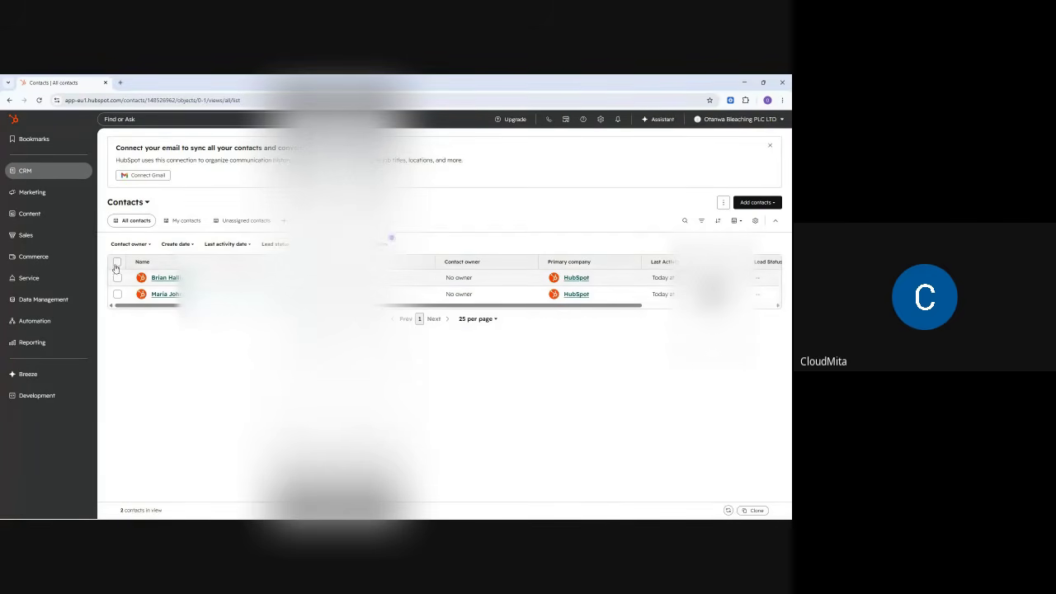
left_click(117, 261)
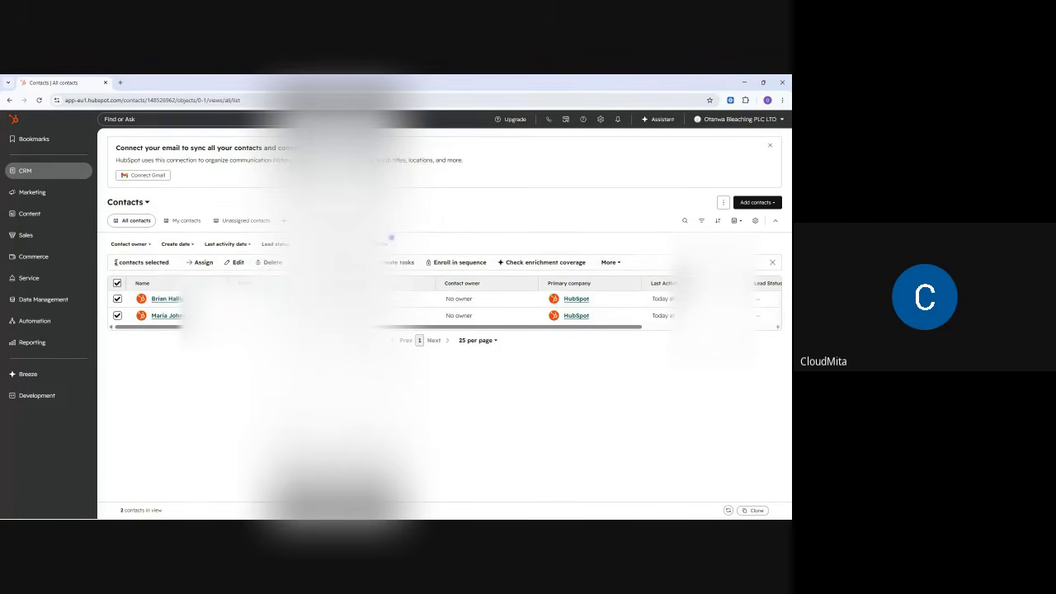
left_click(275, 264)
left_click(353, 272)
triple_click(353, 257)
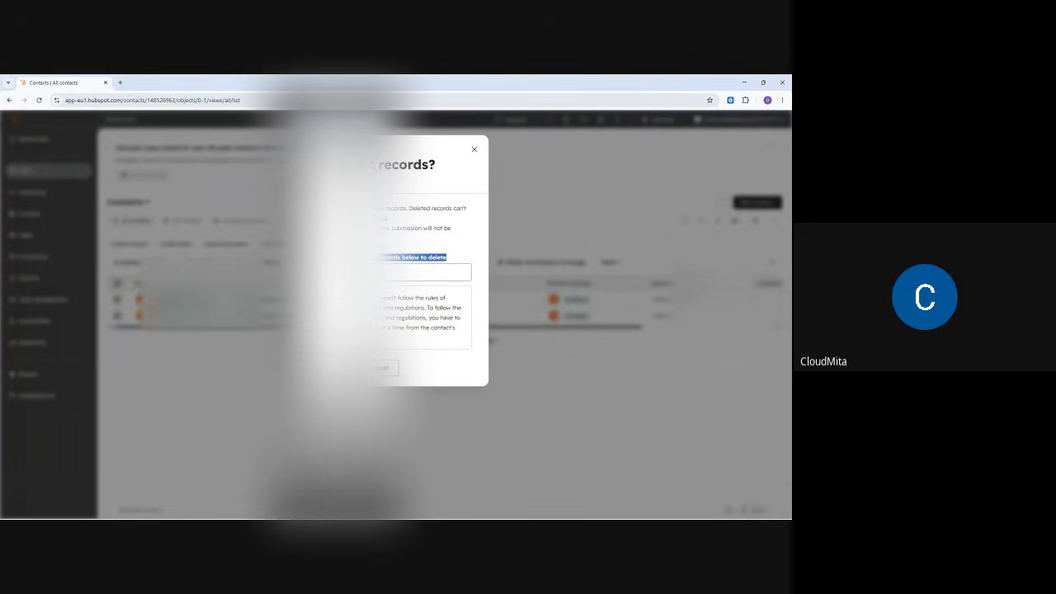
left_click(363, 272)
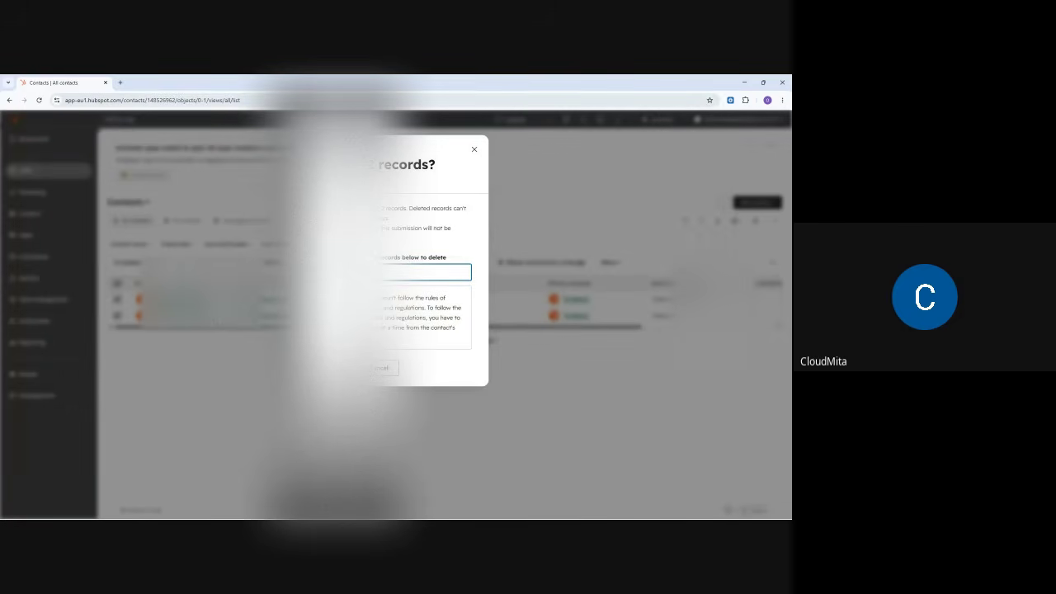
left_click(337, 368)
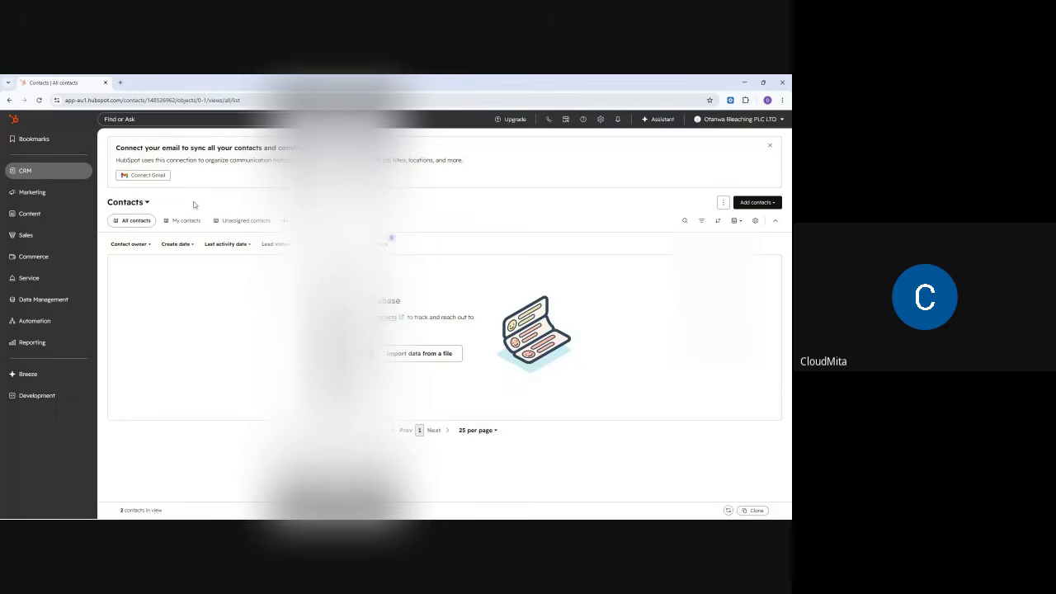
- Reload the Contacts list from the CRM menu and open a blank Create Contact form
mouse_move(33, 175)
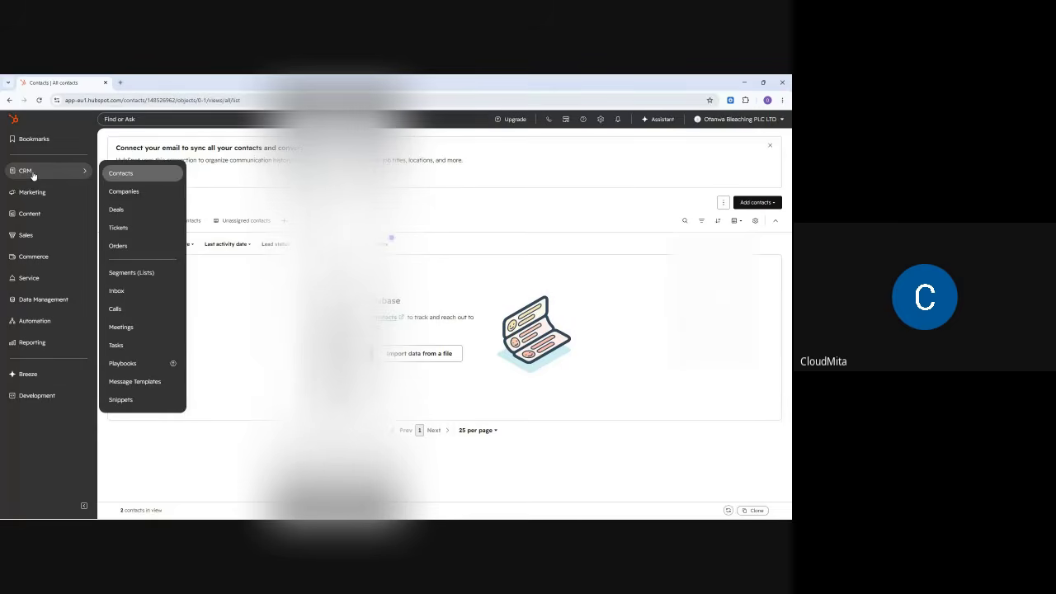
left_click(135, 175)
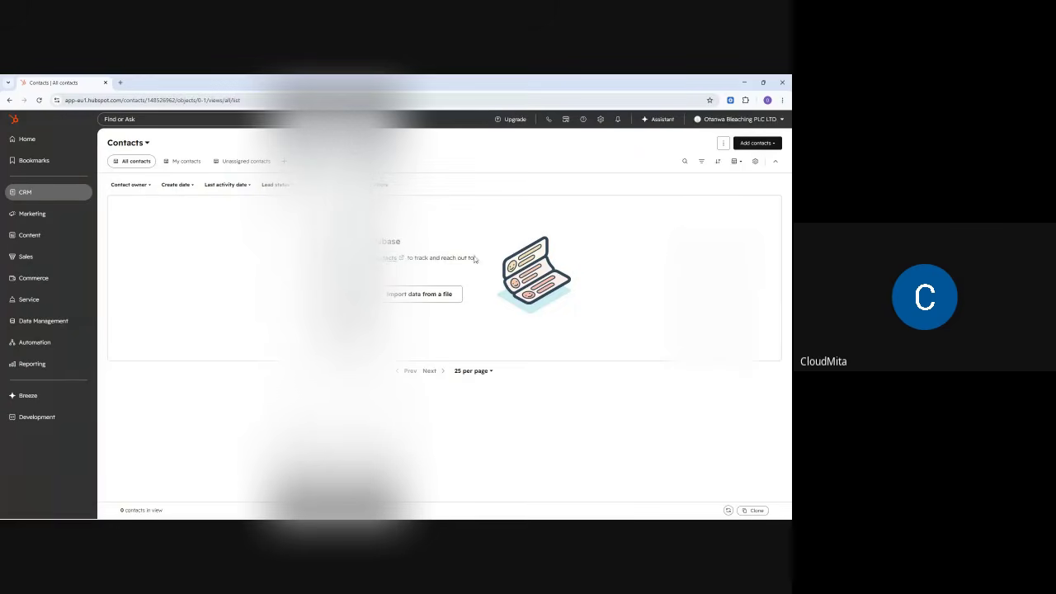
left_click(683, 161)
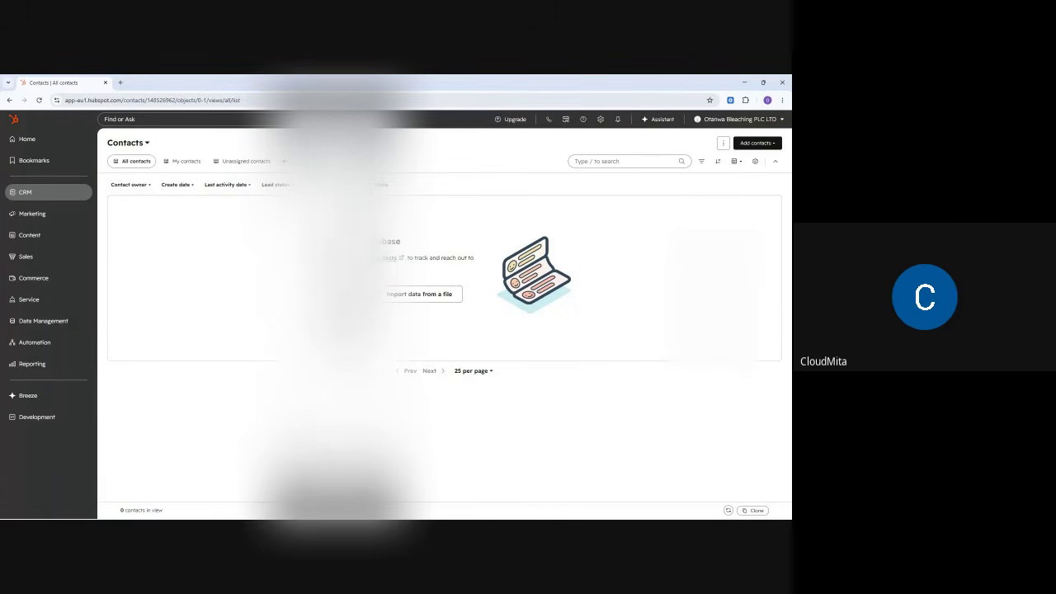
left_click(345, 293)
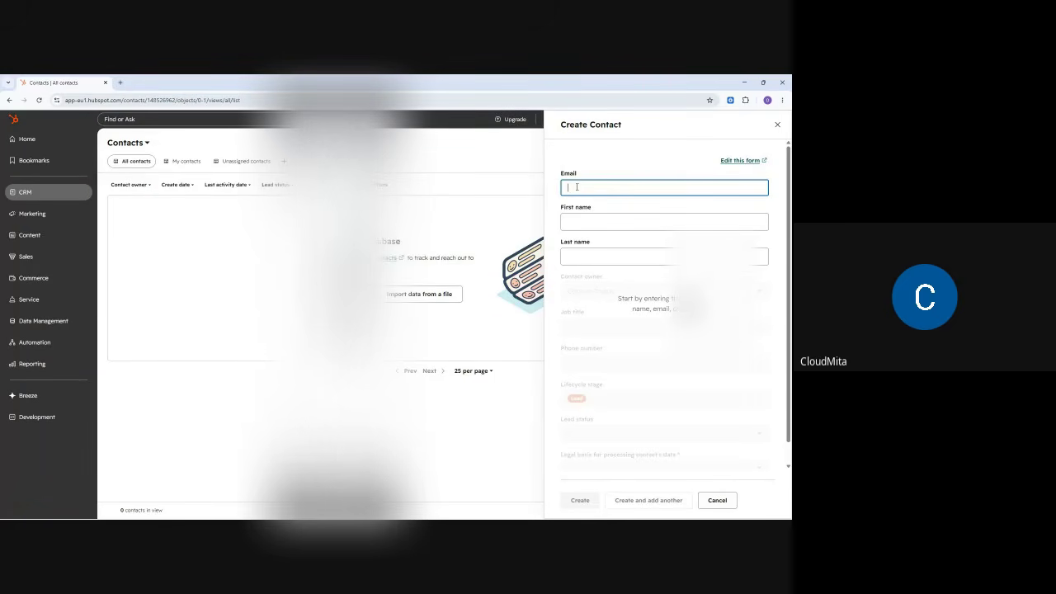
left_click(573, 222)
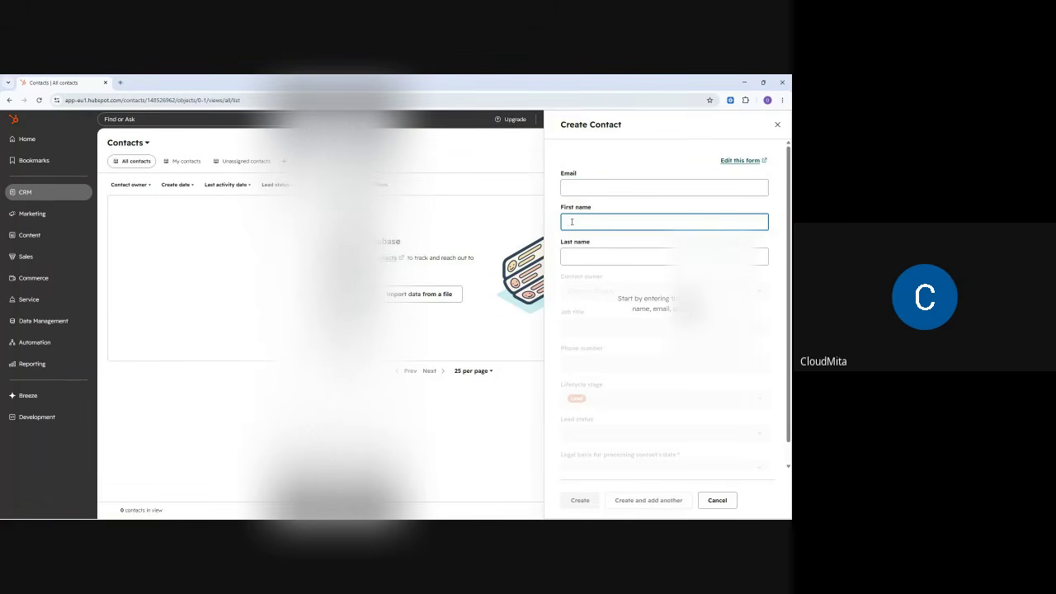
left_click(572, 257)
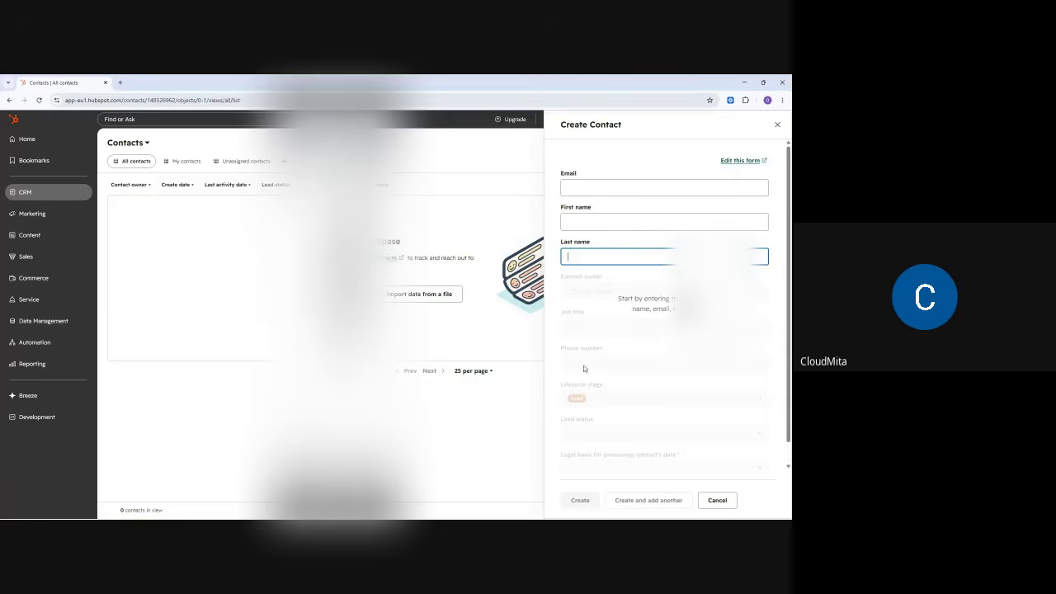
scroll(590, 413, "down", 1)
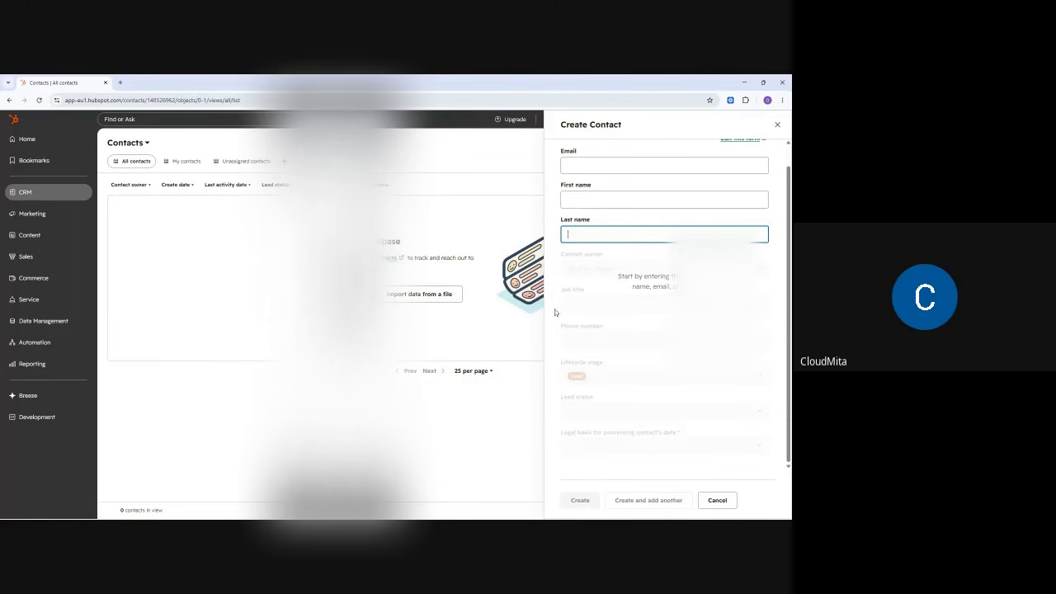
left_click(777, 125)
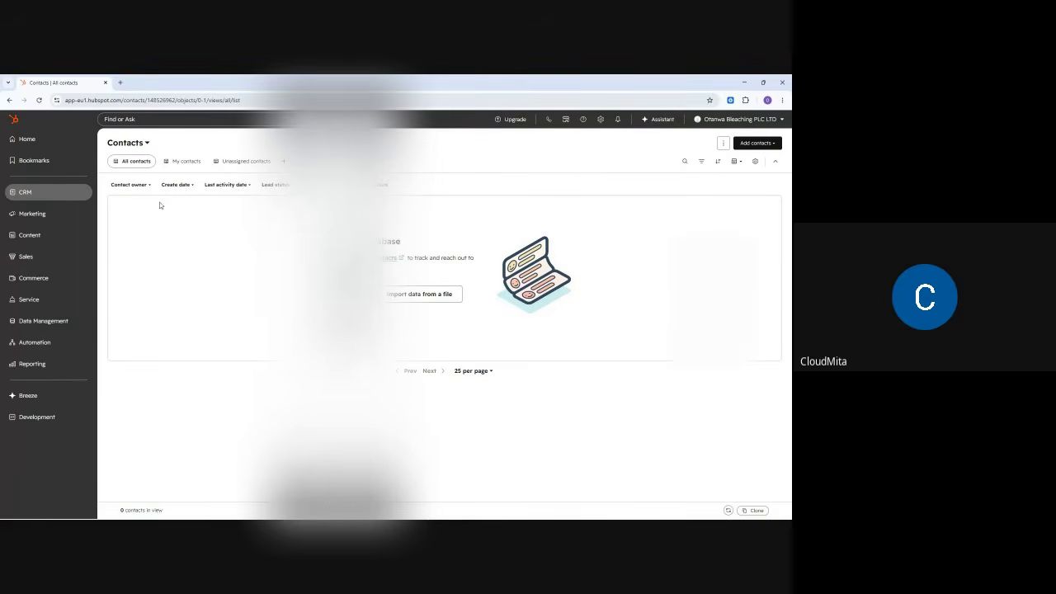
left_click(25, 197)
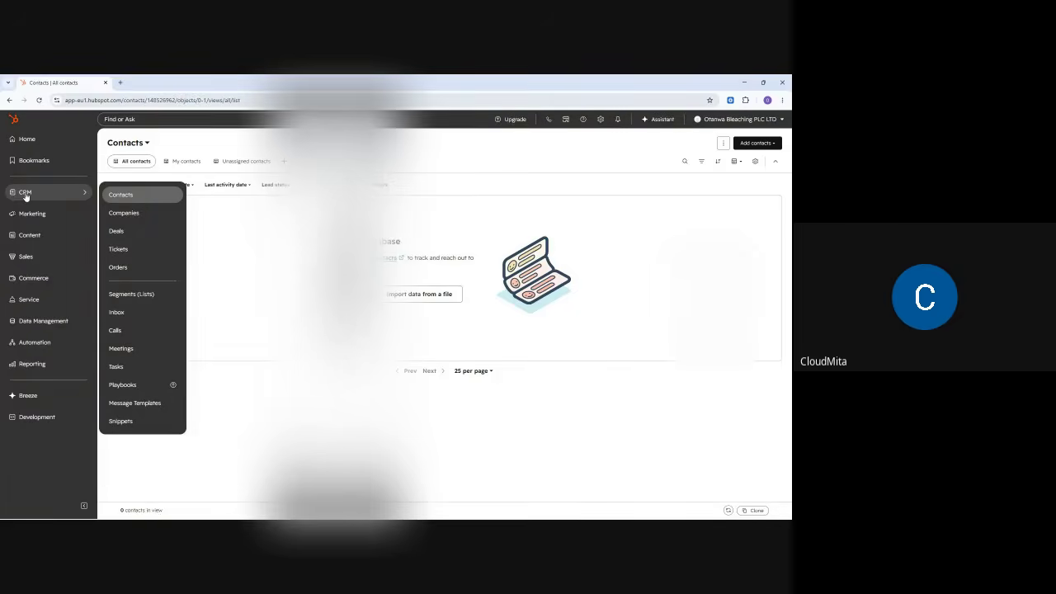
left_click(113, 195)
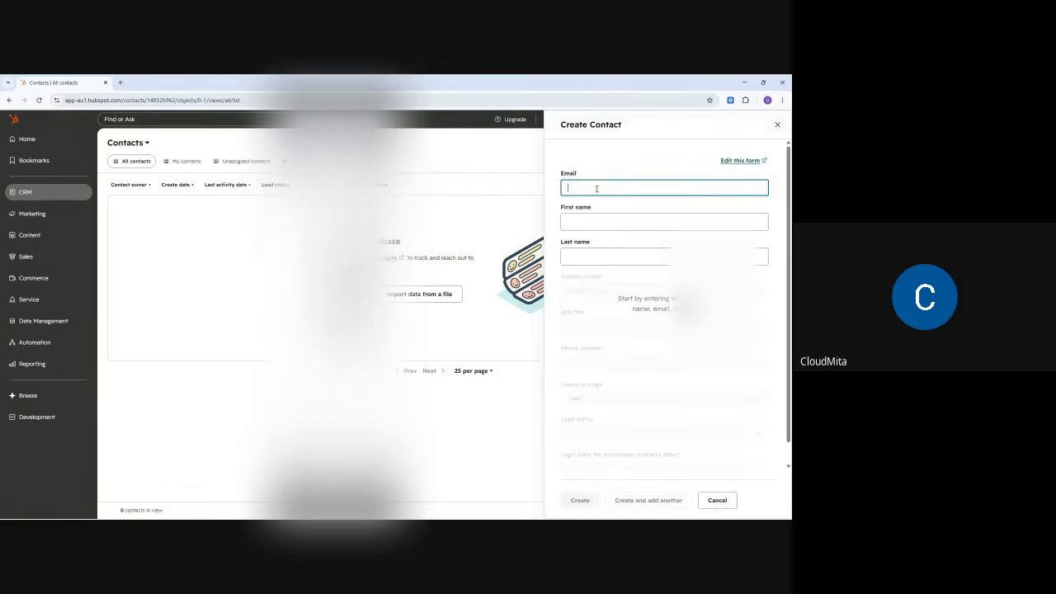
- Paste the contact's e-mail address into the Email field and start typing the first name
scroll(644, 266, "down", 1)
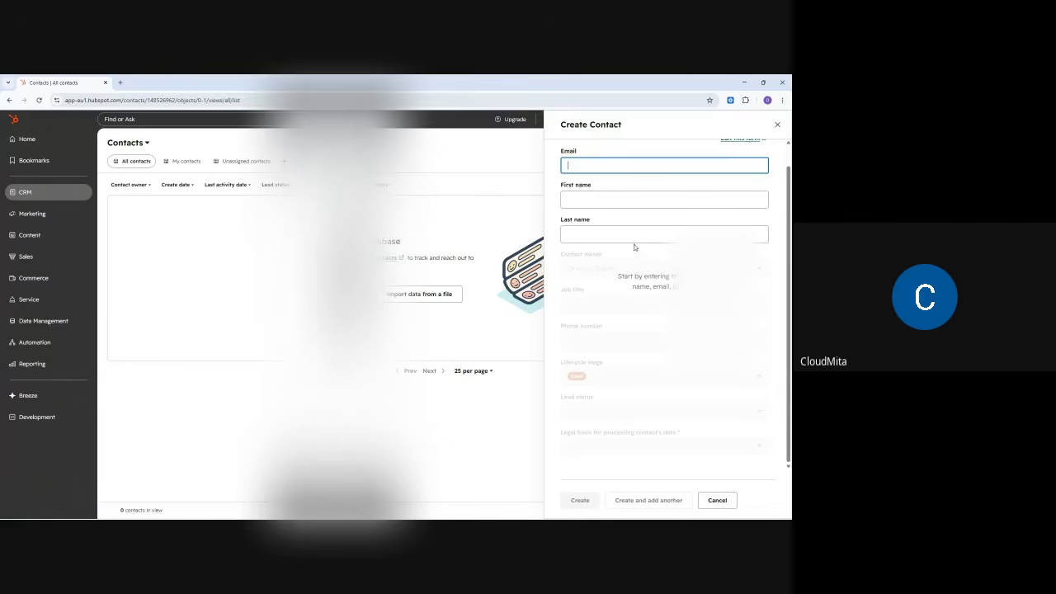
key("ctrl+v")
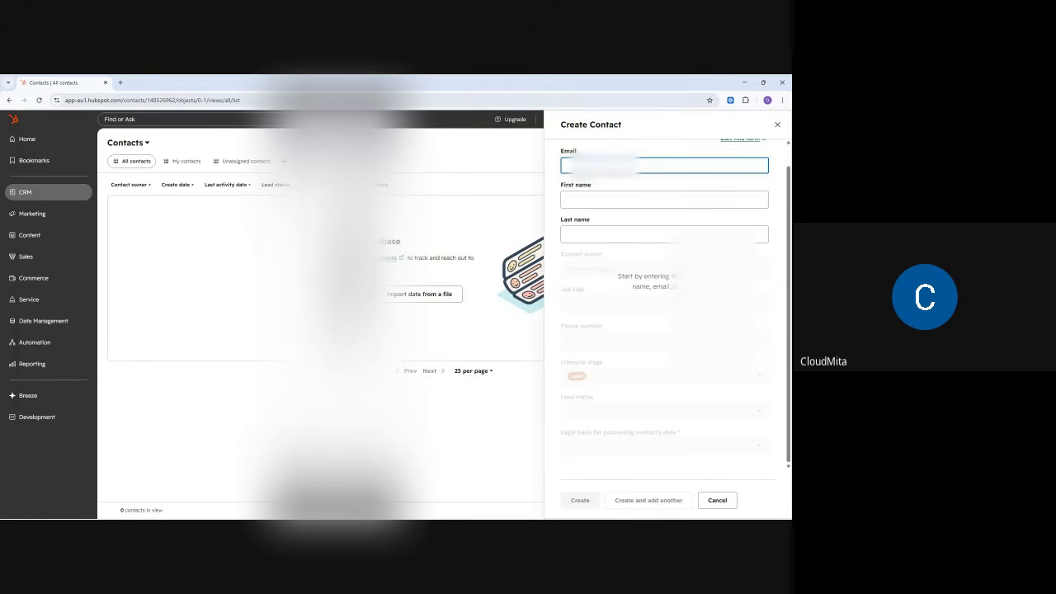
type("Fr")
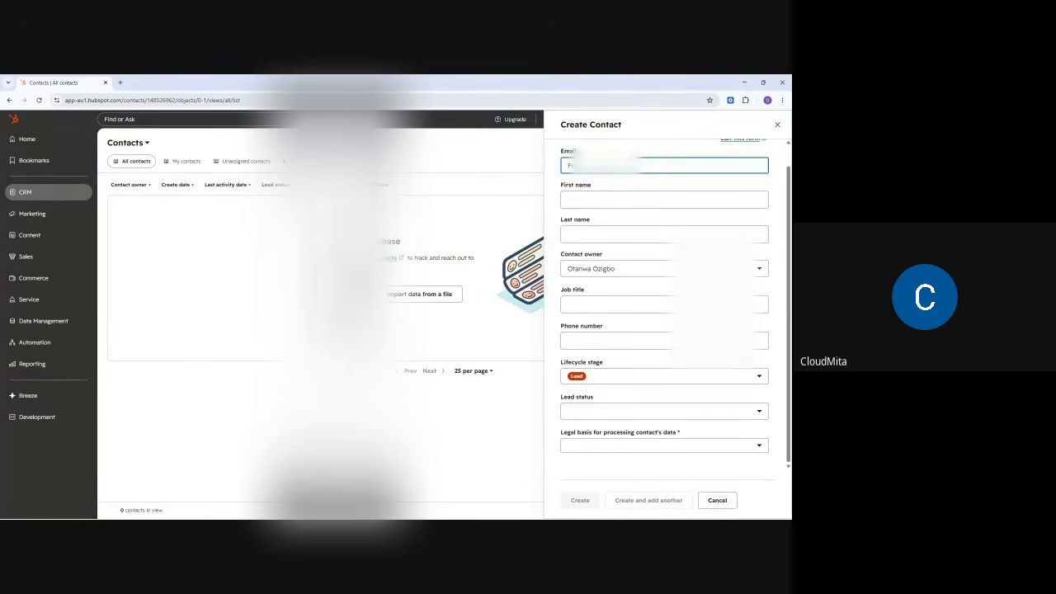
- Enter the contact's first and last name, then show the Contact owner choices
left_click(576, 198)
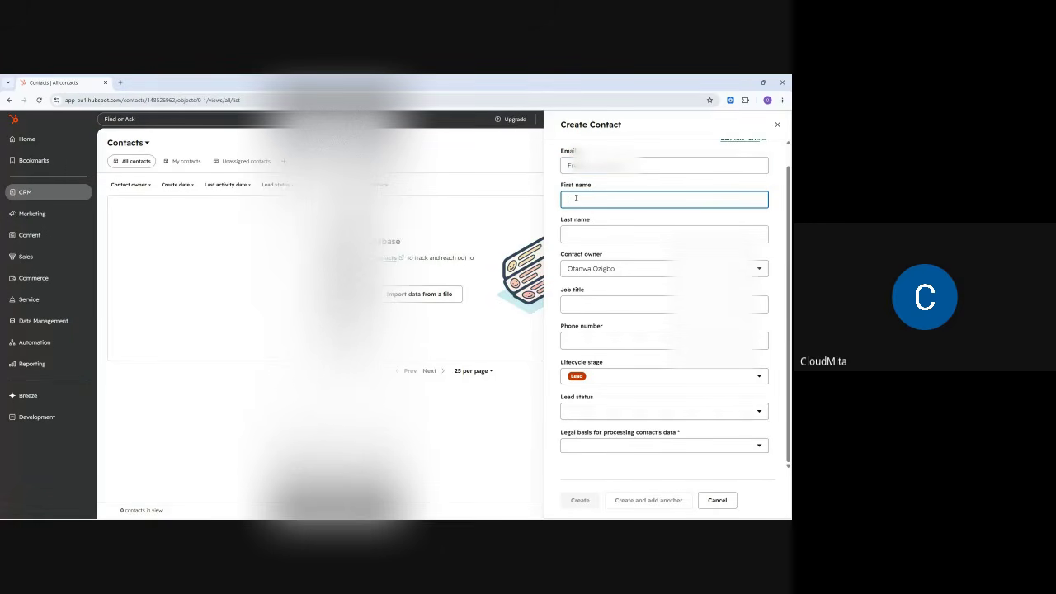
key("Tab")
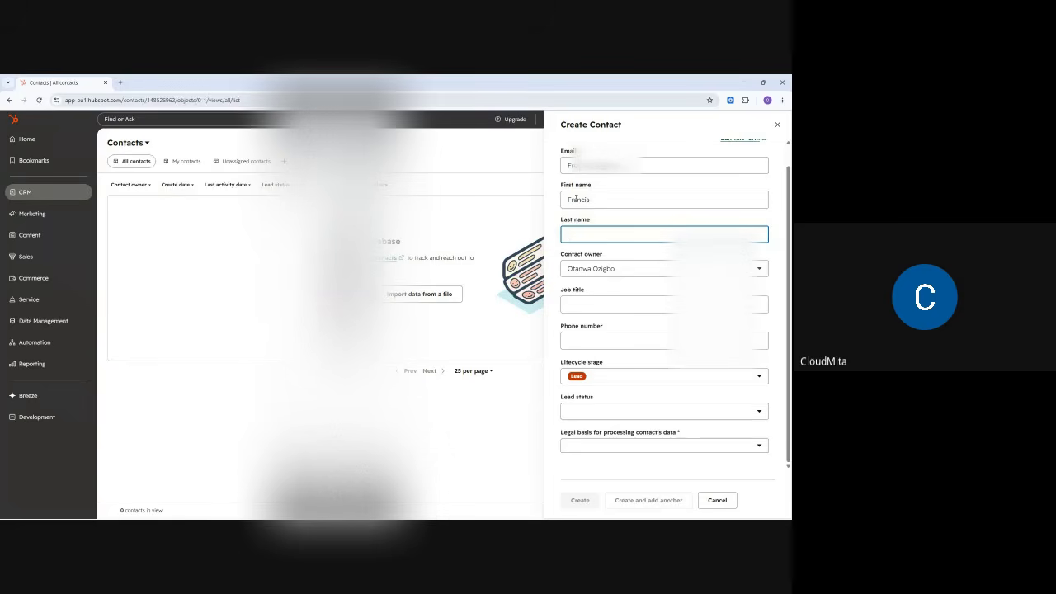
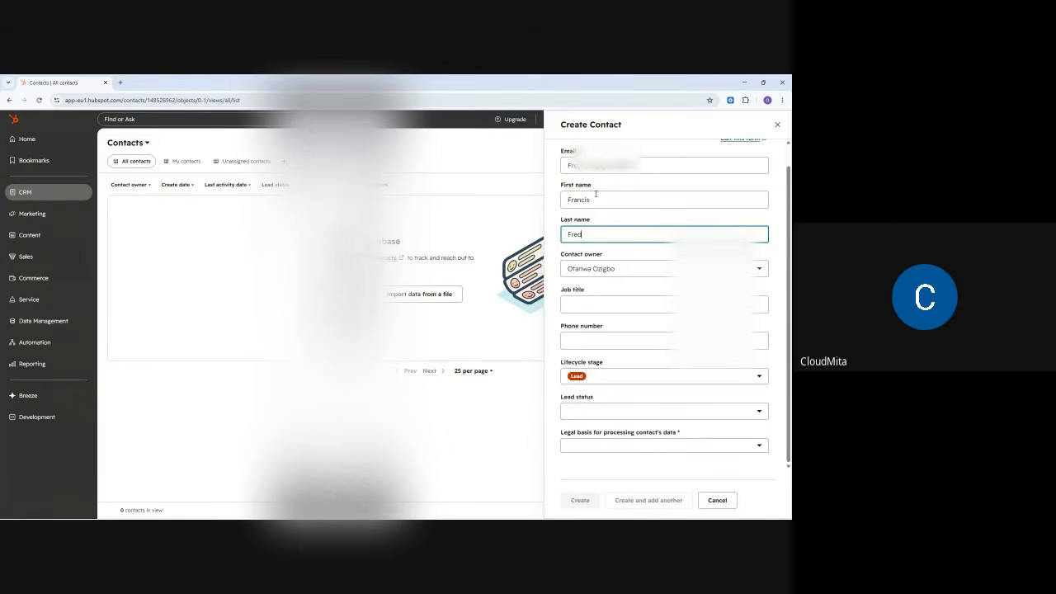
left_click(586, 270)
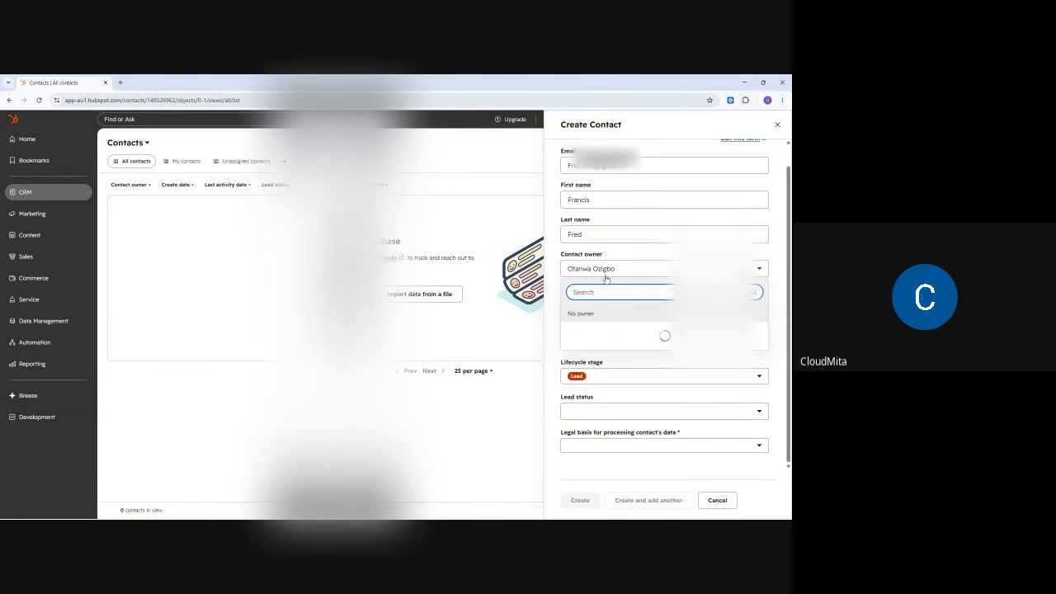
- Keep the current contact owner and bring up the phone number editor
left_click(619, 266)
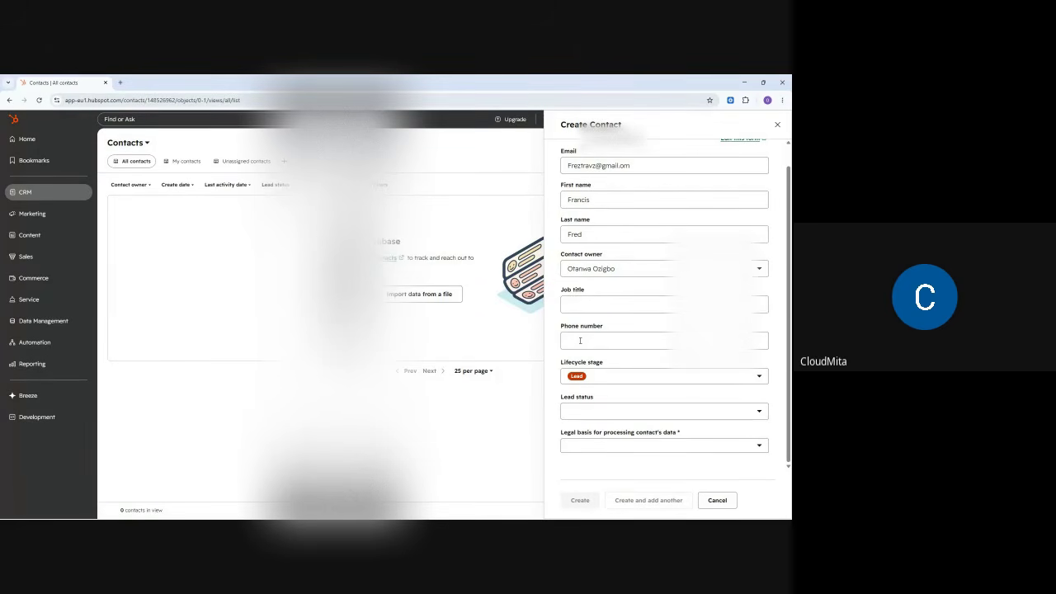
left_click(580, 341)
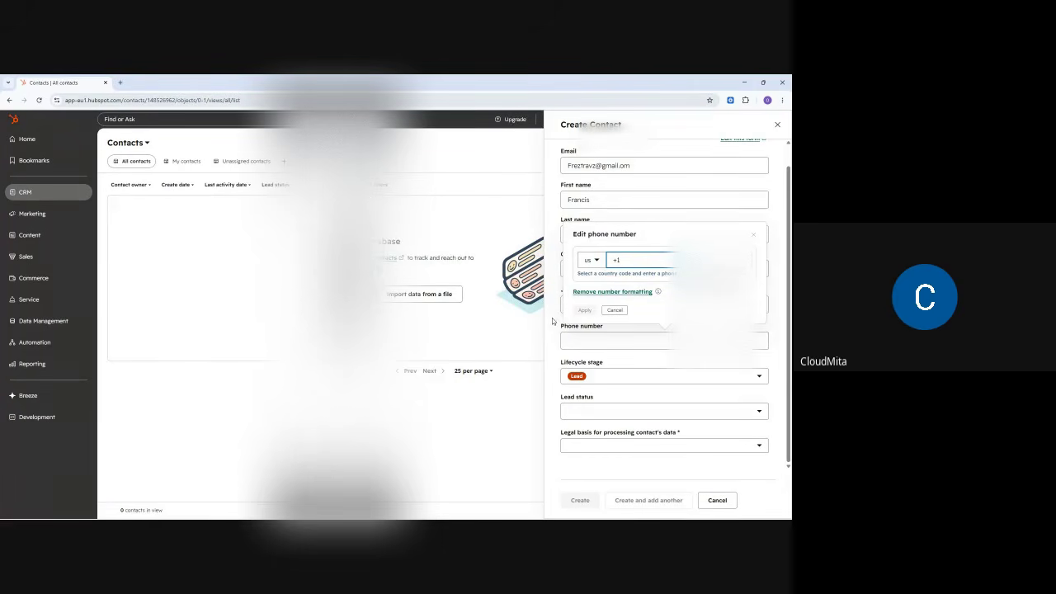
- Switch the phone country to Nigeria +234, enter the contact's number and apply it
key("Escape")
left_click(575, 340)
left_click(592, 261)
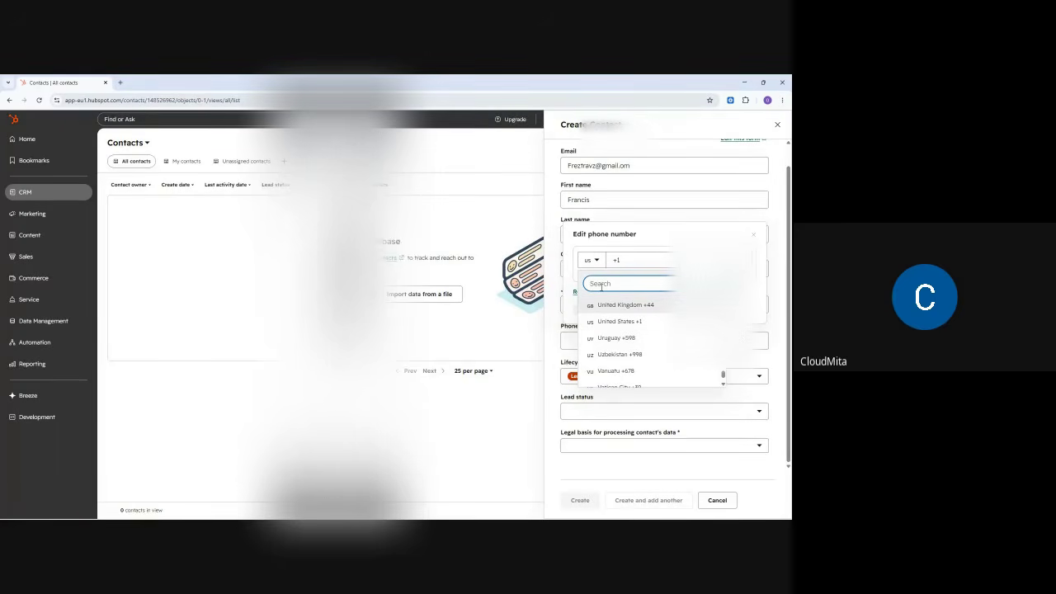
type("nig")
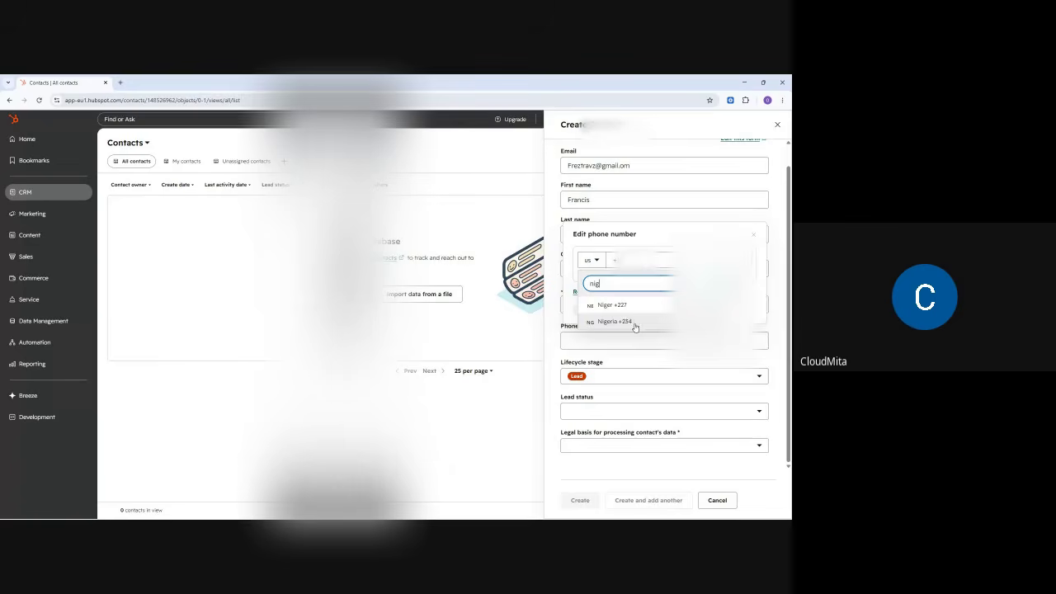
left_click(625, 321)
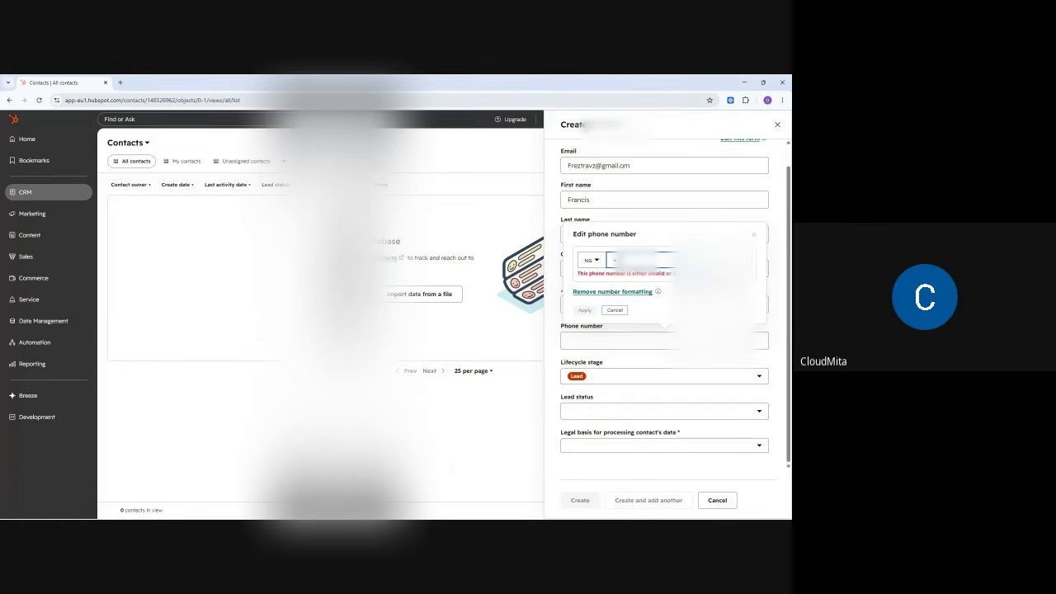
double_click(637, 260)
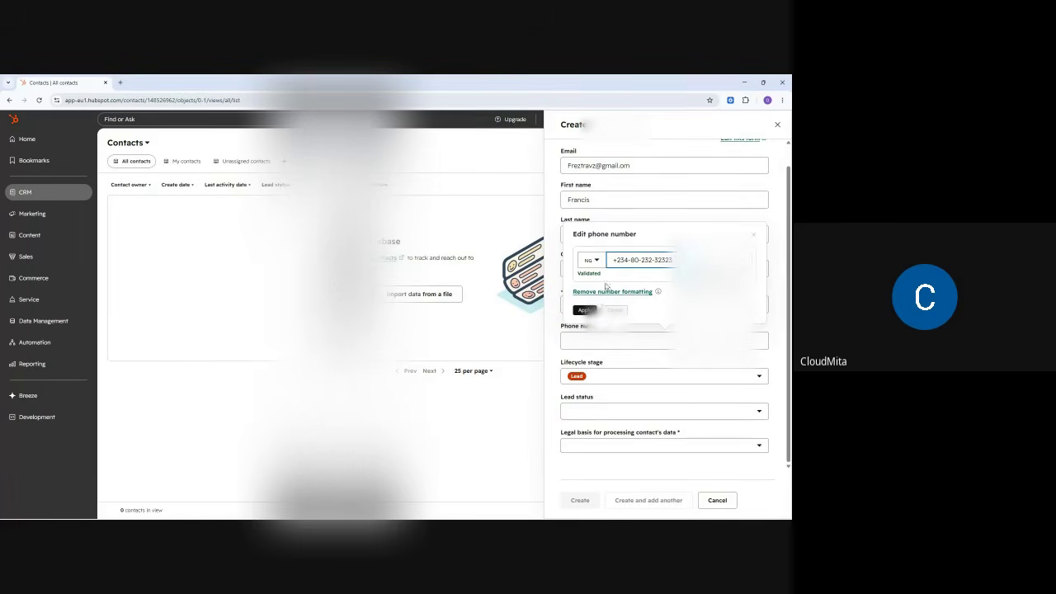
left_click(585, 310)
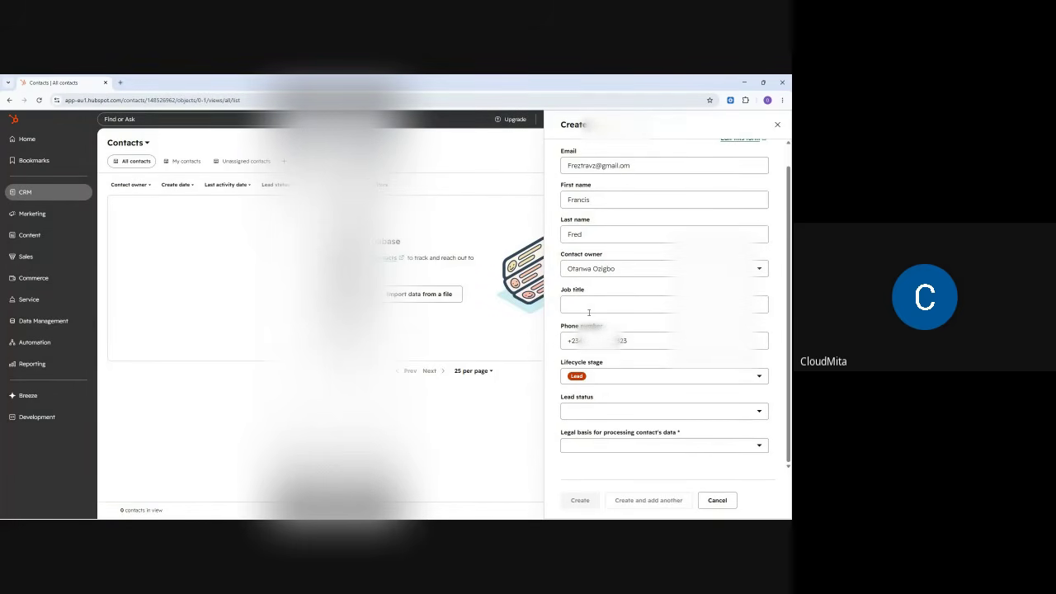
- Browse the Lifecycle stage options, leave it at Lead, then reopen the list
left_click(606, 378)
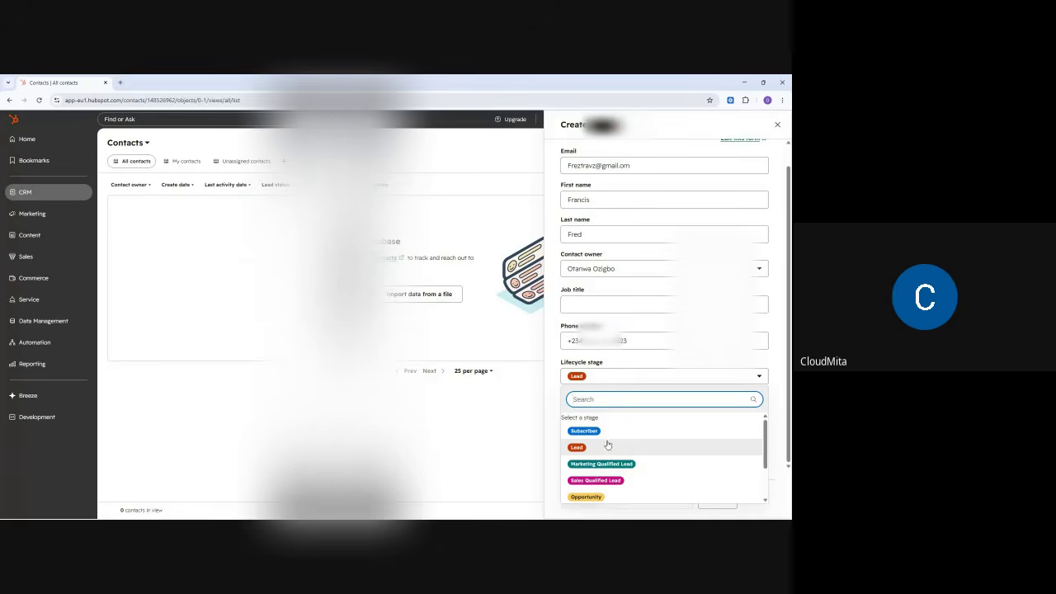
scroll(657, 438, "down", 2)
scroll(627, 446, "up", 2)
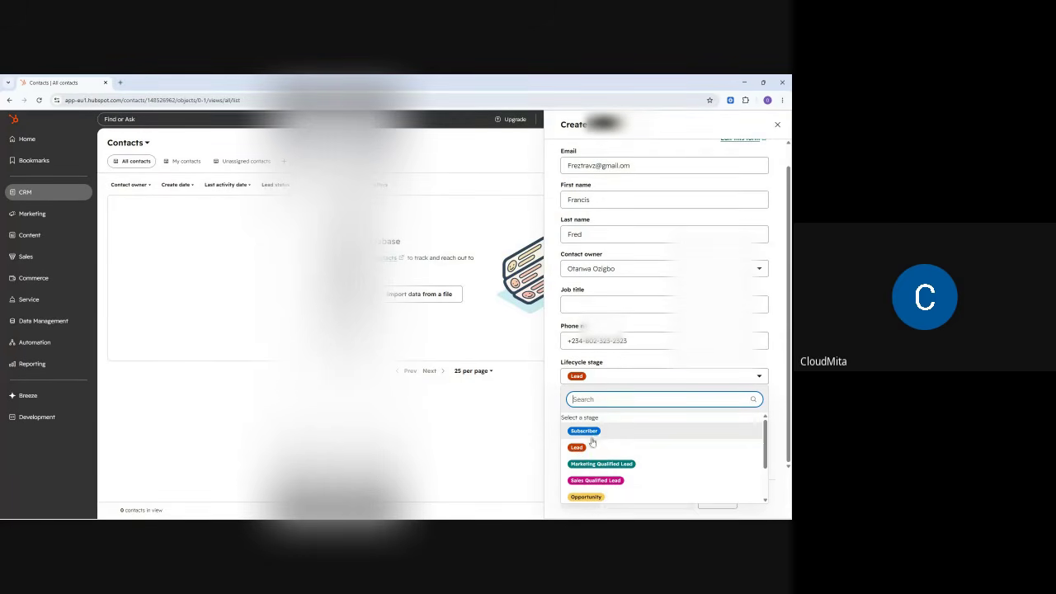
scroll(619, 469, "down", 1)
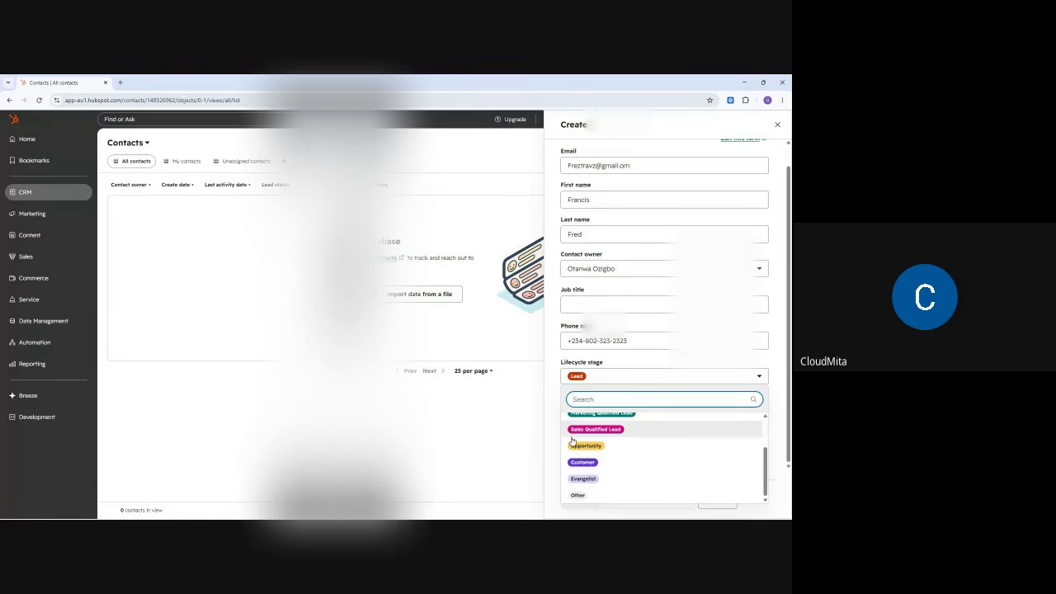
scroll(603, 445, "up", 3)
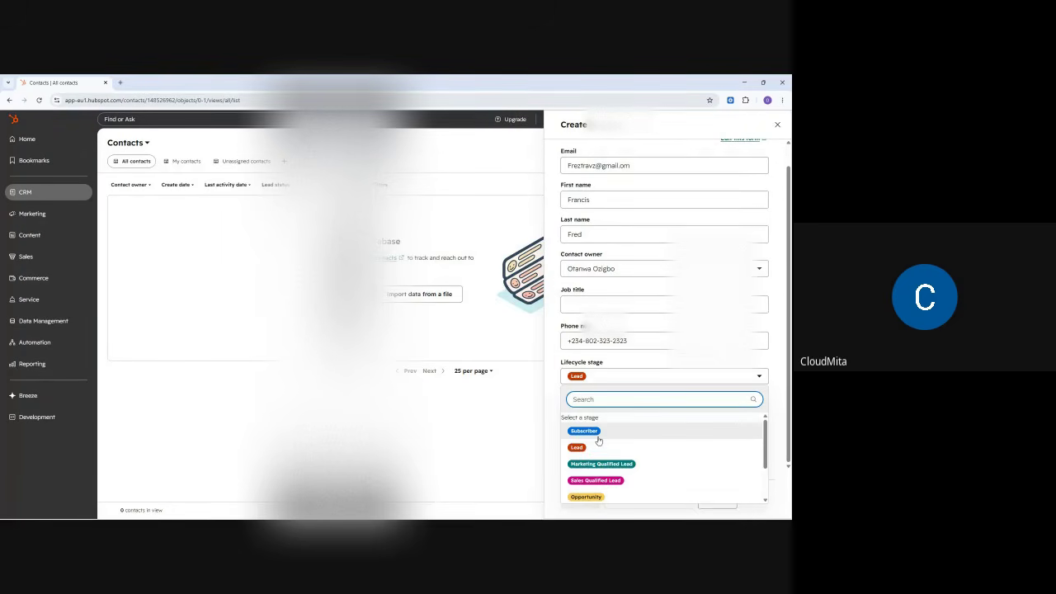
left_click(551, 392)
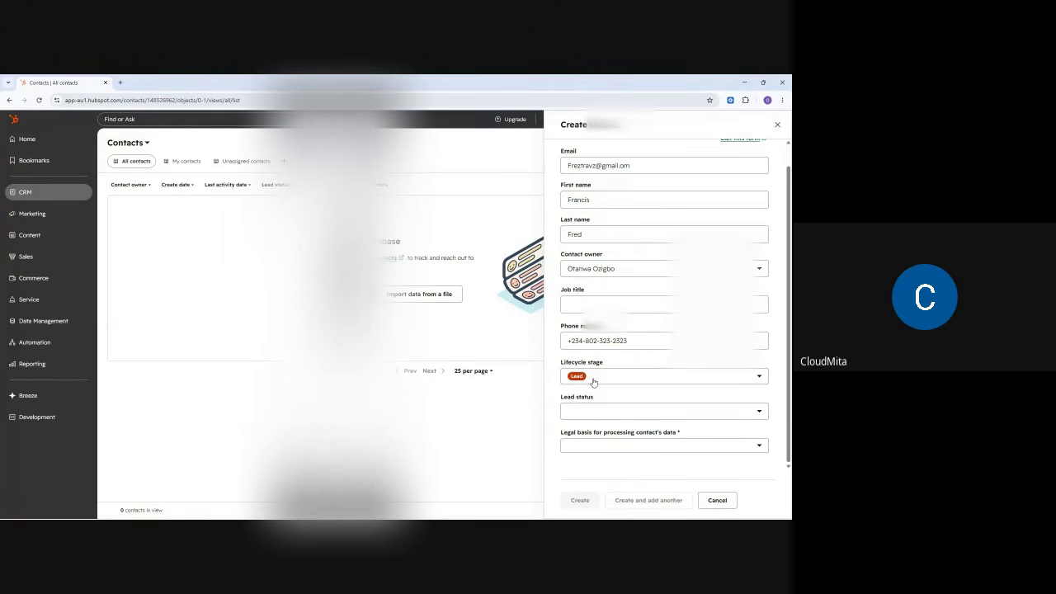
left_click(593, 382)
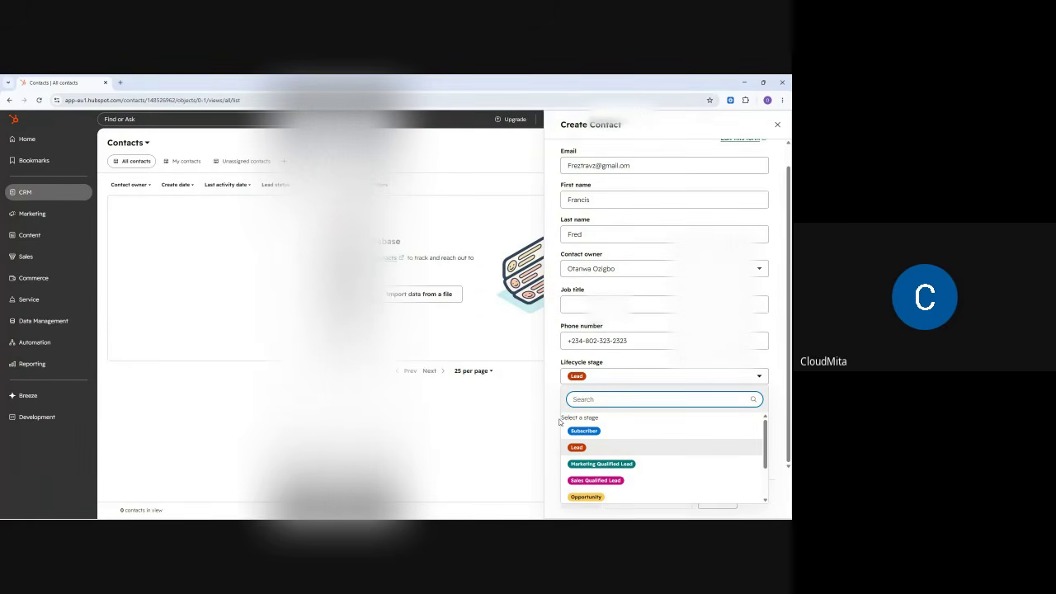
left_click(744, 82)
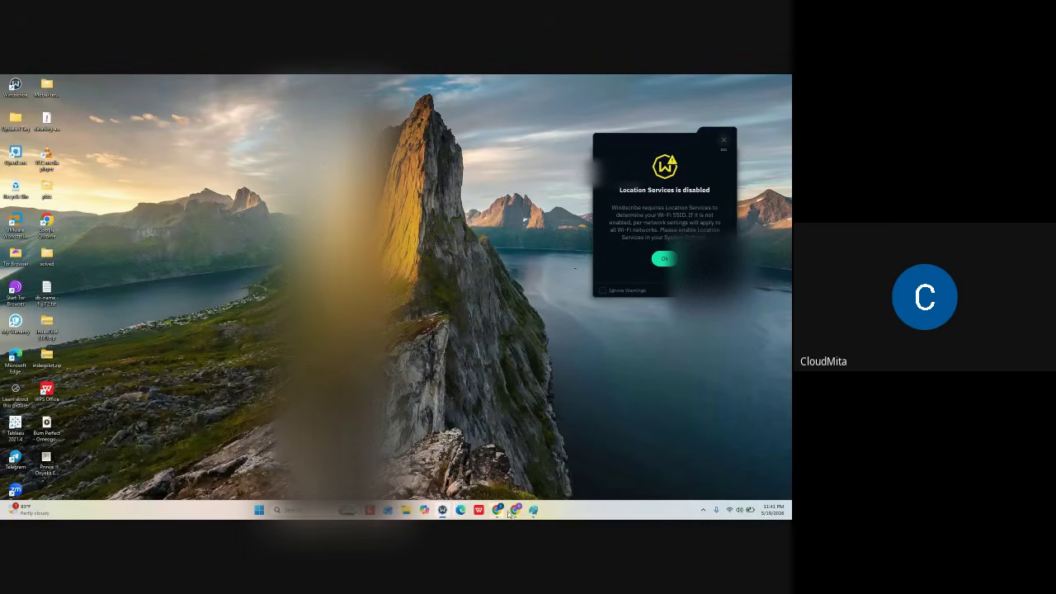
left_click(448, 471)
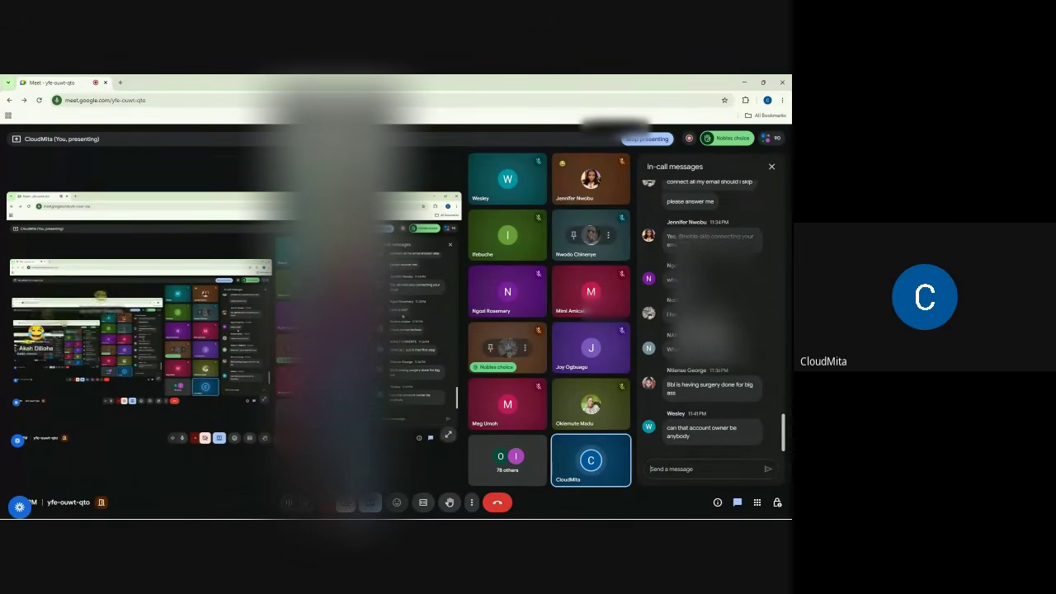
left_click(745, 81)
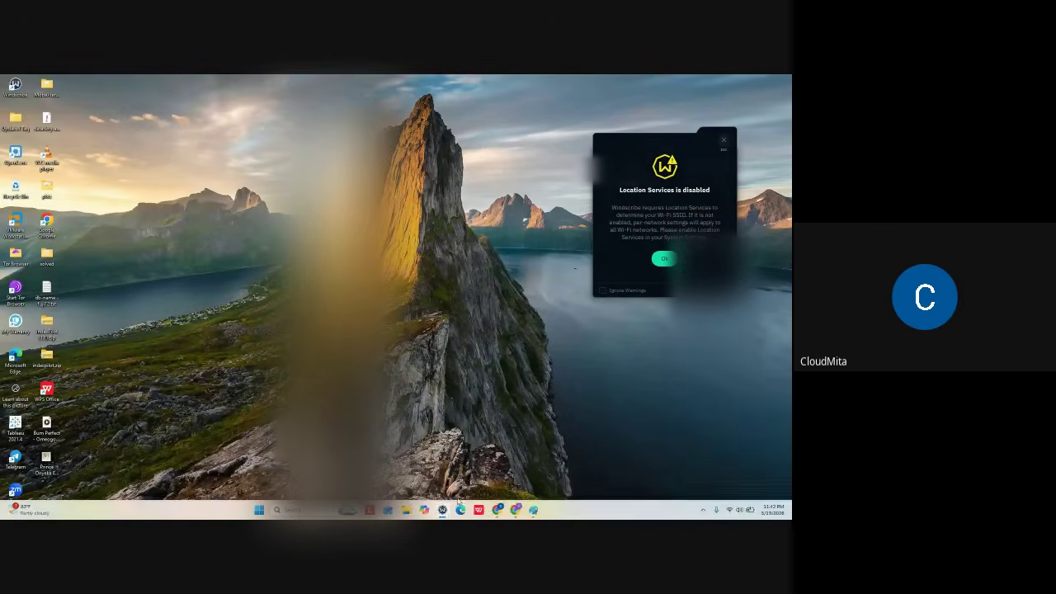
left_click(516, 512)
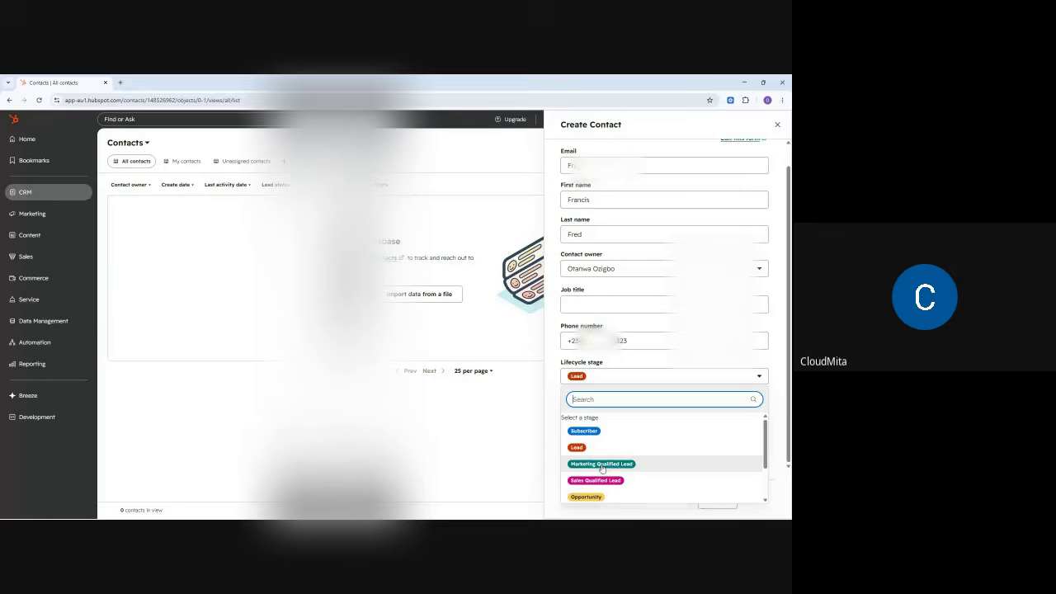
- Try Subscriber as lifecycle stage, then set it back to Lead
left_click(558, 362)
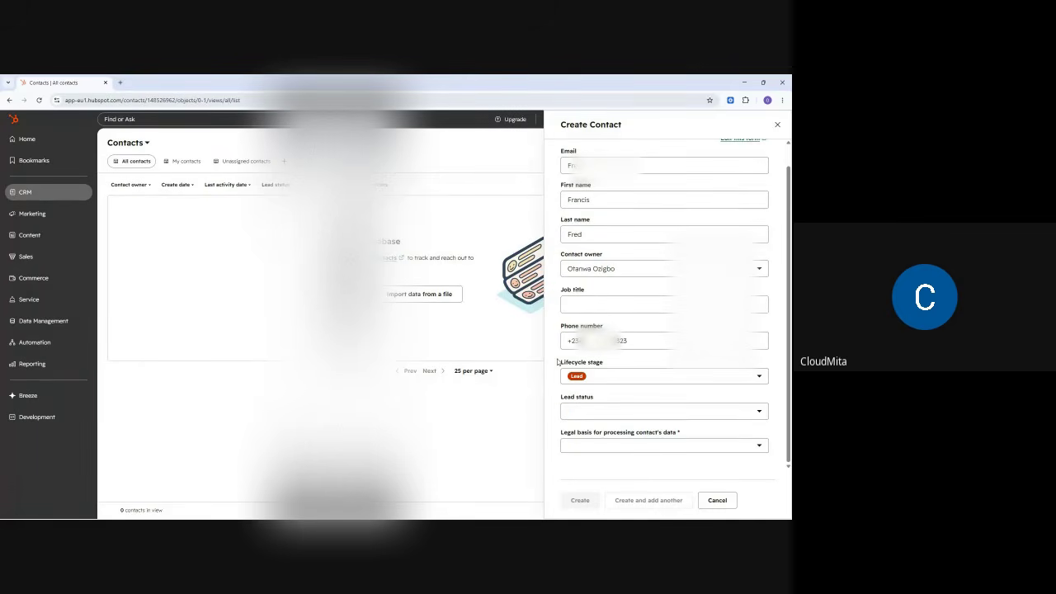
left_click(603, 375)
left_click(584, 432)
left_click(584, 413)
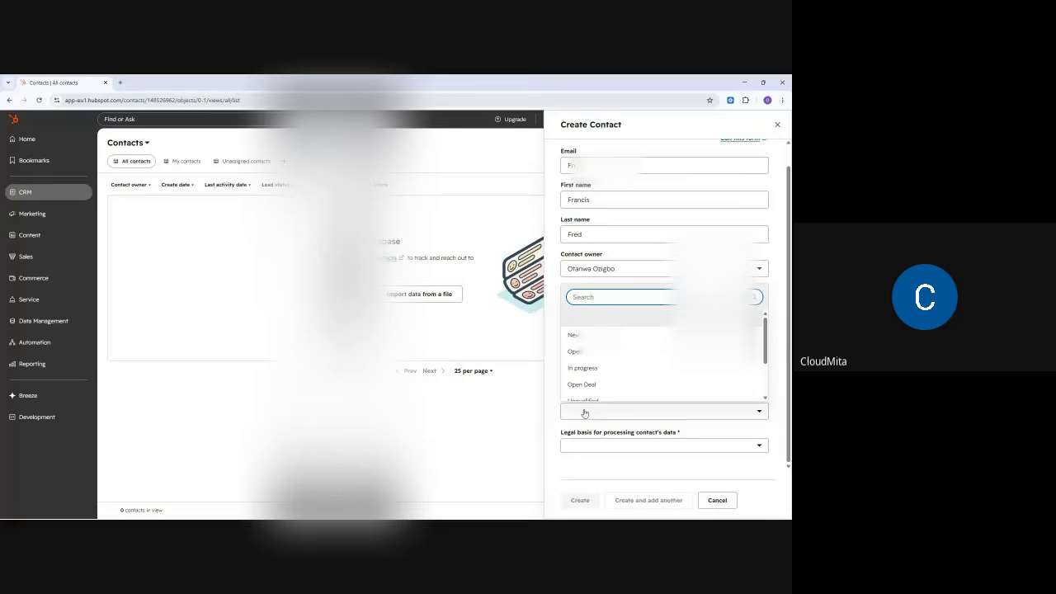
left_click(554, 335)
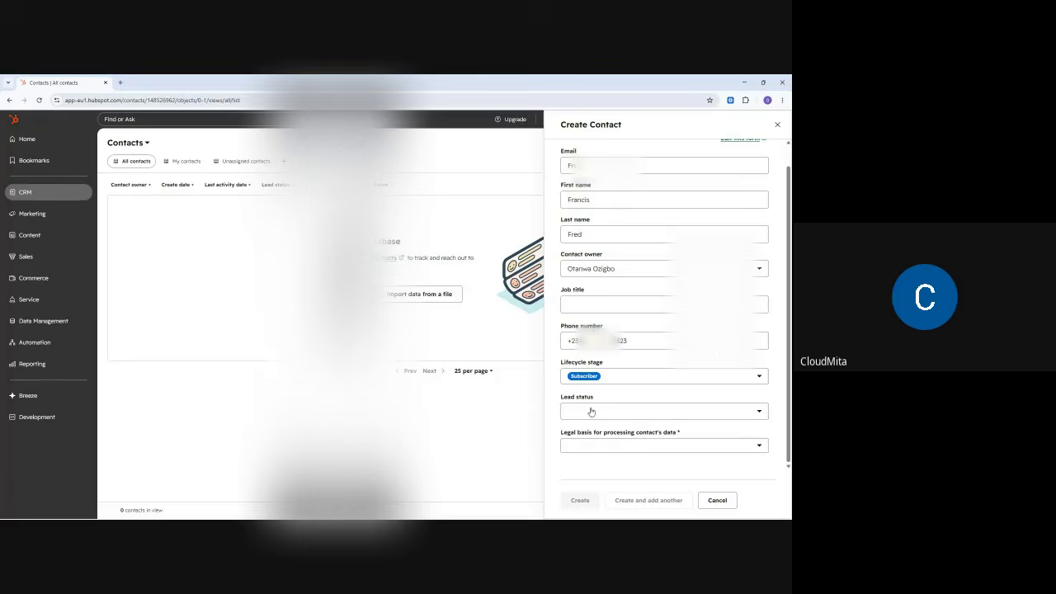
left_click(591, 411)
left_click(592, 406)
left_click(608, 380)
left_click(579, 446)
- Set the lead status to In progress after briefly choosing Open Deal
left_click(581, 413)
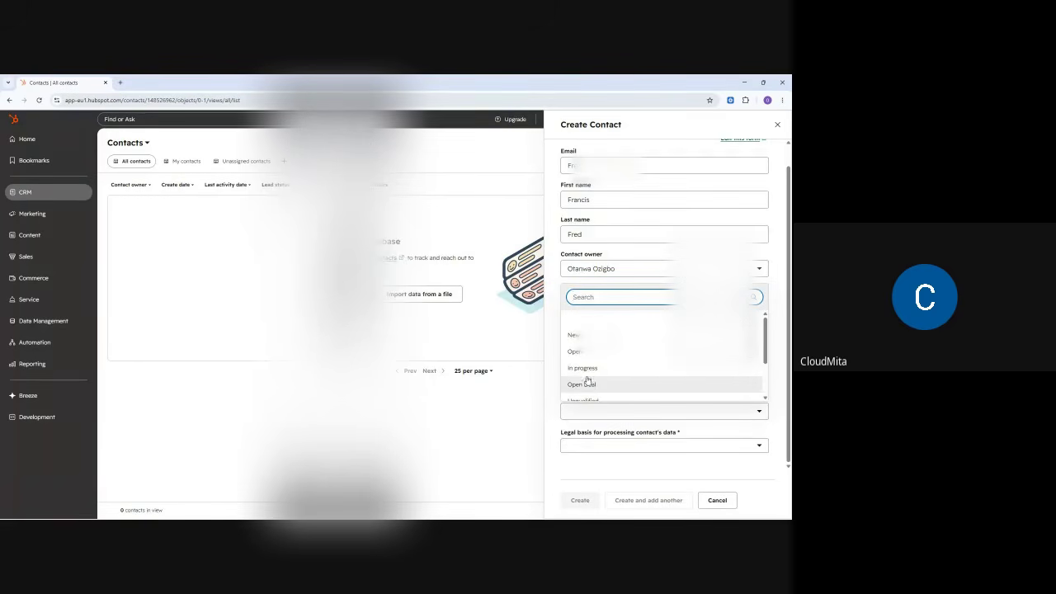
scroll(584, 371, "down", 2)
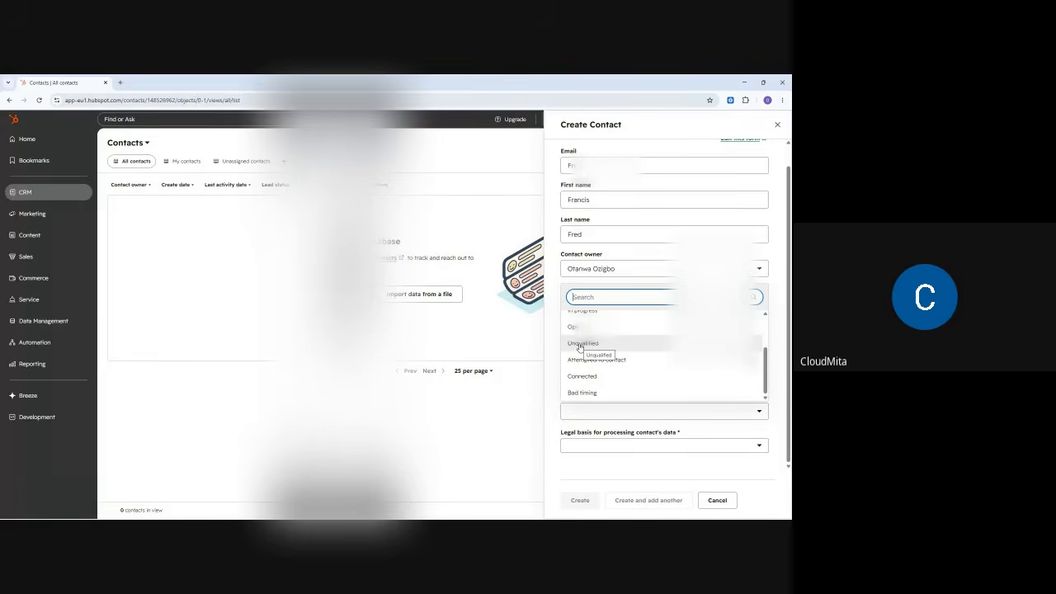
scroll(582, 347, "up", 2)
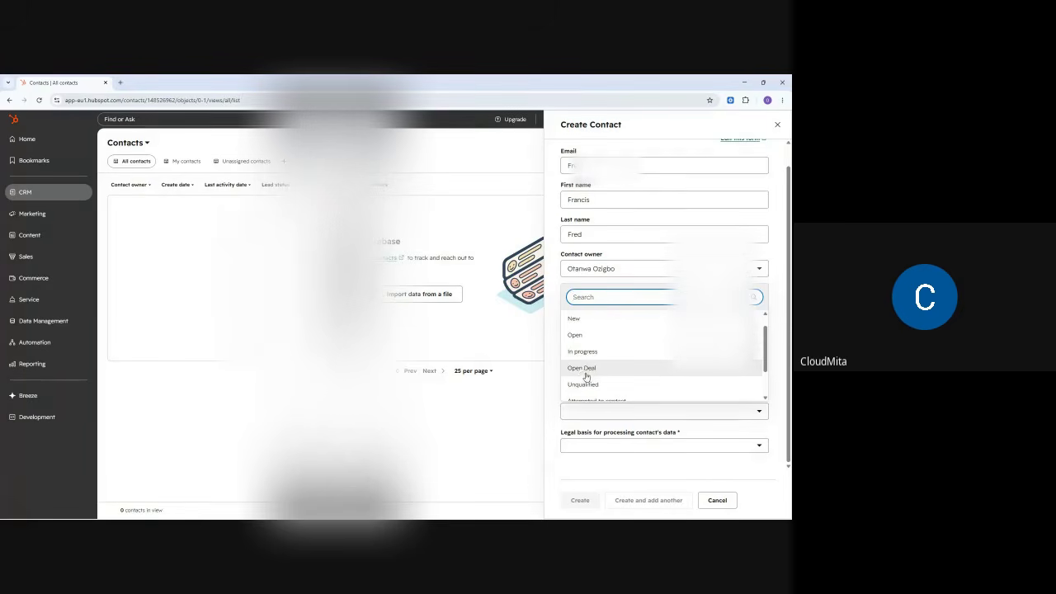
left_click(582, 370)
left_click(593, 413)
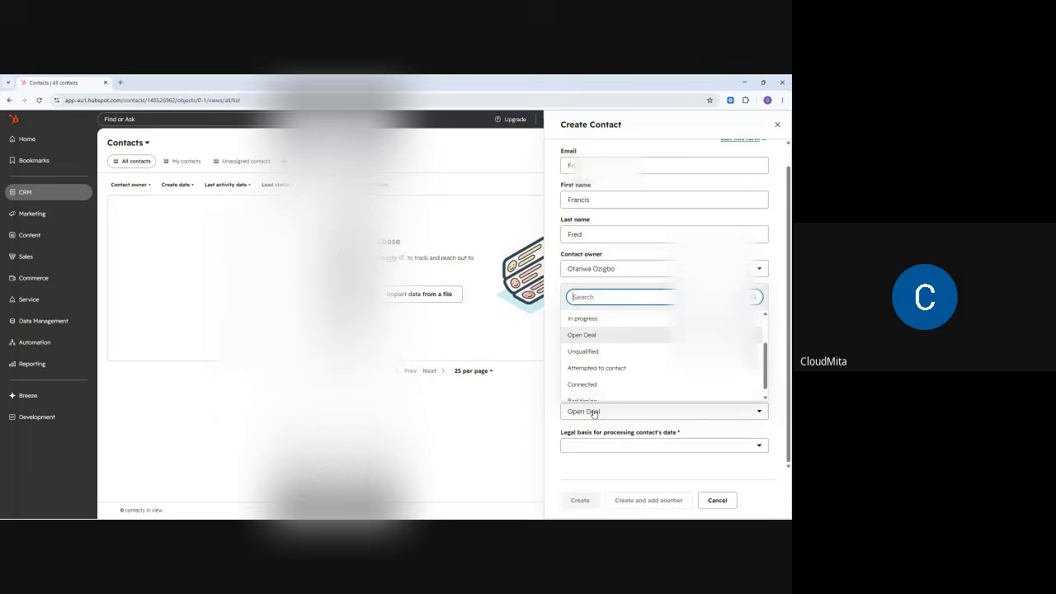
left_click(586, 321)
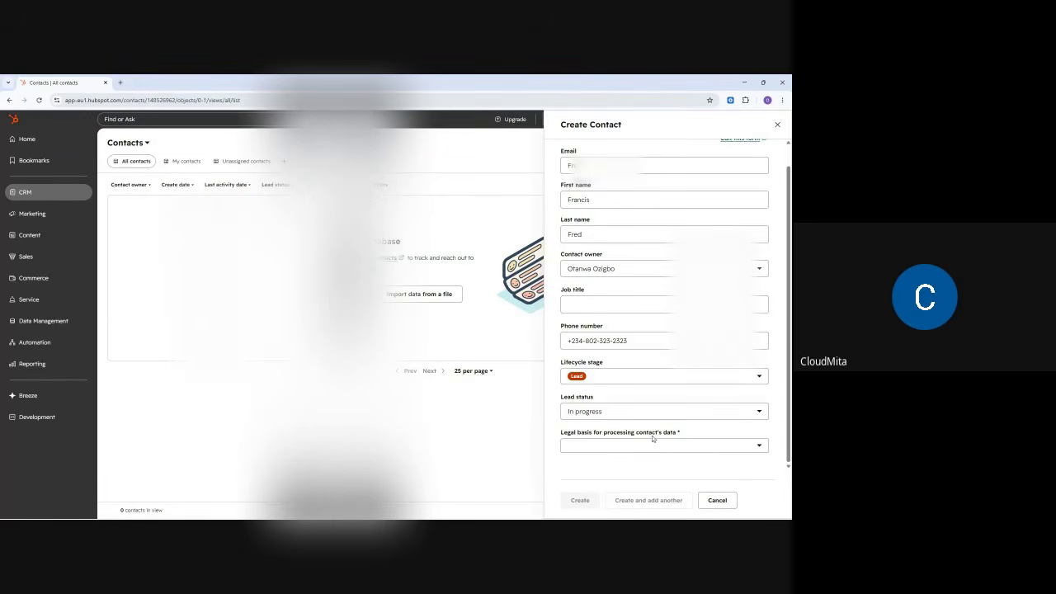
- Choose Legitimate interest - Lead as legal basis and create the contact
left_click(638, 449)
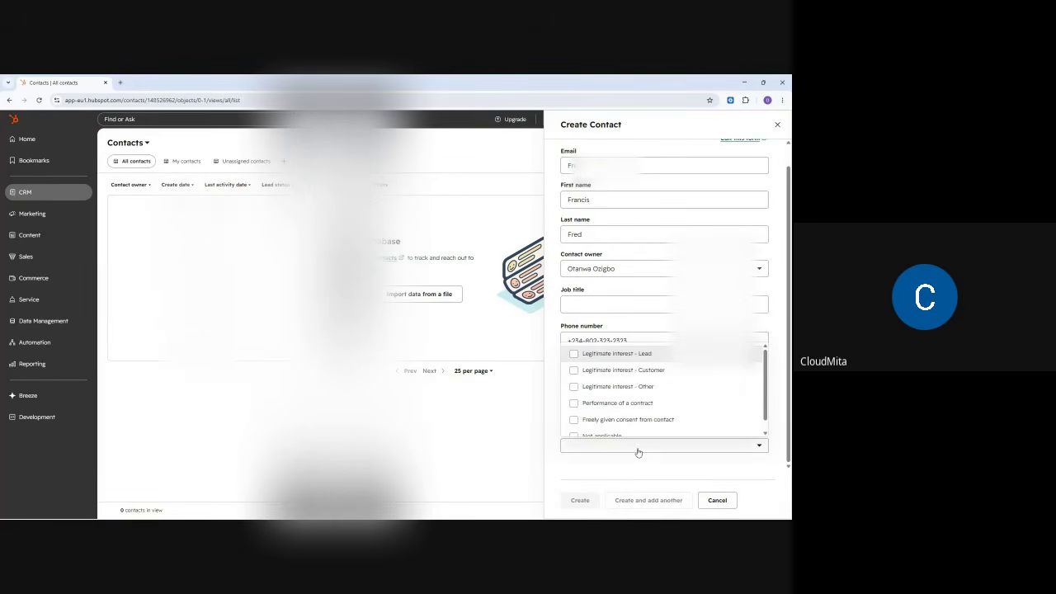
left_click(603, 355)
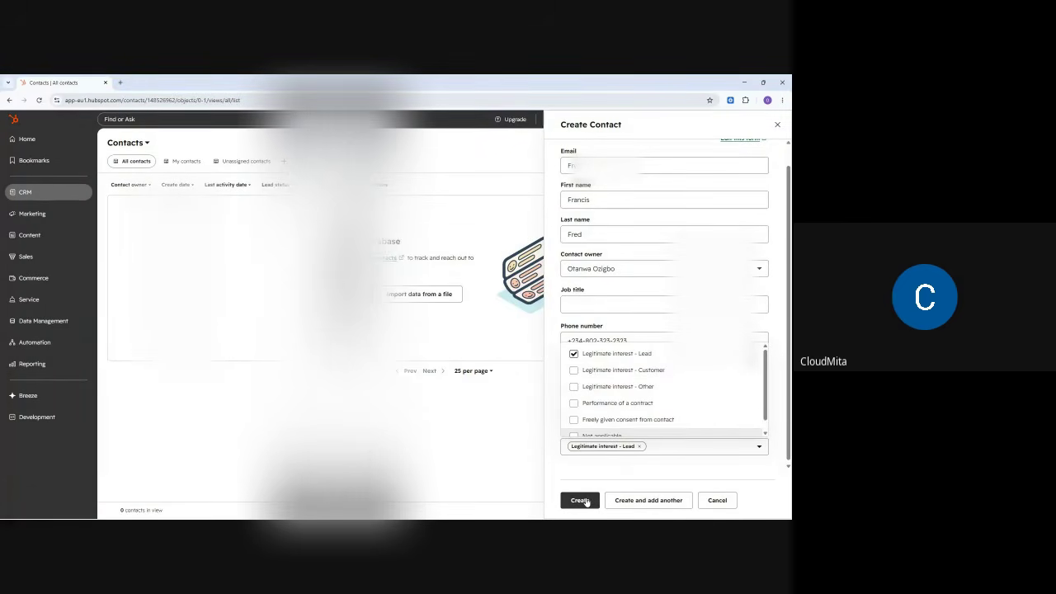
left_click(581, 501)
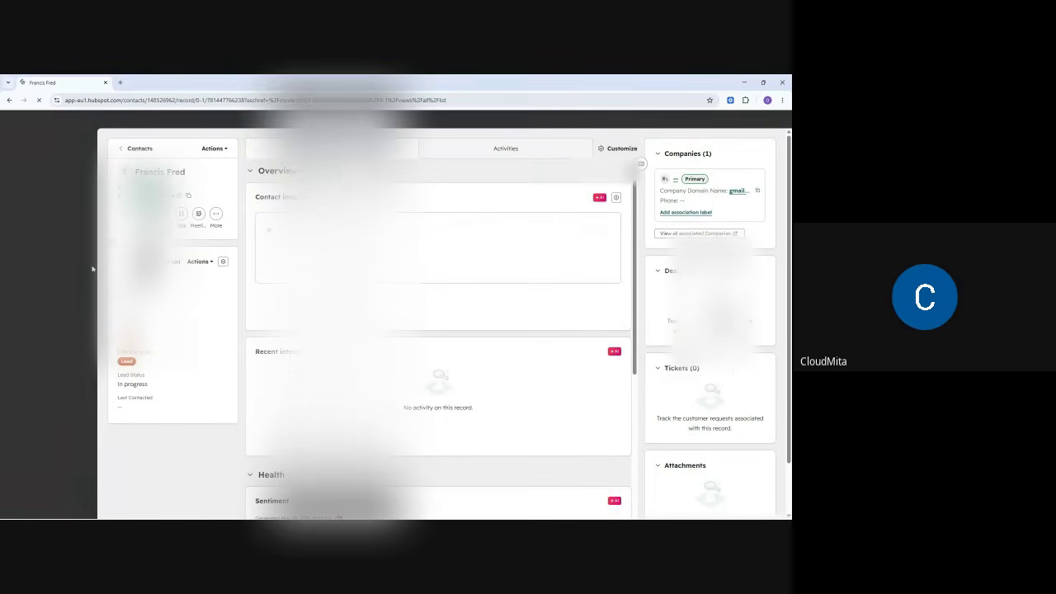
- Go to CRM > Contacts and open a fresh form via Add contacts > Create new
left_click(40, 197)
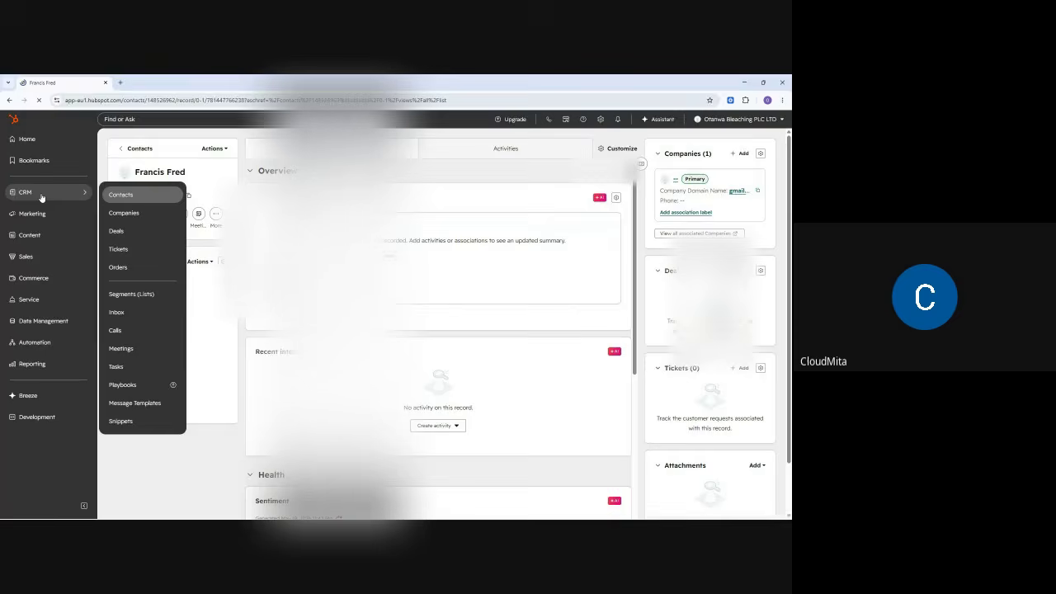
left_click(121, 196)
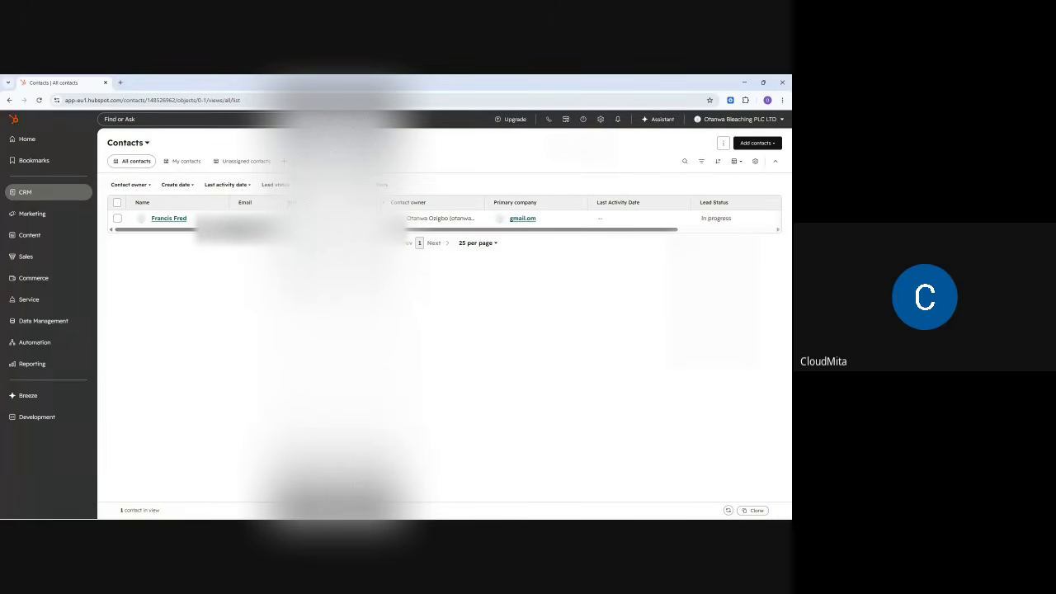
scroll(445, 218, "right", 2)
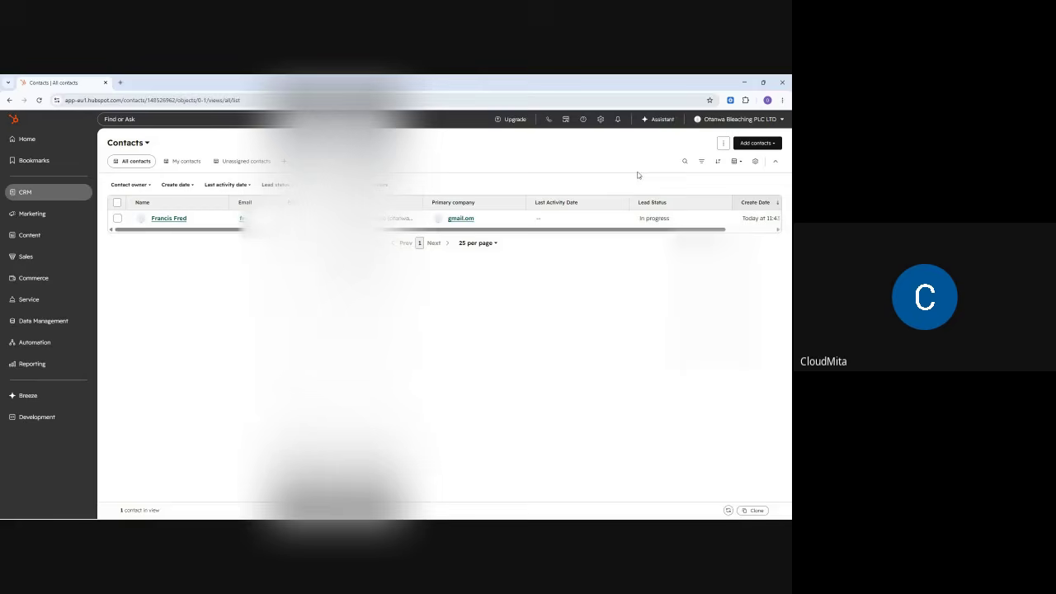
left_click(754, 146)
left_click(745, 163)
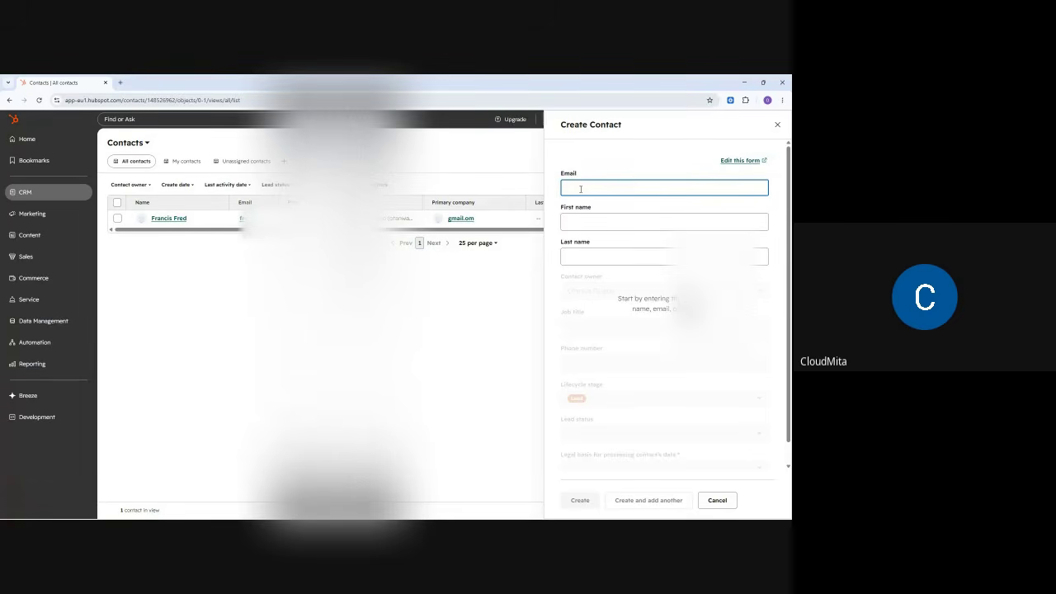
- Close the blank Create Contact panel unsaved and go to CRM > Companies
left_click(578, 219)
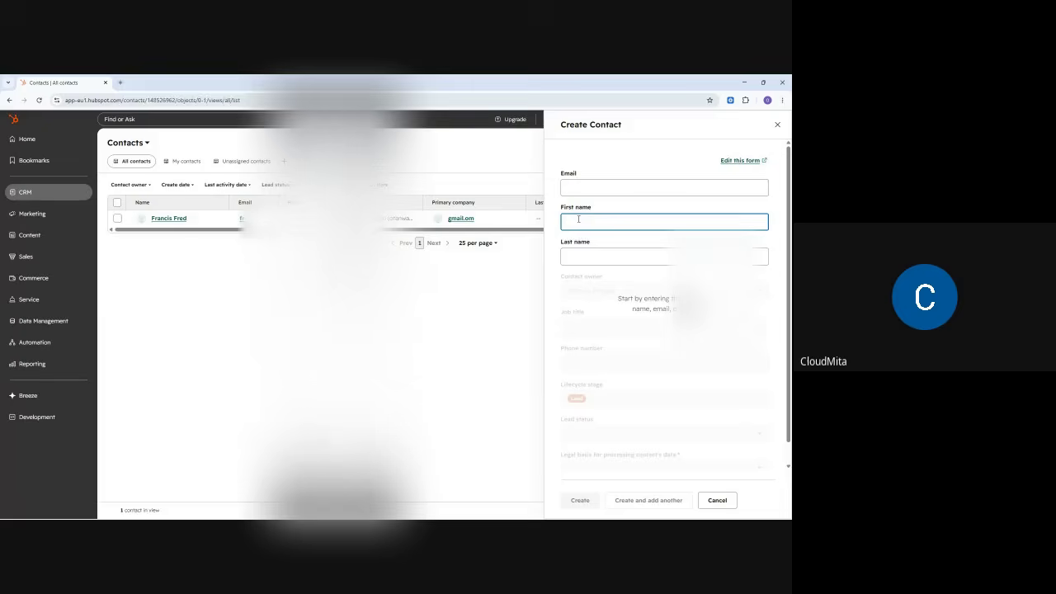
left_click(581, 253)
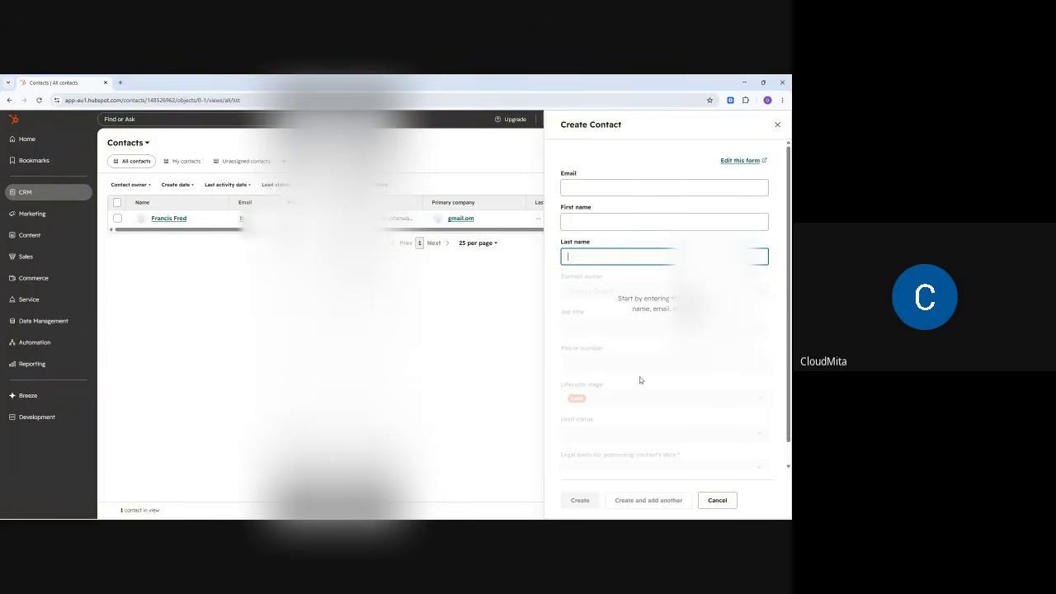
scroll(632, 377, "down", 1)
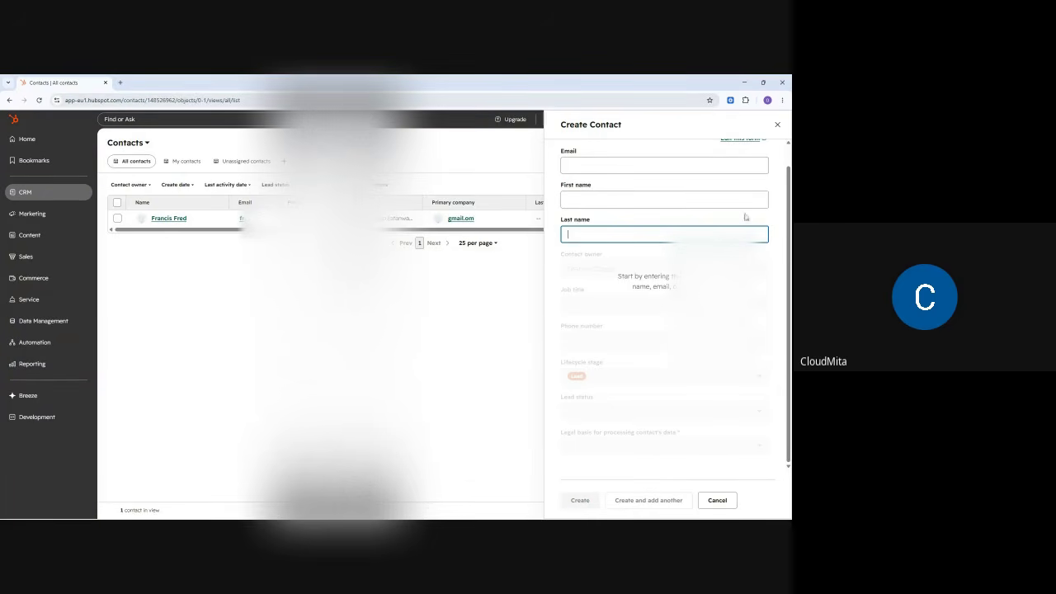
left_click(777, 124)
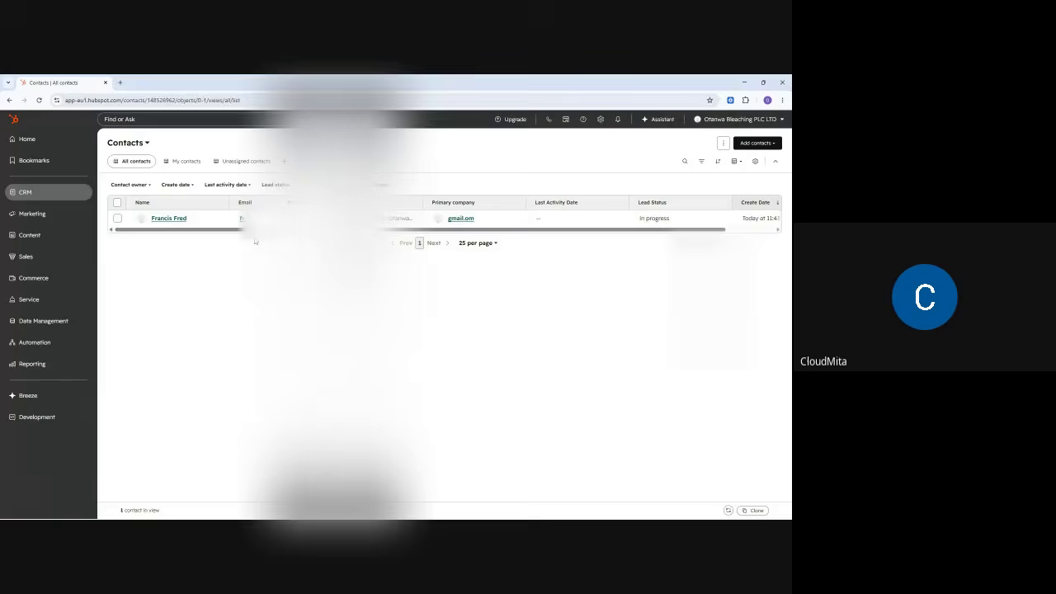
mouse_move(59, 198)
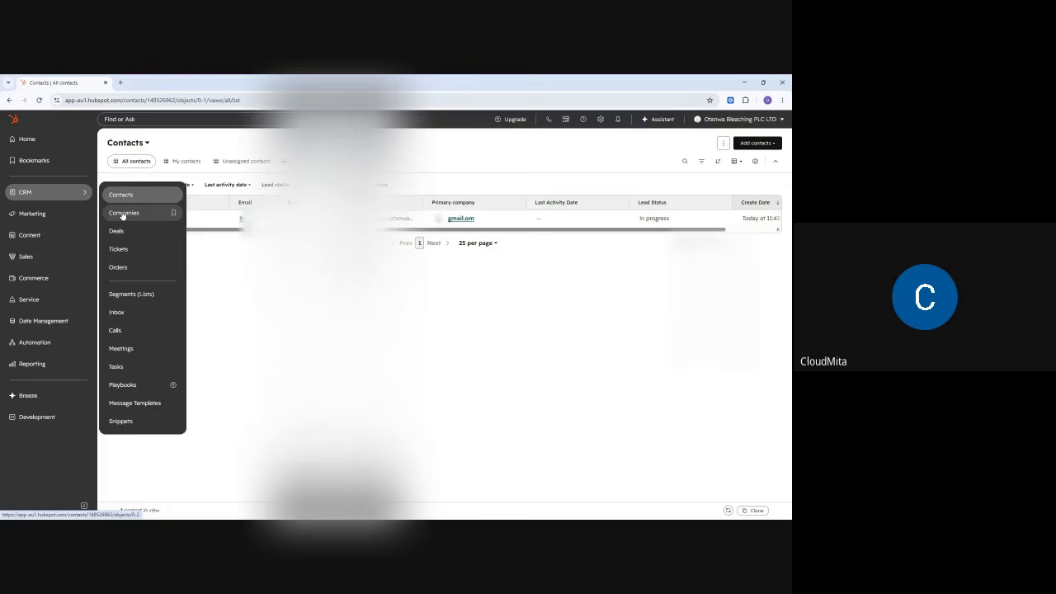
left_click(122, 214)
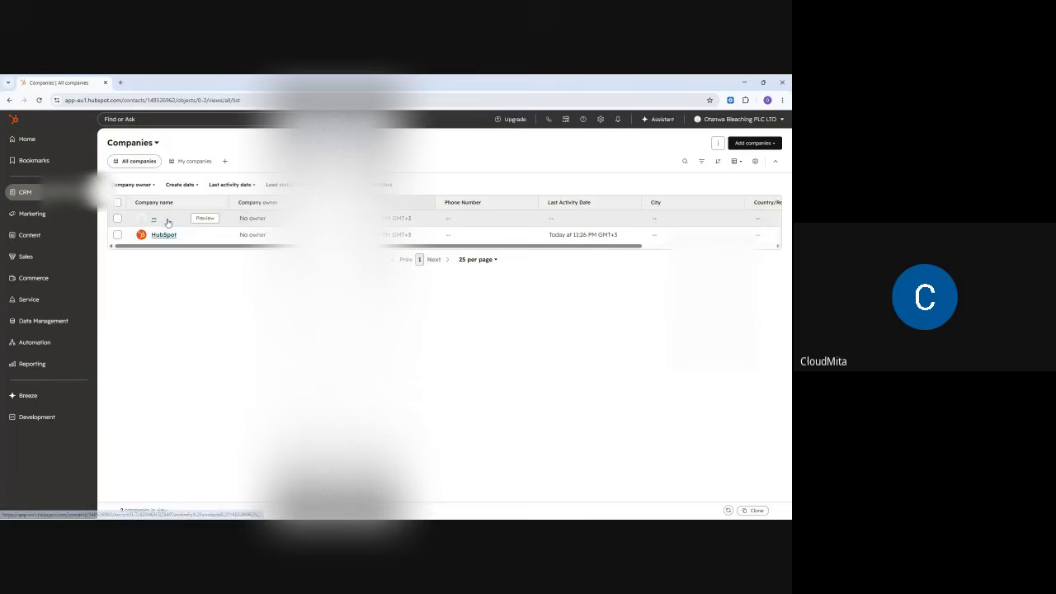
- Select all companies, delete both with the count confirmed, then reload the Companies list
left_click(117, 202)
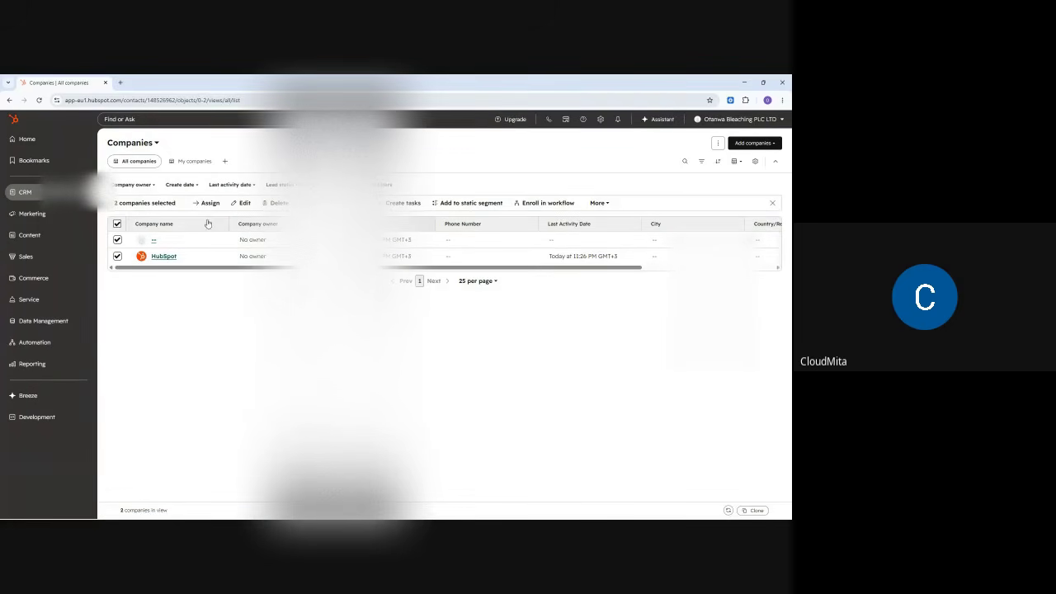
left_click(277, 203)
left_click(356, 272)
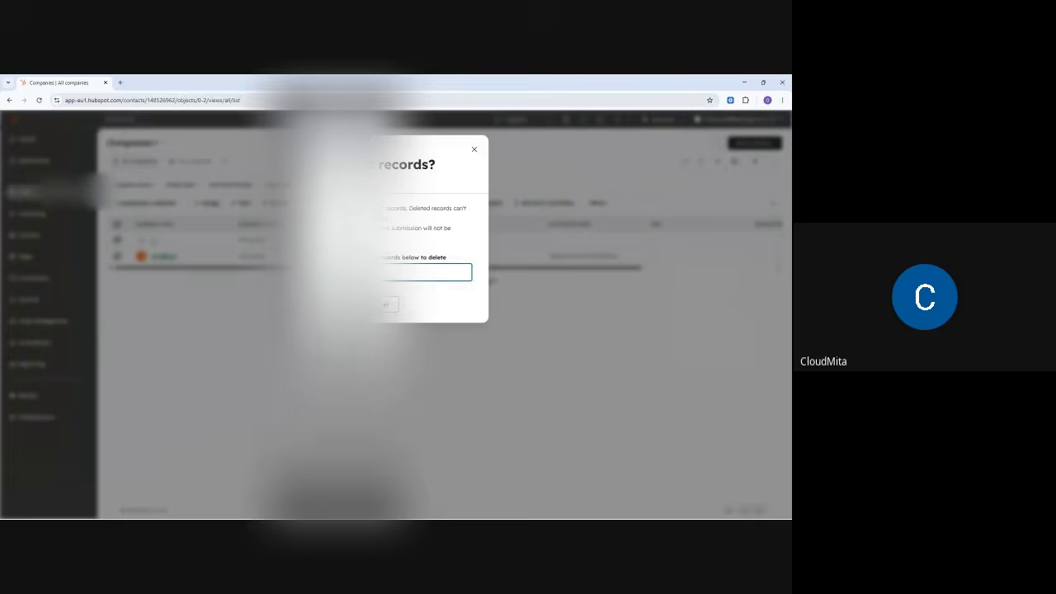
left_click(336, 305)
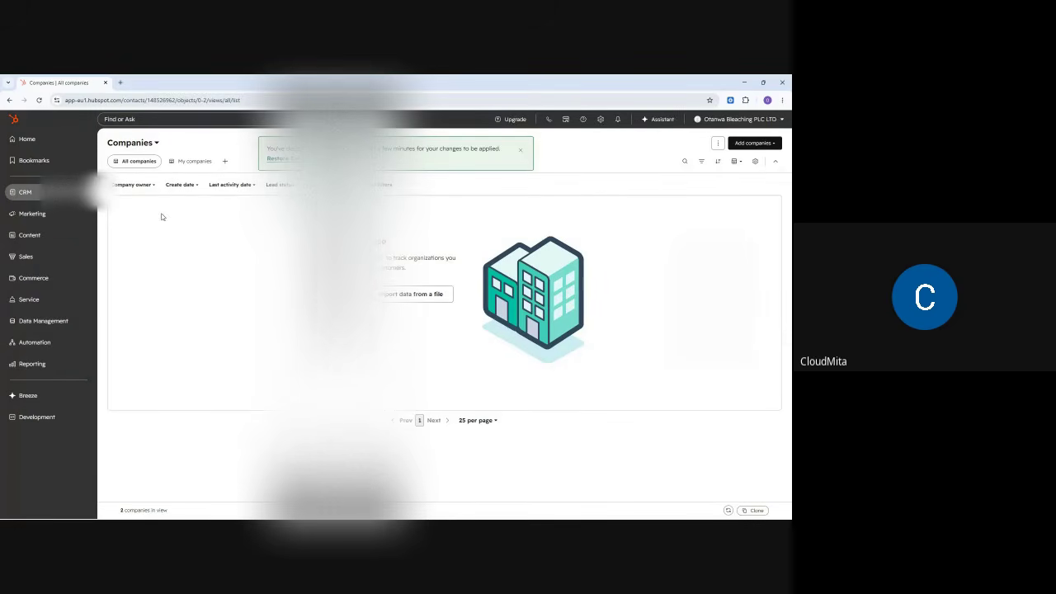
left_click(35, 196)
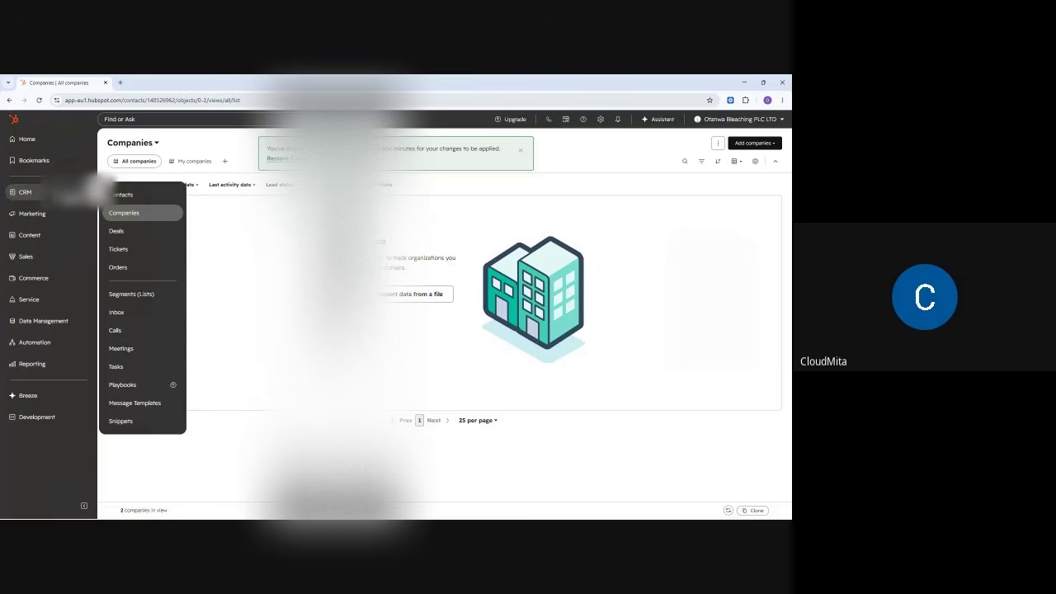
left_click(130, 213)
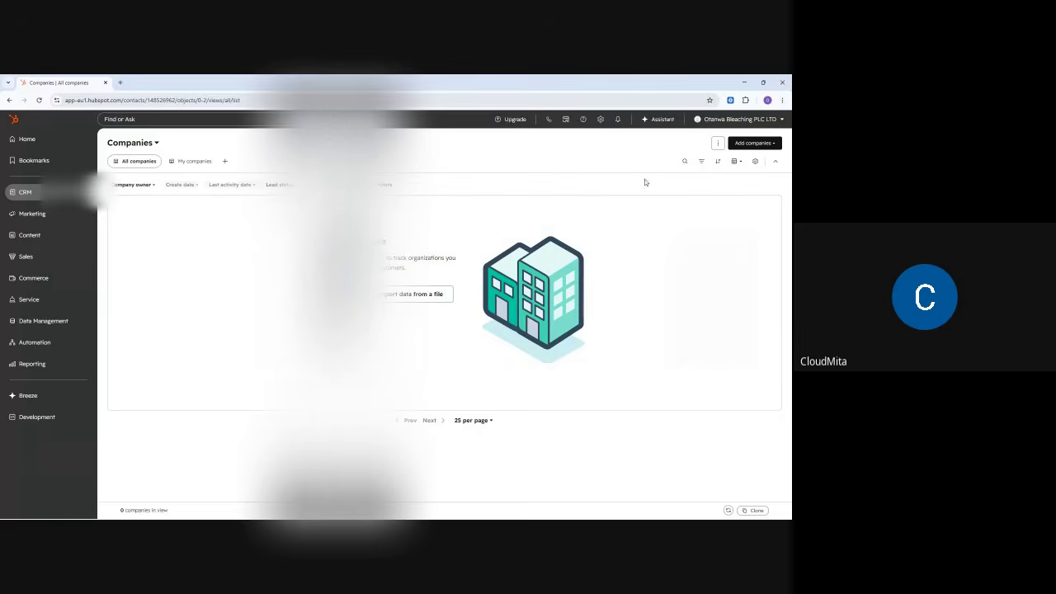
- Start a new company with domain cloudmita.com and name Cloudmita Technologies LTD, keeping the existing owner
left_click(747, 144)
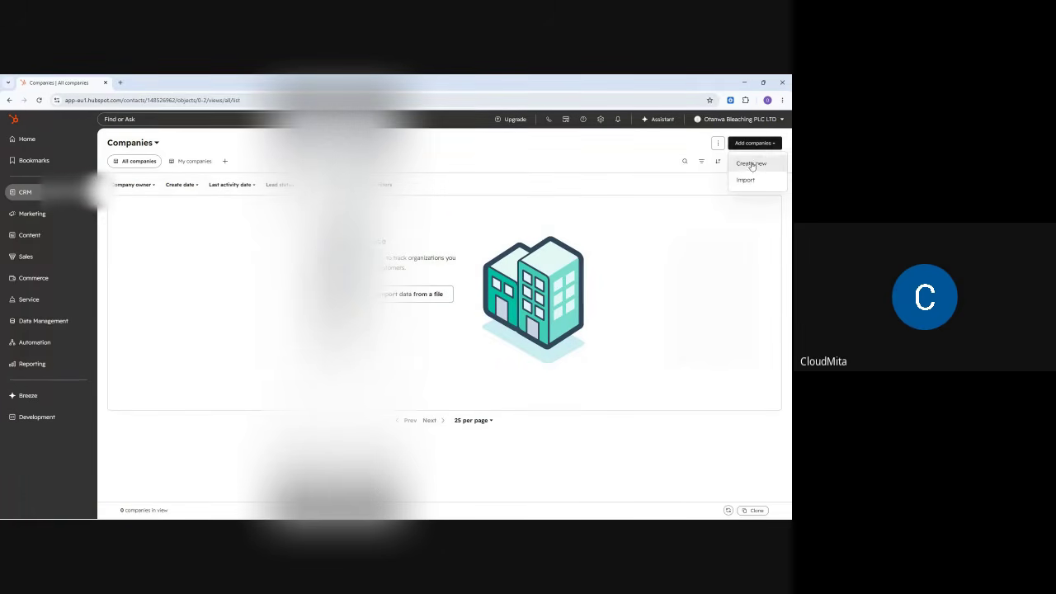
left_click(750, 163)
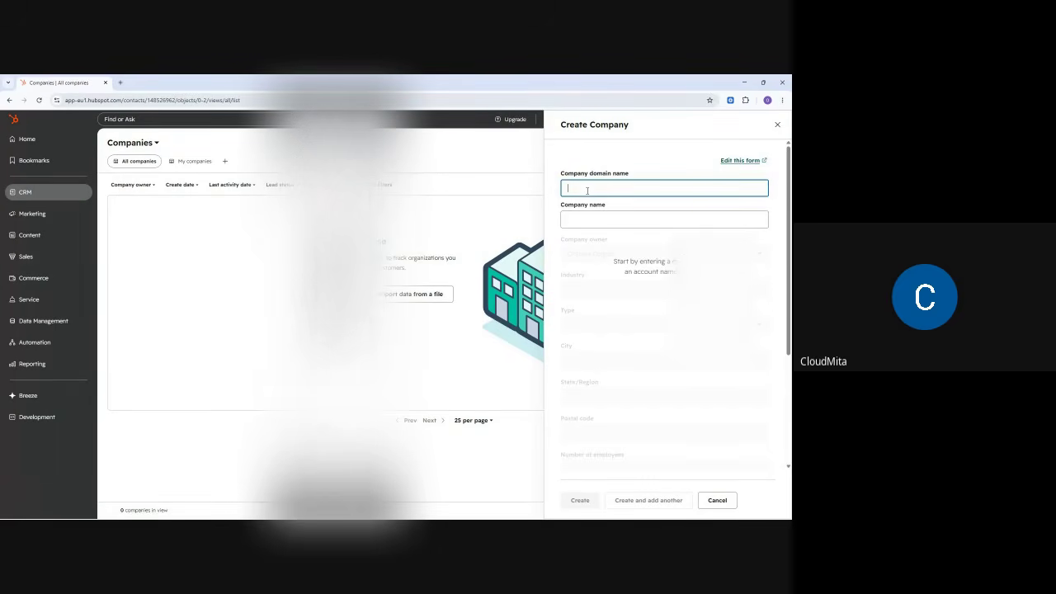
type("c")
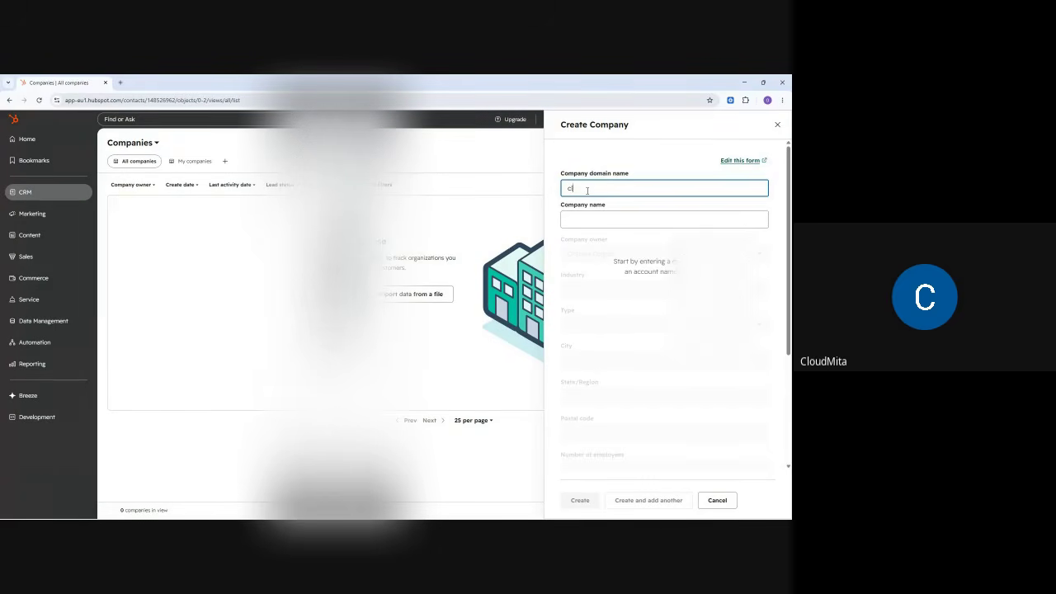
type("loudmita")
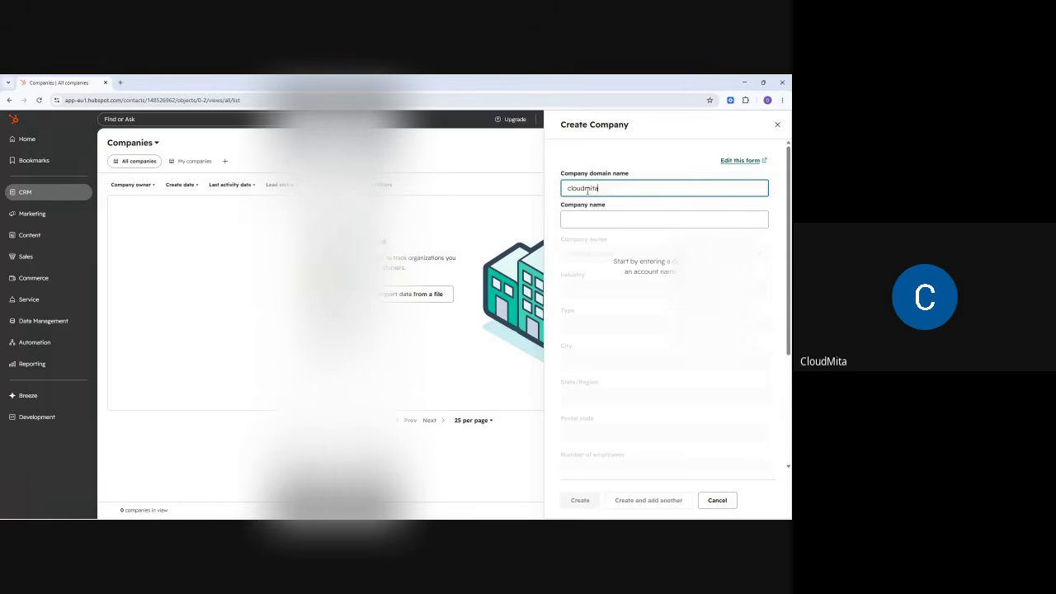
type(".com")
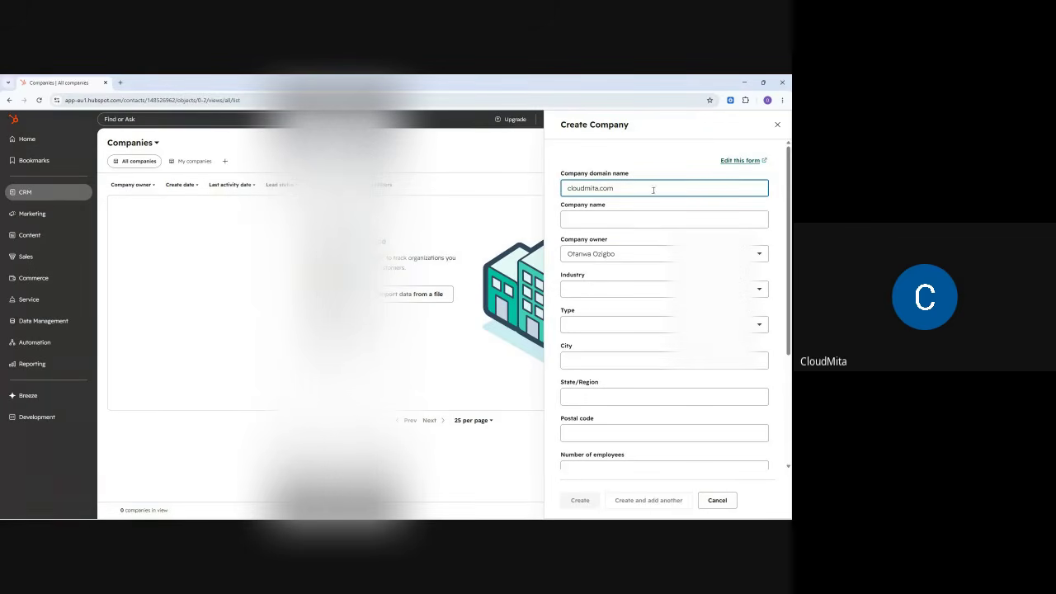
left_click(608, 218)
type("Cloudmita")
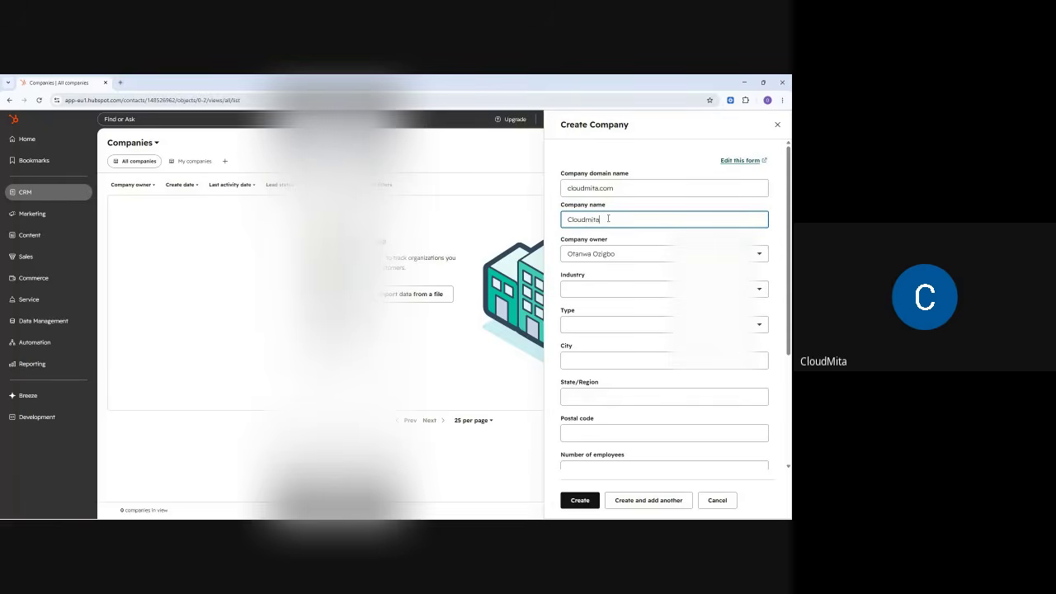
type(" Technologies LTD")
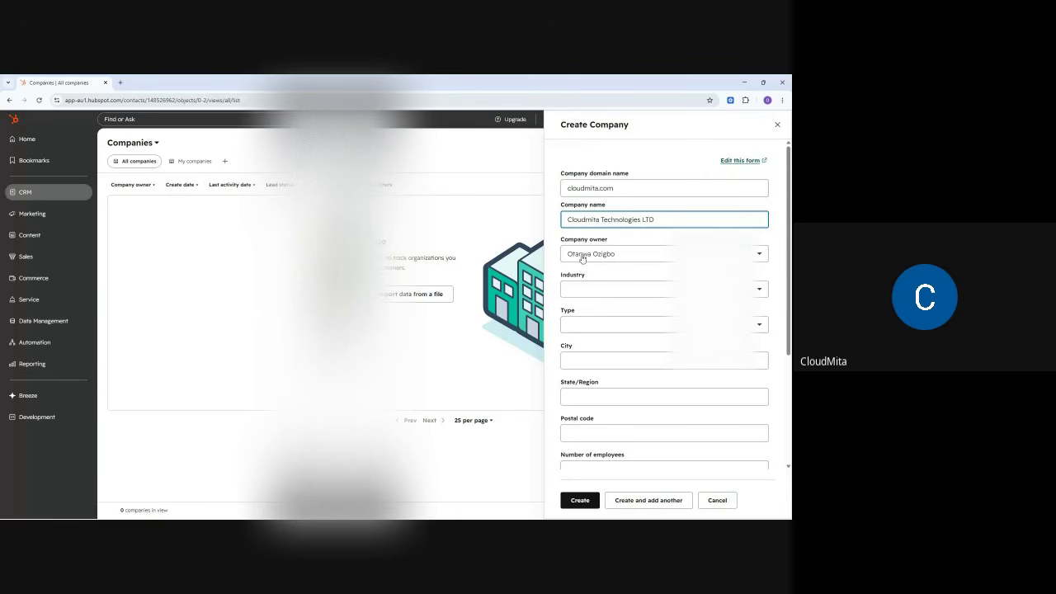
left_click(590, 255)
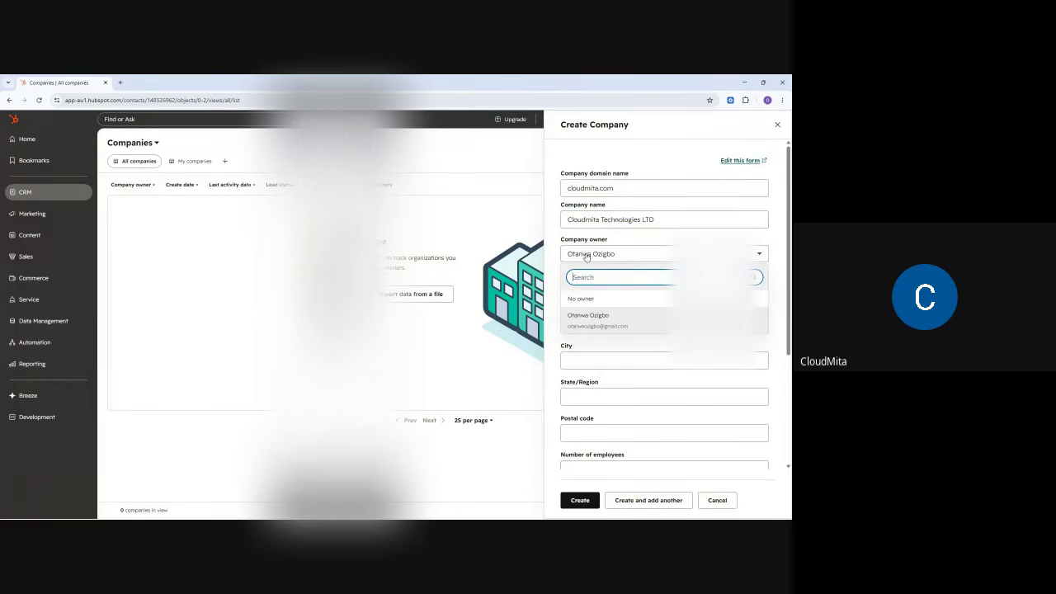
left_click(587, 256)
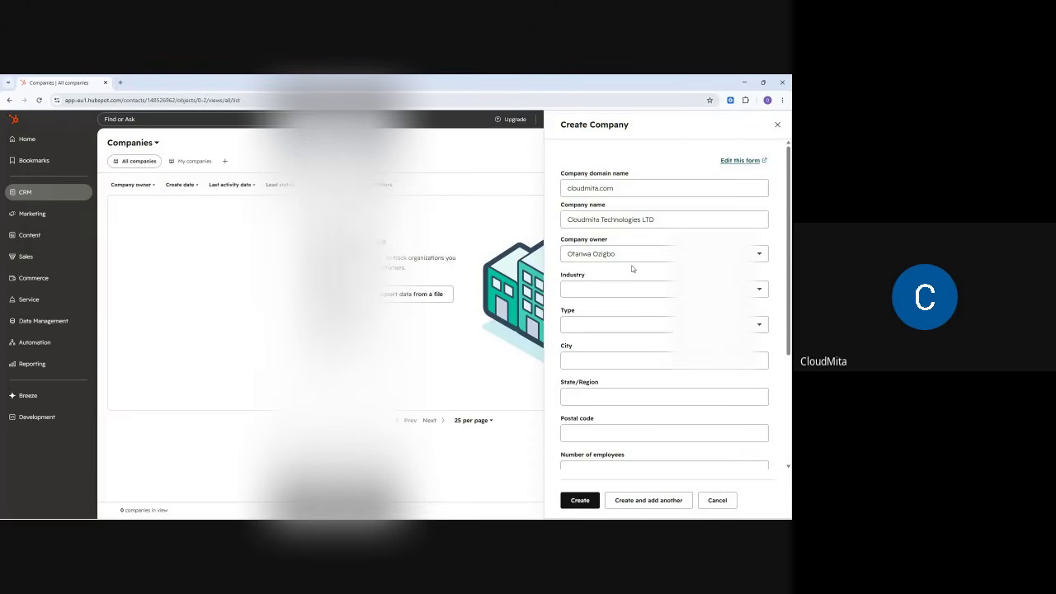
- Set the company's industry to Automotive
left_click(590, 294)
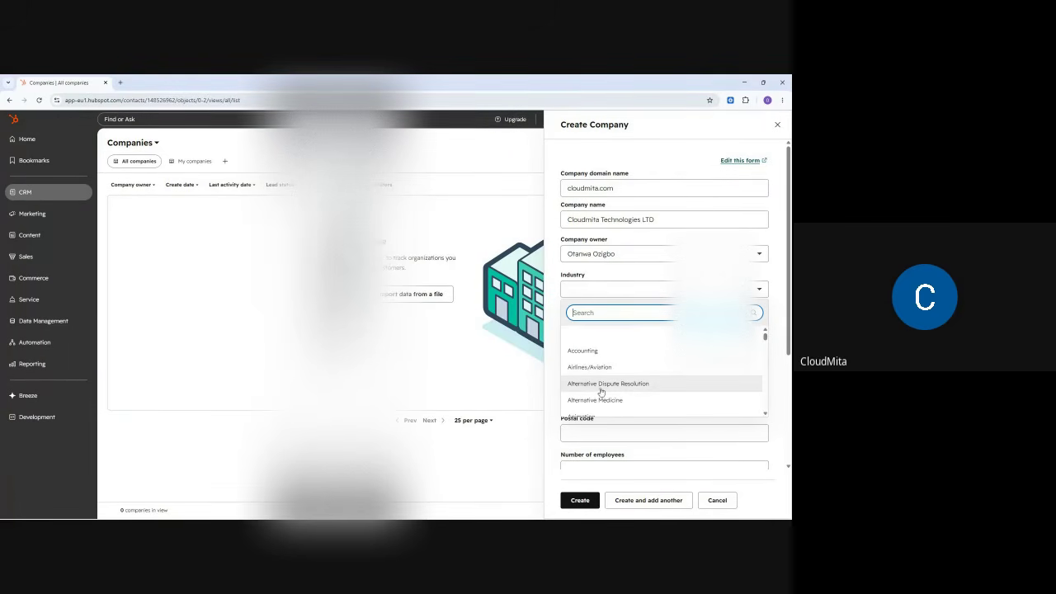
scroll(592, 380, "down", 1)
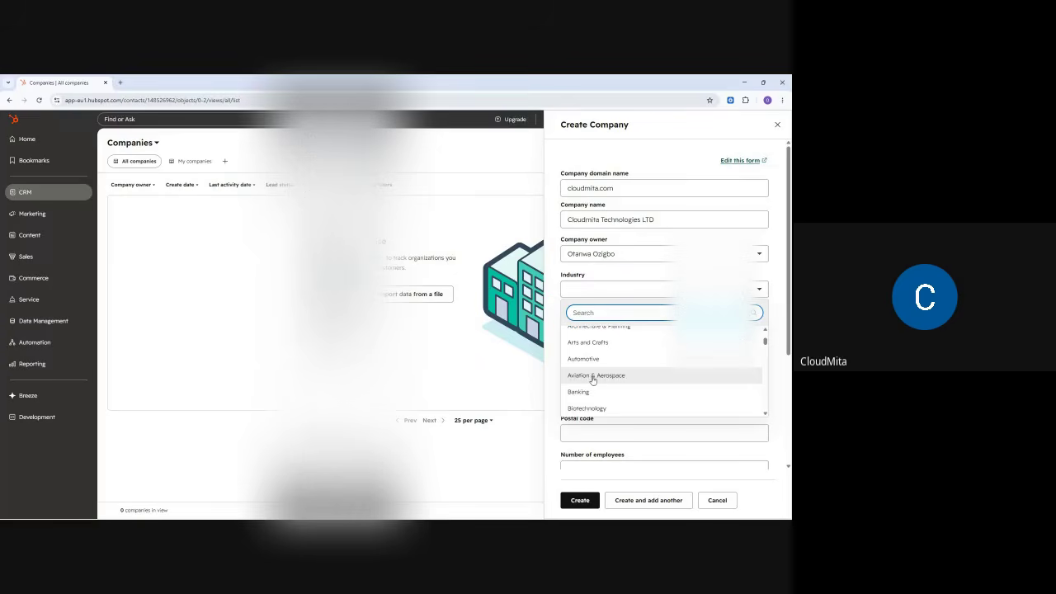
scroll(581, 371, "down", 1)
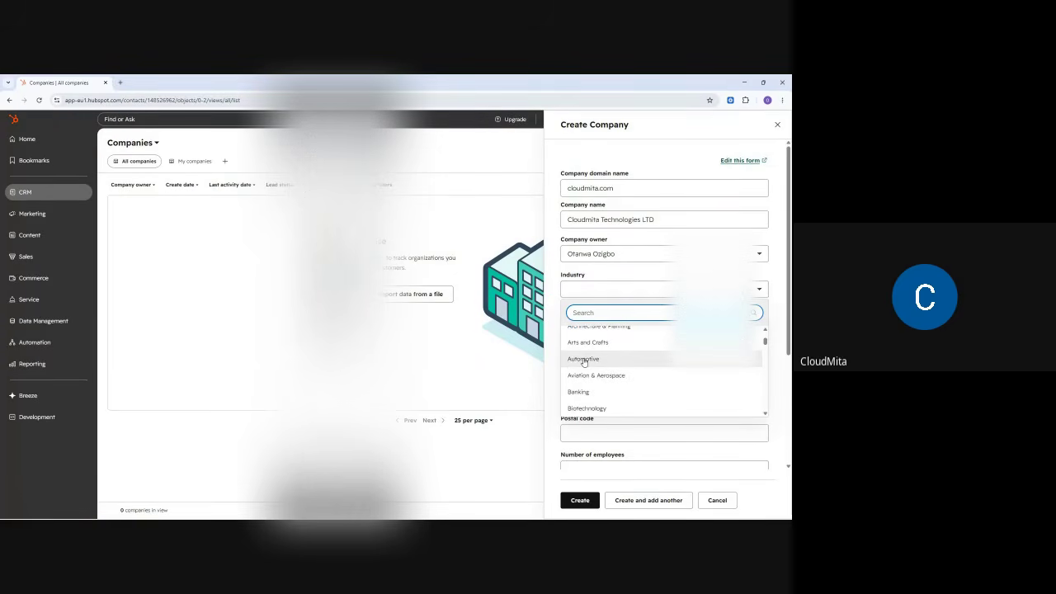
scroll(602, 372, "down", 1)
scroll(601, 371, "down", 3)
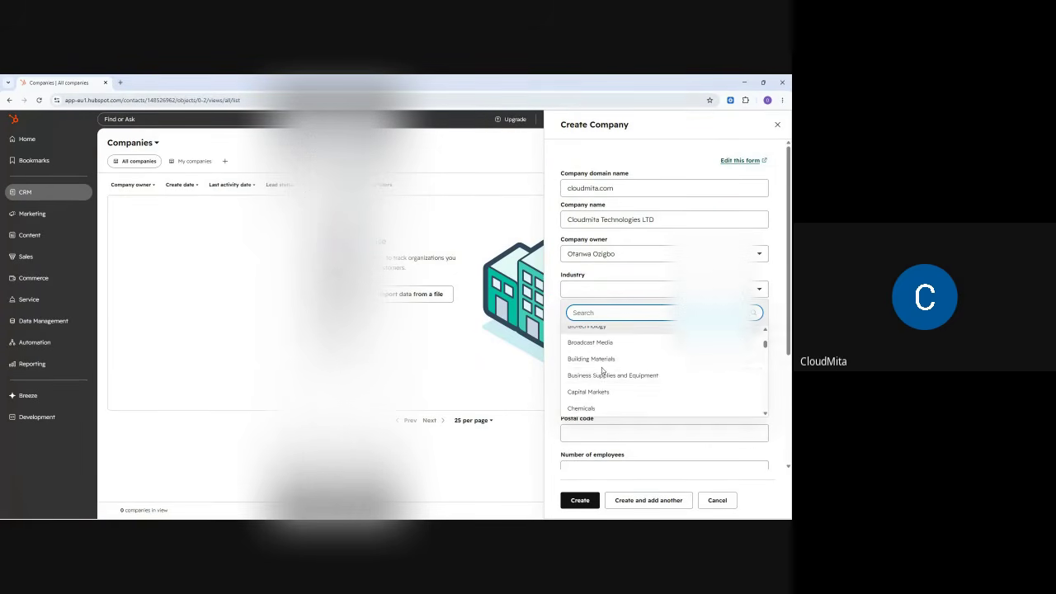
scroll(601, 373, "up", 6)
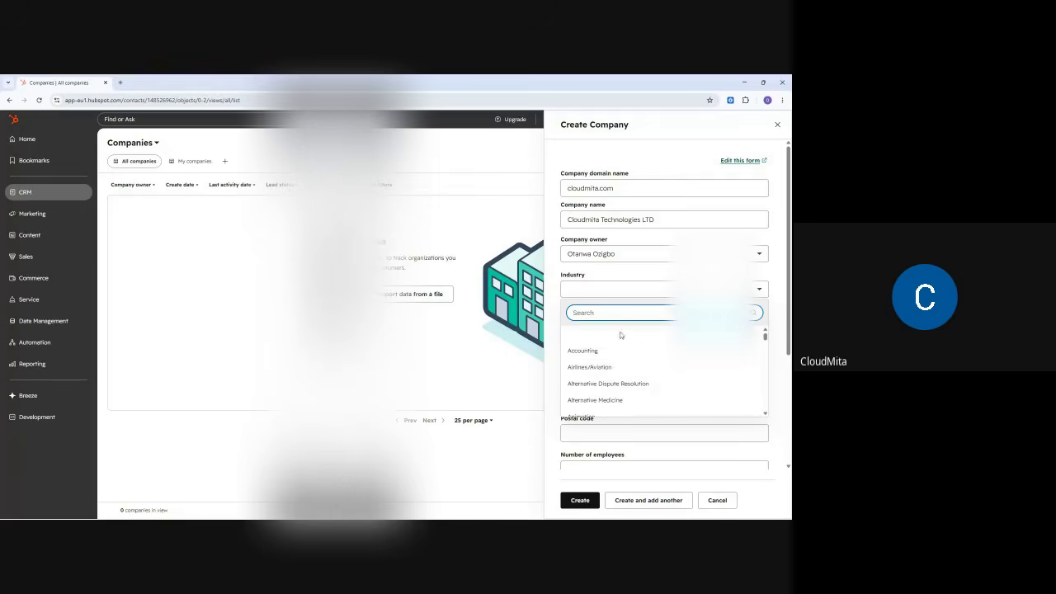
scroll(602, 370, "down", 3)
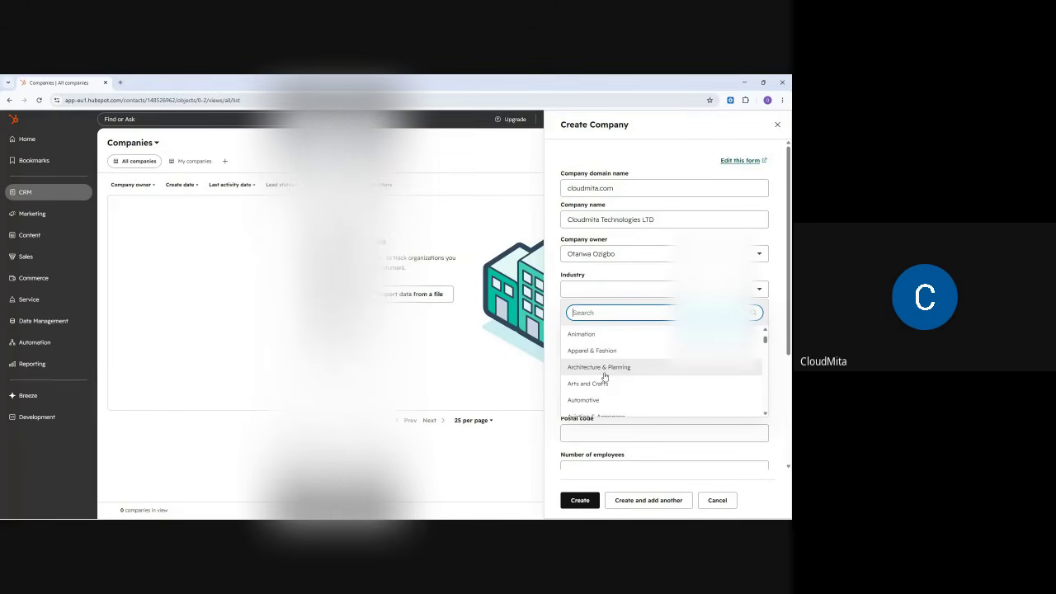
scroll(596, 364, "down", 1)
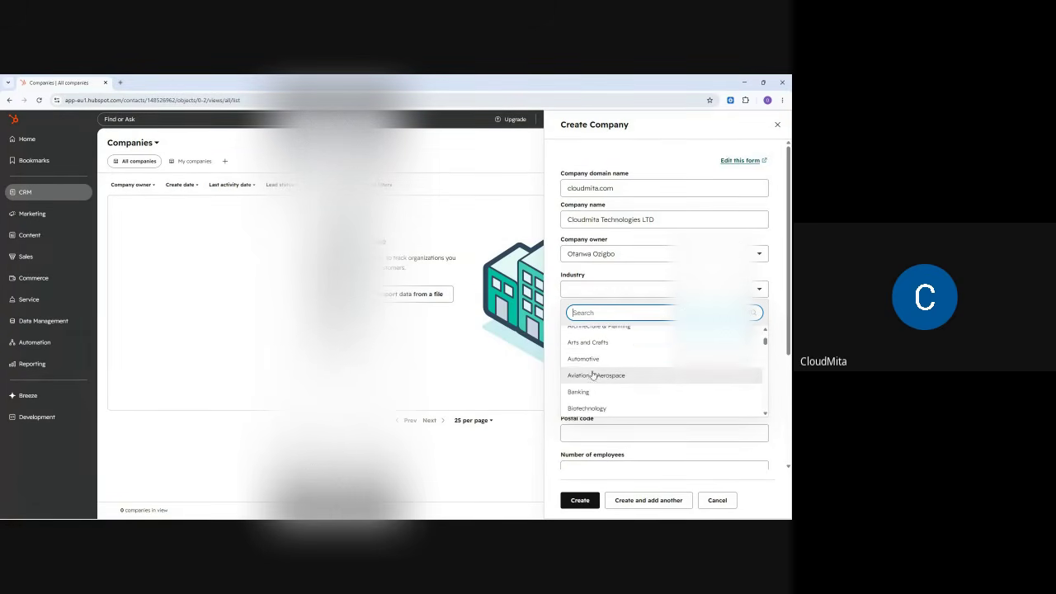
left_click(590, 358)
- Set the company type to Partner
left_click(586, 323)
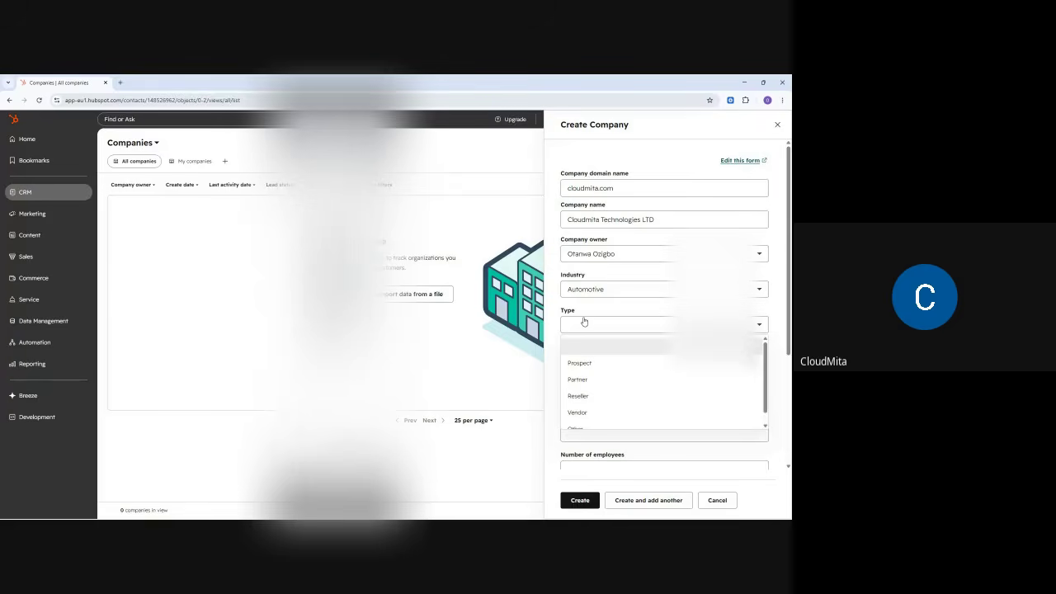
left_click(585, 381)
left_click(583, 359)
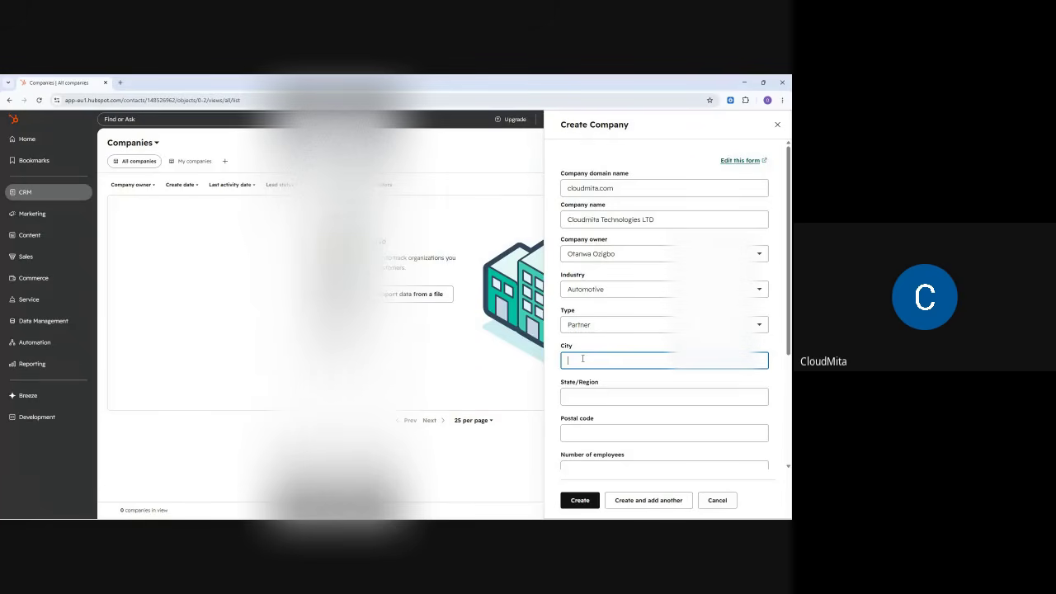
- Enter city Abuja, state/region Garki II and postal code 930103
type("Abuja")
left_click(587, 398)
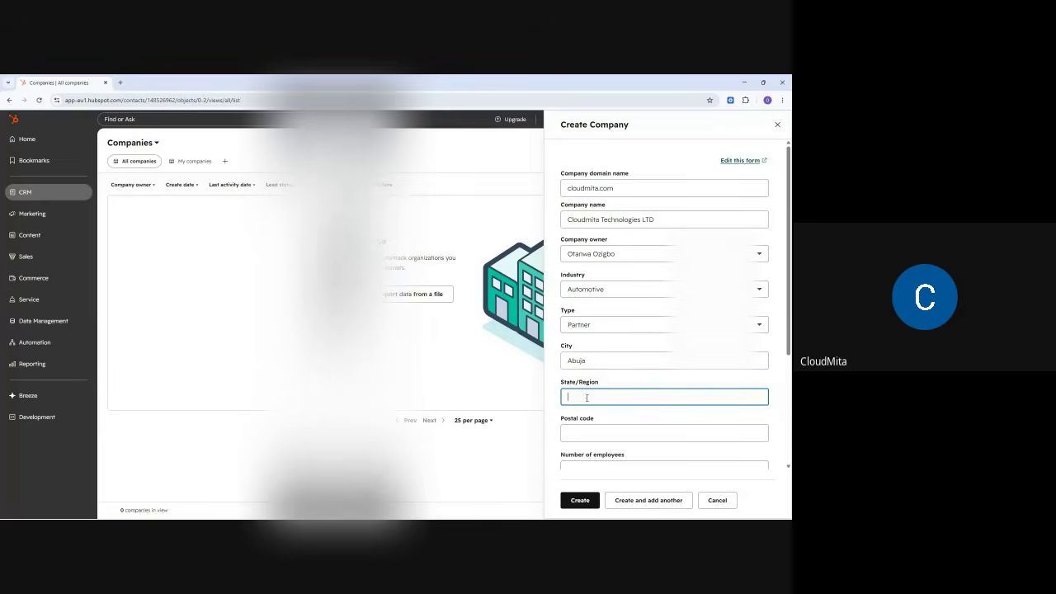
type("Garki II")
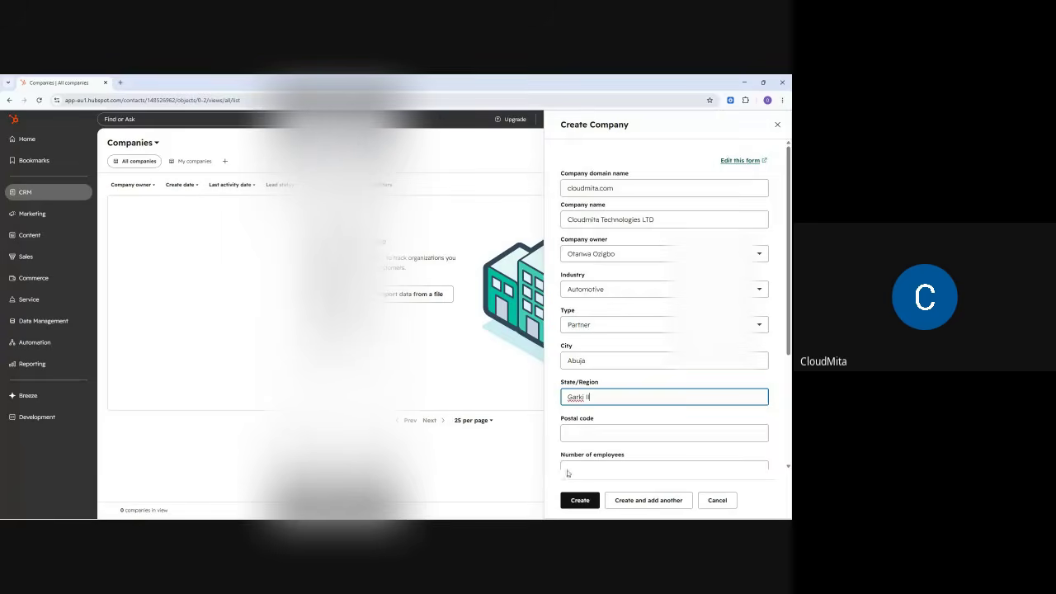
scroll(566, 462, "down", 3)
left_click(581, 310)
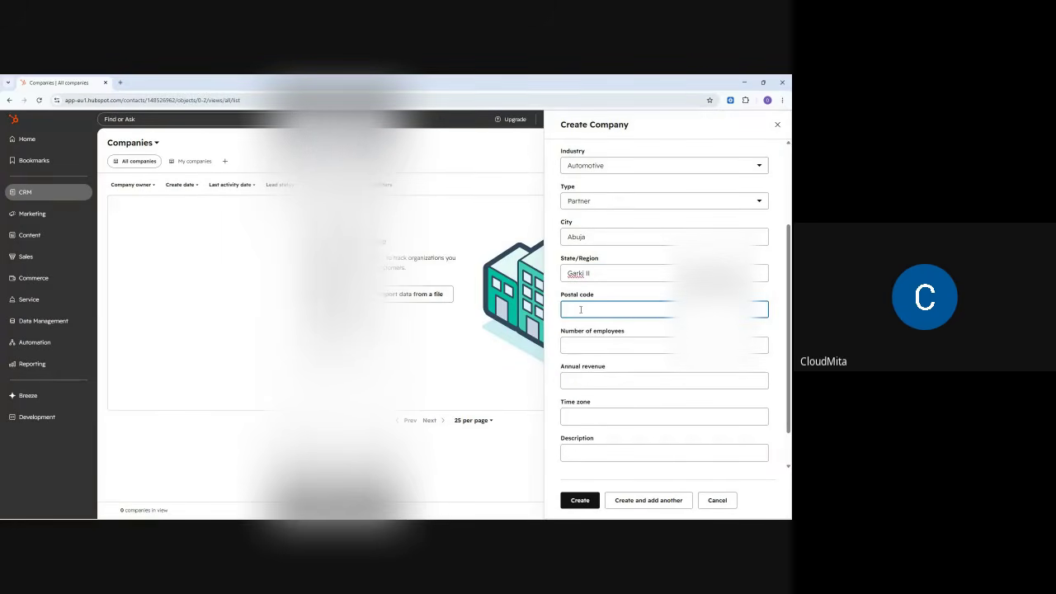
type("930103")
- Enter 50 employees, annual revenue 500000 and time zone GMT +1, then create the company
left_click(597, 344)
type("50")
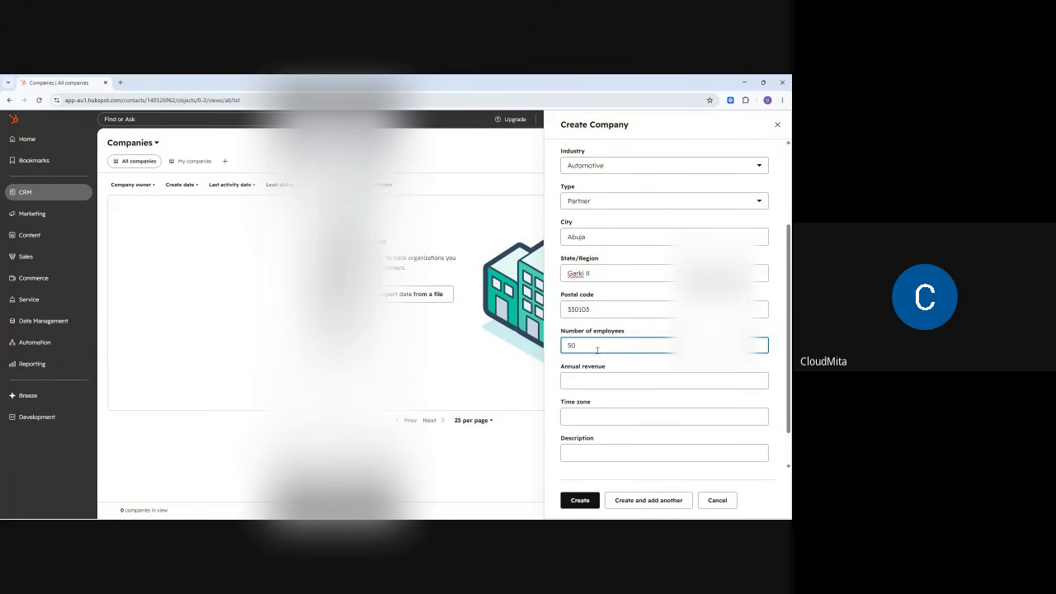
left_click(586, 382)
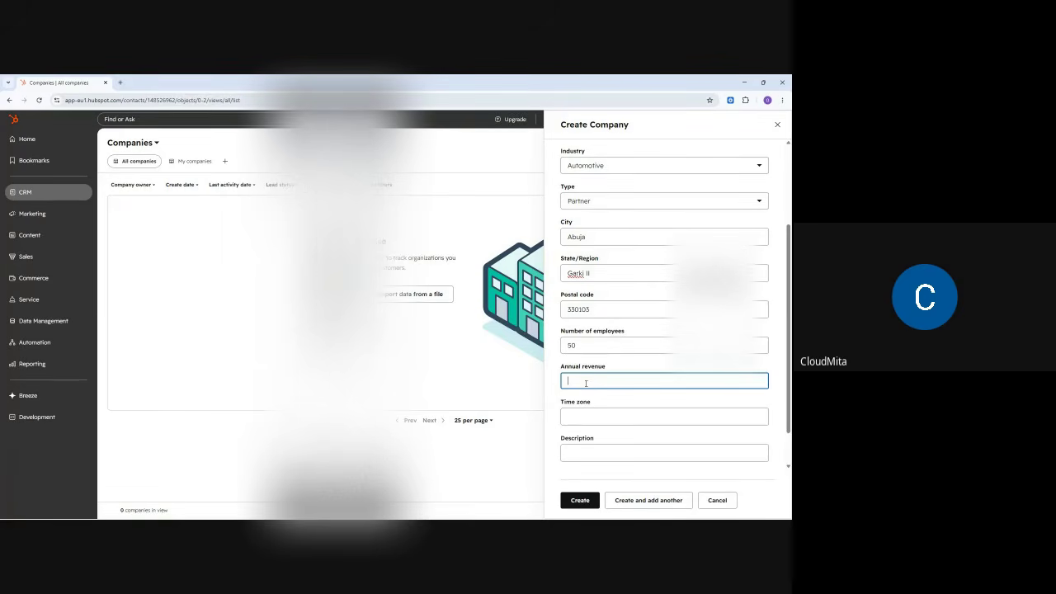
type("5000")
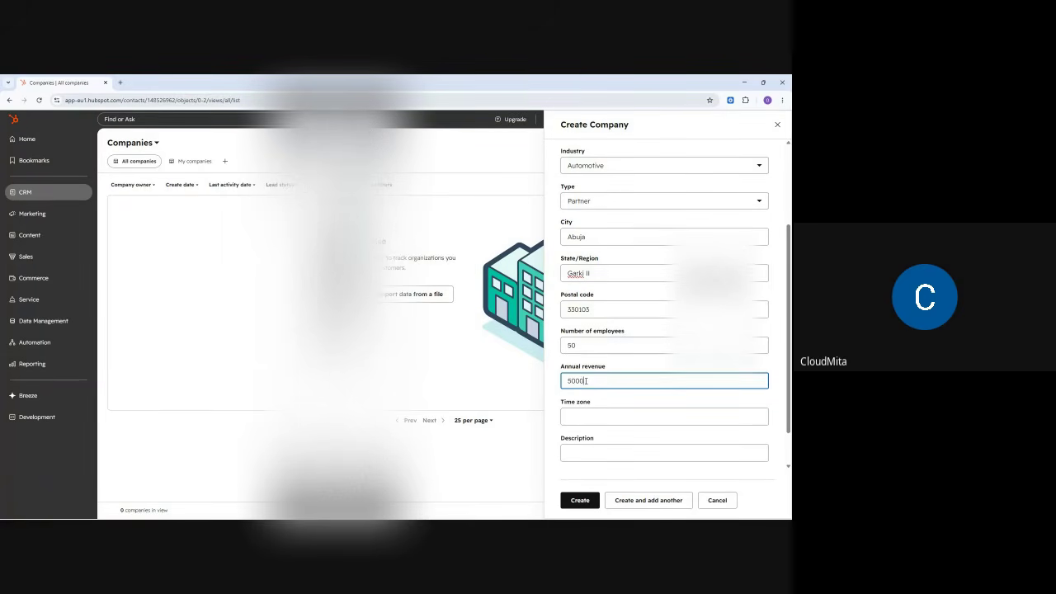
type("000")
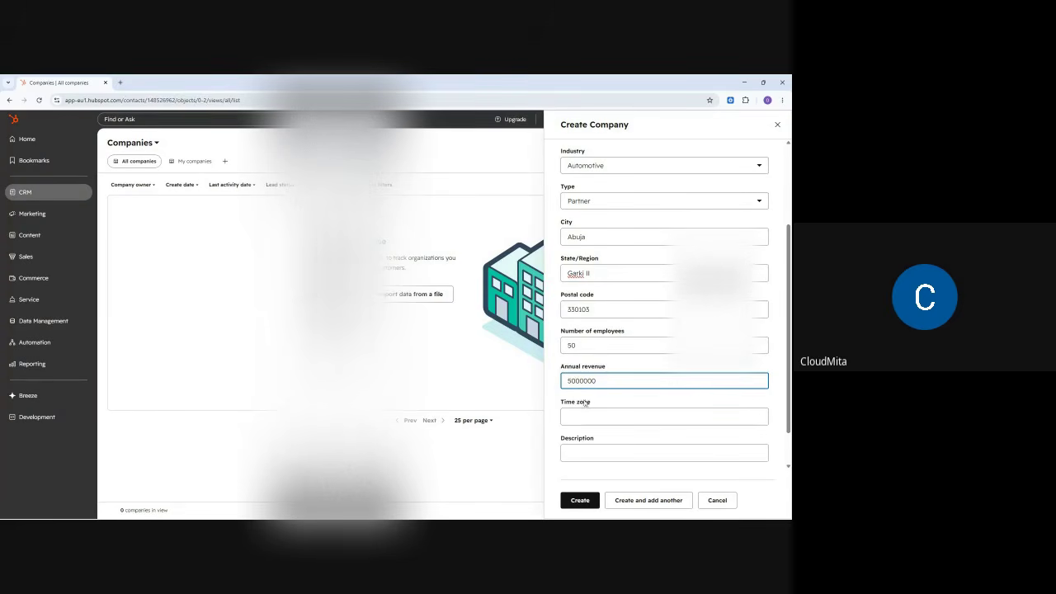
left_click(585, 419)
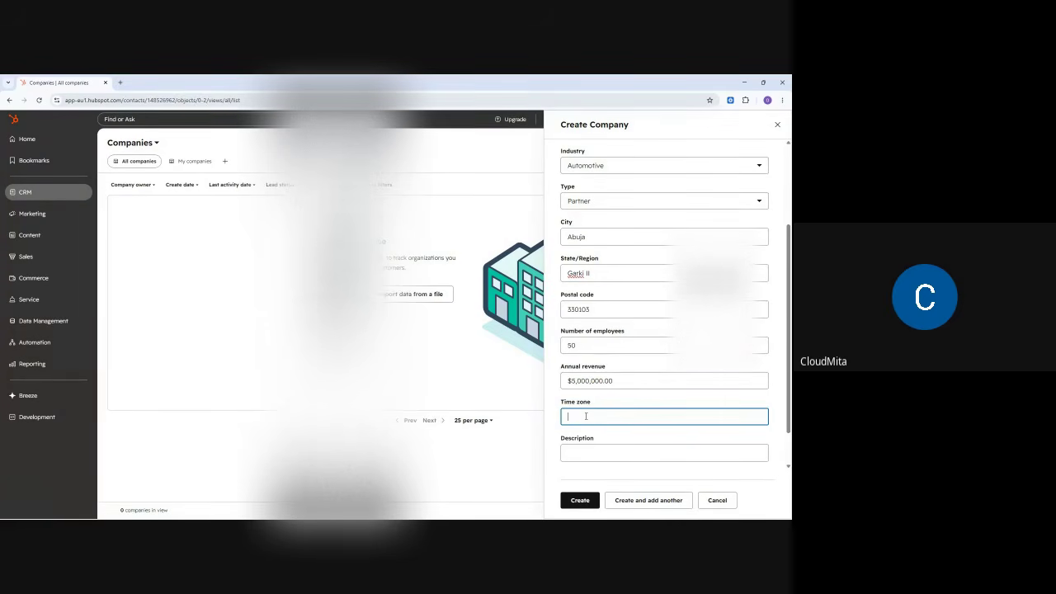
type("GMT")
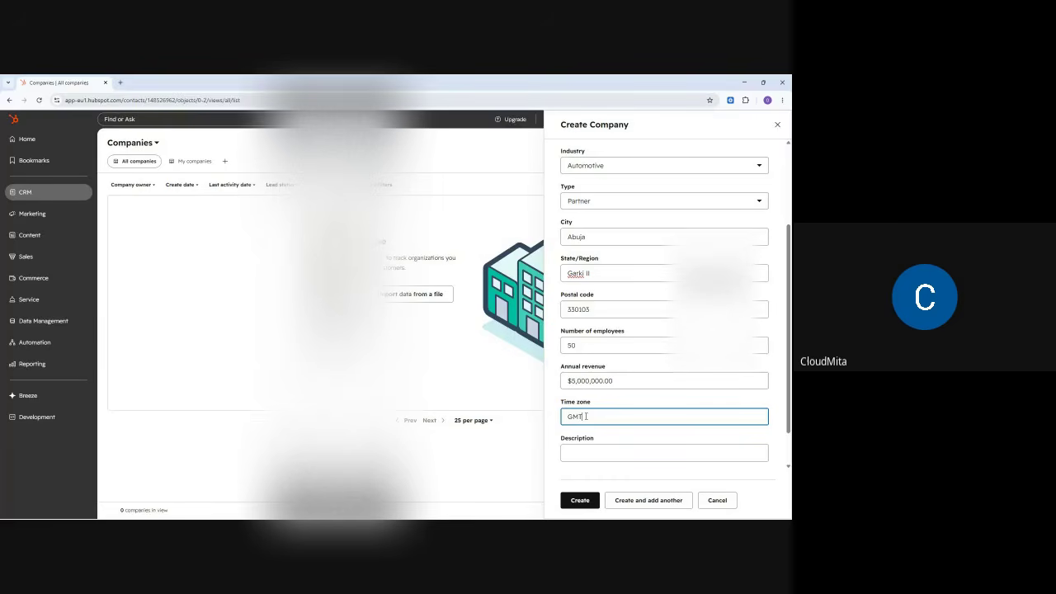
type(" +1")
scroll(636, 400, "down", 1)
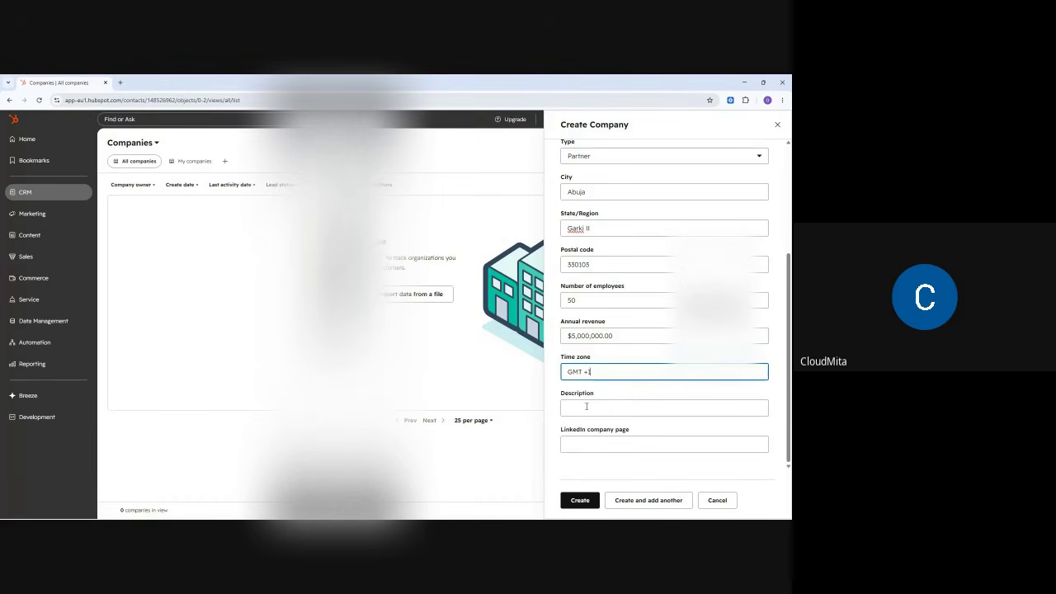
left_click(580, 501)
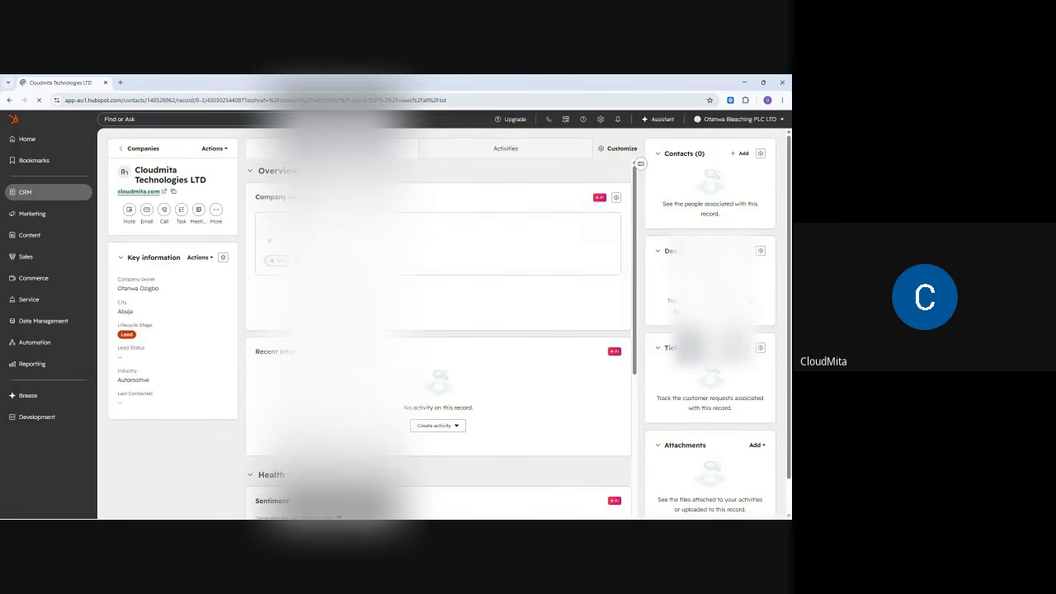
- From the new Cloudmita Technologies LTD record, bring up the CRM sections menu
left_click(41, 197)
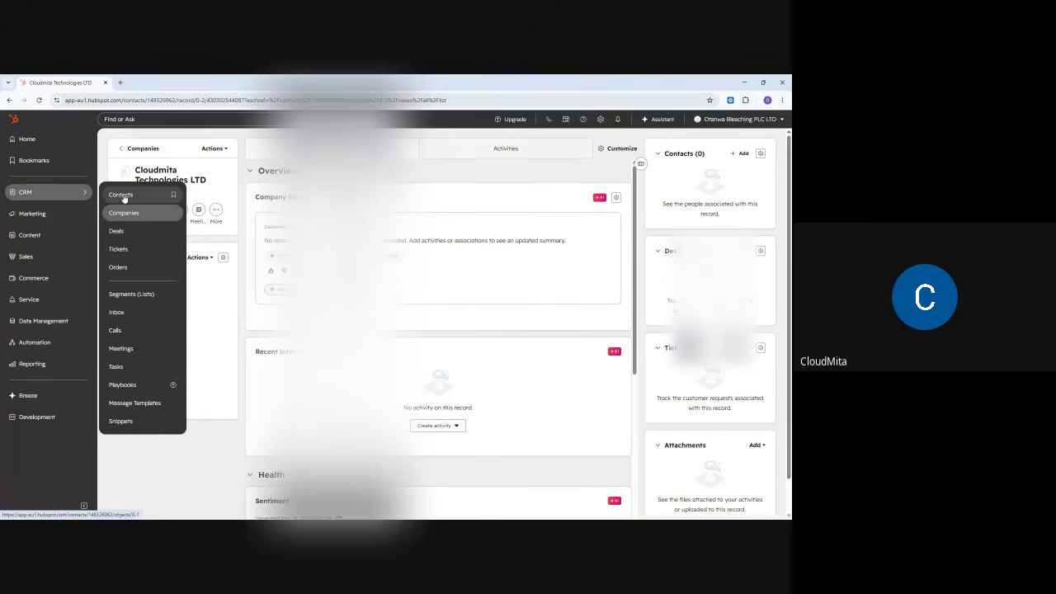
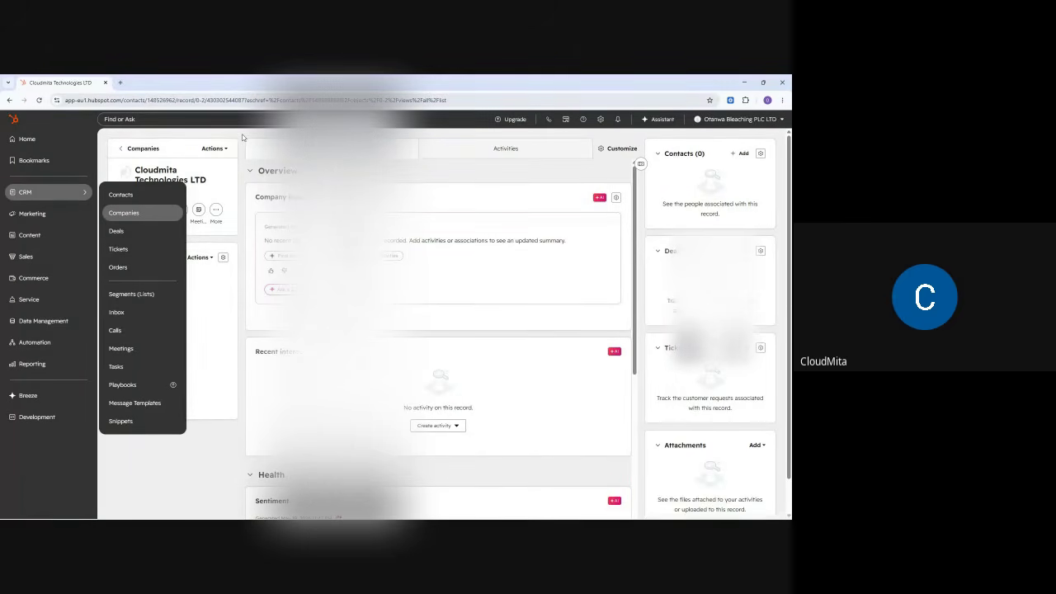
- Leave the company record for Marketing > Forms and begin creating a new form
left_click(242, 138)
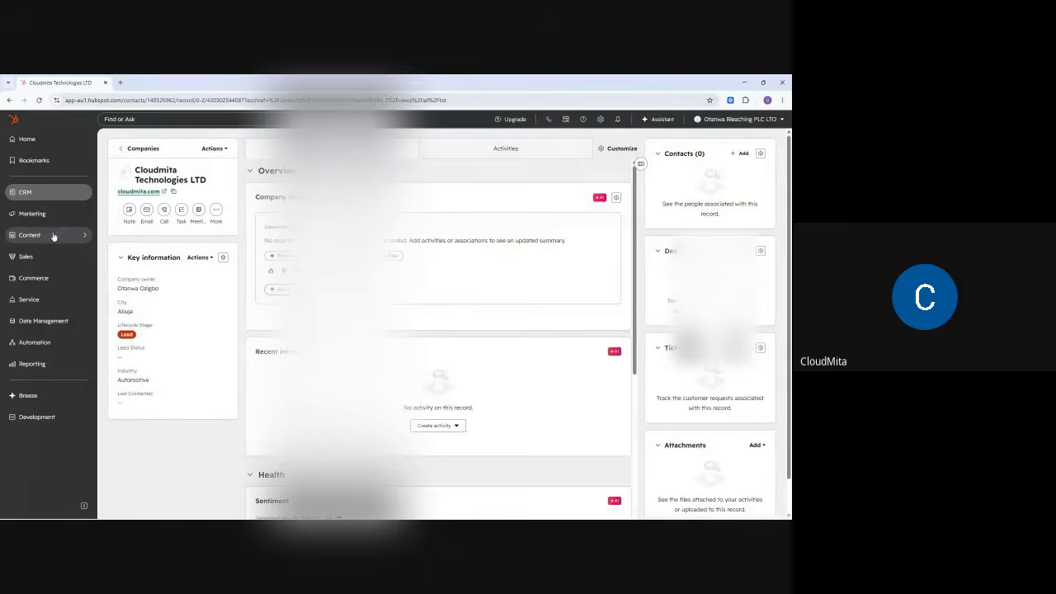
mouse_move(45, 240)
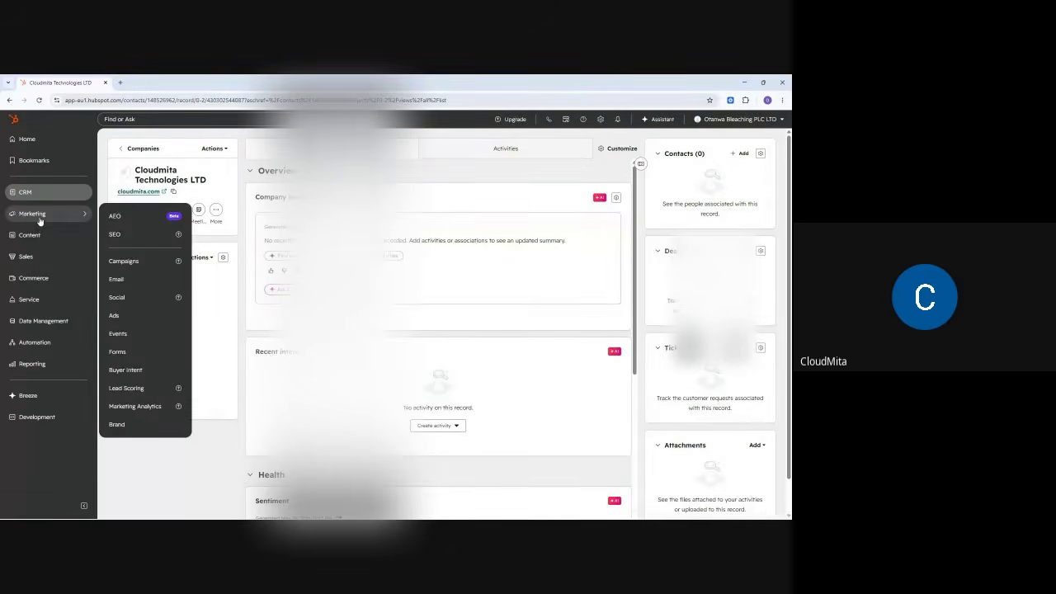
mouse_move(42, 215)
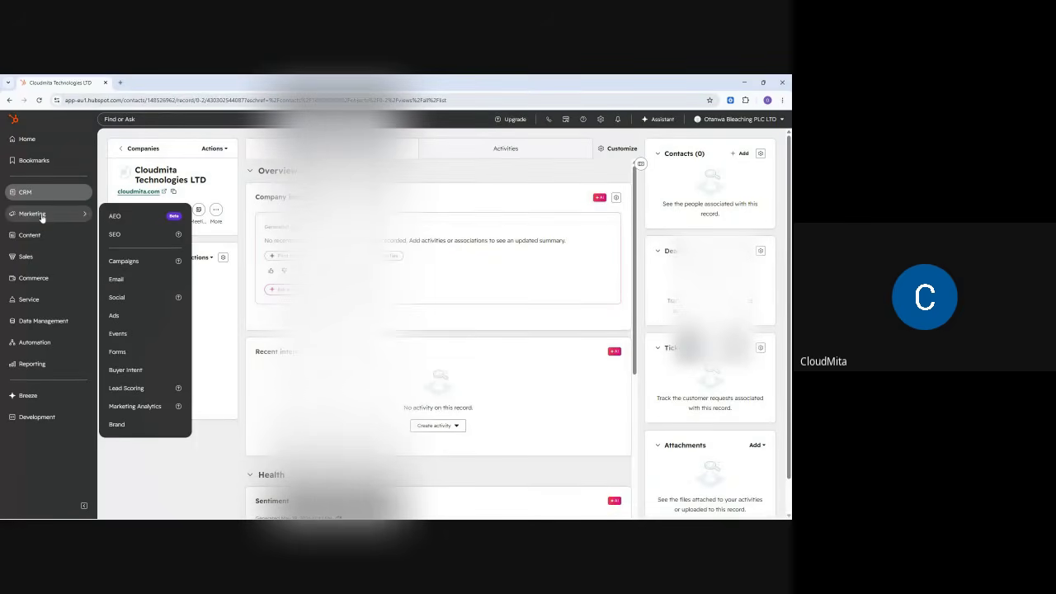
left_click(118, 352)
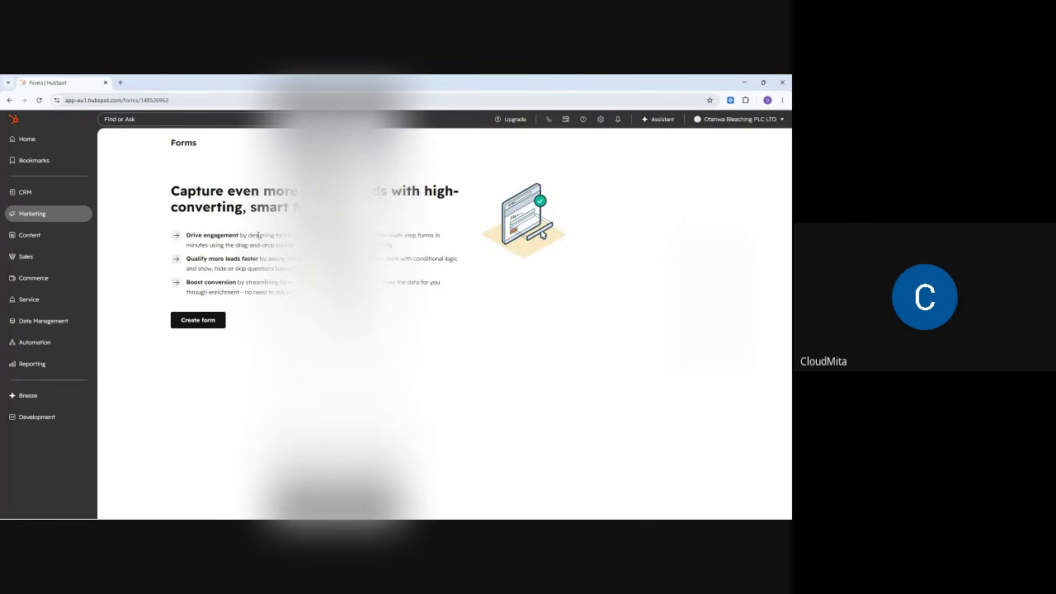
left_click(197, 321)
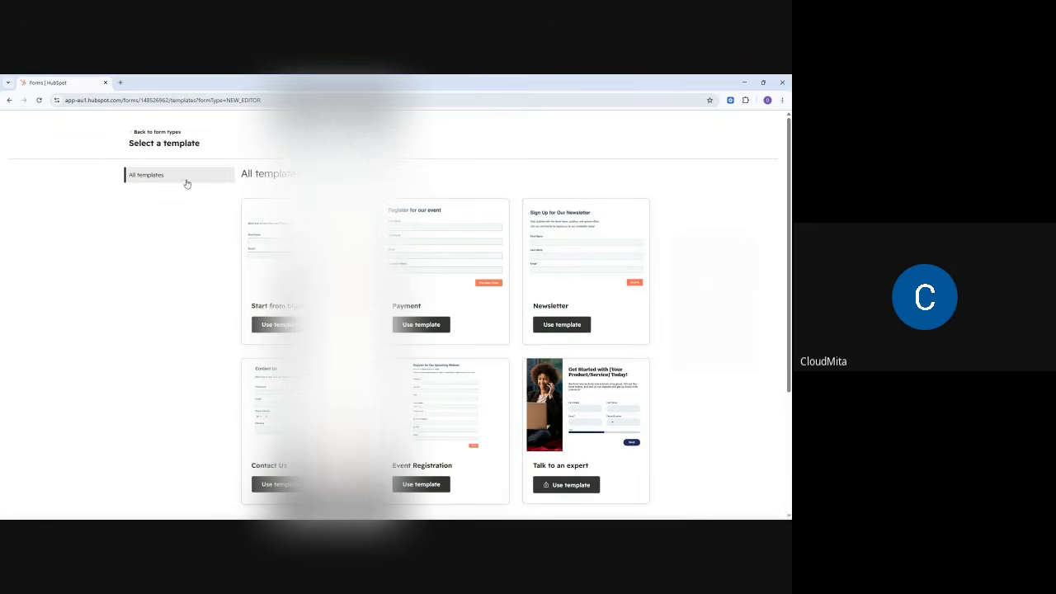
- Choose the Legacy Form Editor as the form type and continue to its templates
left_click(155, 133)
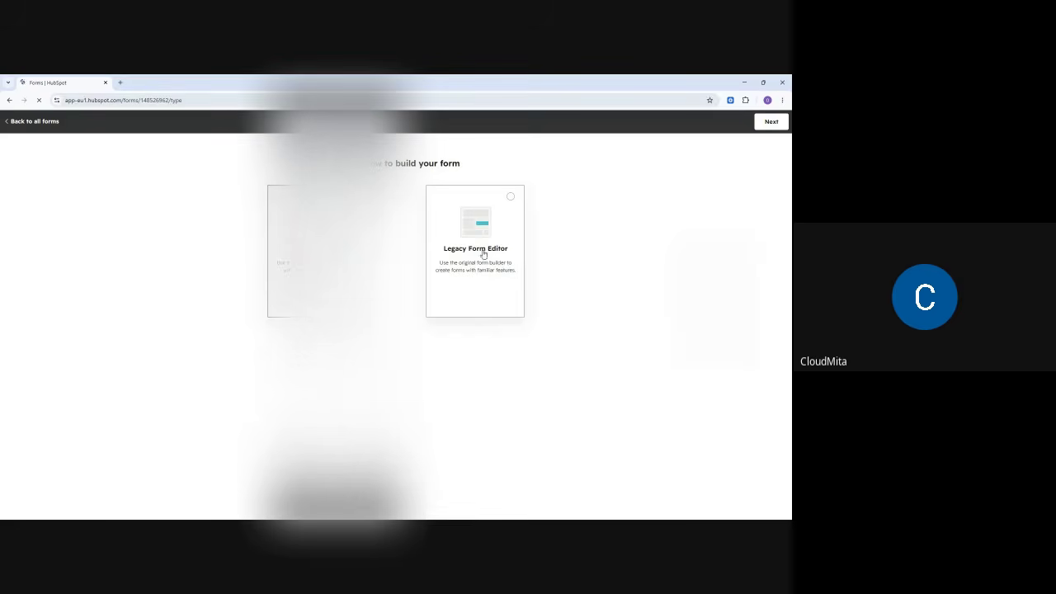
left_click(510, 198)
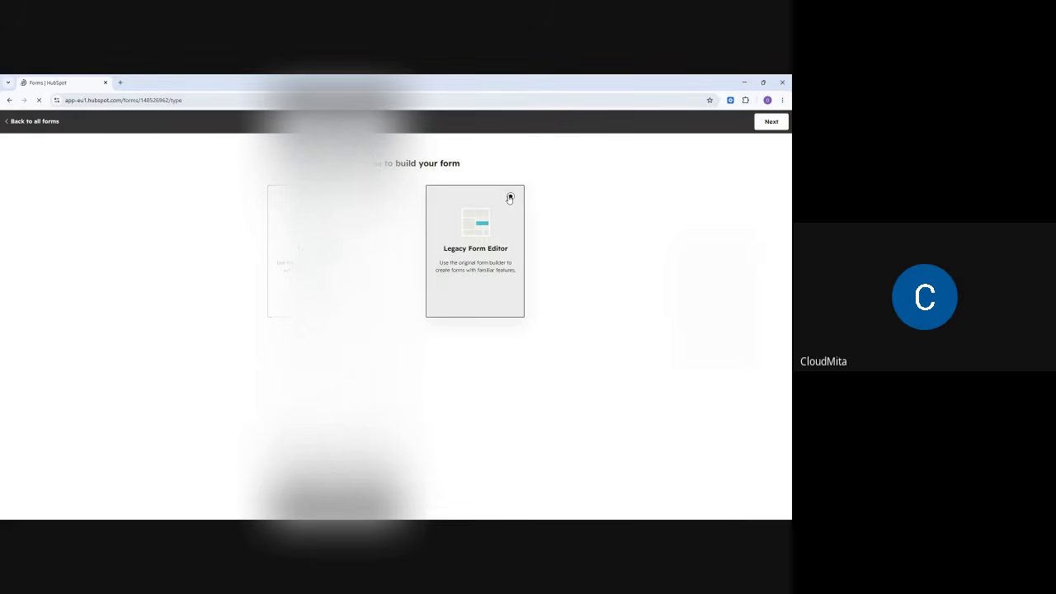
left_click(769, 122)
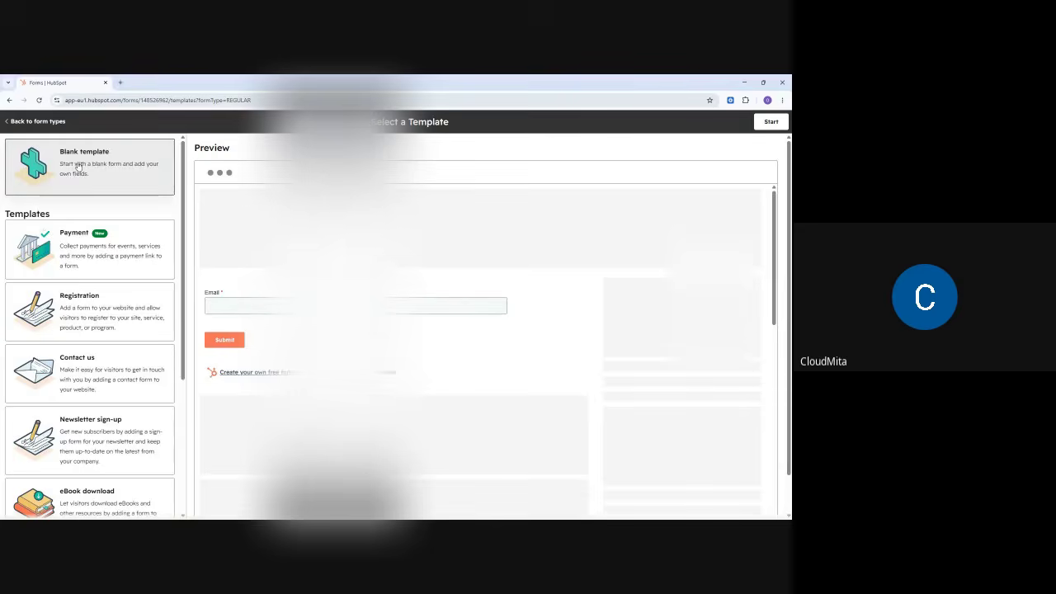
scroll(93, 276, "down", 5)
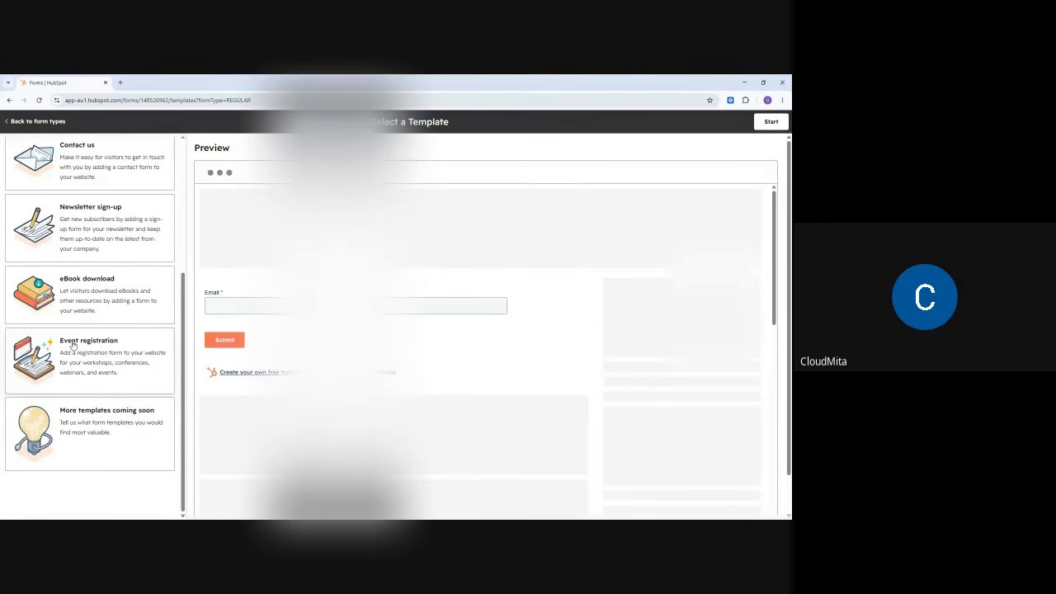
scroll(90, 306, "up", 1)
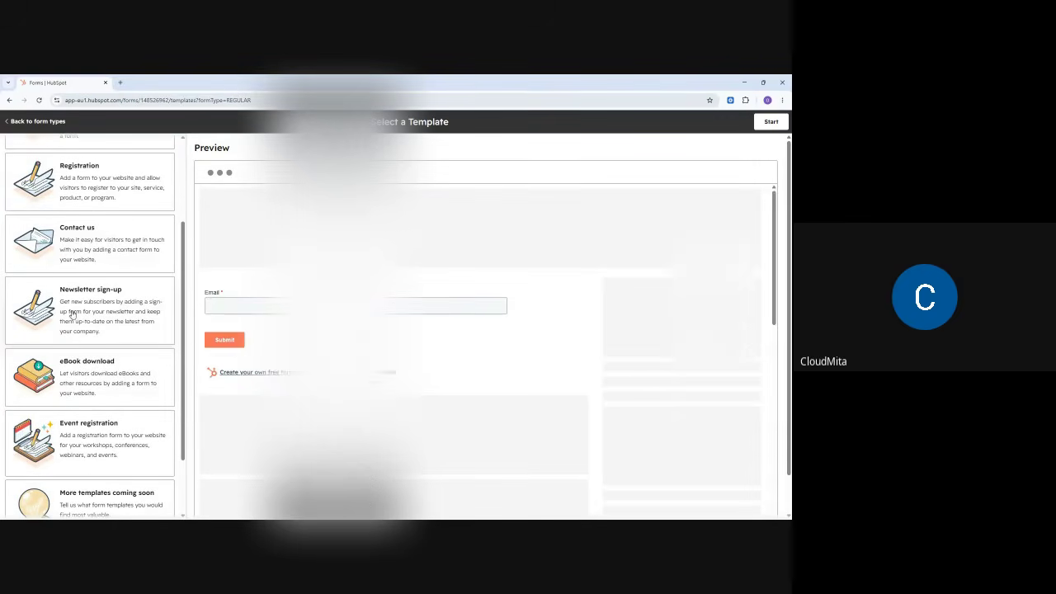
scroll(127, 299, "up", 2)
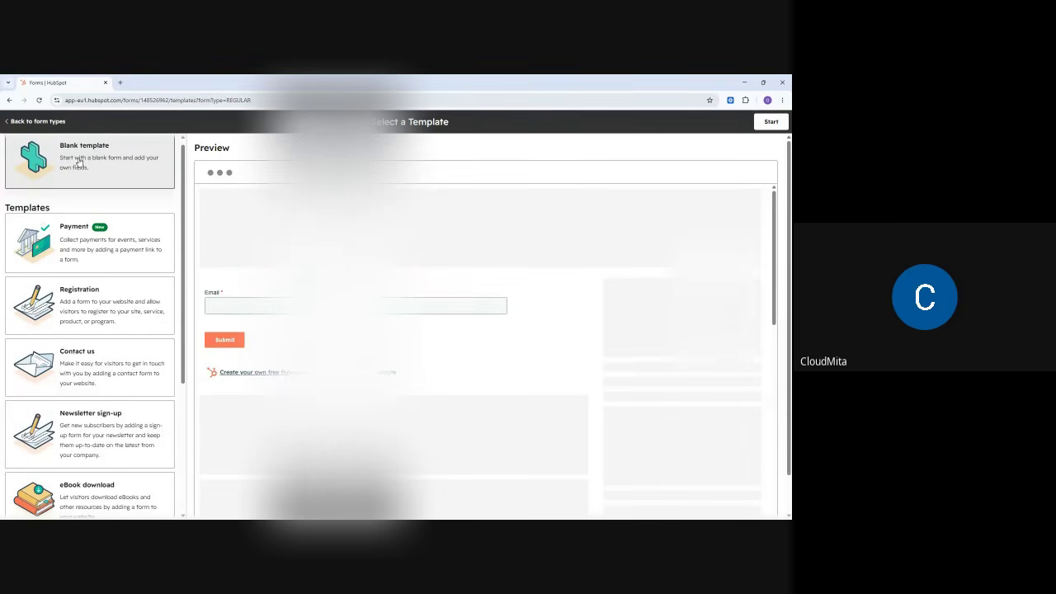
- Start a blank form and retitle it 'Business Cnboarding May 2025'
left_click(771, 122)
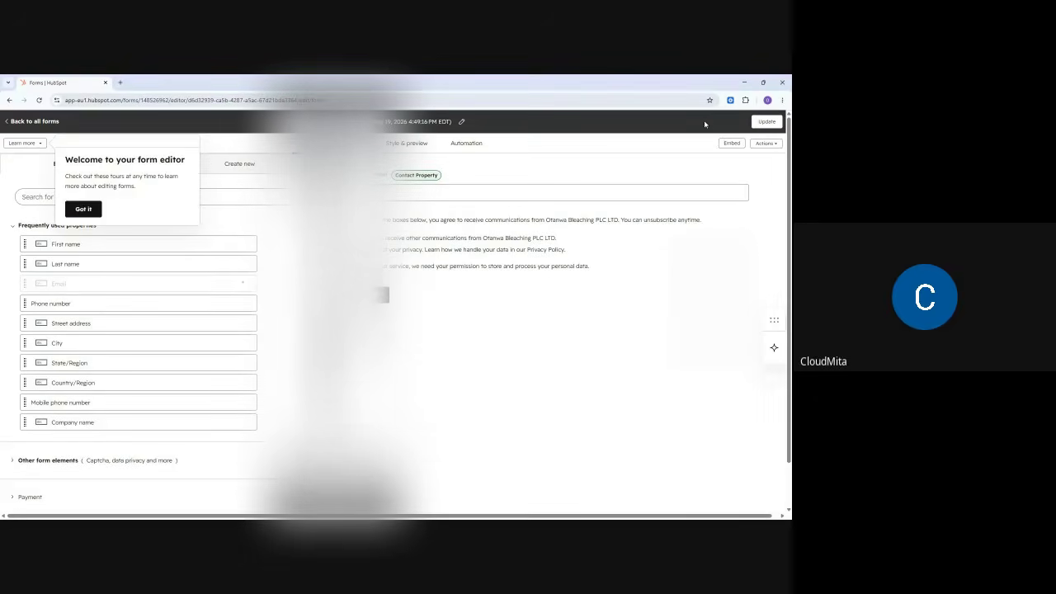
left_click(88, 209)
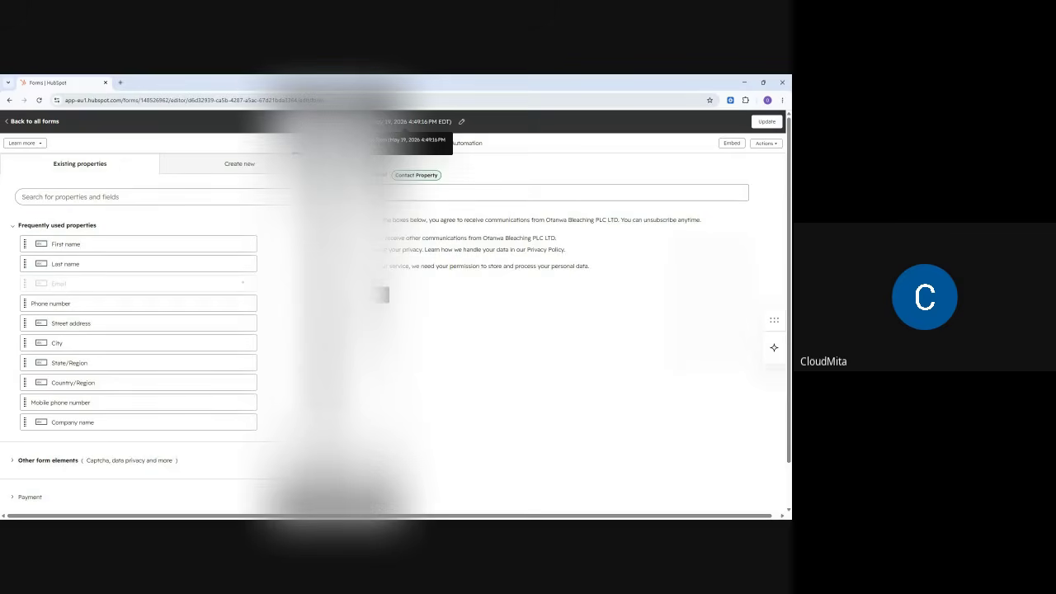
left_click(363, 122)
left_click_drag(345, 122, 437, 122)
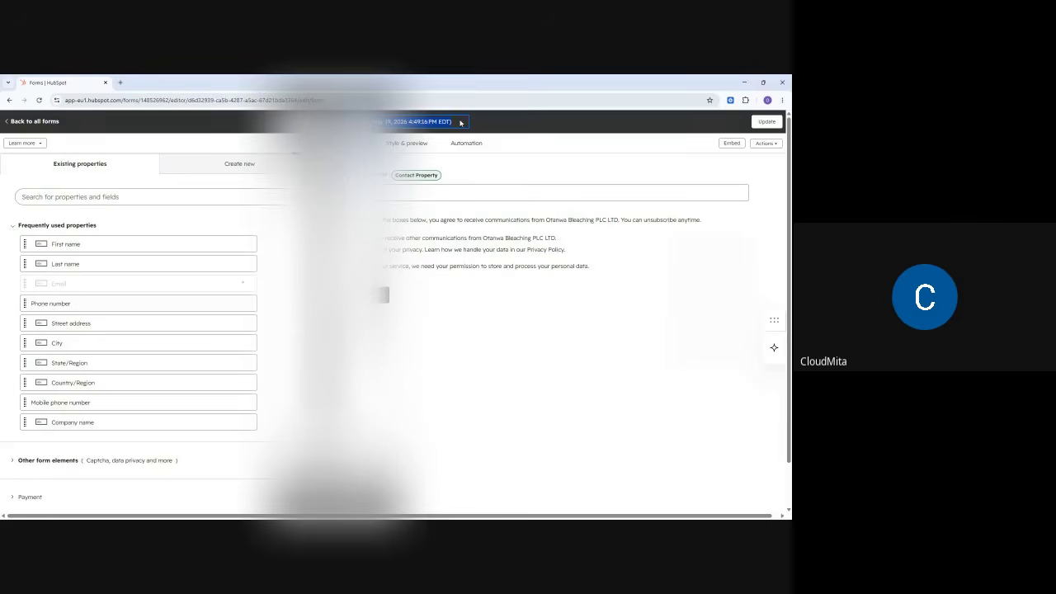
type("Busin")
type("ess C")
type("nboardin")
type("g")
type(" May")
type(" 2025")
left_click(540, 134)
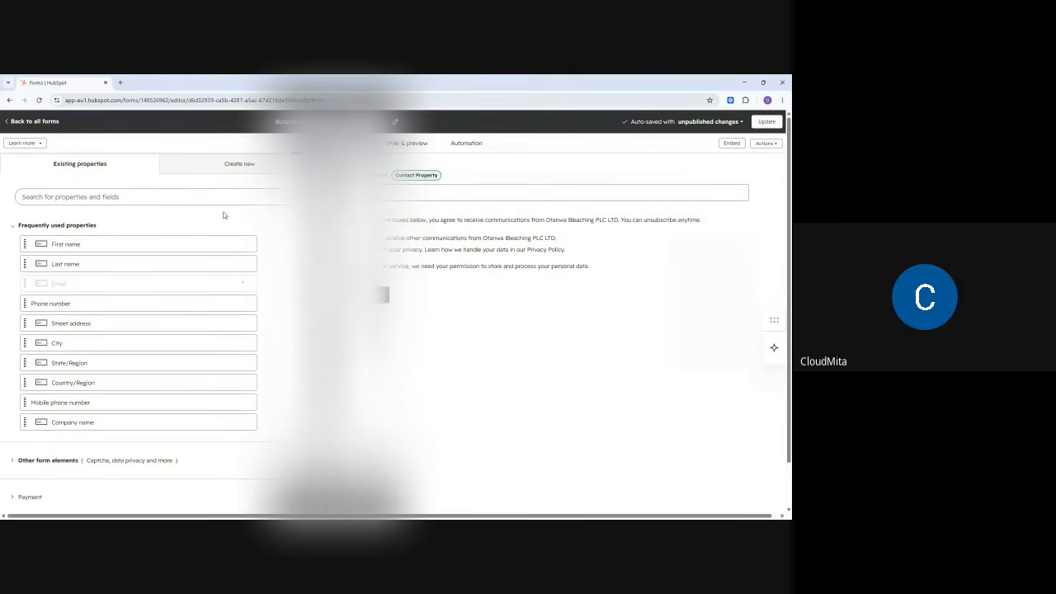
scroll(89, 390, "down", 2)
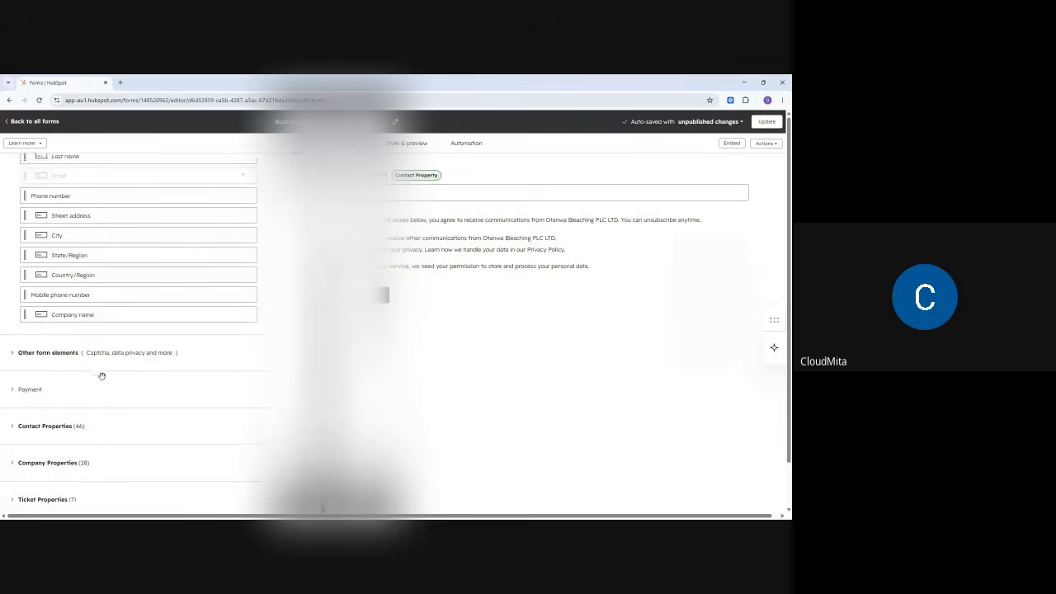
scroll(103, 363, "up", 2)
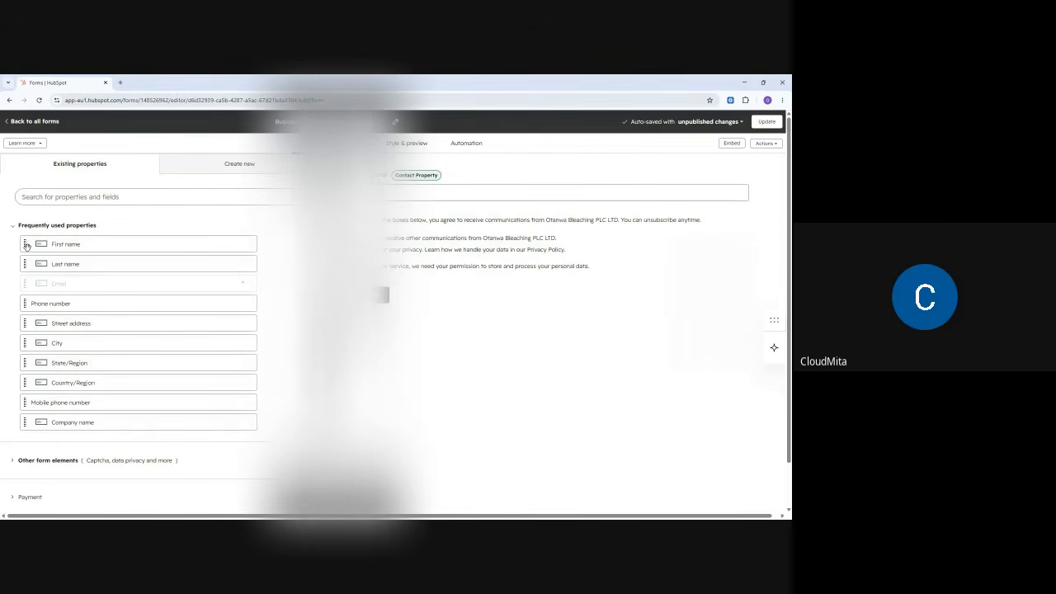
- Minimise the HubSpot Chrome window and bring the Google Meet call window forward
left_click(745, 83)
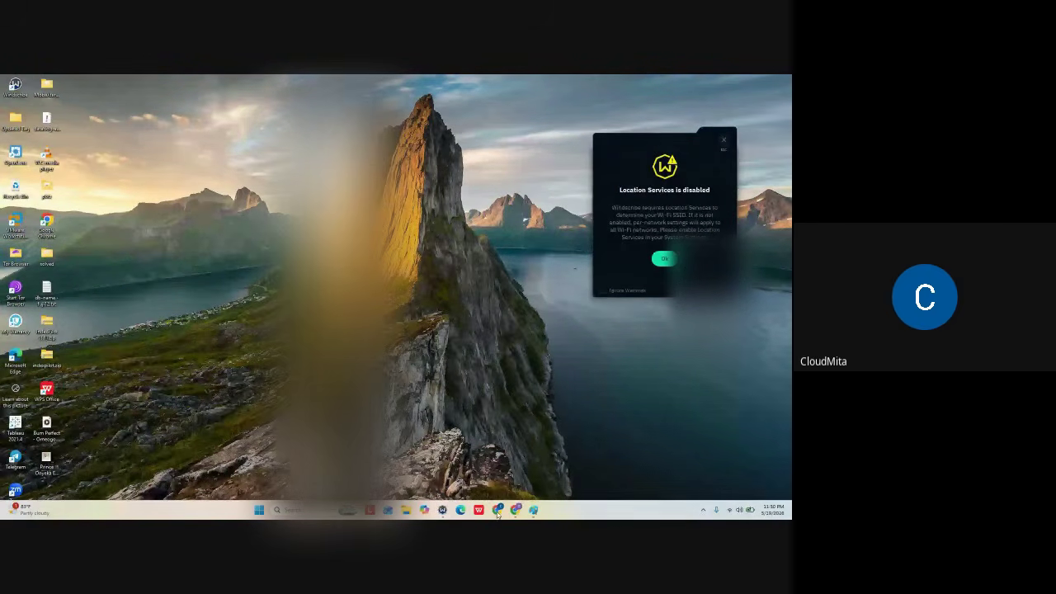
mouse_move(497, 514)
left_click(465, 472)
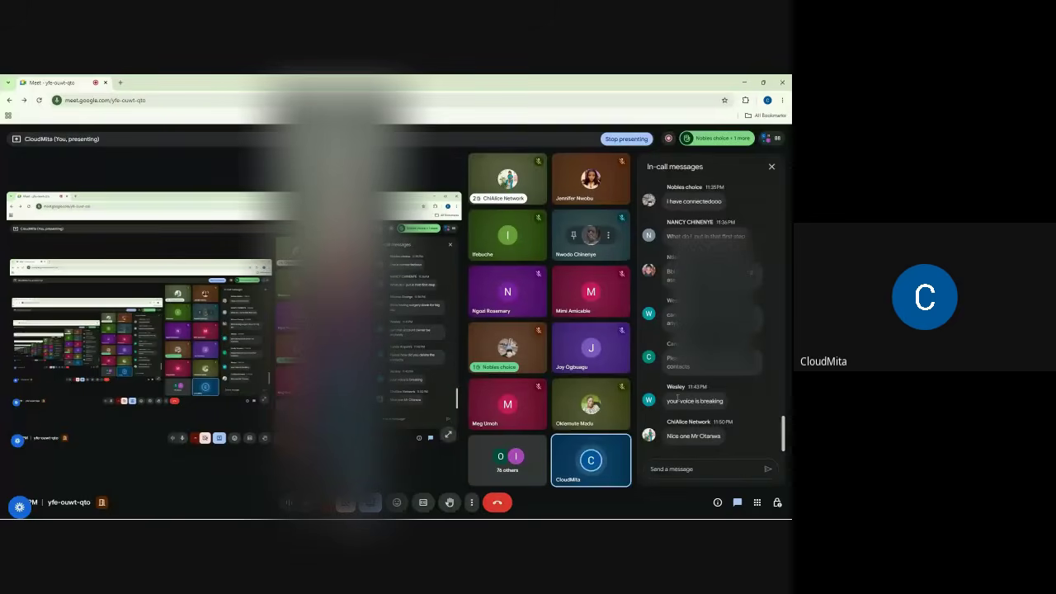
- Enable 'Turn on their microphone' in Meet's host controls, then close the panel
left_click(773, 138)
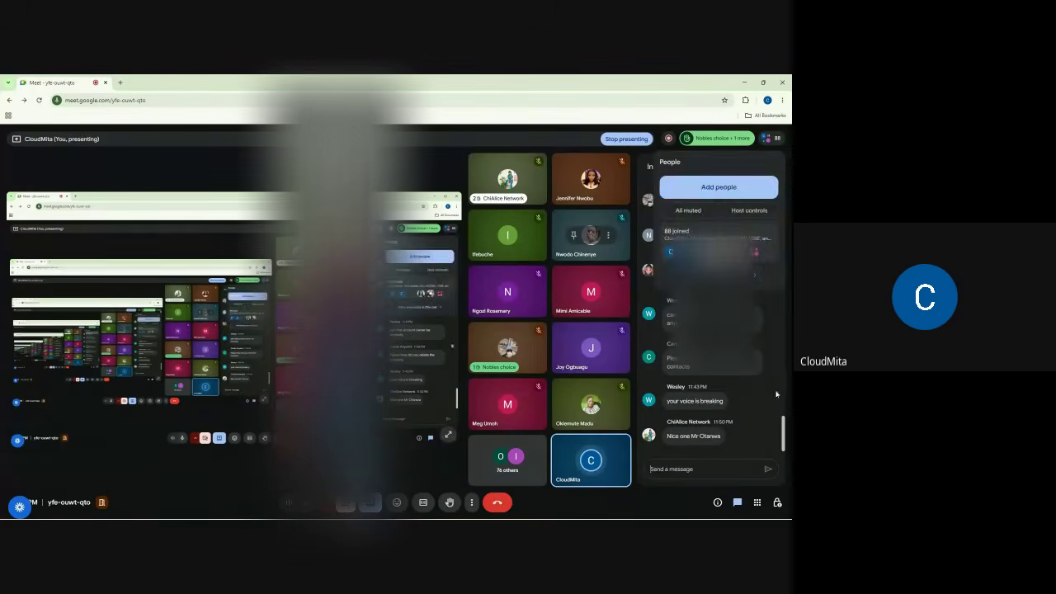
left_click(777, 502)
scroll(753, 283, "up", 3)
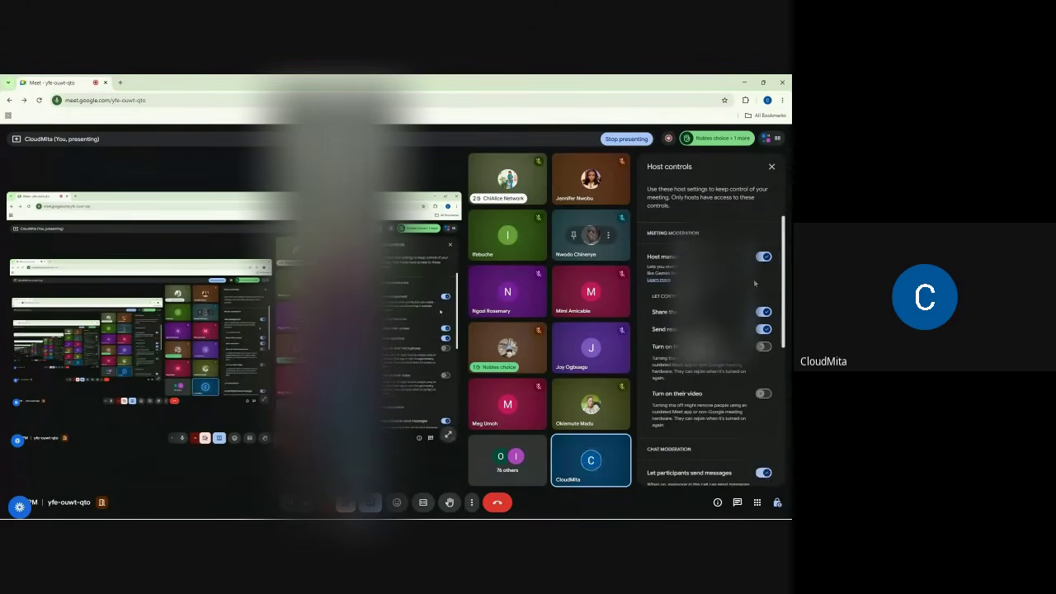
left_click(763, 347)
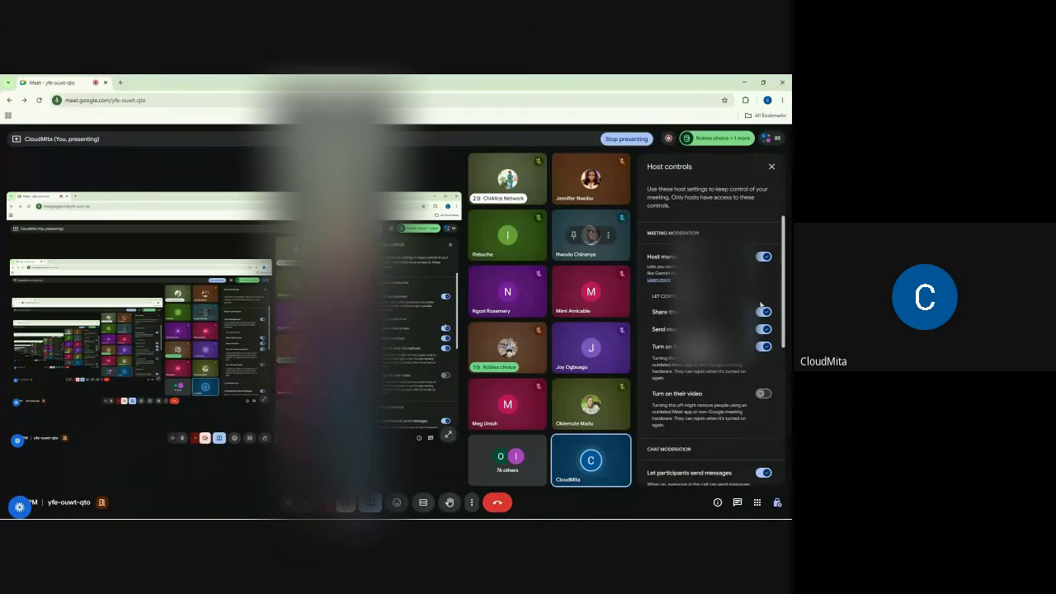
left_click(772, 167)
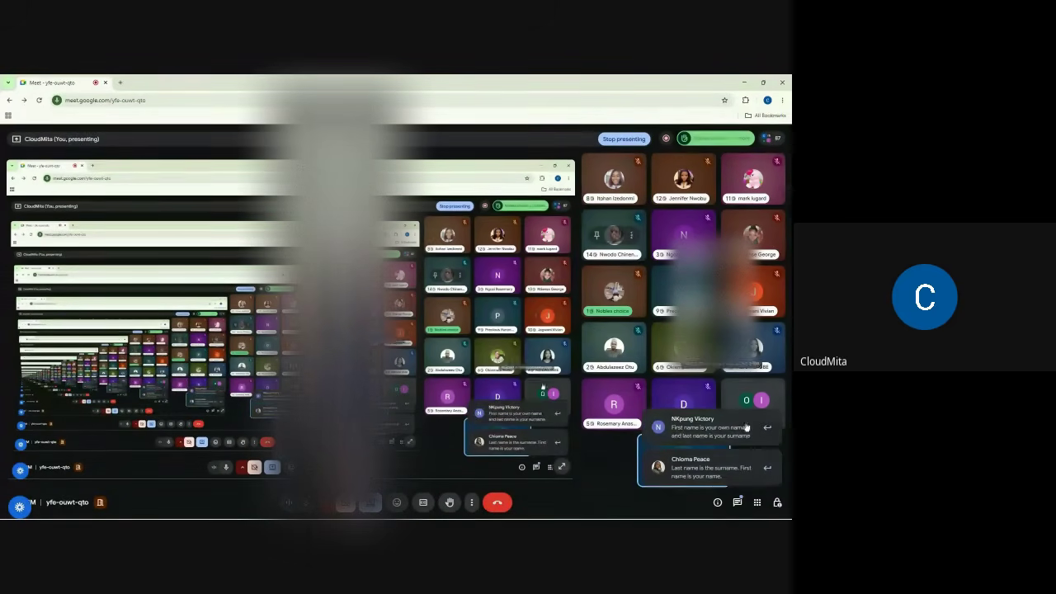
- Review the in-call messages, then reopen host controls and toggle the participants' microphone setting
left_click(737, 504)
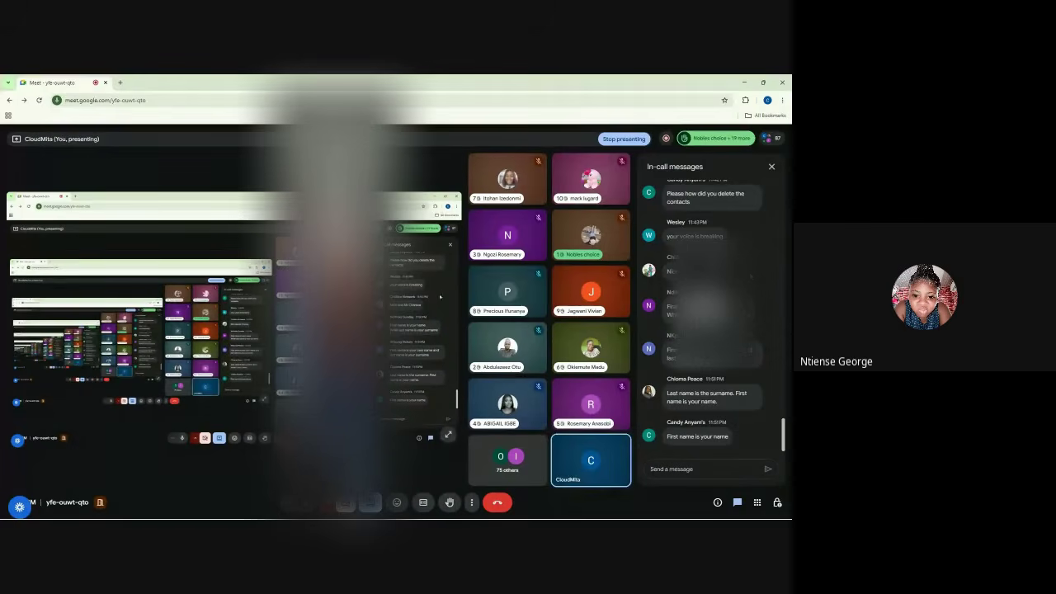
left_click(771, 167)
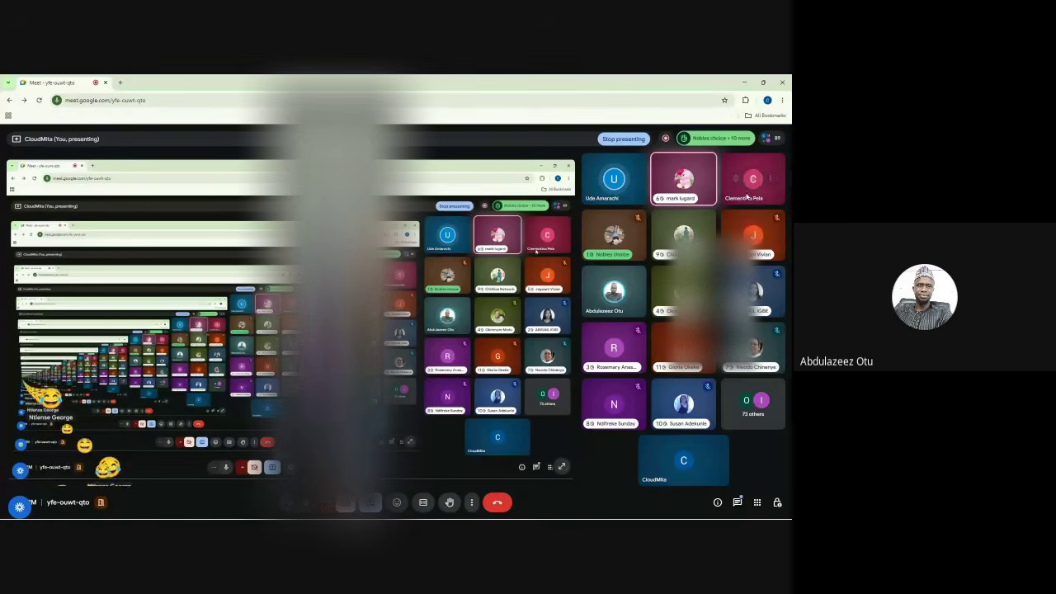
left_click(778, 503)
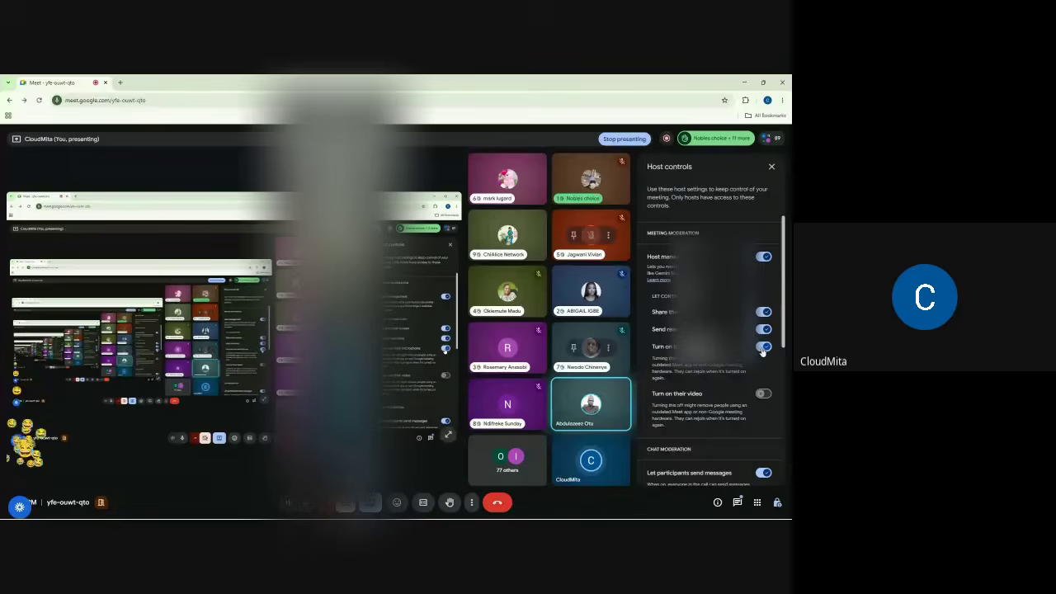
left_click(764, 347)
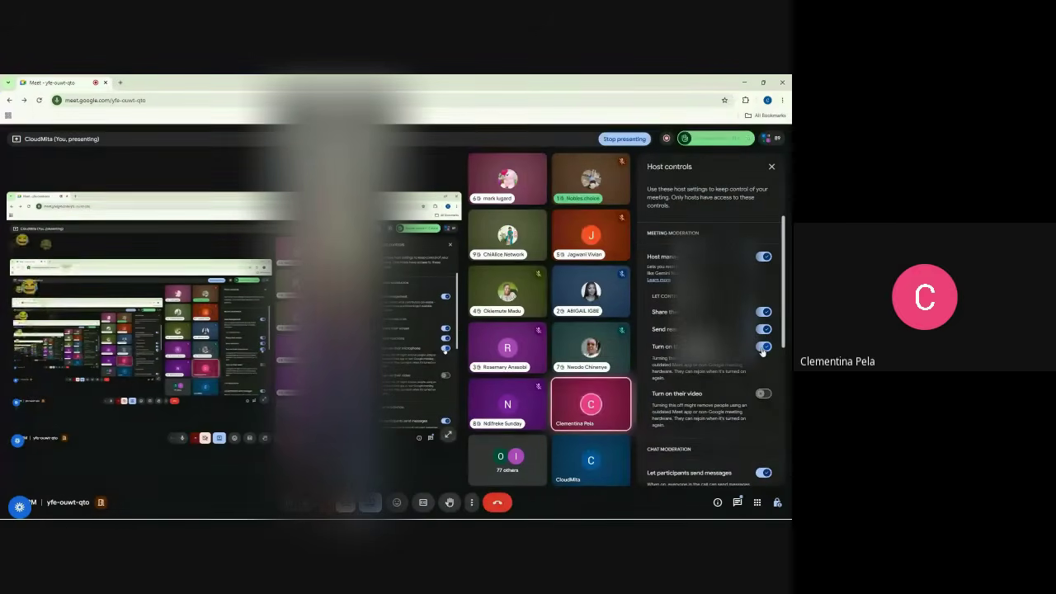
- Close the Host controls side panel so the participant grid fills the view
left_click(772, 166)
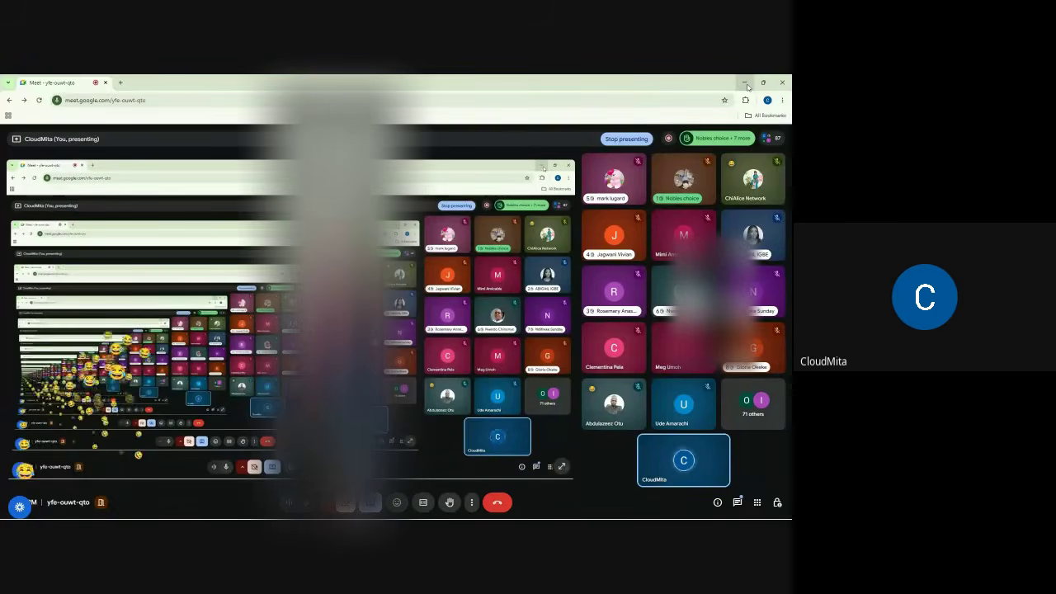
- Minimise the Meet window and restore the Chrome window with the HubSpot form editor
left_click(746, 84)
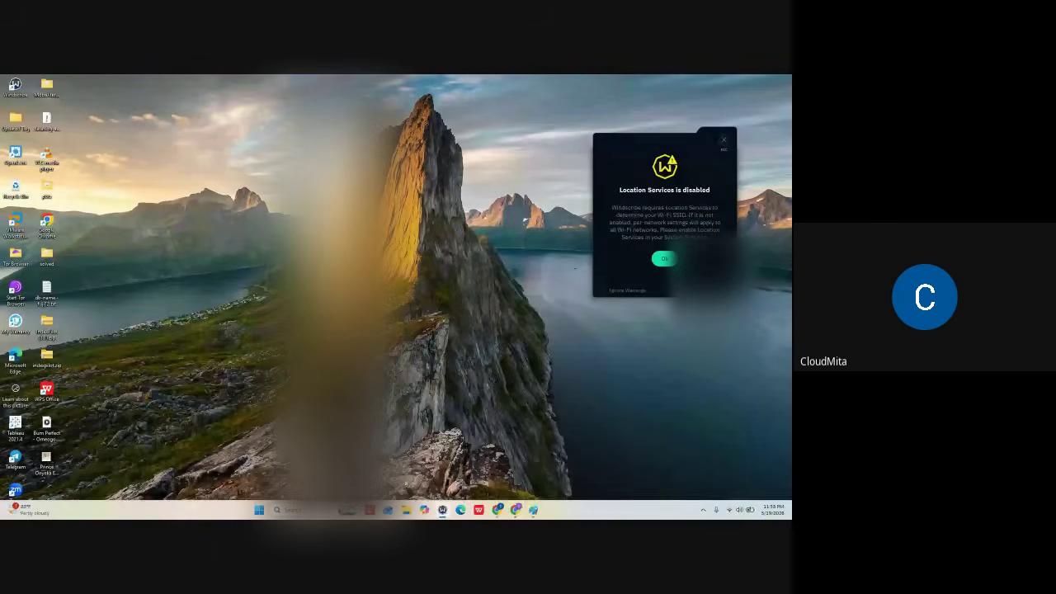
left_click(516, 509)
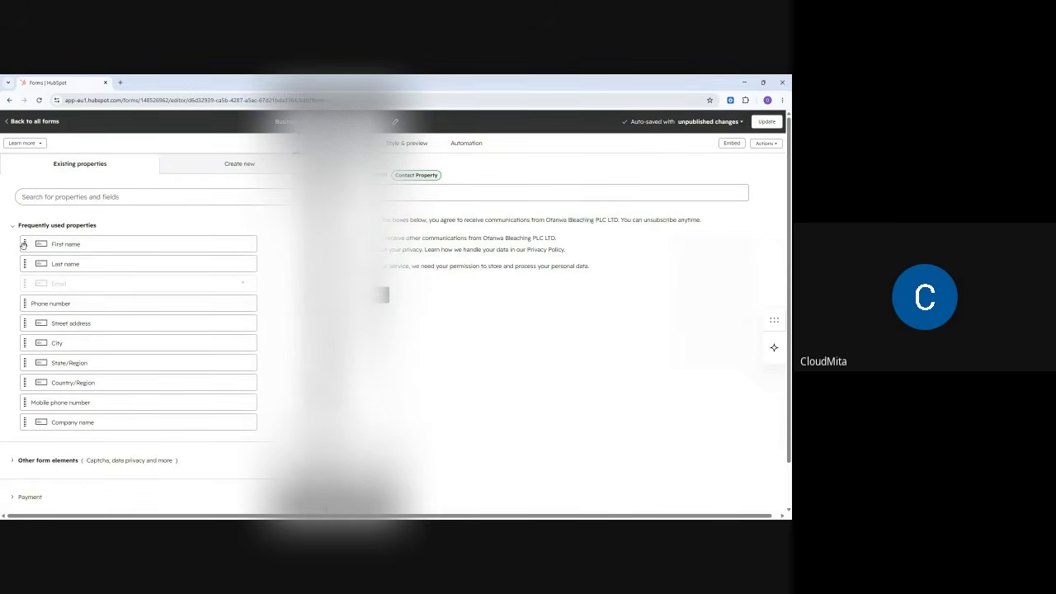
- Drag the First name and Last name properties from Frequently used properties onto the form
left_click_drag(39, 243, 435, 282)
left_click_drag(25, 243, 386, 167)
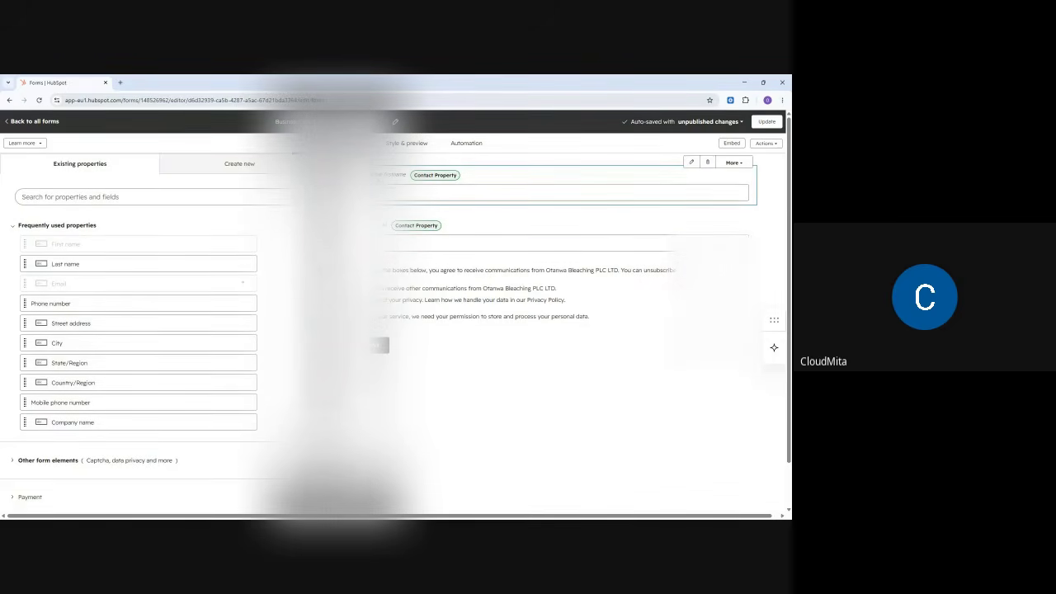
left_click_drag(27, 263, 376, 225)
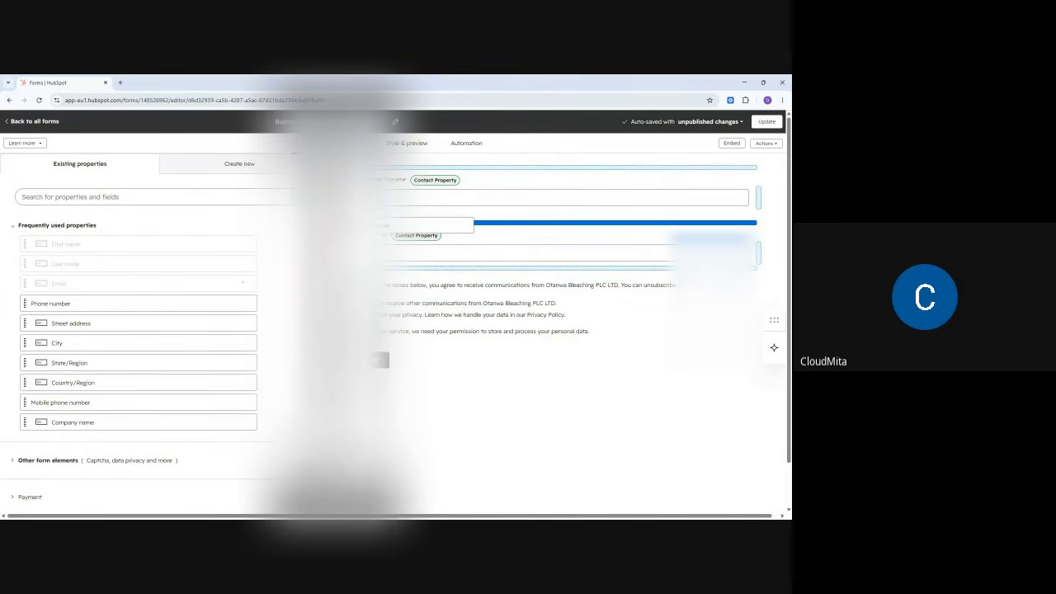
left_click_drag(376, 226, 376, 225)
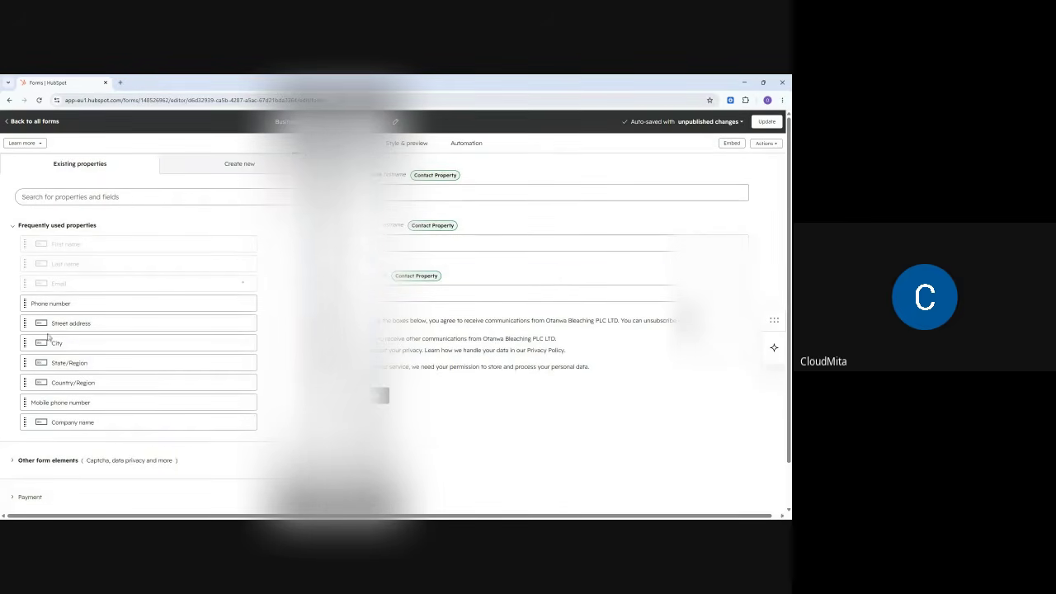
- Drag Phone number, Street address and Country/Region from Existing properties into the form preview
left_click_drag(25, 304, 406, 282)
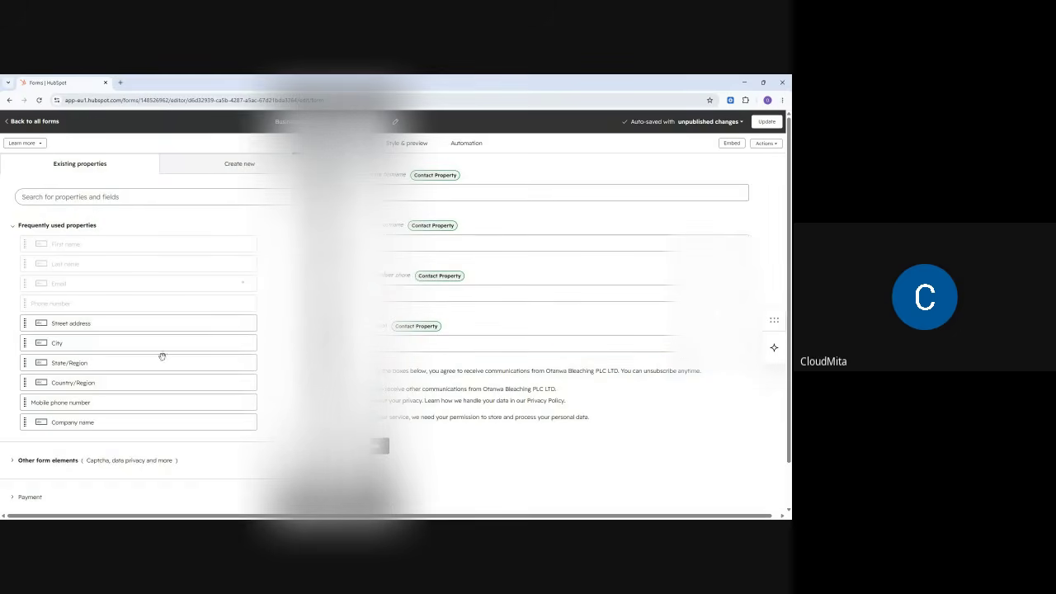
left_click_drag(37, 323, 381, 375)
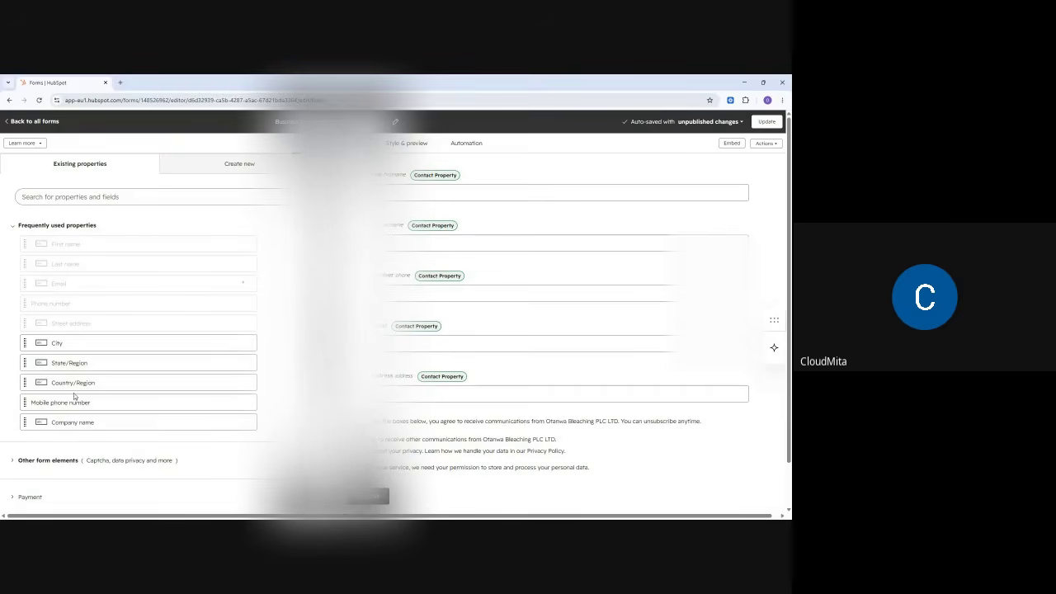
left_click_drag(27, 383, 406, 385)
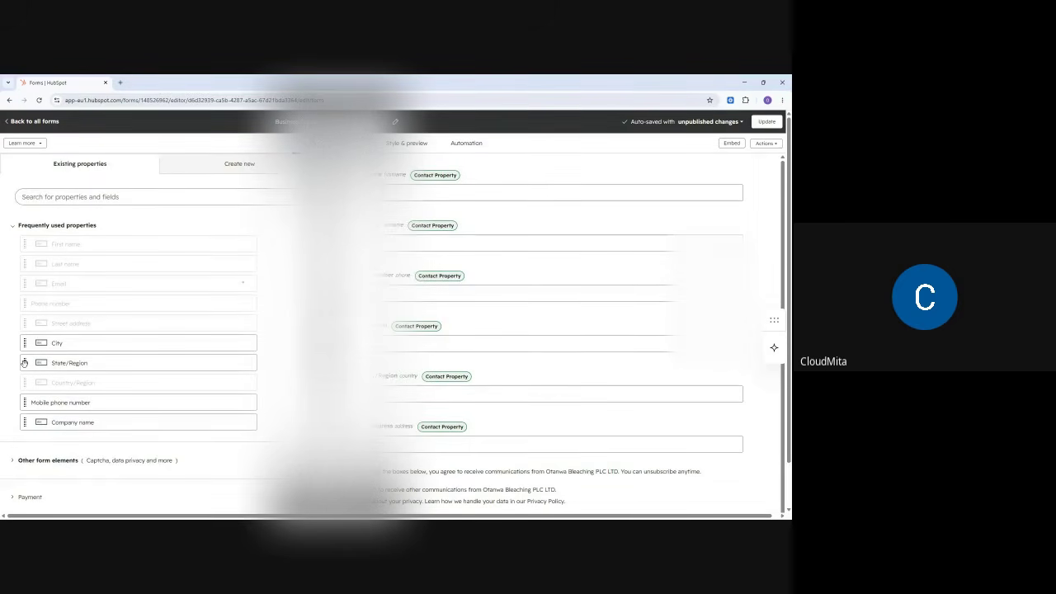
left_click(25, 363)
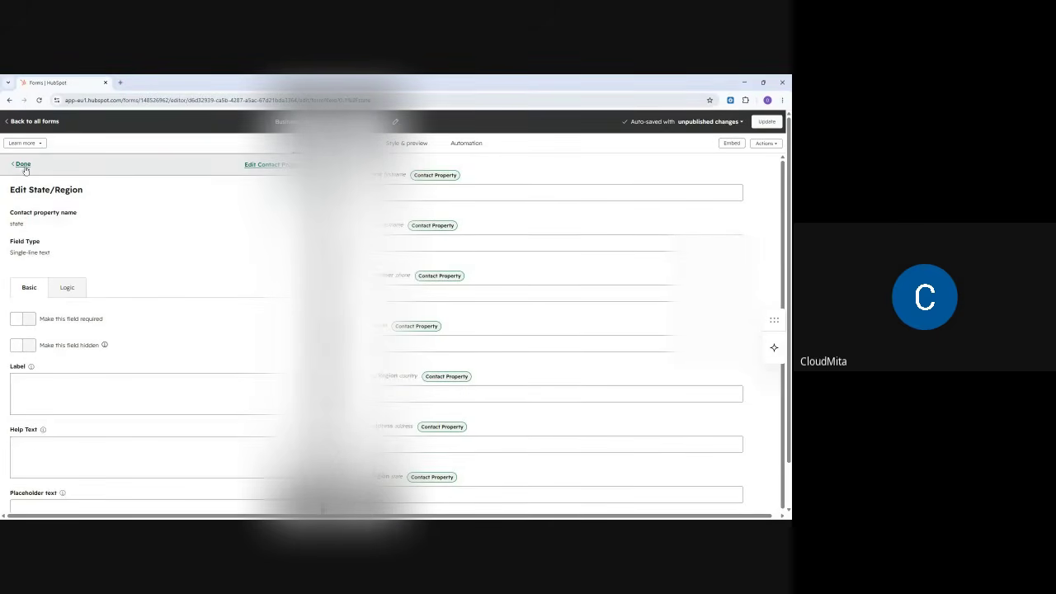
left_click(23, 166)
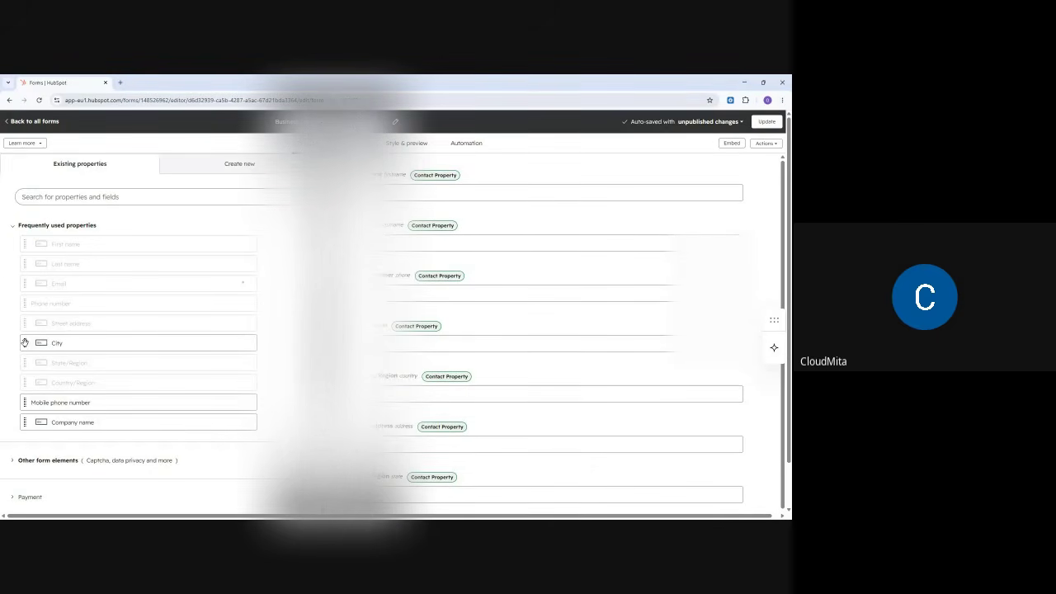
left_click_drag(26, 343, 385, 388)
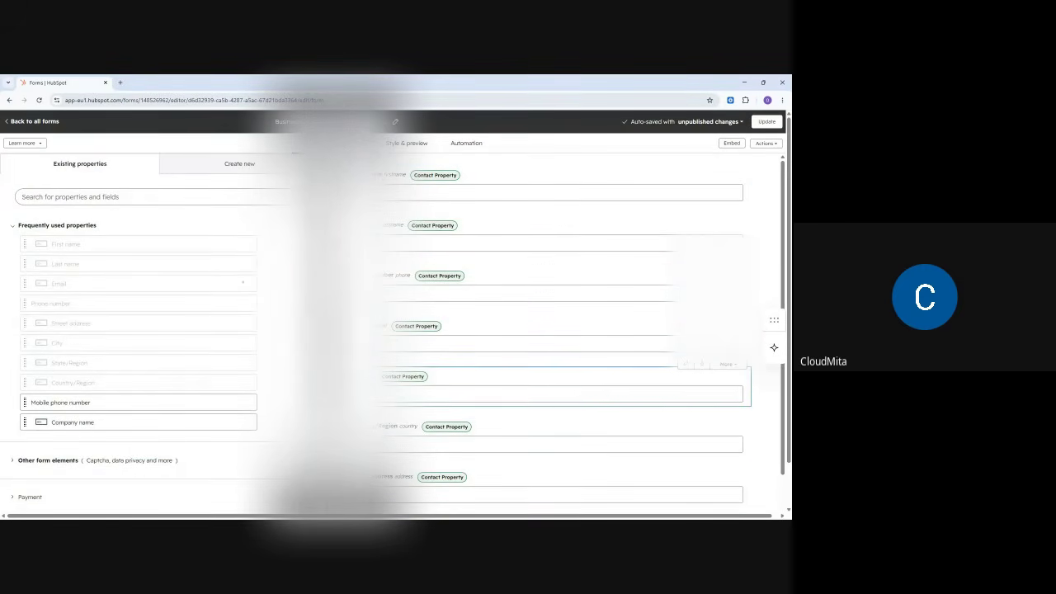
scroll(561, 330, "down", 1)
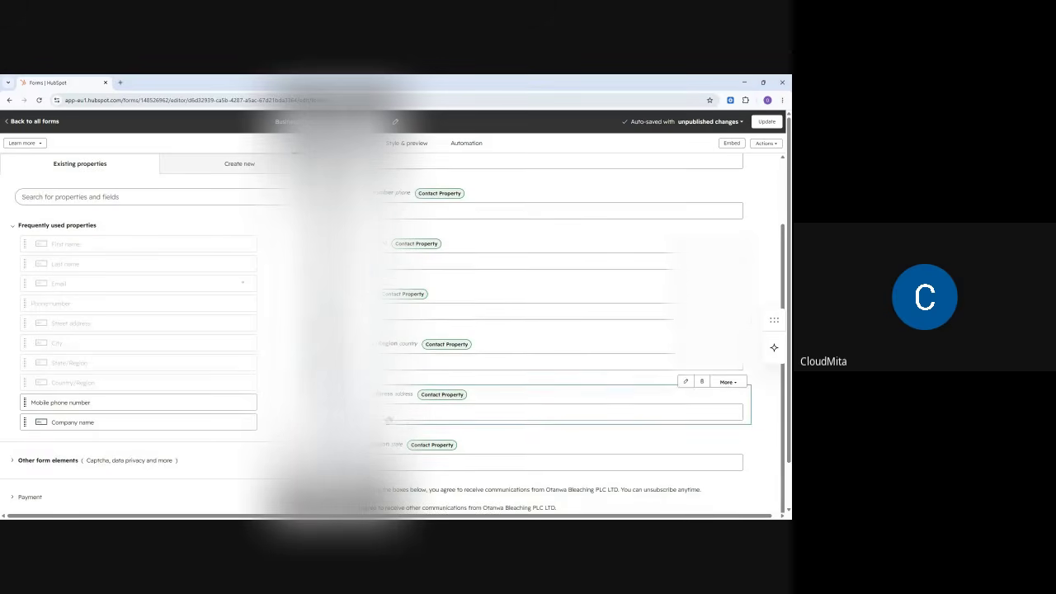
left_click_drag(347, 303, 375, 445)
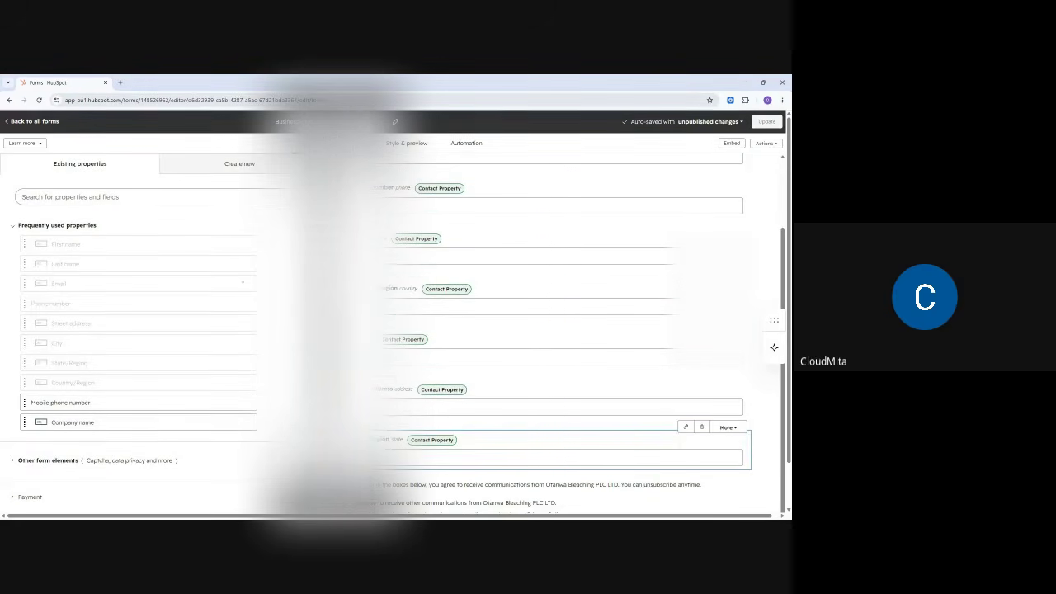
left_click_drag(709, 450, 708, 346)
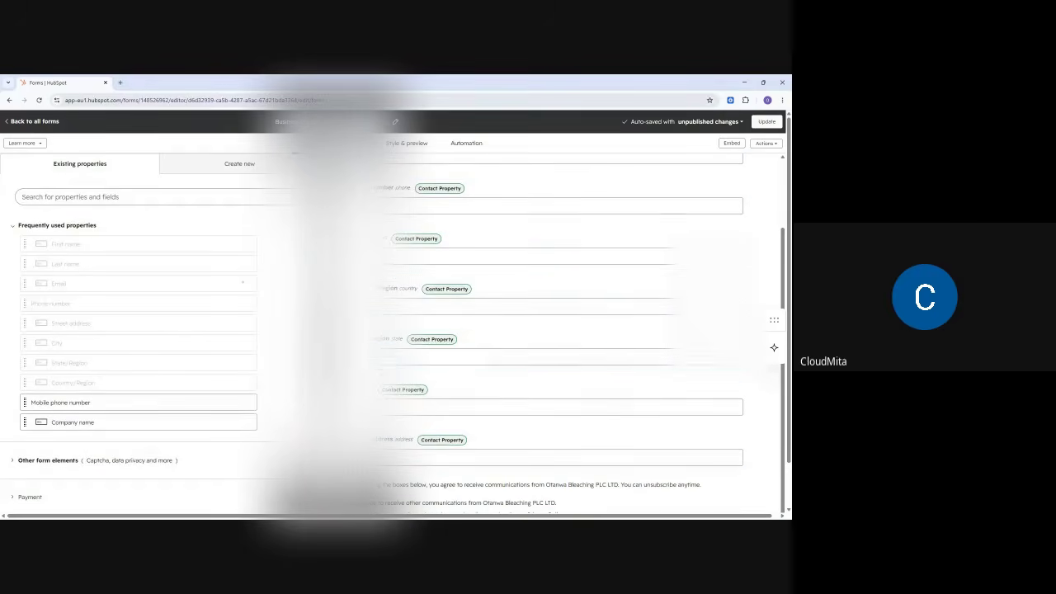
scroll(425, 408, "down", 1)
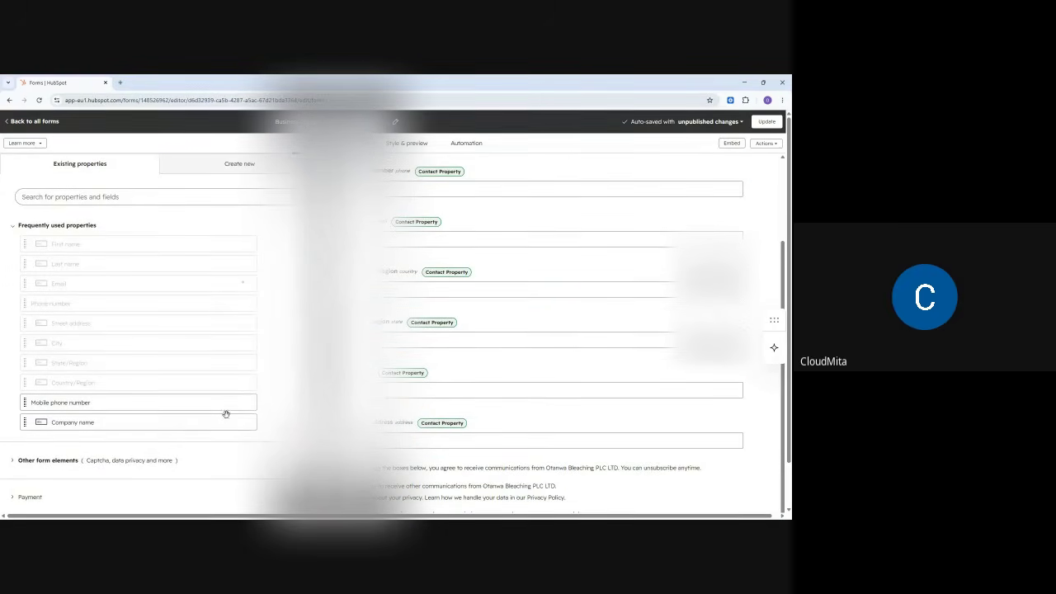
scroll(212, 412, "down", 3)
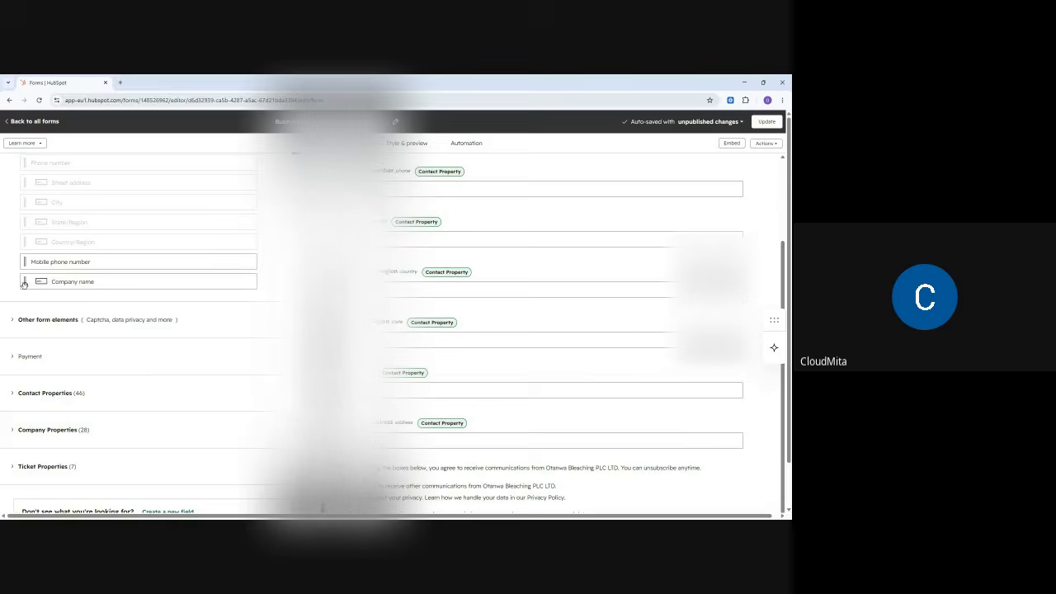
left_click_drag(24, 283, 388, 495)
scroll(288, 337, "down", 2)
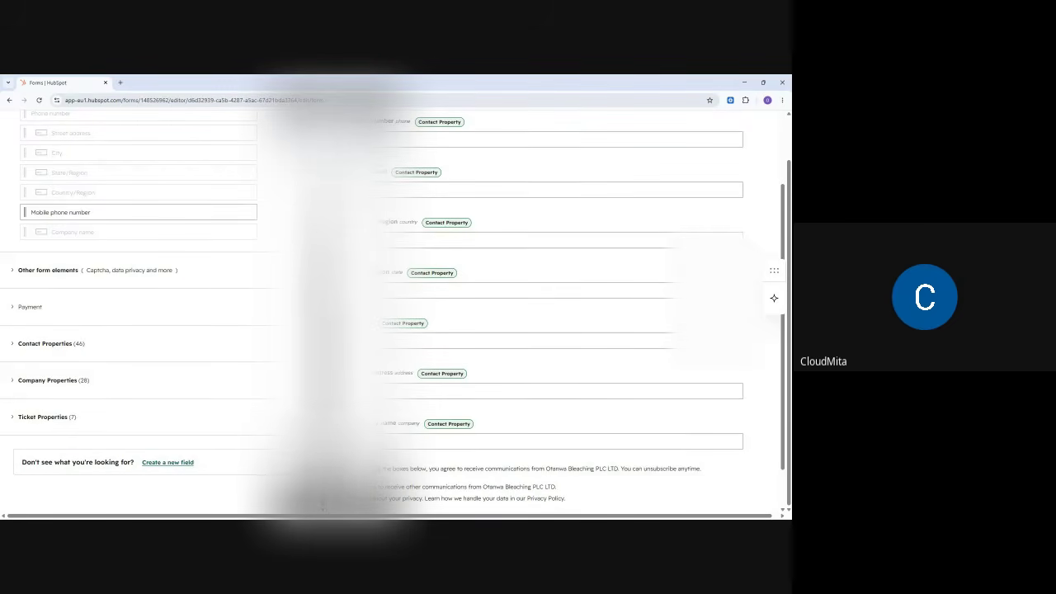
scroll(523, 284, "up", 4)
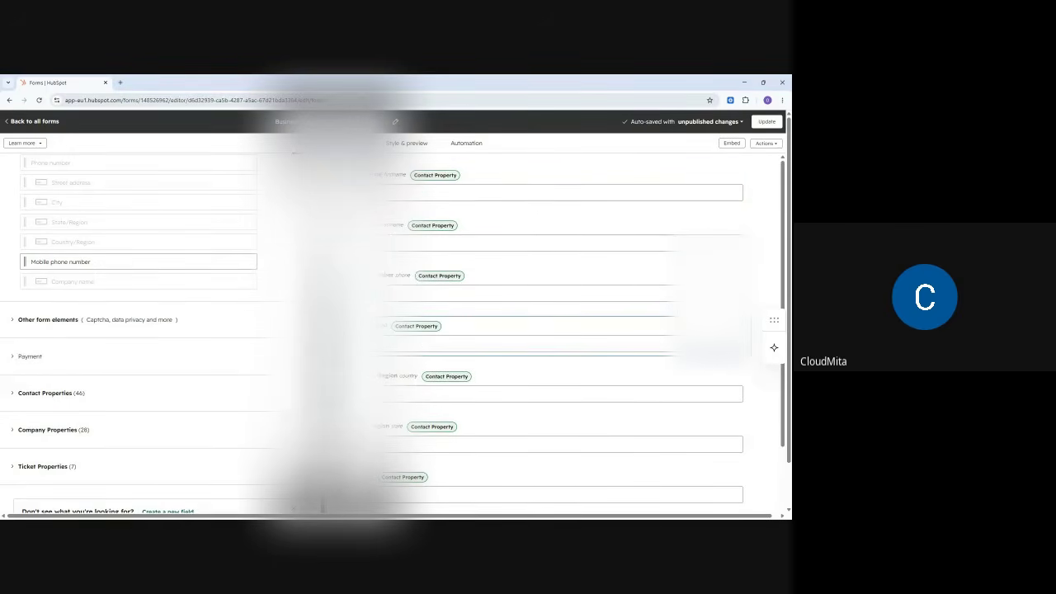
scroll(398, 375, "down", 3)
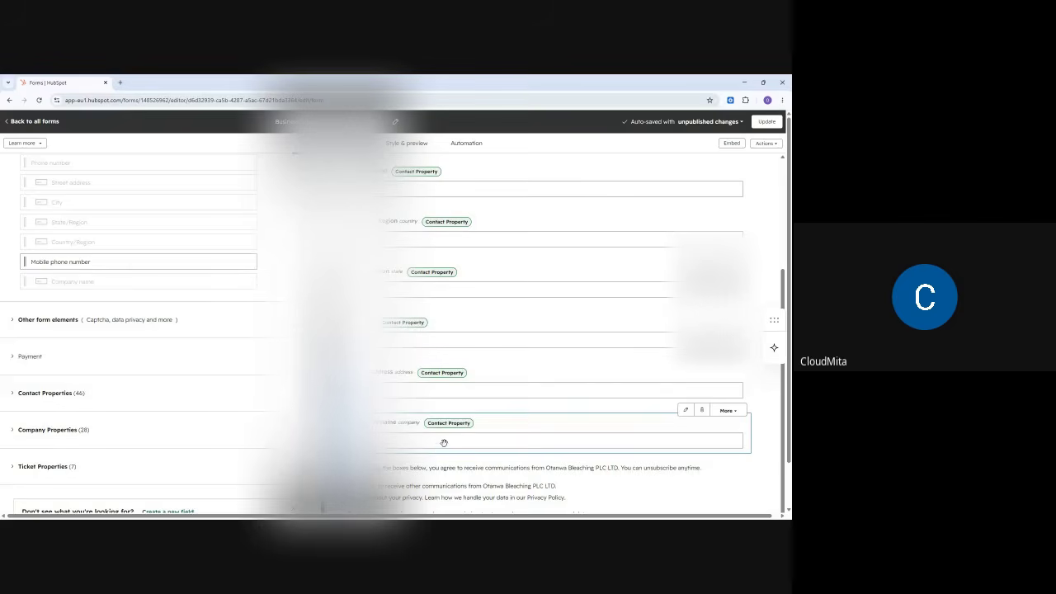
scroll(471, 318, "up", 3)
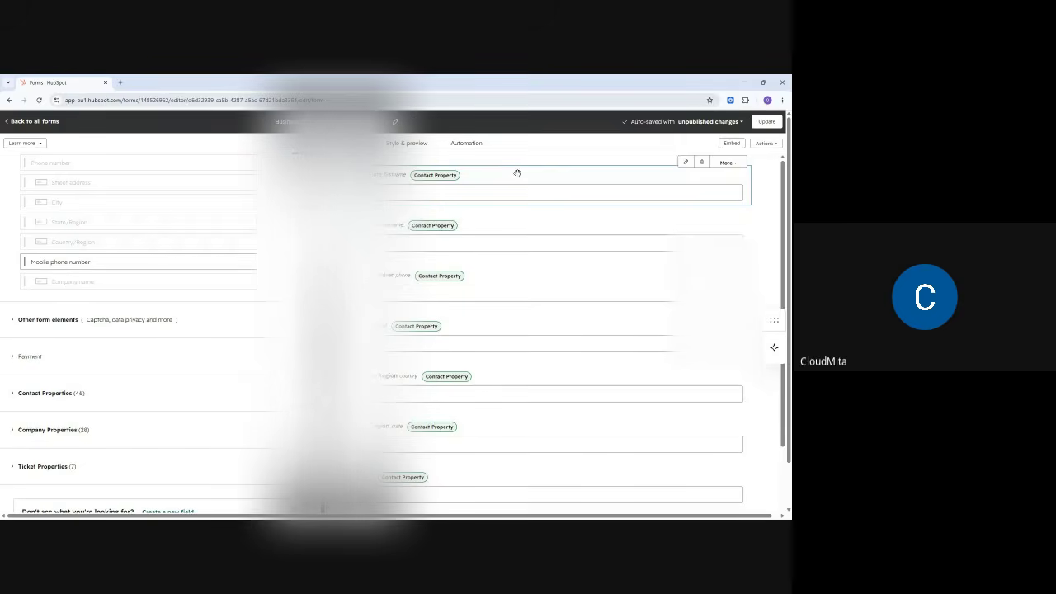
- Review and publish the form with its pending changes, showing the embed code
left_click(768, 123)
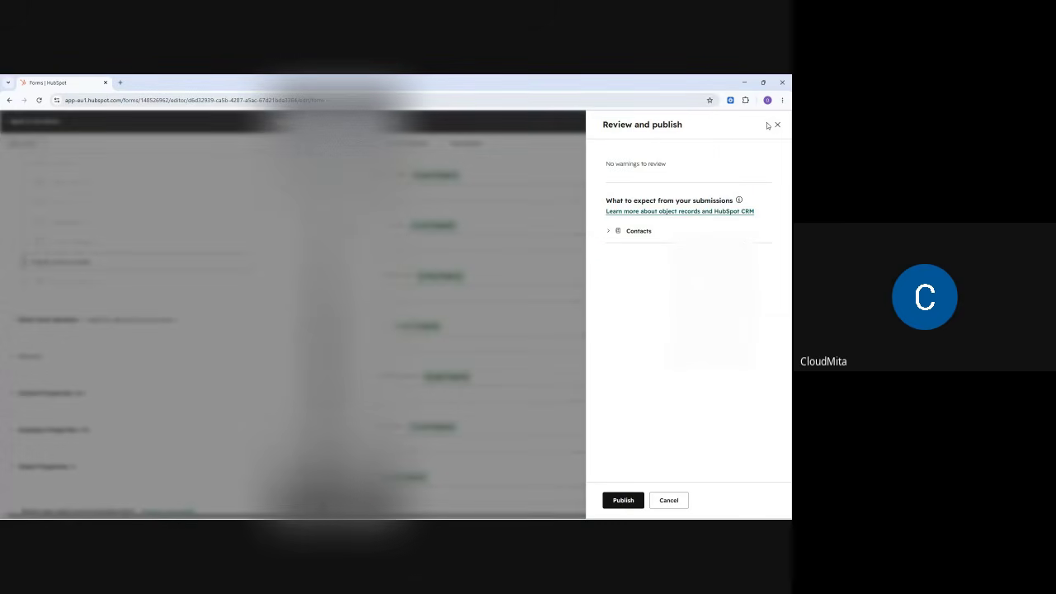
left_click(623, 501)
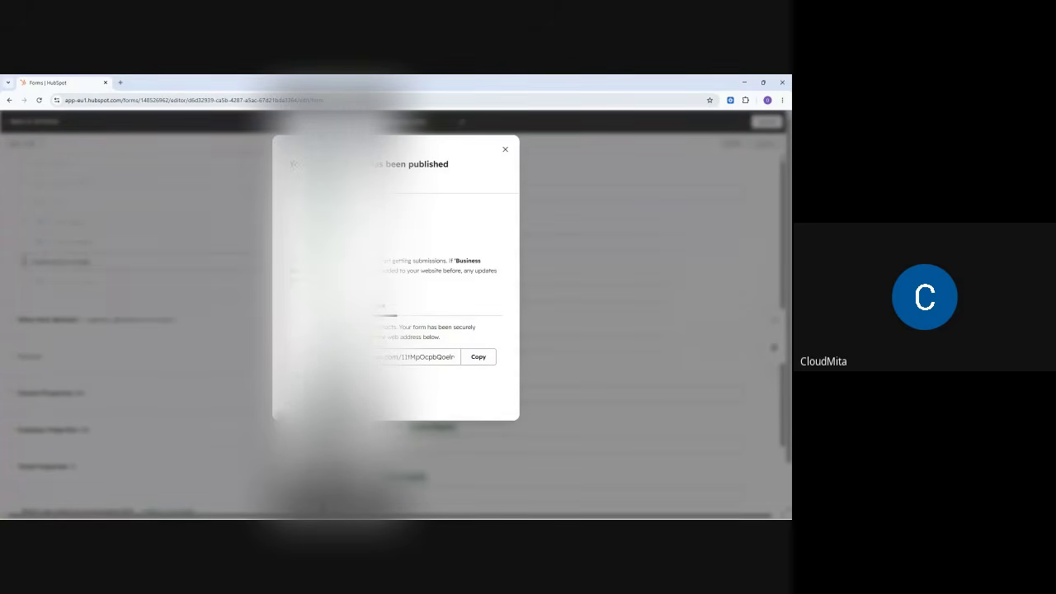
left_click(317, 306)
- Select the embed code snippet, then copy the form's shareable link
scroll(392, 384, "down", 3)
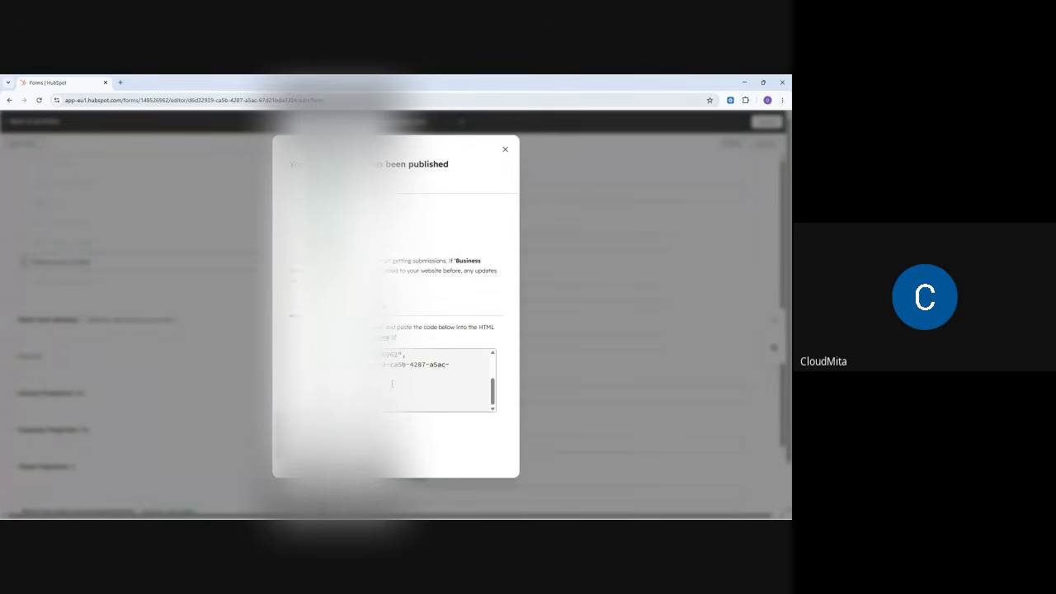
scroll(392, 380, "up", 3)
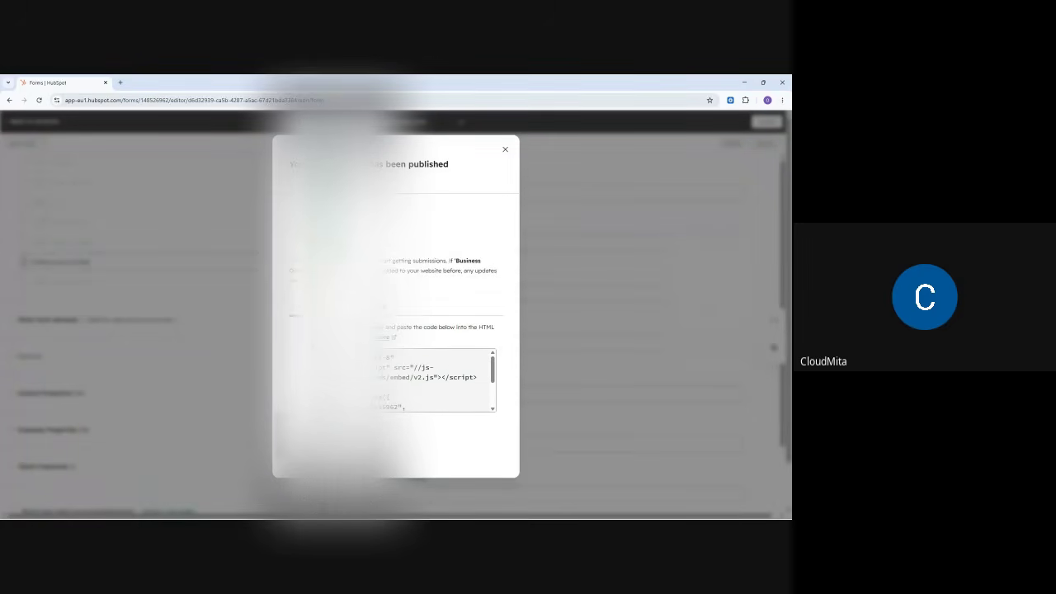
left_click(392, 380)
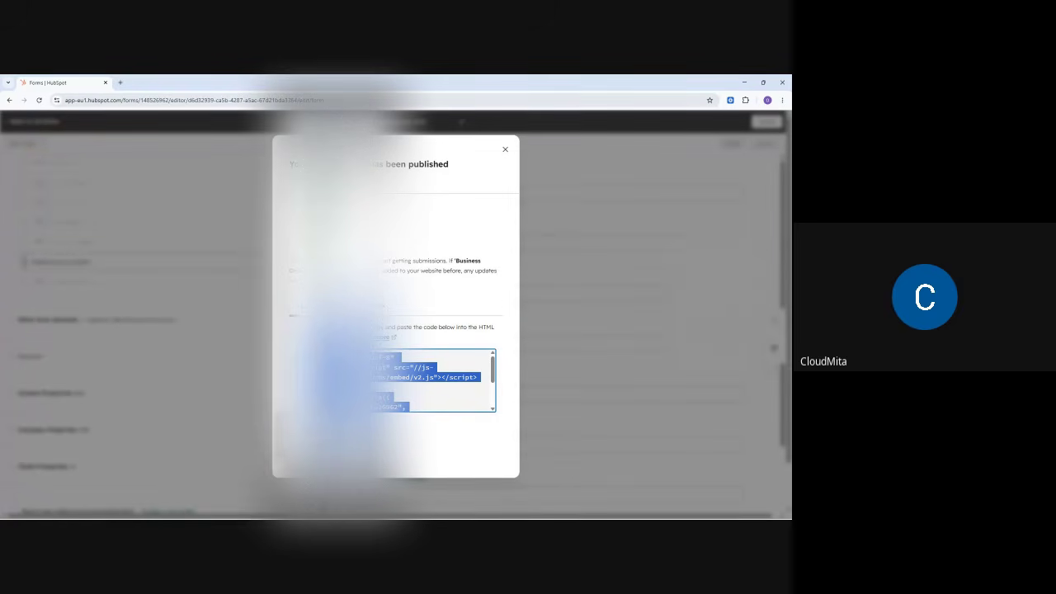
left_click(383, 305)
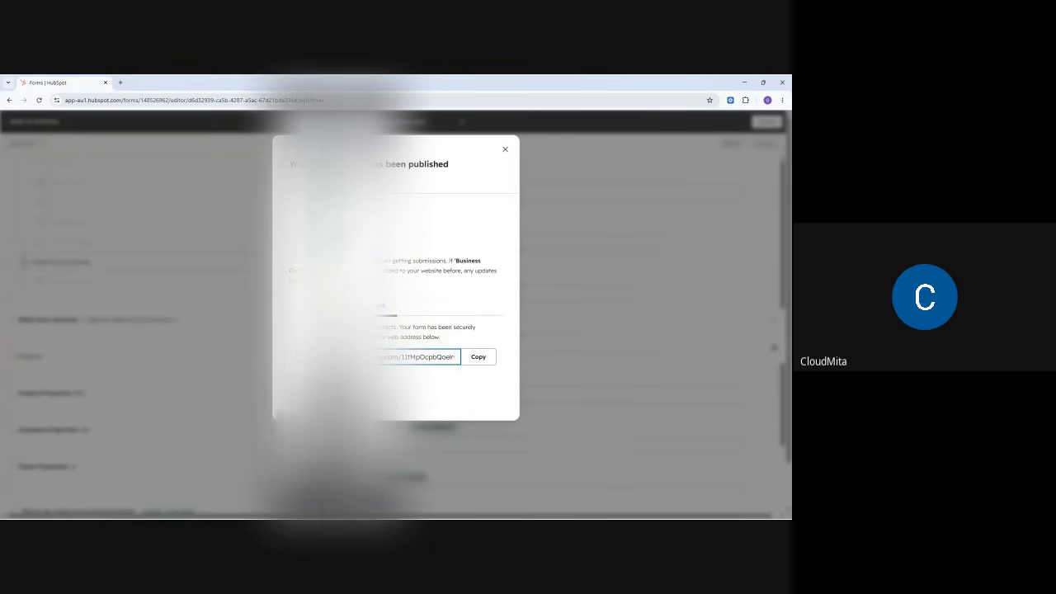
left_click(478, 360)
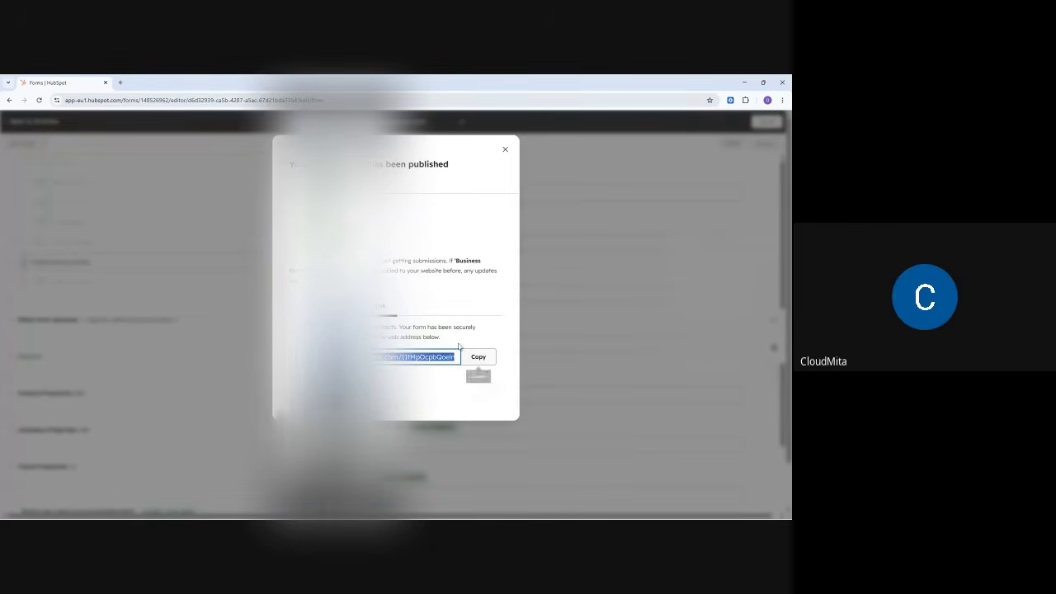
- Post the copied form link in the Google Meet call's chat
mouse_move(483, 511)
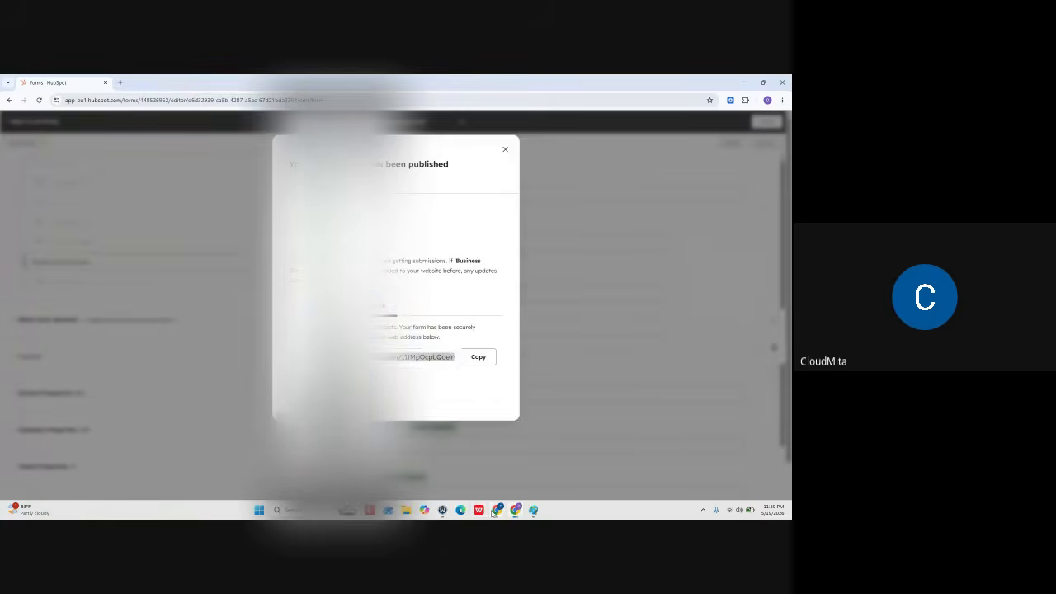
left_click(450, 462)
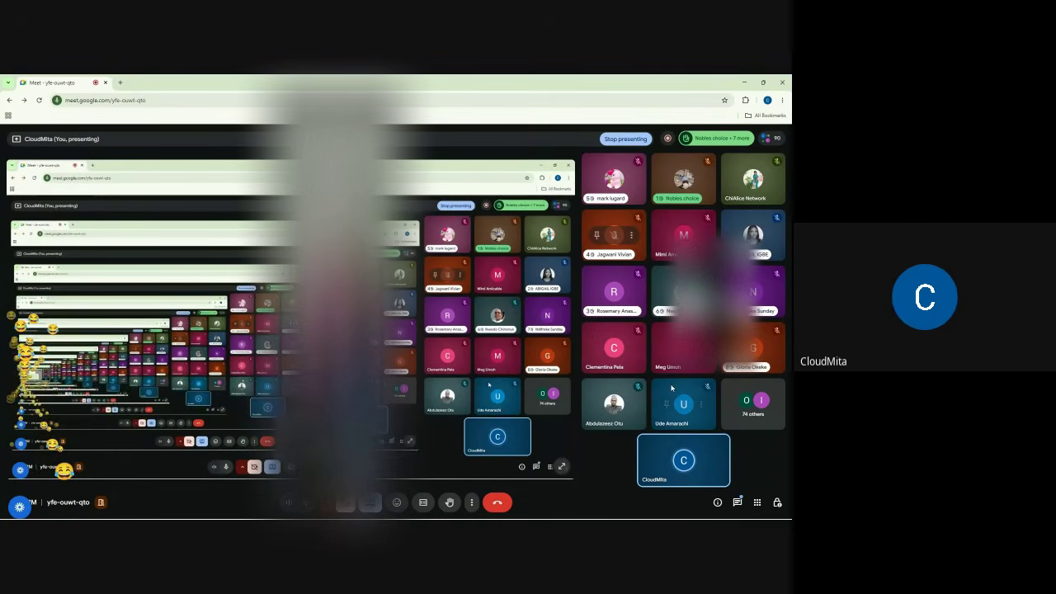
left_click(737, 502)
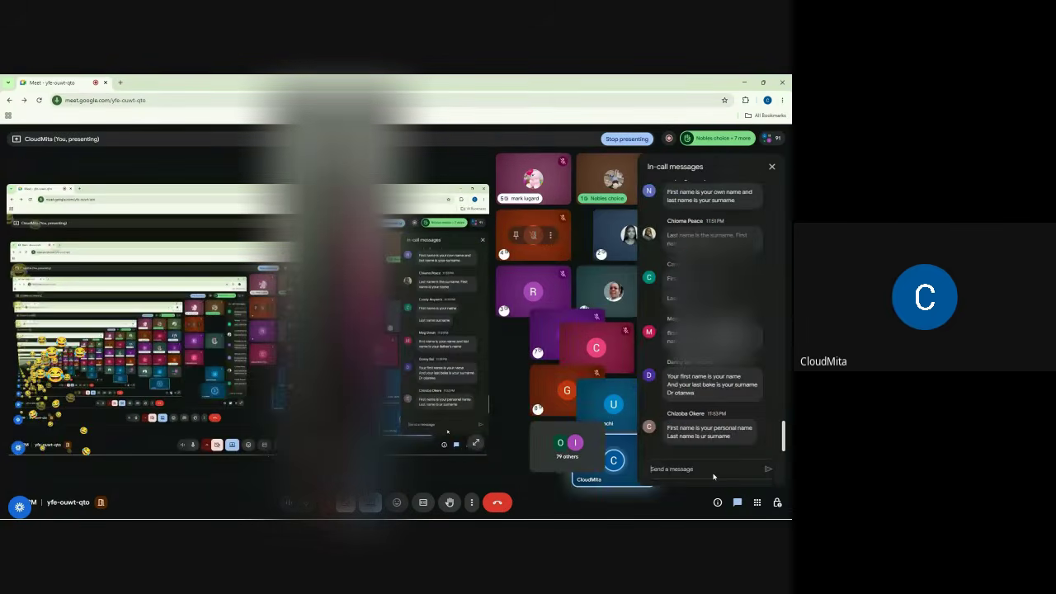
key("ctrl+v")
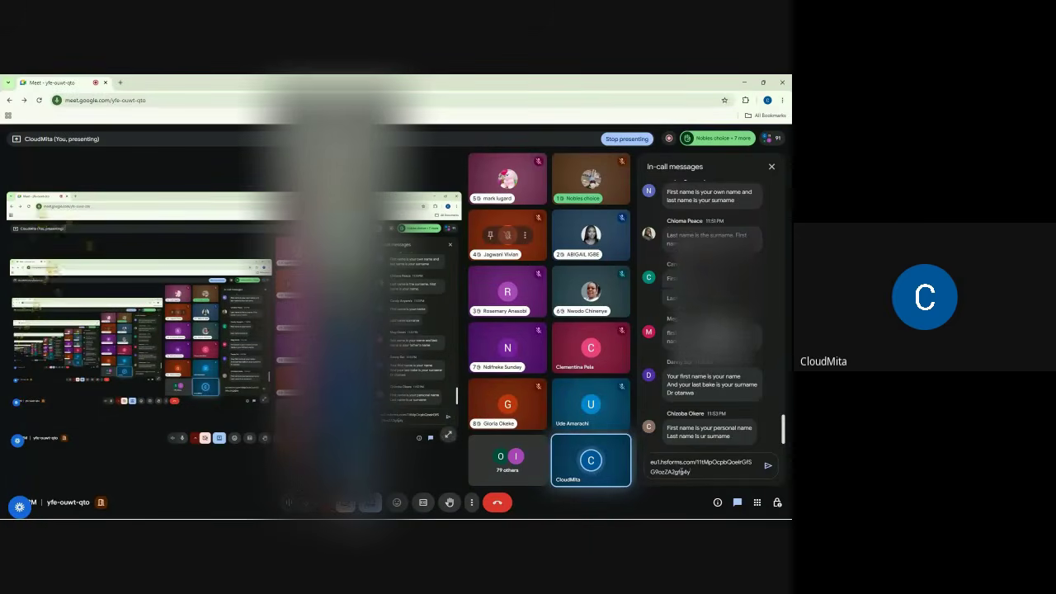
key("Return")
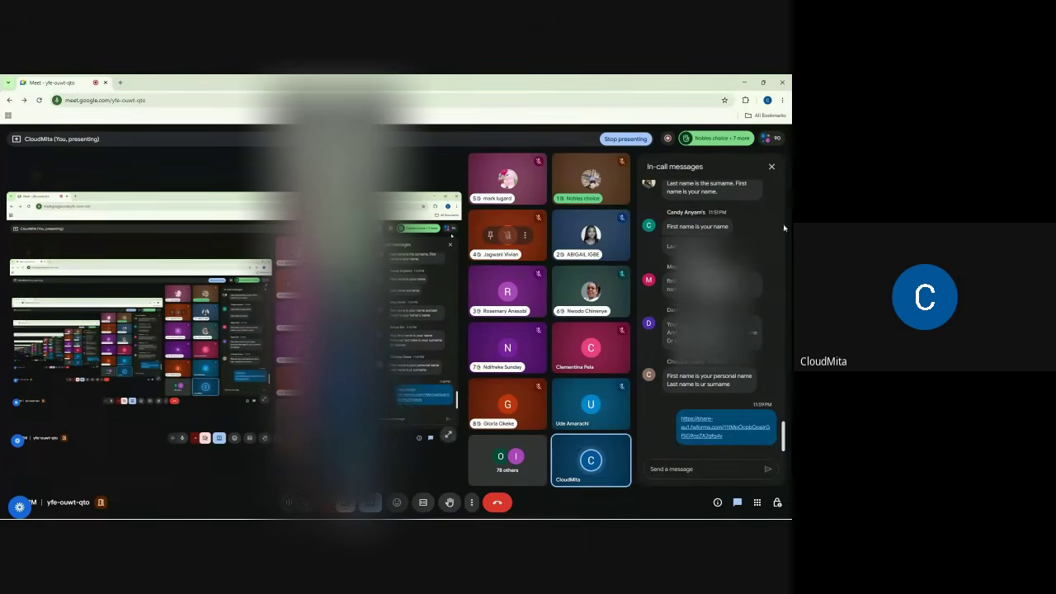
- In Host controls, turn off 'Let participants send messages'
left_click(777, 503)
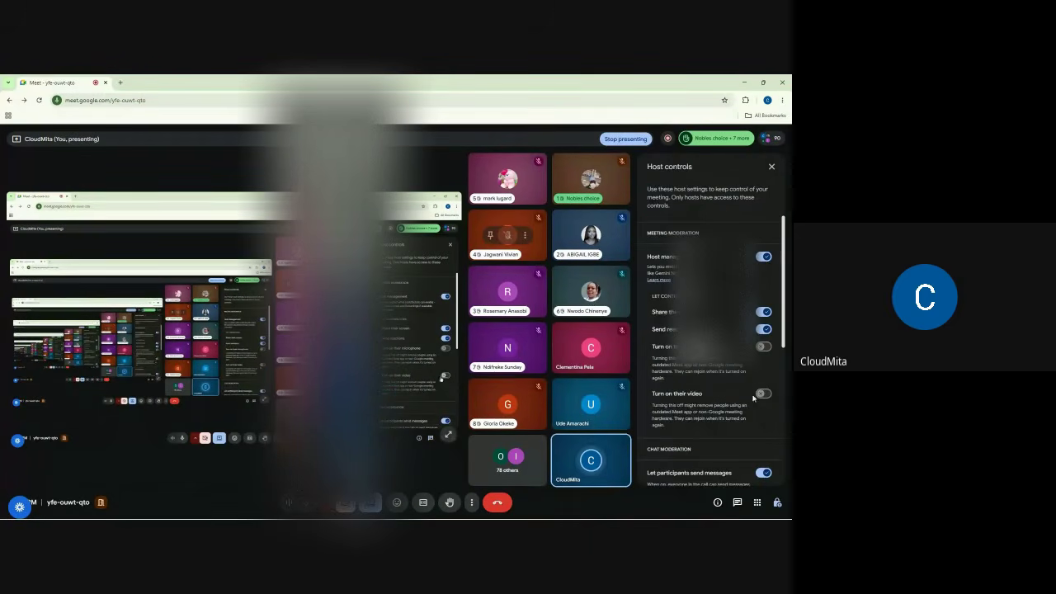
scroll(753, 393, "down", 3)
left_click(764, 308)
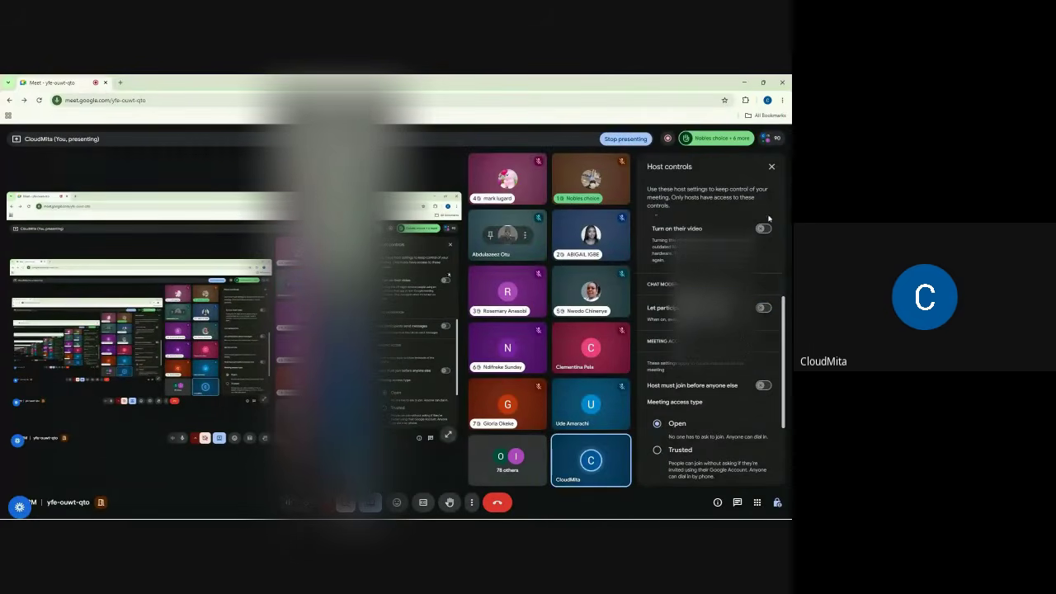
left_click(771, 170)
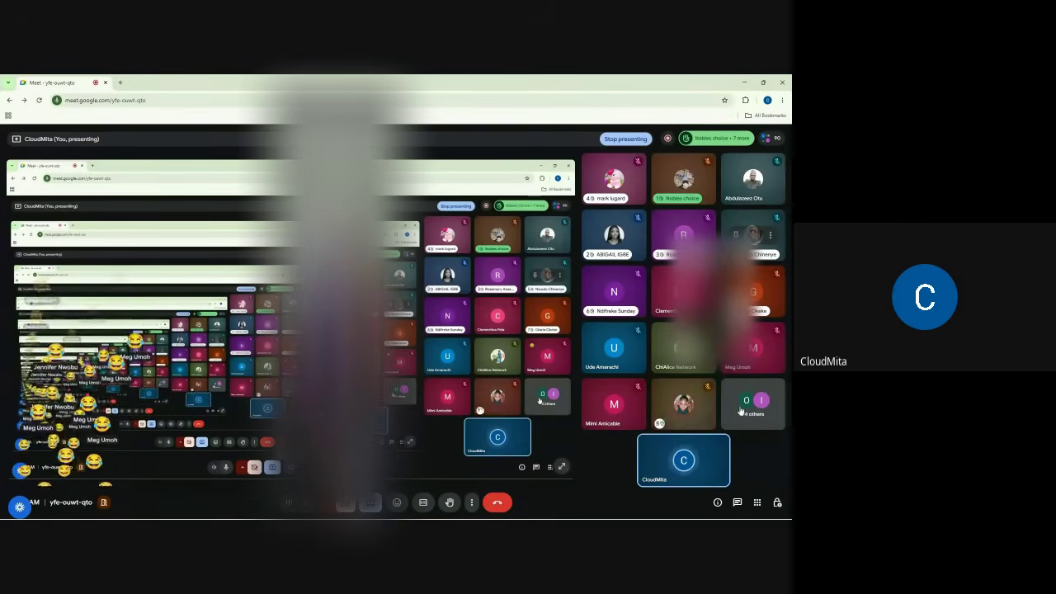
- Use 'Lower all' under Raised hands in the People panel, then close the panel
left_click(738, 503)
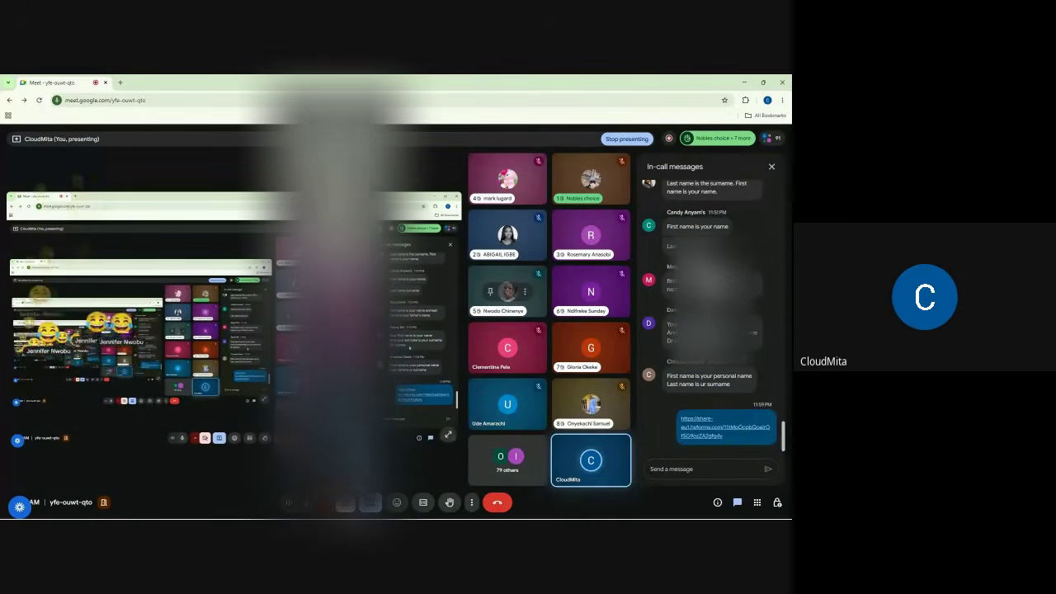
left_click(774, 139)
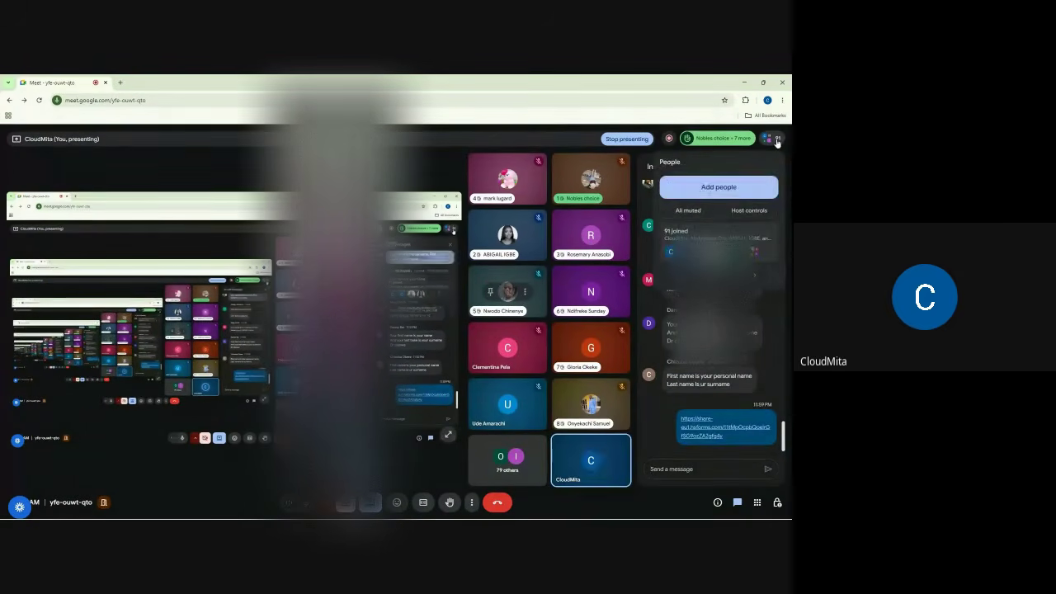
scroll(732, 213, "up", 5)
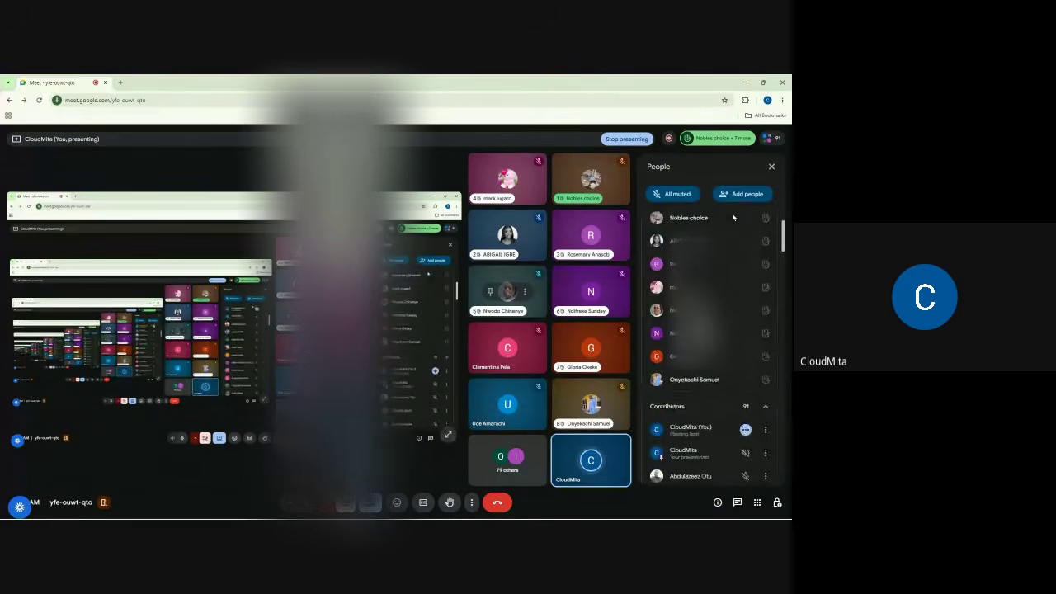
left_click(761, 279)
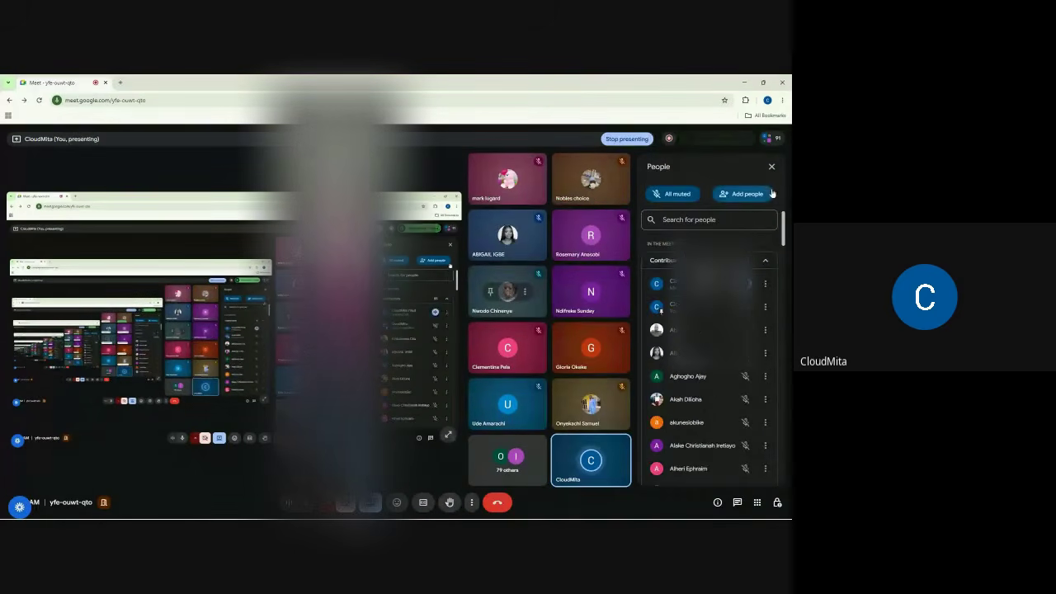
left_click(771, 167)
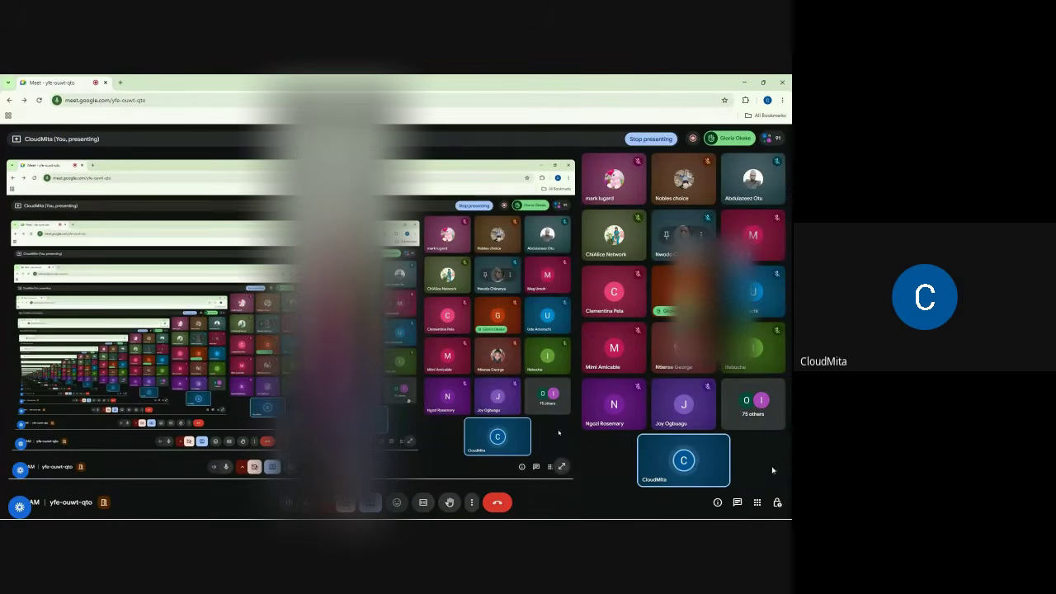
left_click(776, 503)
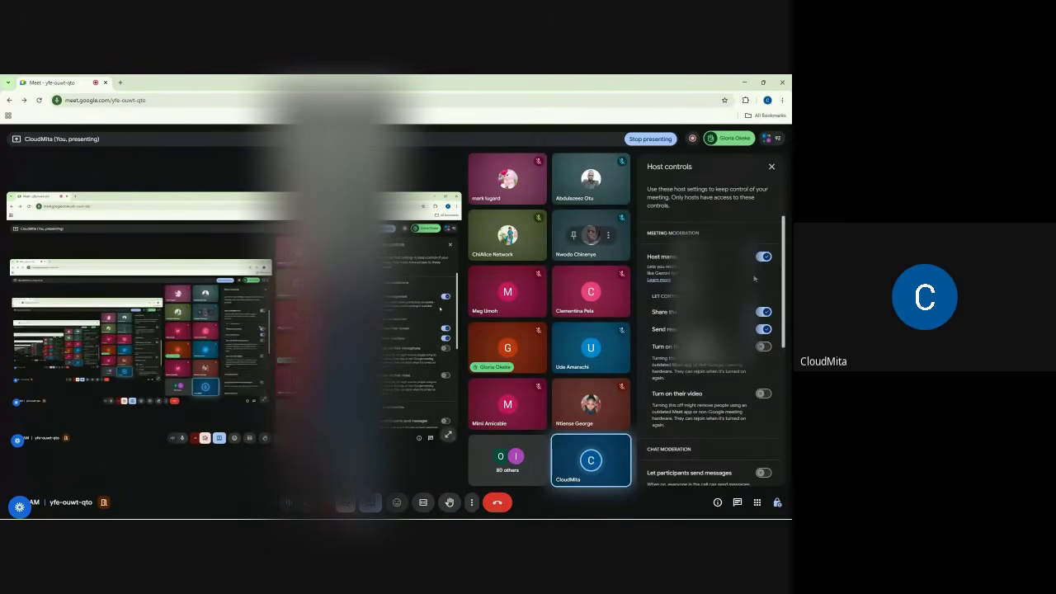
left_click(772, 166)
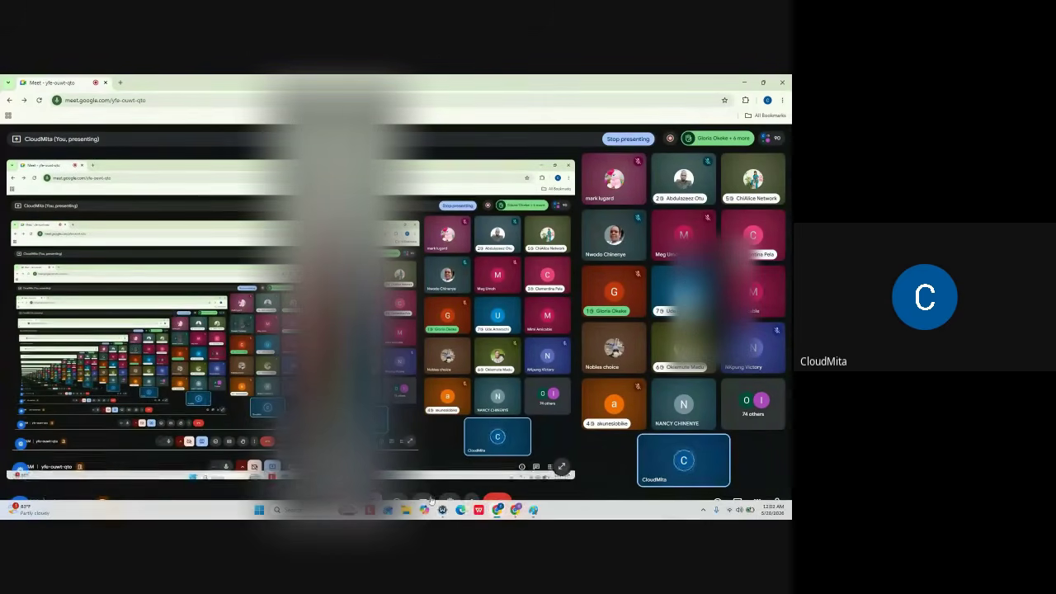
- Dismiss the form published dialog in HubSpot and go back to all forms
left_click(515, 509)
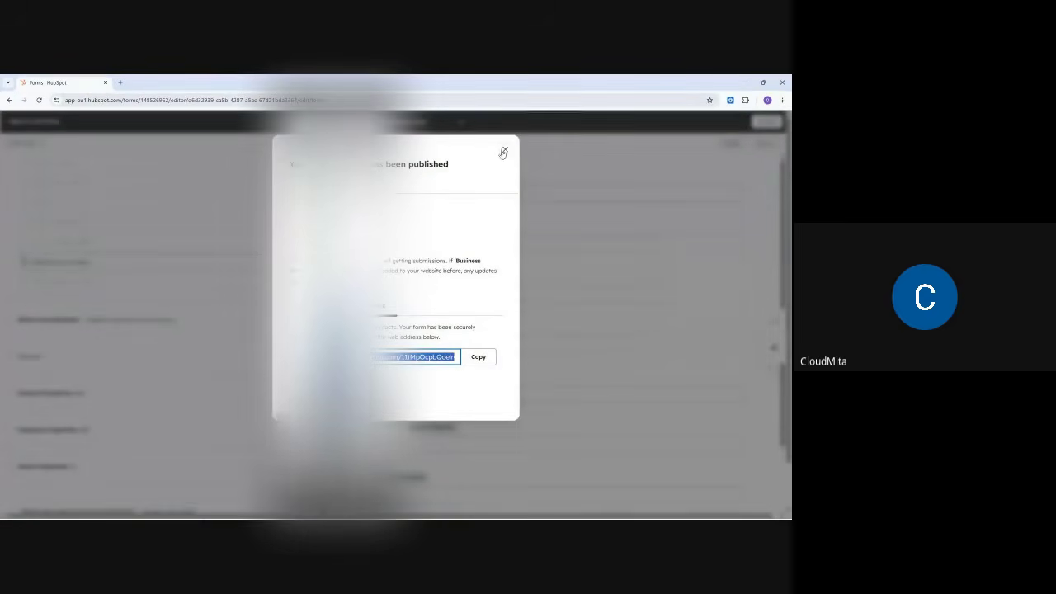
left_click(505, 150)
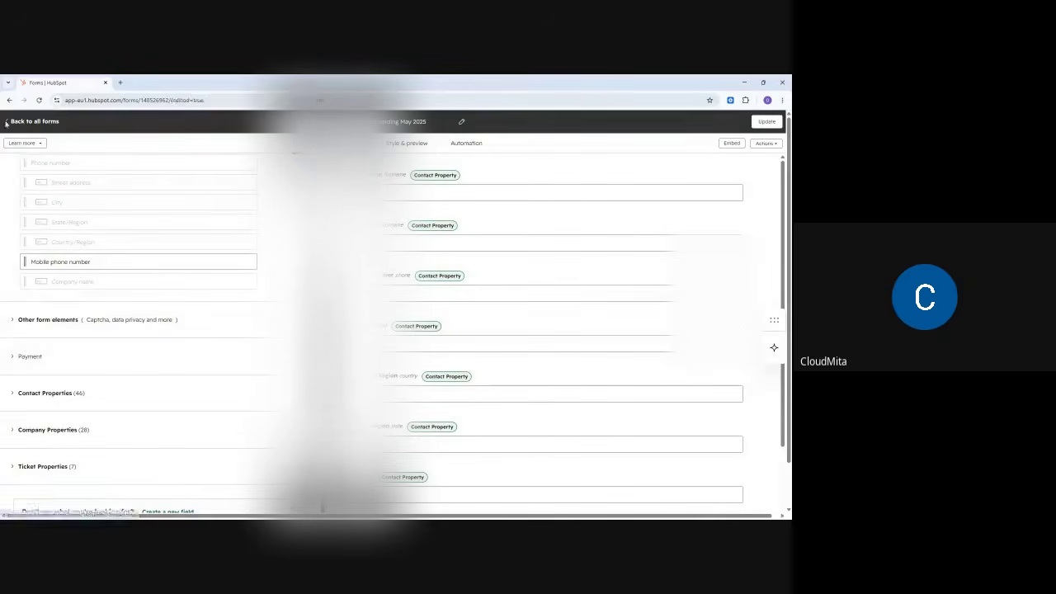
left_click(12, 124)
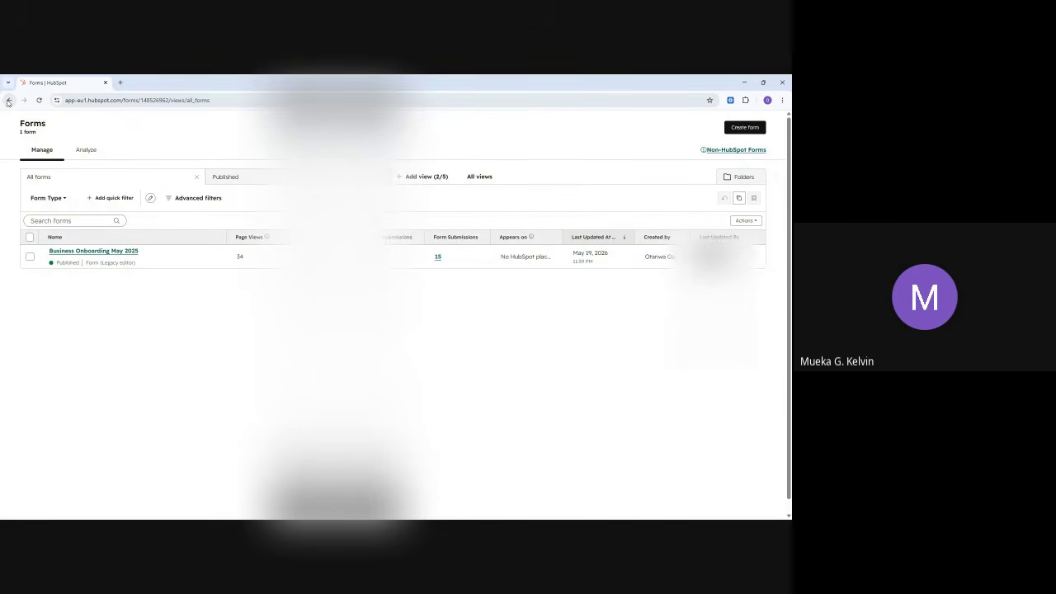
left_click(8, 101)
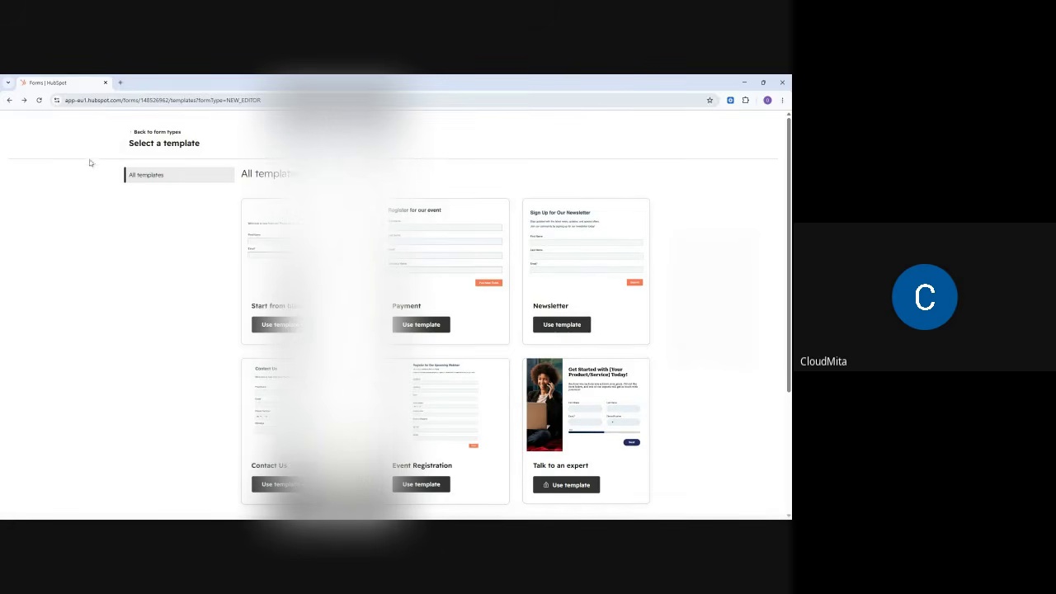
left_click(169, 133)
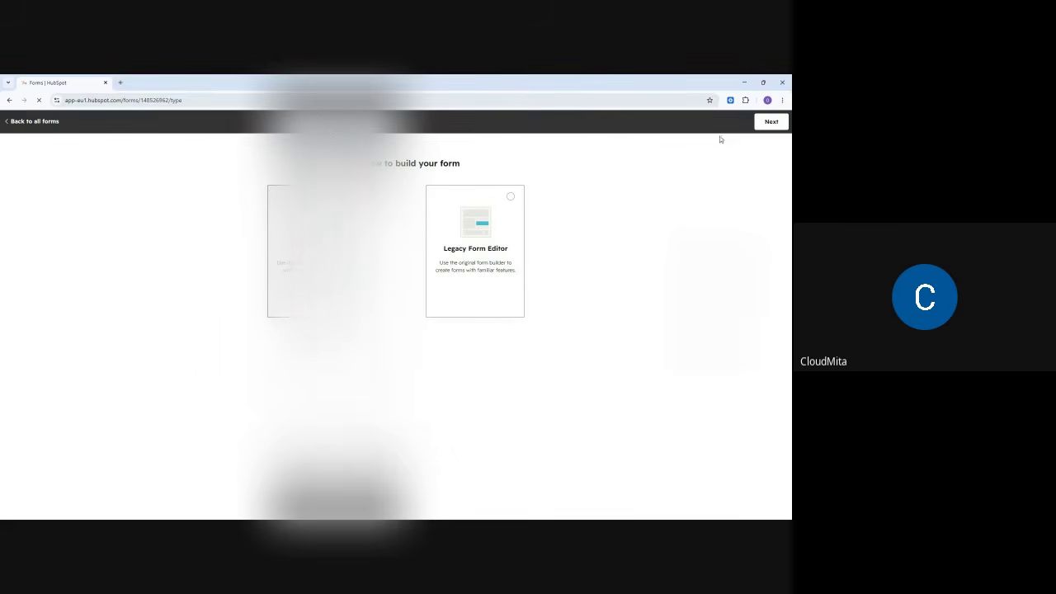
left_click(31, 123)
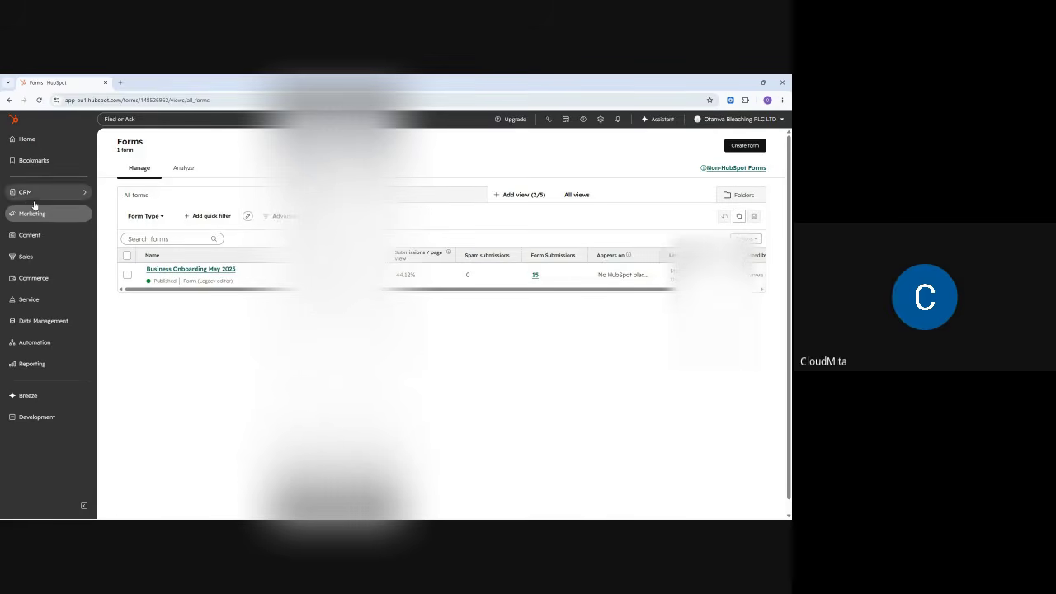
- Minimize the HubSpot window, restore it, and minimize it again to show the call
left_click(745, 82)
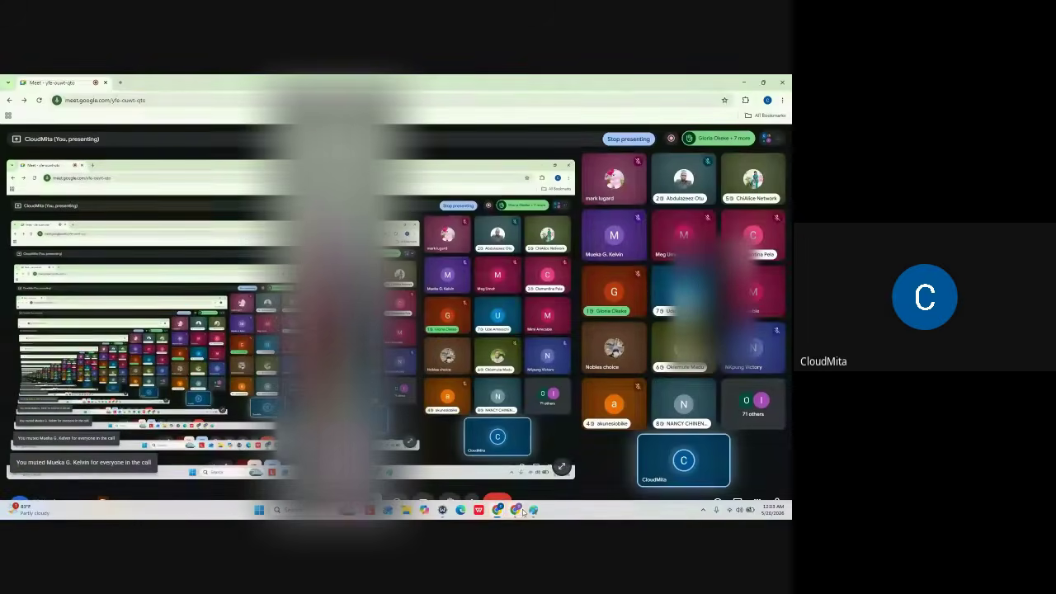
left_click(516, 510)
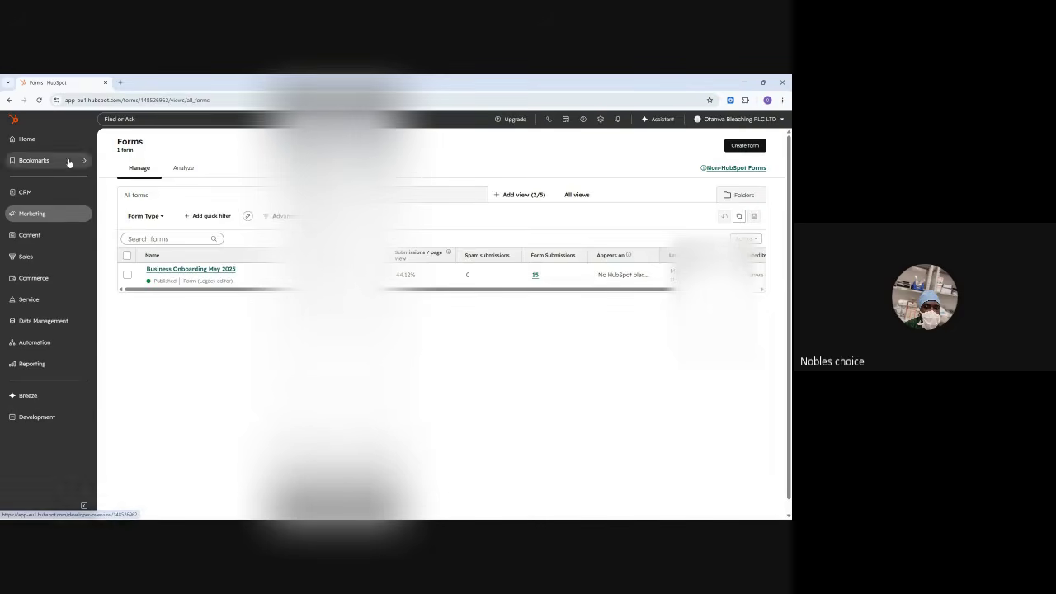
left_click(744, 82)
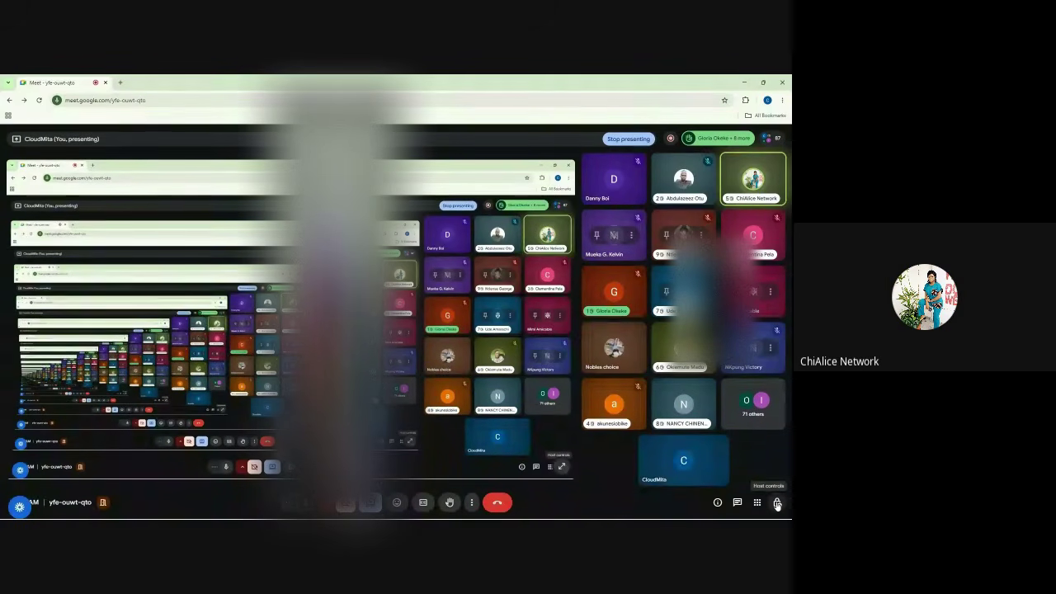
left_click(776, 503)
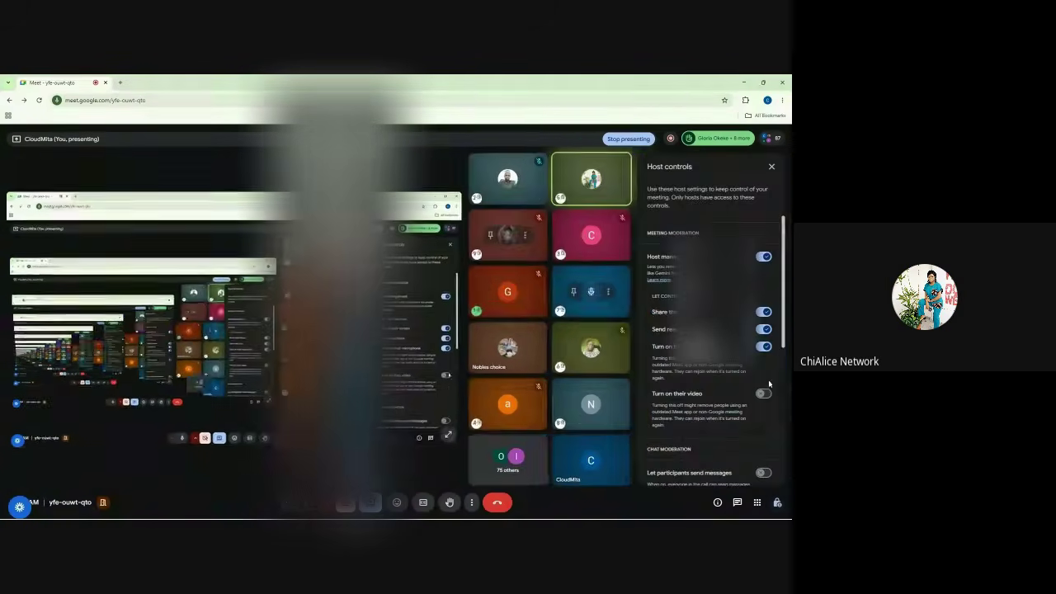
left_click(772, 167)
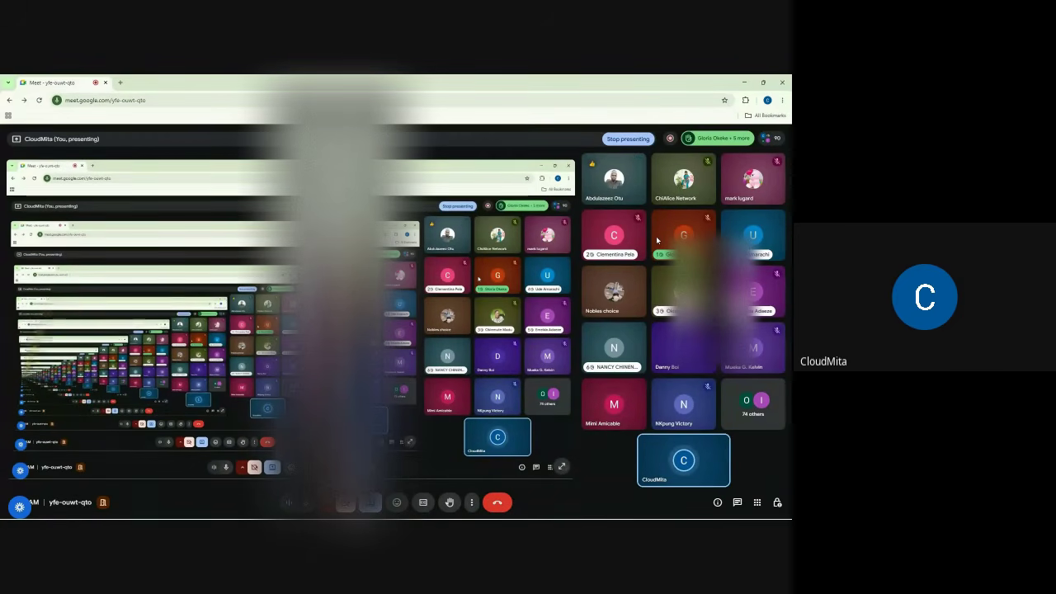
- Mute two participant tiles for everyone, confirming Mute for each
mouse_move(605, 185)
mouse_move(614, 241)
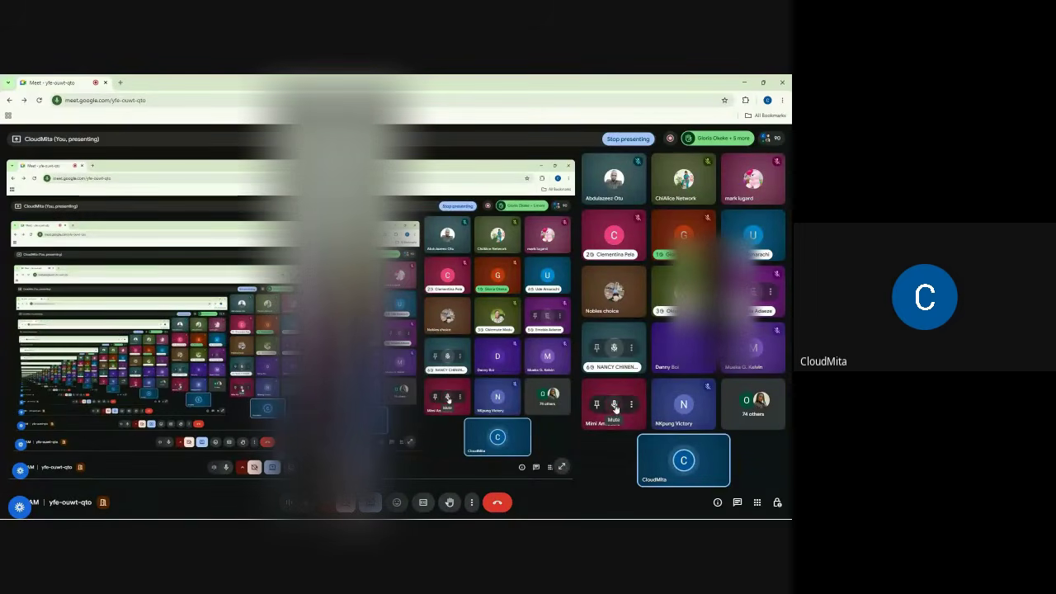
left_click(614, 404)
left_click(453, 338)
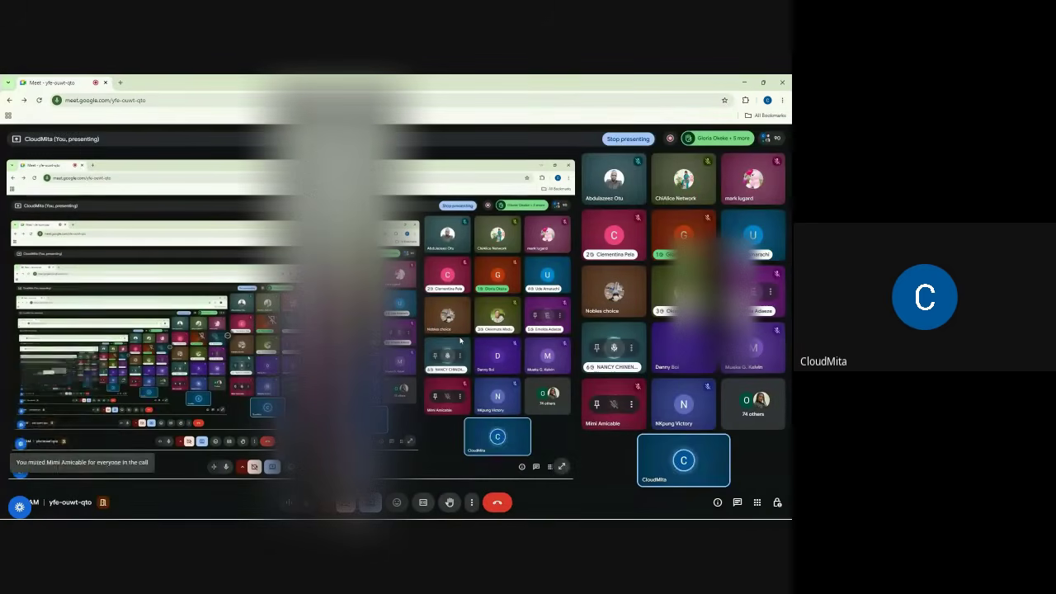
left_click(614, 348)
left_click(455, 342)
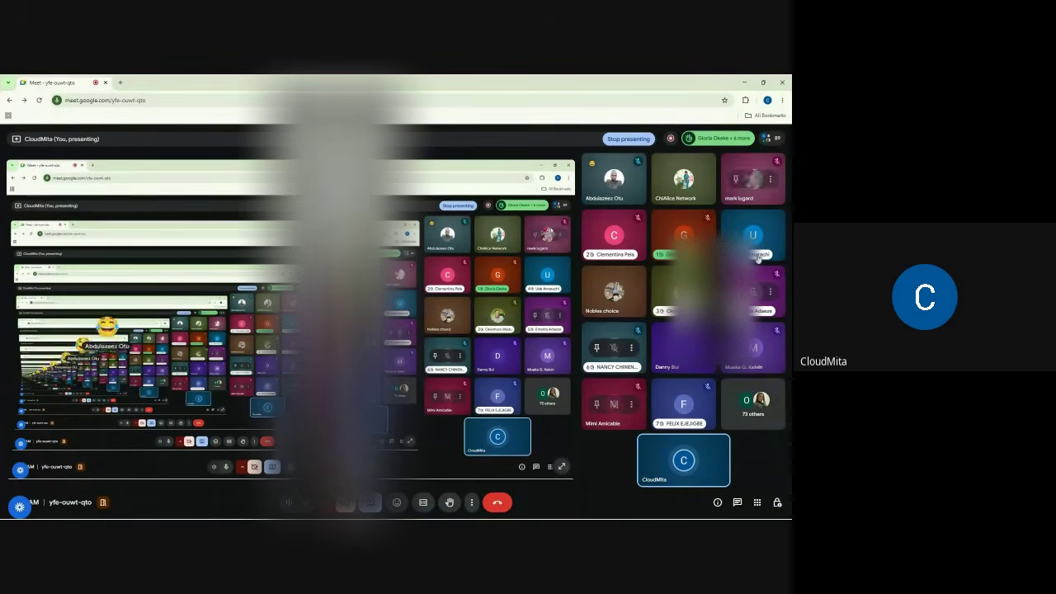
- Switch off 'Turn on their microphone' in Host controls, then return to the HubSpot window
left_click(777, 505)
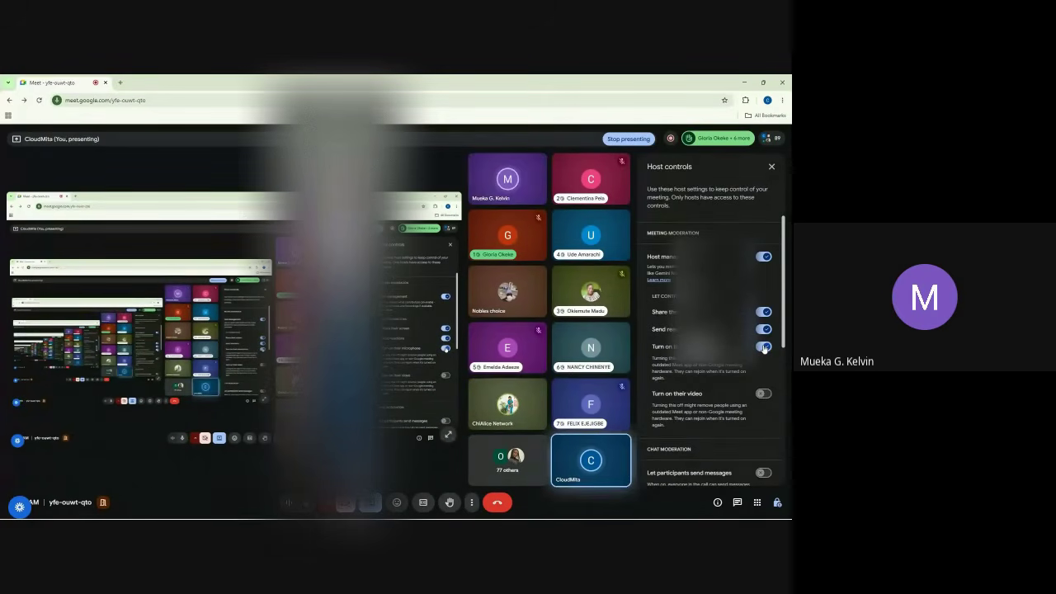
left_click(764, 348)
left_click(771, 167)
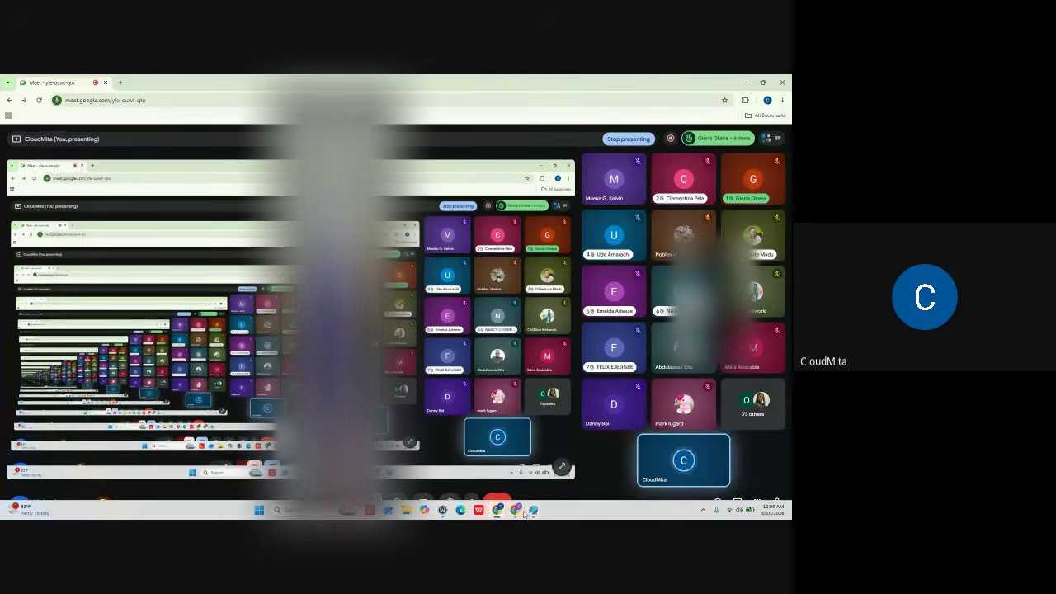
key("alt+Tab")
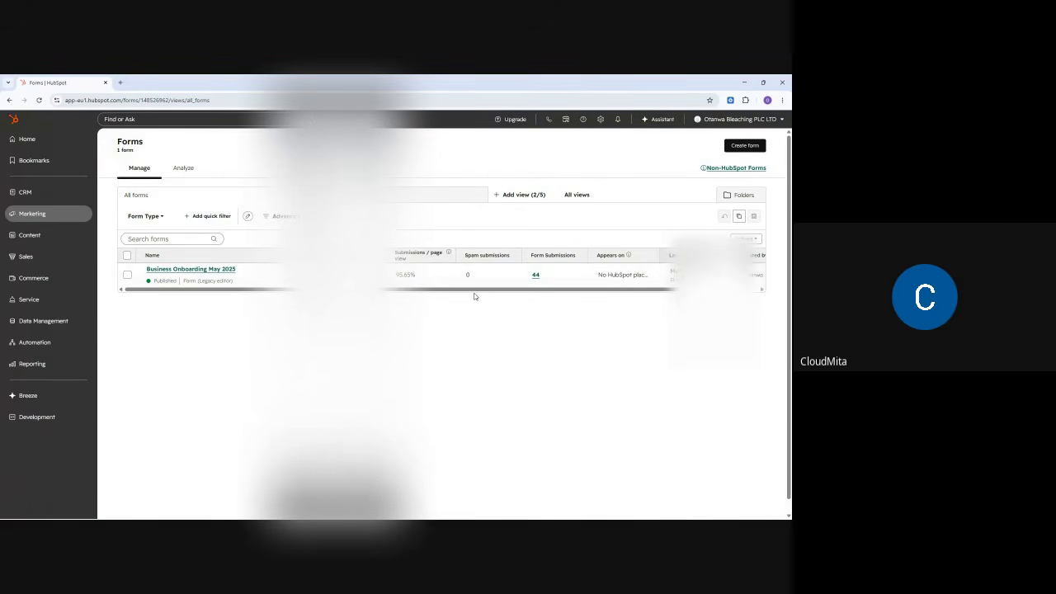
mouse_move(475, 289)
left_mouse_down()
mouse_move(561, 291)
mouse_move(463, 291)
left_mouse_up()
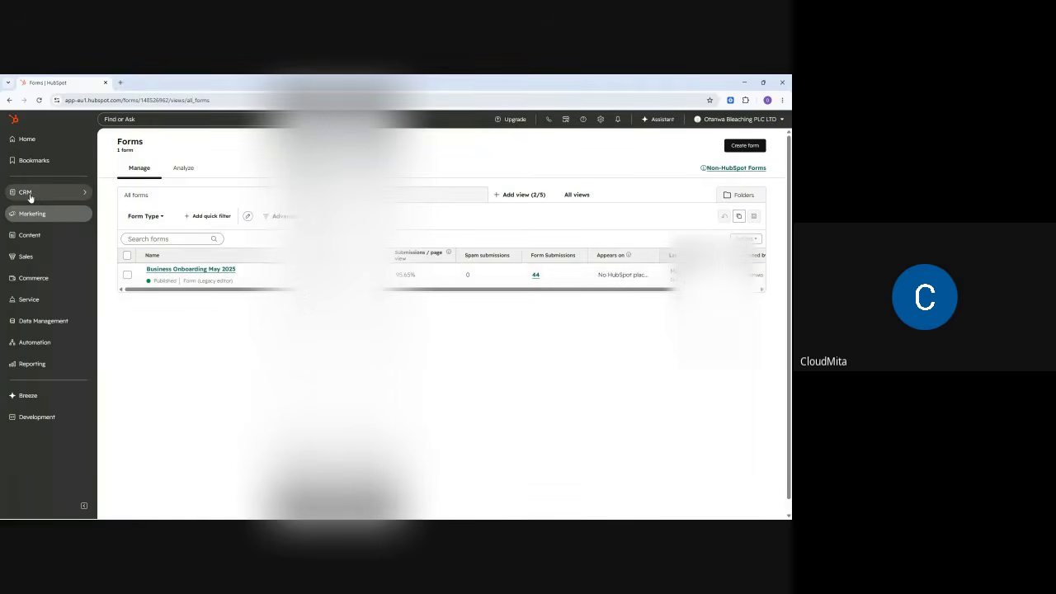
mouse_move(30, 196)
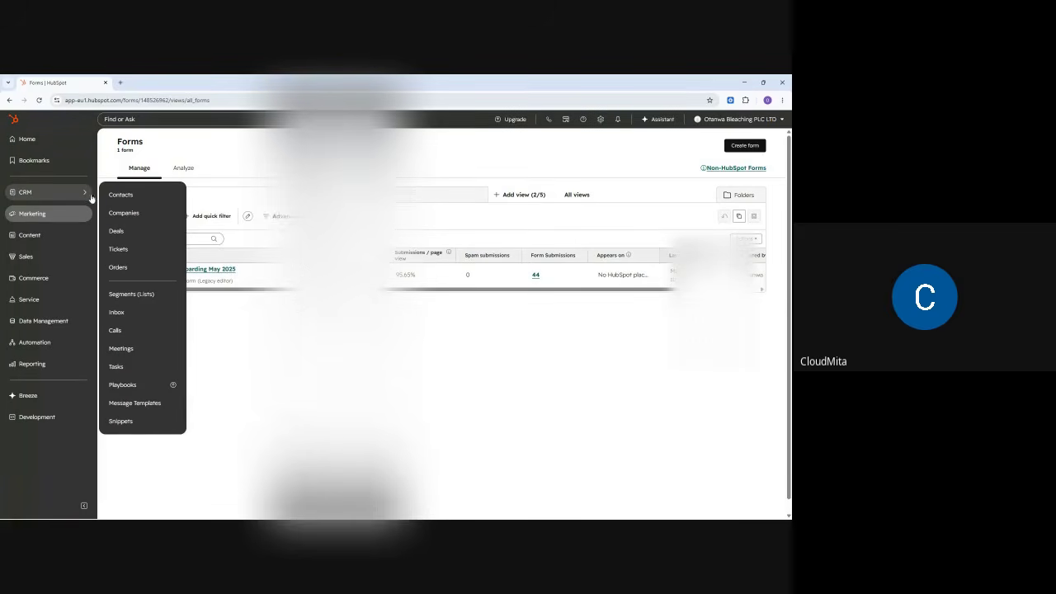
- Open CRM Contacts and scroll through the table of 49 contacts
left_click(114, 195)
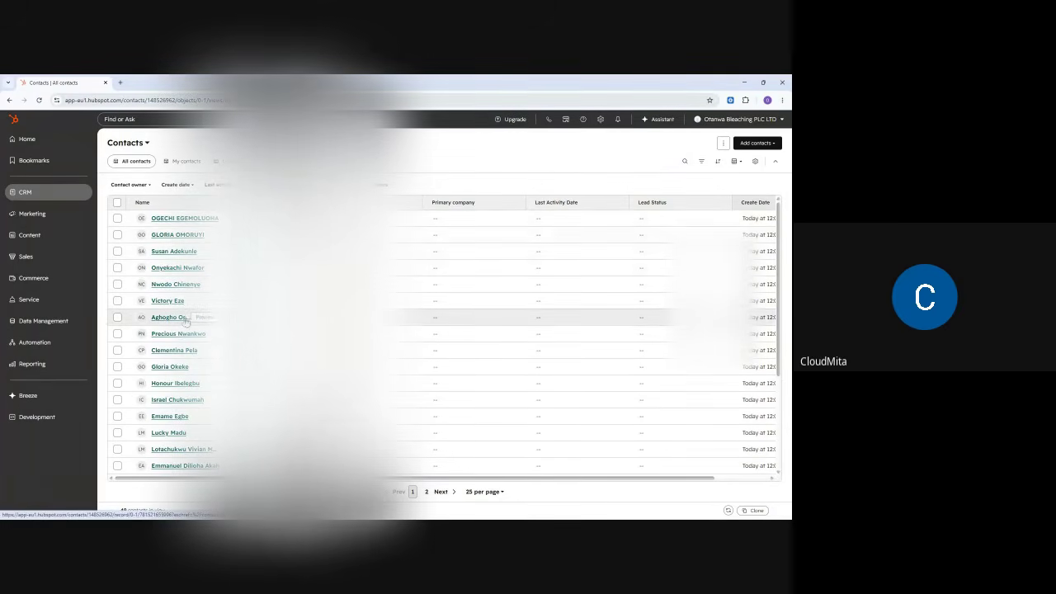
scroll(190, 330, "down", 3)
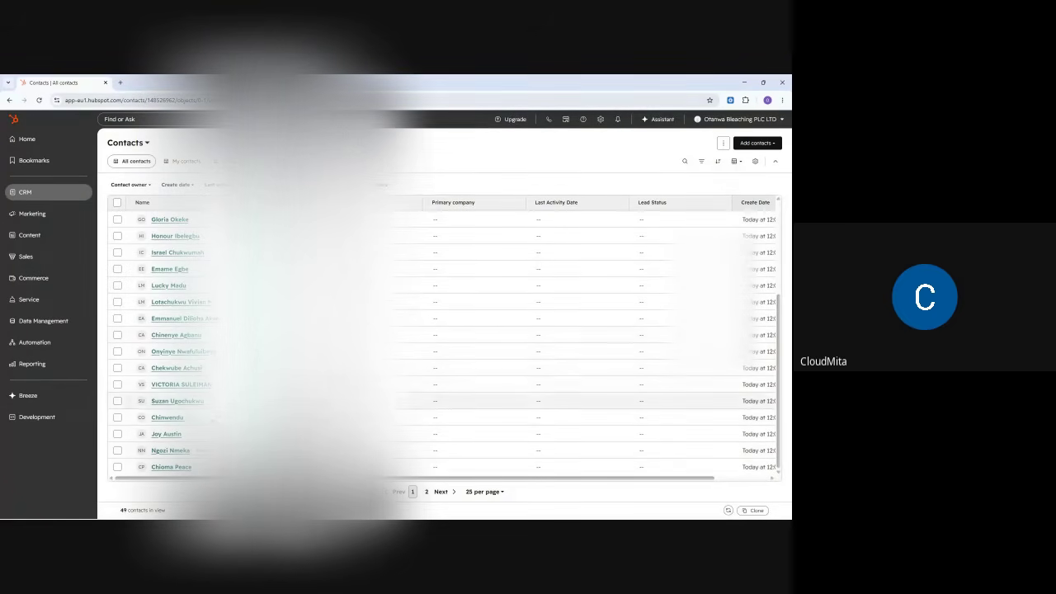
left_click_drag(379, 479, 275, 481)
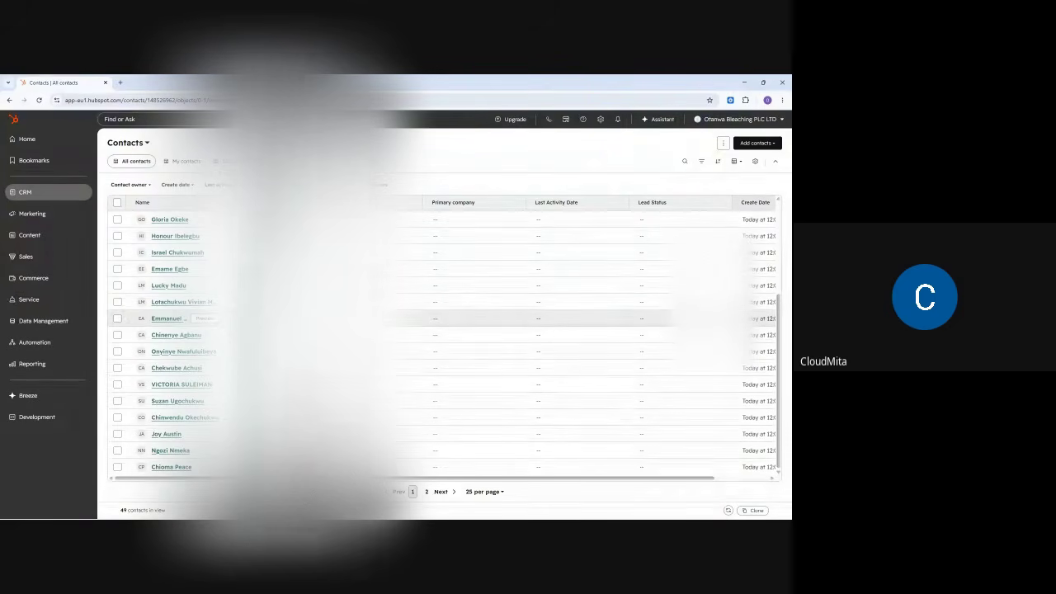
scroll(446, 330, "up", 2)
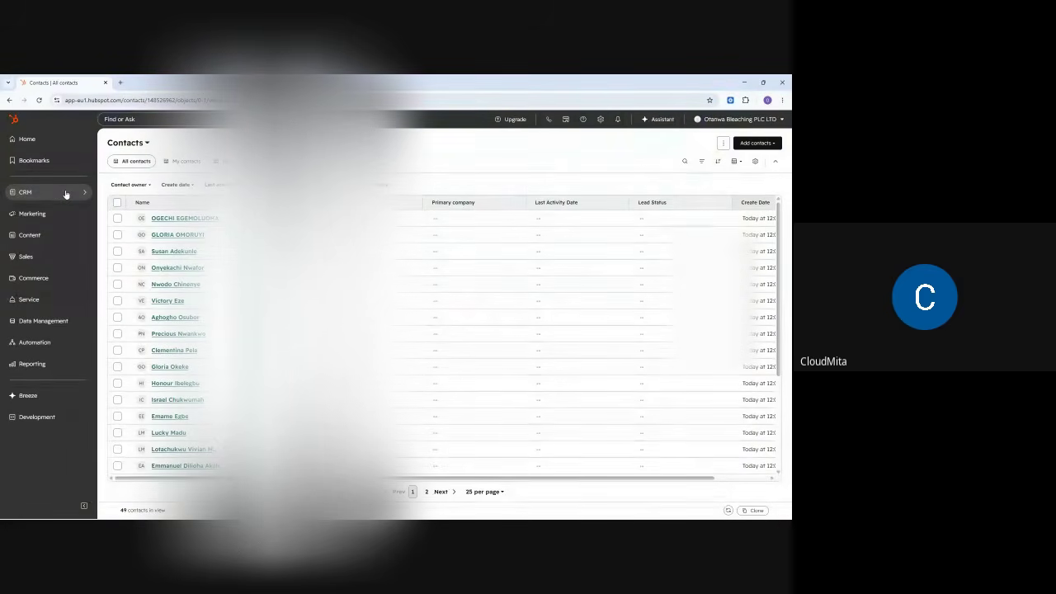
- Go to CRM > Segments (Lists), which shows 0 segments
mouse_move(66, 193)
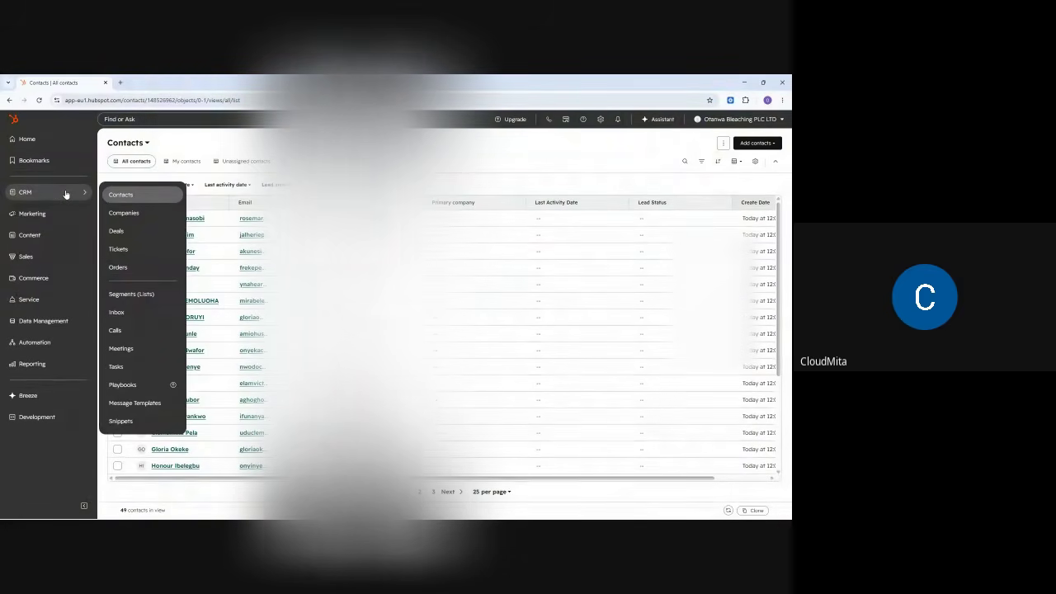
left_click(138, 297)
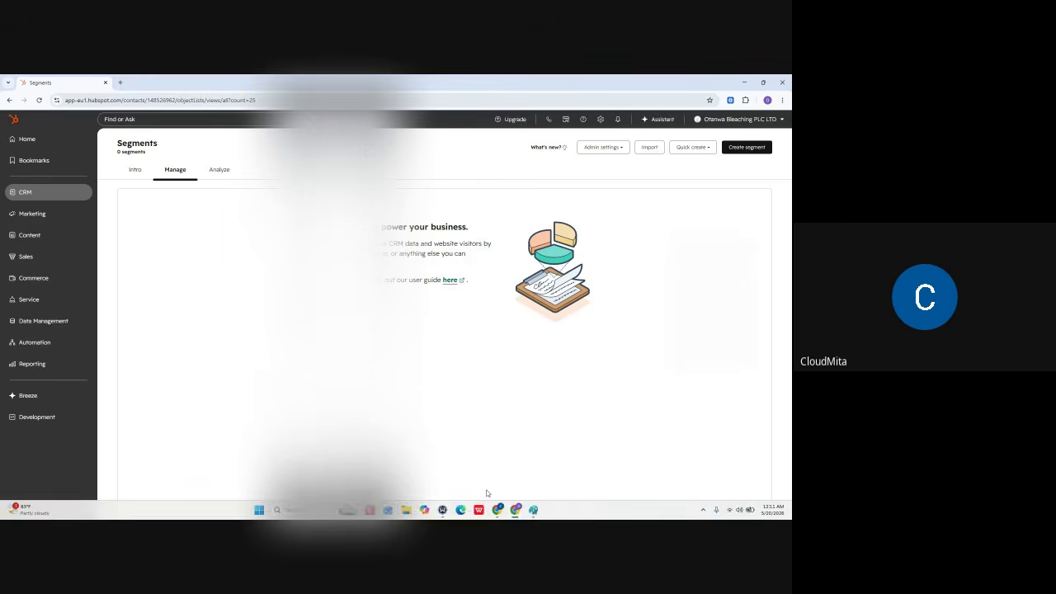
- Clear the CRM sketch from the Paint canvas and choose the plain brush
left_click(534, 511)
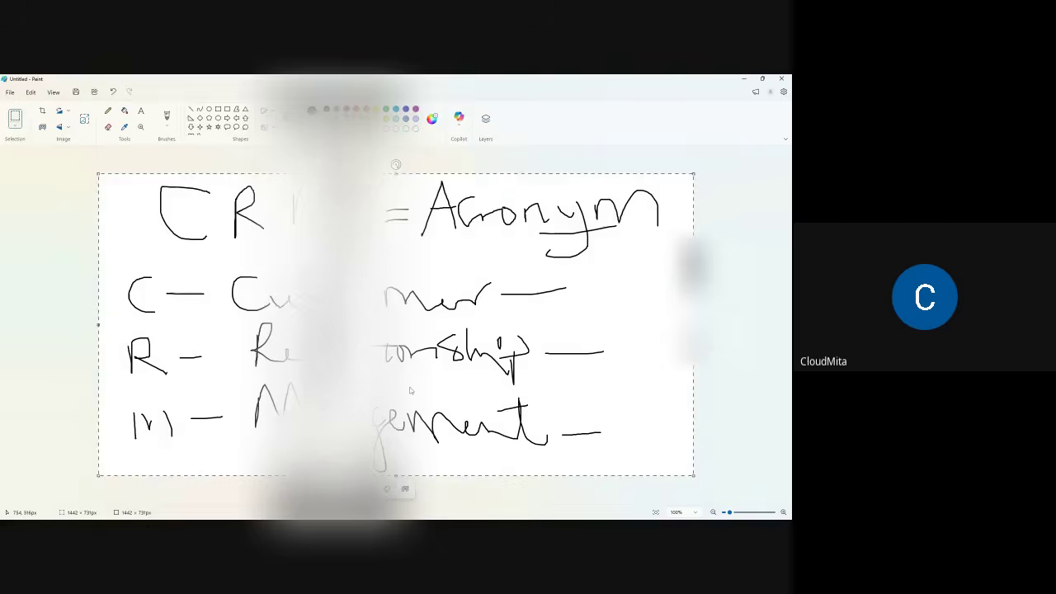
key("Delete")
left_click(107, 111)
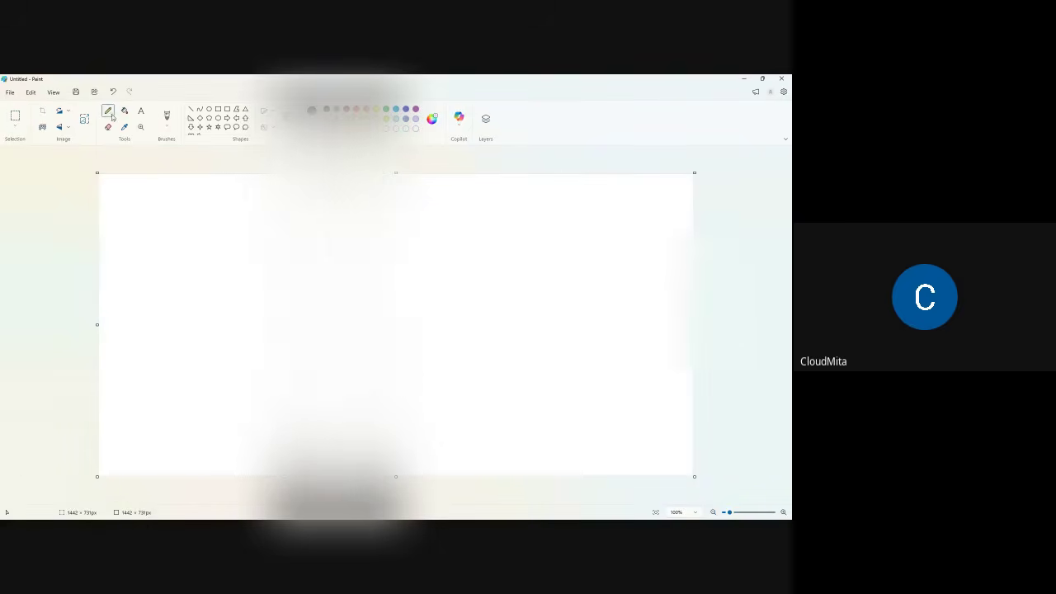
left_click(166, 125)
left_click(230, 144)
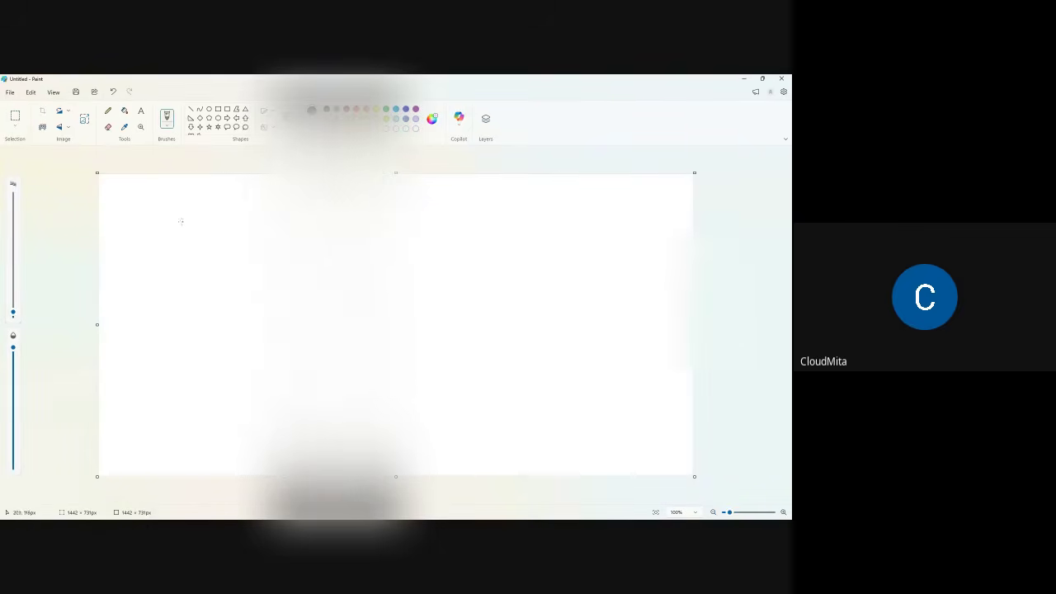
- Draw box A at the upper left and box B at the upper right
mouse_move(149, 198)
left_mouse_down()
mouse_move(149, 224)
mouse_move(199, 229)
left_mouse_up()
mouse_move(150, 195)
left_mouse_down()
mouse_move(204, 208)
mouse_move(203, 230)
mouse_move(172, 225)
mouse_move(181, 227)
left_mouse_up()
left_click_drag(569, 192, 566, 231)
mouse_move(569, 192)
left_mouse_down()
mouse_move(640, 188)
mouse_move(641, 239)
mouse_move(564, 233)
mouse_move(585, 227)
mouse_move(591, 212)
mouse_move(588, 228)
left_mouse_up()
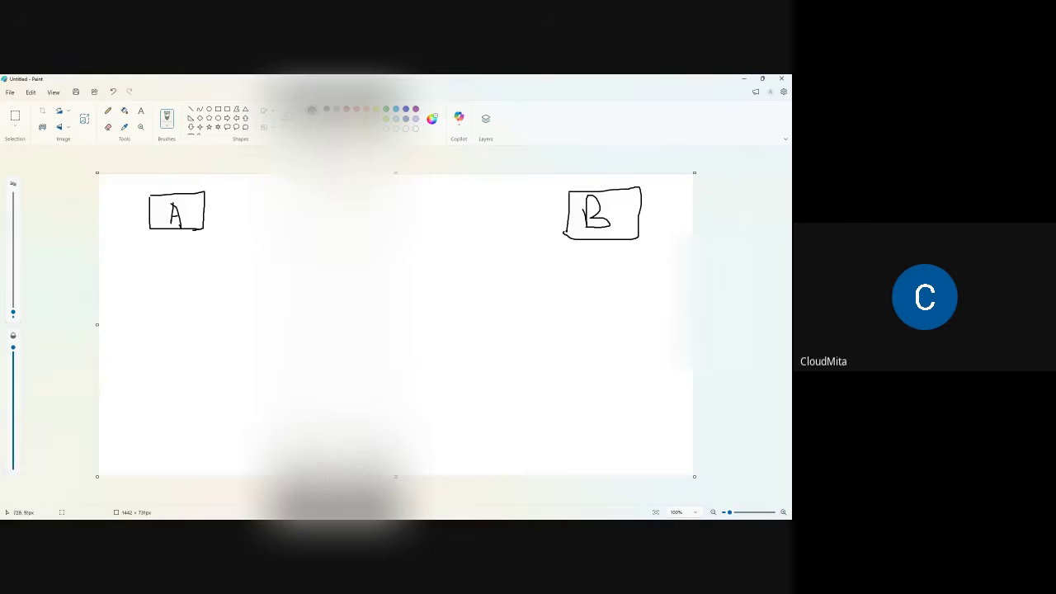
- Handwrite and underline a heading between boxes A and B, then draw list lines under box A
mouse_move(299, 198)
left_mouse_down()
mouse_move(318, 215)
mouse_move(415, 226)
mouse_move(421, 217)
mouse_move(448, 233)
mouse_move(462, 230)
mouse_move(463, 206)
mouse_move(466, 228)
mouse_move(472, 215)
mouse_move(490, 225)
left_mouse_up()
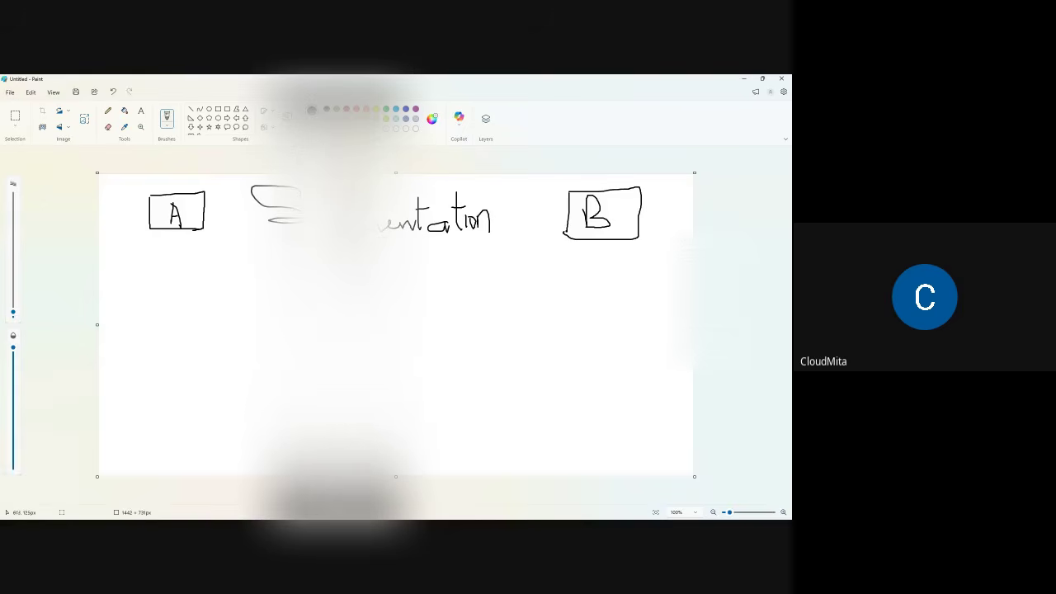
left_click_drag(401, 238, 499, 235)
mouse_move(158, 251)
left_mouse_down()
mouse_move(198, 251)
mouse_move(198, 266)
mouse_move(169, 287)
mouse_move(198, 287)
mouse_move(192, 304)
mouse_move(211, 321)
mouse_move(165, 339)
mouse_move(200, 340)
left_mouse_up()
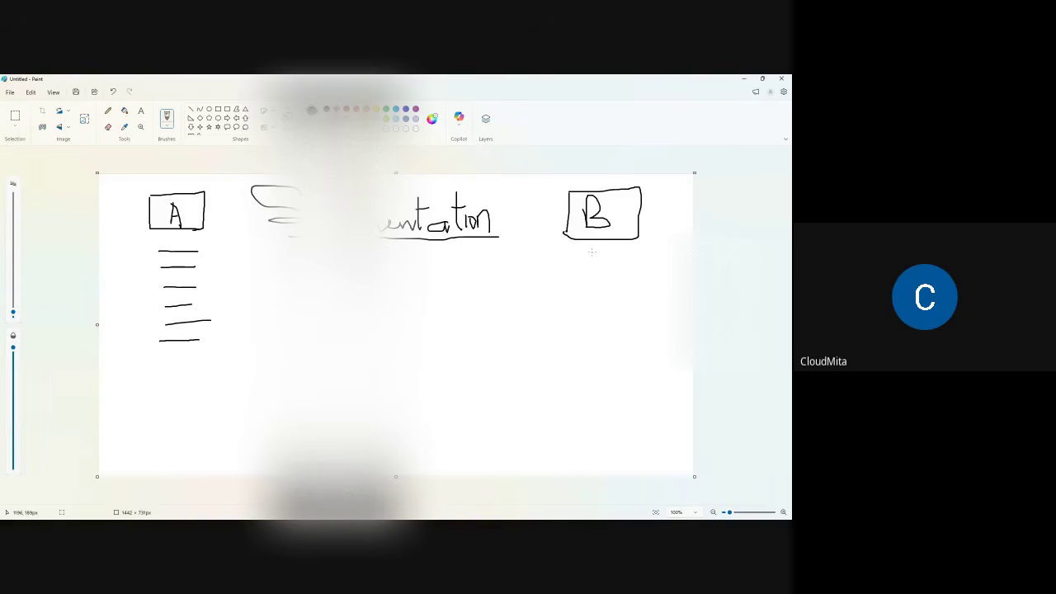
- Draw a list line under box B and tall column outlines around A and B
left_click_drag(591, 250, 631, 247)
mouse_move(141, 192)
left_mouse_down()
mouse_move(139, 385)
mouse_move(152, 393)
mouse_move(231, 368)
mouse_move(239, 186)
left_mouse_up()
mouse_move(561, 180)
left_mouse_down()
mouse_move(557, 393)
mouse_move(644, 405)
left_mouse_up()
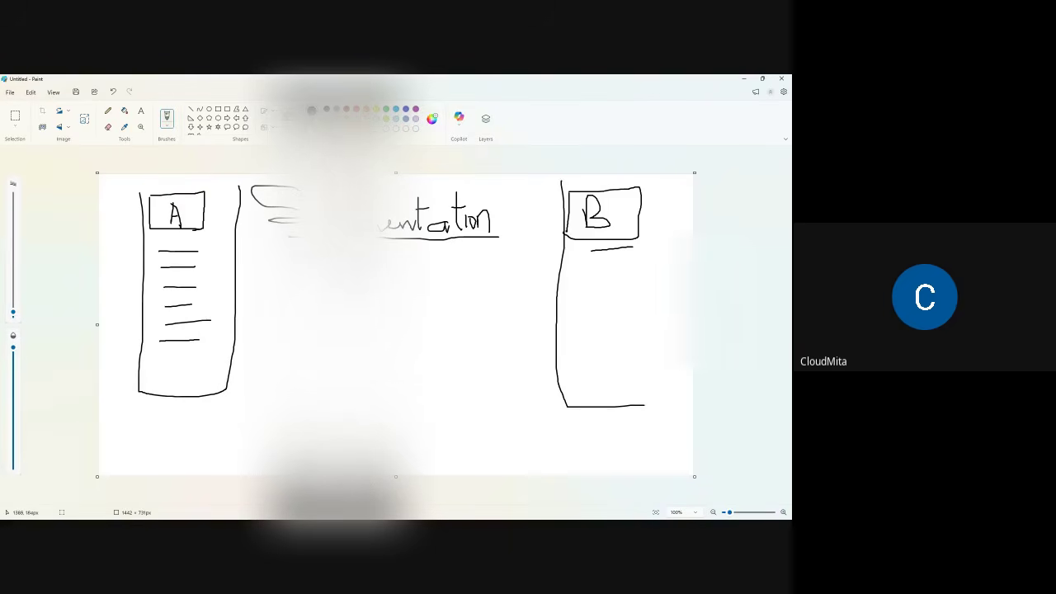
left_click_drag(662, 184, 649, 407)
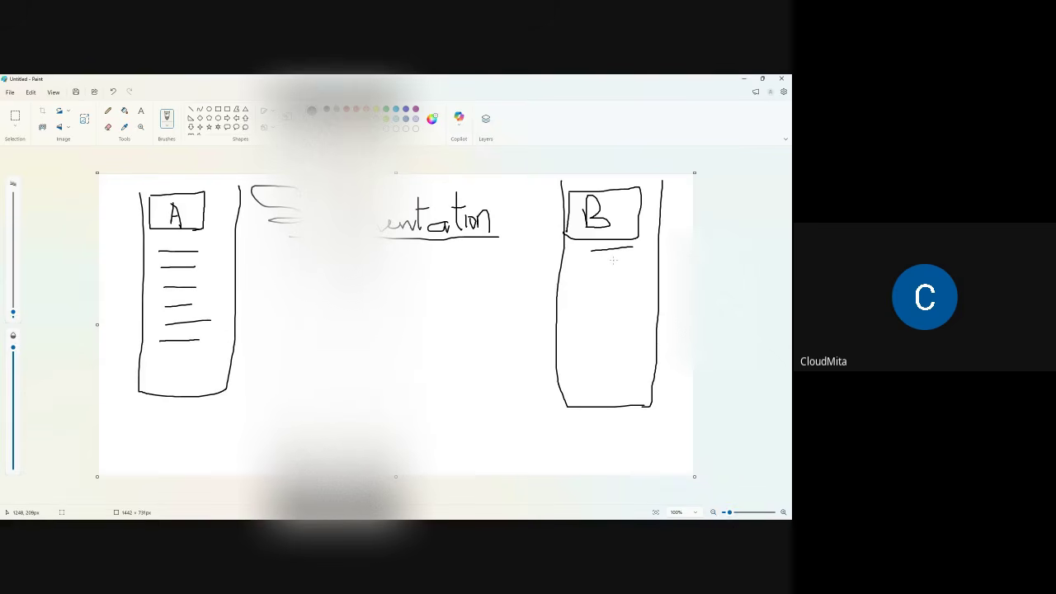
- Add three more list lines inside column B, then minimize Paint to return to HubSpot
left_click_drag(589, 261, 640, 262)
left_click_drag(593, 291, 649, 298)
left_click_drag(582, 273, 635, 278)
left_click(743, 79)
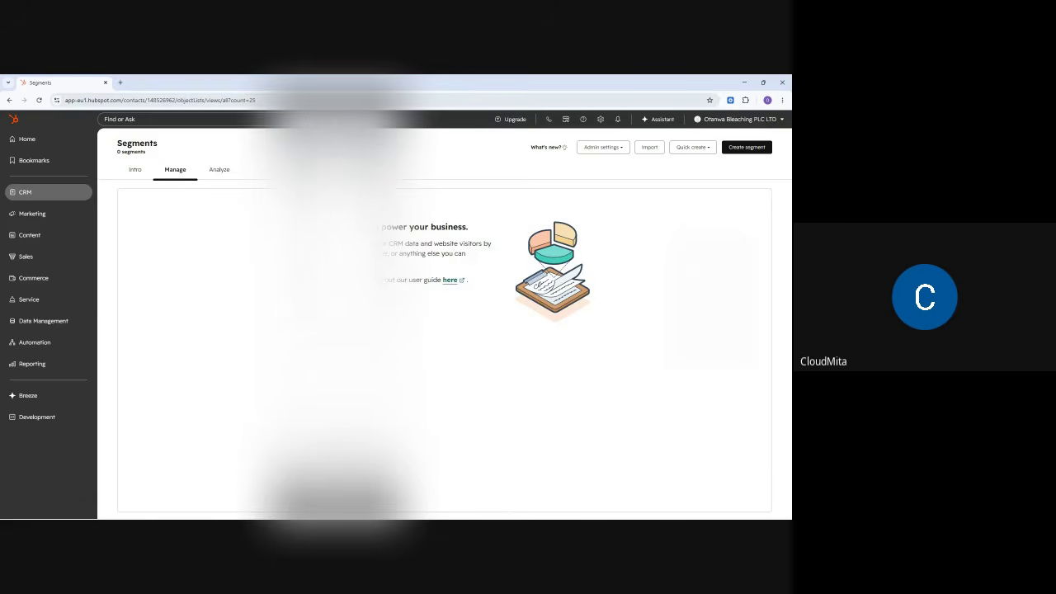
- Go to CRM's Segments list and start creating a new segment
mouse_move(38, 198)
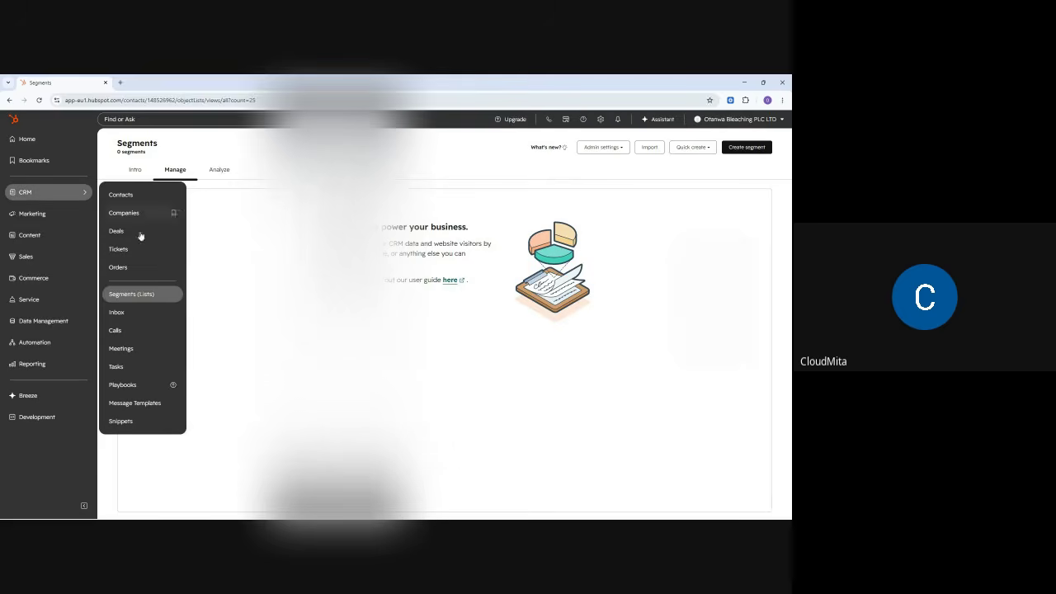
left_click(135, 301)
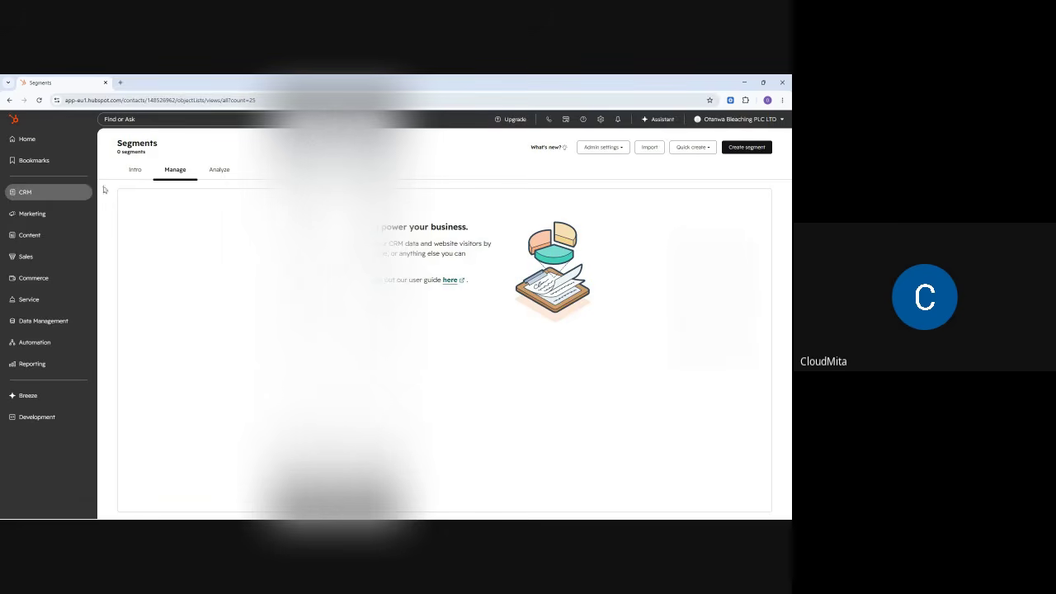
left_click(740, 153)
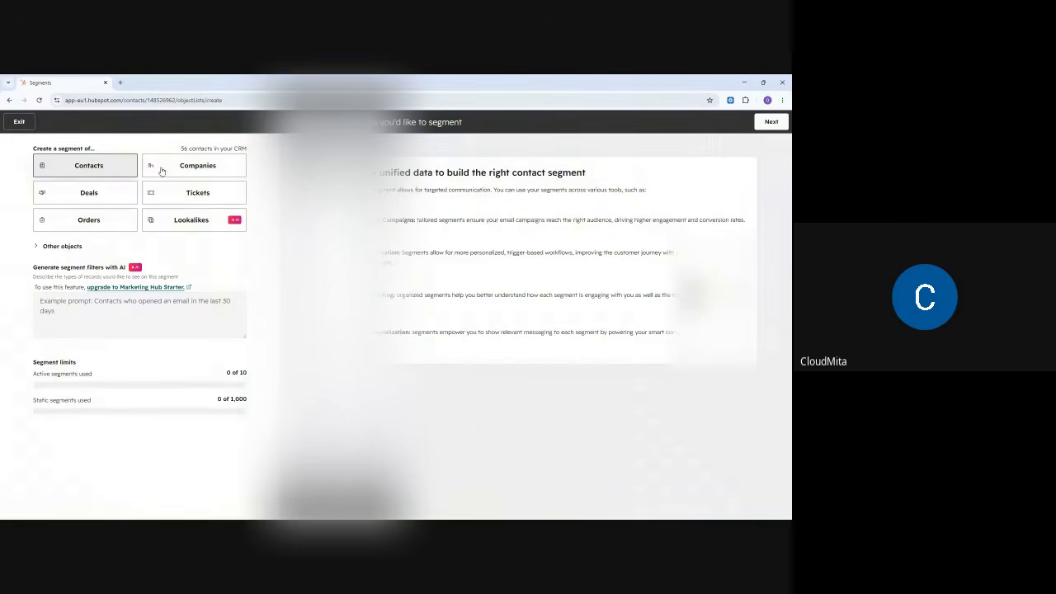
- Continue to the contact segment builder, dismiss the tour, and name the segment 'Customers in Nigeria'
left_click(771, 123)
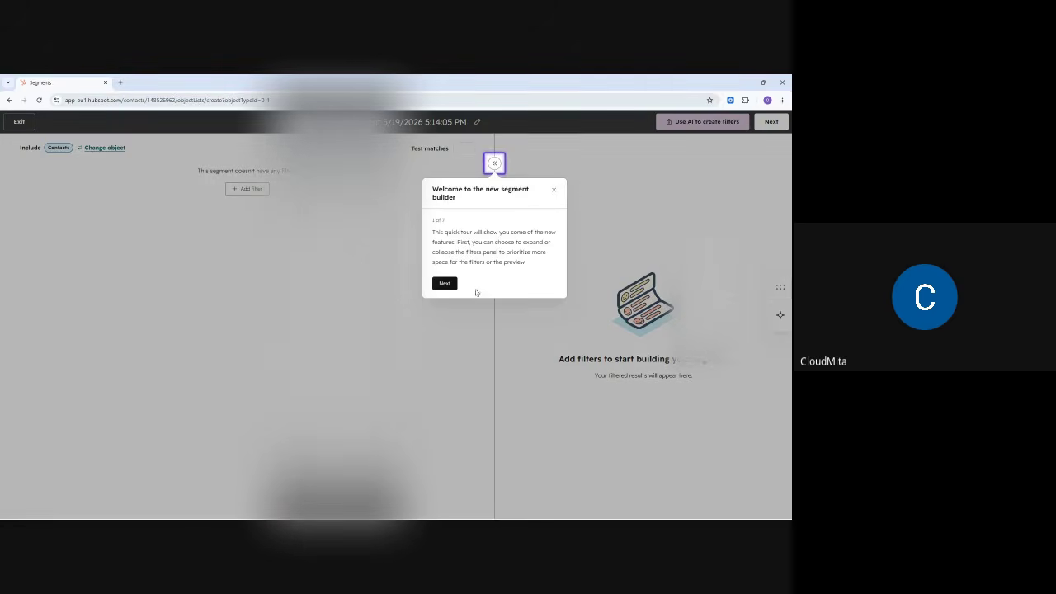
left_click(554, 190)
left_click(352, 184)
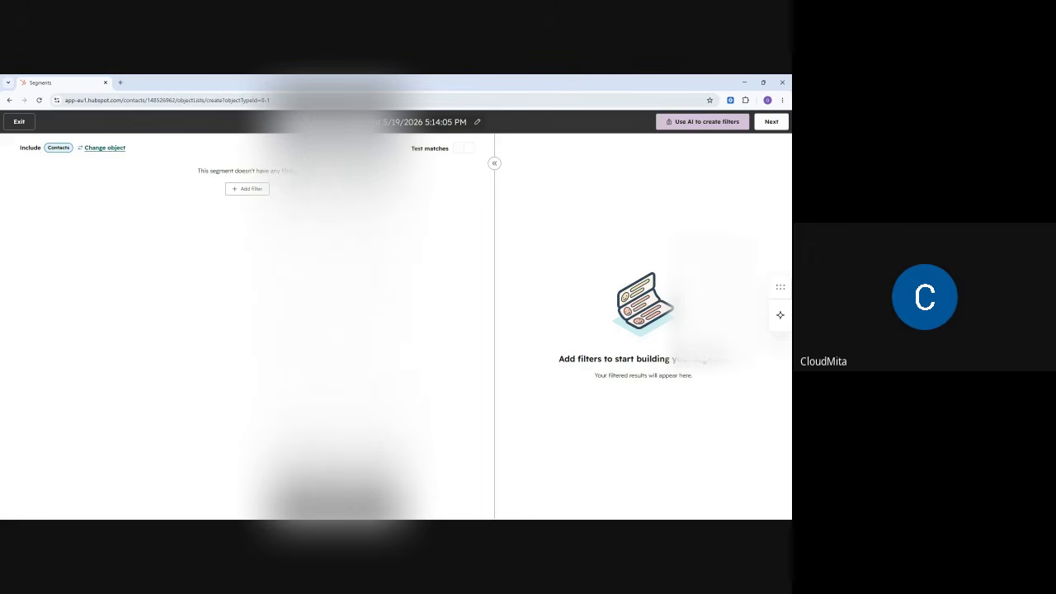
left_click(477, 123)
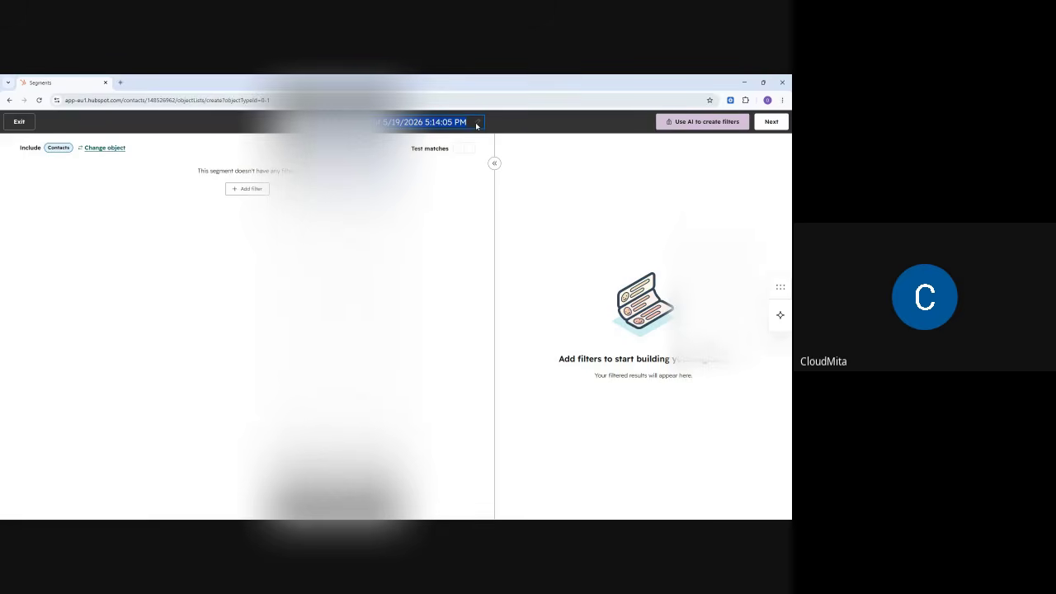
type("Customer")
type("s")
type(" in Nige")
type("ria")
- Add a filter on the Country/Region contact property, found by searching 'coun'
left_click(247, 191)
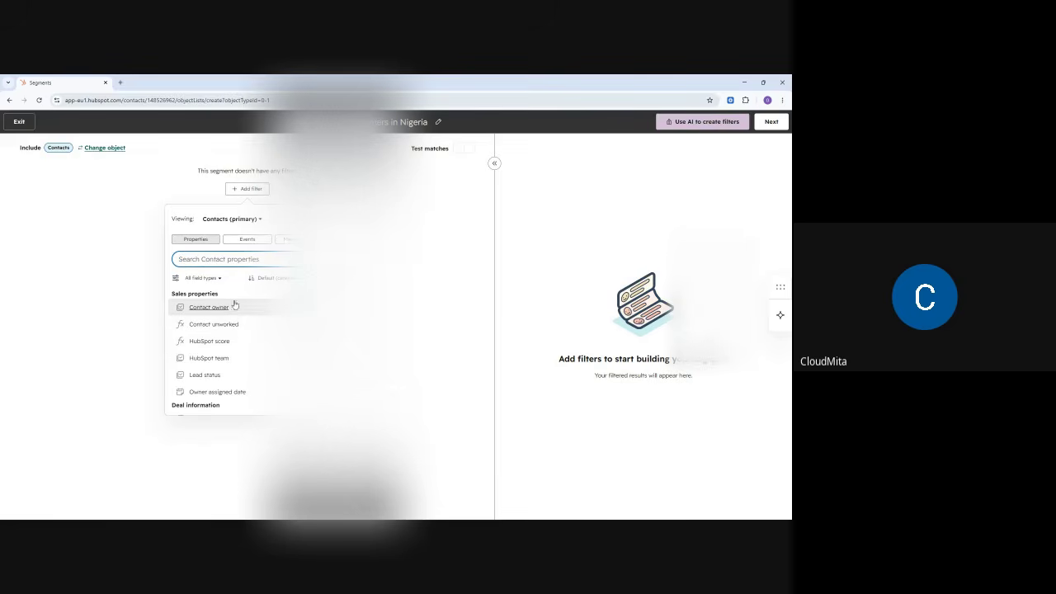
scroll(214, 320, "down", 3)
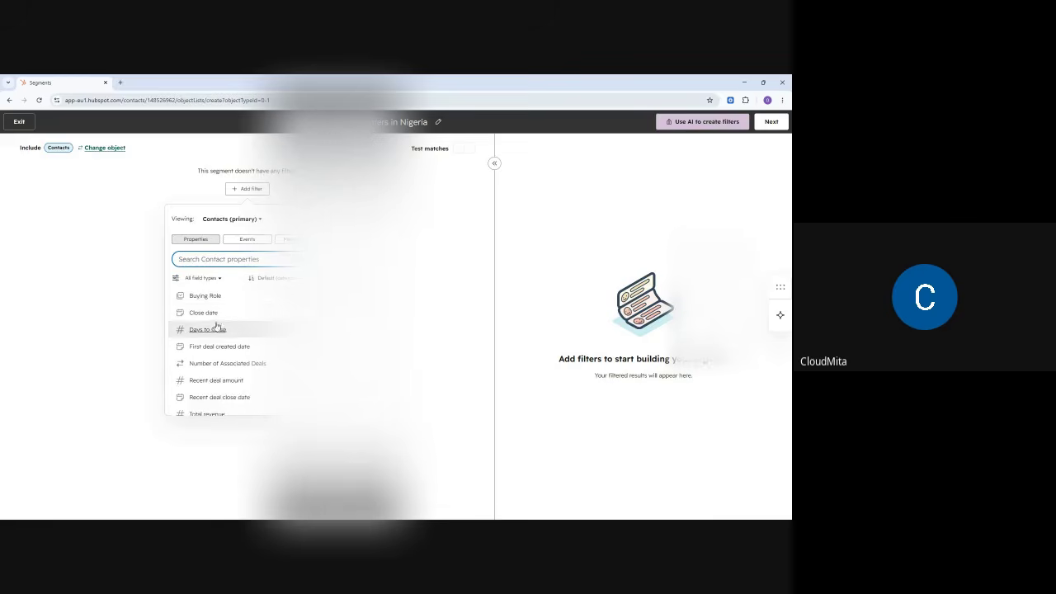
scroll(216, 326, "up", 1)
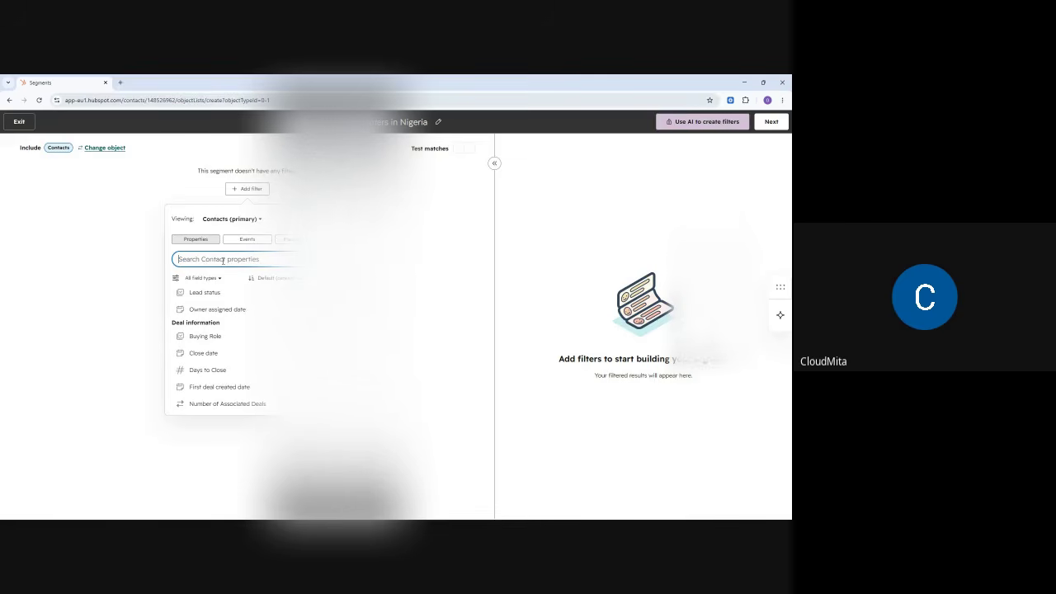
type("lo")
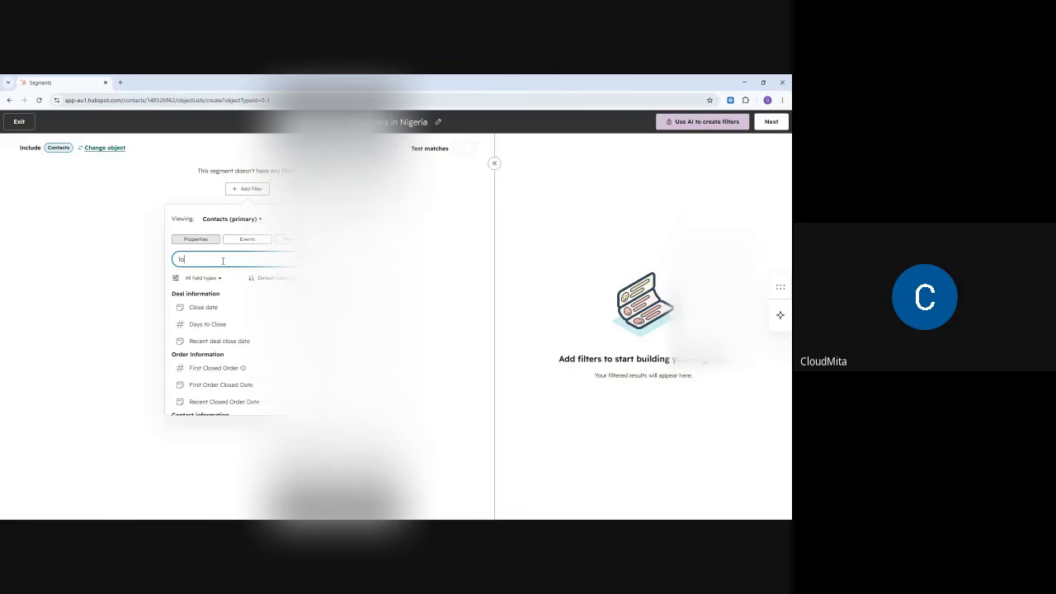
key("BackSpace")
key("BackSpace")
type("coun")
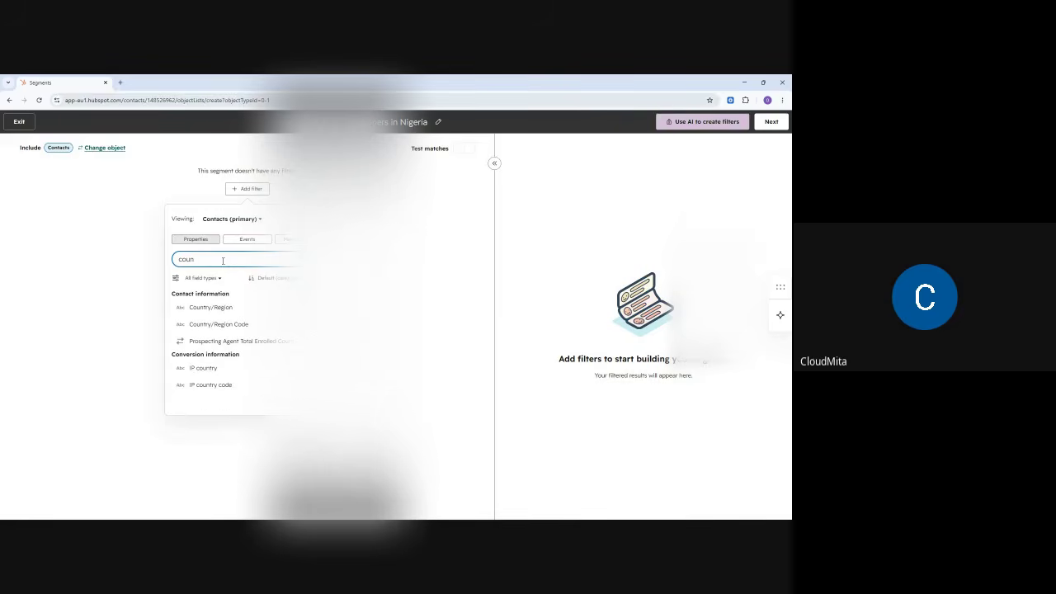
left_click(208, 308)
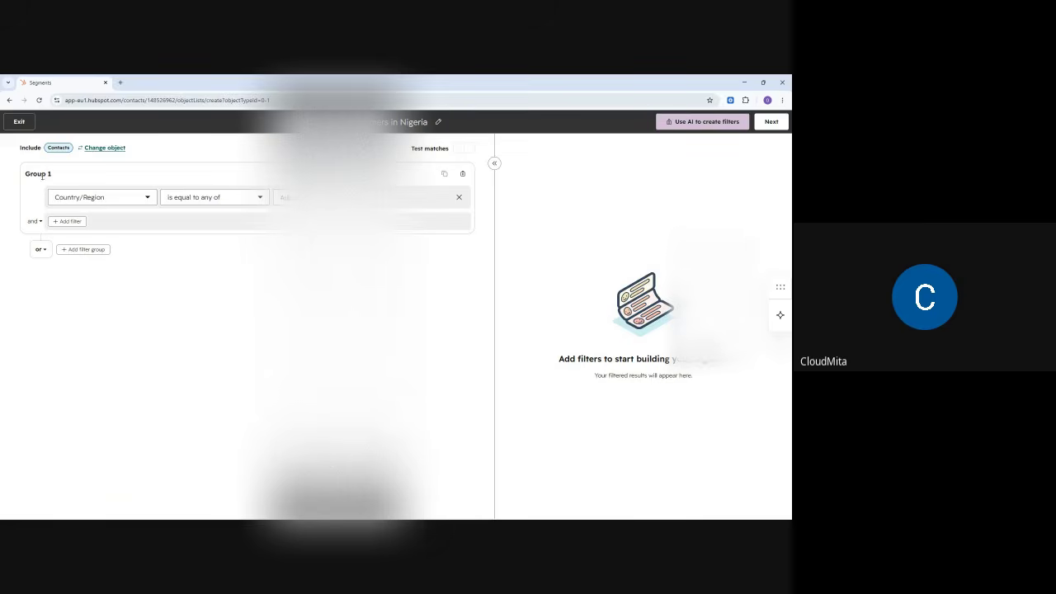
- Keep Country/Region 'is equal to any of' and enter Nigeria, previewing about 52 contacts
left_click(93, 198)
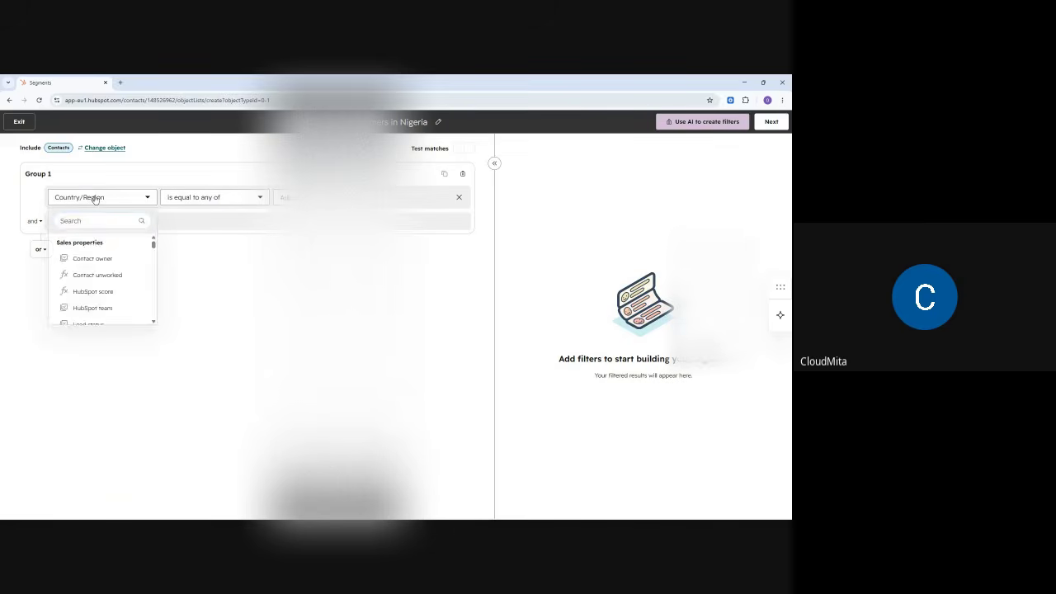
left_click(114, 201)
left_click(202, 198)
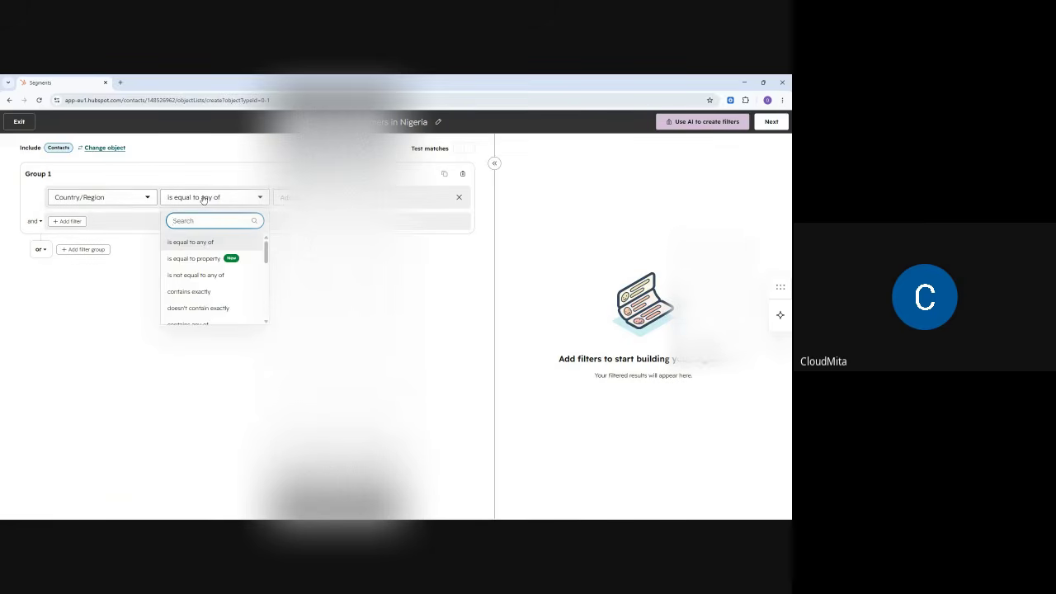
left_click(203, 200)
left_click(318, 198)
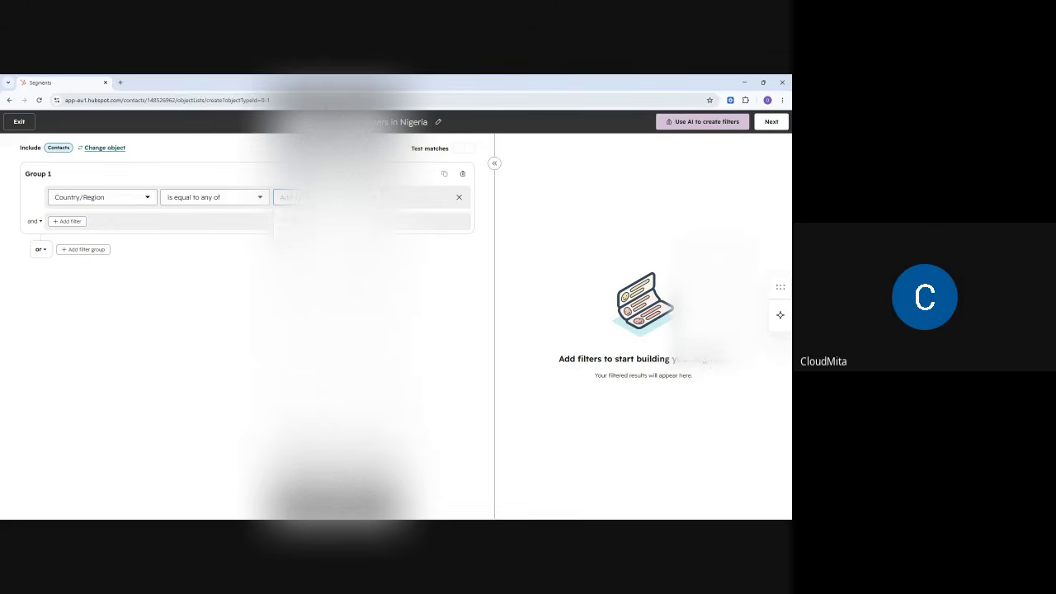
type("N")
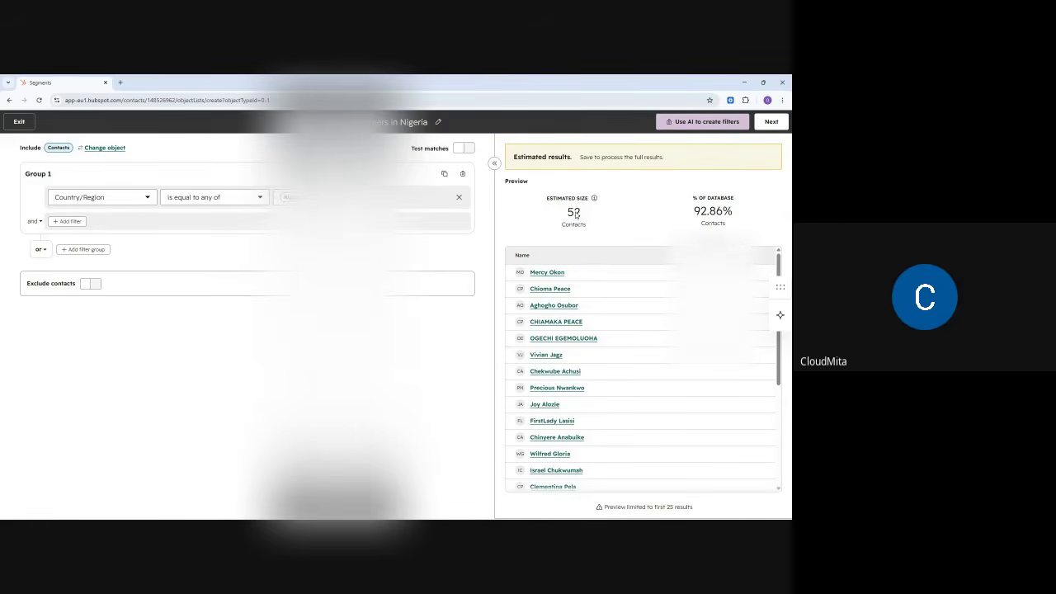
scroll(568, 364, "down", 5)
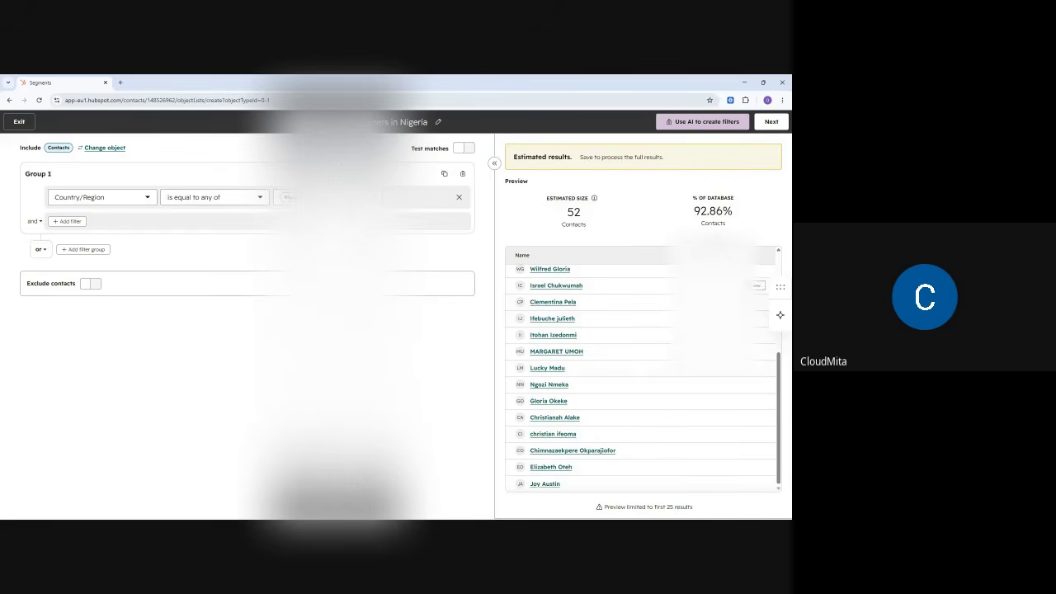
- Describe the active segment as 'These contacts are from Nigeria' and save and process it
left_click(774, 124)
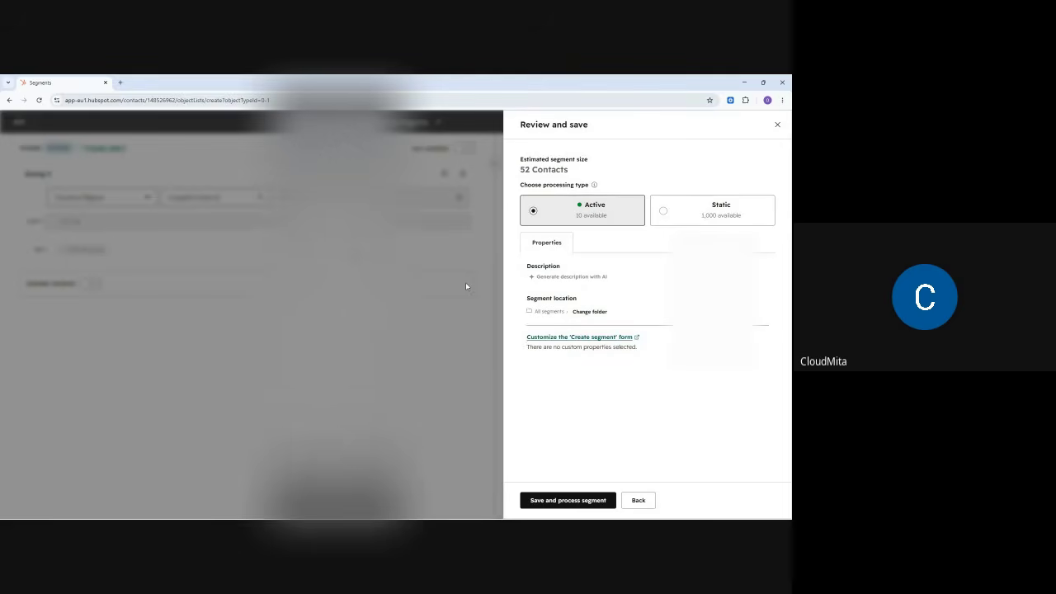
left_click(557, 281)
type("The")
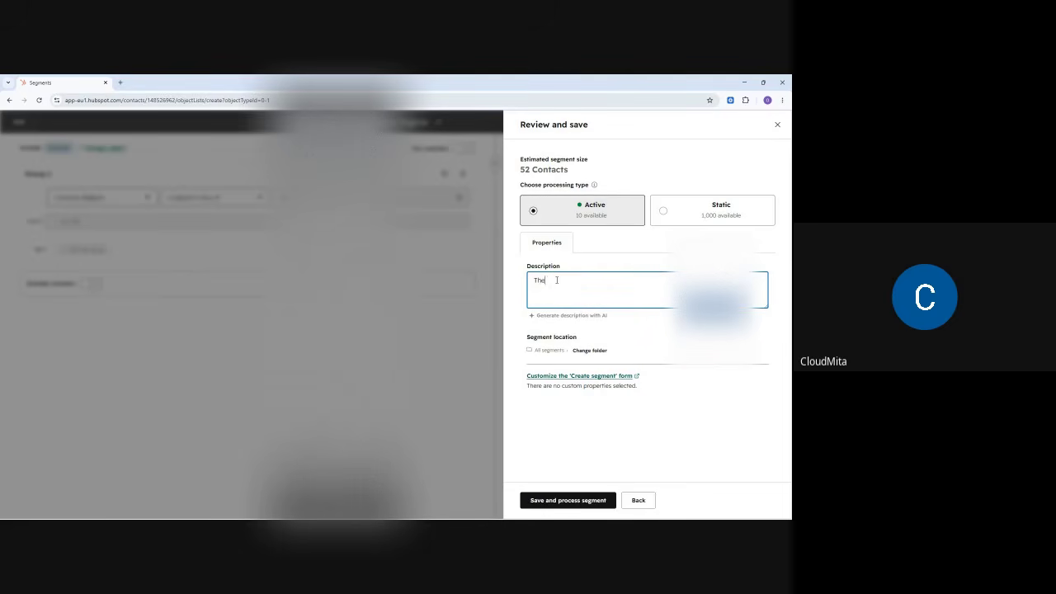
type("se dontacts are from Nigeria")
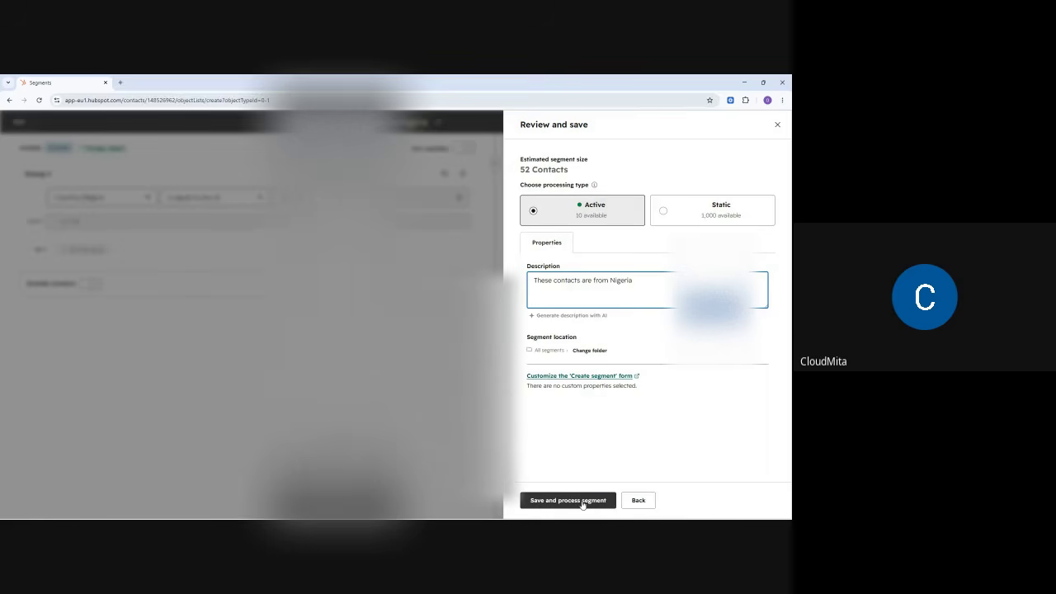
left_click(582, 502)
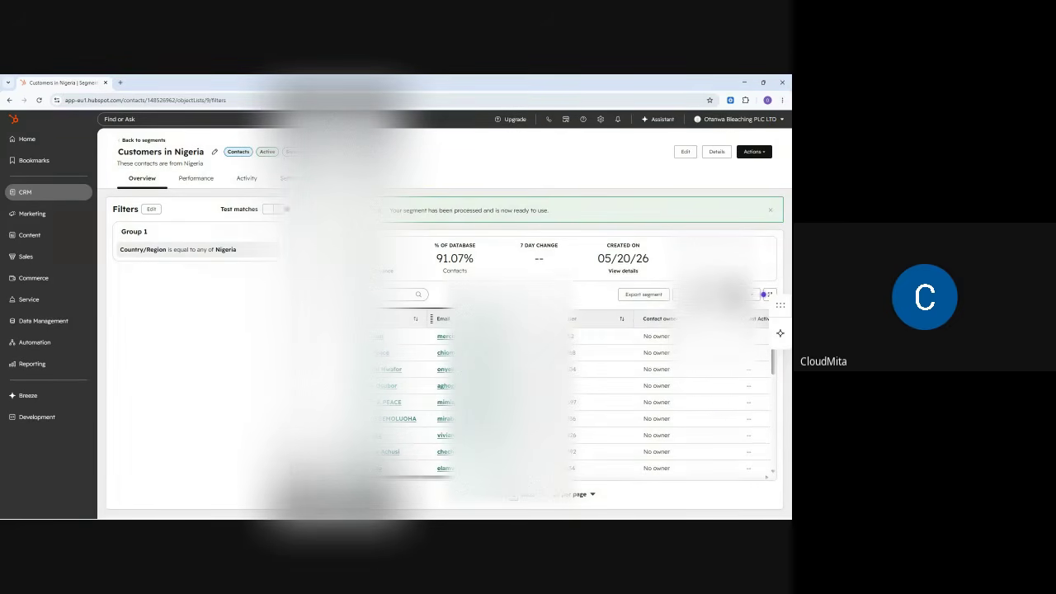
- Narrow the column before Contact owner in the contacts table and scroll to the bottom
left_click_drag(483, 477, 516, 477)
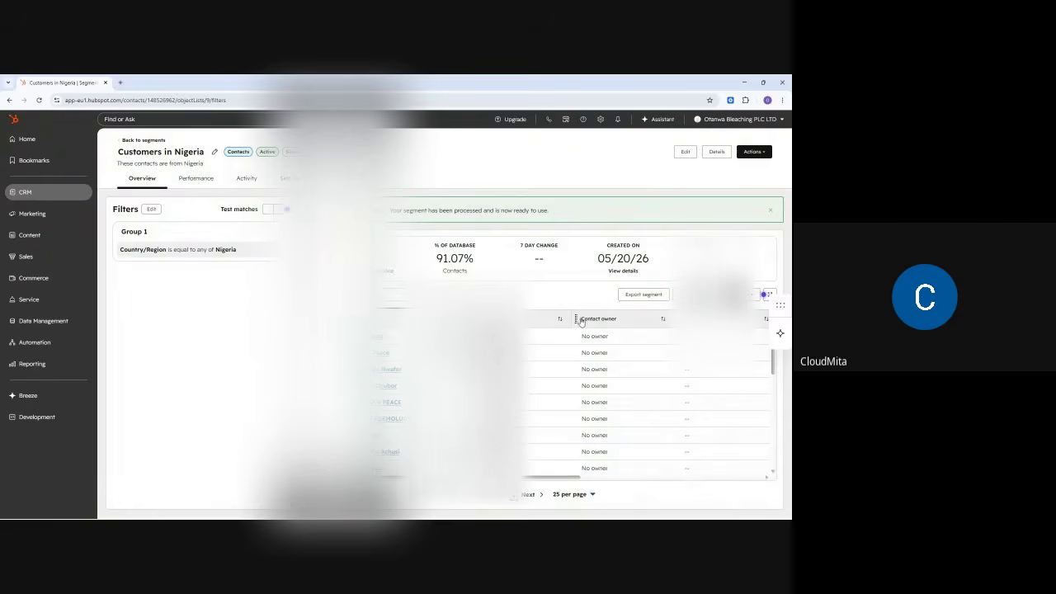
left_click_drag(571, 319, 509, 319)
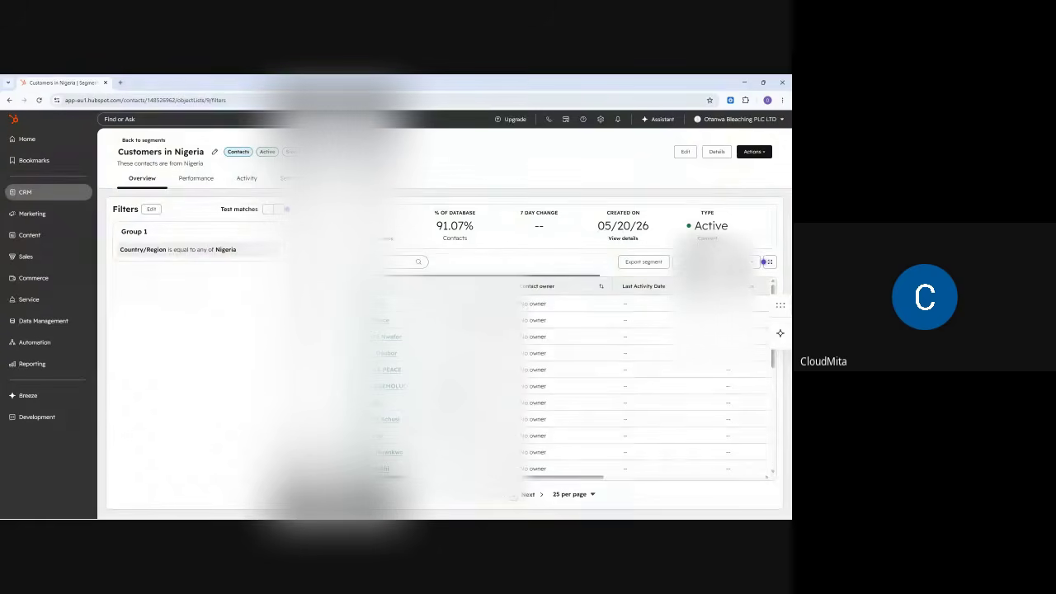
scroll(393, 348, "down", 5)
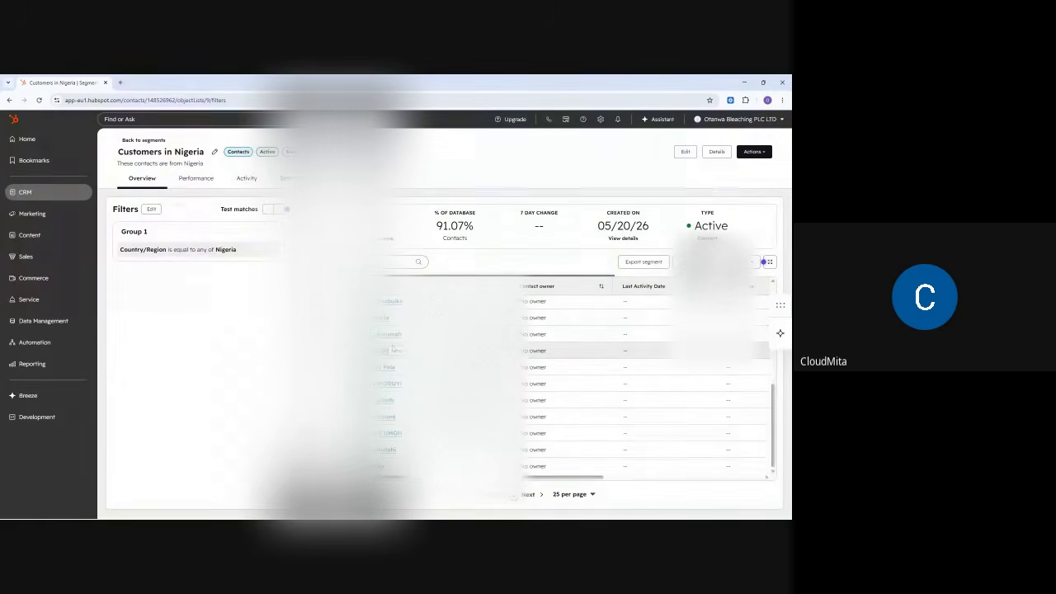
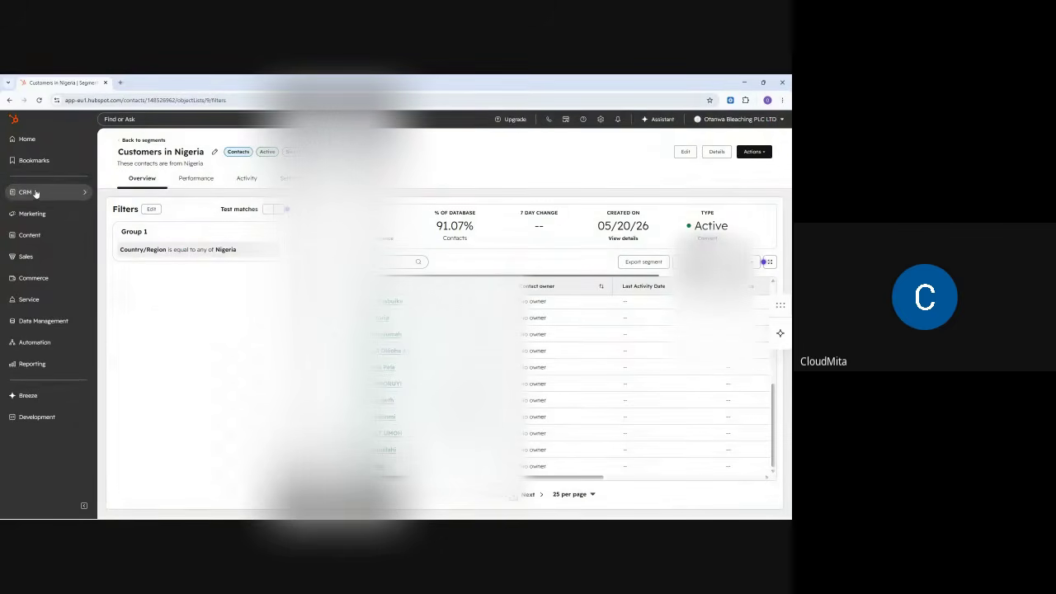
- Bring up the CRM flyout in the left sidebar to reach Segments (Lists)
mouse_move(35, 191)
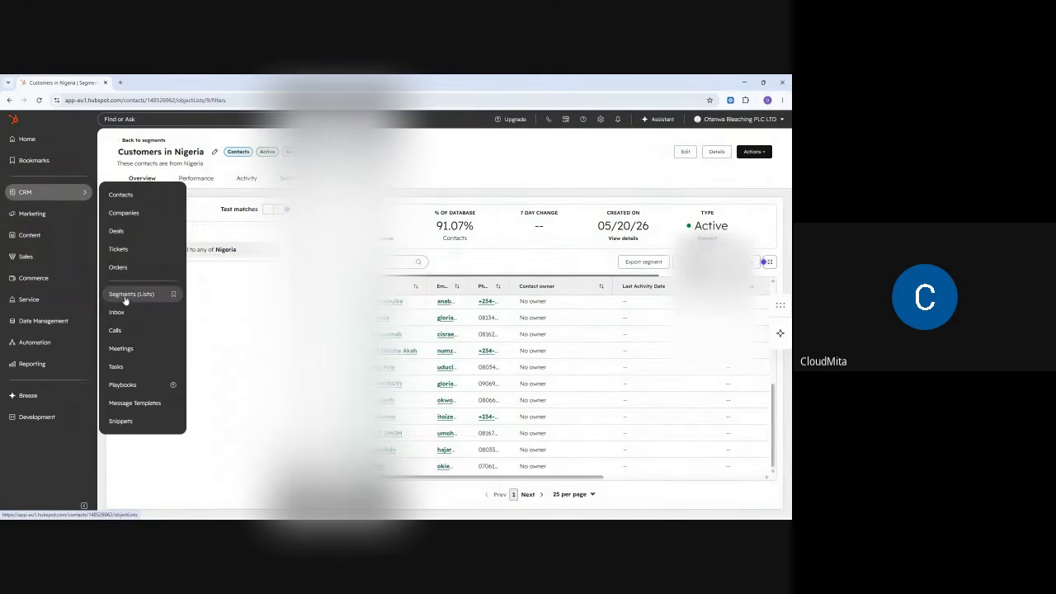
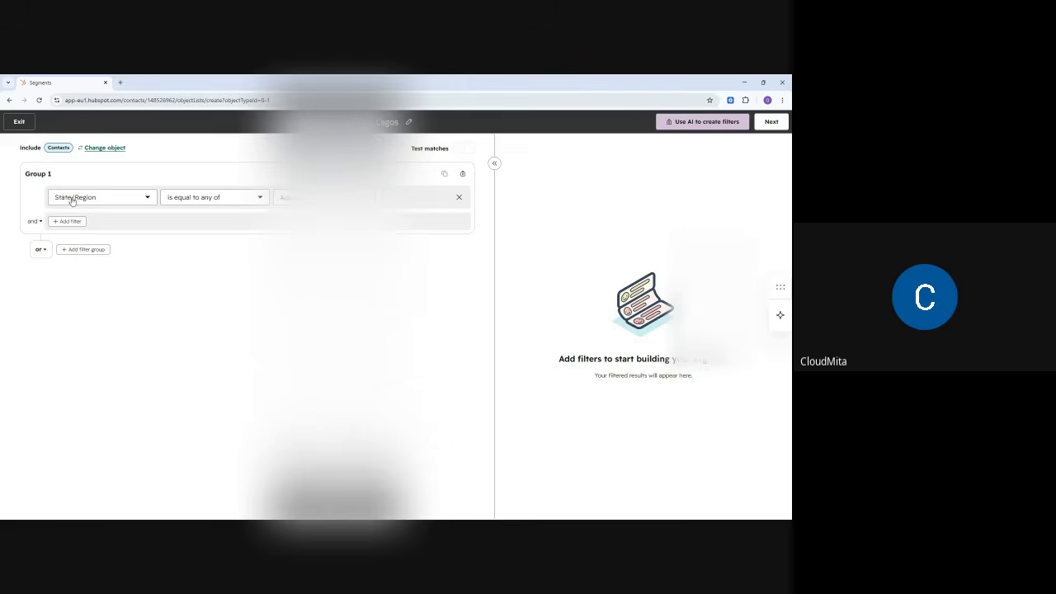
- Filter the segment to contacts whose State/Region is equal to any of Lagos, then continue to review
left_click(184, 202)
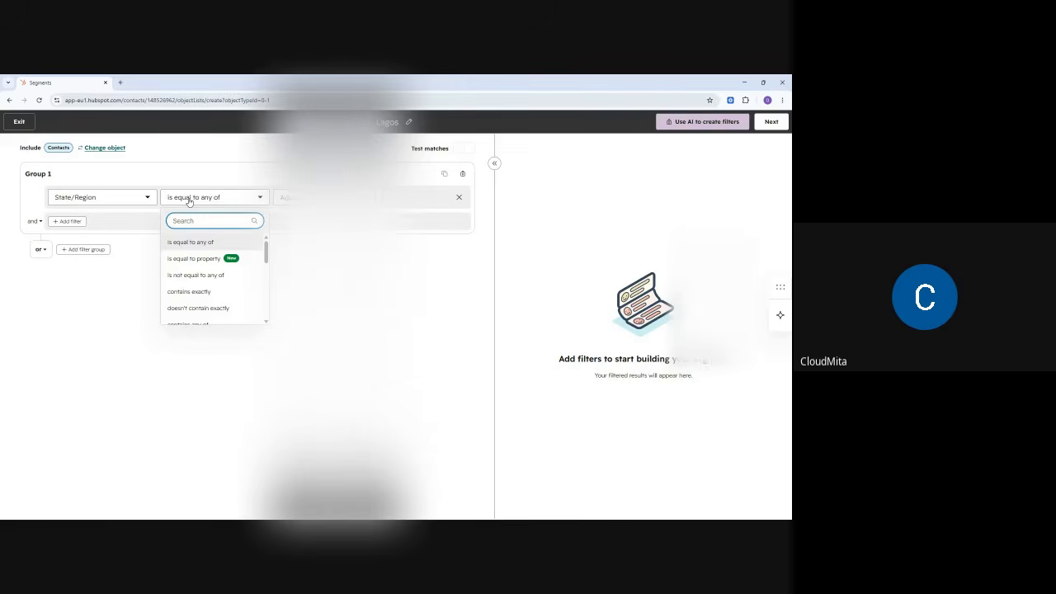
left_click(188, 200)
left_click(282, 197)
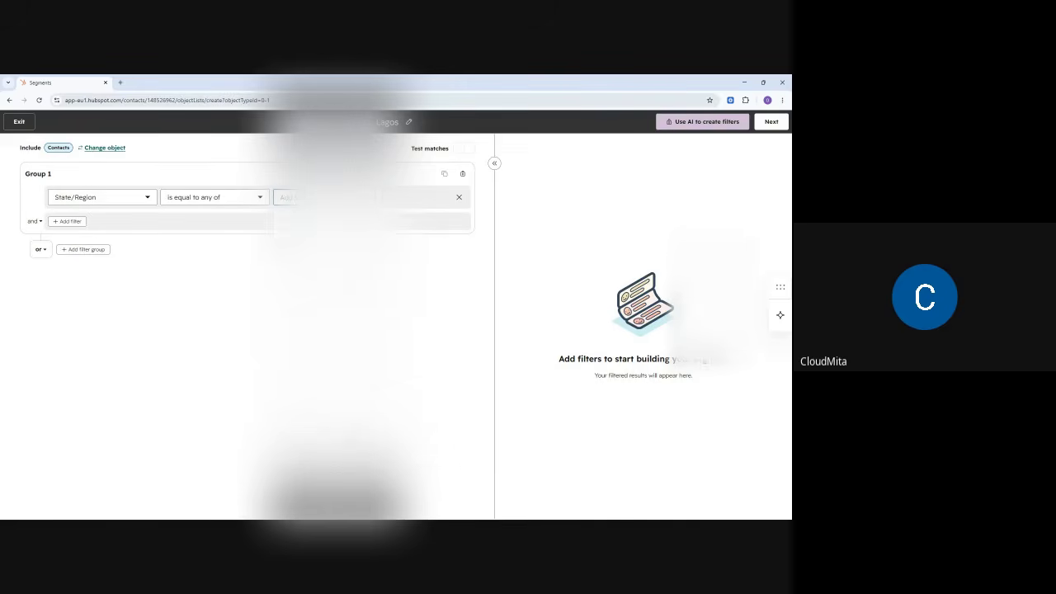
type("L")
key("Return")
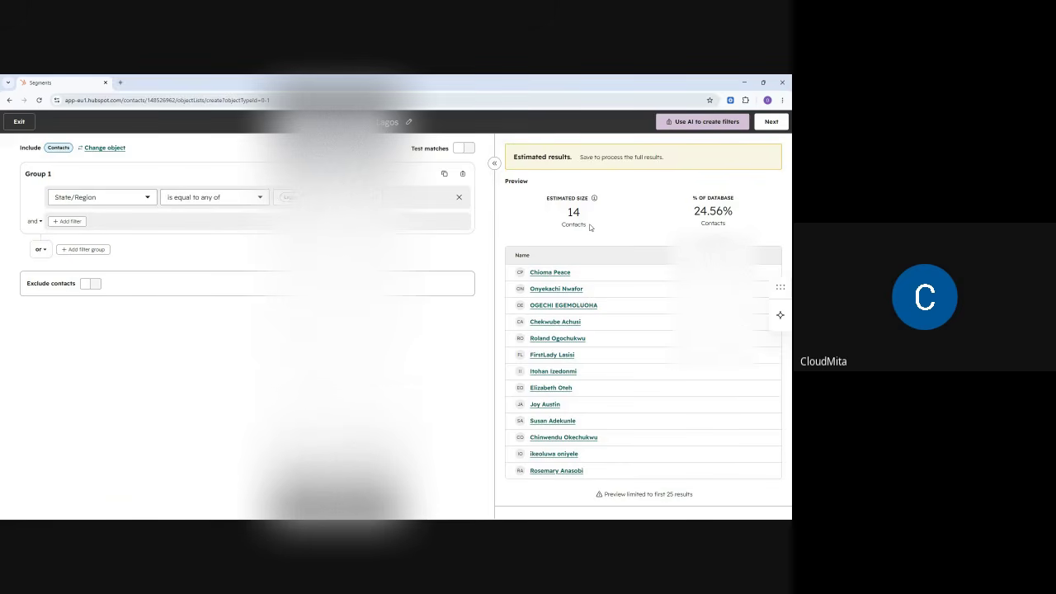
left_click_drag(748, 211, 693, 219)
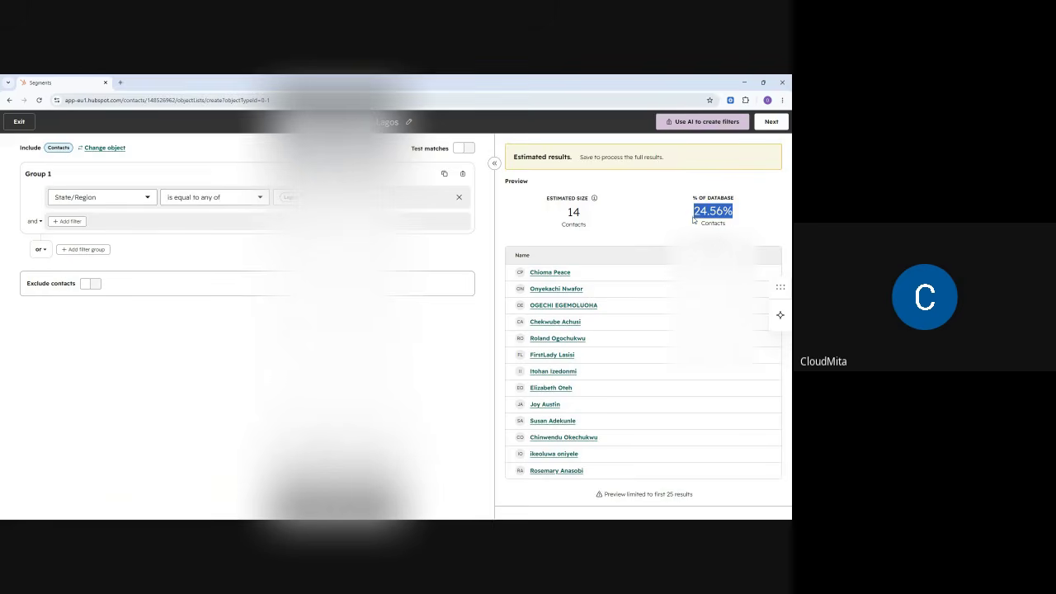
left_click(771, 122)
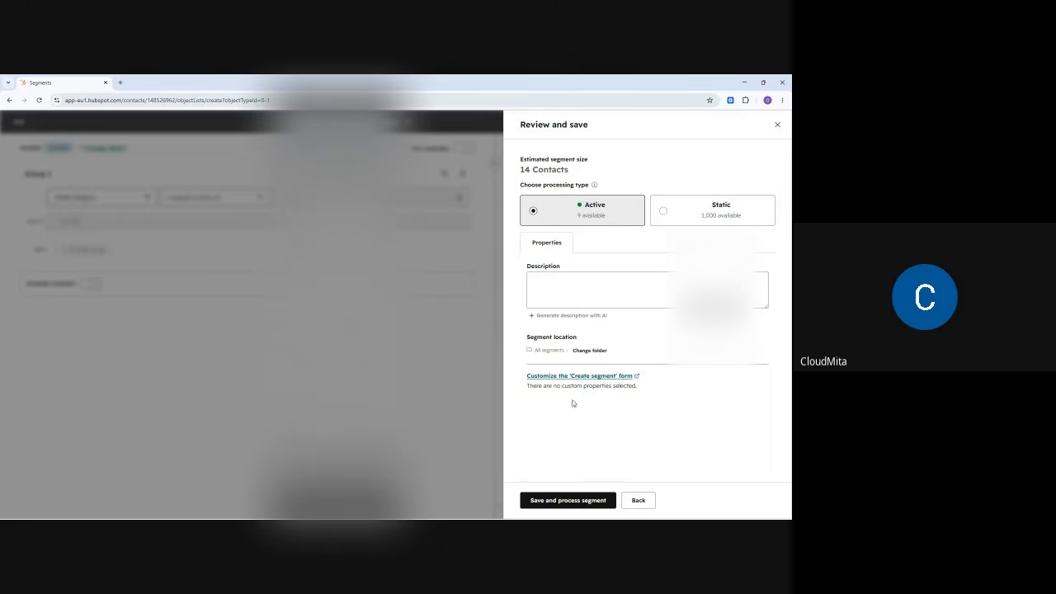
- Give the segment the description 'These customers Live in Lagos, Nigeria' and save and process it
left_click(549, 289)
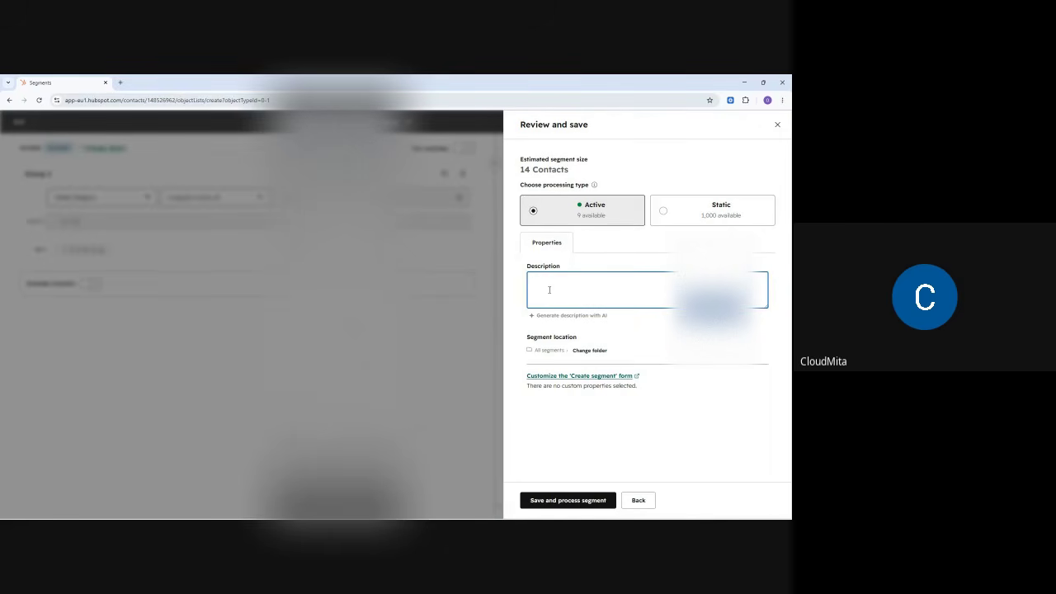
type("These cut")
type("tomers Live in Lagos, Nigeria")
left_click(574, 506)
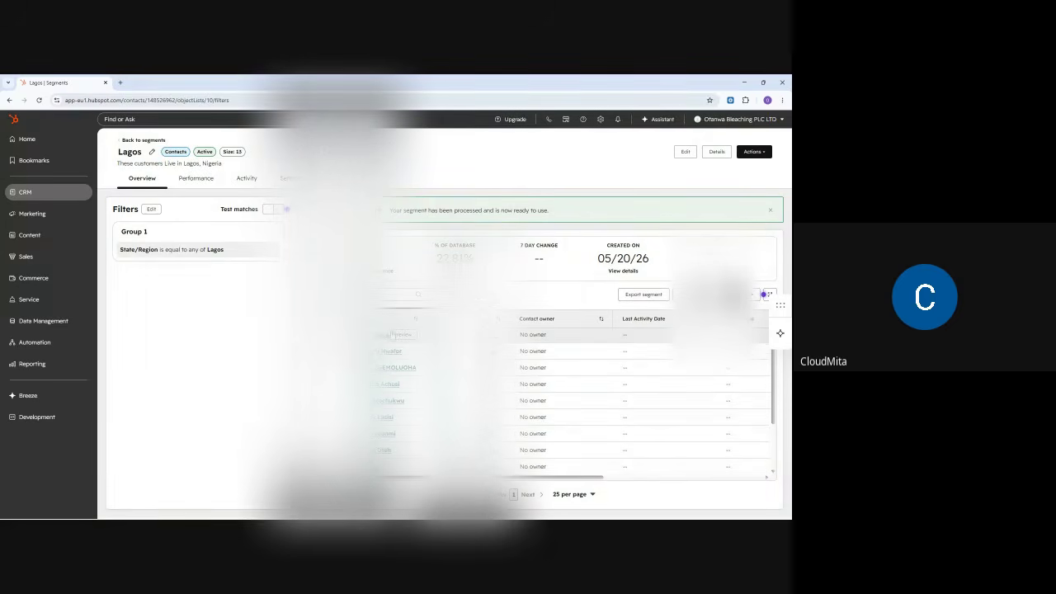
- Go to the empty HubSpot Tasks list from the CRM menu, then bring up the Paint sketch
scroll(405, 375, "down", 1)
scroll(405, 375, "up", 1)
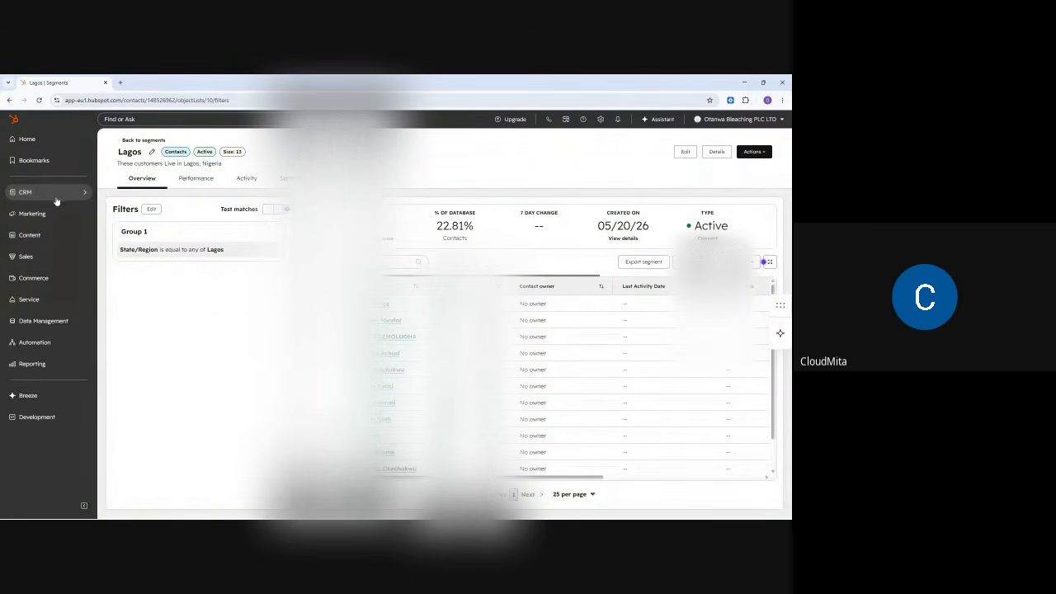
mouse_move(60, 202)
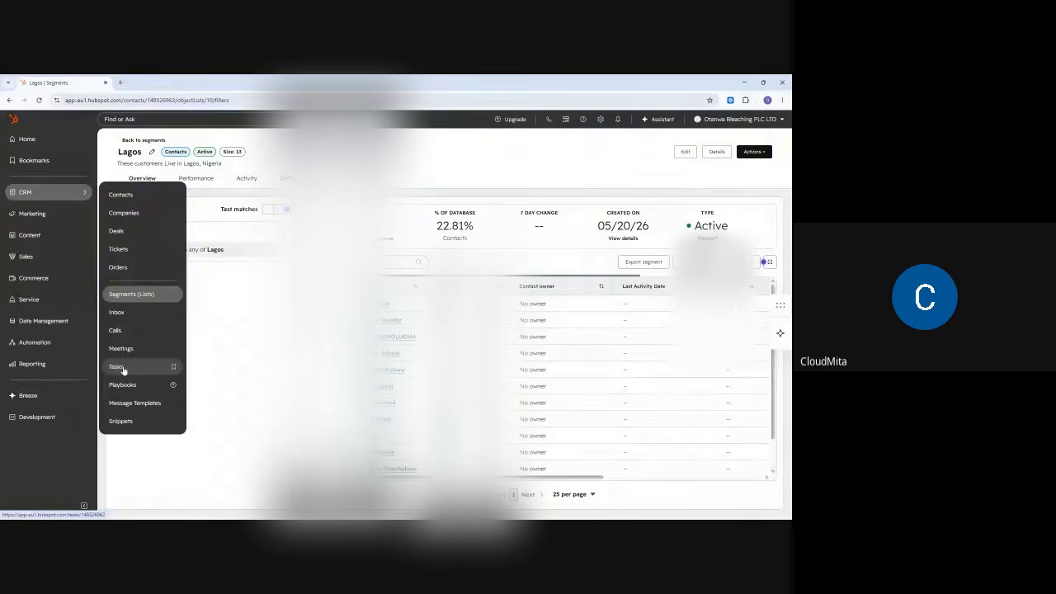
left_click(123, 368)
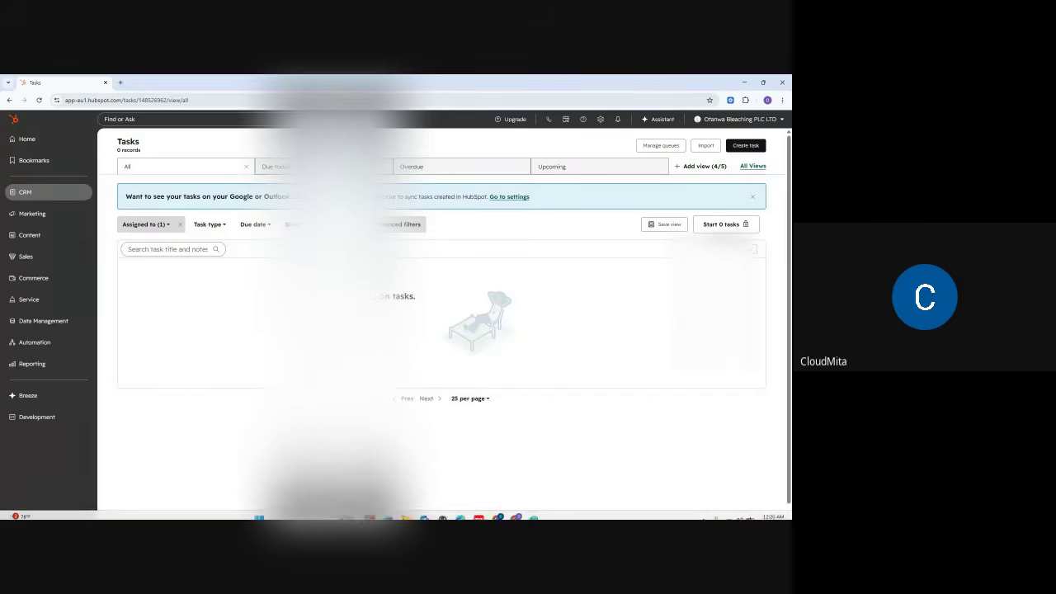
left_click(533, 510)
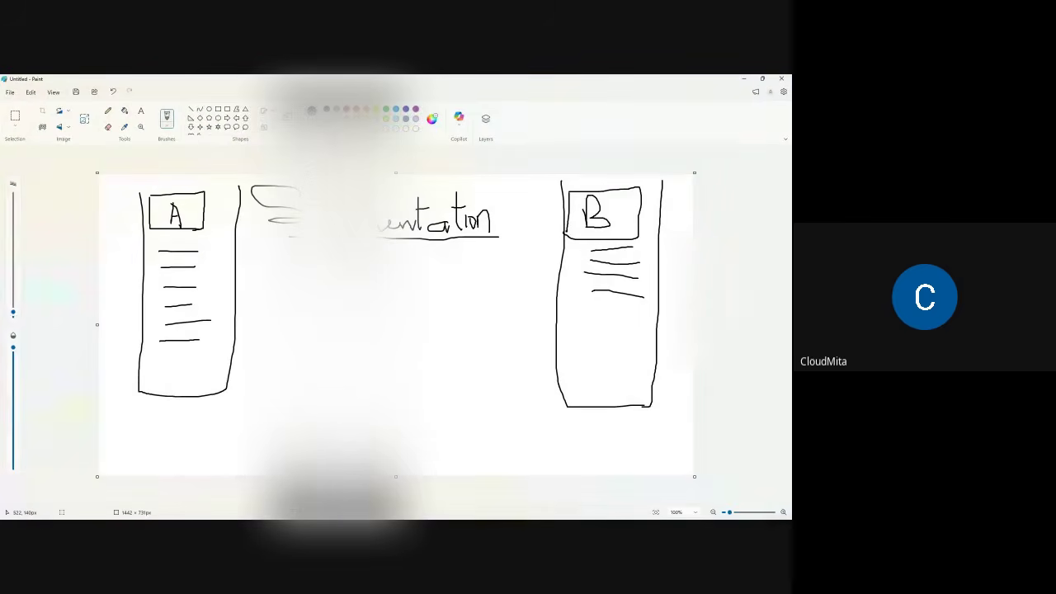
- Clear the old Paint sketch to a blank canvas and select the standard Brush
key("ctrl+a")
key("Delete")
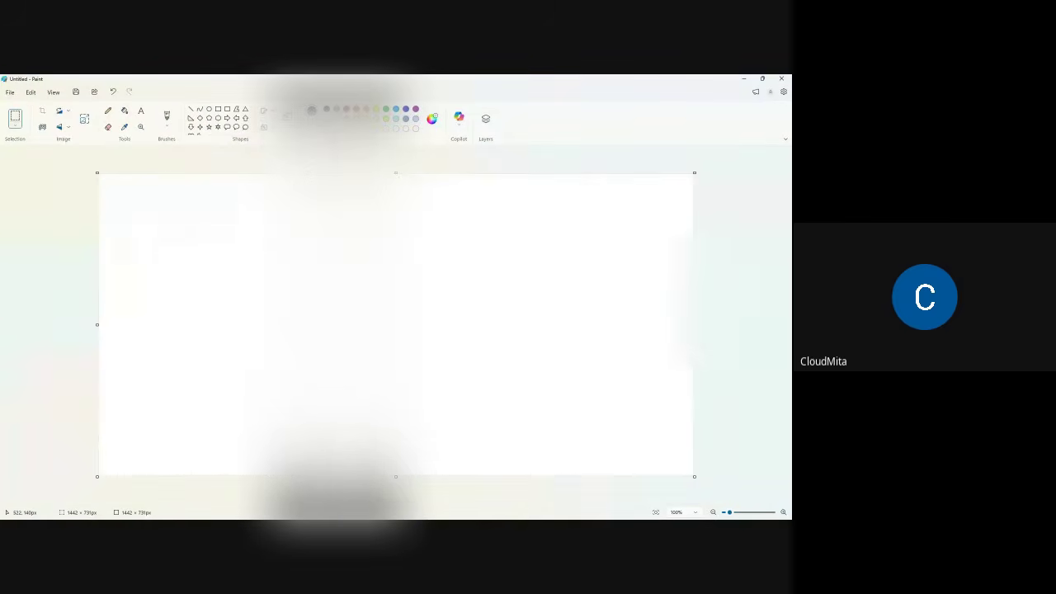
left_click(108, 111)
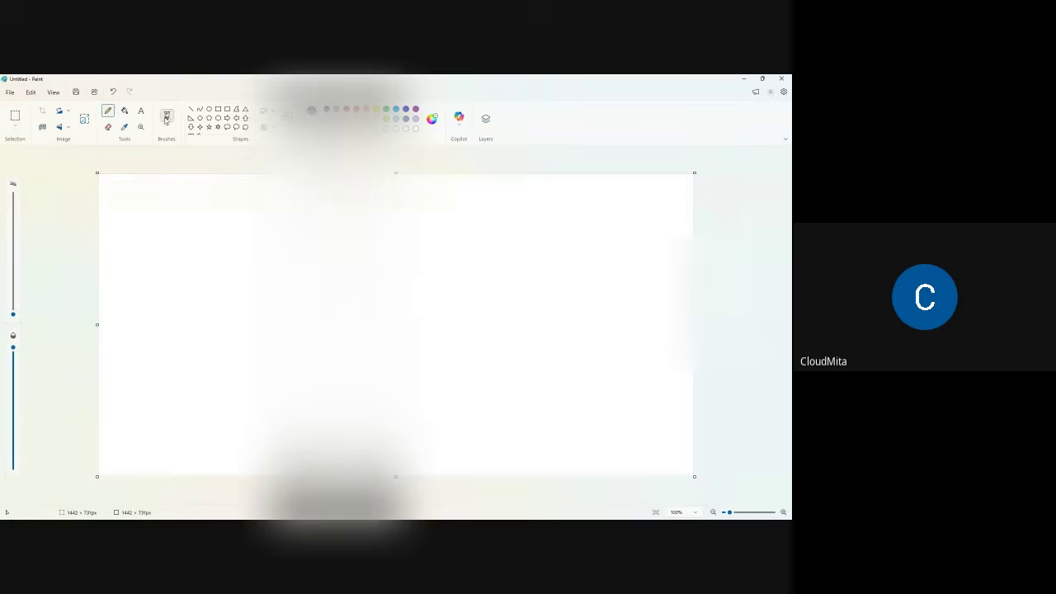
left_click(166, 127)
left_click(178, 137)
- Handwrite the holiday heading at top left and an underlined 'May 15th' at top right
mouse_move(162, 187)
left_mouse_down()
mouse_move(162, 224)
mouse_move(184, 222)
mouse_move(180, 208)
mouse_move(202, 228)
mouse_move(212, 217)
mouse_move(240, 231)
mouse_move(251, 220)
left_mouse_up()
left_click_drag(289, 211, 291, 225)
left_click_drag(294, 185, 295, 226)
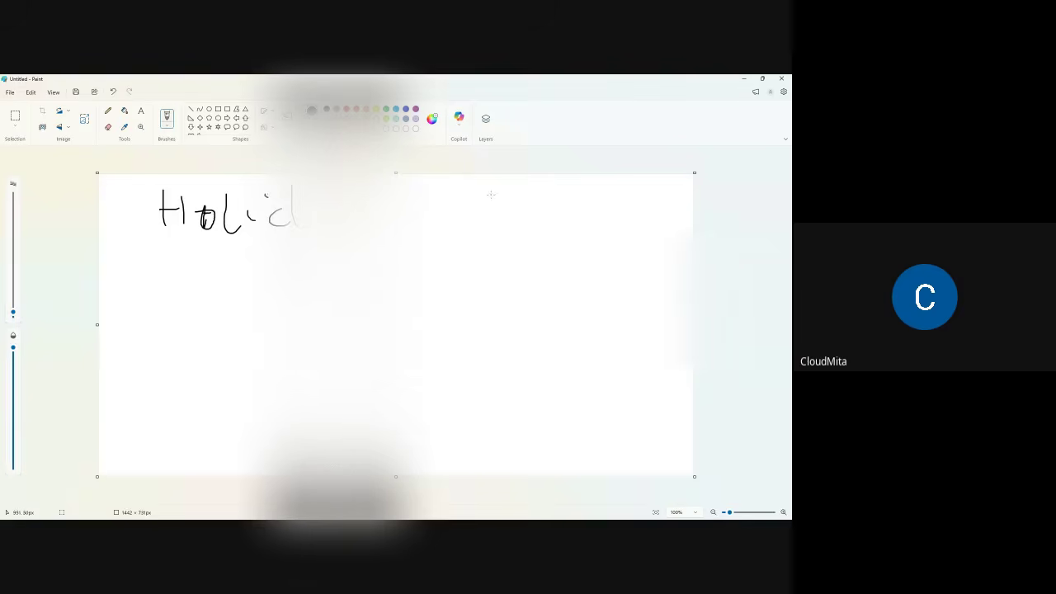
mouse_move(487, 192)
left_mouse_down()
mouse_move(484, 221)
mouse_move(500, 238)
mouse_move(559, 206)
mouse_move(554, 263)
left_mouse_up()
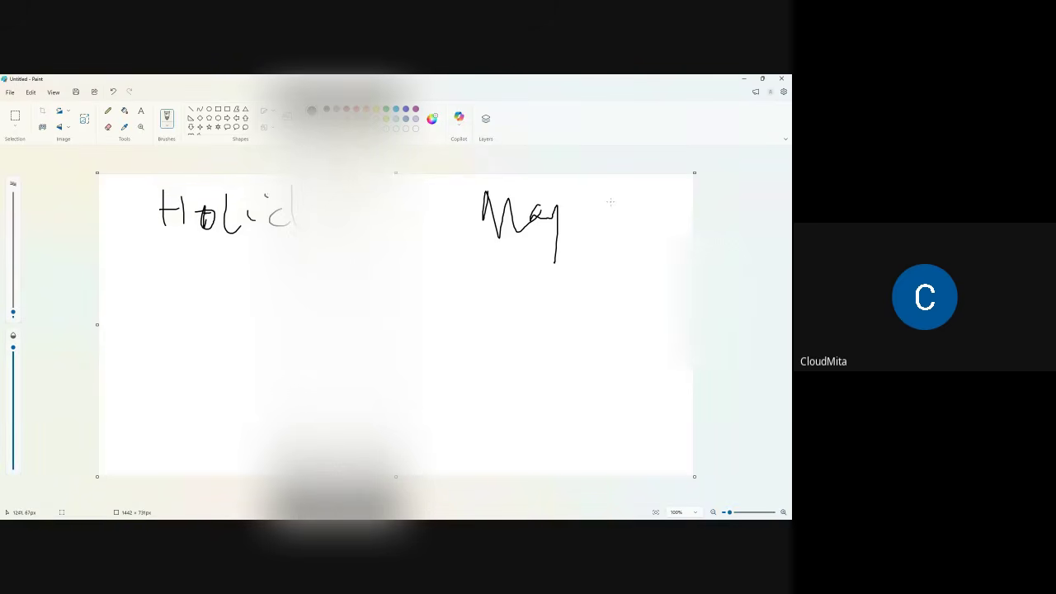
mouse_move(601, 201)
left_mouse_down()
mouse_move(596, 227)
mouse_move(622, 224)
left_mouse_up()
mouse_move(649, 183)
left_mouse_down()
mouse_move(644, 210)
mouse_move(659, 213)
mouse_move(695, 190)
left_mouse_up()
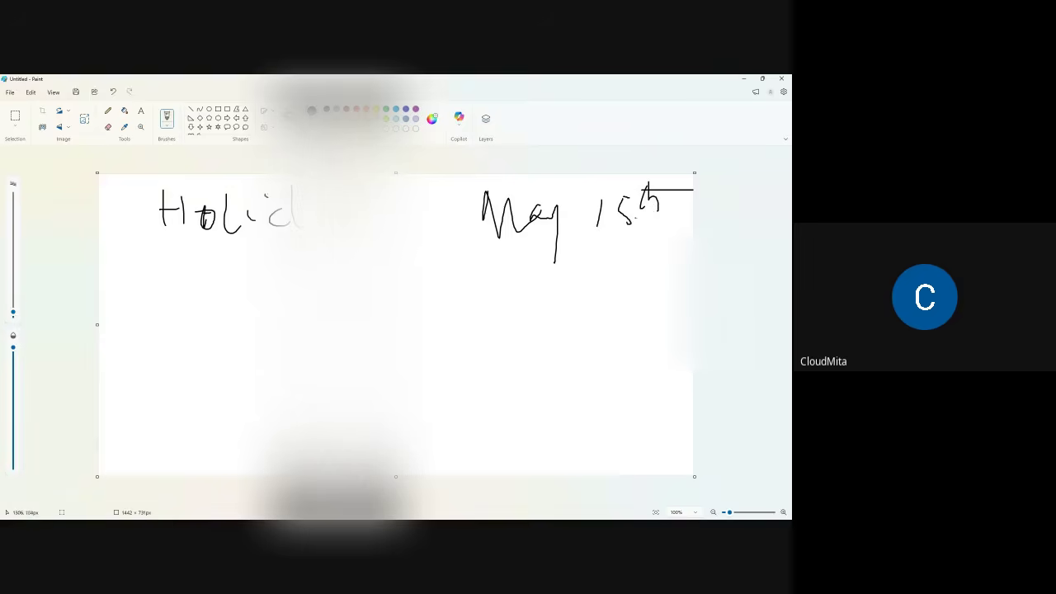
left_click_drag(544, 240, 654, 222)
- Write an underlined 'Wed' below the heading and the first list item, Clothes
mouse_move(158, 268)
left_mouse_down()
mouse_move(192, 270)
mouse_move(224, 297)
mouse_move(243, 293)
left_mouse_up()
left_click_drag(176, 312, 246, 310)
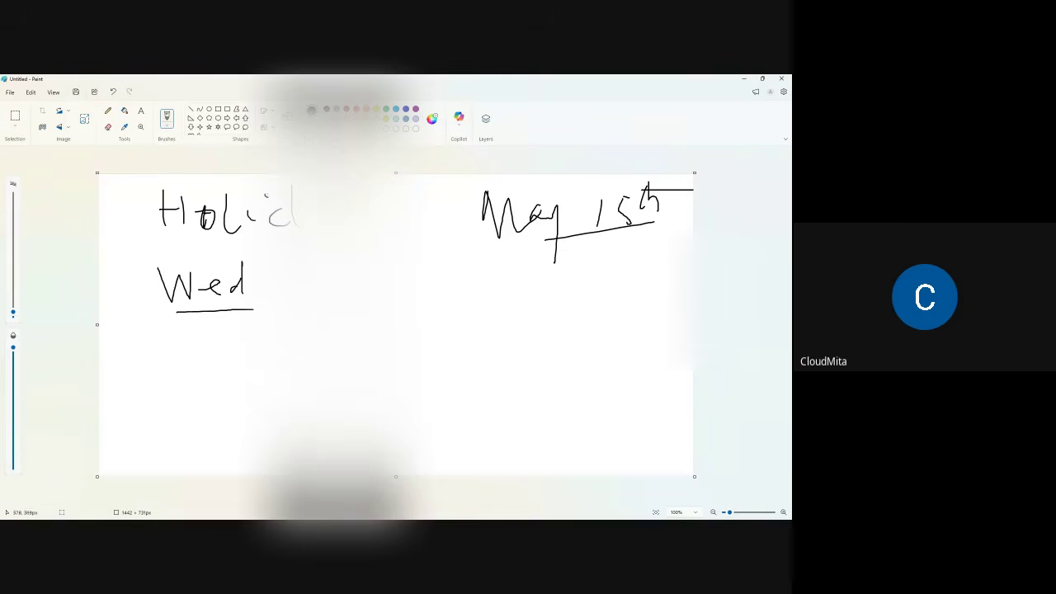
left_click_drag(376, 335, 405, 327)
left_click_drag(464, 301, 458, 331)
mouse_move(488, 281)
left_mouse_down()
mouse_move(492, 327)
mouse_move(528, 330)
left_mouse_up()
left_click_drag(508, 310, 523, 307)
mouse_move(531, 283)
left_mouse_down()
mouse_move(536, 327)
mouse_move(558, 324)
left_mouse_up()
mouse_move(556, 317)
left_mouse_down()
mouse_move(576, 307)
mouse_move(592, 322)
left_mouse_up()
left_click_drag(523, 310, 541, 307)
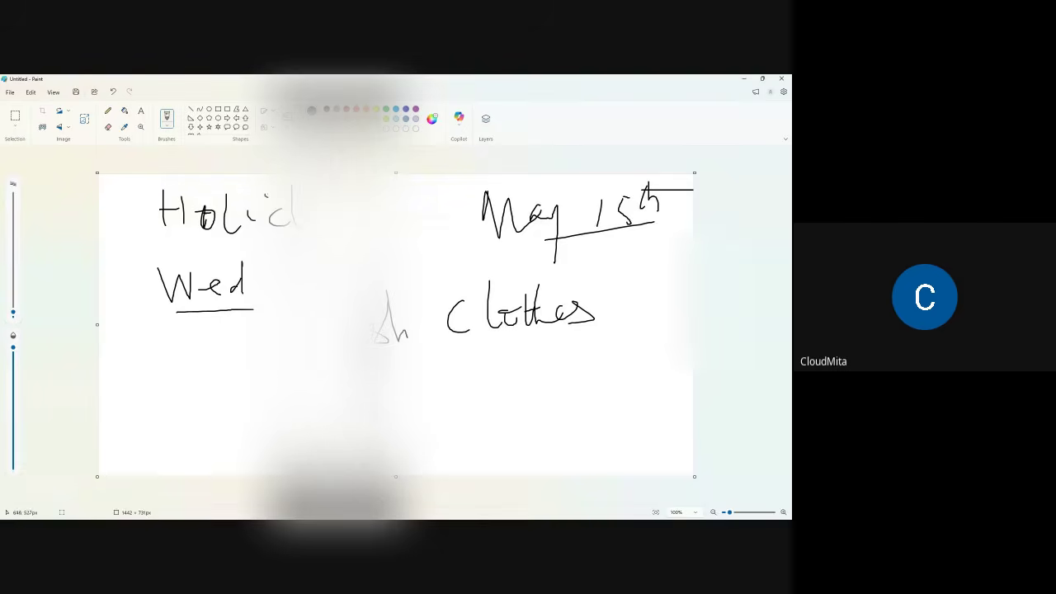
- Add the second and third list items including vegetable, number them, and minimise Paint
mouse_move(376, 385)
left_mouse_down()
mouse_move(411, 395)
mouse_move(422, 372)
mouse_move(470, 357)
mouse_move(500, 368)
mouse_move(585, 358)
mouse_move(599, 370)
mouse_move(612, 356)
mouse_move(655, 359)
left_mouse_up()
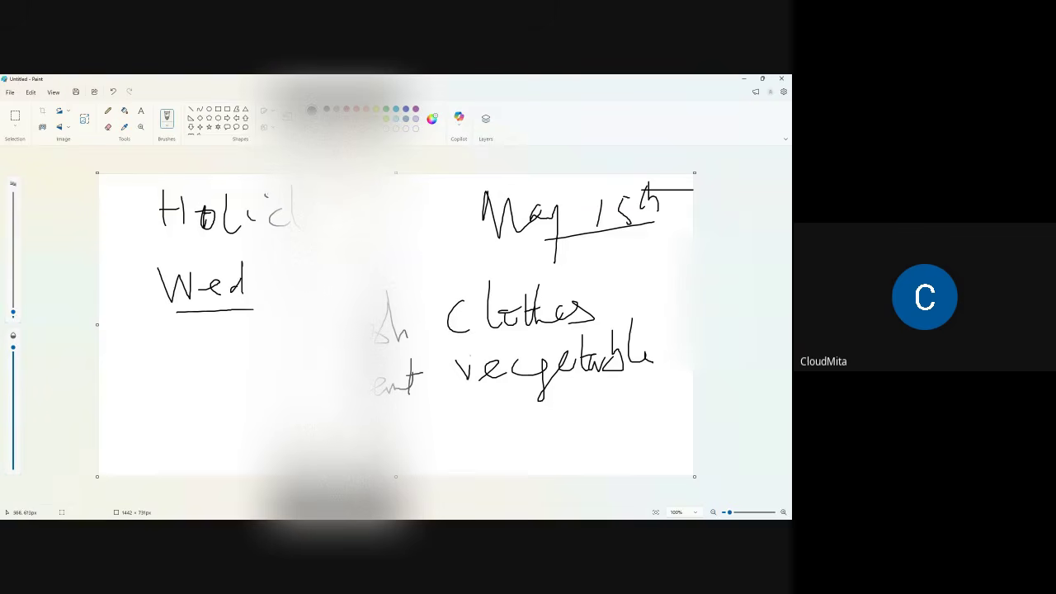
mouse_move(373, 432)
left_mouse_down()
mouse_move(401, 452)
mouse_move(417, 439)
mouse_move(429, 447)
left_mouse_up()
mouse_move(482, 420)
left_mouse_down()
mouse_move(494, 452)
mouse_move(506, 444)
mouse_move(542, 464)
mouse_move(571, 452)
mouse_move(596, 460)
left_mouse_up()
left_click_drag(528, 422, 520, 425)
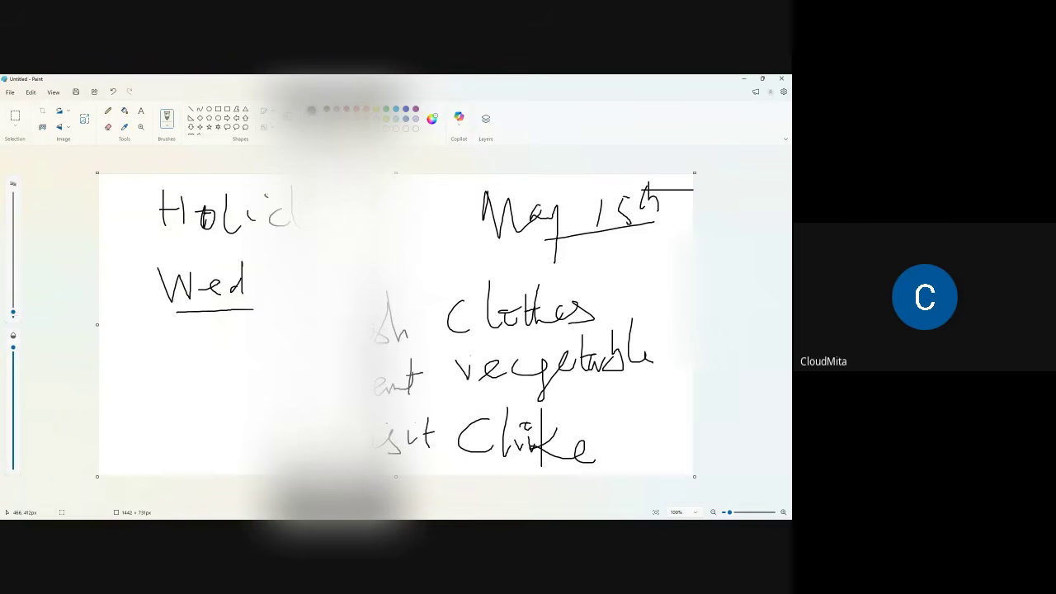
left_click_drag(262, 322, 262, 353)
mouse_move(261, 390)
left_mouse_down()
mouse_move(281, 399)
mouse_move(269, 461)
left_mouse_up()
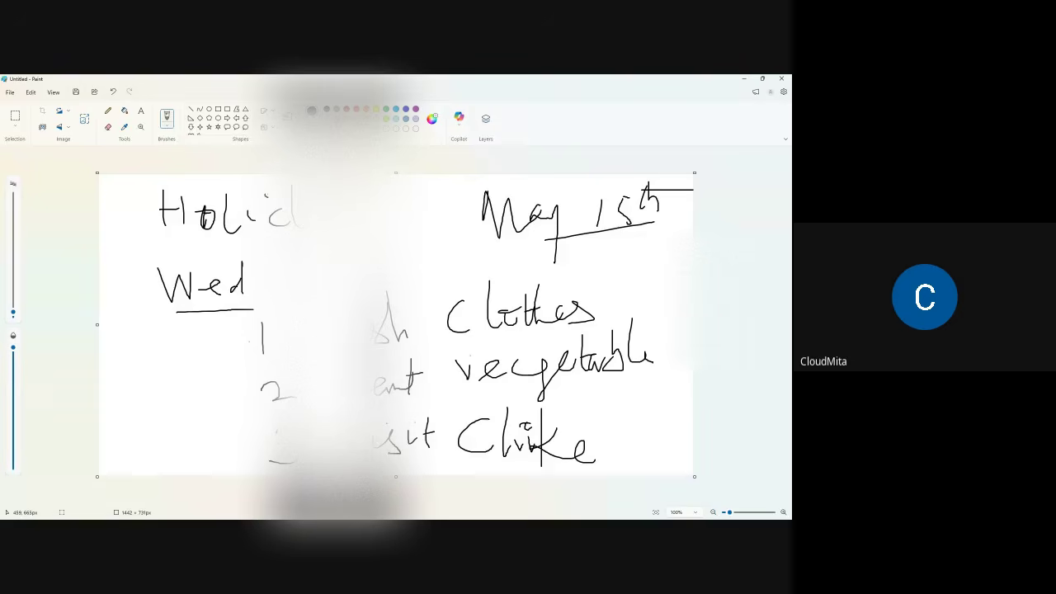
left_click(744, 84)
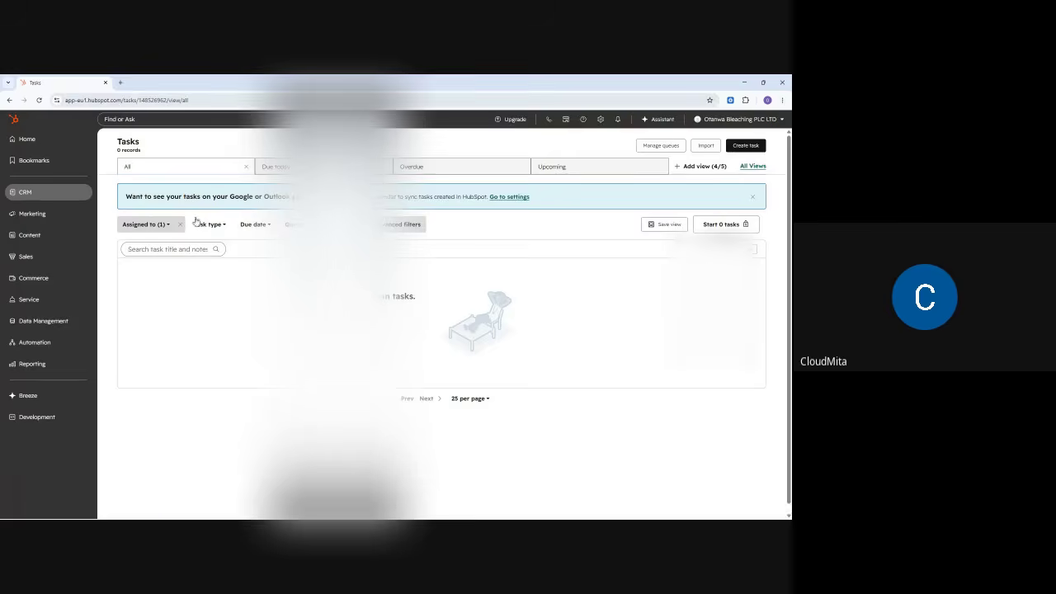
mouse_move(74, 196)
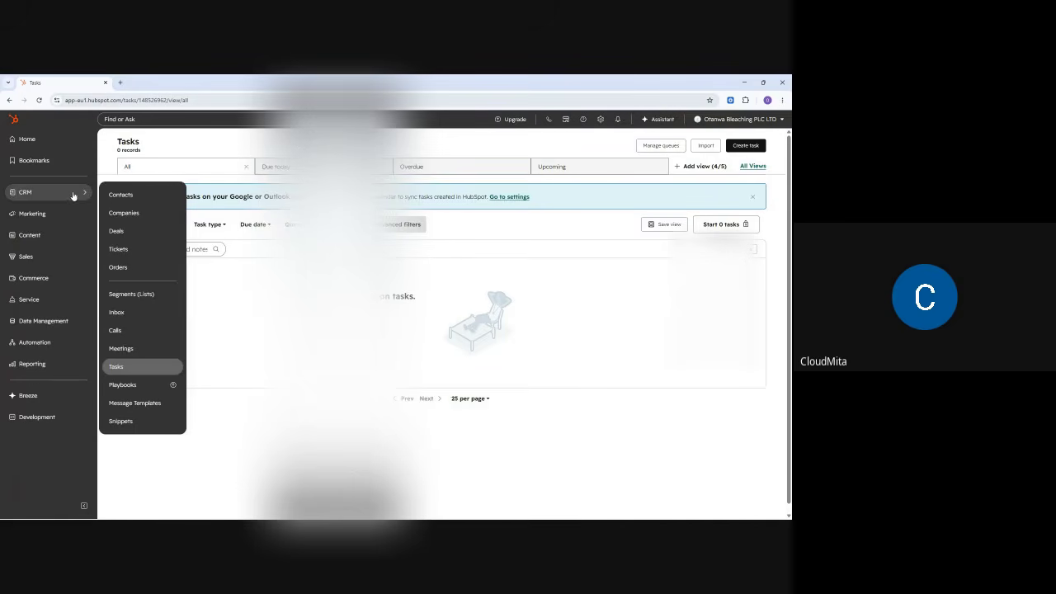
left_click(119, 368)
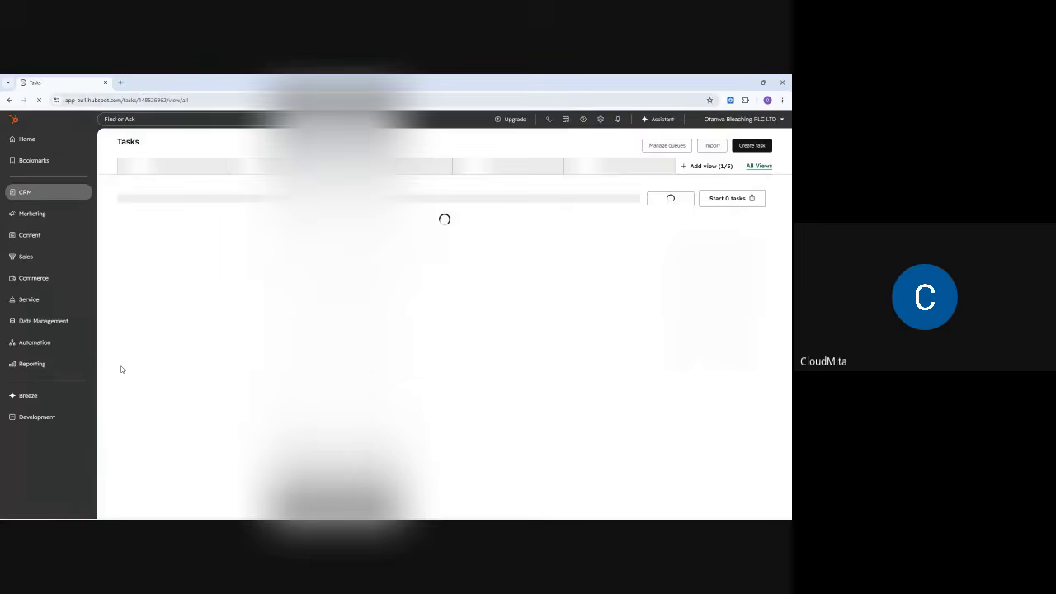
- Start a new task titled to call the contact about the London trip and view task types
left_click(747, 146)
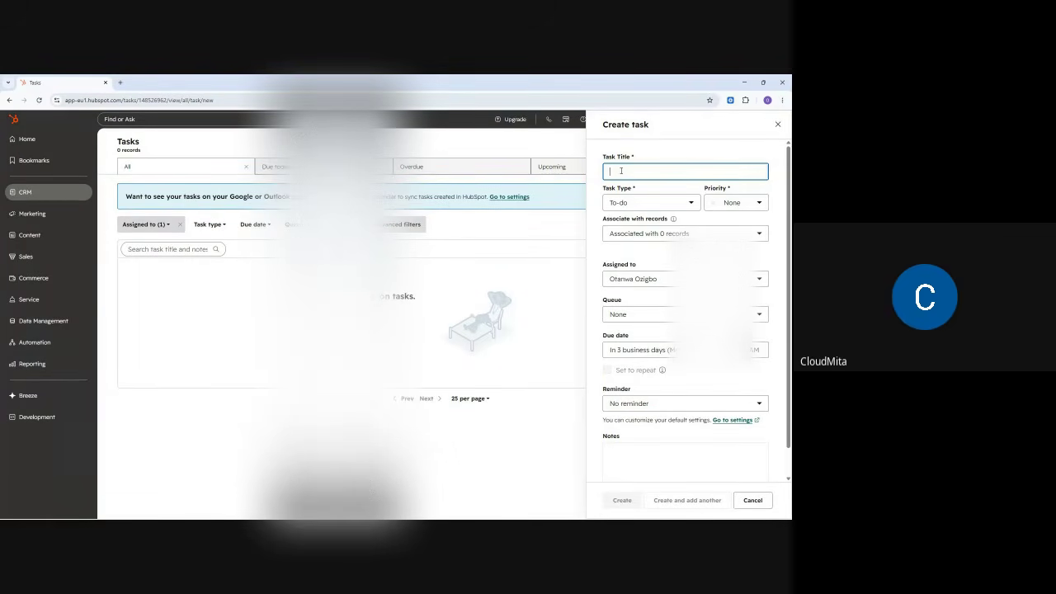
type("Call")
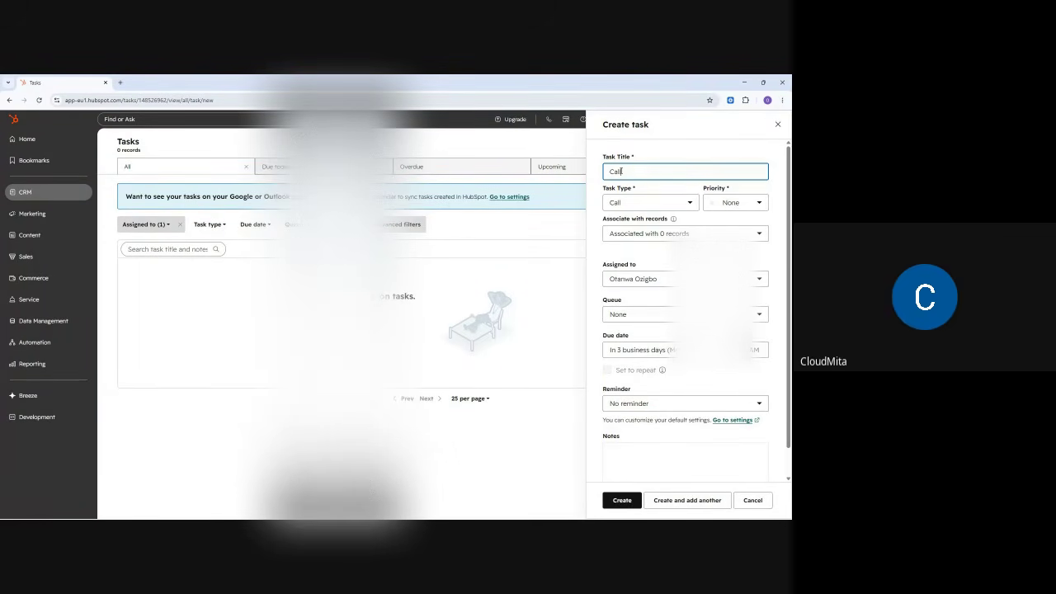
type(" E")
type("kwuto")
type("s about th")
type("e ")
type("La")
type("ondon ")
type("trip")
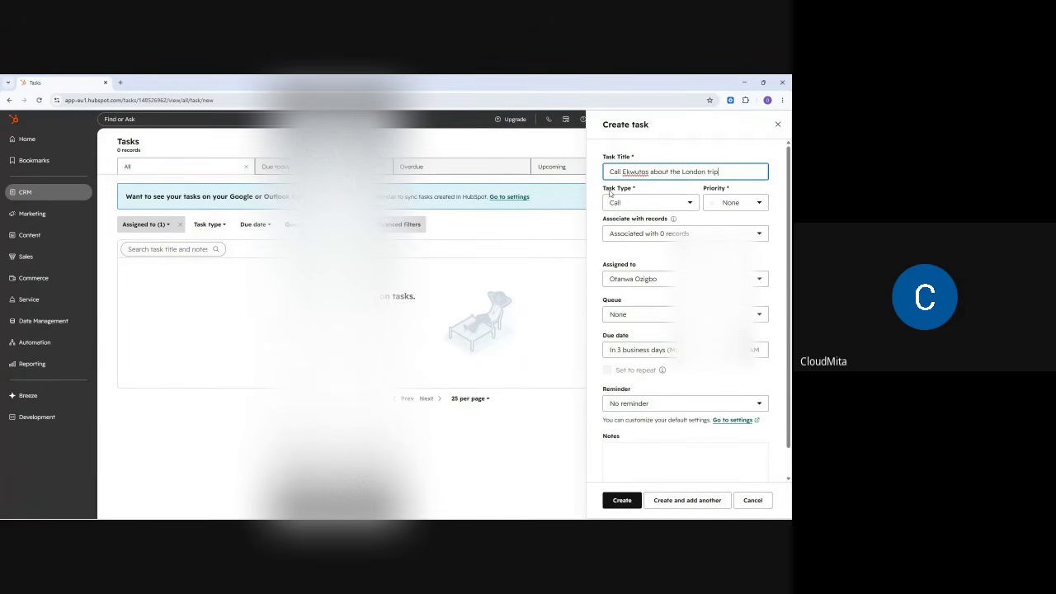
left_click_drag(603, 189, 650, 191)
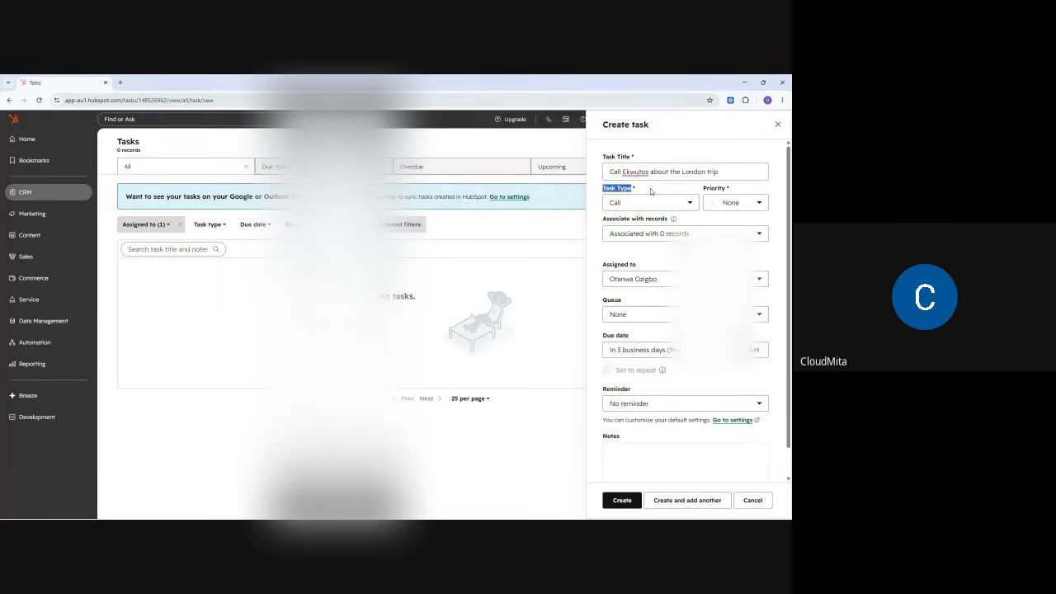
left_click(653, 200)
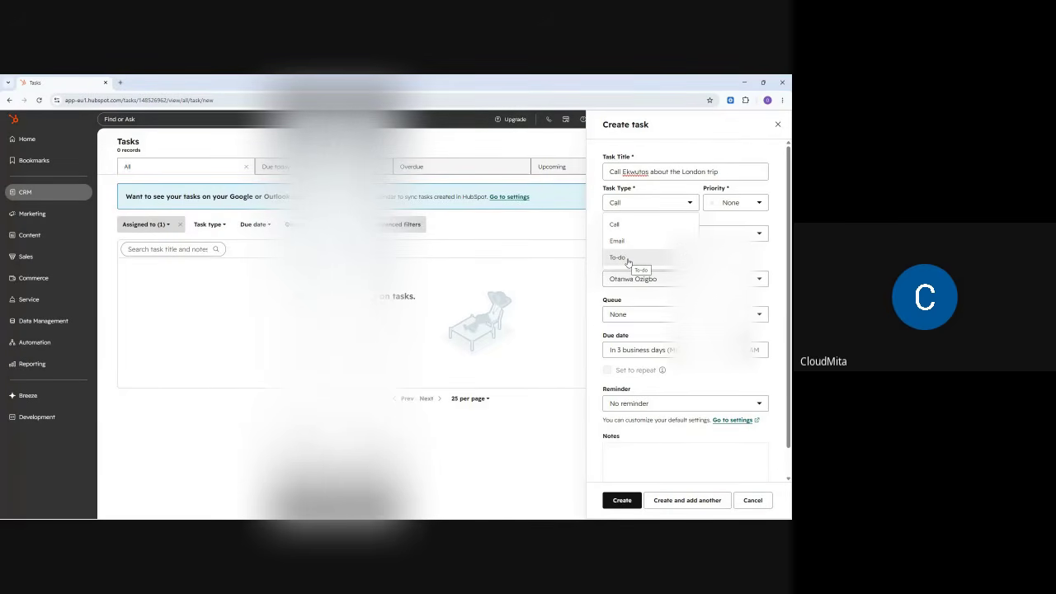
- Keep the task type as Call and set its priority to High
left_click(629, 225)
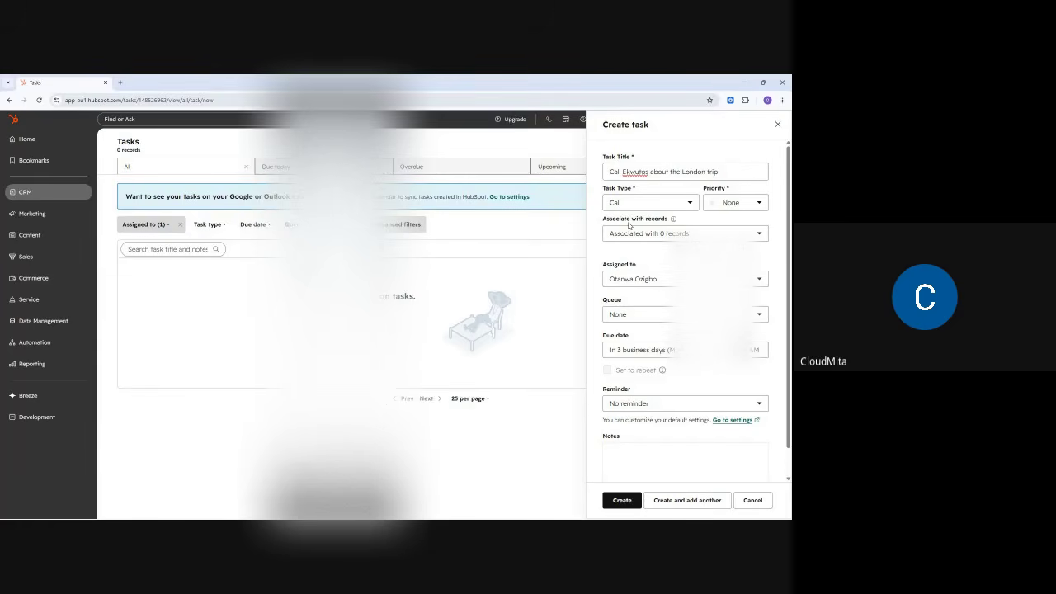
left_click(730, 208)
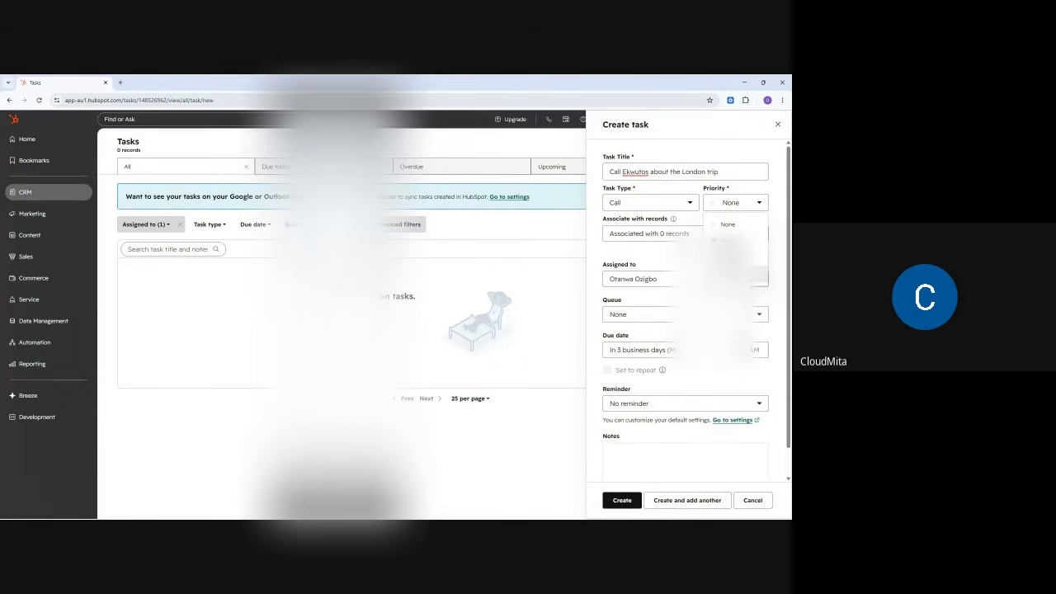
left_click(728, 273)
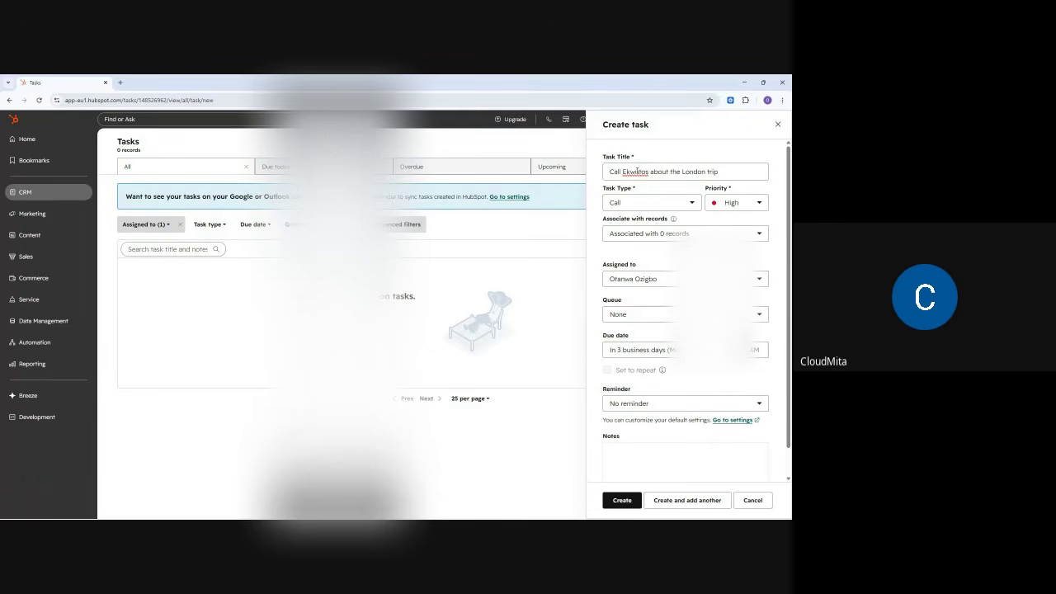
- Associate the first matching contact with the task, leaving owner and queue unchanged
left_click(647, 239)
scroll(621, 318, "down", 3)
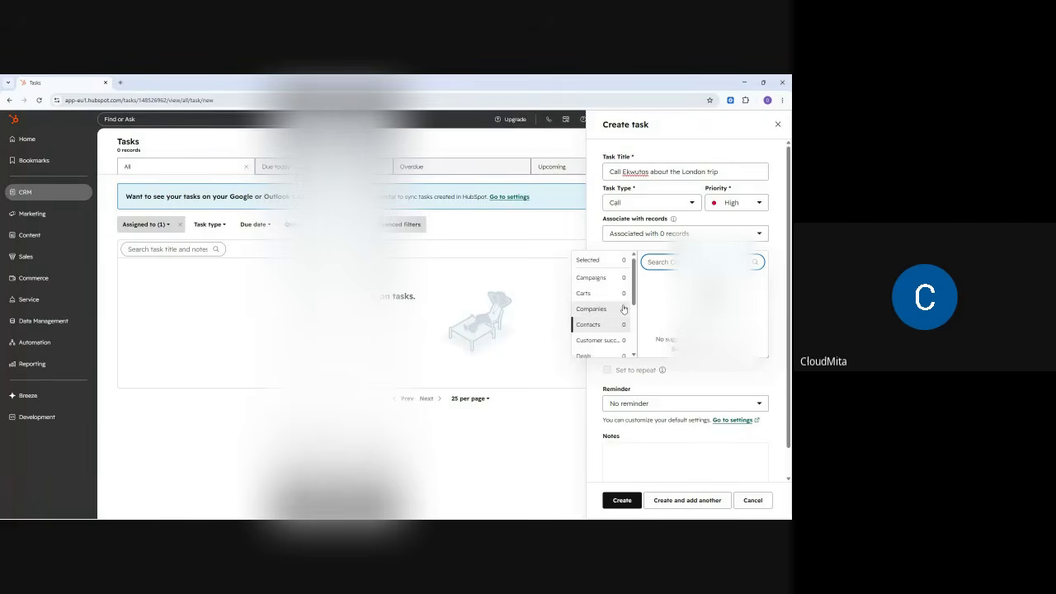
scroll(623, 301, "up", 3)
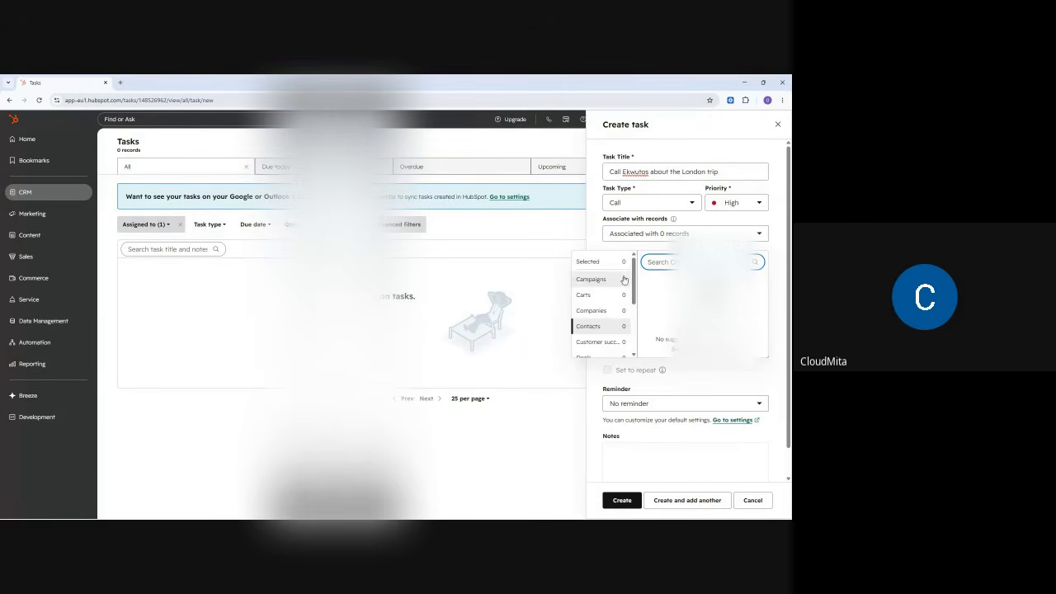
type("a")
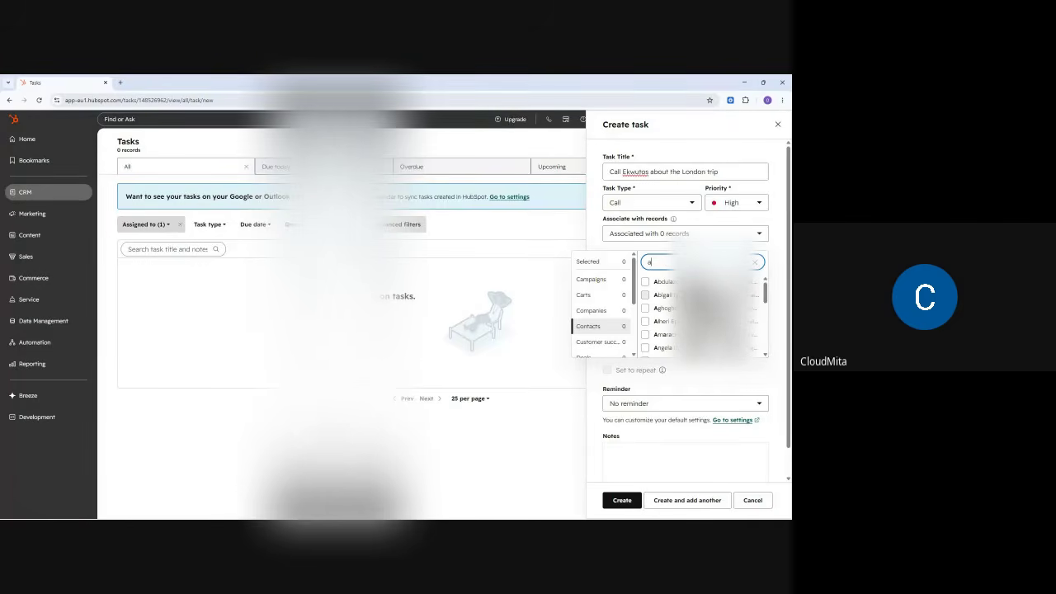
left_click(646, 283)
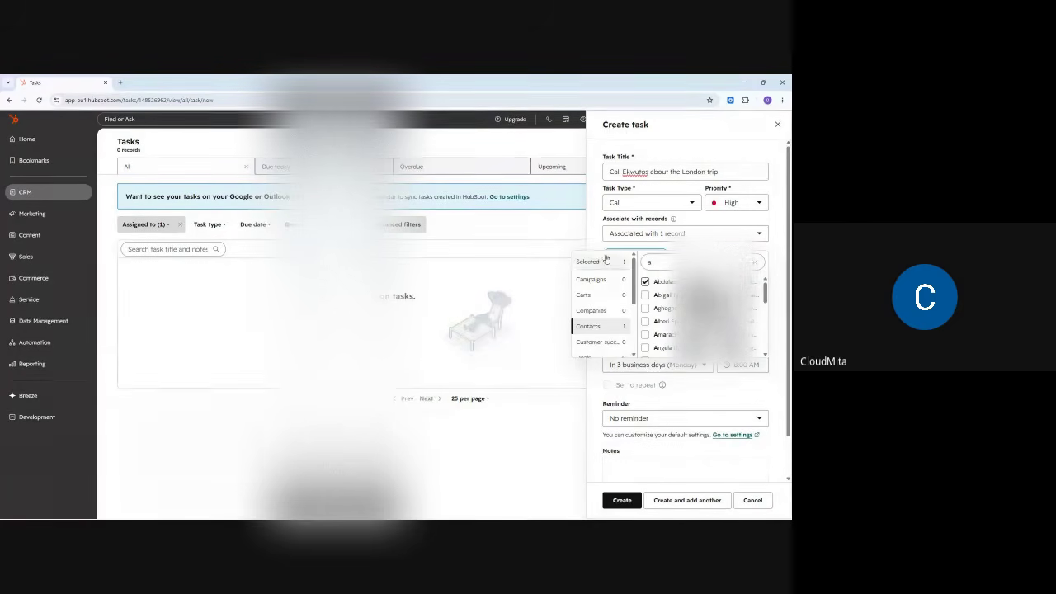
left_click(604, 248)
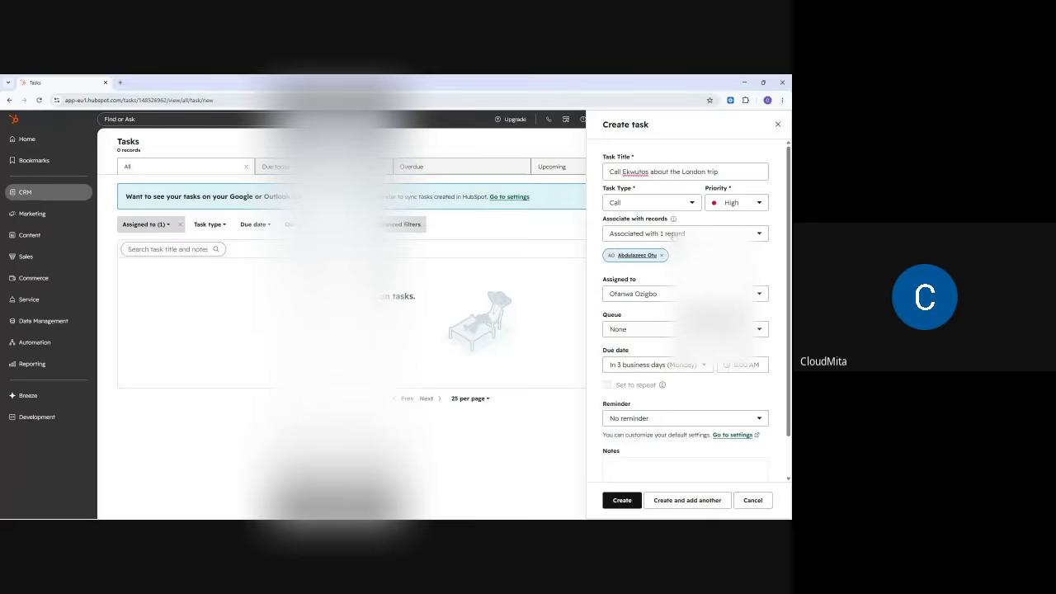
left_click(649, 295)
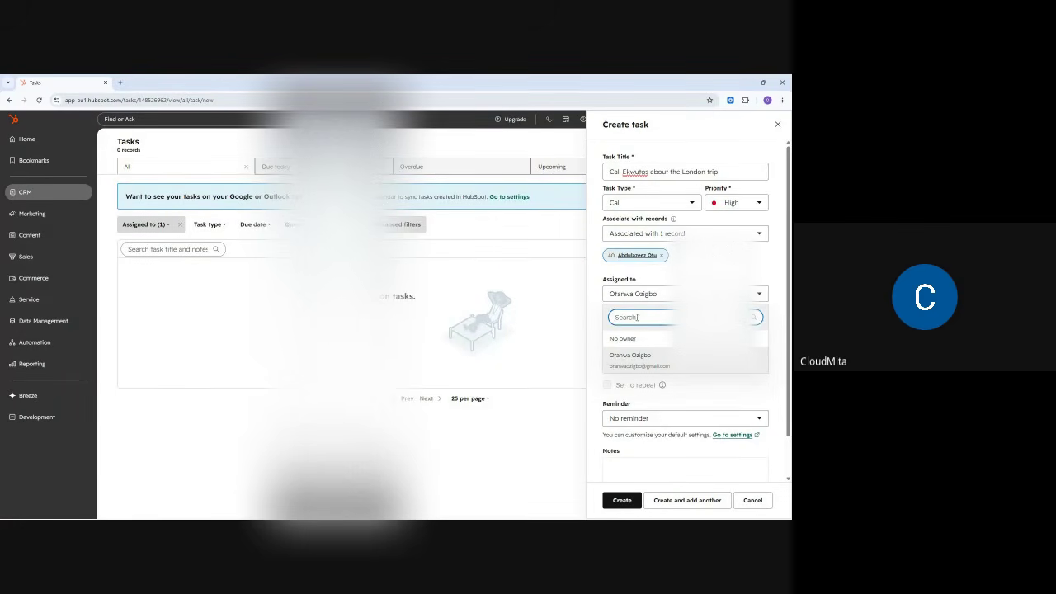
left_click(632, 368)
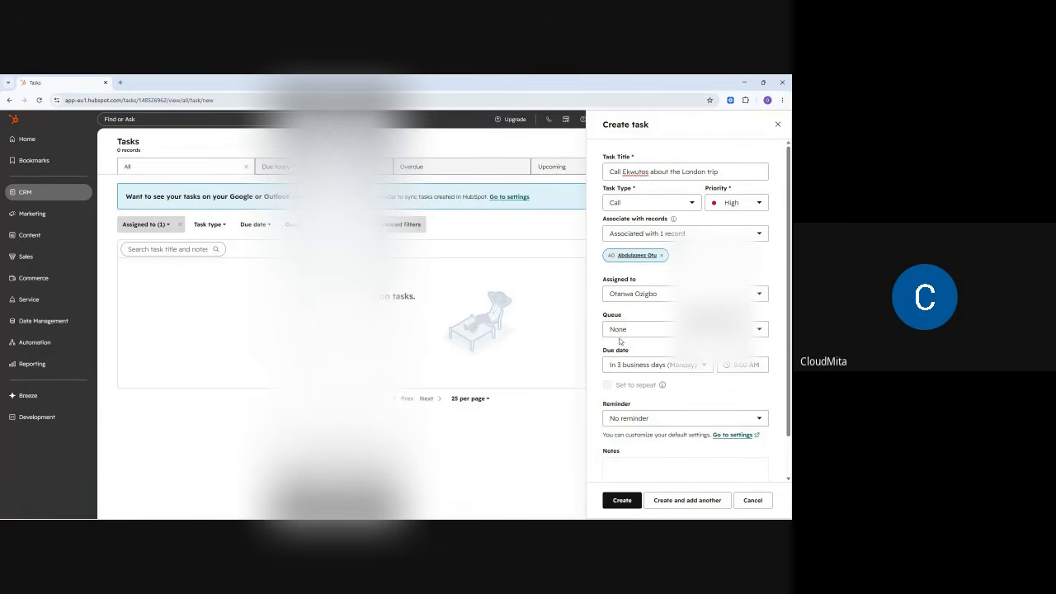
left_click(642, 333)
left_click(636, 317)
- Make the task due in 1 week (May 27) at 11:45 PM with a 1-hour-before reminder
left_click(650, 368)
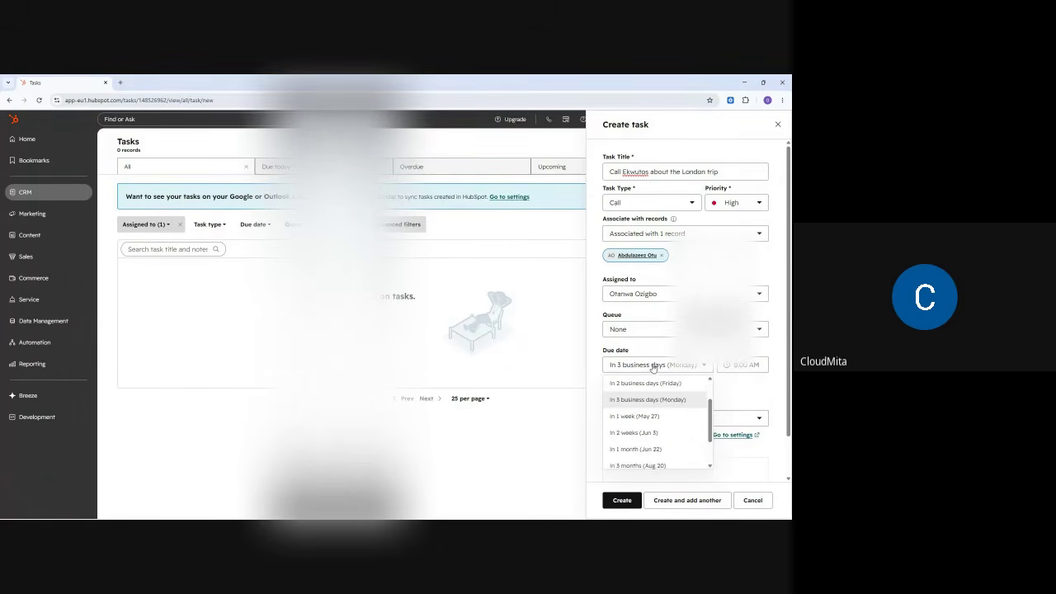
left_click(647, 418)
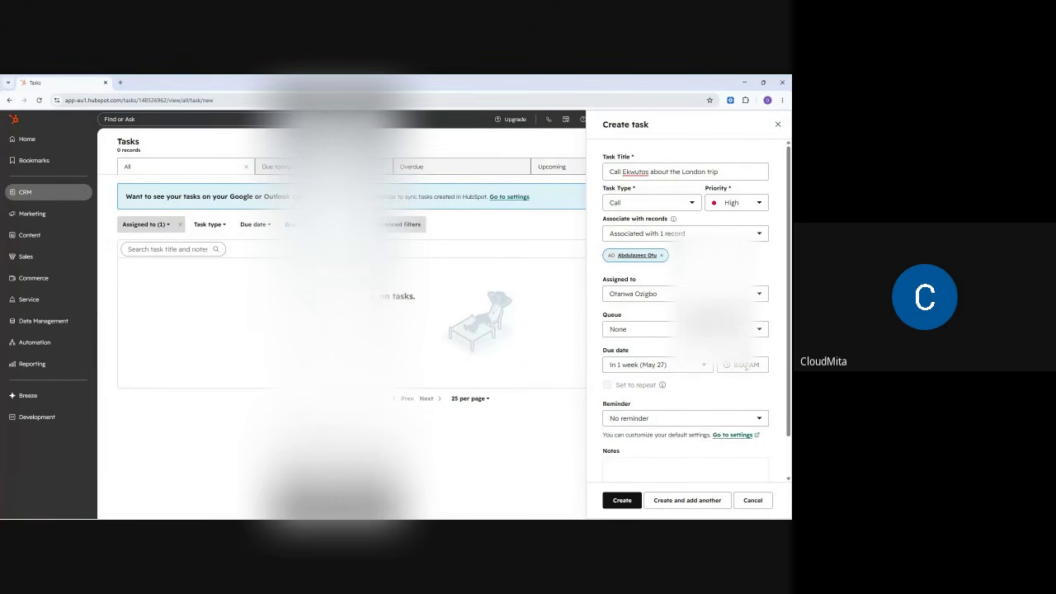
left_click(744, 363)
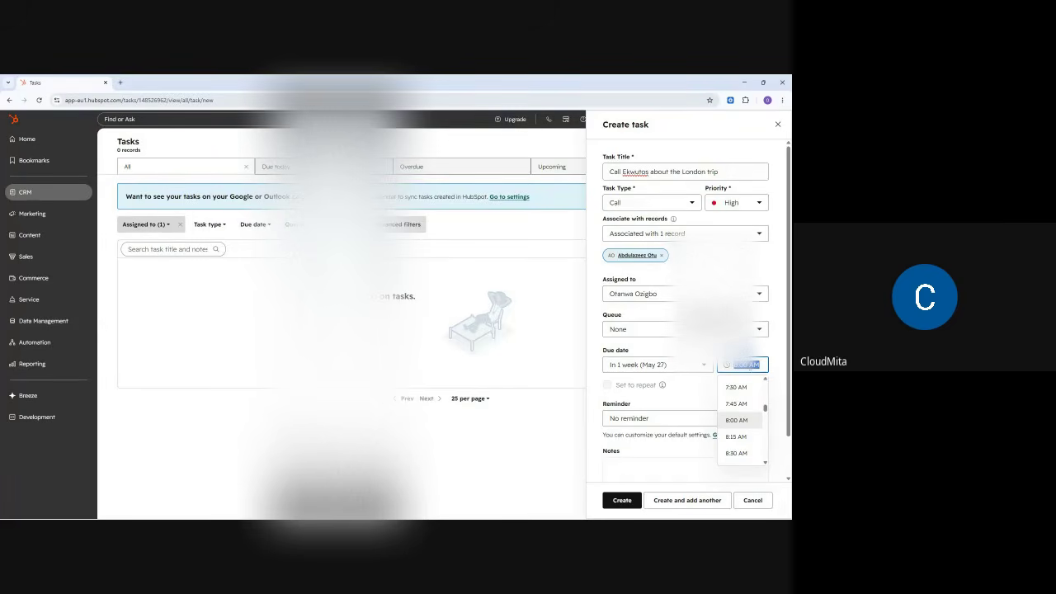
scroll(755, 429, "down", 10)
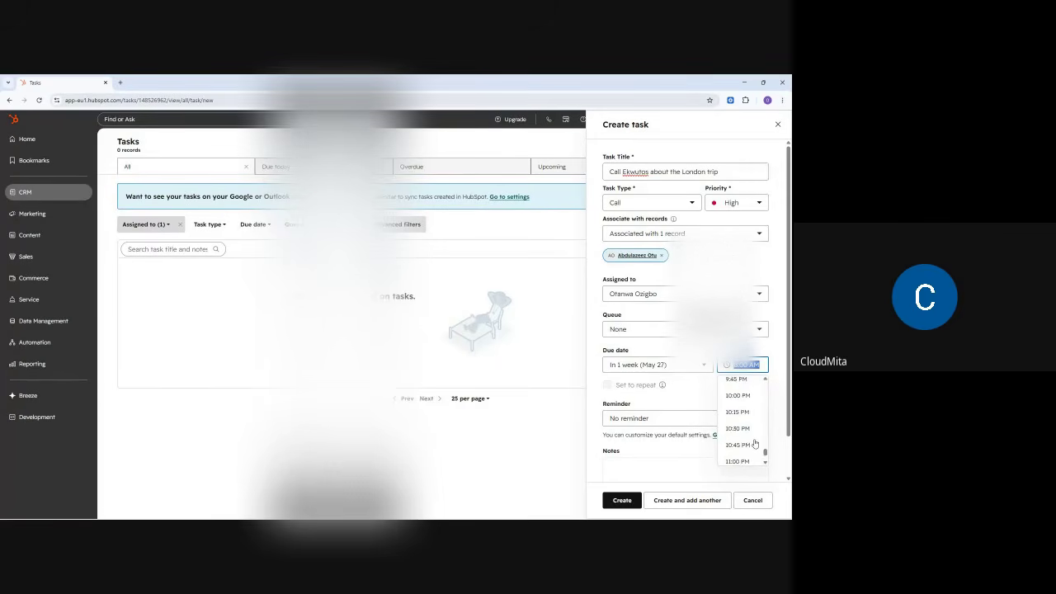
scroll(755, 444, "down", 3)
left_click(740, 459)
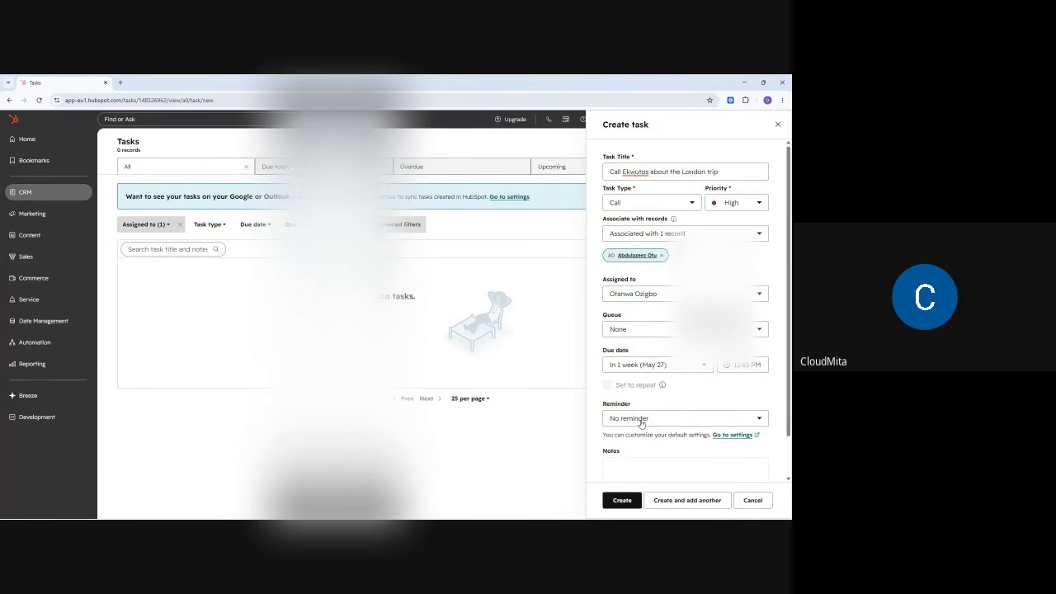
left_click(641, 420)
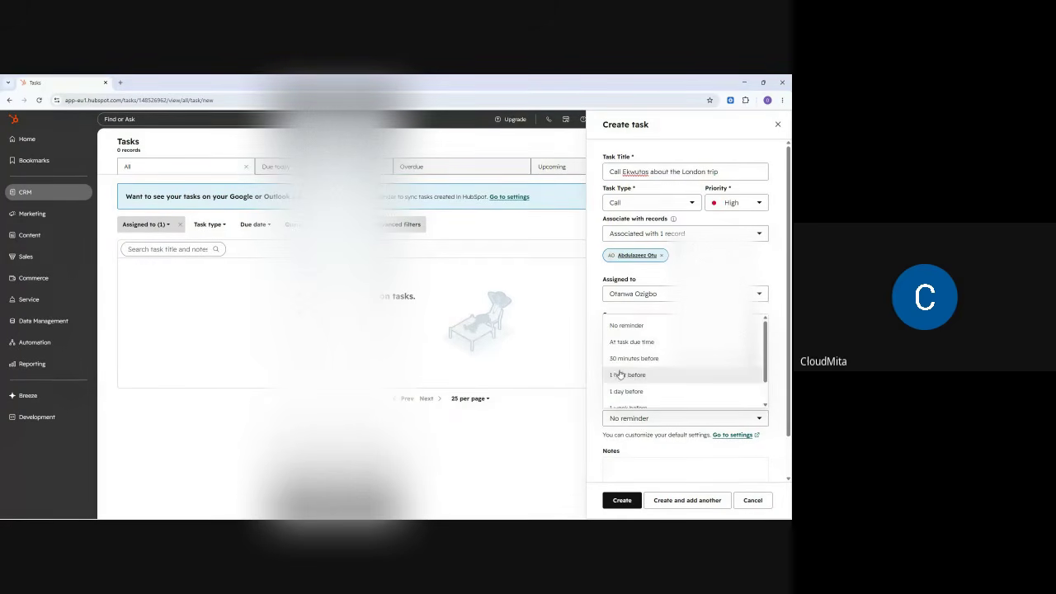
scroll(623, 375, "down", 1)
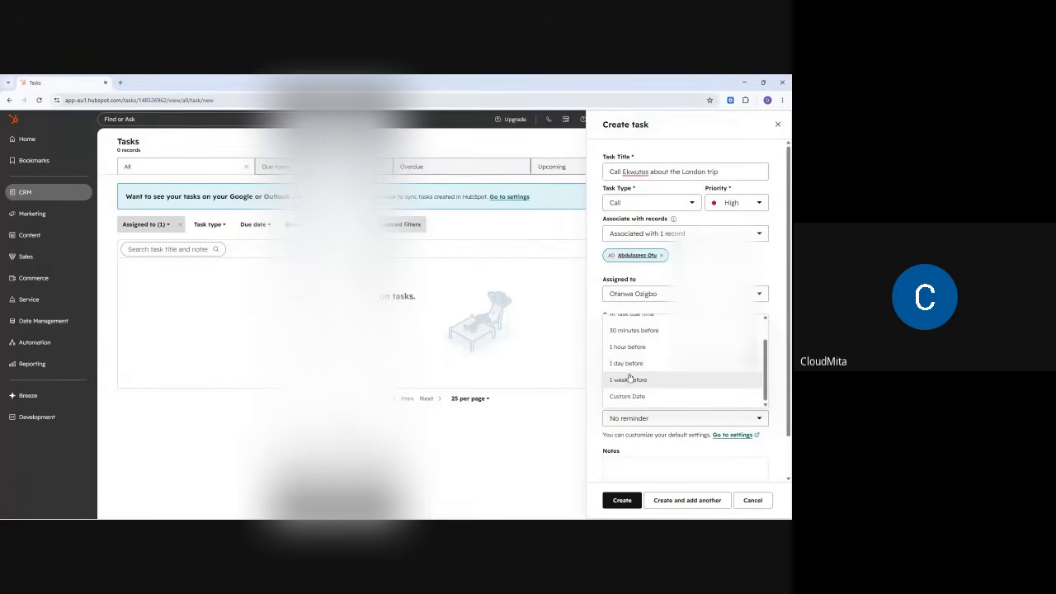
left_click(624, 348)
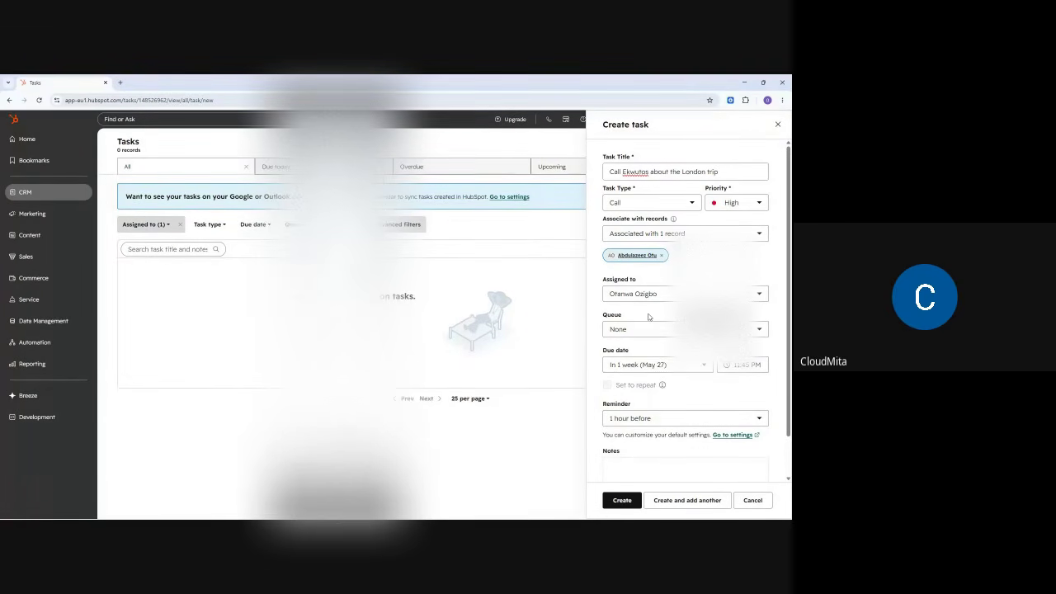
scroll(683, 412, "down", 1)
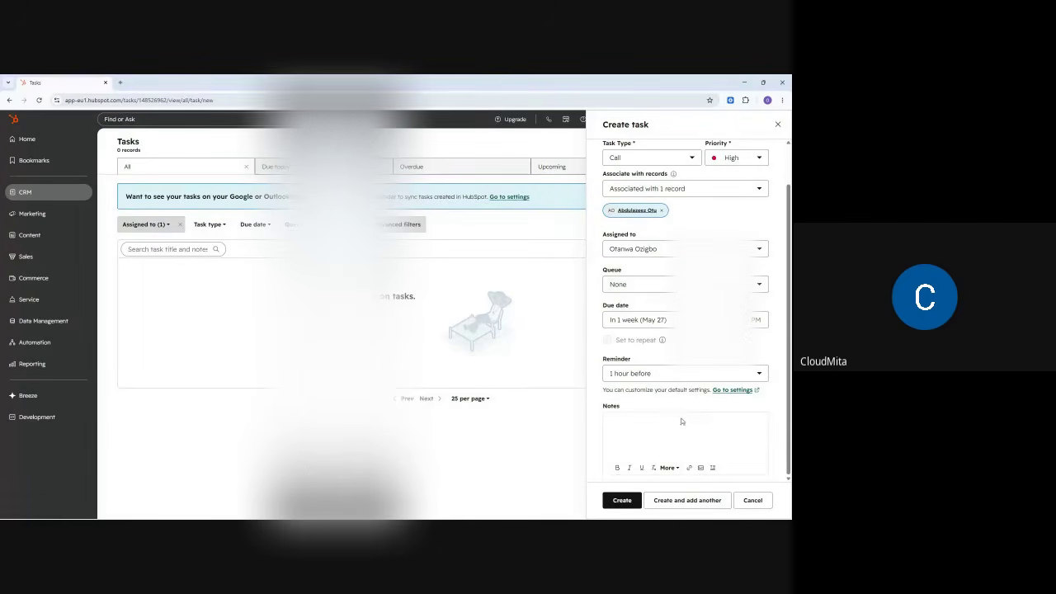
- Begin the task notes with bullets for London trip, happening places and food choices
left_click(629, 421)
type("London")
type("ppening")
type(" pl")
type("ace")
key("BackSpace")
key("BackSpace")
key("BackSpace")
key("BackSpace")
key("BackSpace")
type("c")
key("Return")
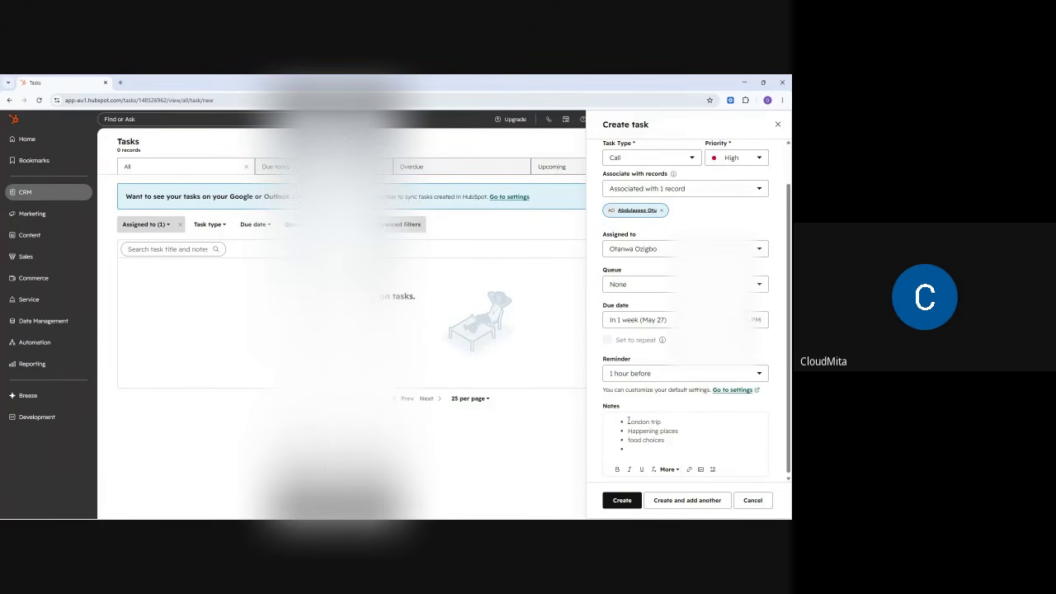
- Add note bullets for accommodation budget, spell-corrected, and investment plans for London
type("accoomodation budget")
right_click(645, 451)
left_click(660, 282)
key("Return")
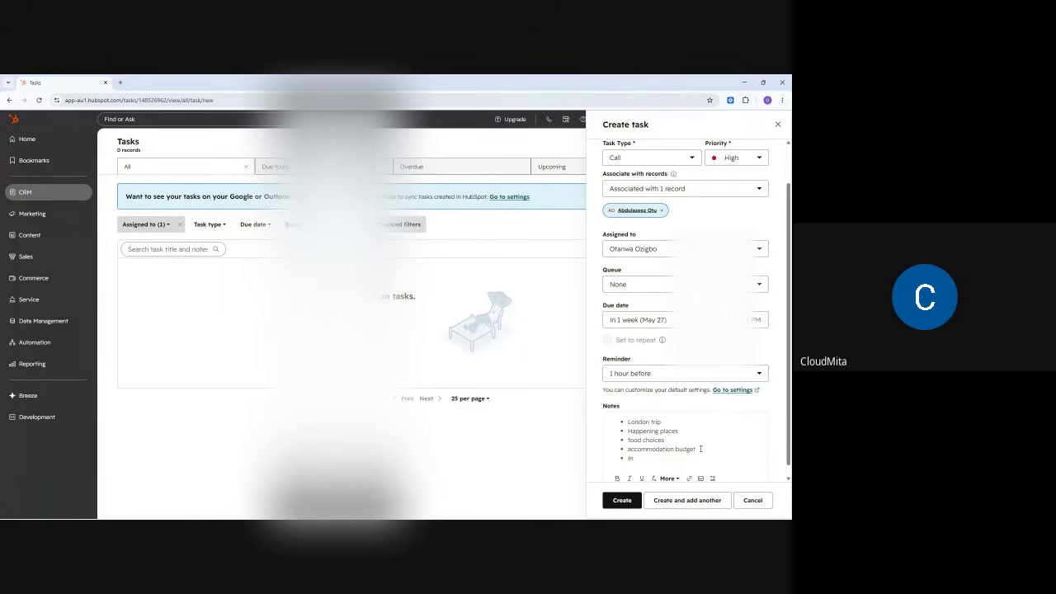
type("menr pa")
type("ans")
type(" for london")
scroll(700, 448, "down", 1)
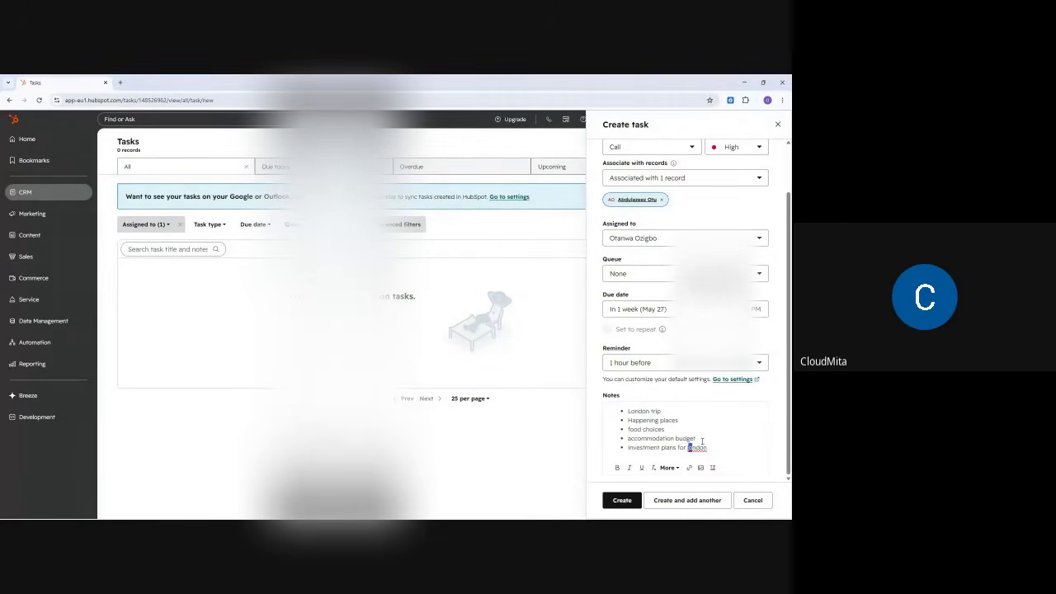
type("L")
scroll(684, 330, "up", 2)
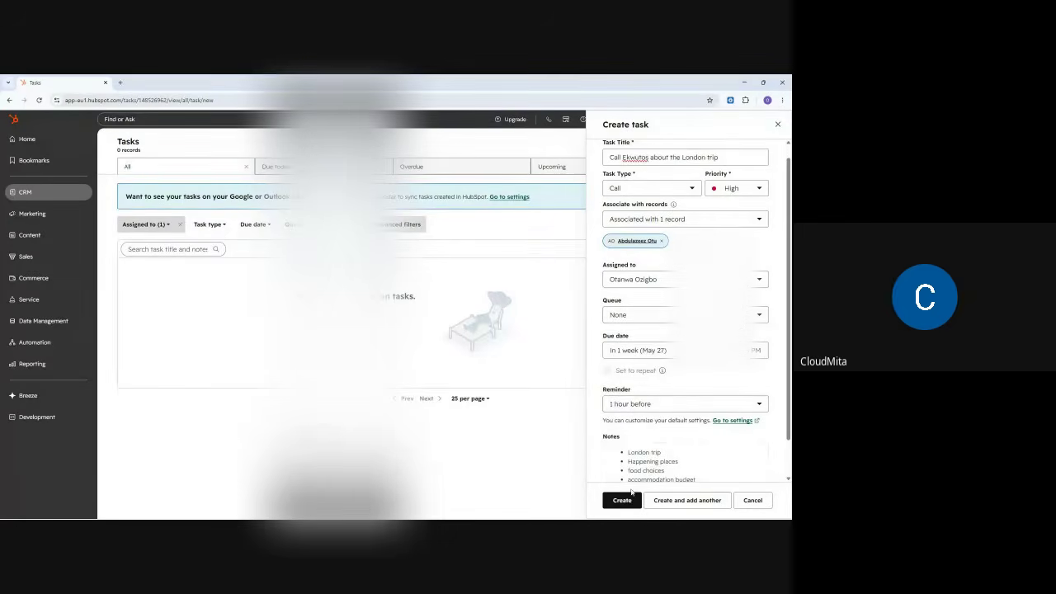
- Create the High-priority London trip call task, then begin a second new task
left_click(622, 501)
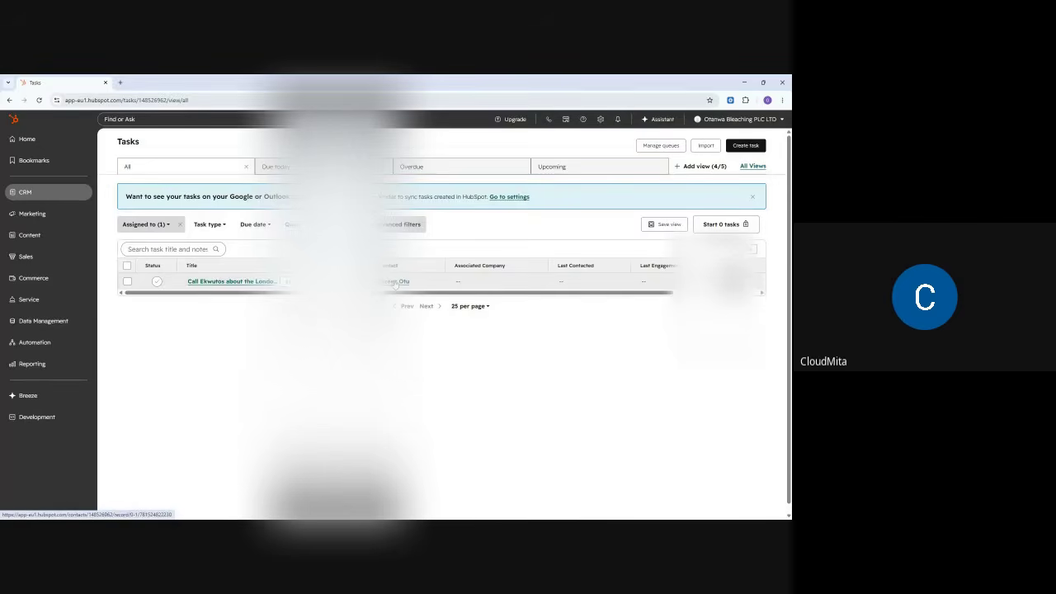
left_click(743, 148)
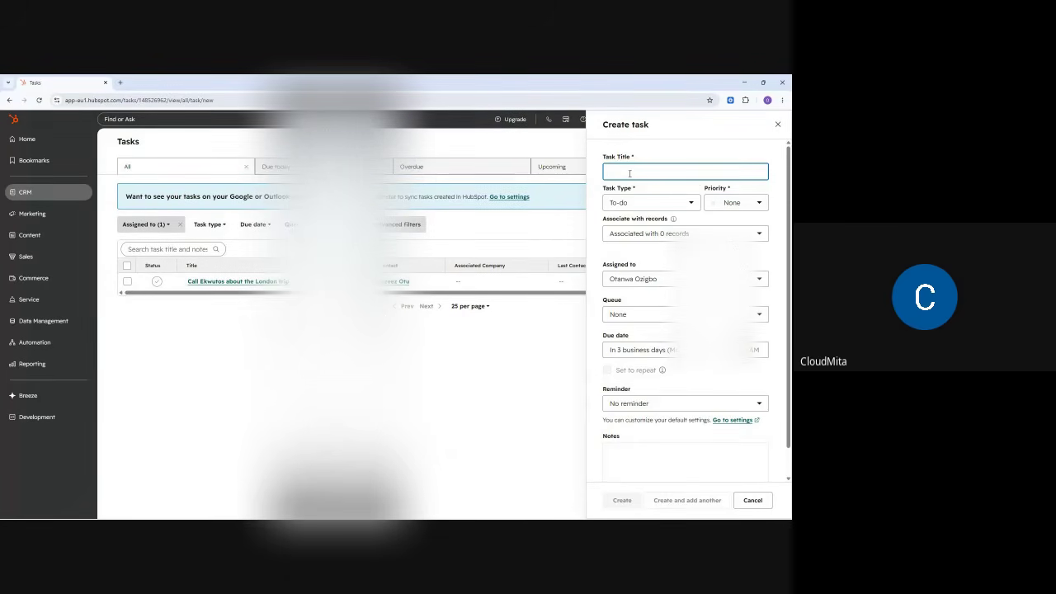
- Title the new task to call the contact, set Email type and Medium priority, and start a contact search
type("Call")
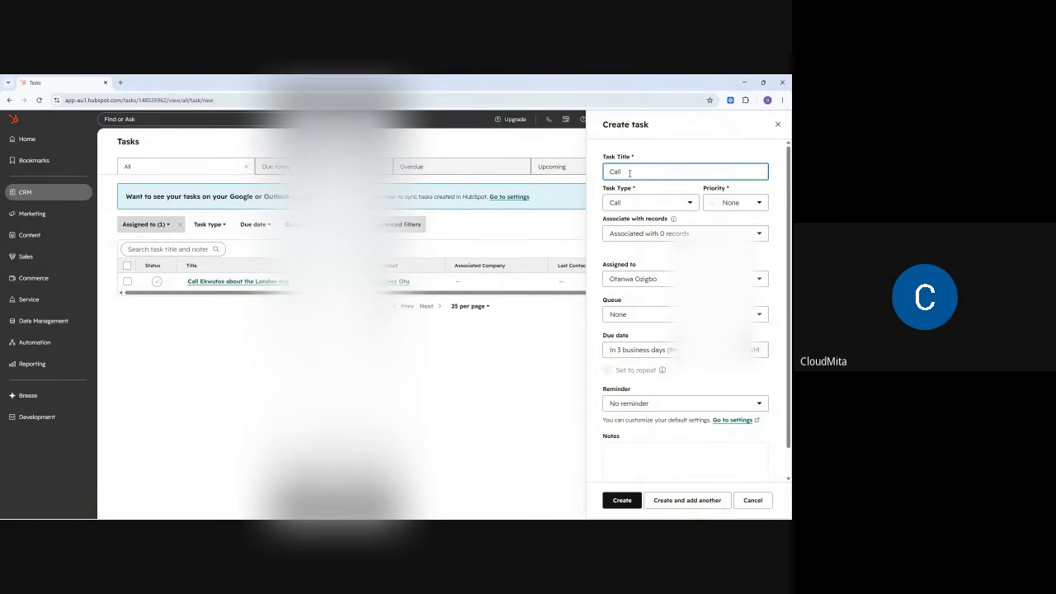
type(" Kindness")
left_click(627, 202)
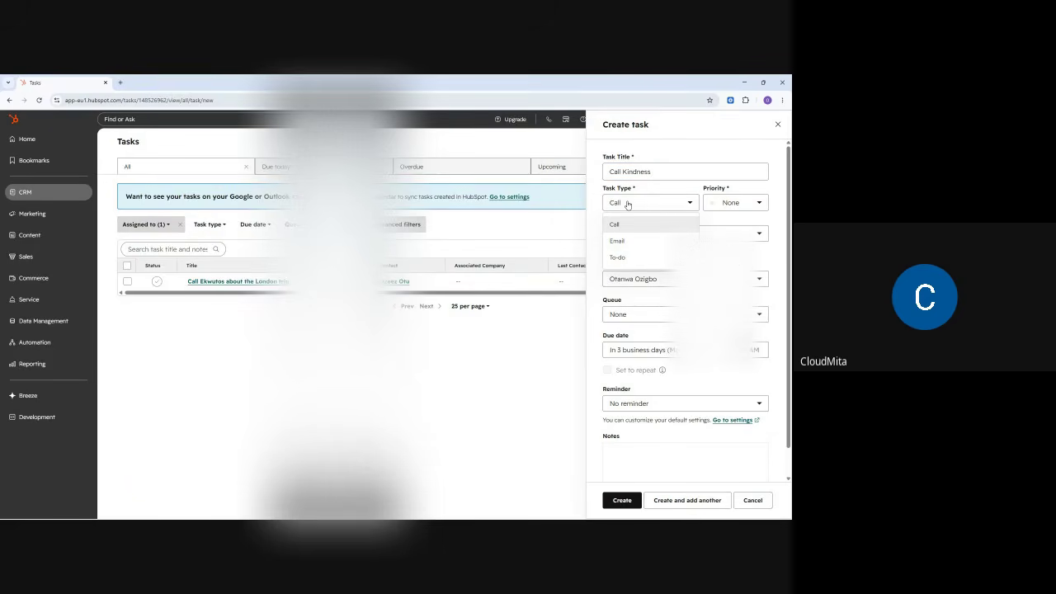
left_click(621, 241)
left_click(732, 204)
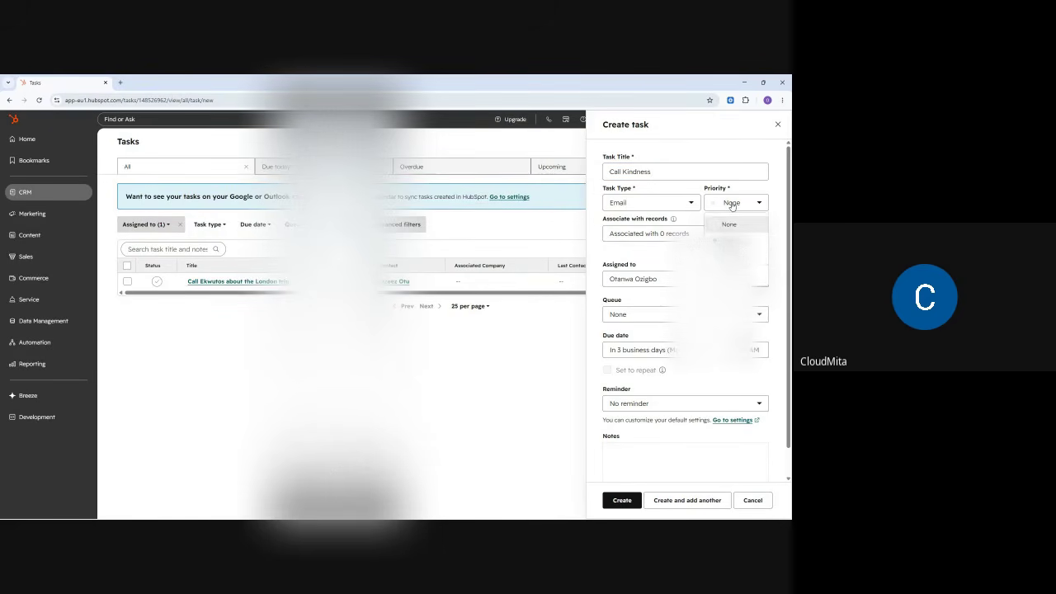
left_click(729, 258)
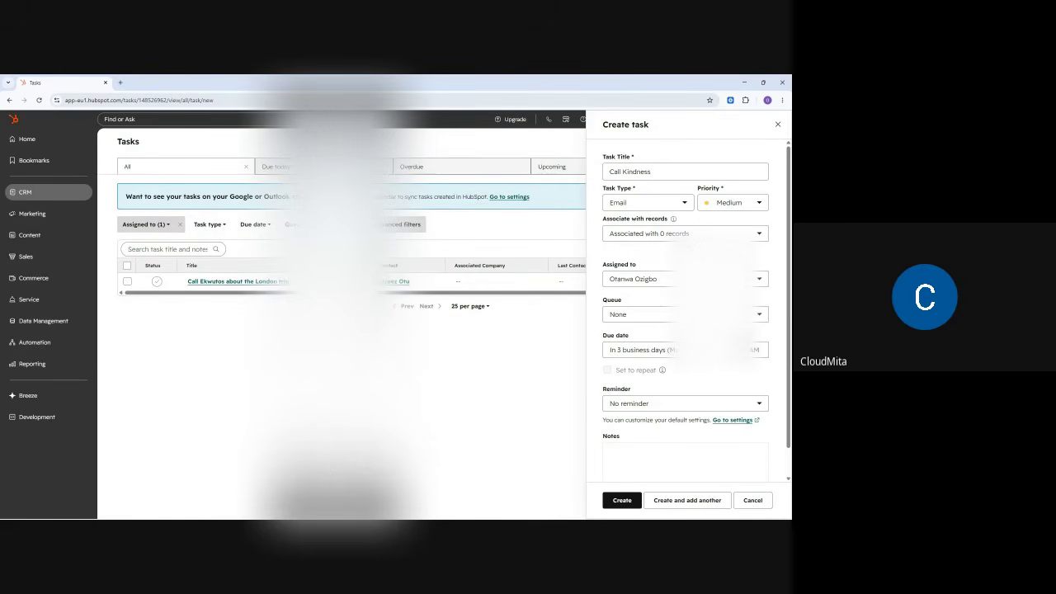
left_click(641, 235)
type("kindn")
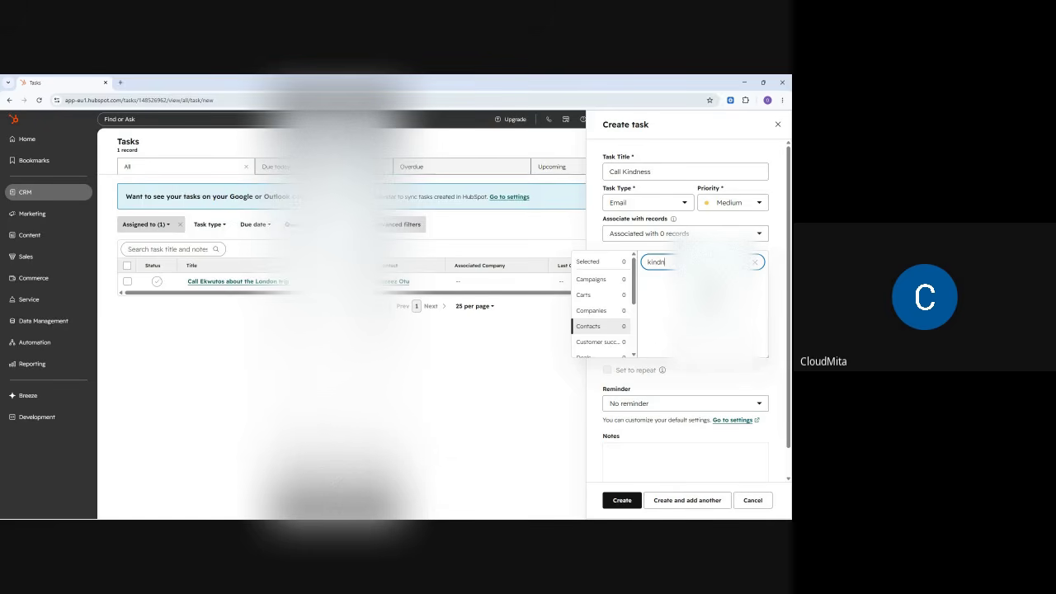
- Try different contact name searches in the task's Associate with records field
mouse_move(632, 266)
left_mouse_down()
mouse_move(632, 289)
mouse_move(631, 264)
left_mouse_up()
left_click(614, 262)
left_click(674, 262)
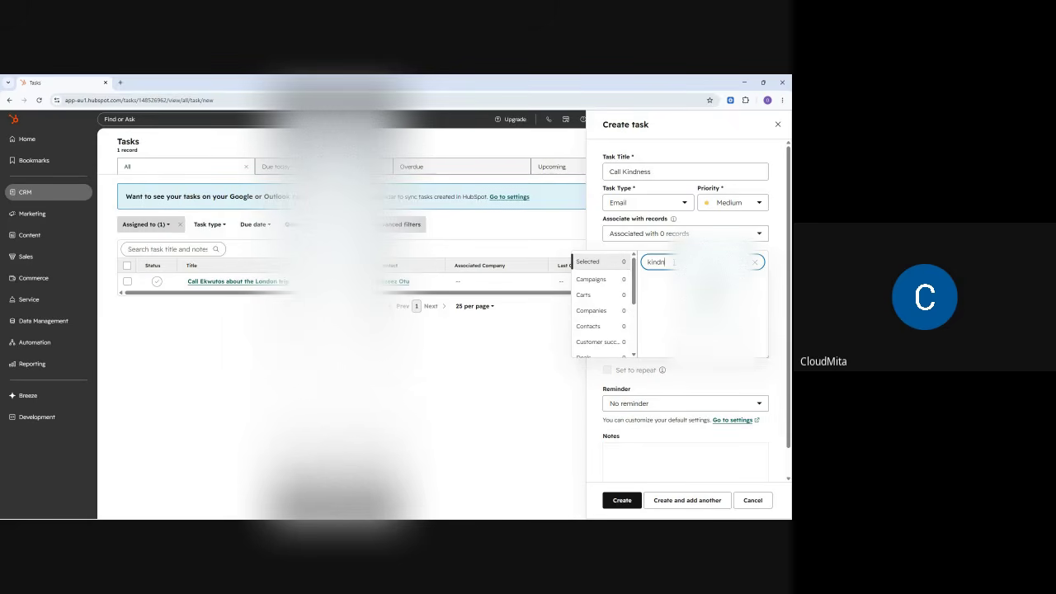
key("BackSpace")
double_click(649, 262)
type("Isulai")
double_click(649, 262)
- Limit the association search to Contacts, search a partial contact name, then minimize HubSpot
left_click(593, 326)
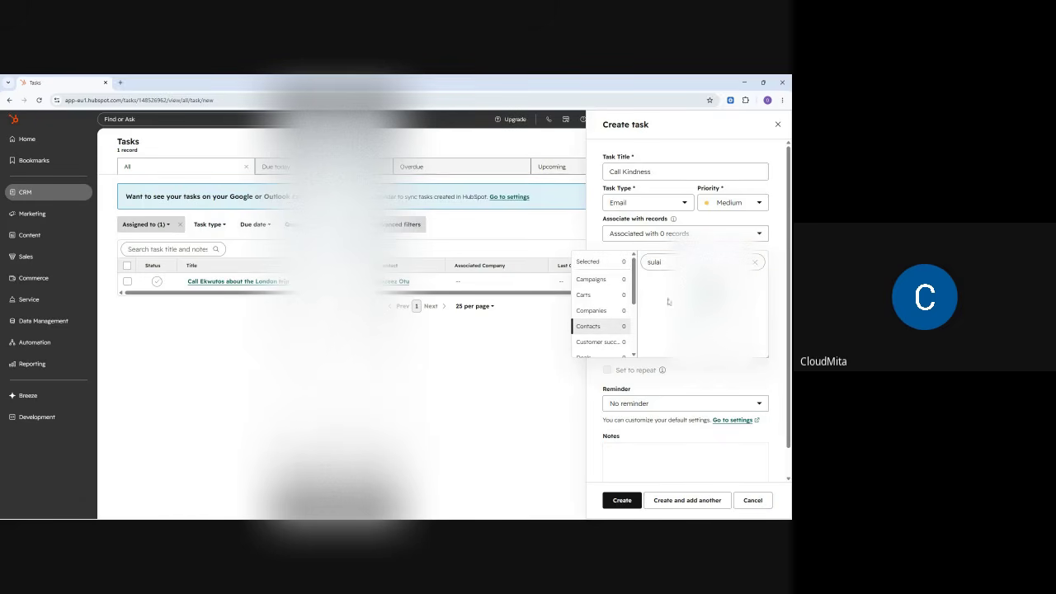
double_click(652, 262)
type("kind")
double_click(651, 261)
key("BackSpace")
type("kin")
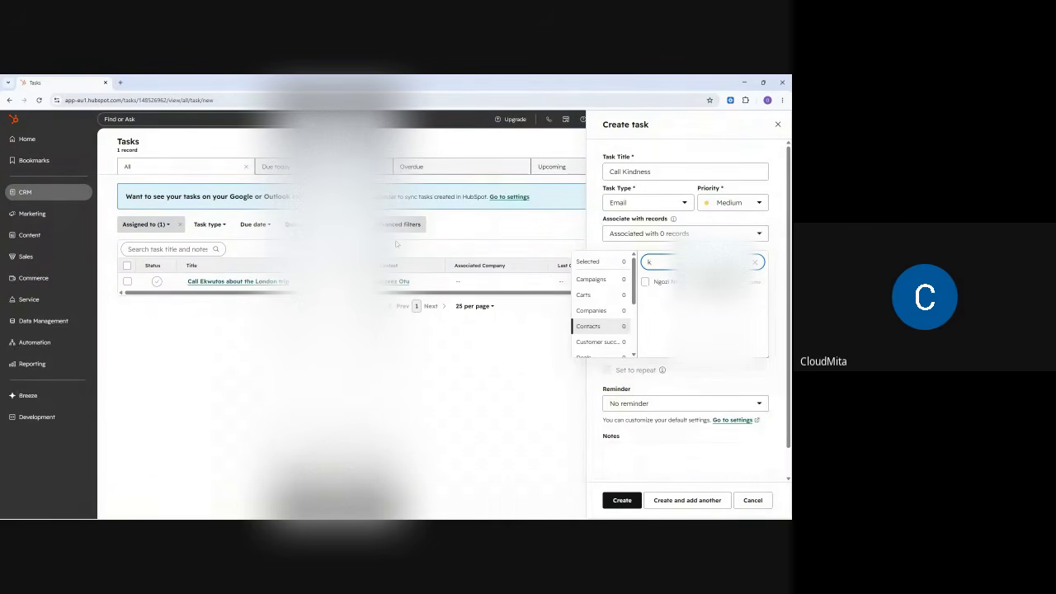
left_click(745, 81)
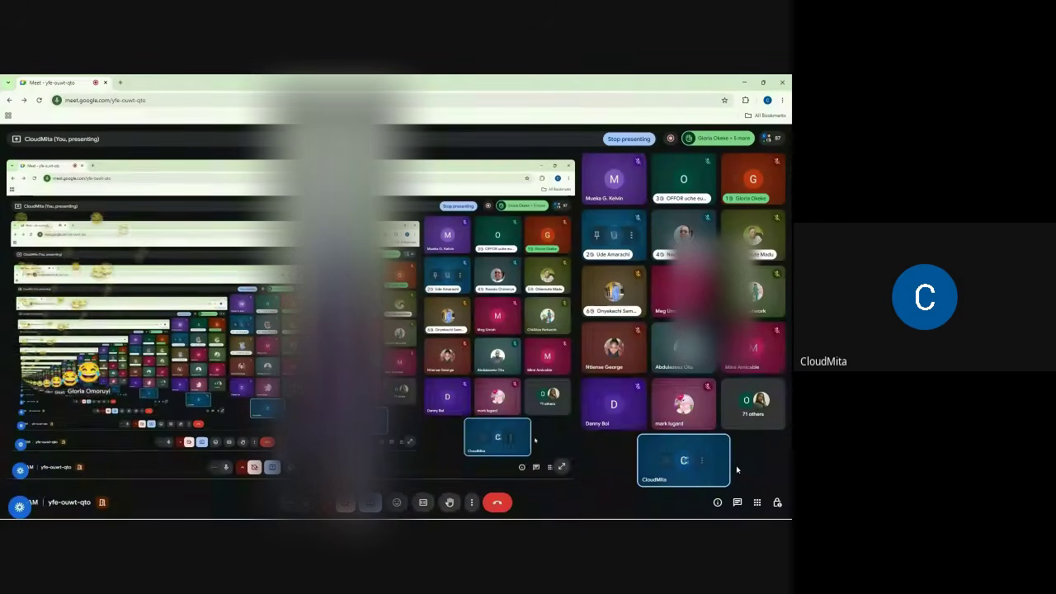
- Search Meet's People list for the contact, check Host controls, then restore the HubSpot task form
left_click(775, 140)
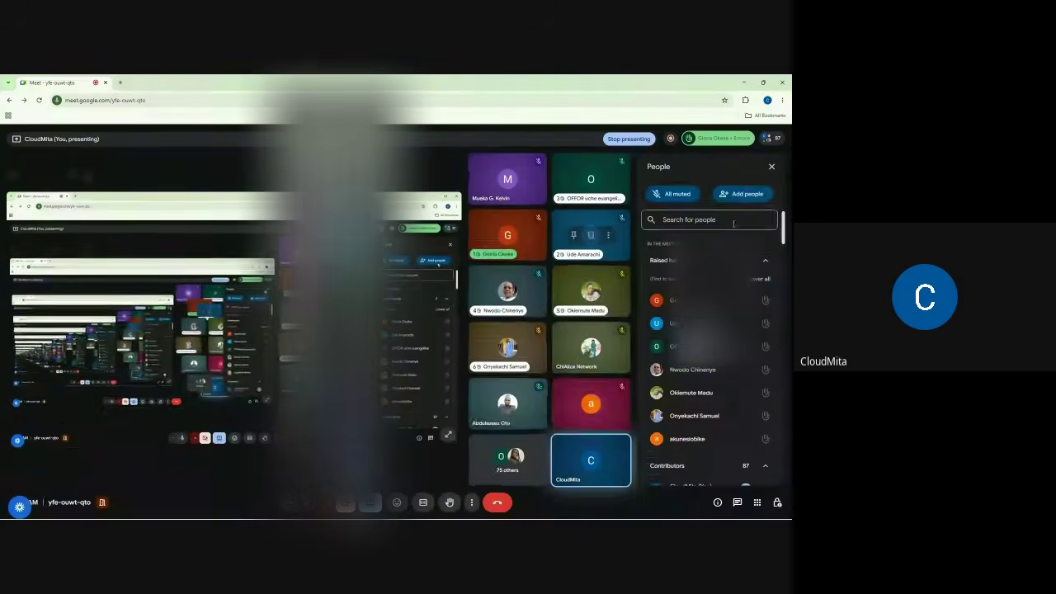
type("kin")
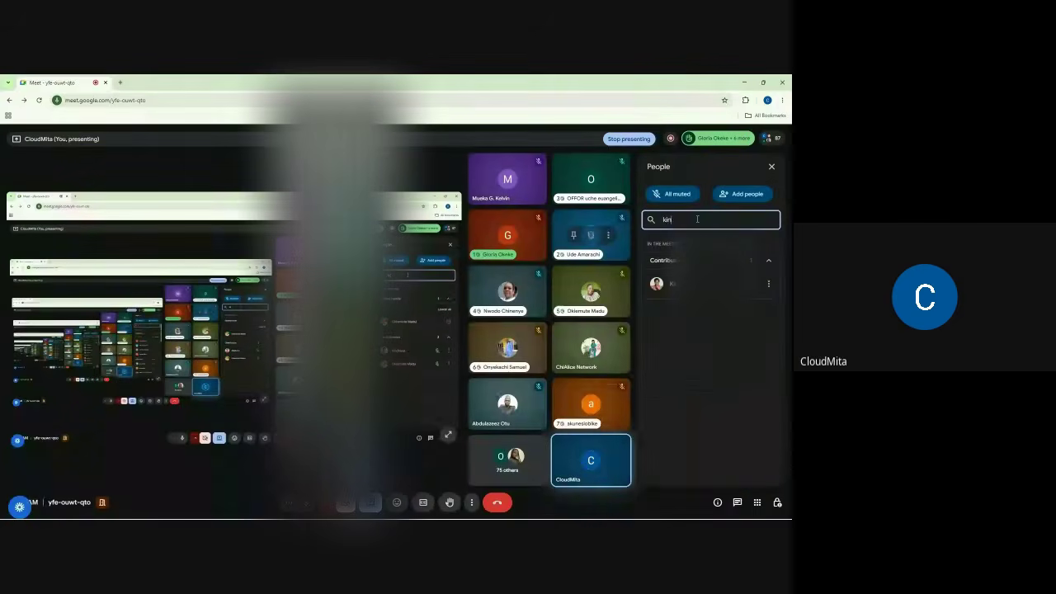
key("BackSpace")
key("BackSpace")
key("BackSpace")
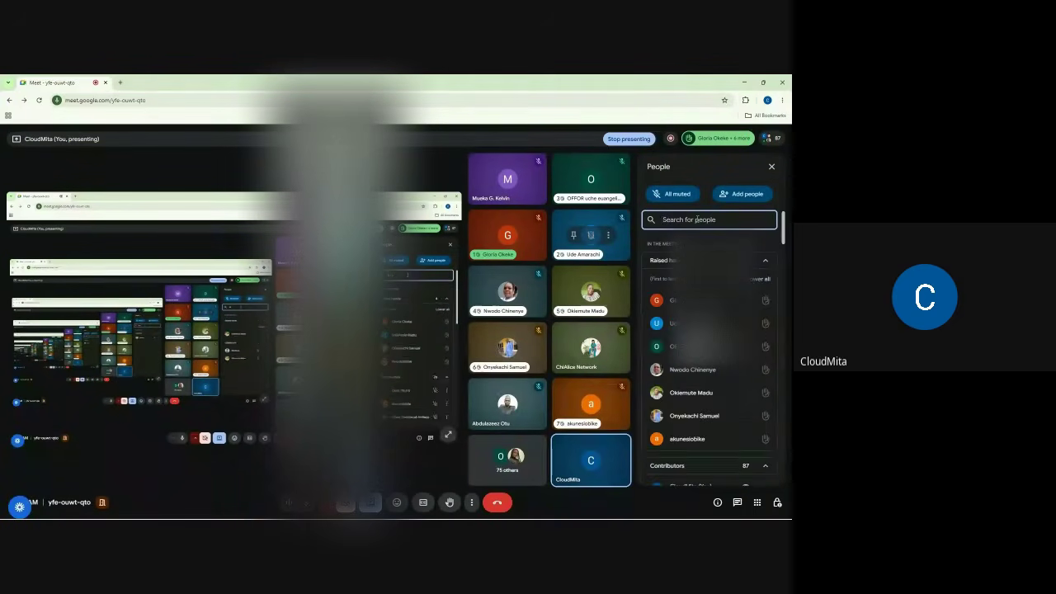
left_click(777, 502)
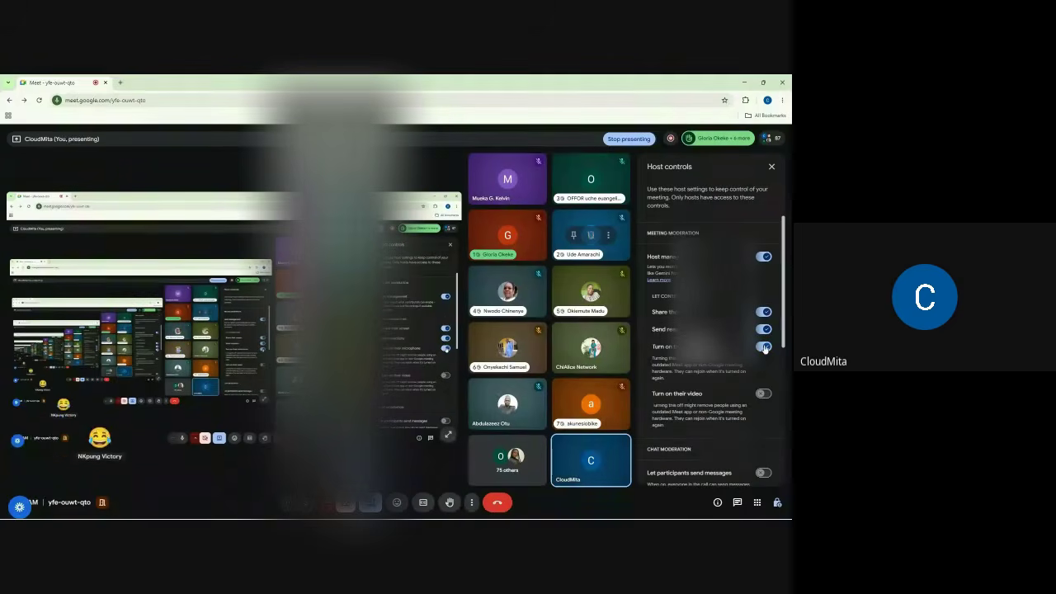
left_click(772, 168)
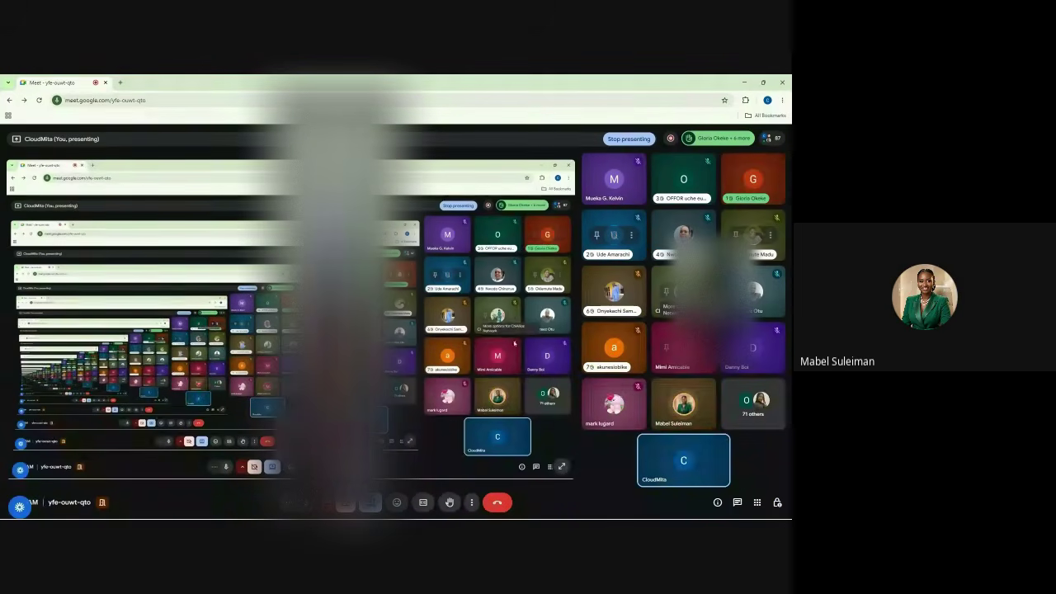
mouse_move(507, 518)
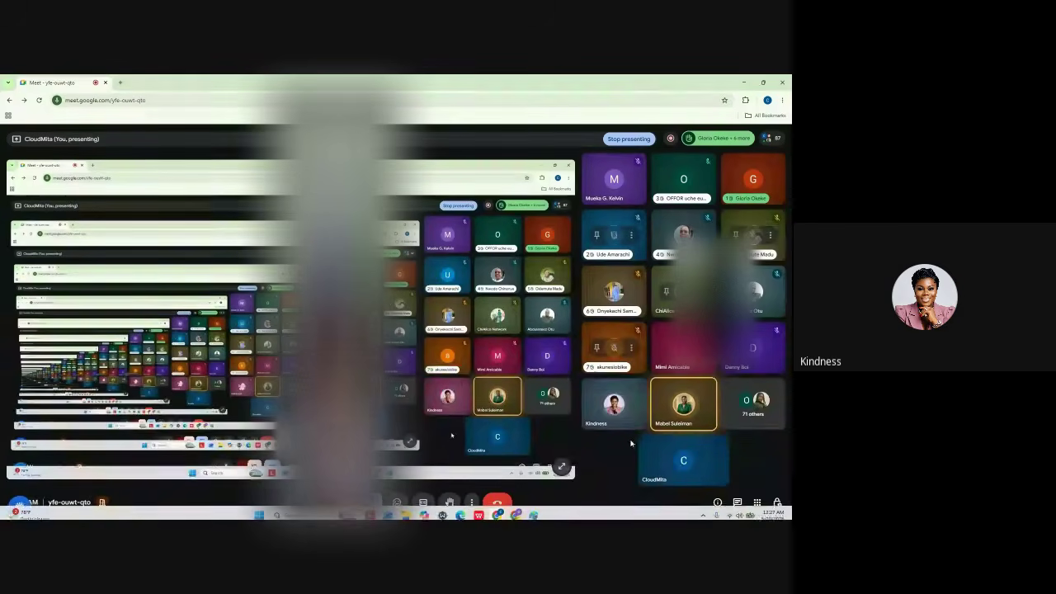
left_click(516, 511)
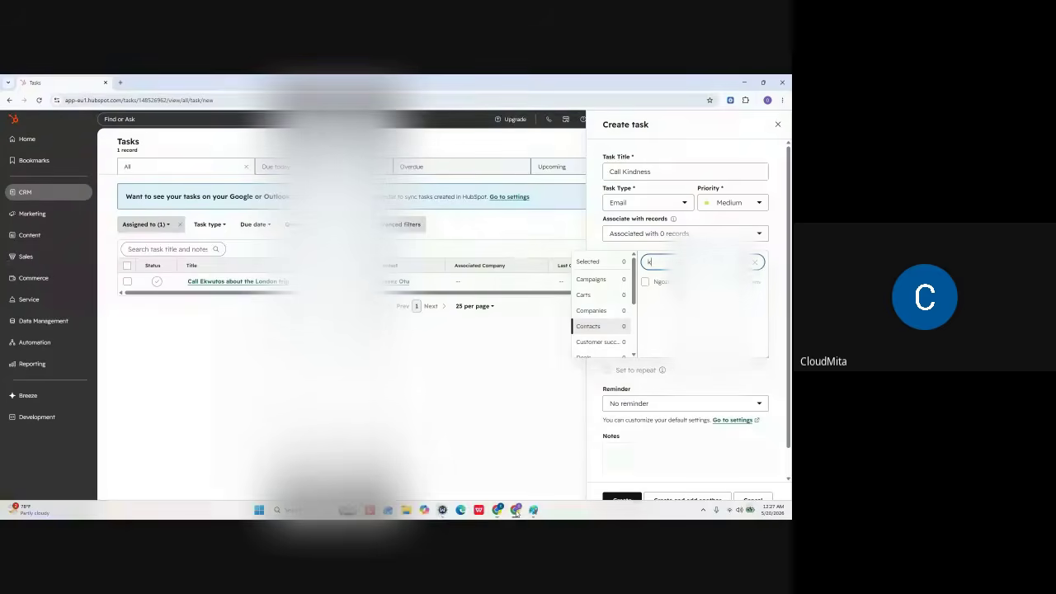
- Associate the matching contact and complete the task title with 'about Real estate Investment'
key("BackSpace")
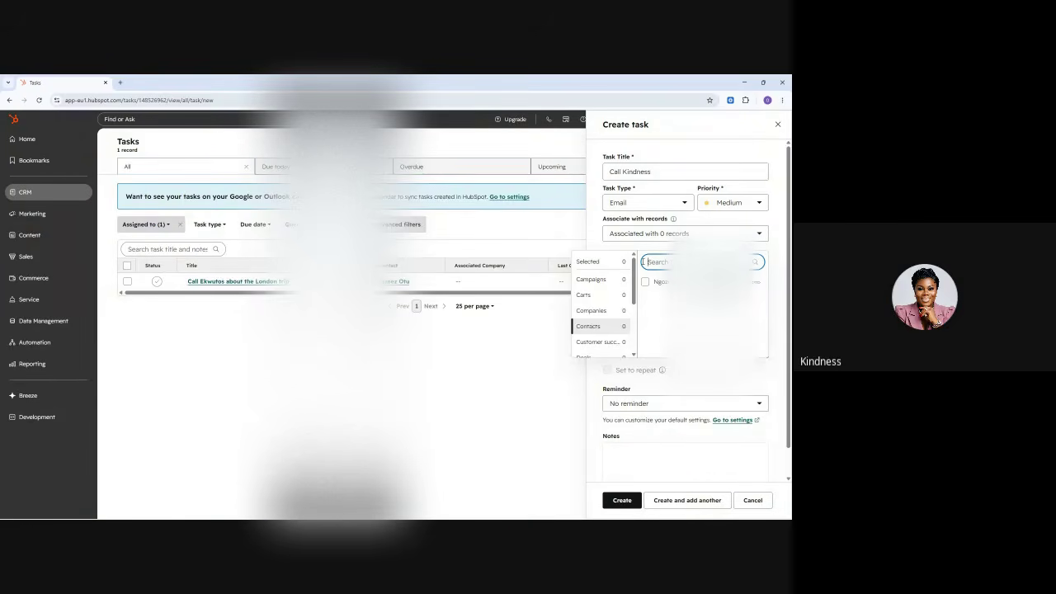
type("Chi")
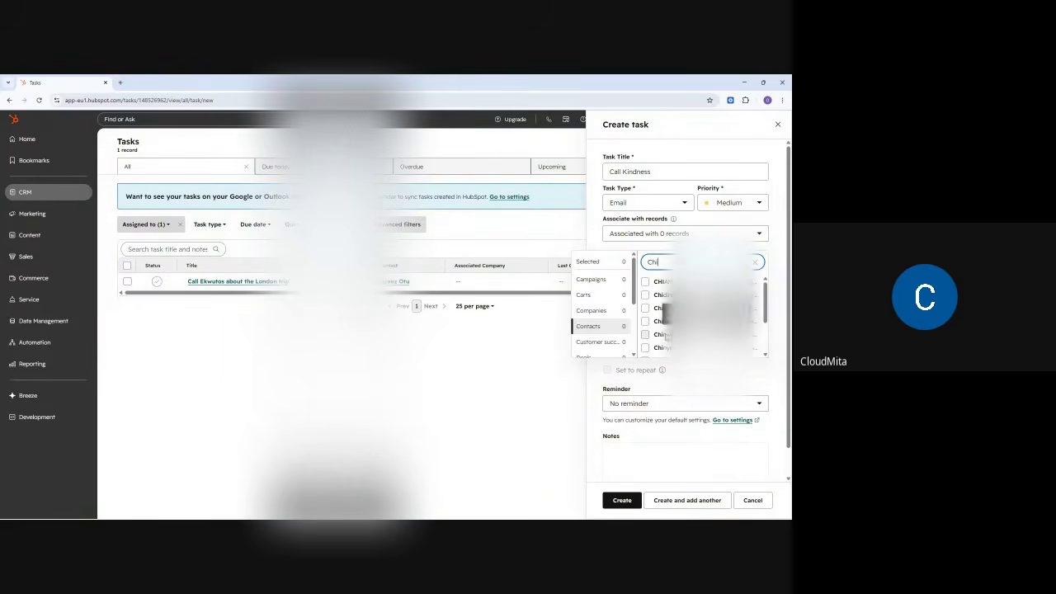
left_click(645, 334)
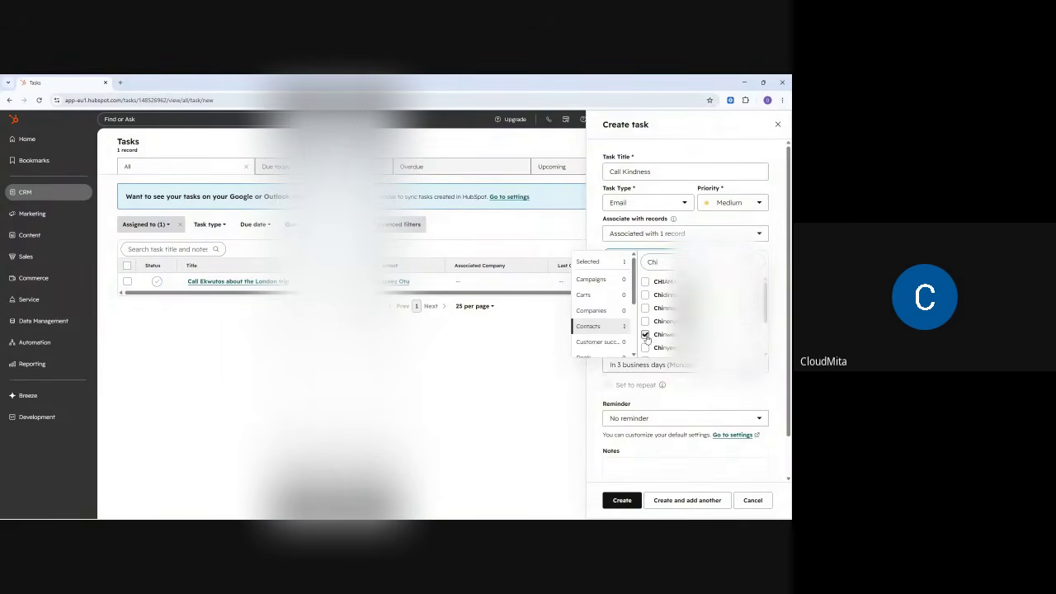
left_click(594, 239)
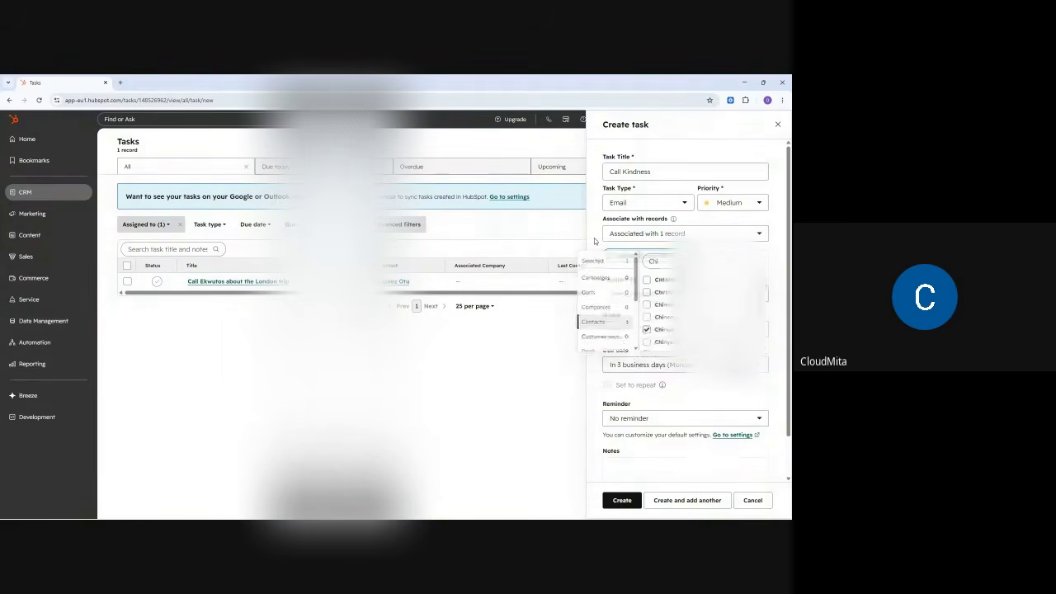
left_click(665, 171)
type("abo")
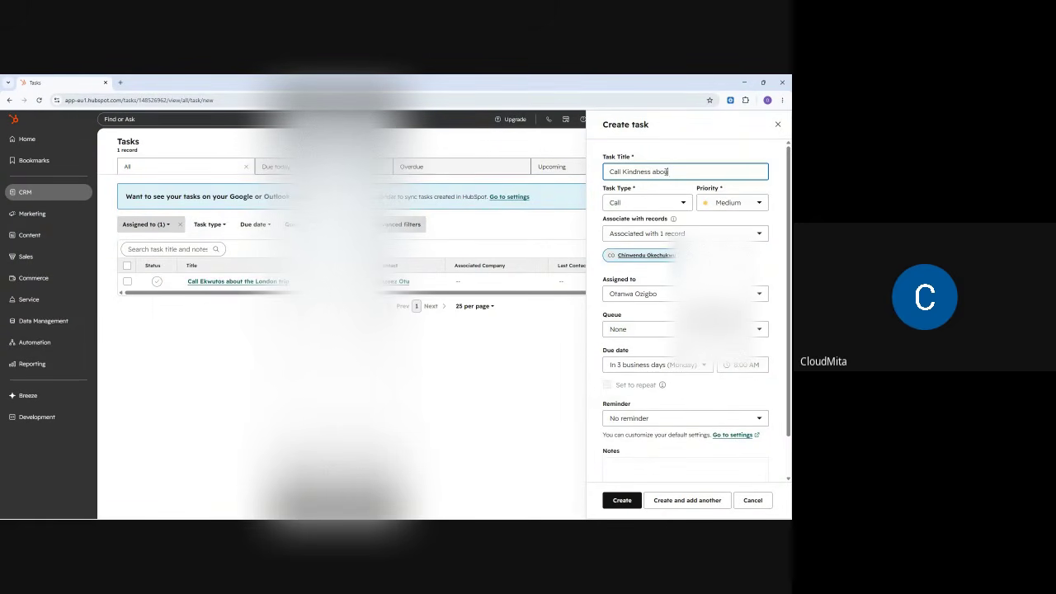
type("u")
type("t Real")
type(" esta")
type("te Investmn")
type("=ent")
key("BackSpace")
key("BackSpace")
left_click(670, 150)
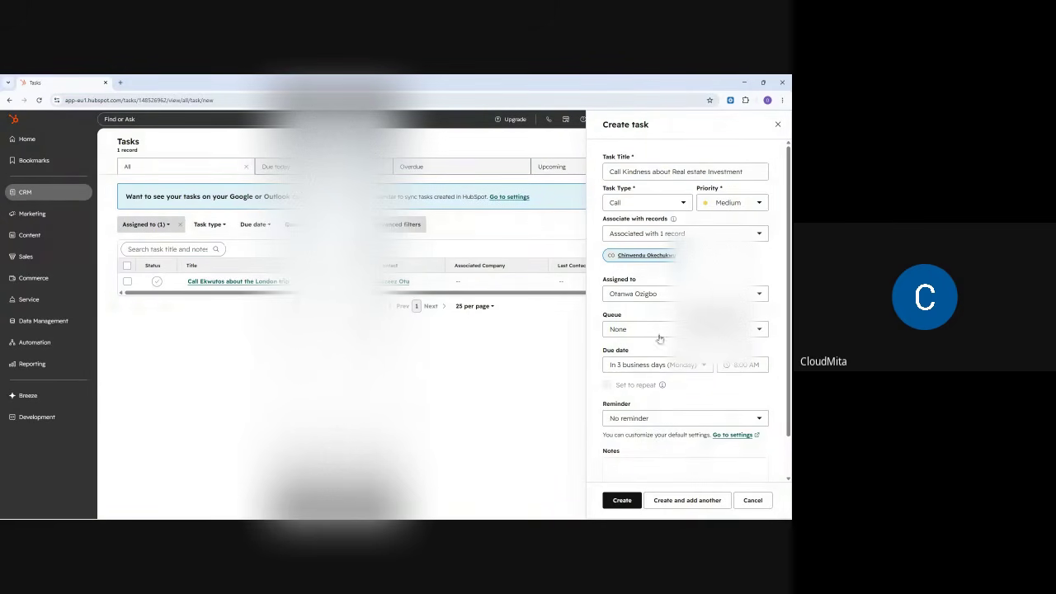
- Set the task due in 2 business days at 8:00 PM with a 1-hour-before reminder
left_click(635, 369)
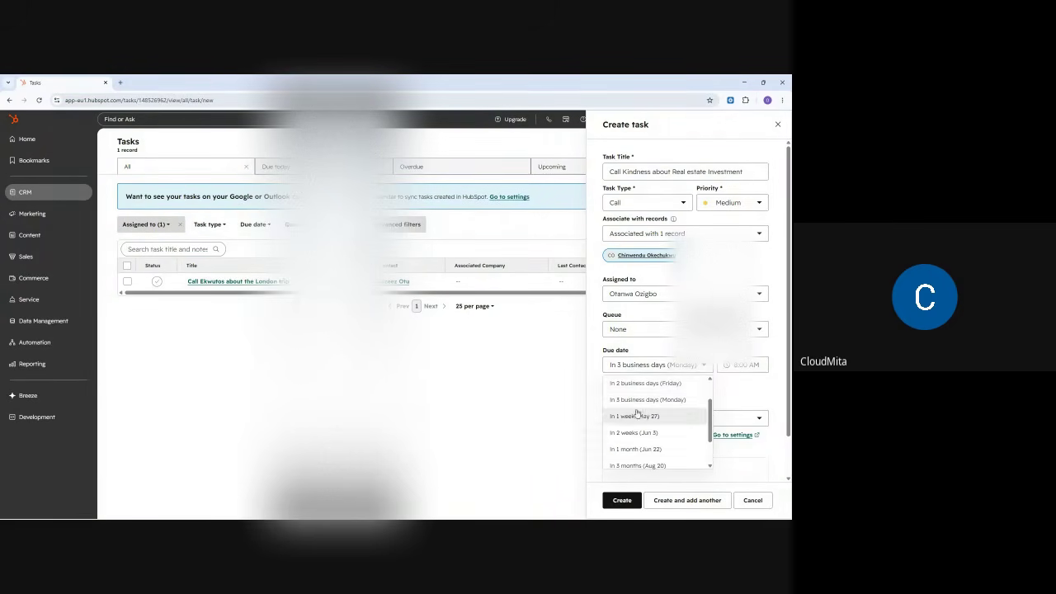
left_click(637, 399)
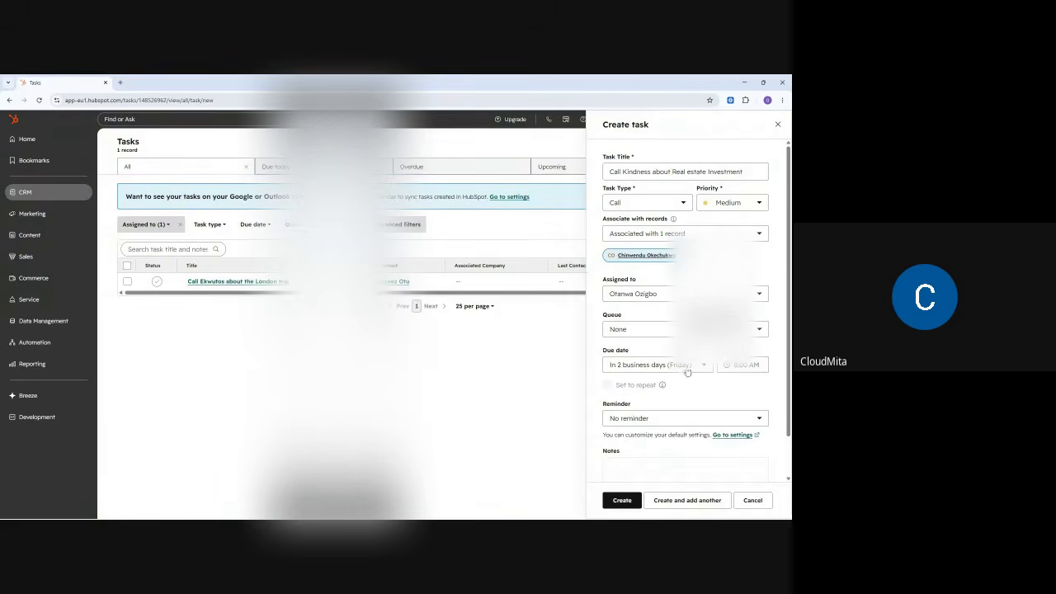
left_click(743, 364)
scroll(737, 421, "down", 10)
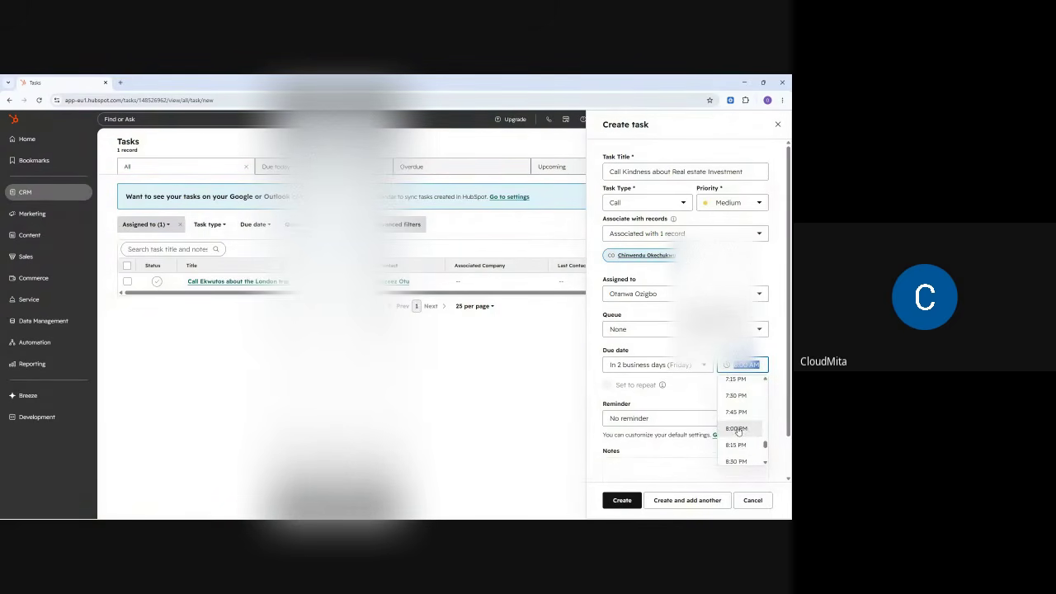
left_click(738, 429)
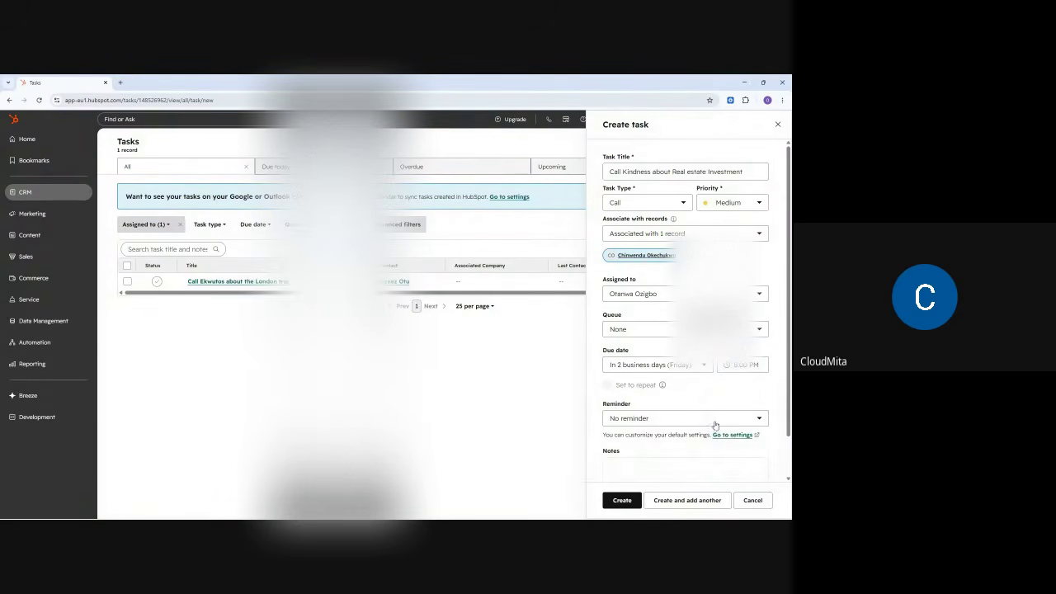
left_click(633, 420)
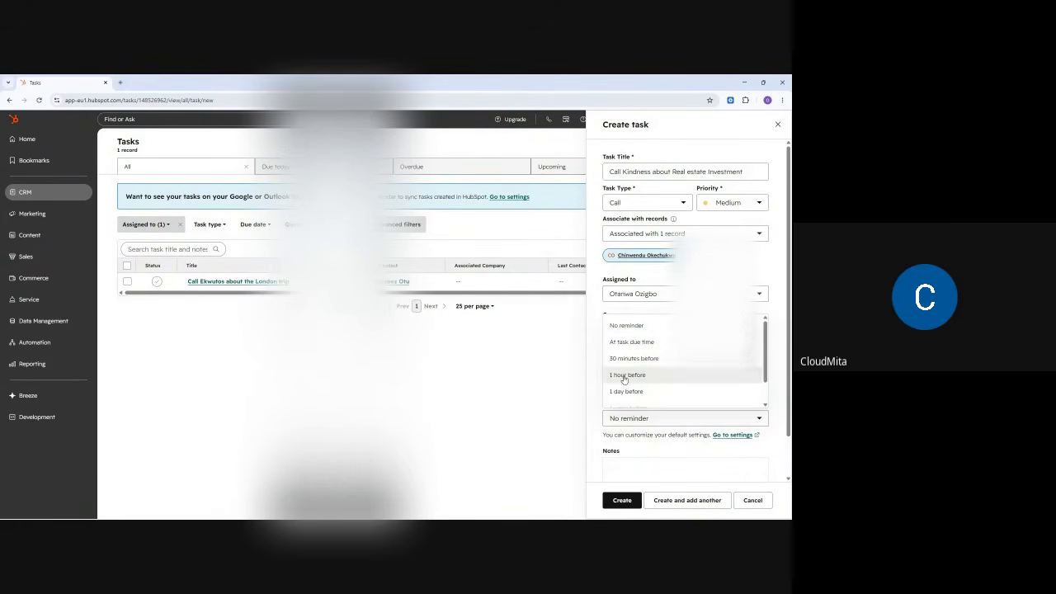
left_click(627, 374)
- Write the task notes and create the call task
scroll(676, 434, "down", 1)
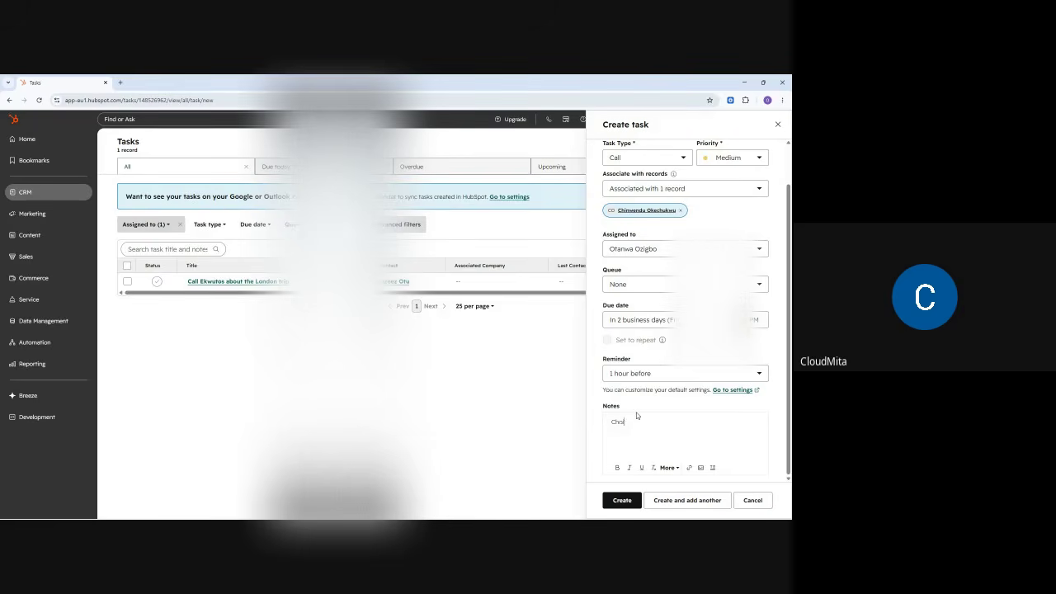
type("se")
key("BackSpace")
key("BackSpace")
key("BackSpace")
key("Return")
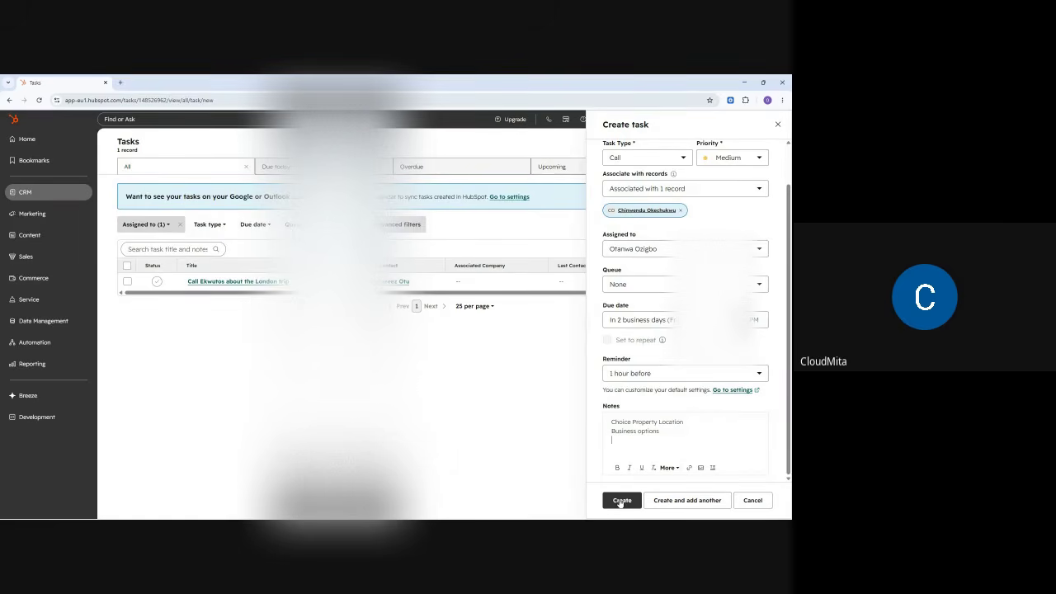
left_click(622, 500)
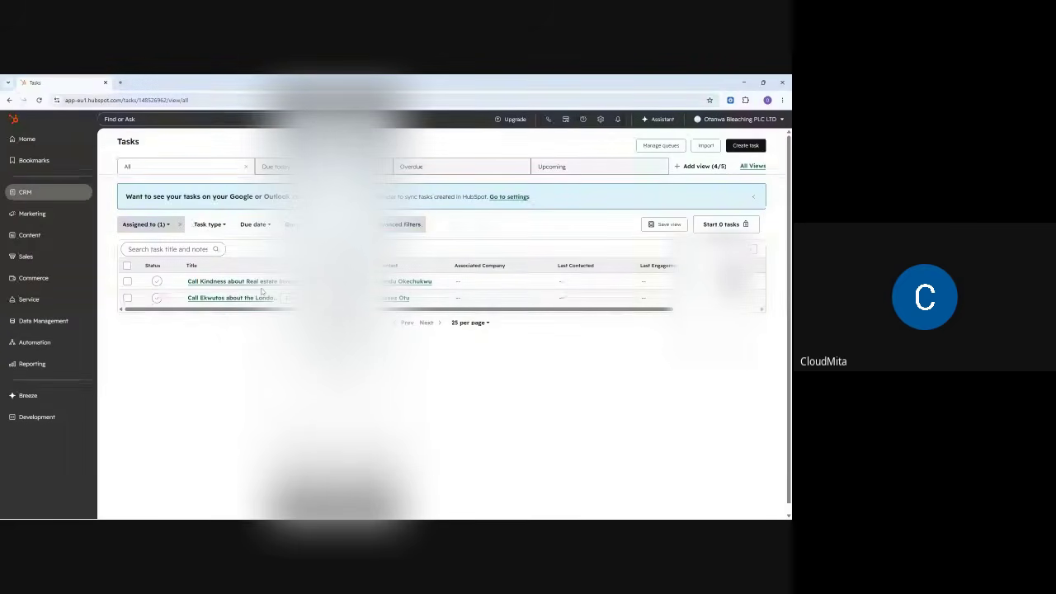
- Reload the CRM Tasks list to show both call tasks, then minimize HubSpot
mouse_move(59, 196)
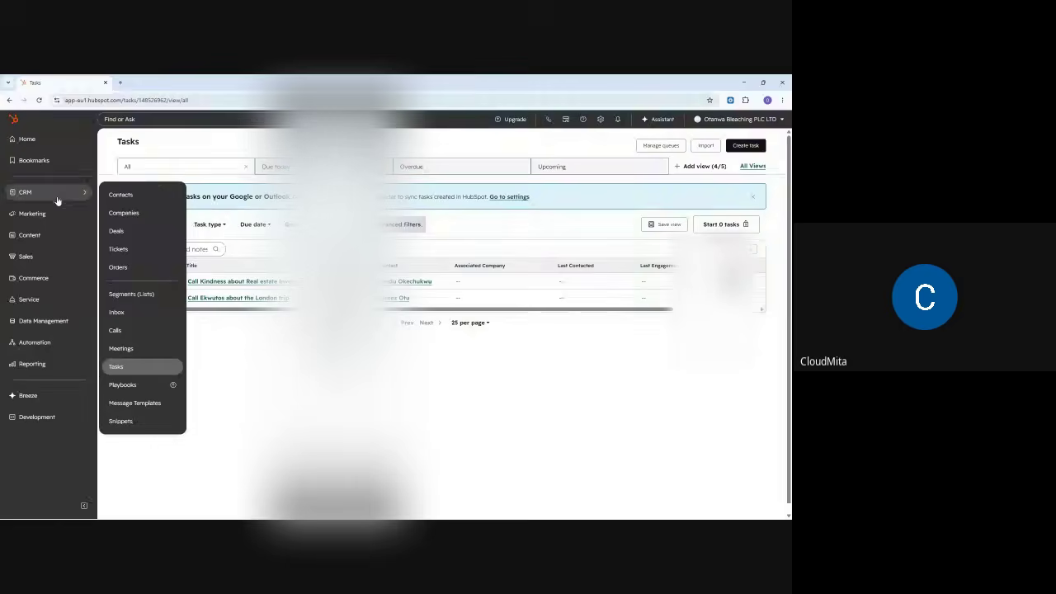
left_click(124, 372)
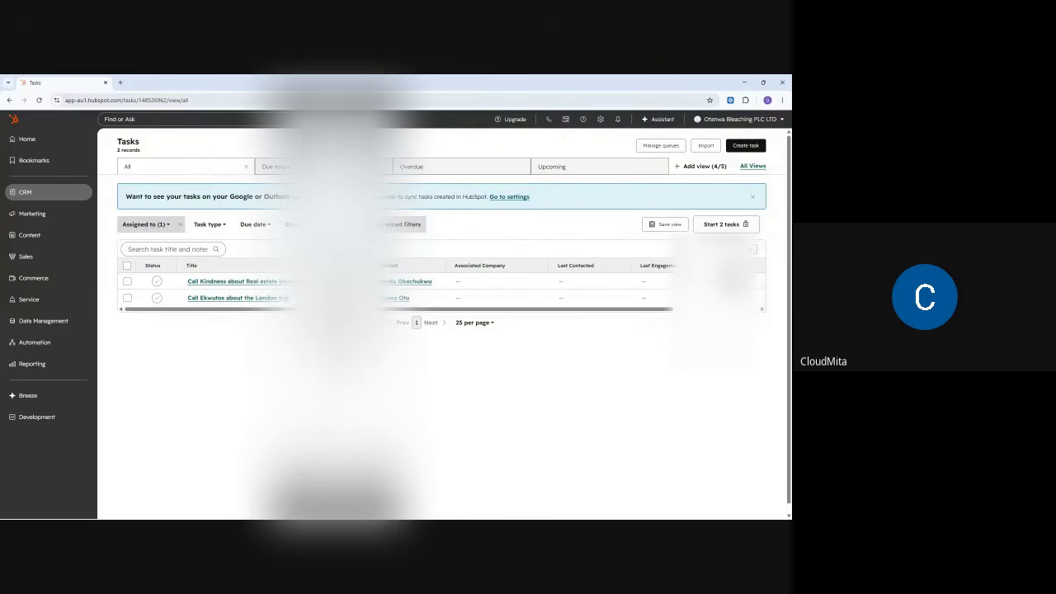
mouse_move(715, 500)
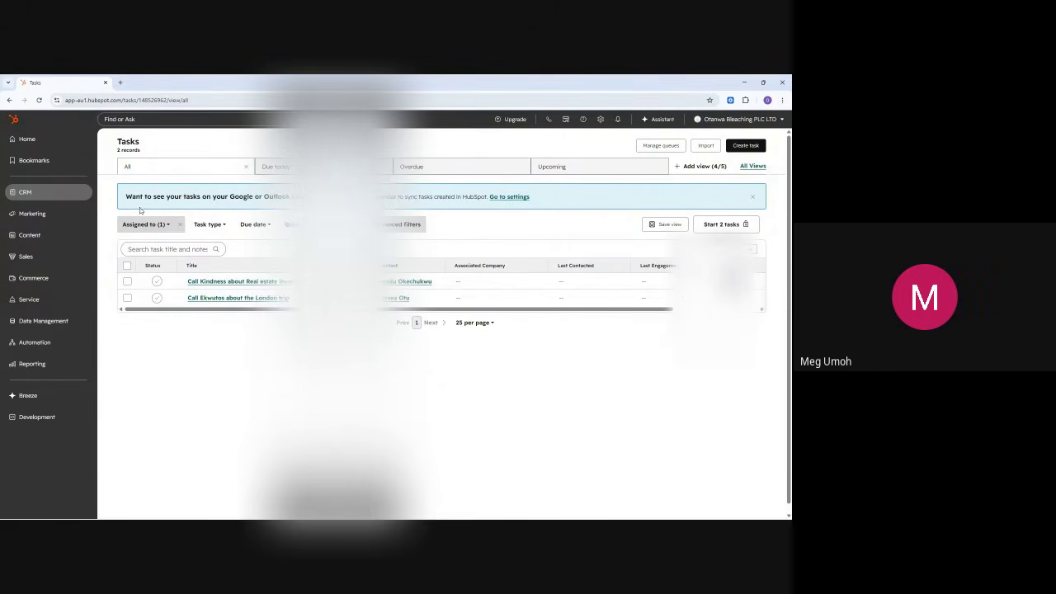
left_click(44, 193)
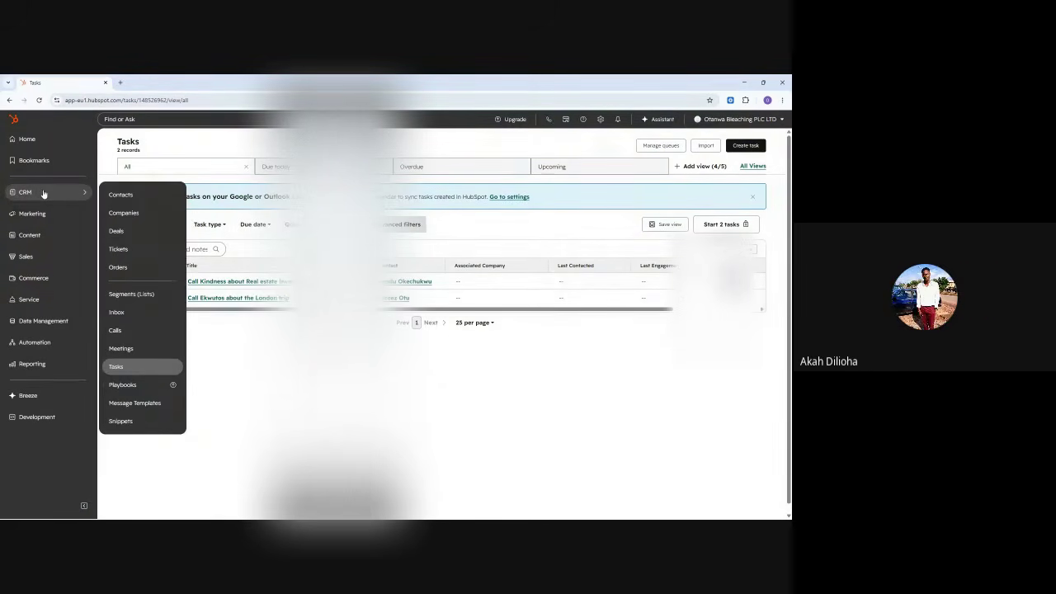
left_click(743, 83)
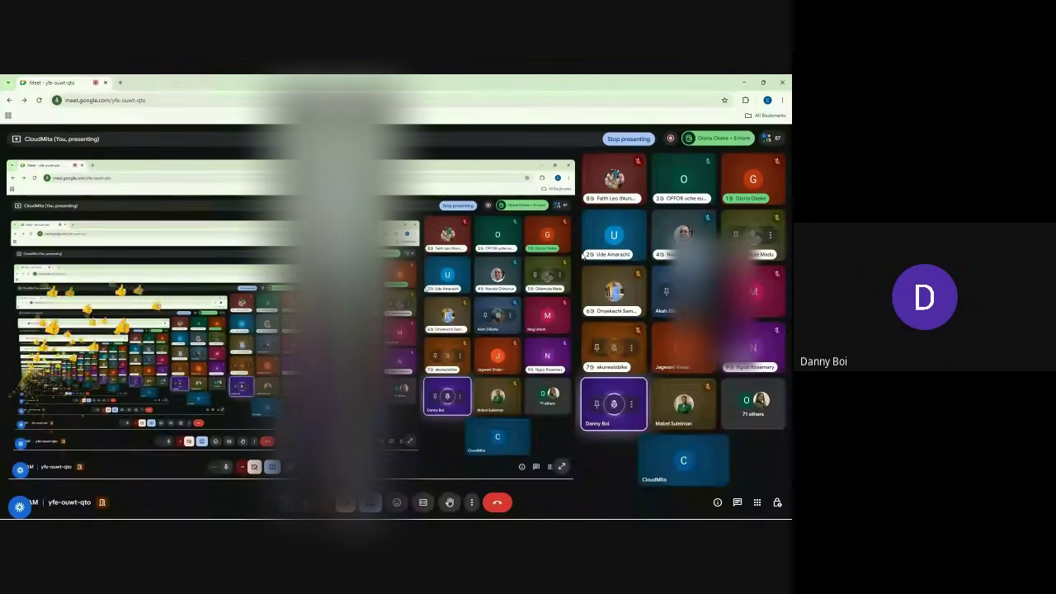
- Minimize the Google Meet window and bring the HubSpot Tasks list forward
left_click(776, 502)
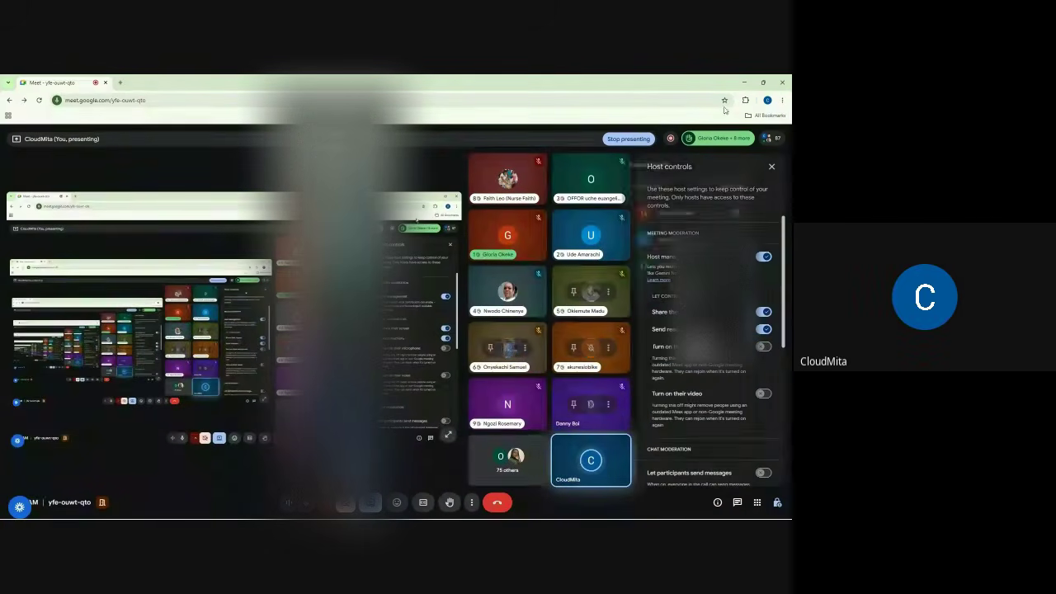
left_click(744, 82)
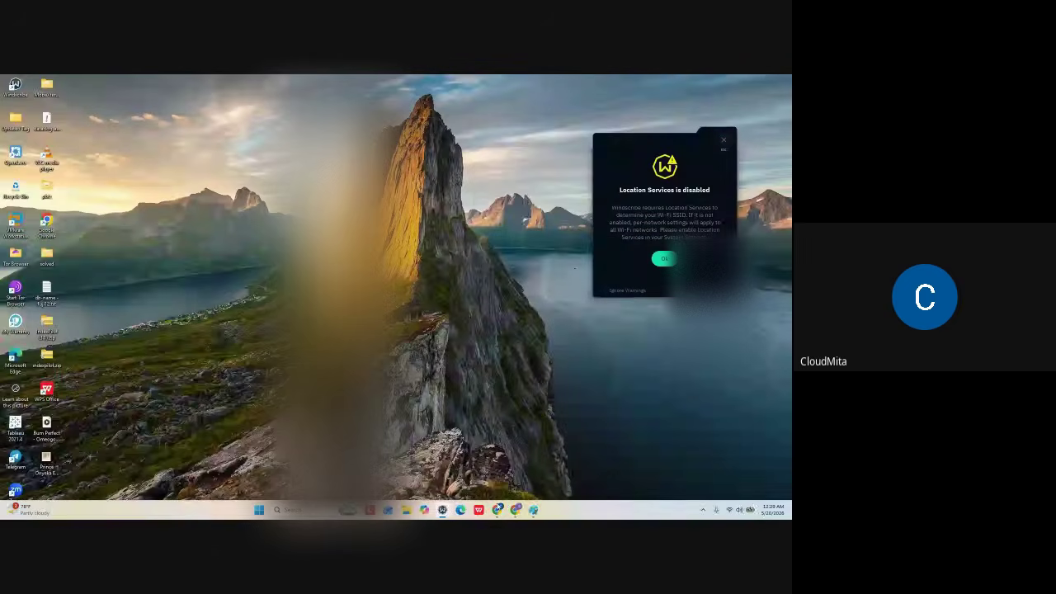
left_click(516, 509)
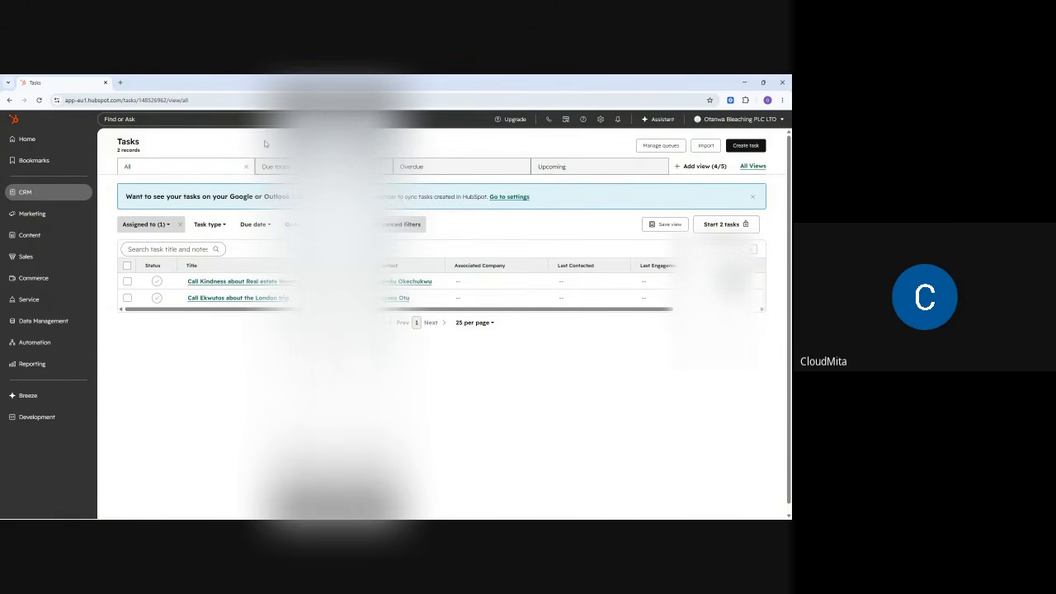
- Open the All tickets list from the CRM menu
mouse_move(59, 195)
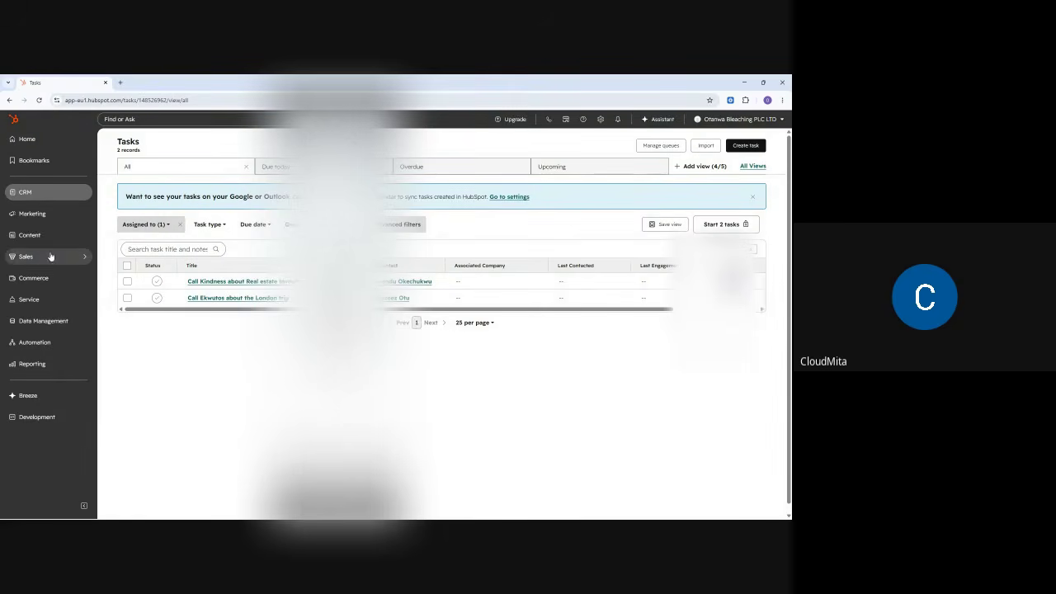
left_click(29, 193)
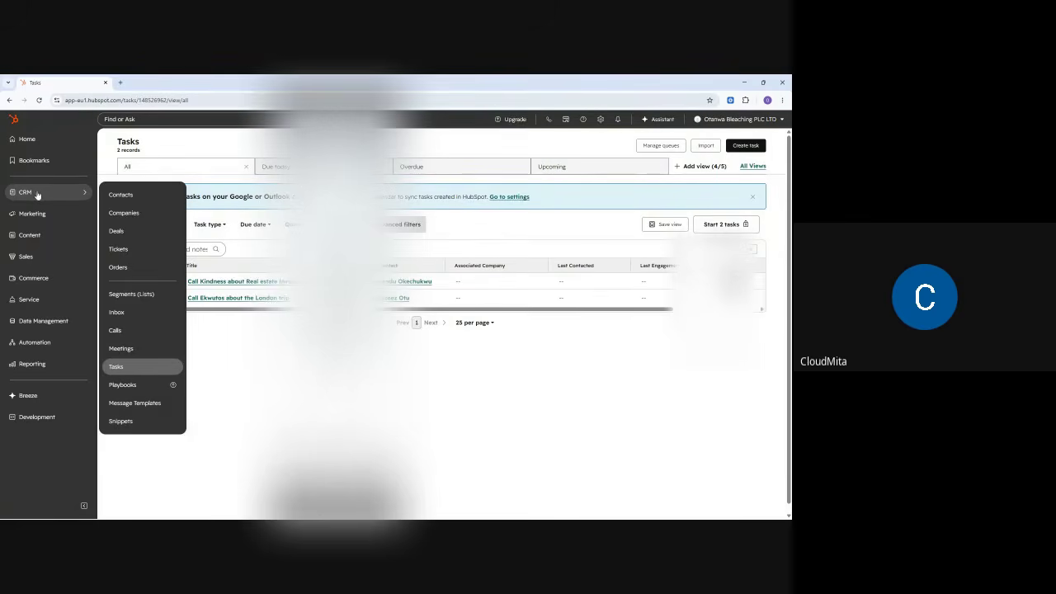
left_click(124, 250)
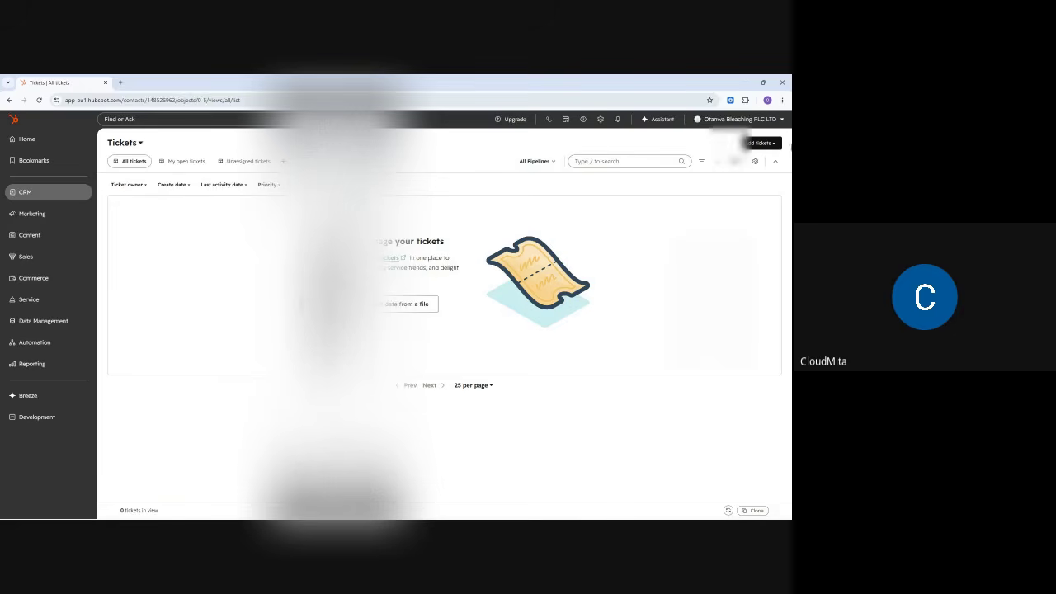
- Open the Create a new user panel from the account menu
left_click(752, 120)
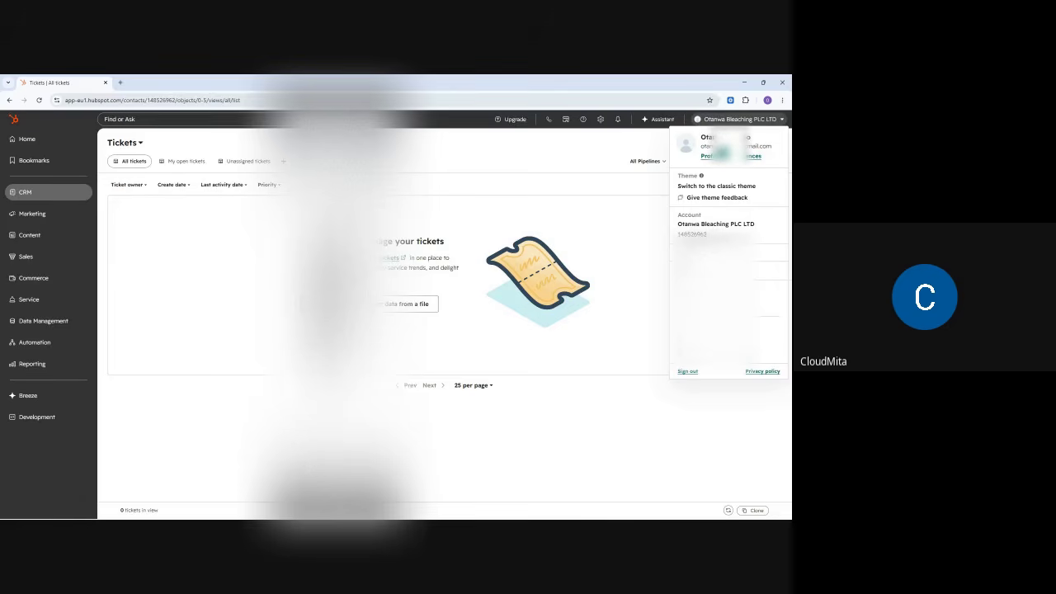
left_click(693, 266)
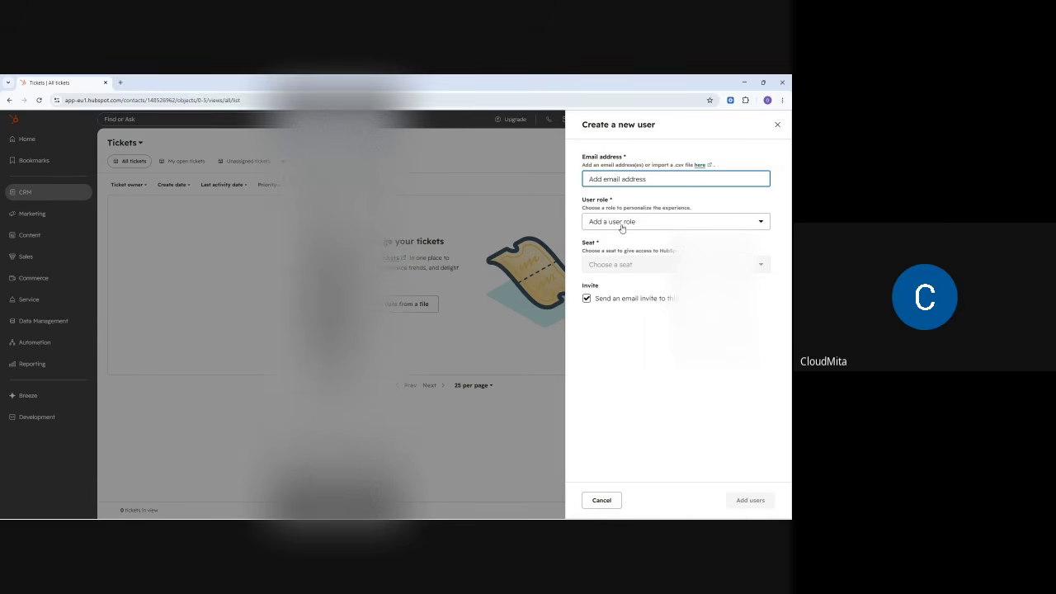
- View the User role choices without picking one, then minimize the HubSpot window
left_click(622, 229)
left_click(617, 330)
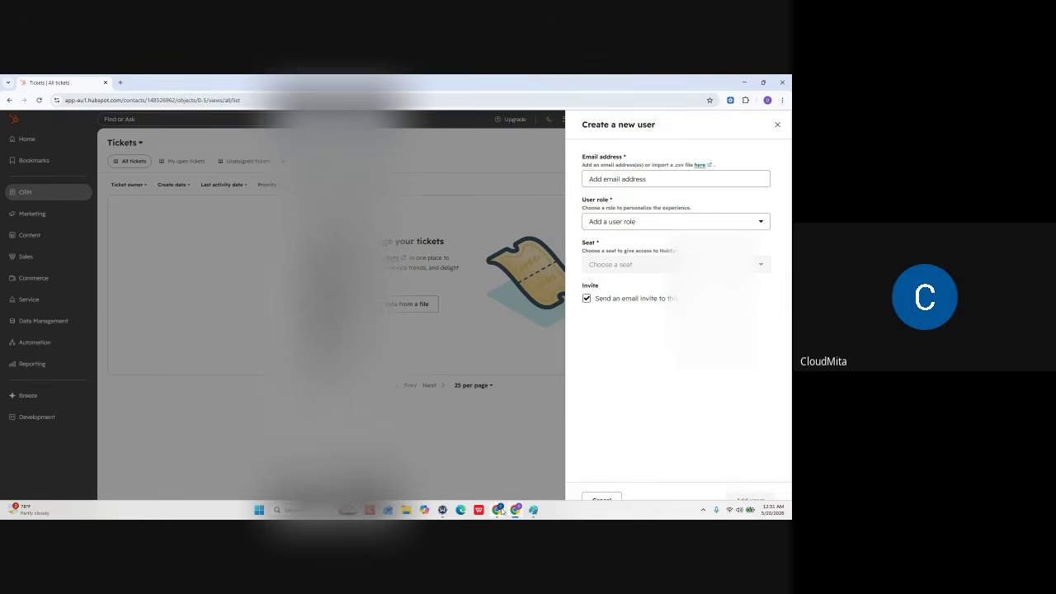
left_click(513, 511)
- Return to the Google Meet window and review Host controls, leaving the panel closed
mouse_move(497, 511)
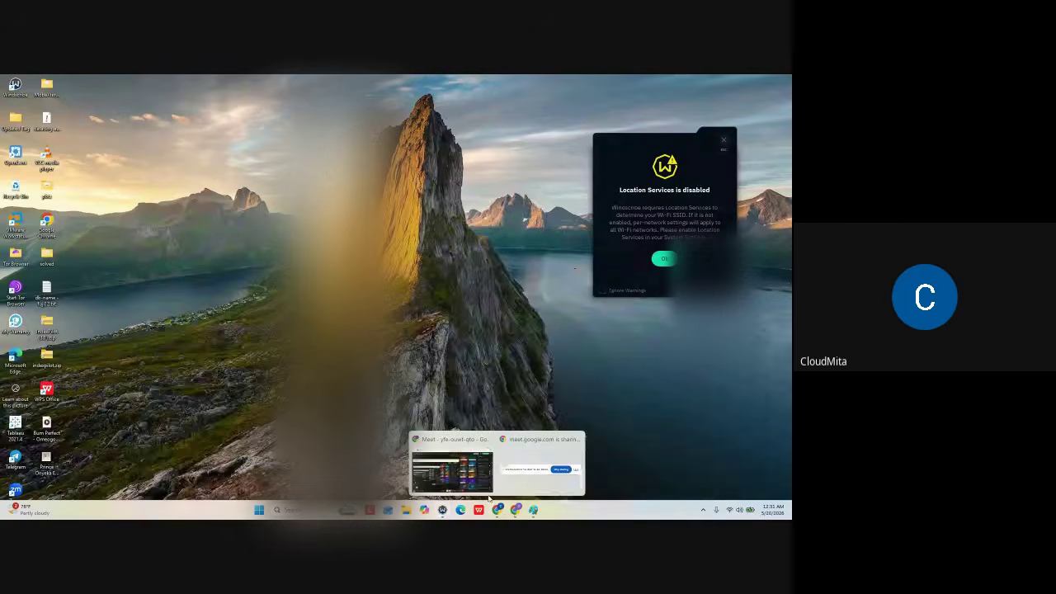
left_click(449, 466)
left_click(771, 166)
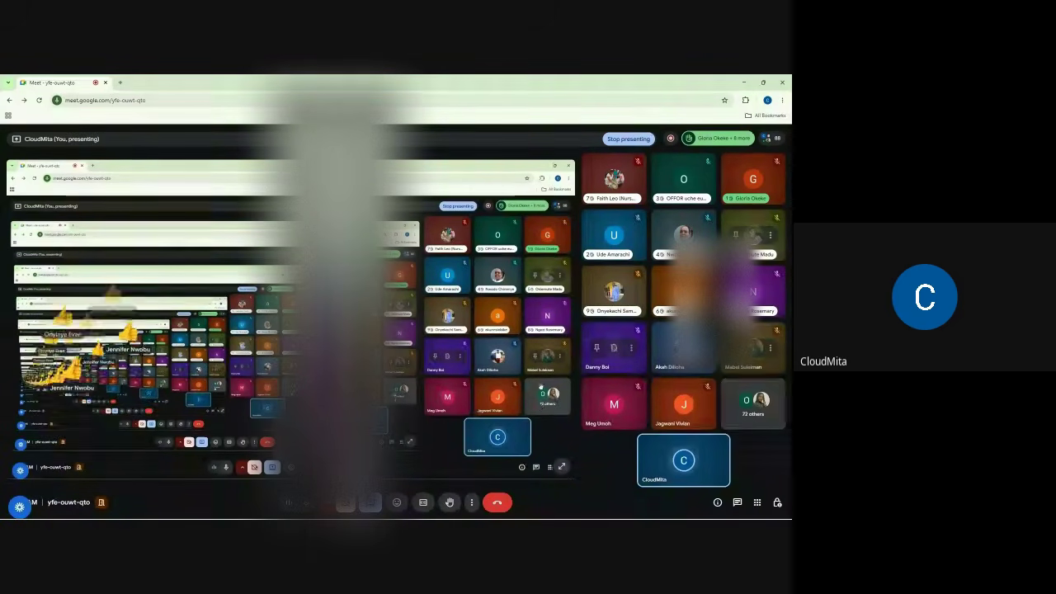
left_click(777, 505)
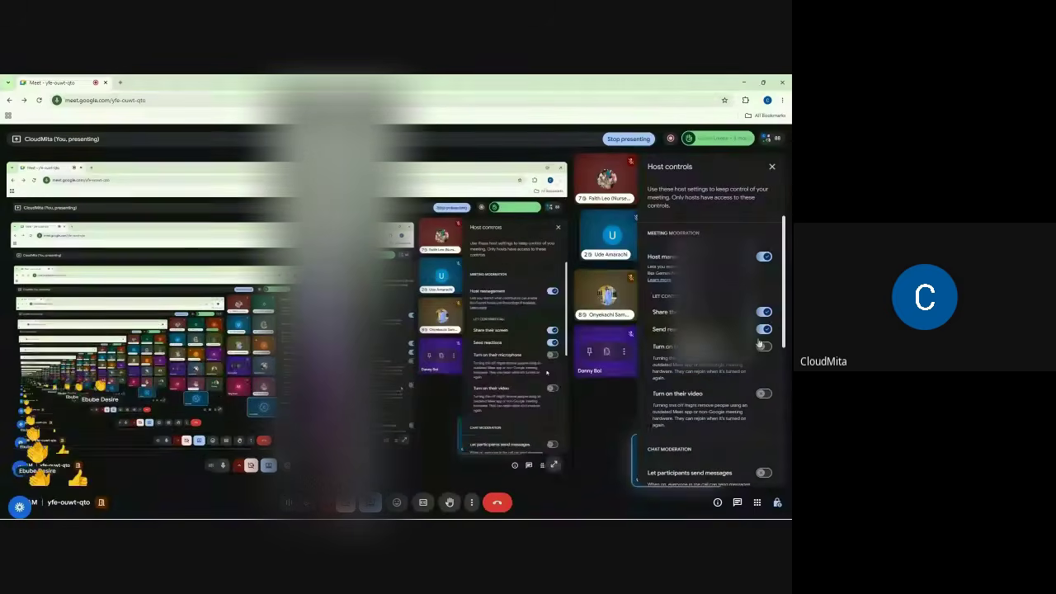
left_click(772, 166)
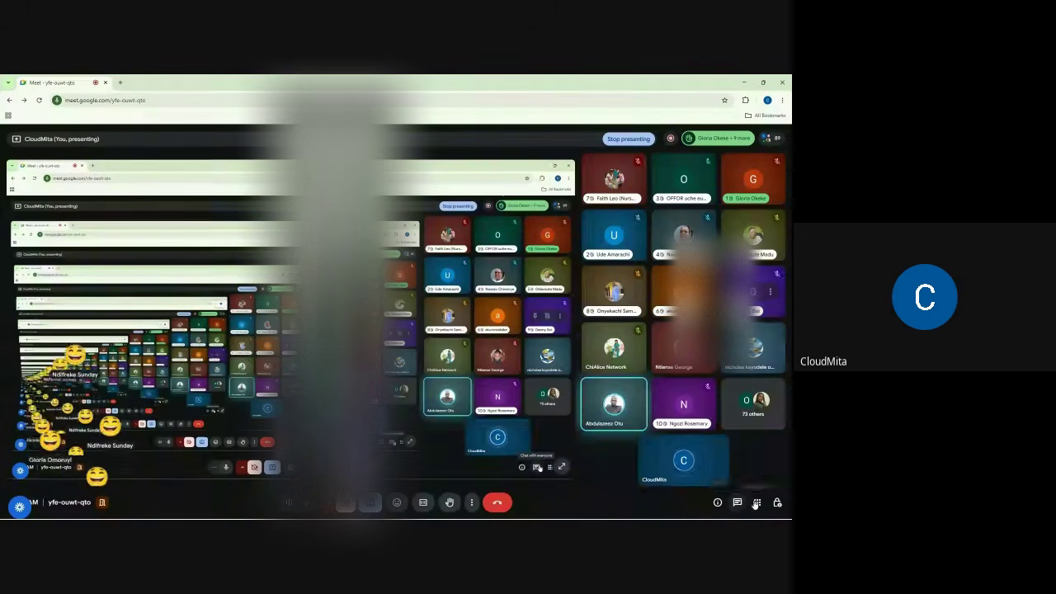
left_click(776, 502)
scroll(764, 388, "down", 3)
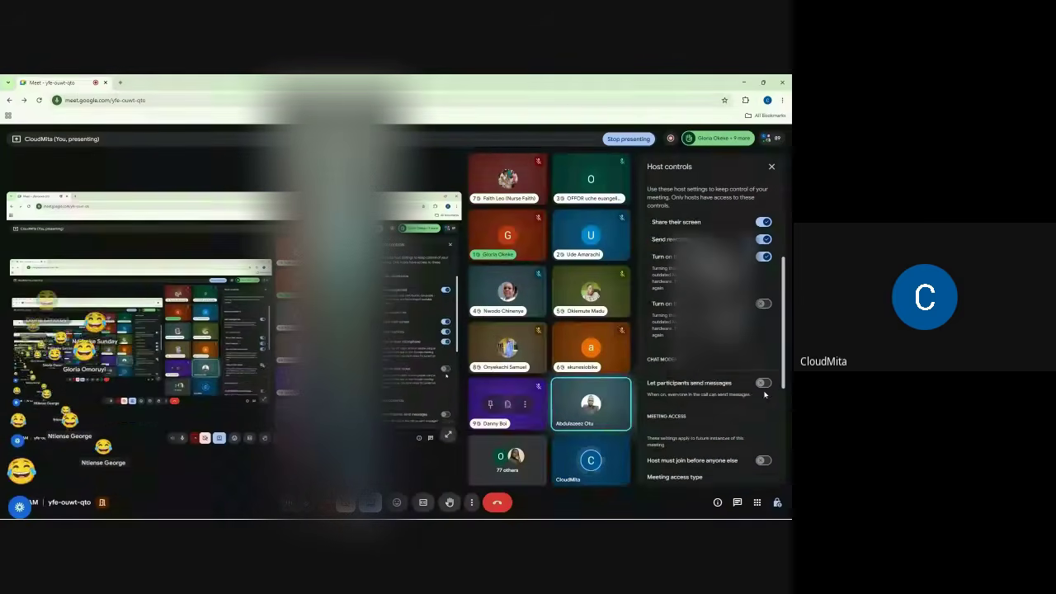
left_click(772, 167)
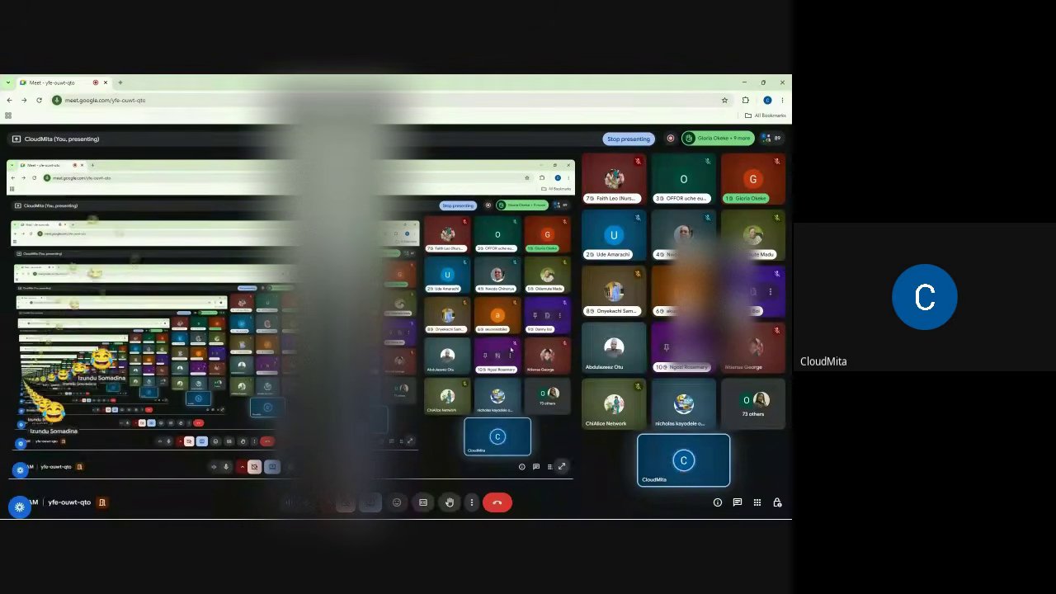
- Open the Meet people list and the in-call chat messages panel, then close the chat panel
left_click(771, 138)
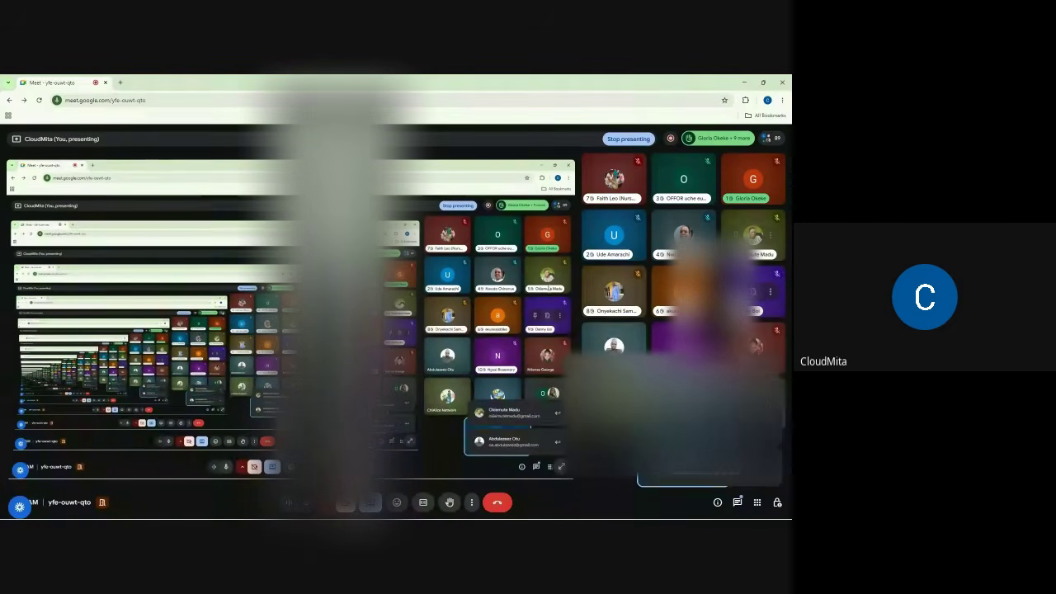
left_click(738, 502)
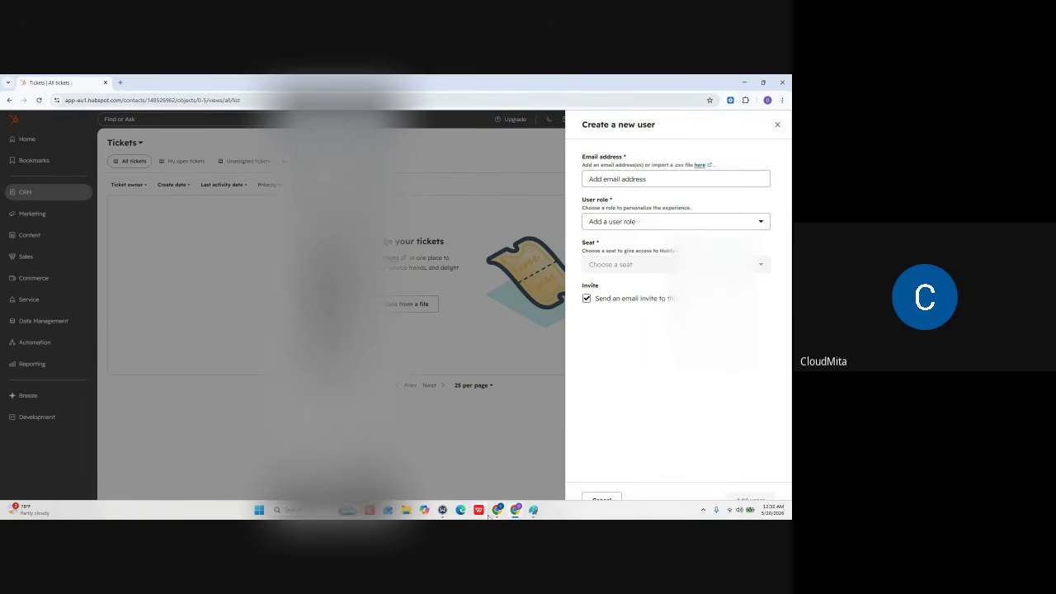
mouse_move(498, 512)
left_click(451, 470)
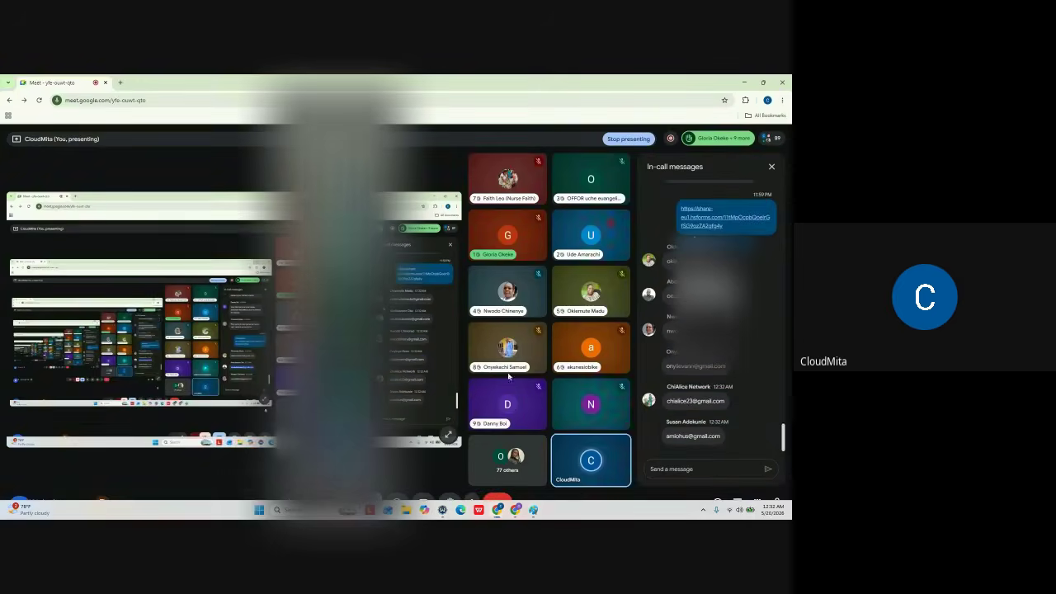
mouse_move(772, 138)
left_click(736, 502)
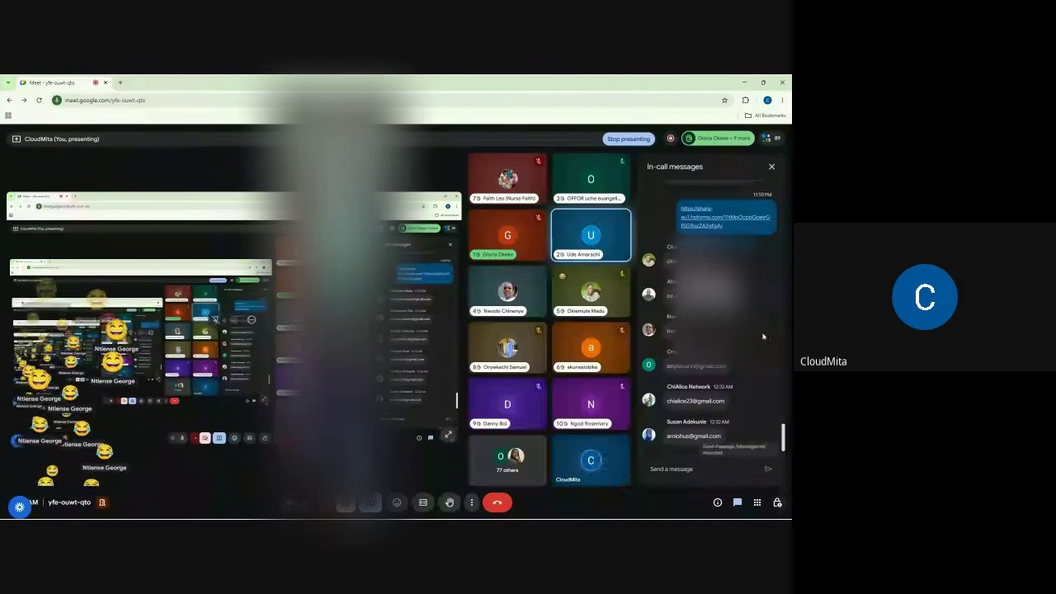
left_click(772, 167)
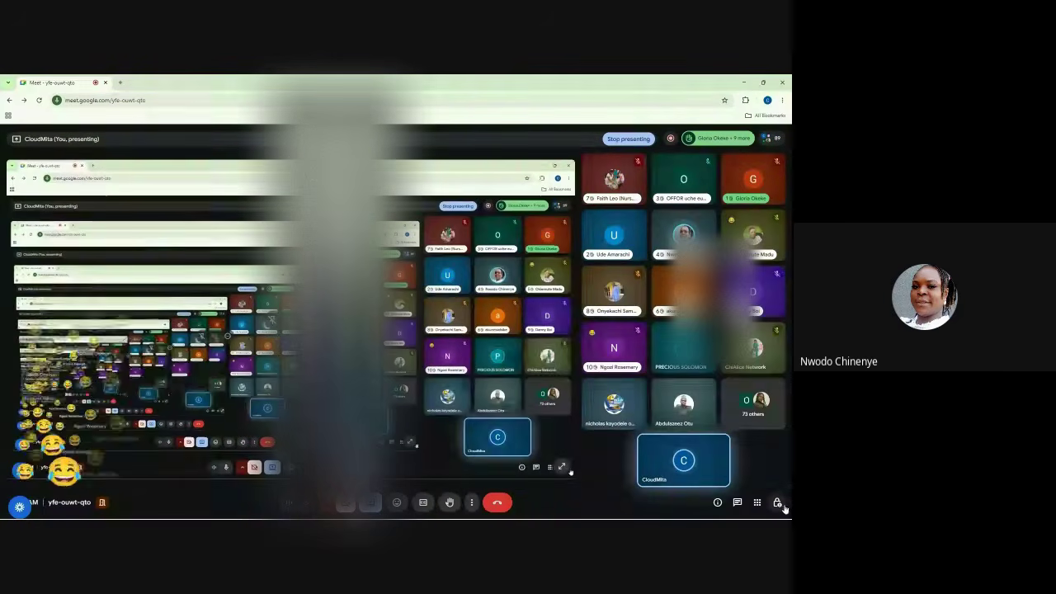
- In Host controls, switch off 'Turn on their microphone', then return to HubSpot
left_click(777, 502)
scroll(759, 410, "down", 3)
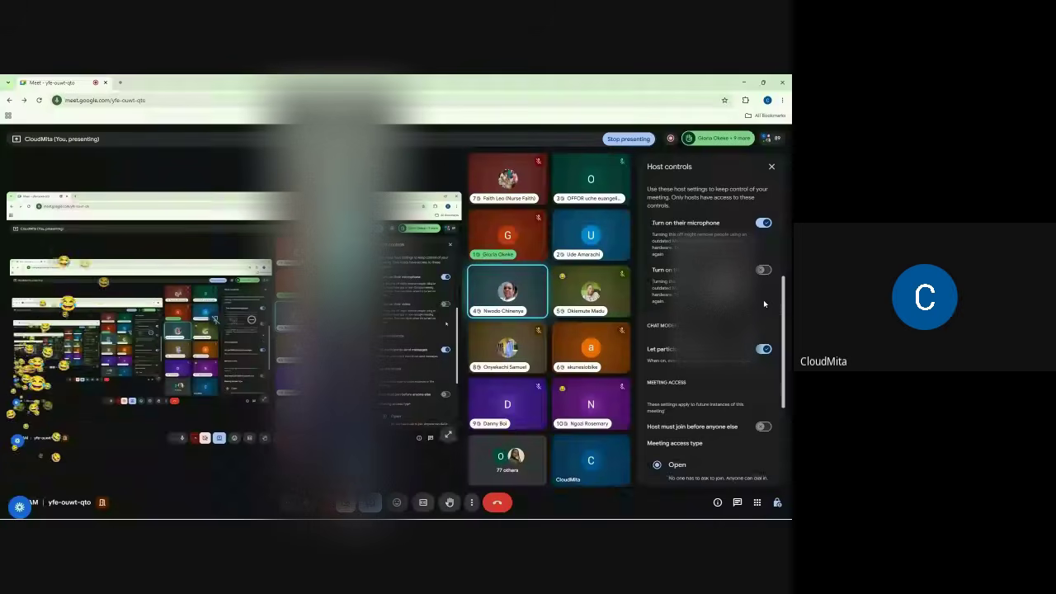
scroll(764, 304, "up", 3)
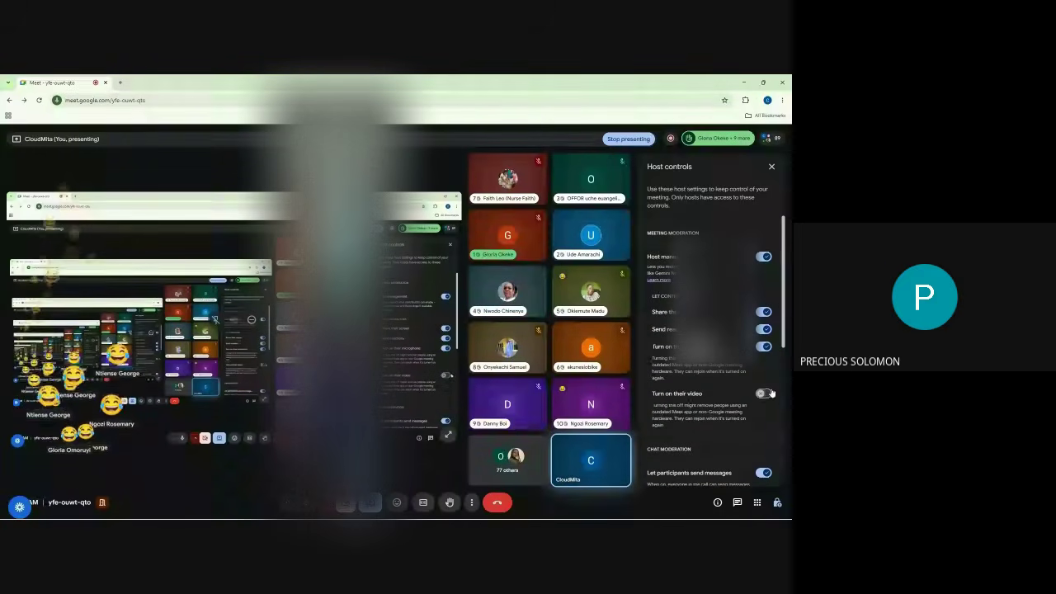
left_click(763, 348)
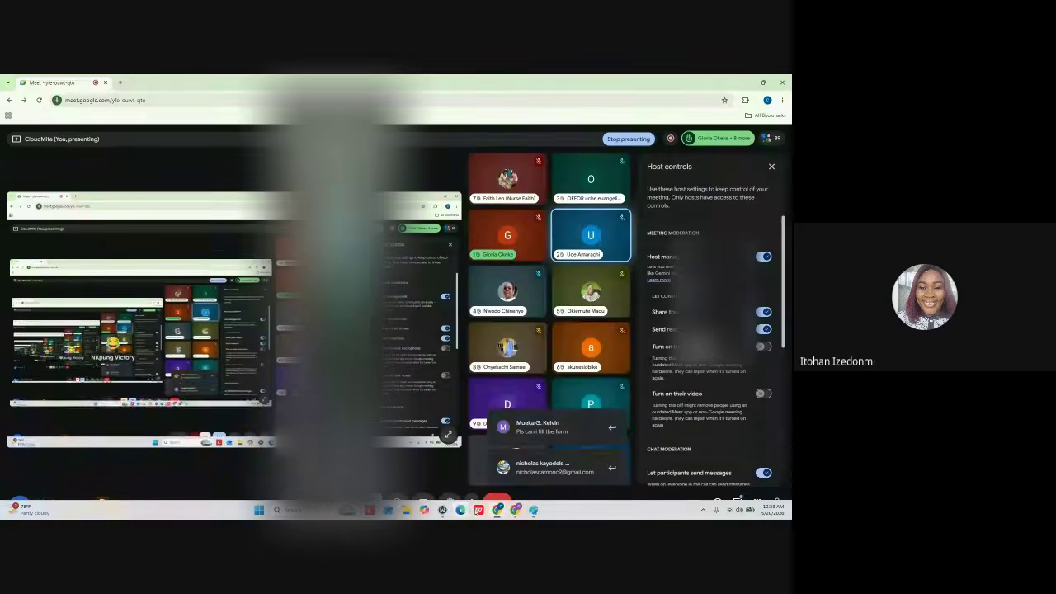
left_click(516, 510)
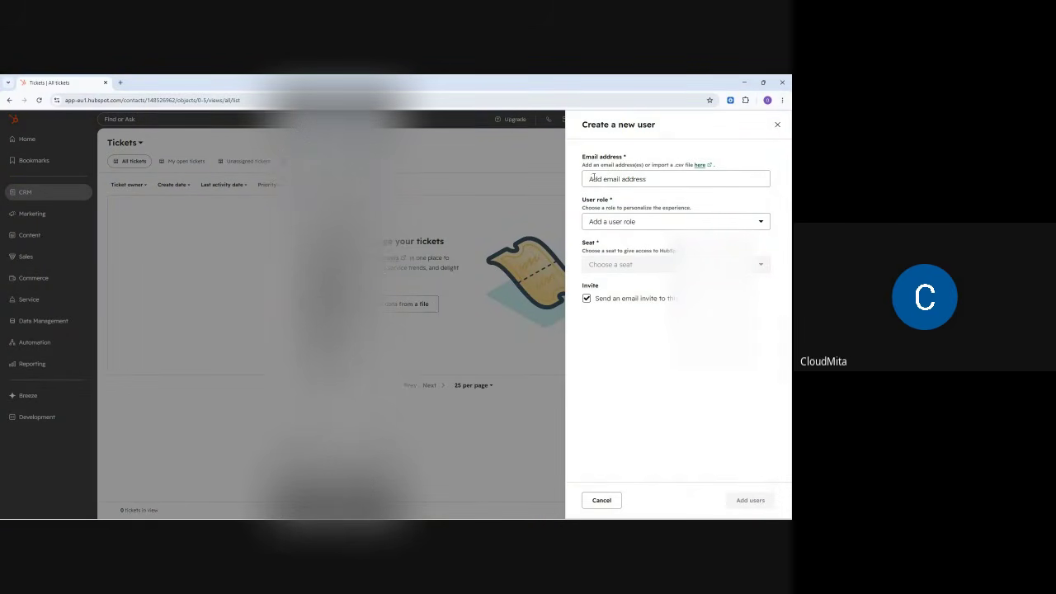
left_click(777, 124)
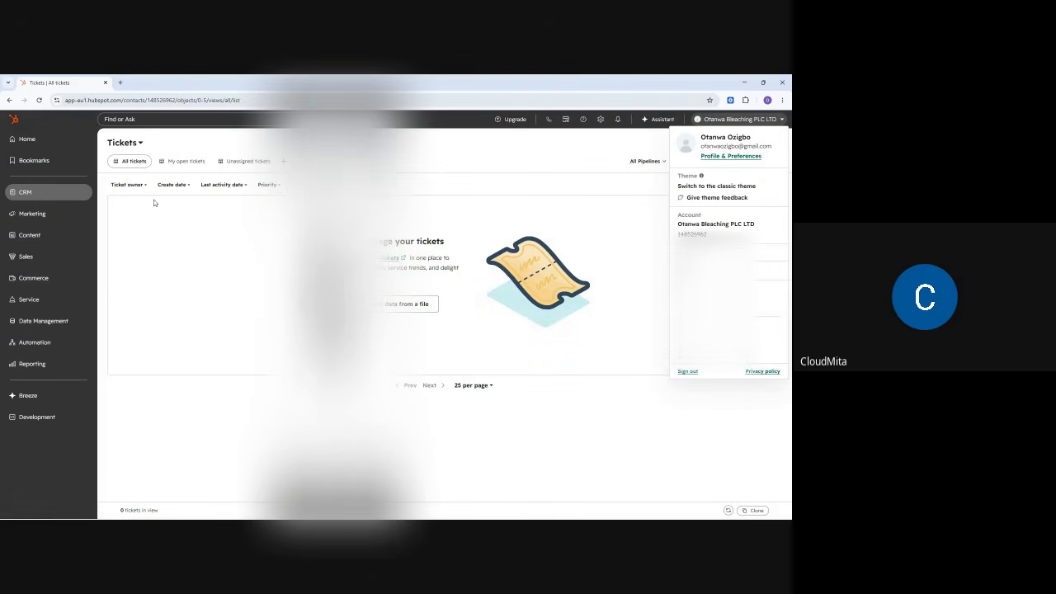
left_click(528, 157)
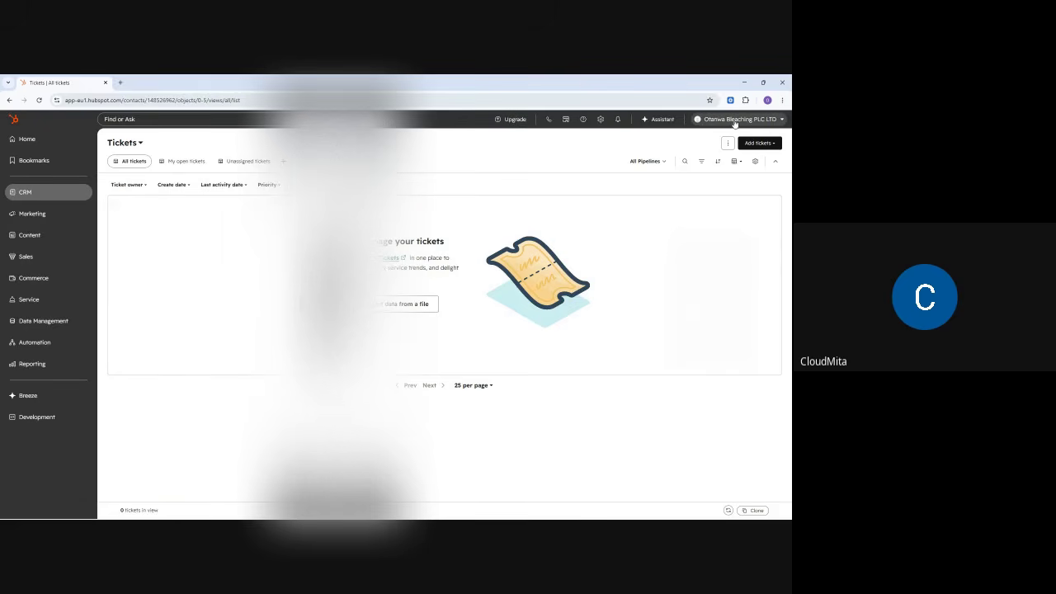
left_click(735, 120)
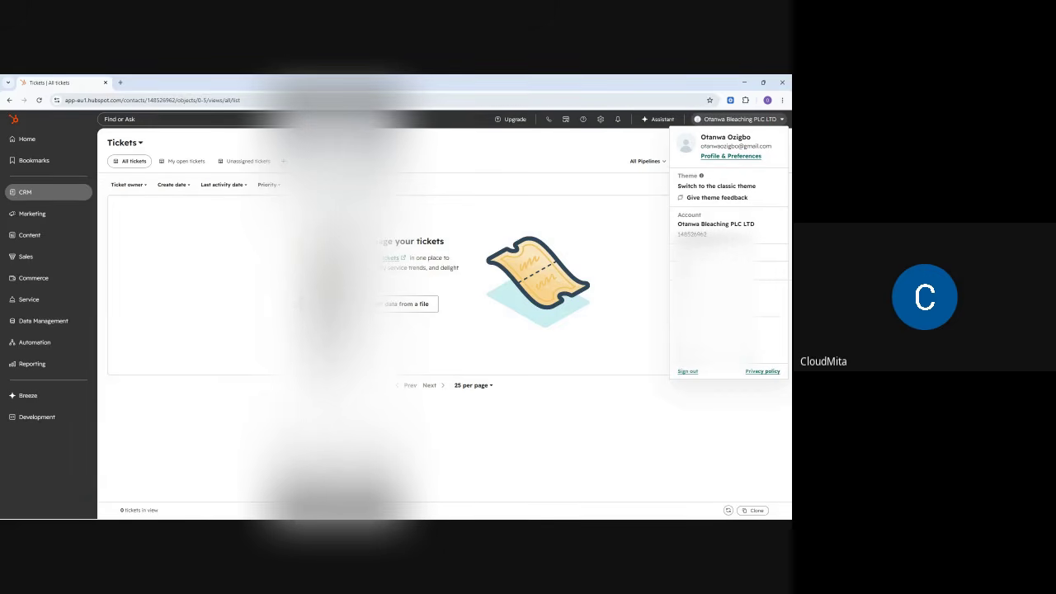
left_click(703, 253)
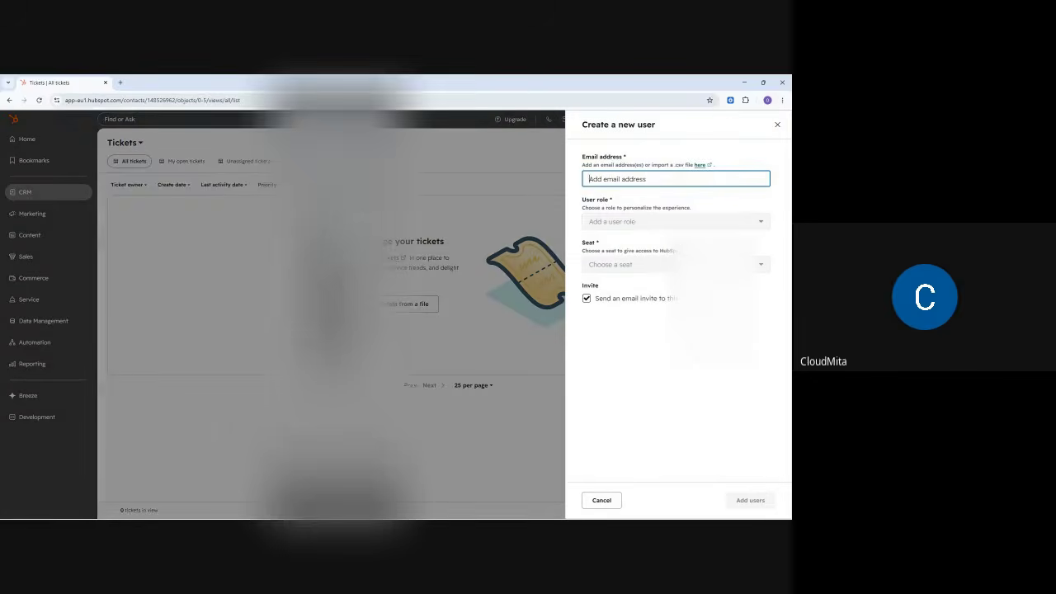
- Focus the Create a new user Email address field, trying the right-click menu to paste
right_click(603, 183)
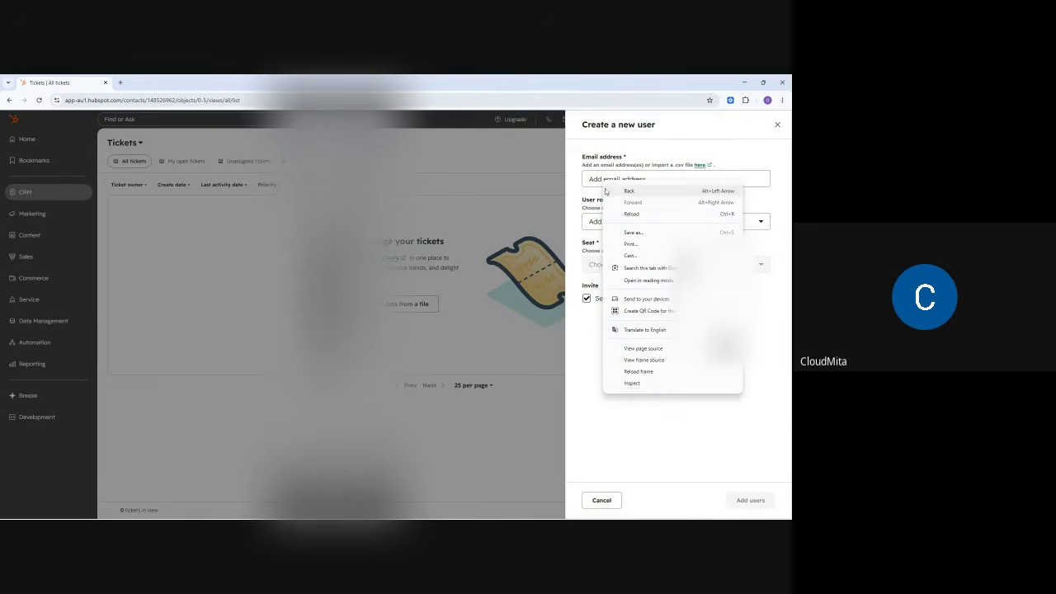
left_click(590, 179)
right_click(591, 179)
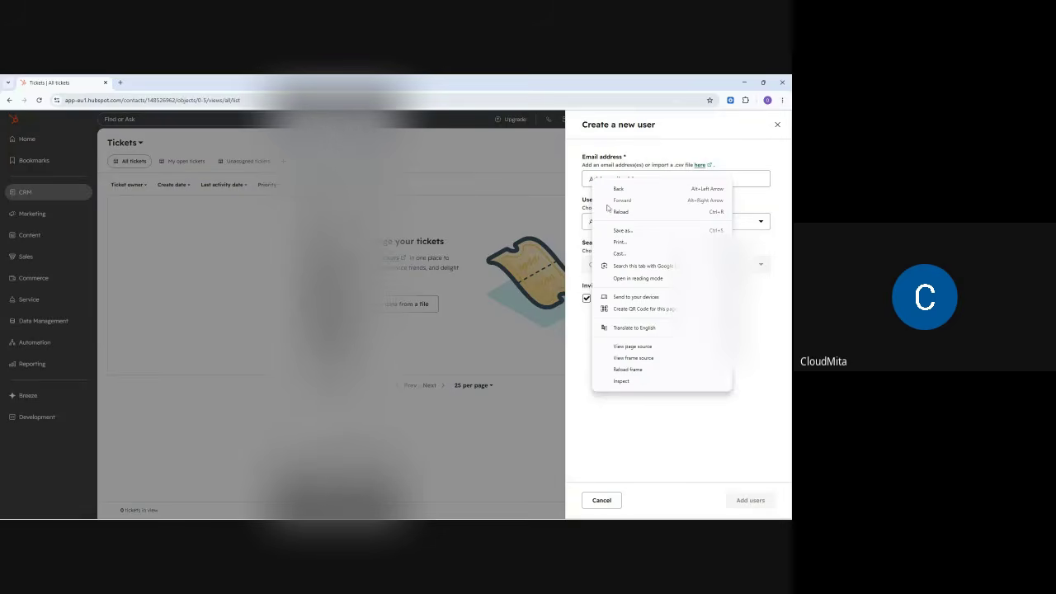
left_click(589, 180)
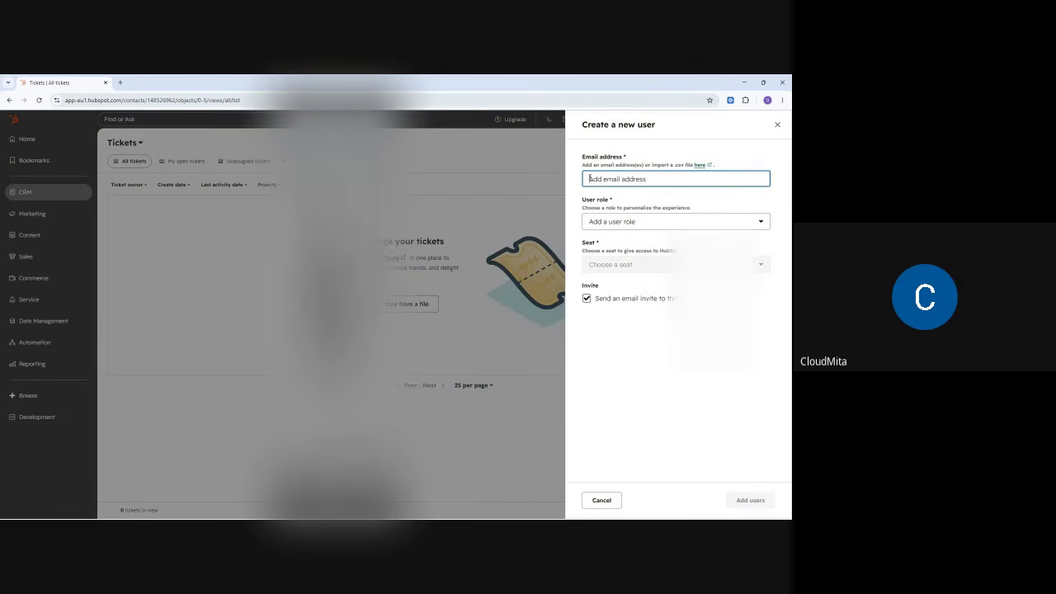
right_click(612, 179)
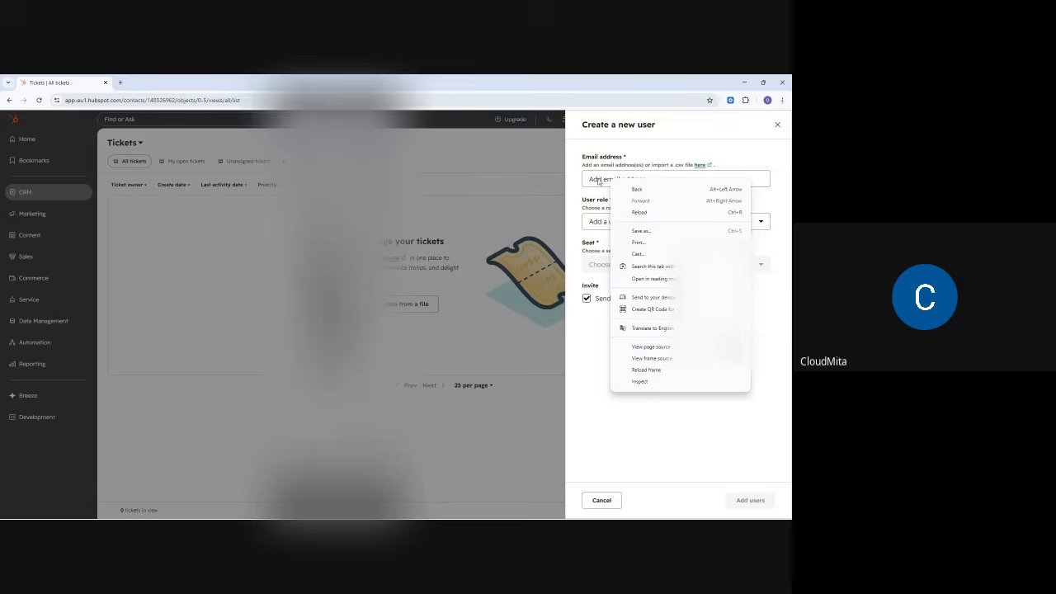
left_click(591, 179)
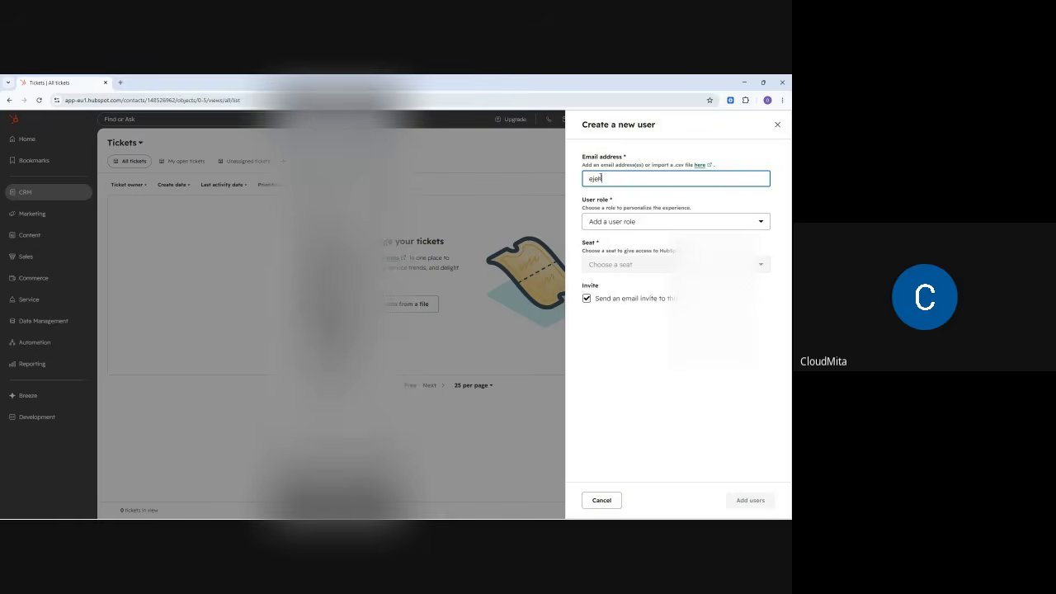
mouse_move(503, 501)
mouse_move(533, 511)
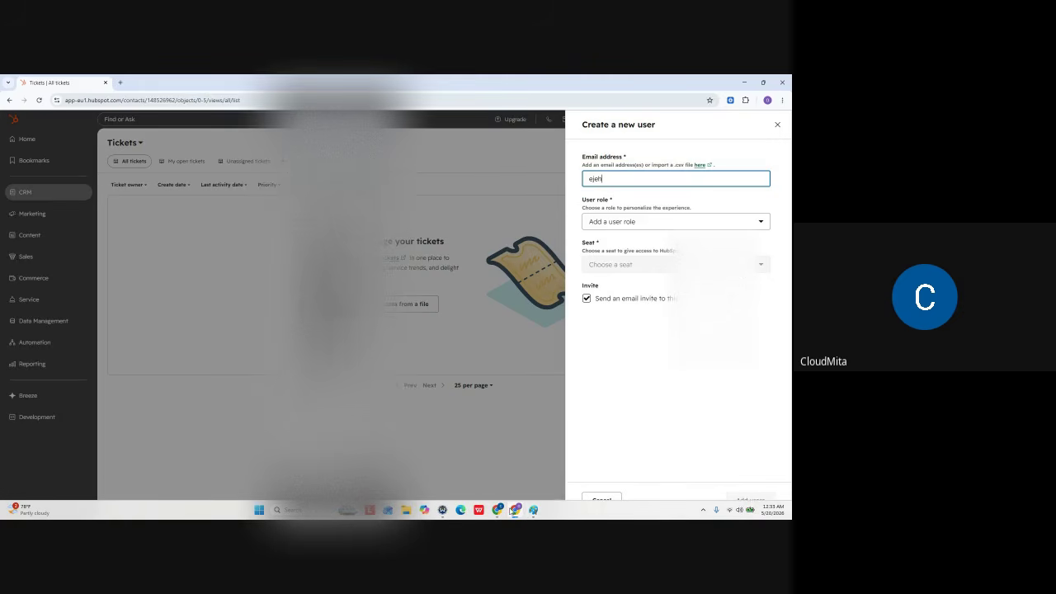
- Open Notepad from Start search and copy the new user's email address
key("super")
type("note")
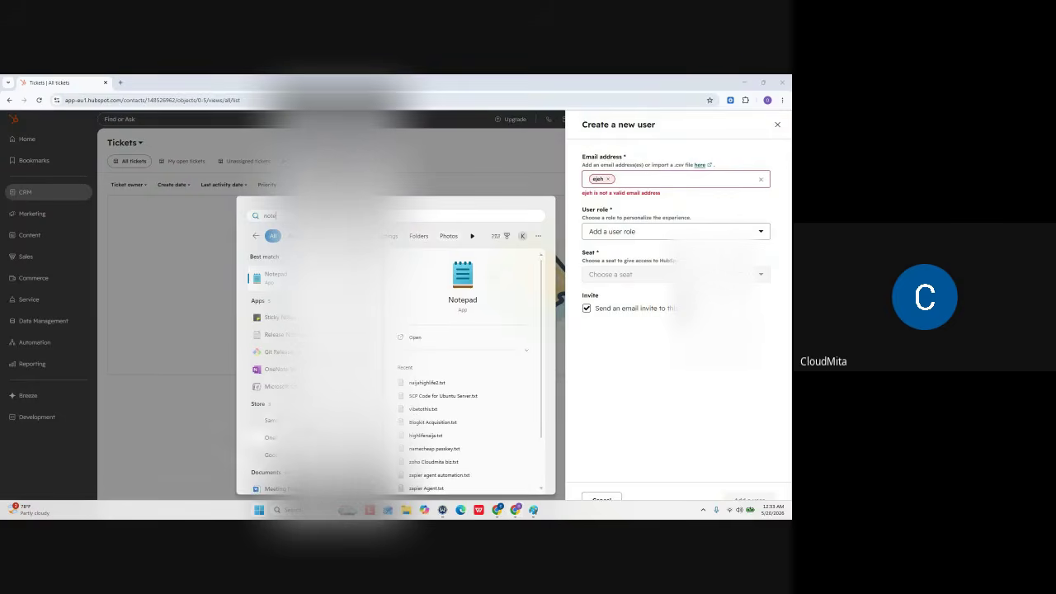
left_click(279, 281)
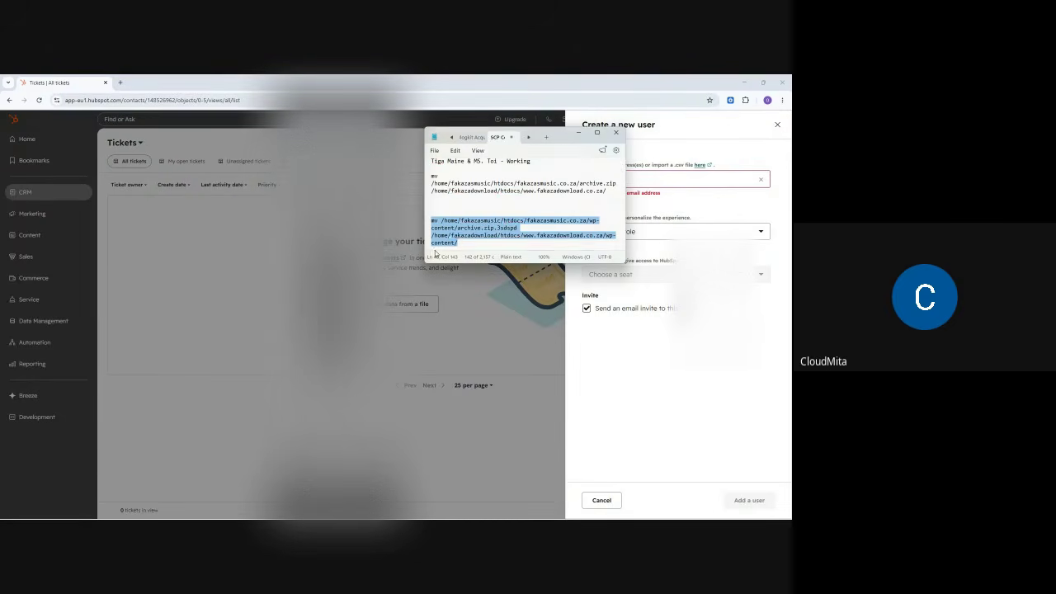
left_click(547, 137)
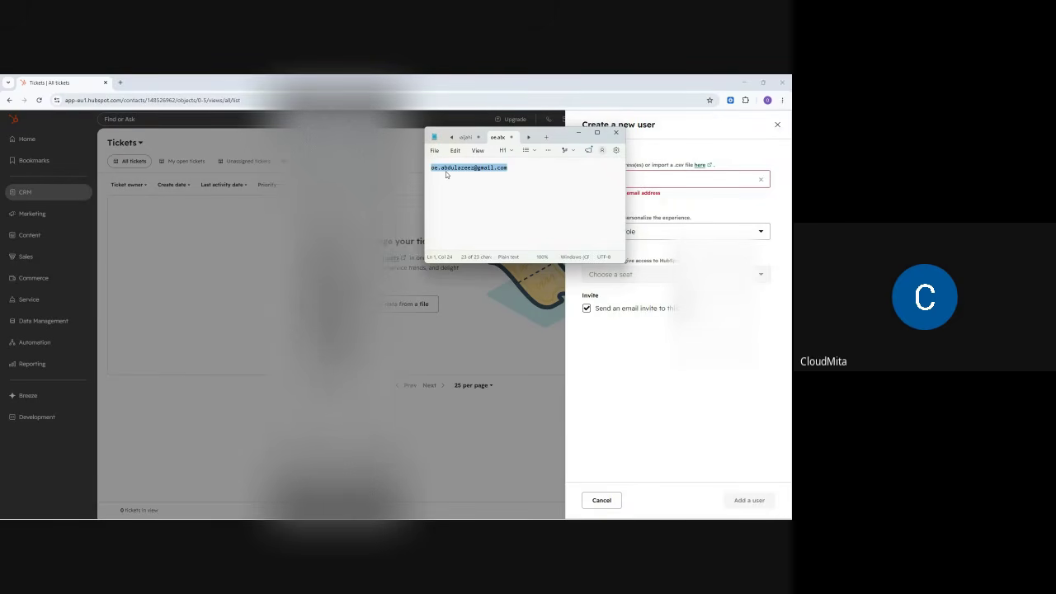
right_click(449, 172)
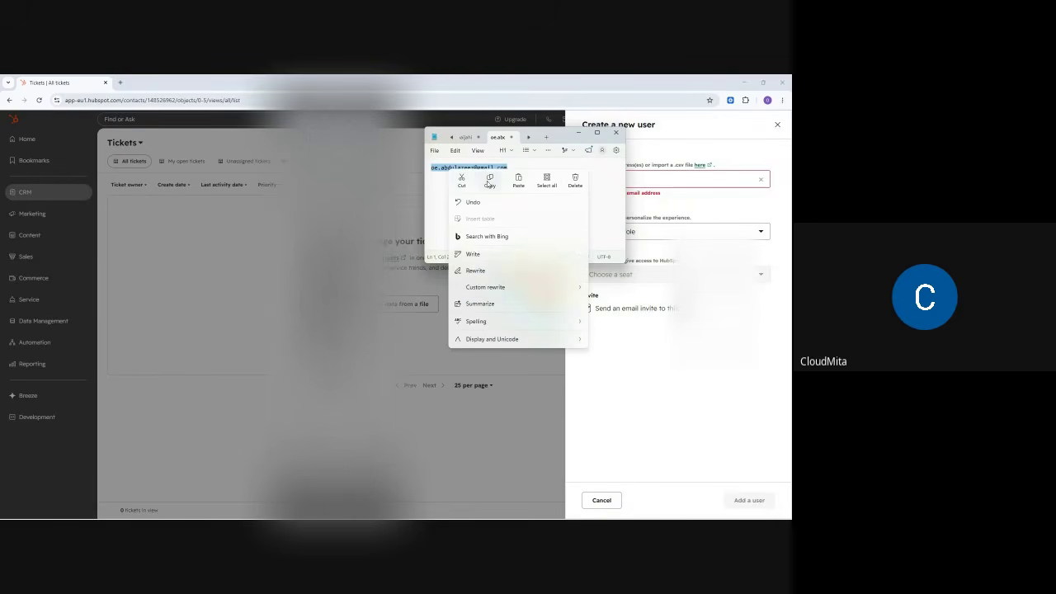
left_click(487, 184)
- Remove the invalid email entry in HubSpot and snap Notepad beside the browser
left_click(648, 216)
left_click(624, 178)
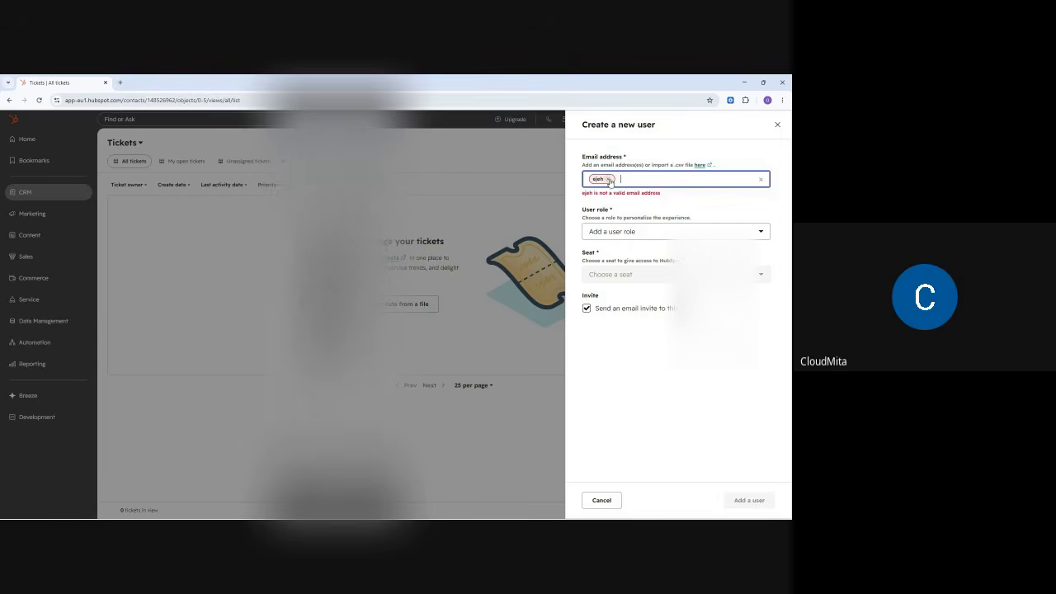
left_click(608, 179)
right_click(605, 184)
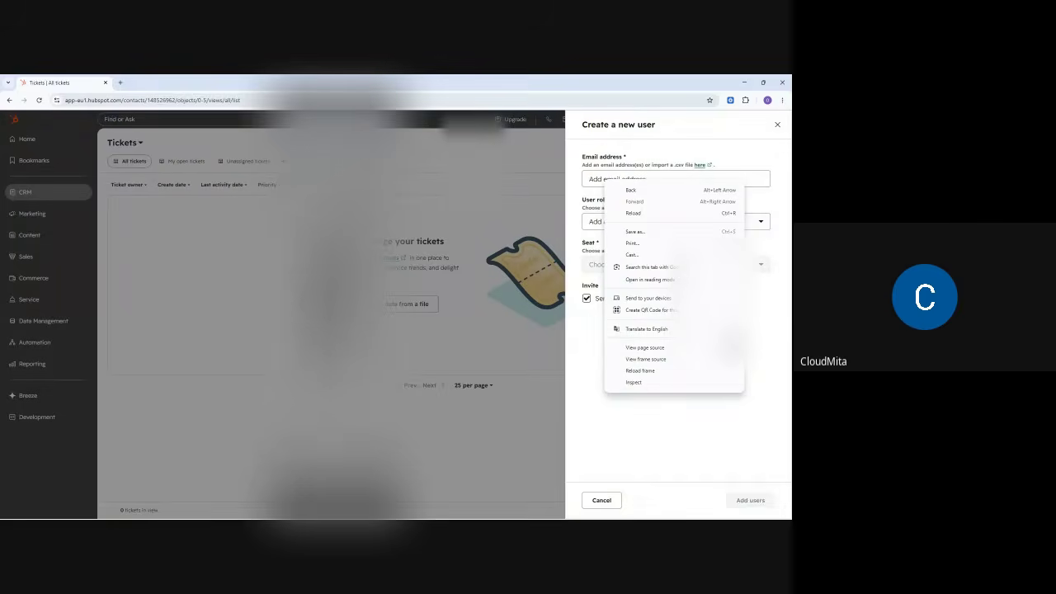
left_click(542, 511)
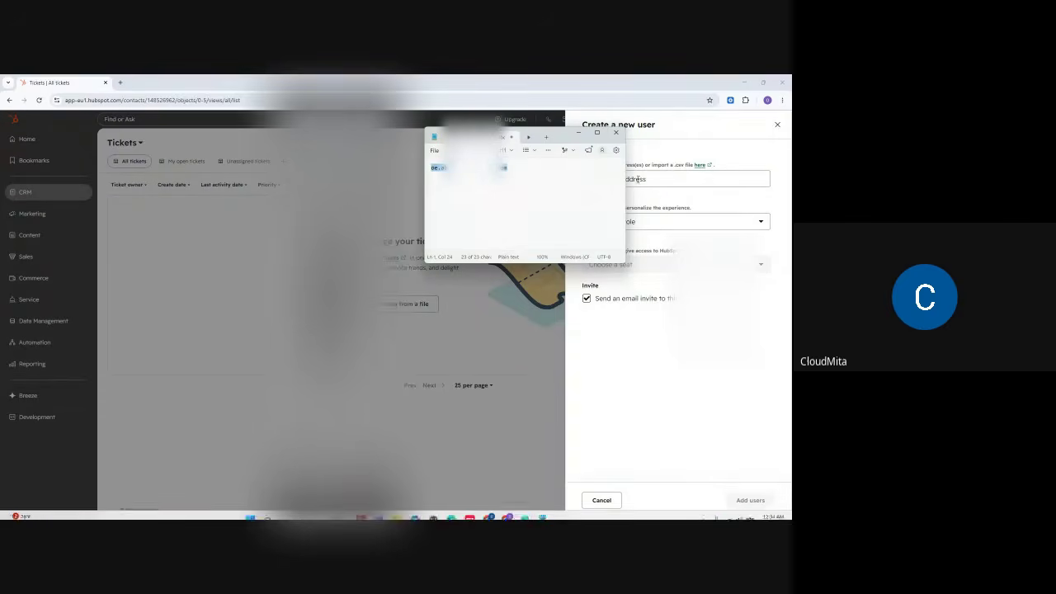
mouse_move(759, 88)
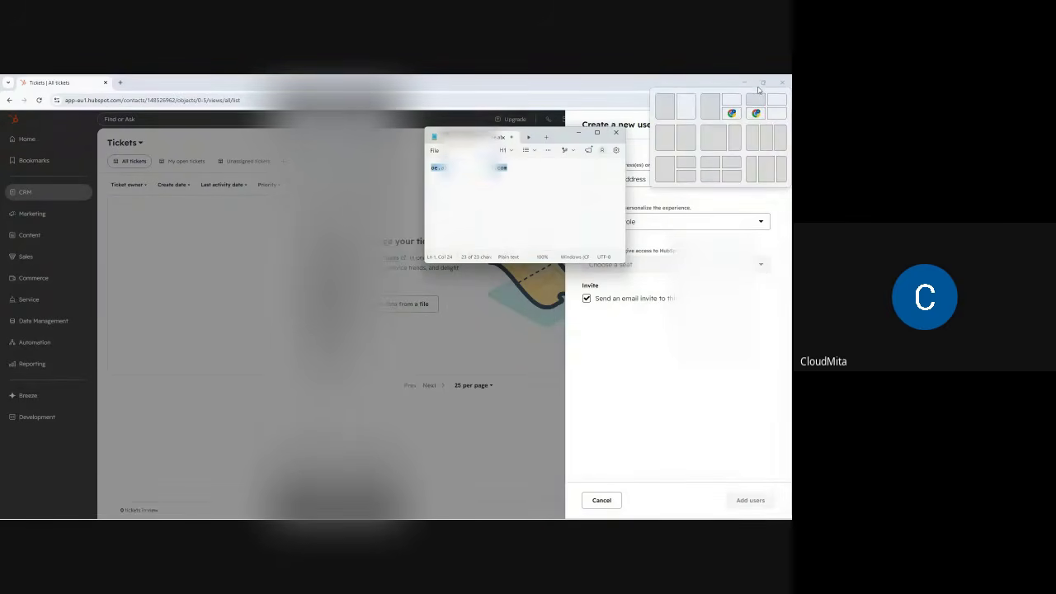
left_click(668, 105)
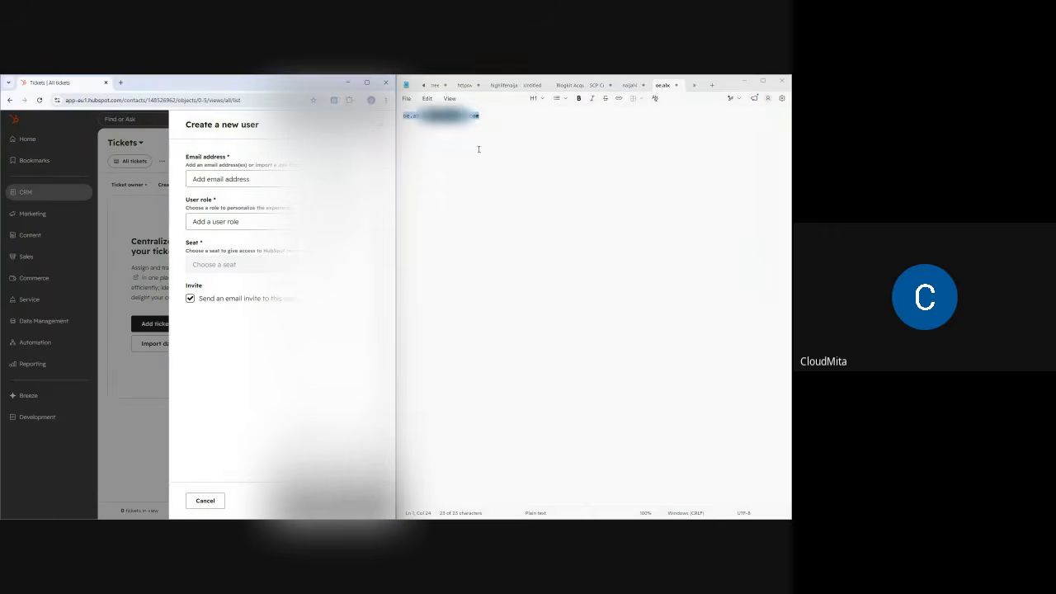
- Enter the new user's email address and choose the Standard user role
left_click(219, 180)
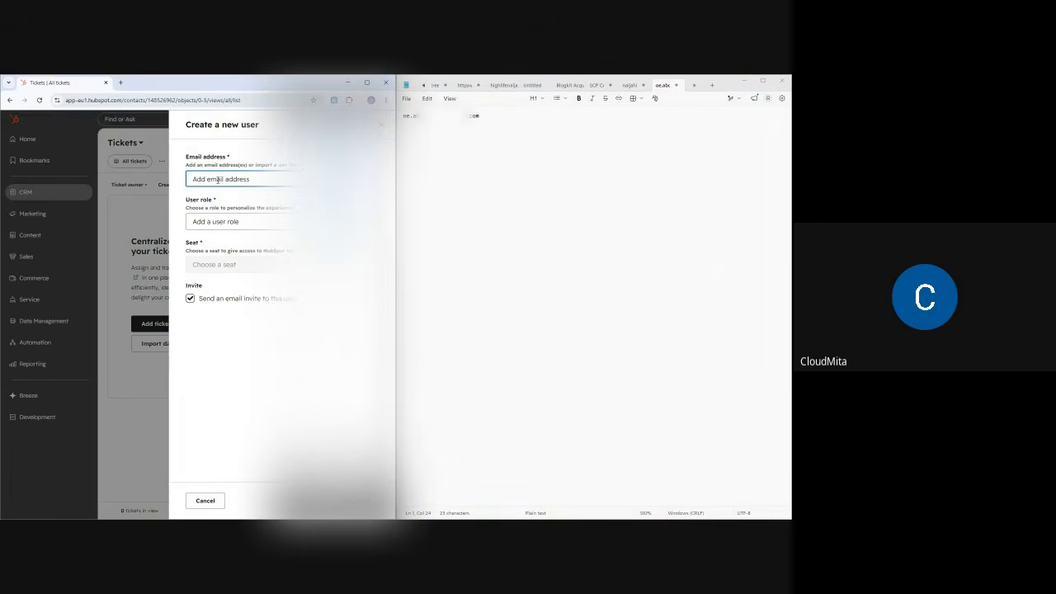
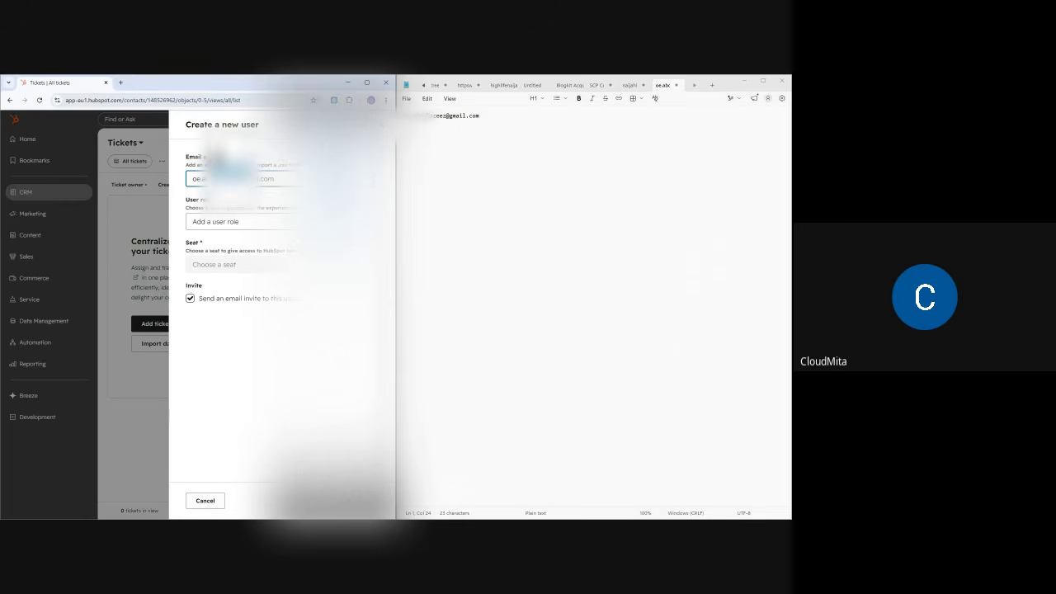
left_click(200, 222)
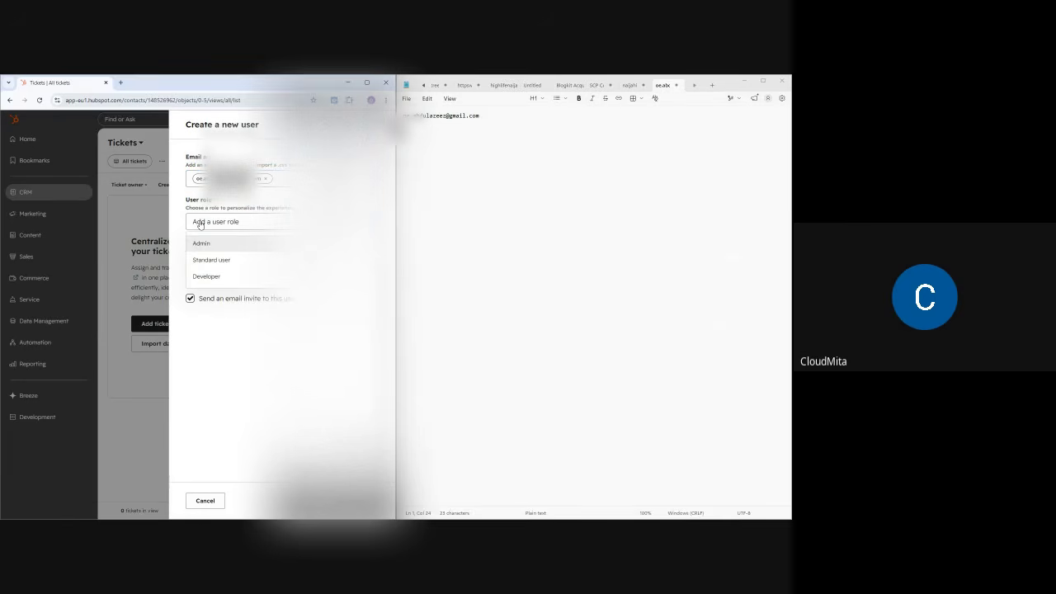
left_click(206, 261)
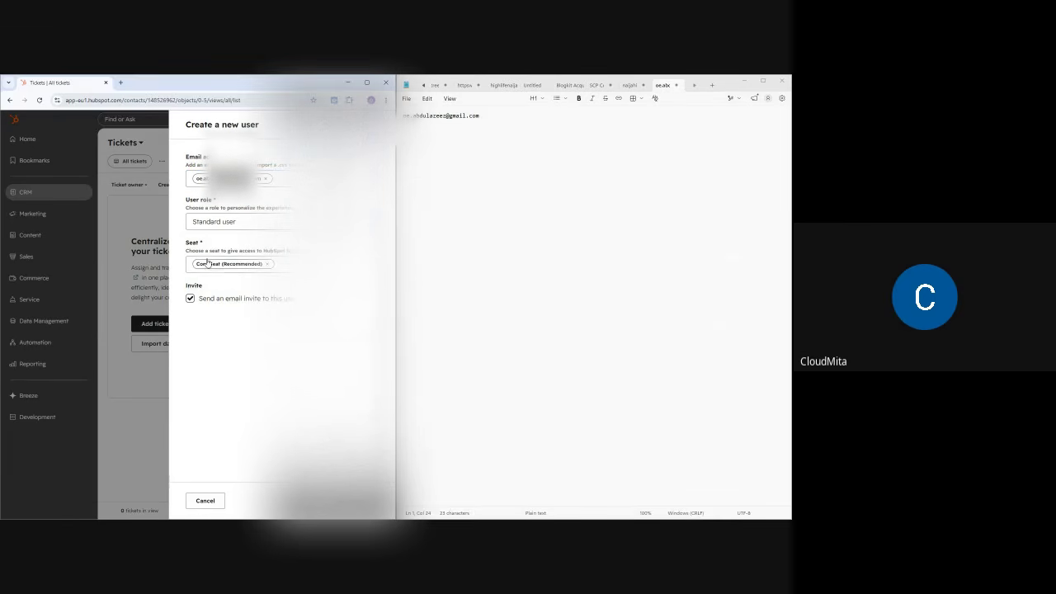
- Keep the Core Seat with the email invite checked and add the user
left_click(229, 266)
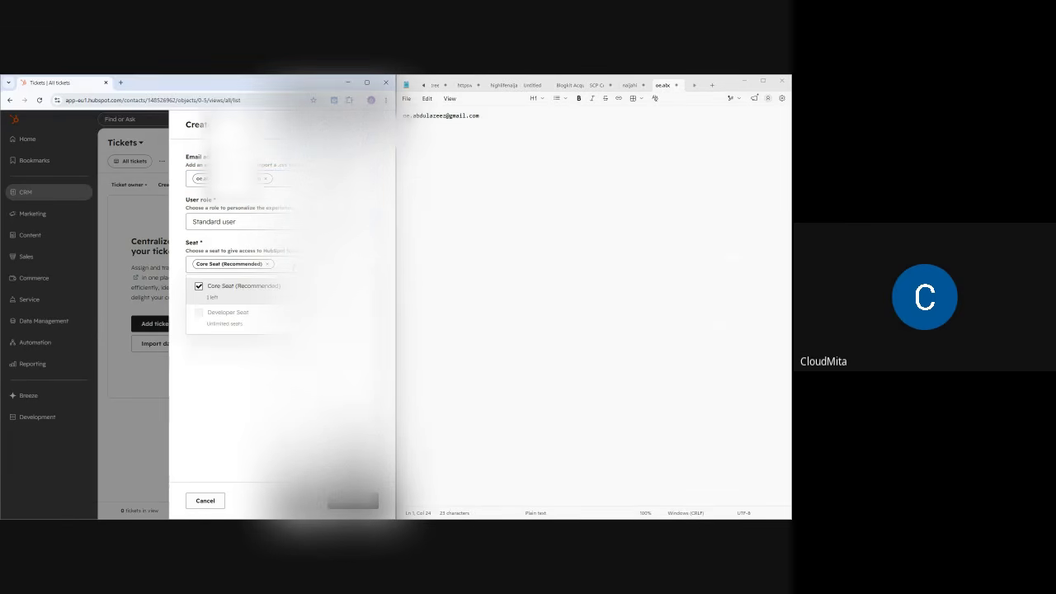
mouse_move(199, 288)
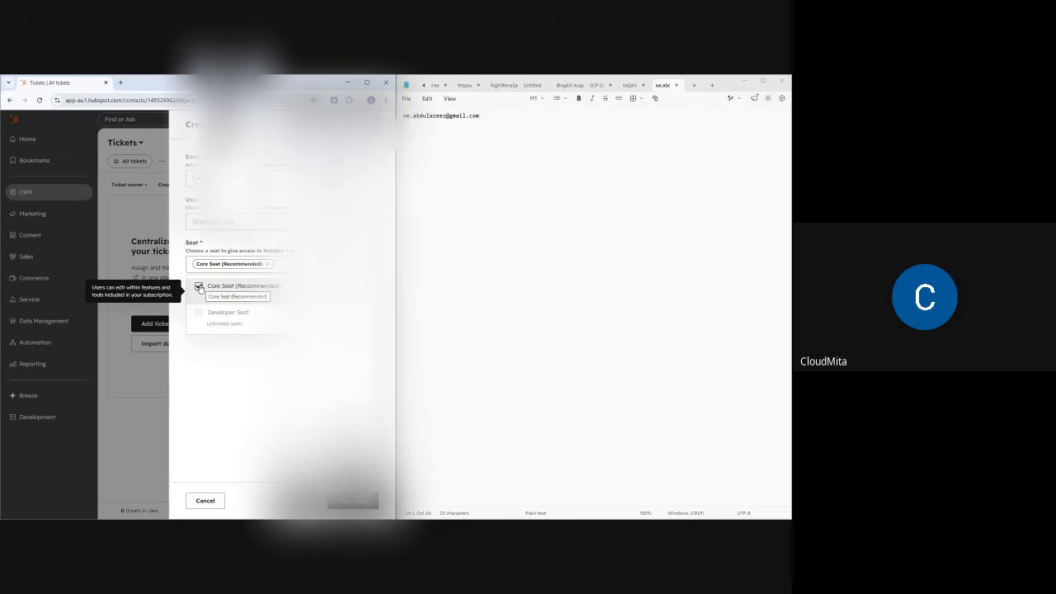
left_click(238, 361)
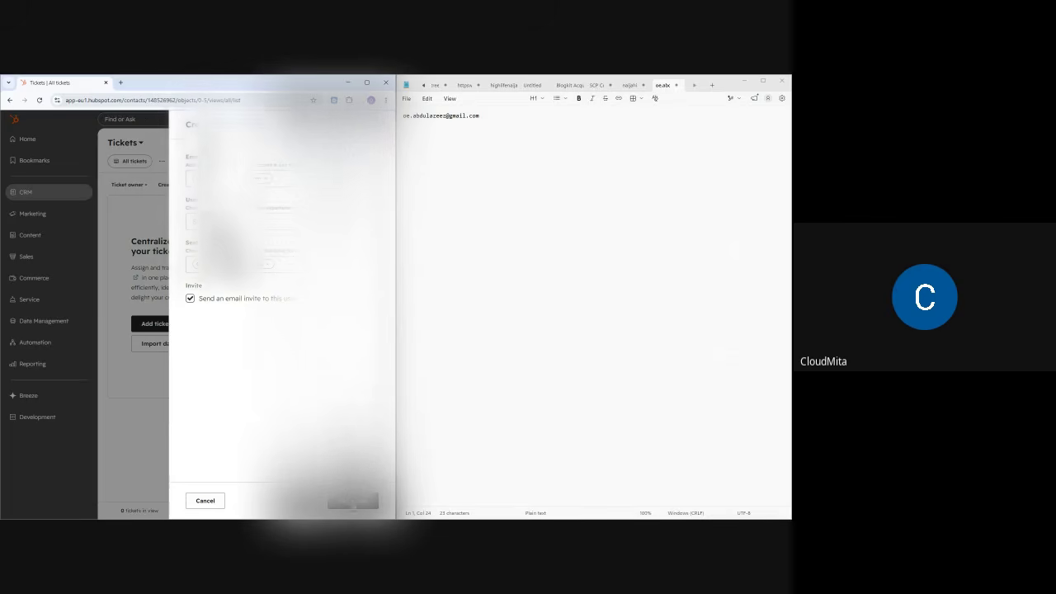
left_click(353, 500)
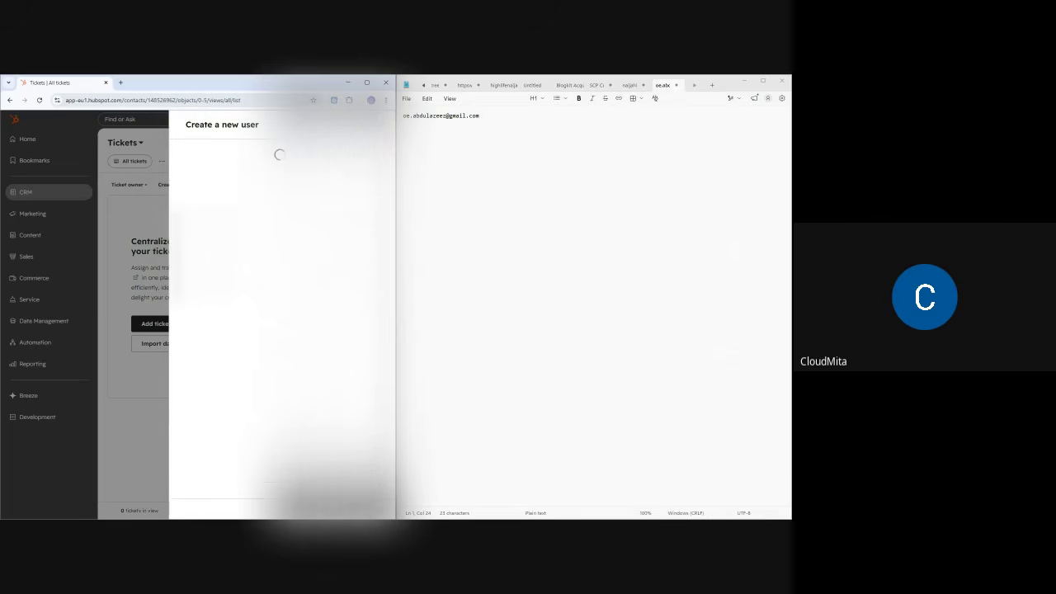
left_click(744, 80)
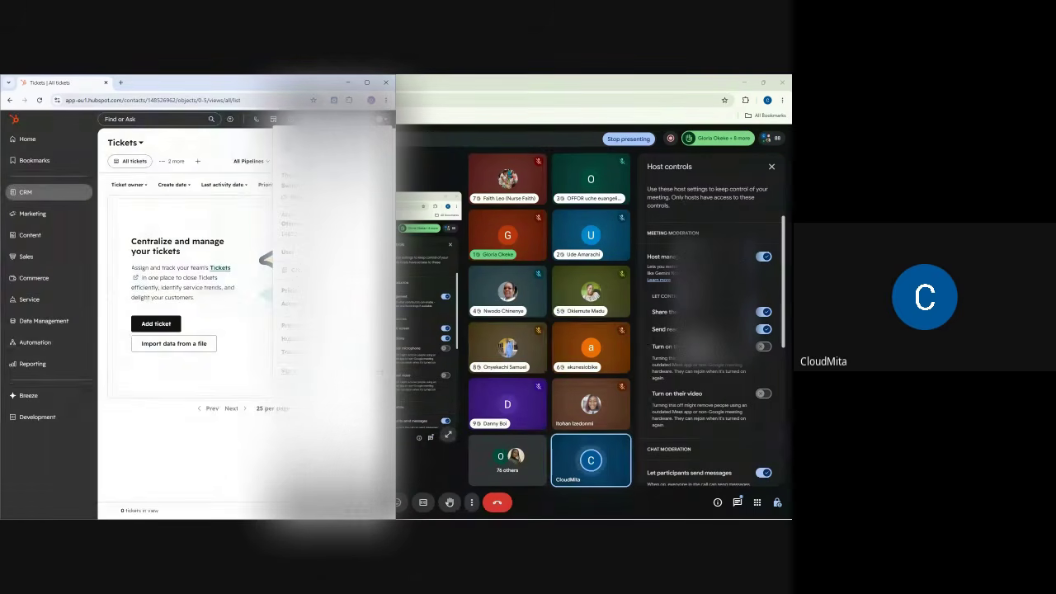
- Close Meet's host controls and chat panels, minimize Meet, and restore the HubSpot Tickets window
left_click(368, 82)
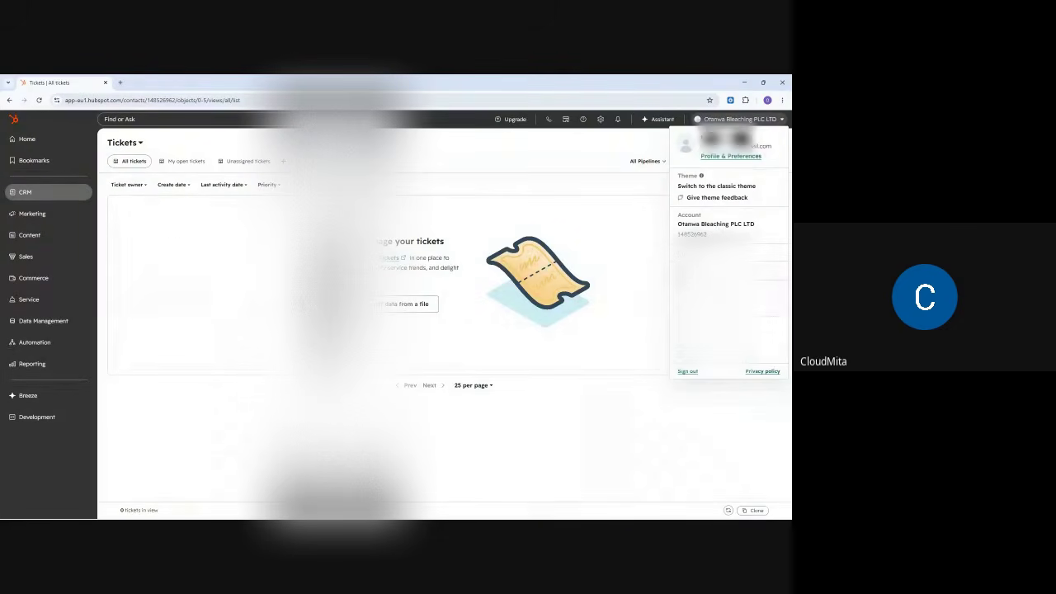
left_click(744, 83)
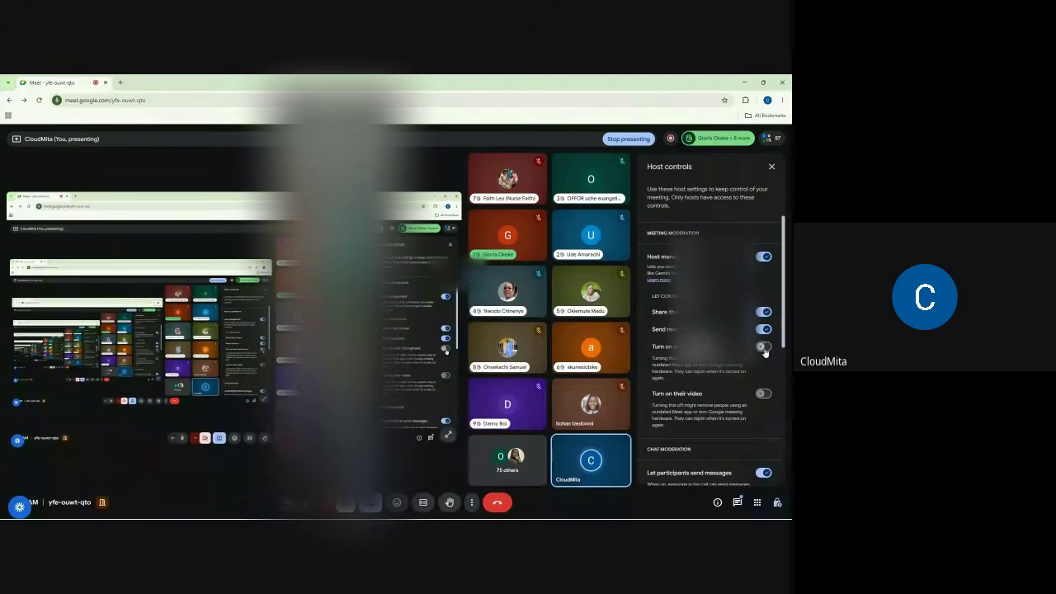
left_click(771, 166)
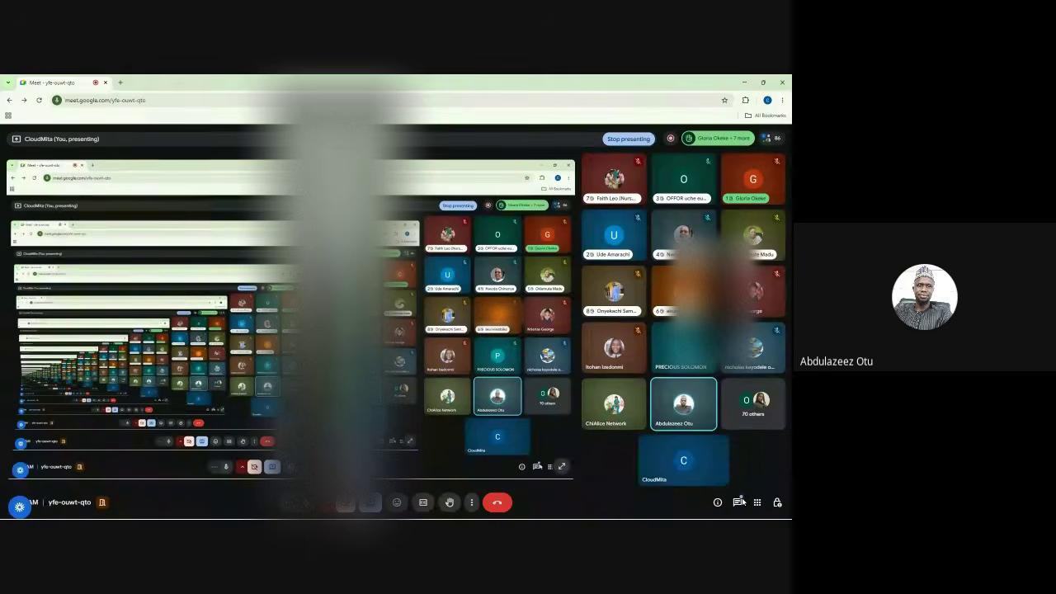
left_click(740, 502)
left_click(739, 501)
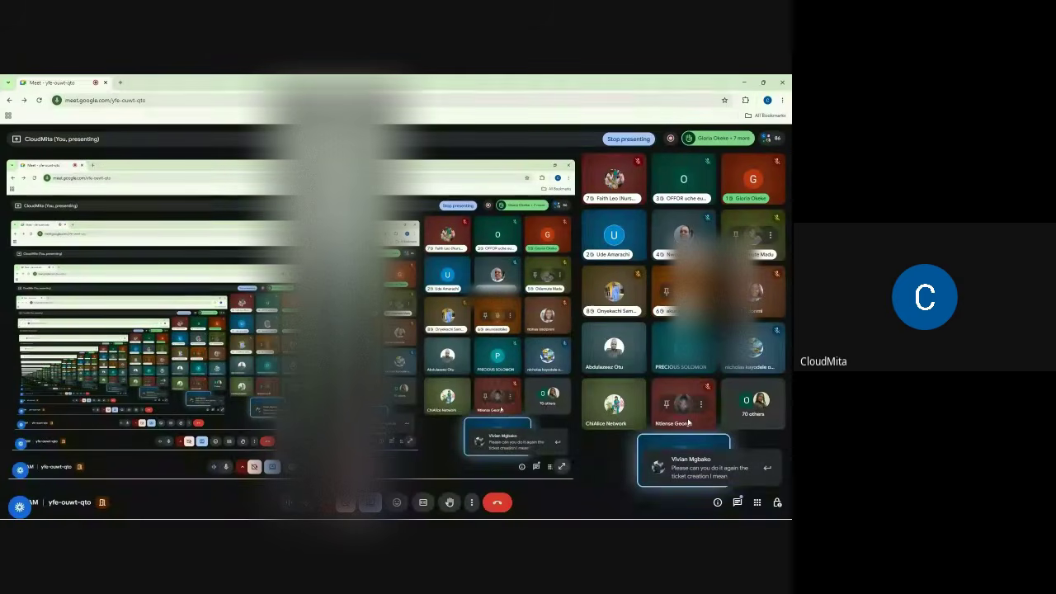
left_click(777, 501)
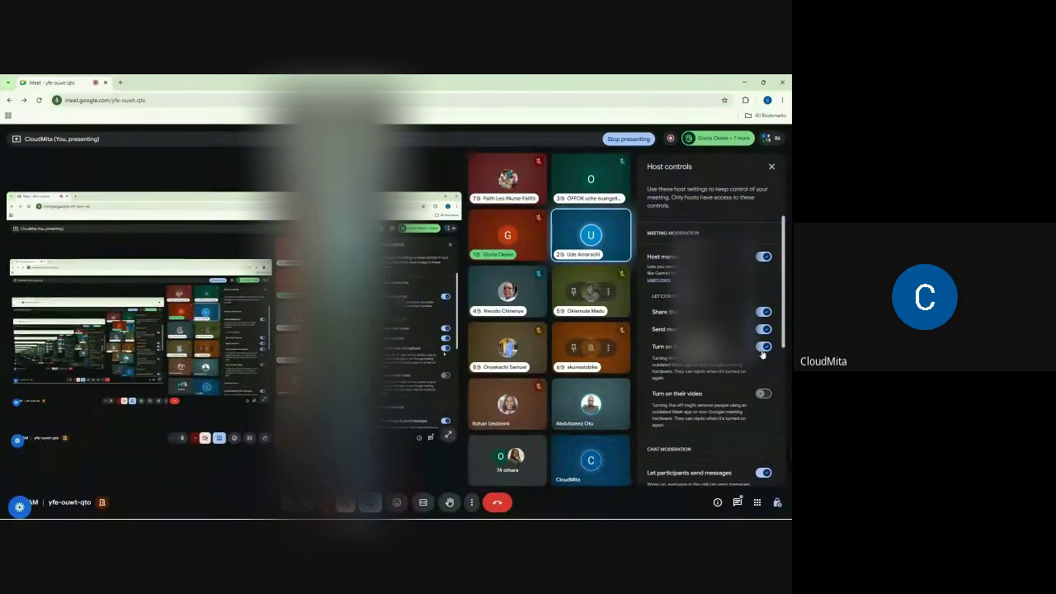
left_click(745, 82)
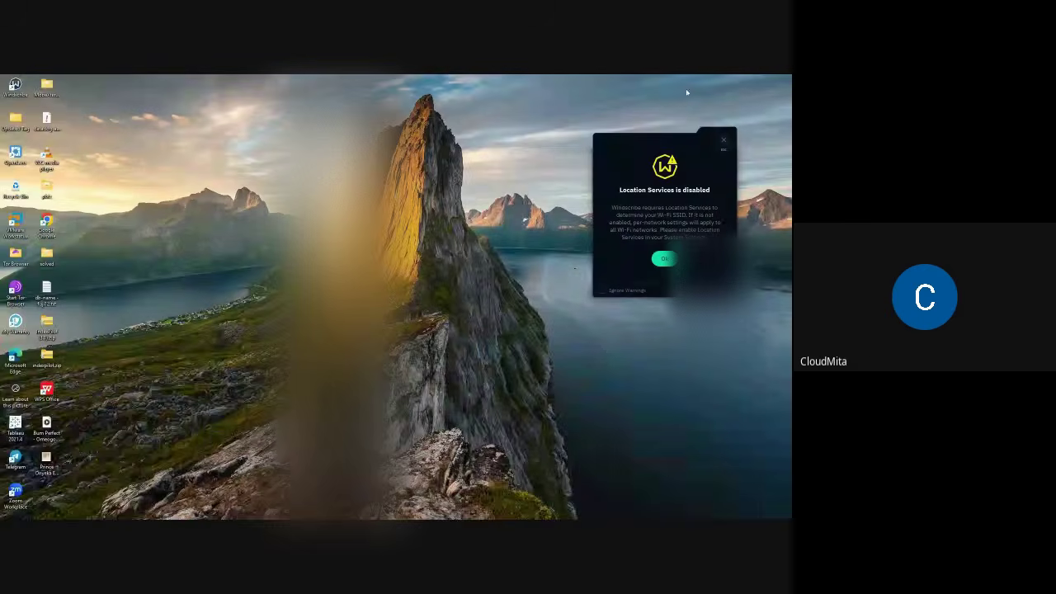
left_click(507, 511)
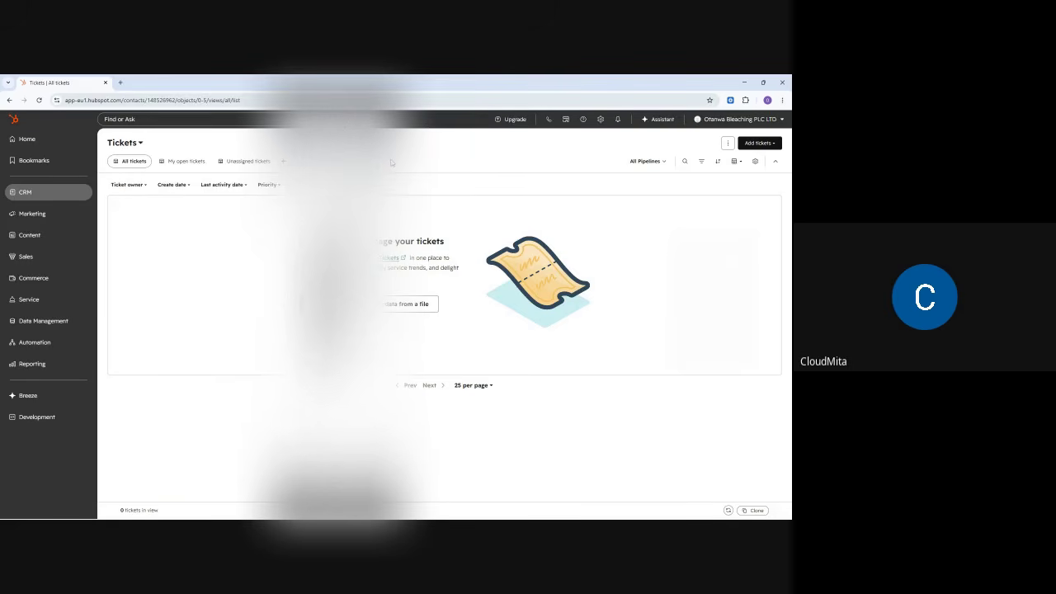
- Go to CRM > Tickets to show the All tickets list
left_click(39, 195)
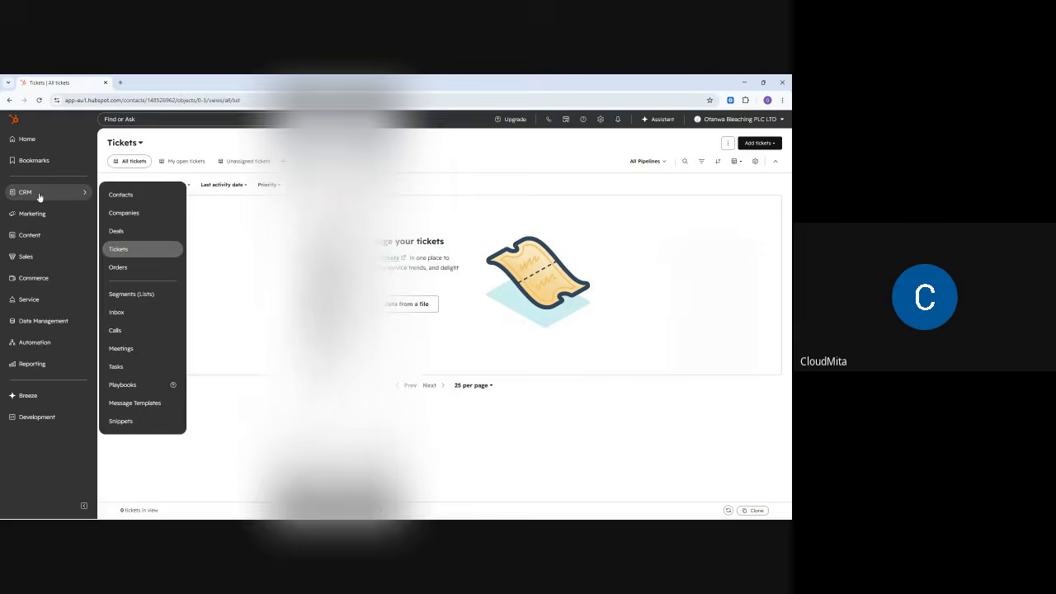
left_click(120, 252)
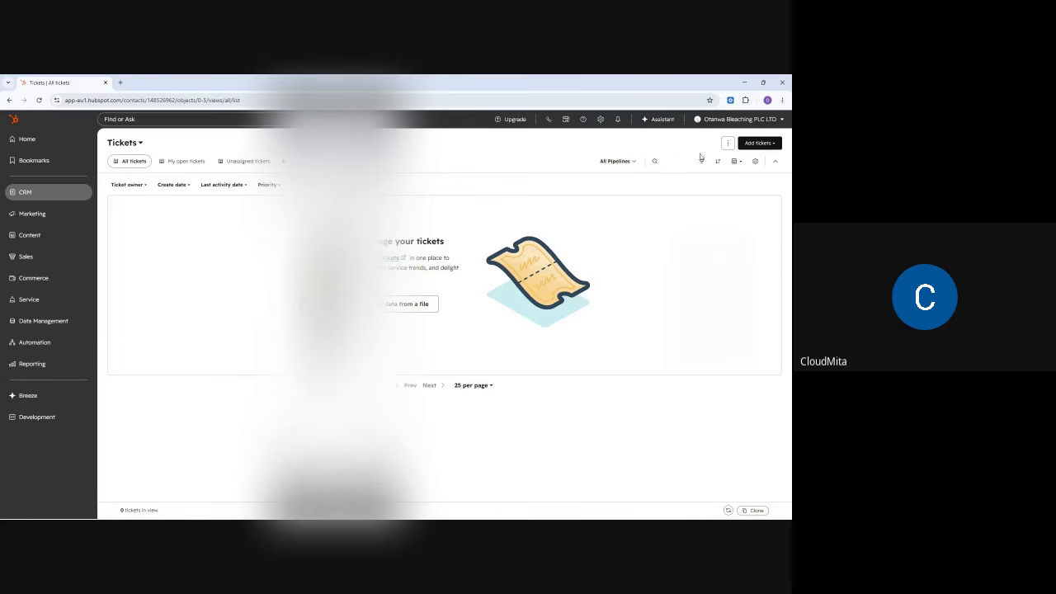
- Create a new ticket and review the Pipeline and Ticket status options without changing them
left_click(751, 146)
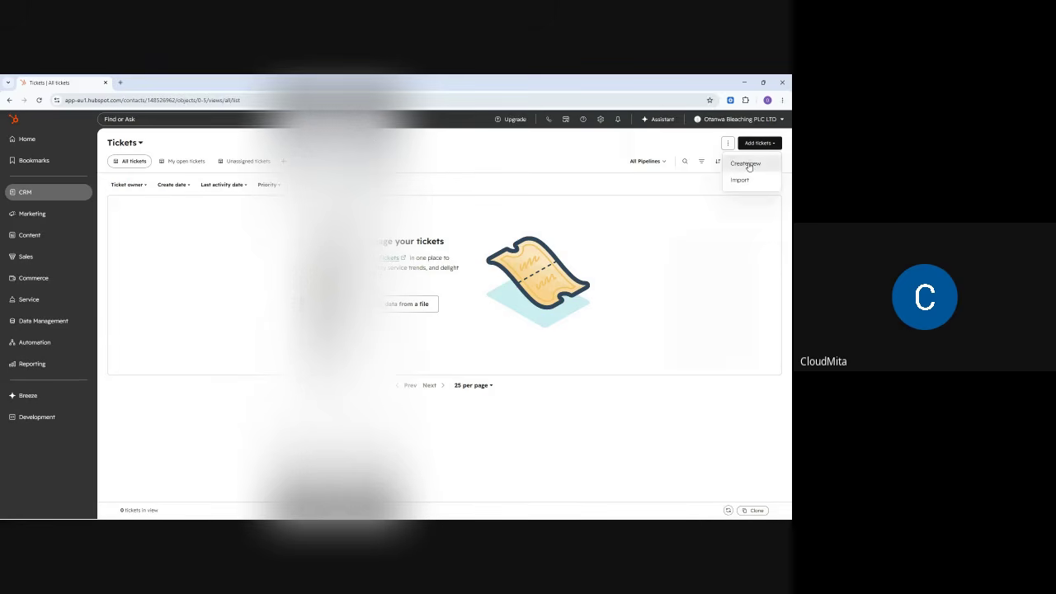
left_click(746, 163)
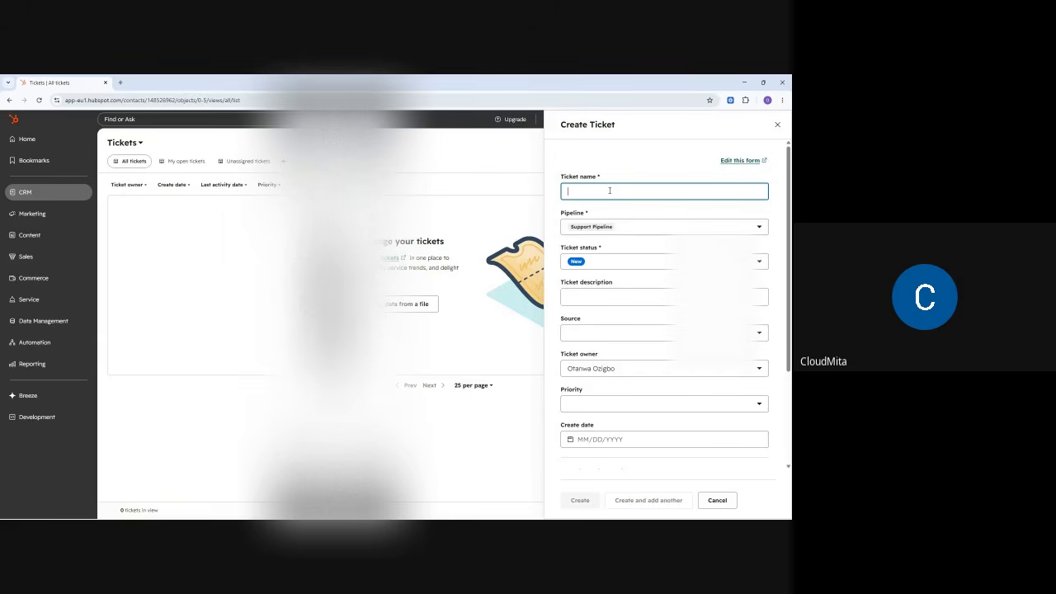
left_click(596, 229)
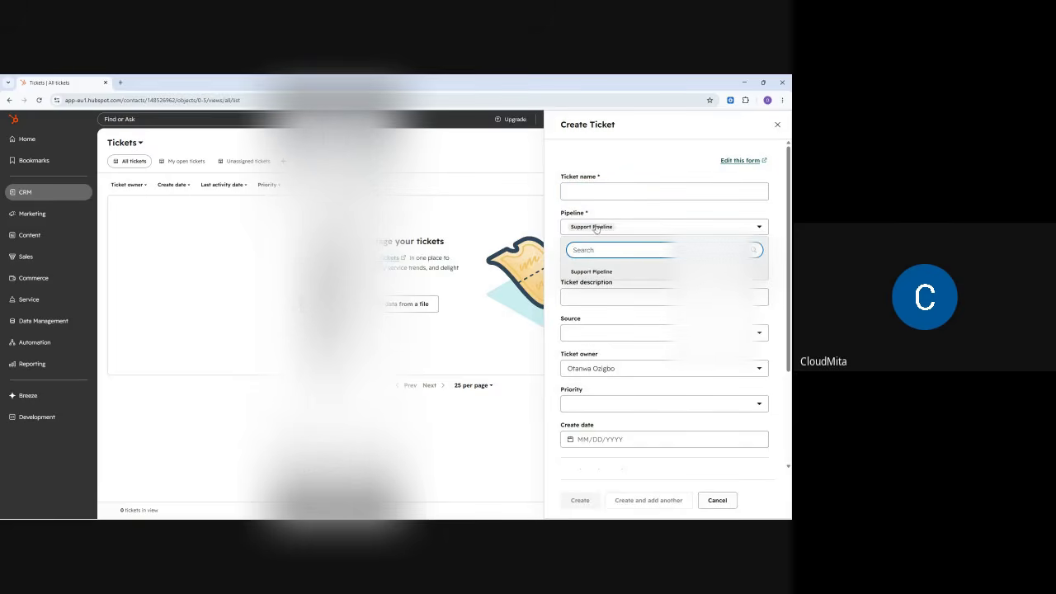
left_click(597, 228)
left_click(598, 263)
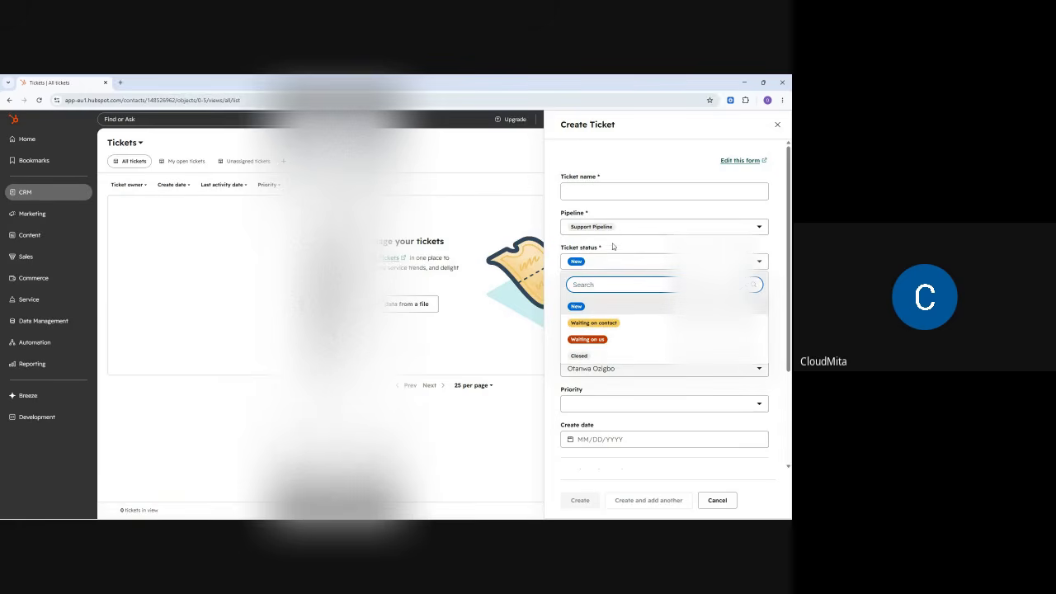
left_click(600, 259)
- Review the Source, Ticket owner and Priority options unchanged, then focus the Ticket name field
left_click(594, 297)
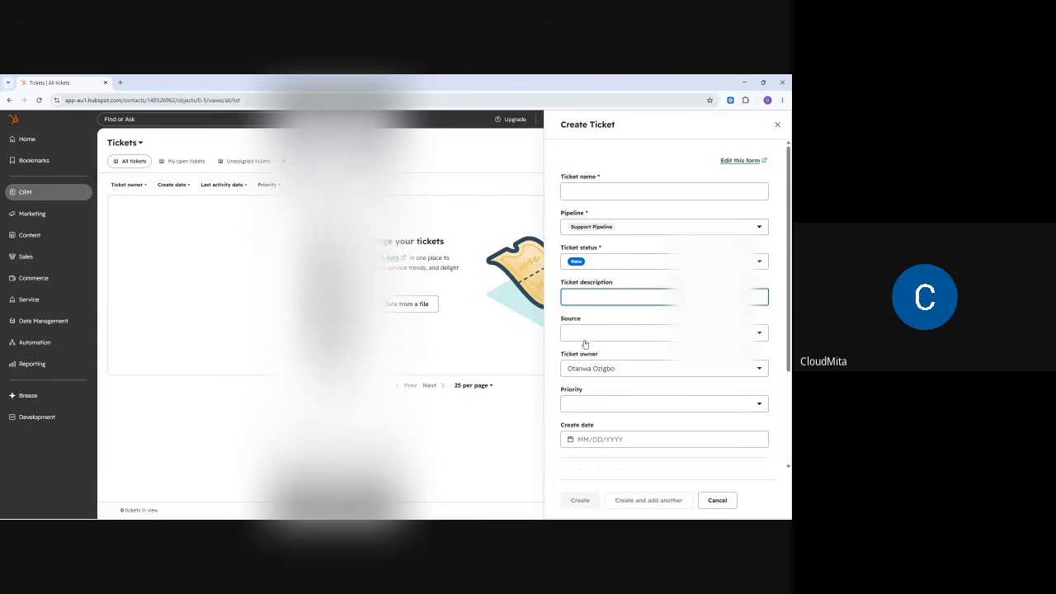
left_click(584, 335)
left_click(582, 344)
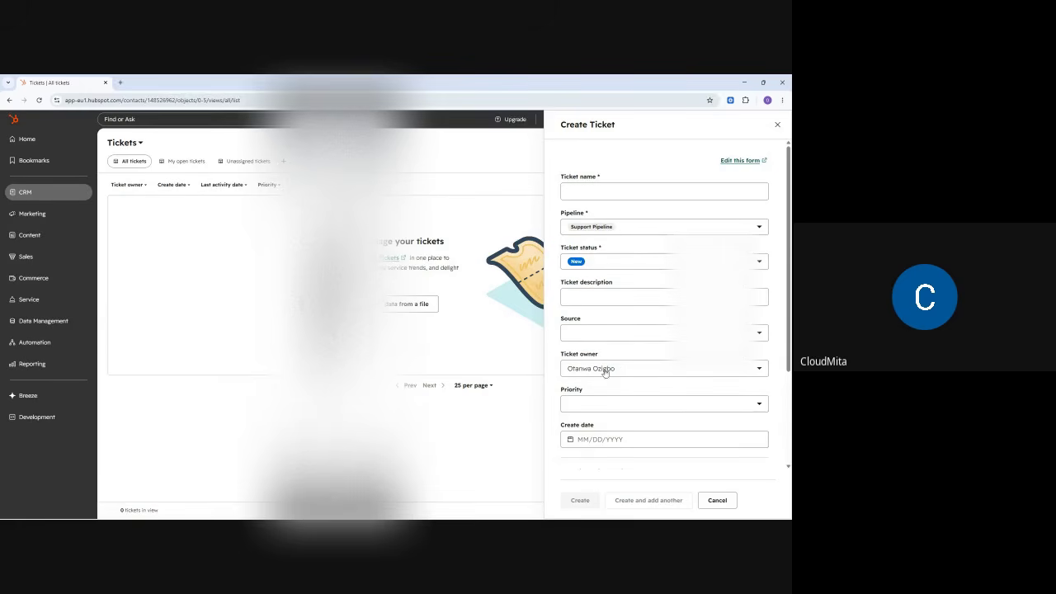
left_click(605, 372)
left_click(615, 377)
left_click(593, 406)
left_click(591, 405)
scroll(601, 410, "down", 3)
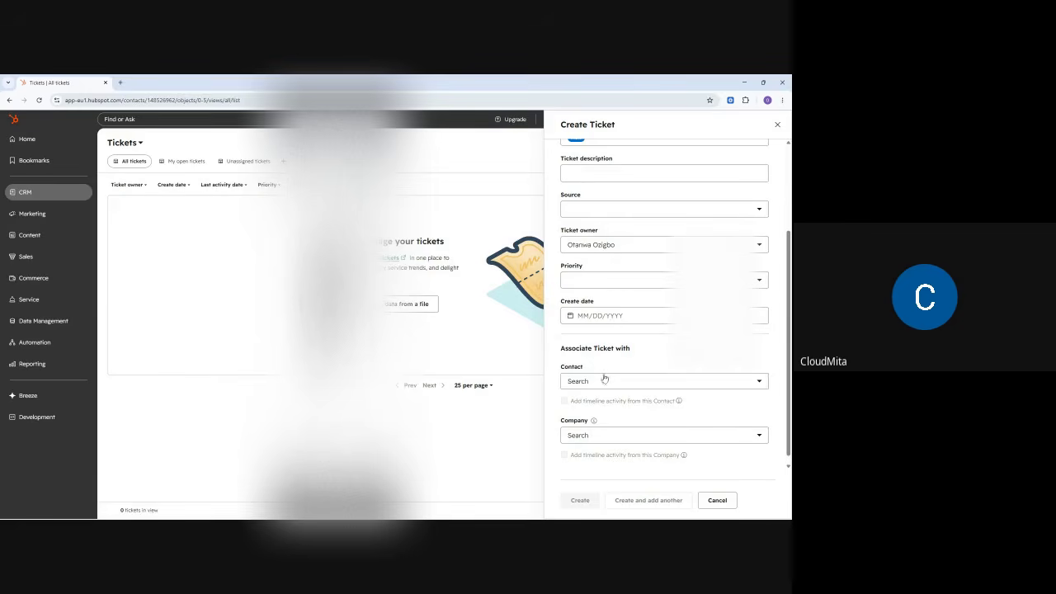
scroll(605, 357, "down", 1)
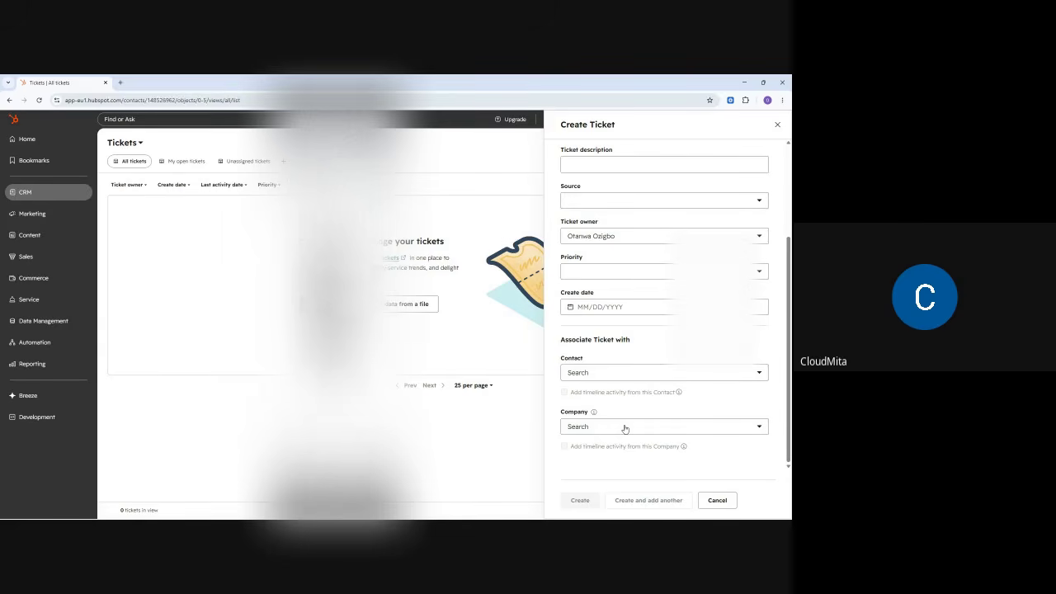
scroll(635, 309, "up", 3)
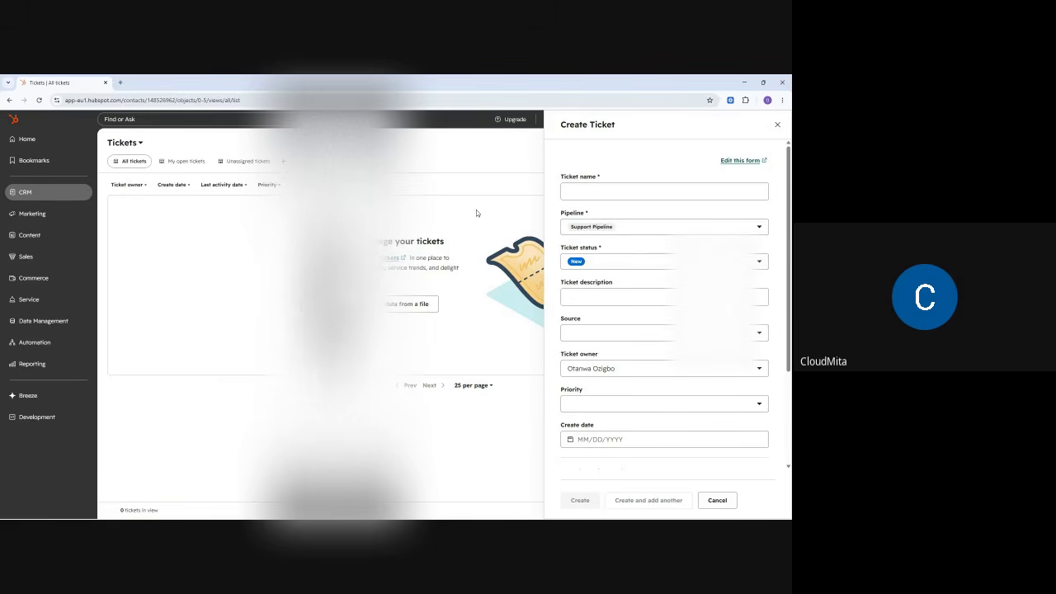
mouse_move(742, 516)
left_click(569, 192)
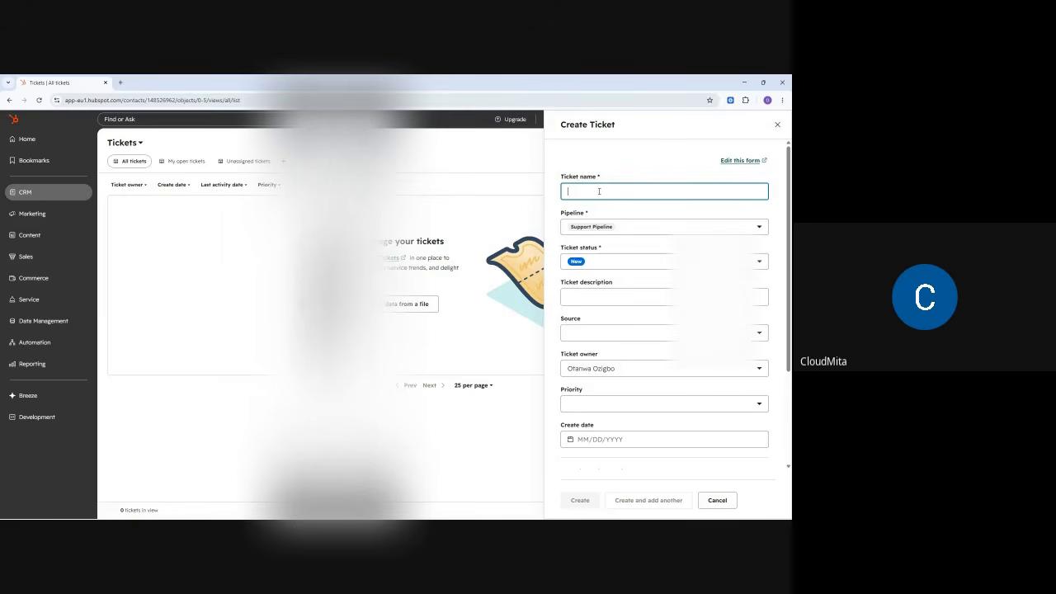
- Enter ticket name 'Telecom Mast Destroyed at Ogbomosho', pipeline Support Pipeline, status New
type("Telecom Mast ")
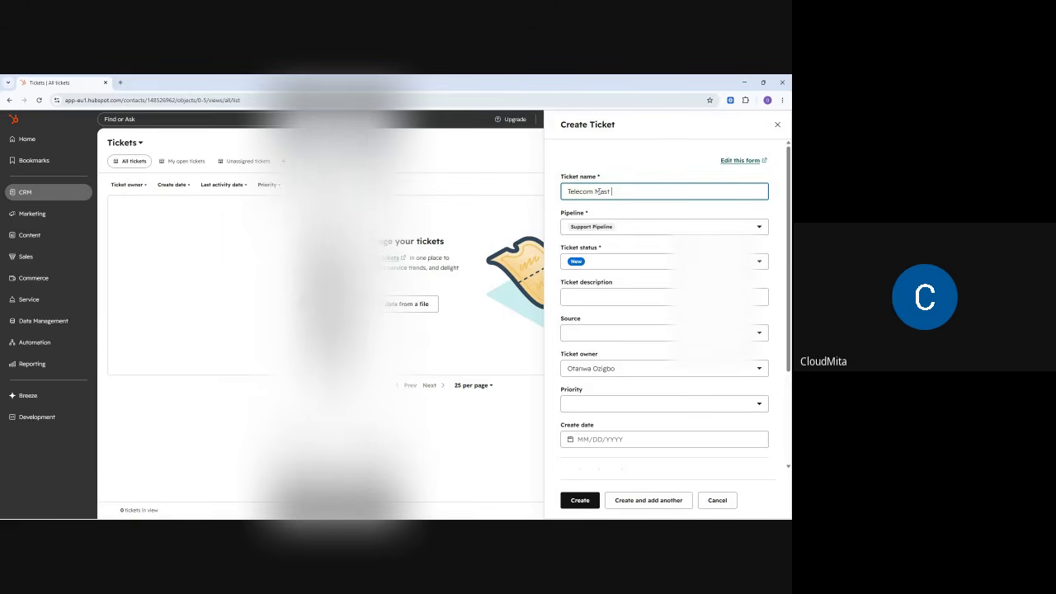
type("Destroyed at Ogbom")
type("osho")
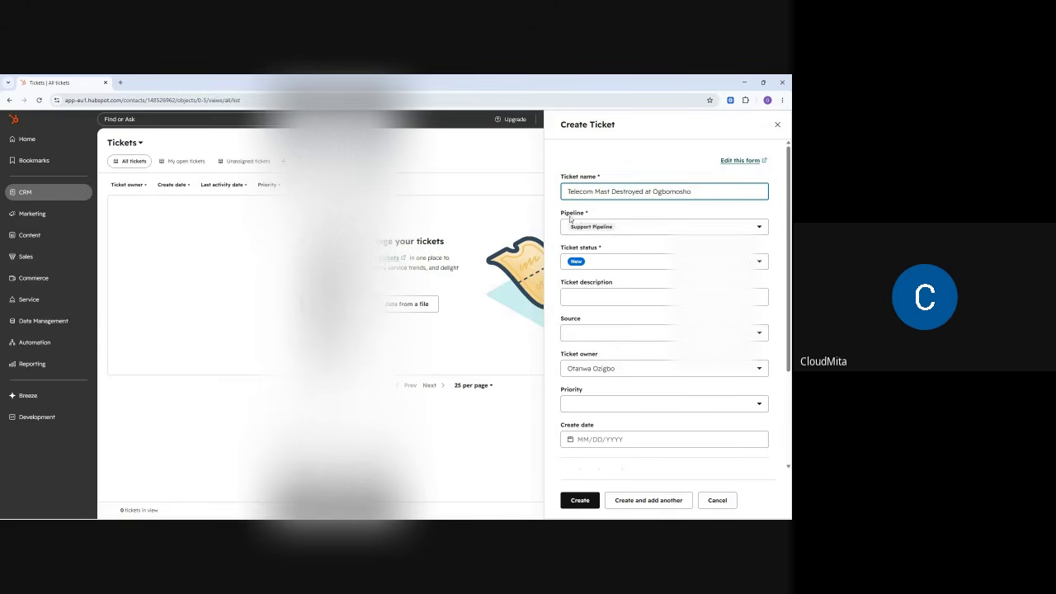
left_click(593, 229)
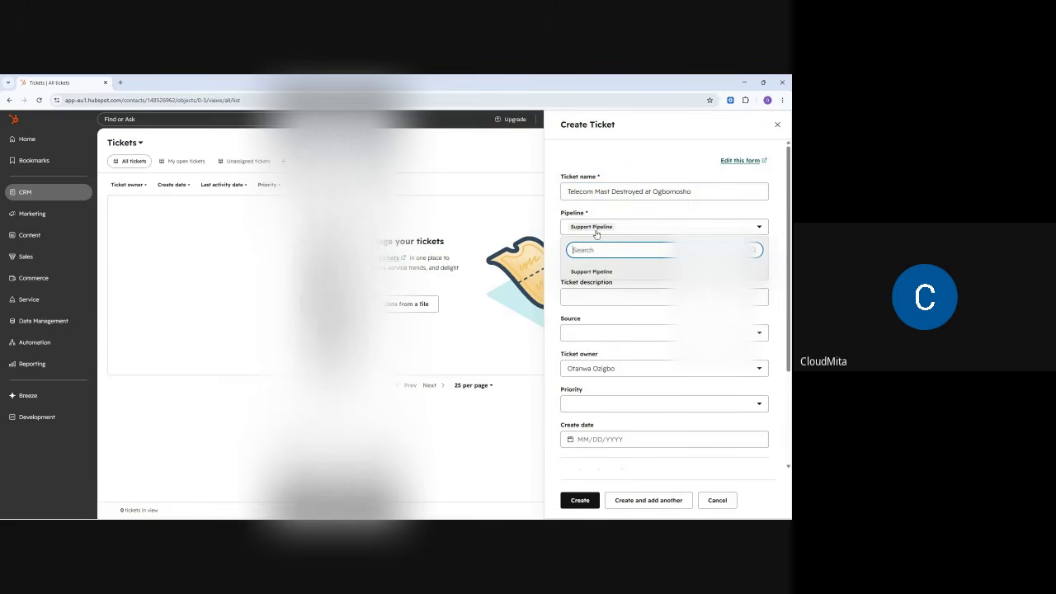
left_click(598, 273)
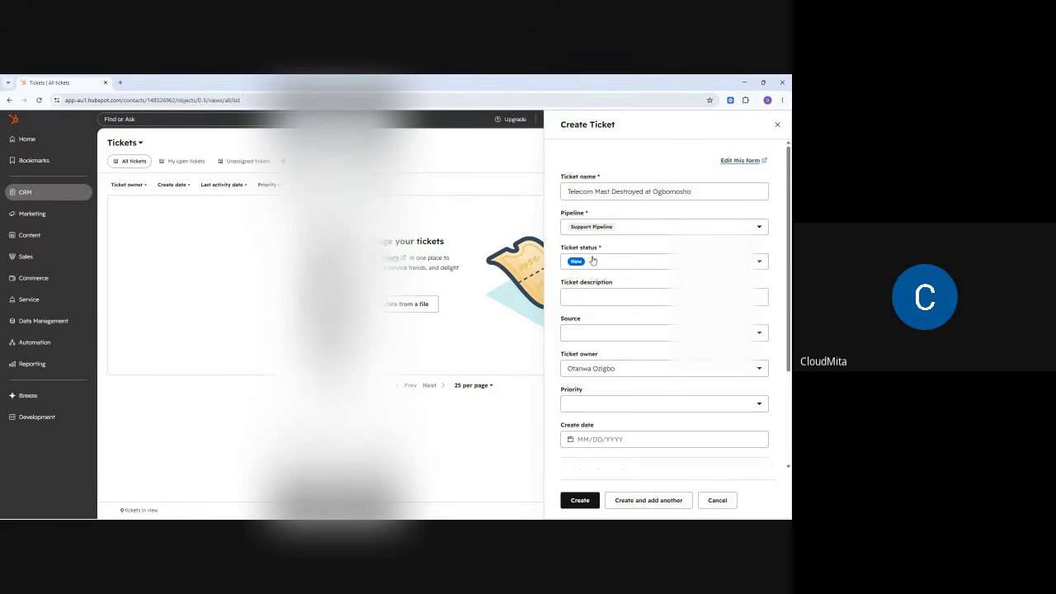
left_click(592, 264)
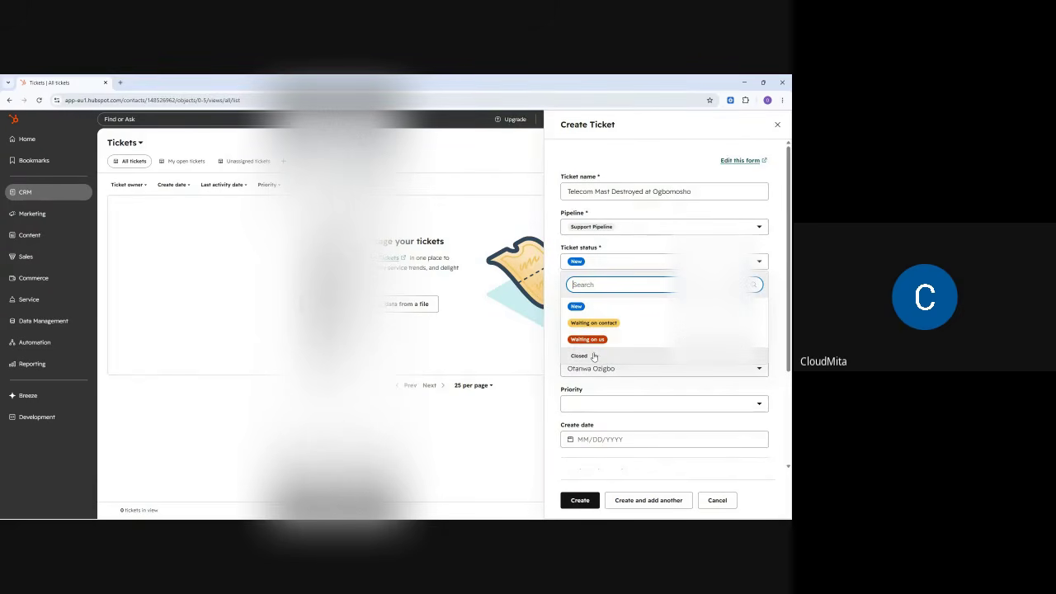
left_click(579, 309)
left_click(627, 243)
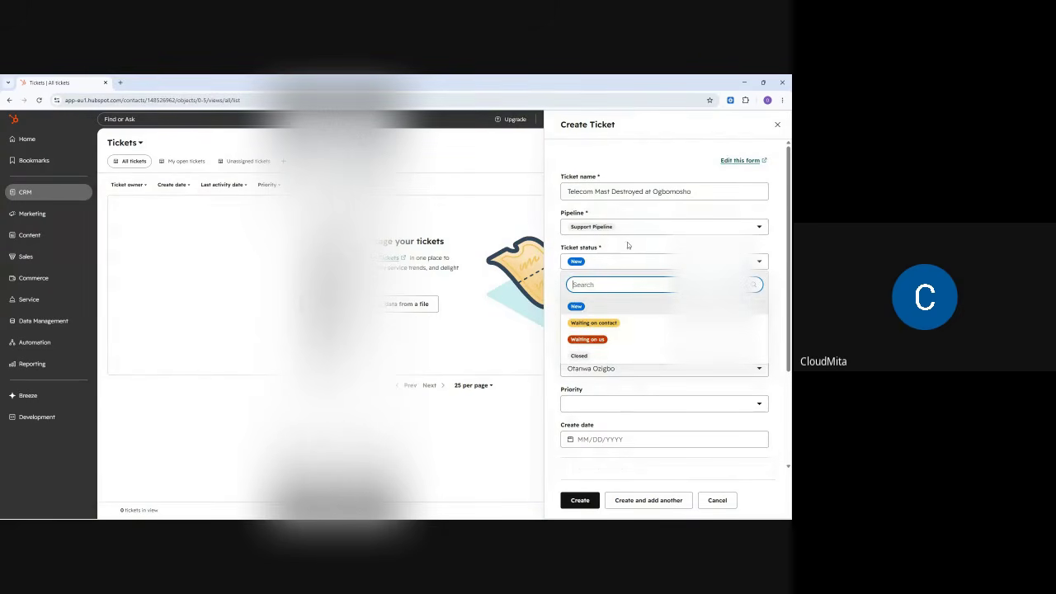
left_click(610, 245)
left_click(588, 298)
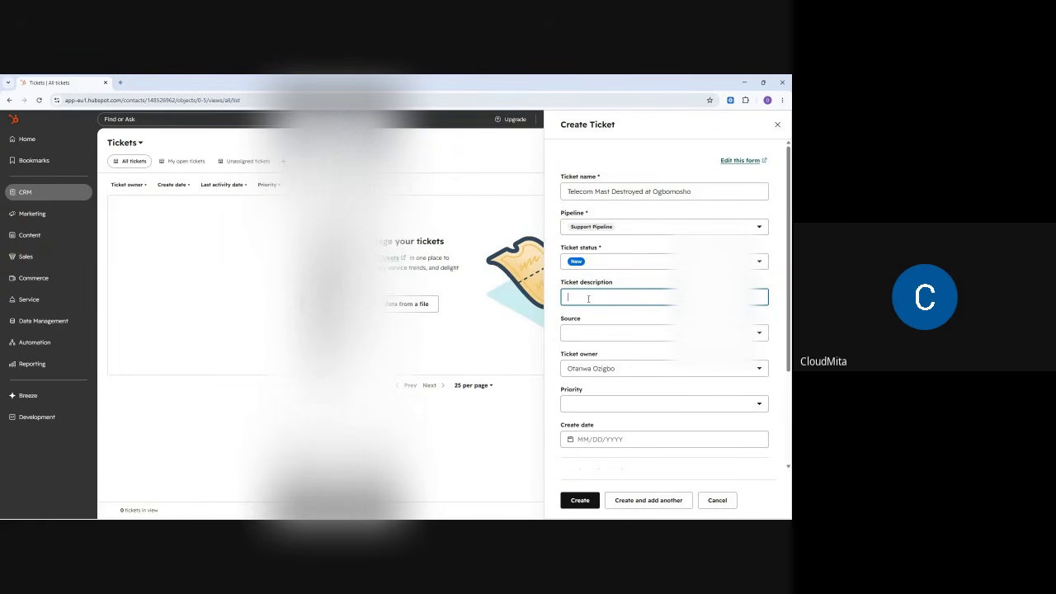
- Type description lines 'Location: Ogbomosho' and a Landmark line 'Community Grammar school'
type("Location: Ogbomosho")
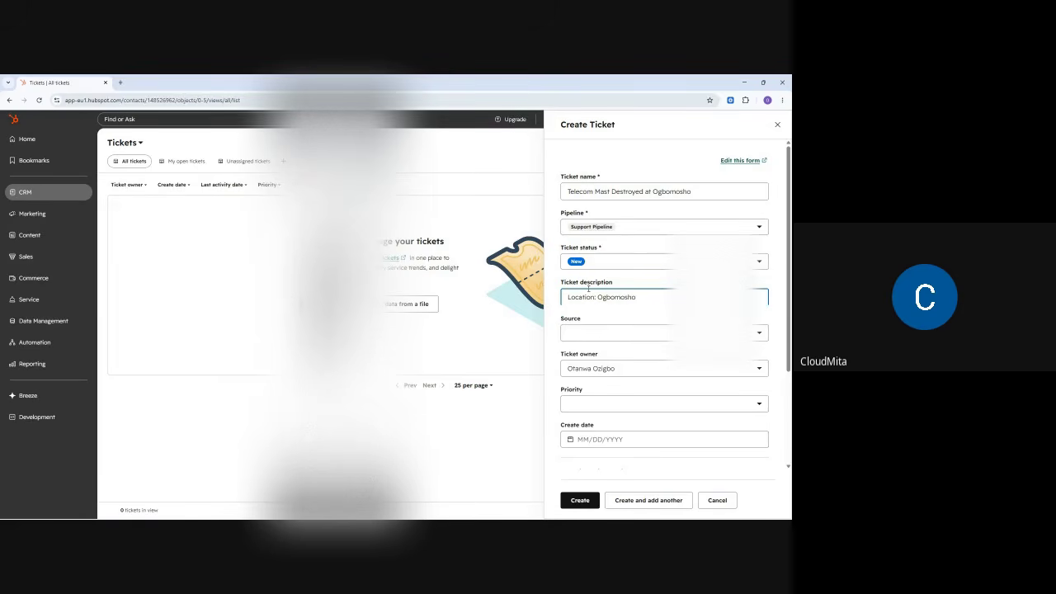
key("Return")
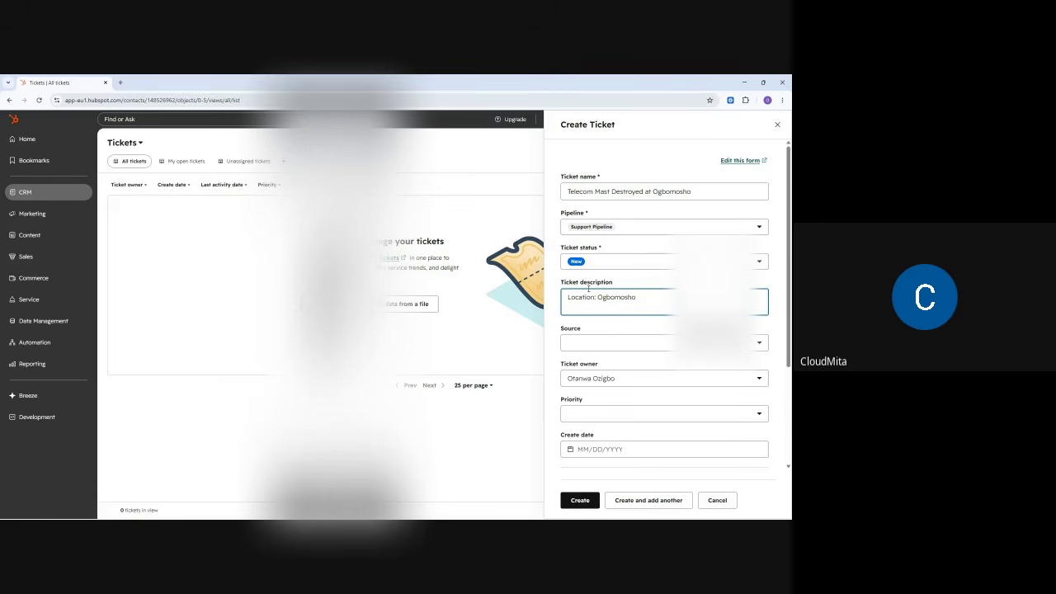
type("Landmarck")
key("BackSpace")
key("BackSpace")
type("C")
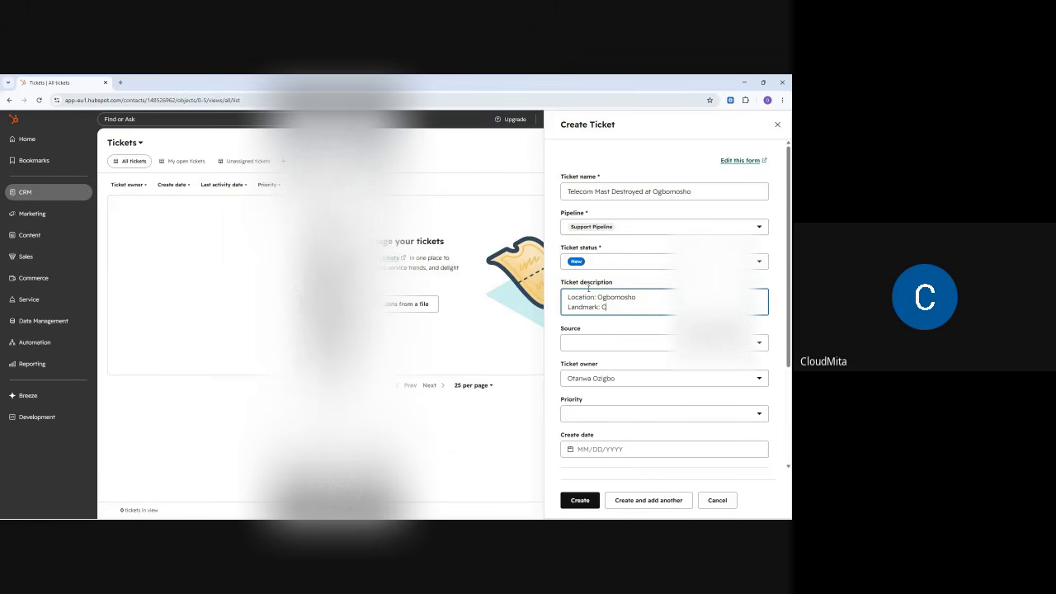
type("ommunity Gramma")
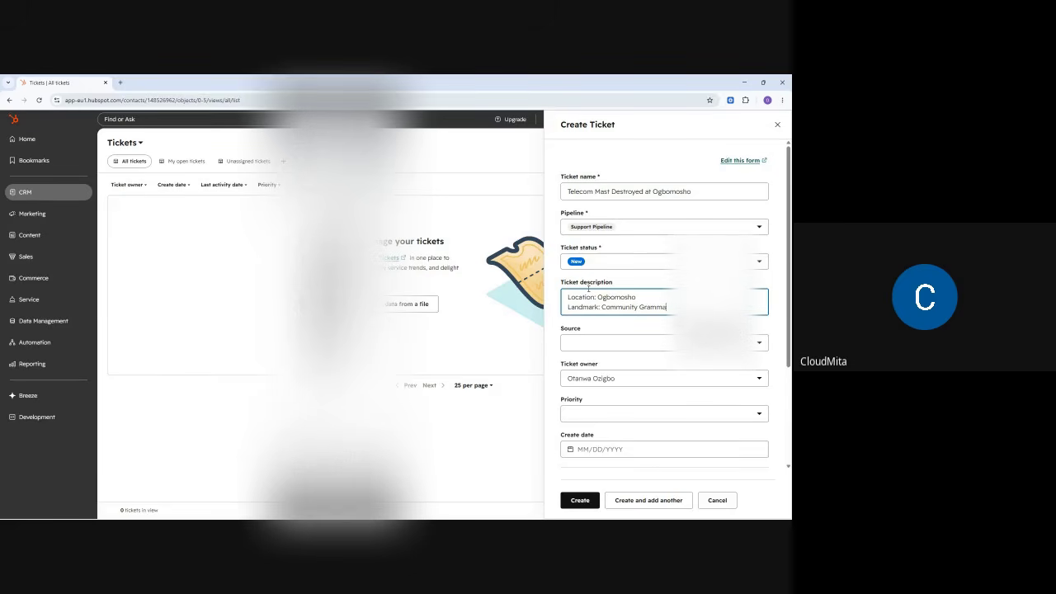
type("r school")
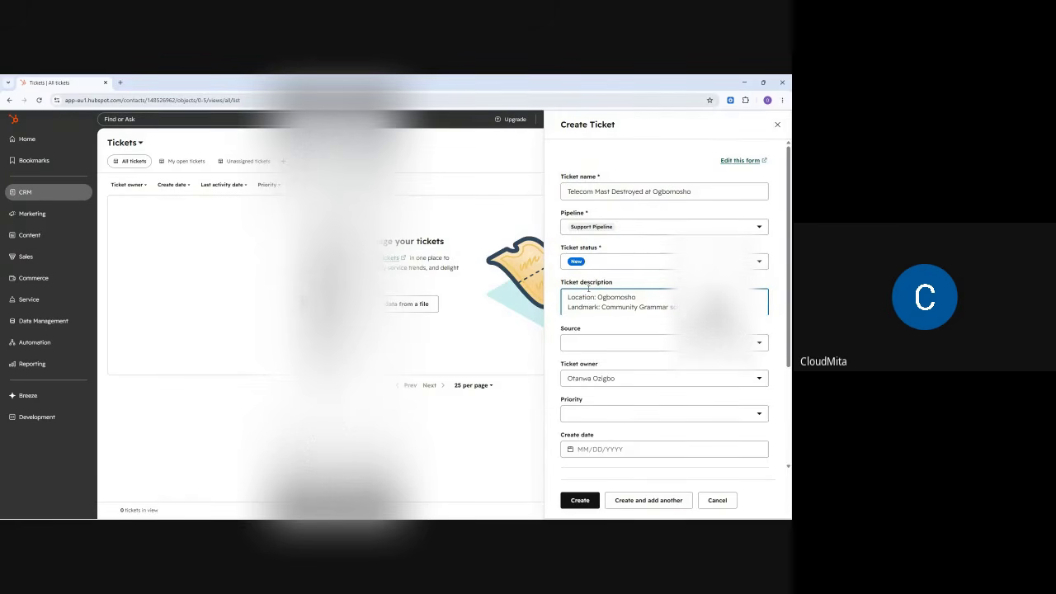
key("Return")
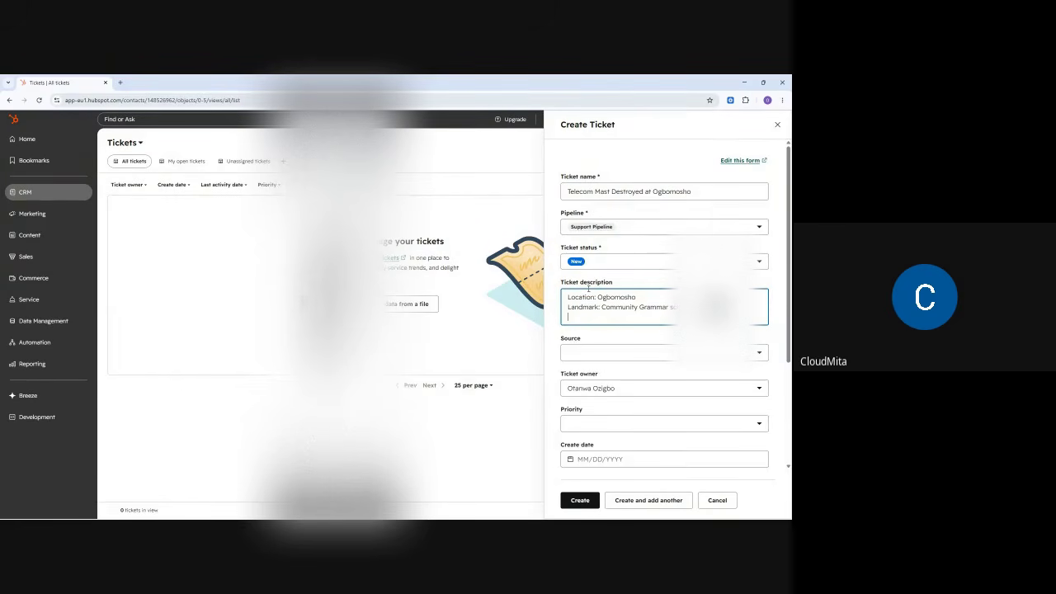
- Add a 'City: Sagamu' line and a Contact person line with the contact's name
type("C")
type("ity:")
type(":")
type("O")
type("S")
type("aga")
type("mu")
key("Return")
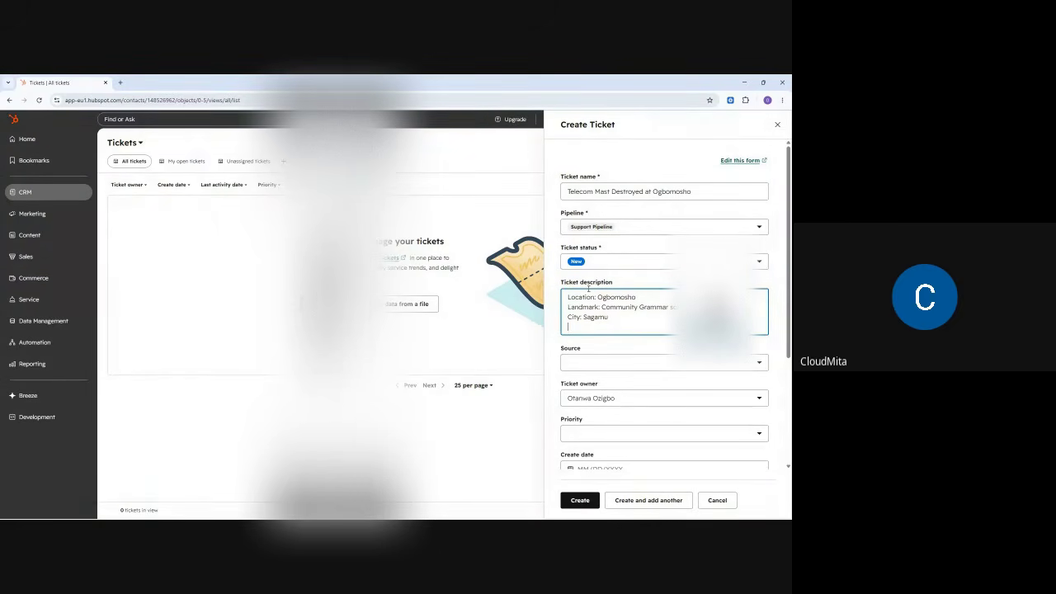
type("Contact")
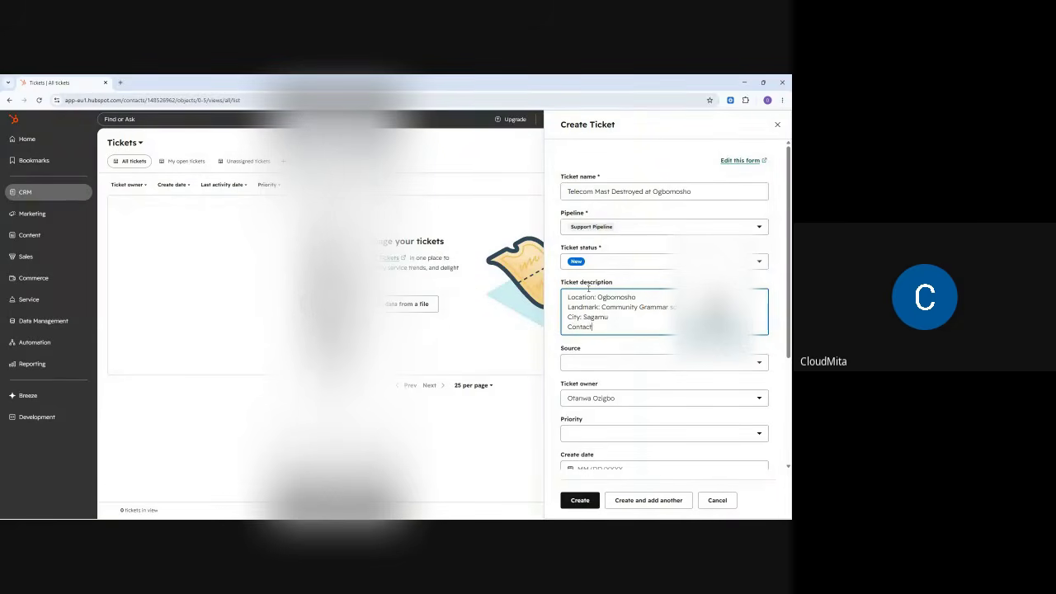
type(" person")
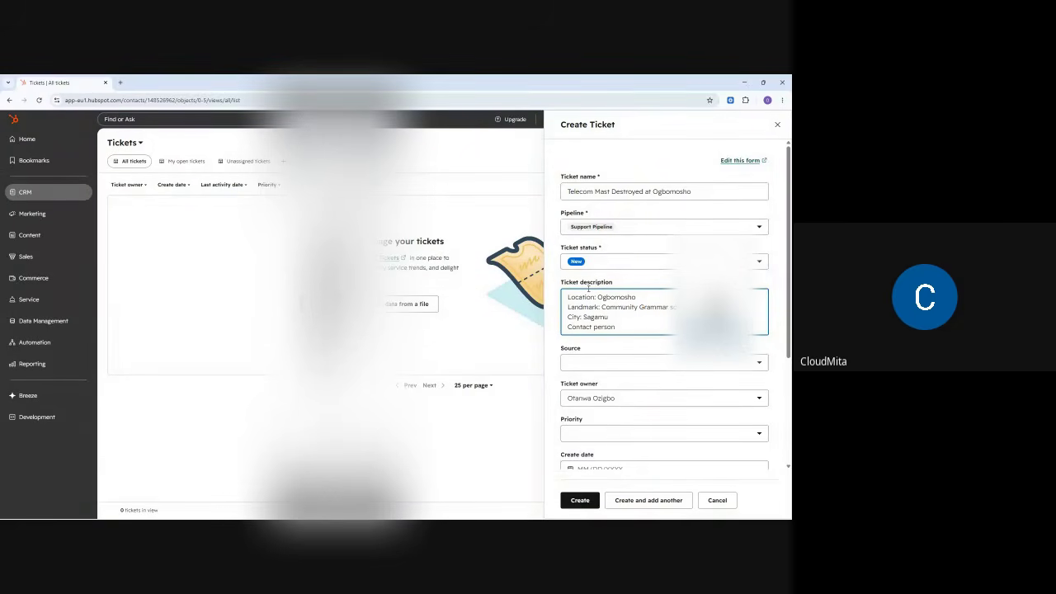
type(": Kindness")
- Set the ticket Source to Phone
left_click(586, 363)
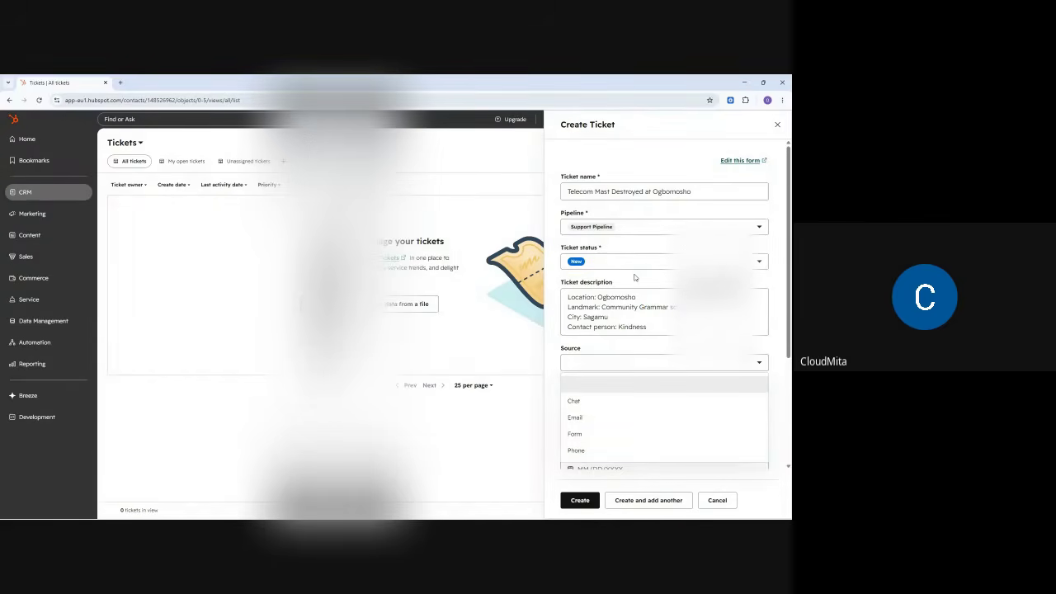
scroll(636, 279, "down", 2)
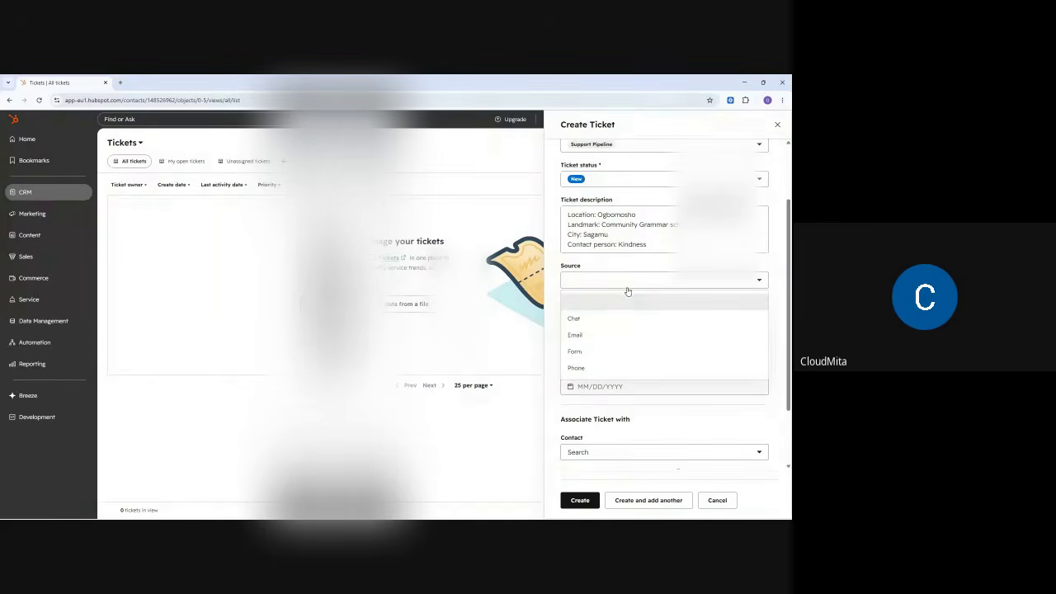
left_click(576, 368)
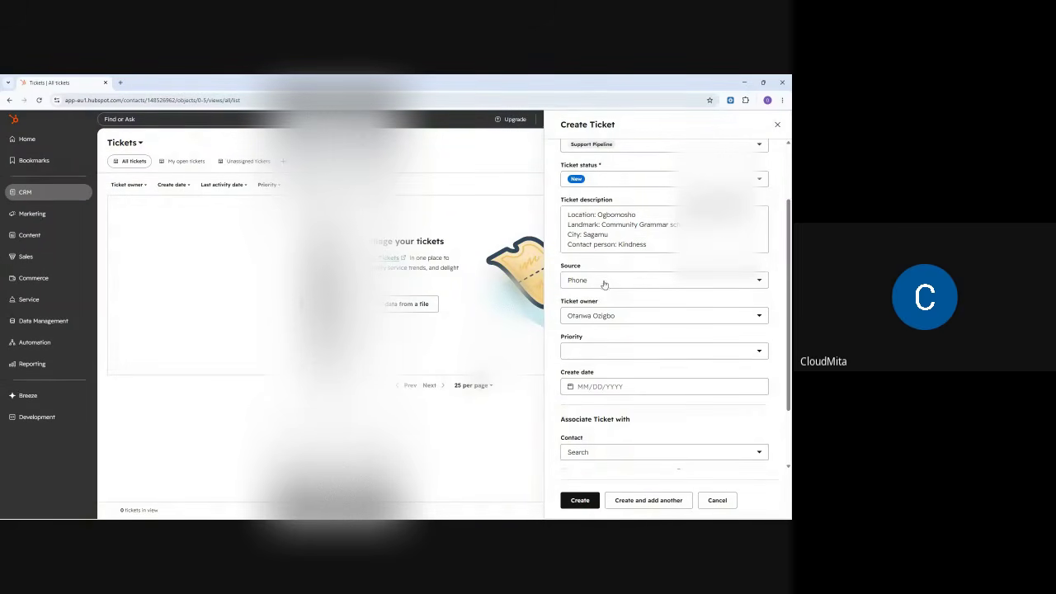
- Pick a different person from the Ticket owner list and confirm the choice
left_click(597, 314)
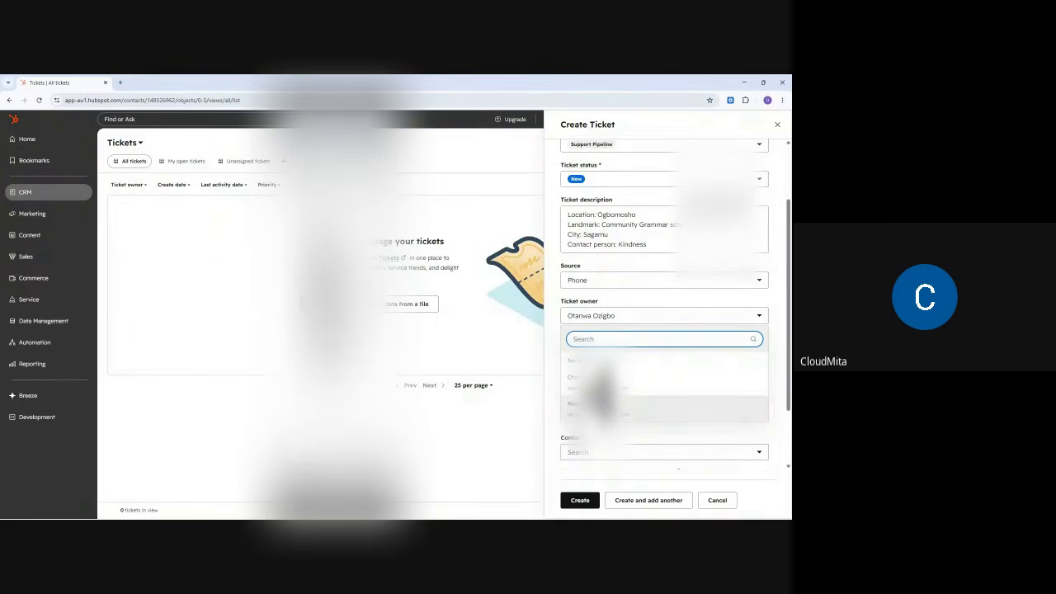
left_click(599, 407)
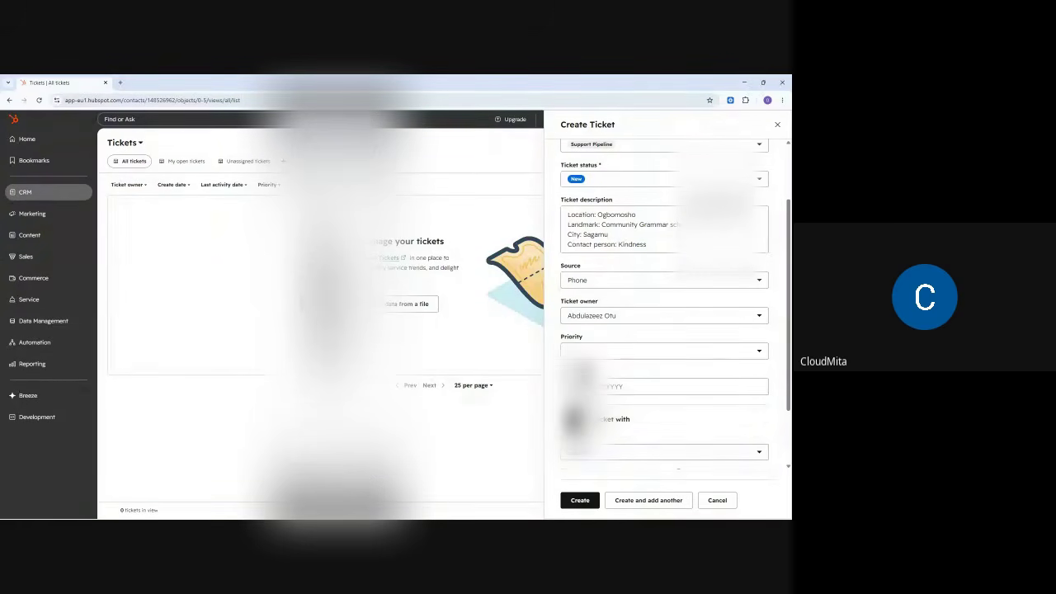
left_click(611, 302)
left_click(611, 302)
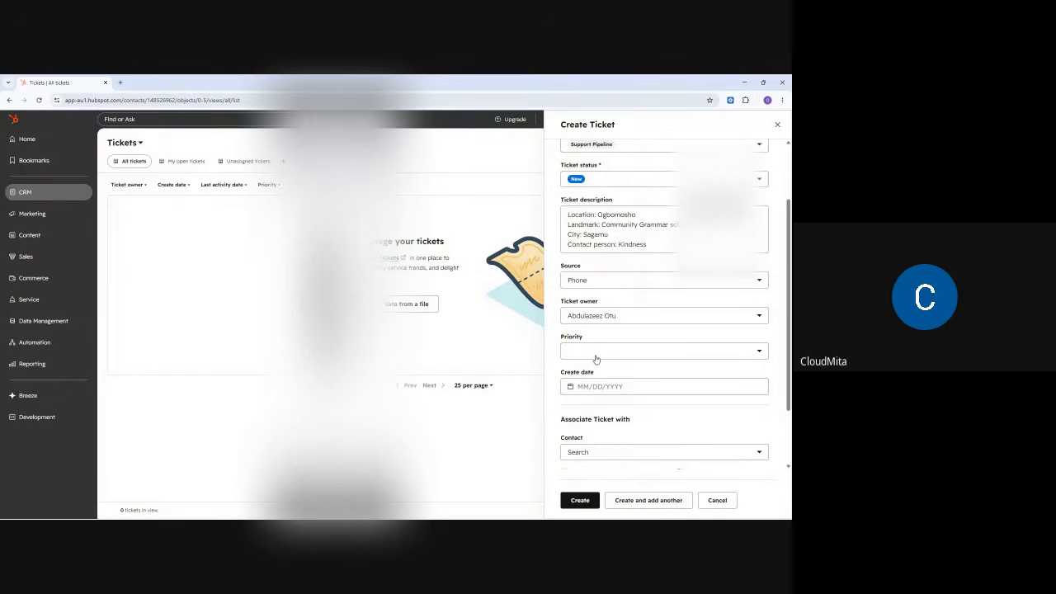
scroll(628, 264, "up", 2)
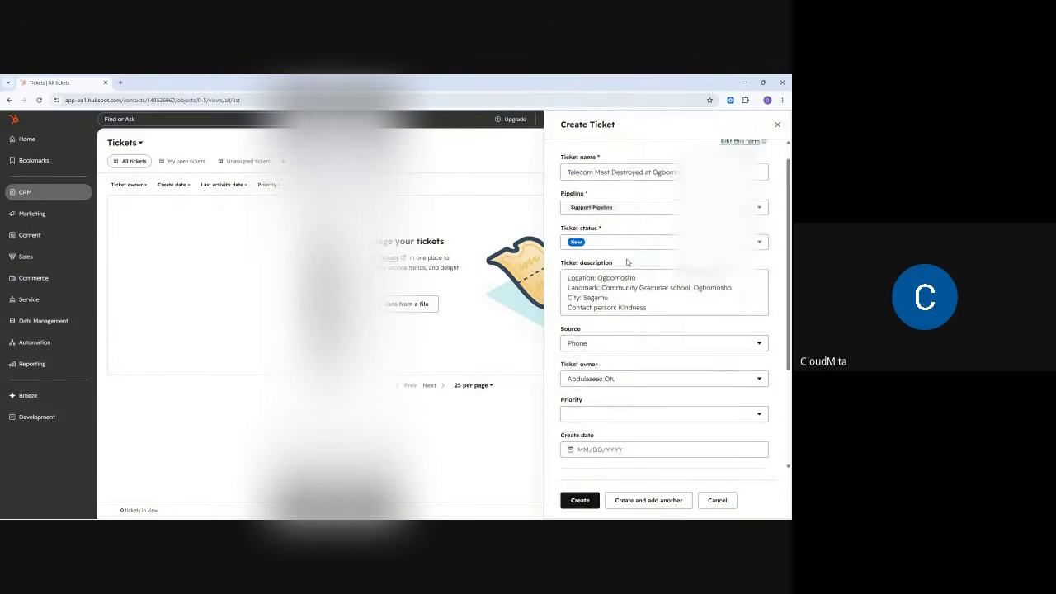
scroll(624, 264, "down", 2)
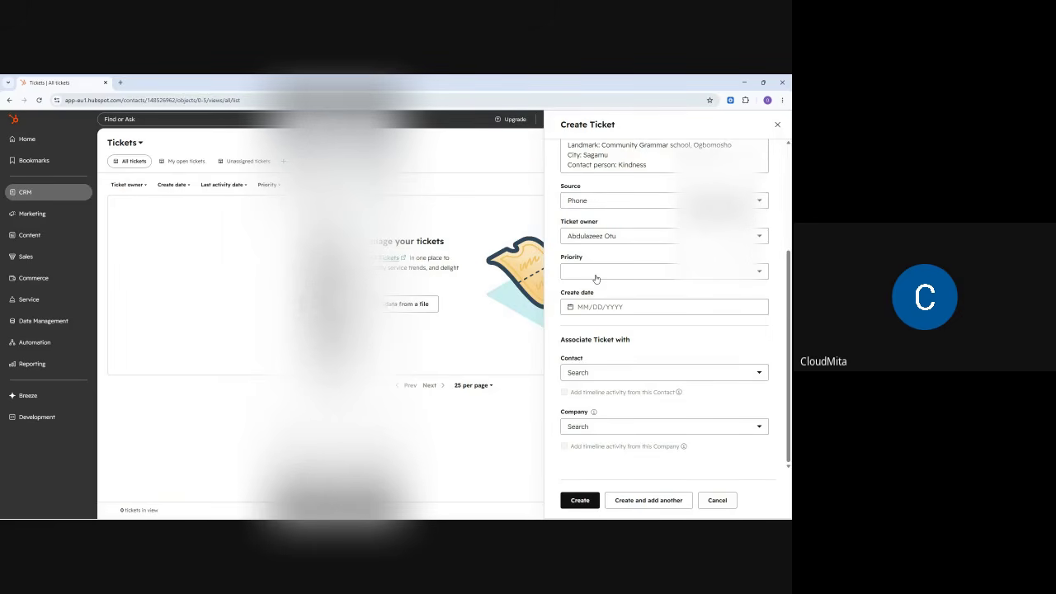
- Set the ticket priority to High and the create date to 05/19/2026
left_click(596, 277)
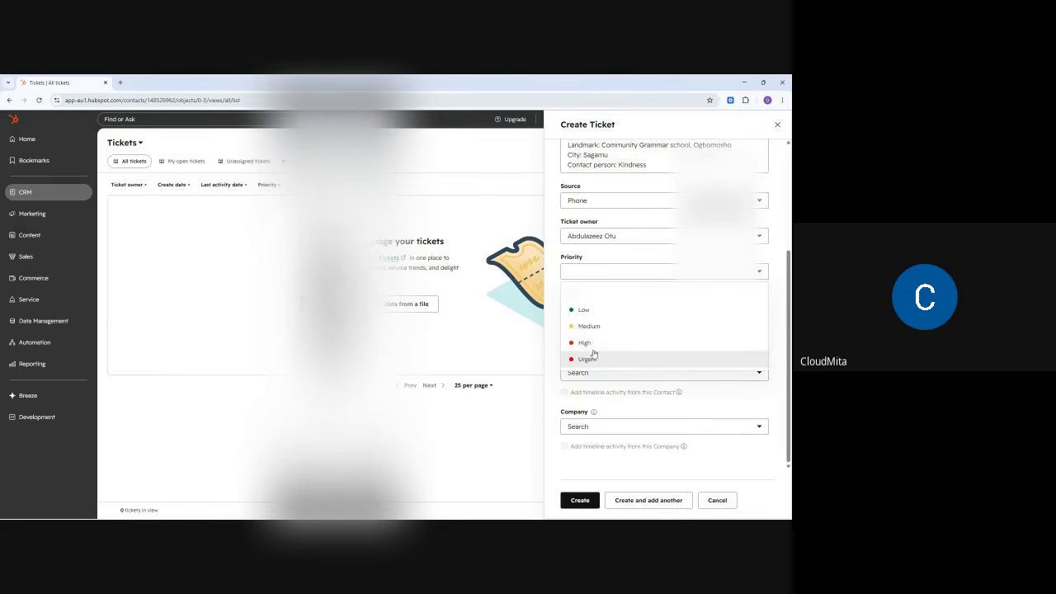
left_click(589, 343)
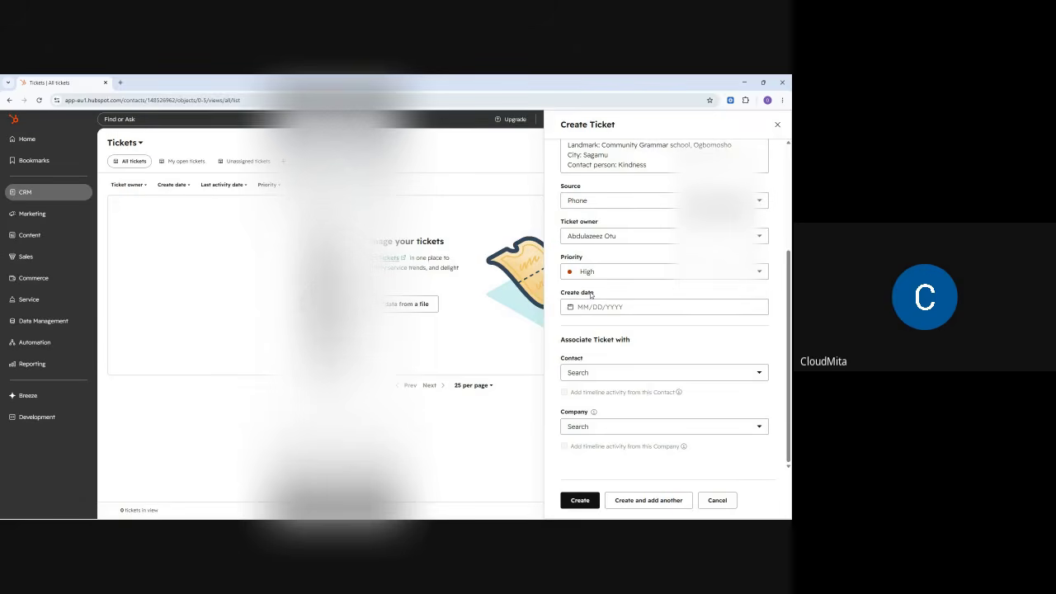
scroll(607, 288, "up", 3)
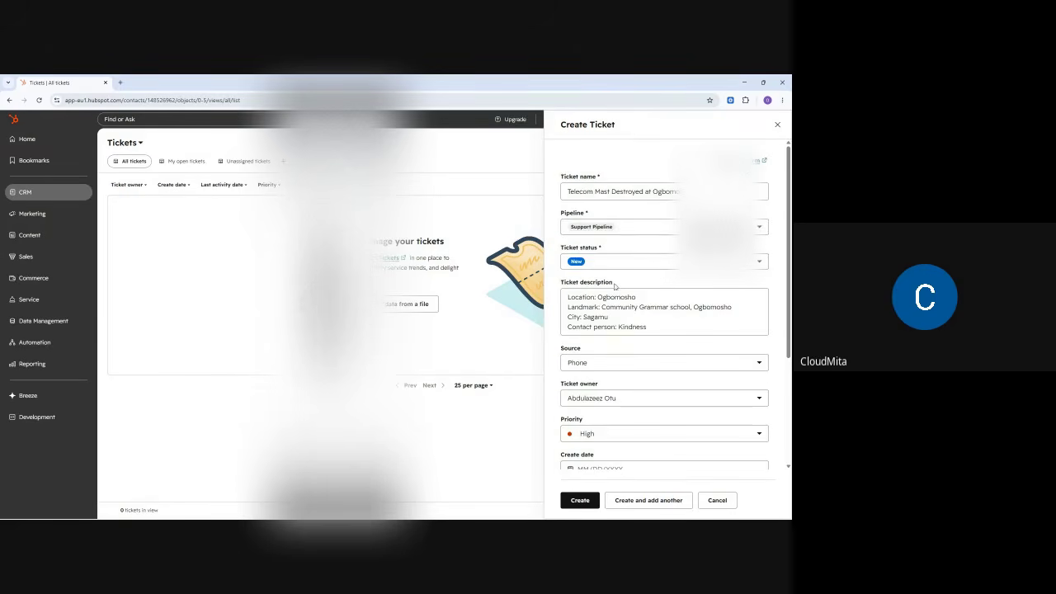
scroll(614, 285, "down", 3)
left_click(589, 306)
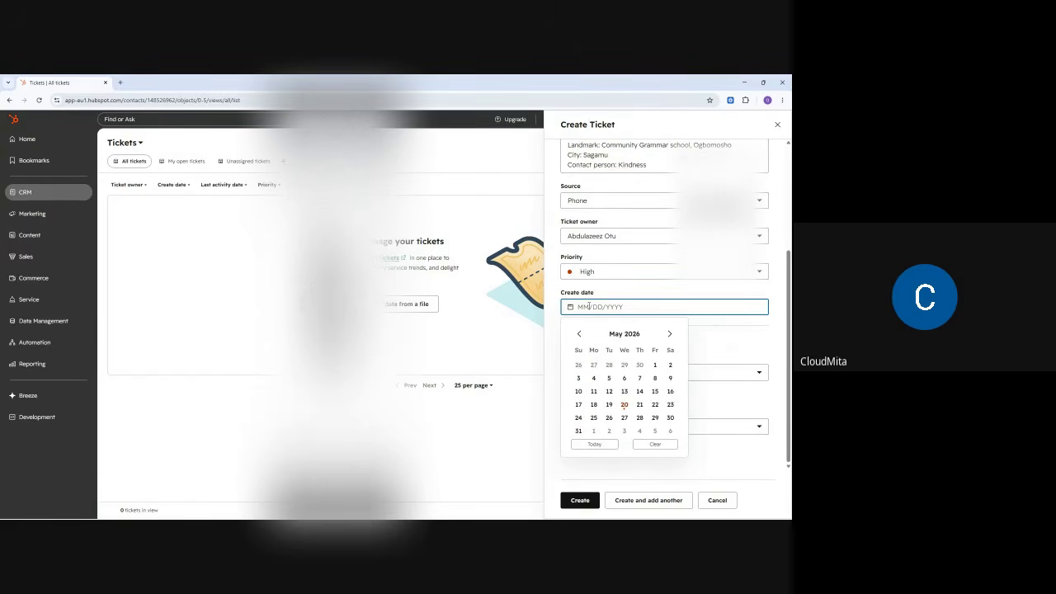
left_click(609, 405)
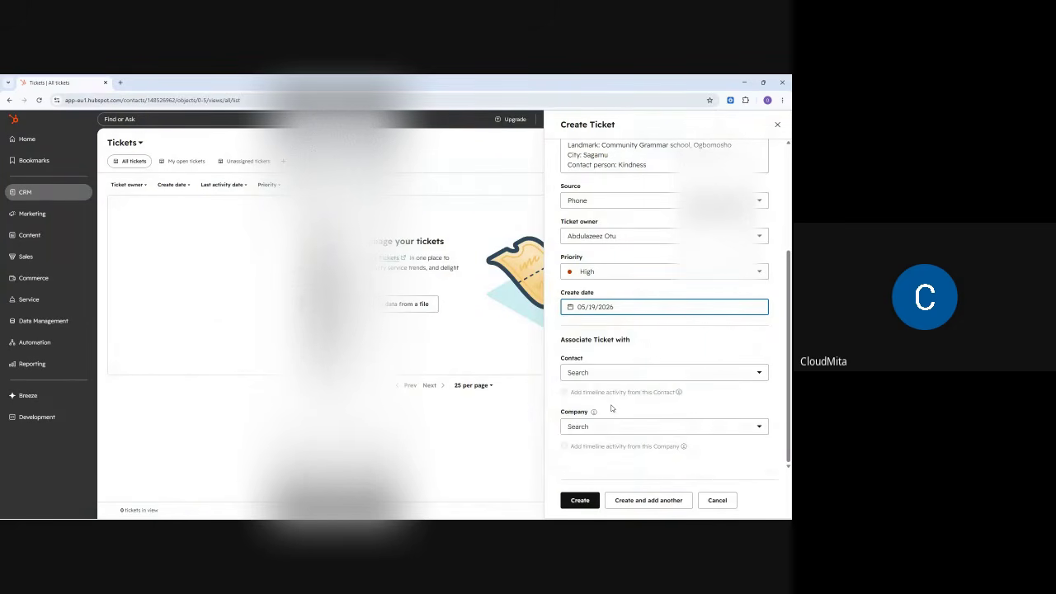
left_click(642, 328)
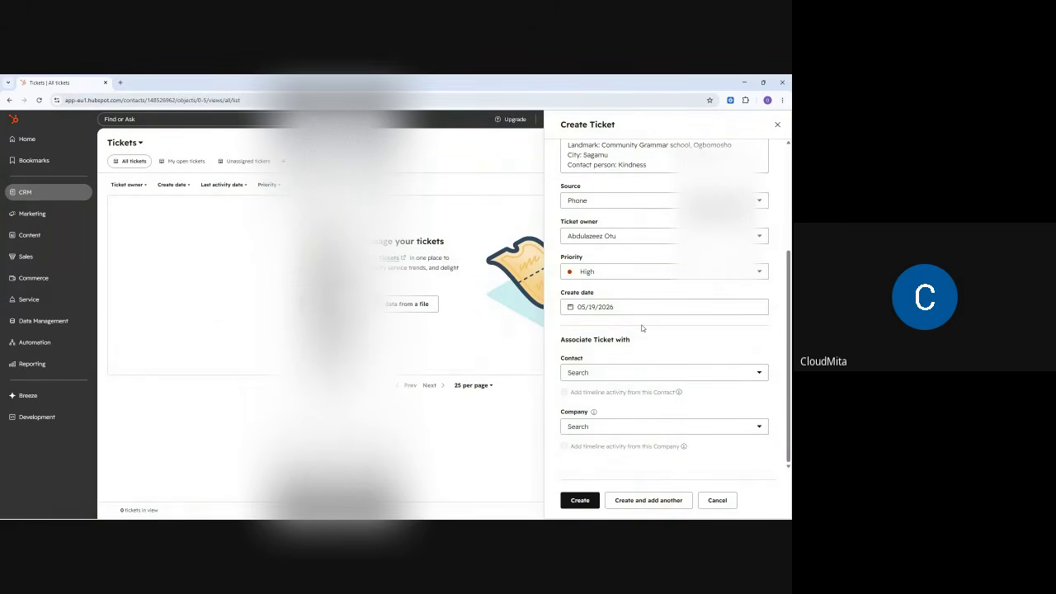
- Associate the contact found by searching 'oke', then create the ticket
scroll(609, 341, "up", 5)
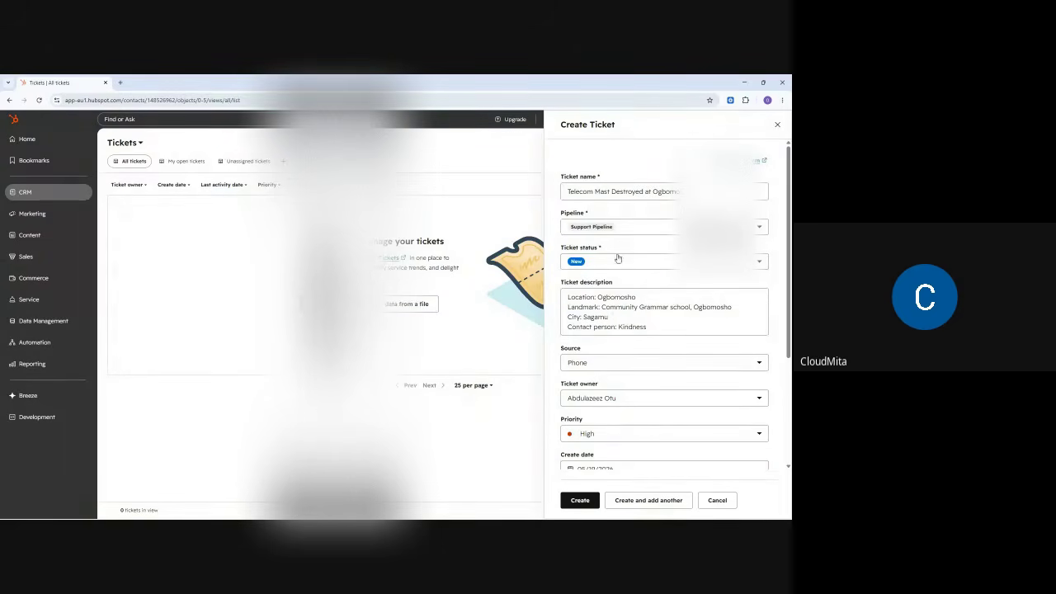
scroll(614, 363, "down", 3)
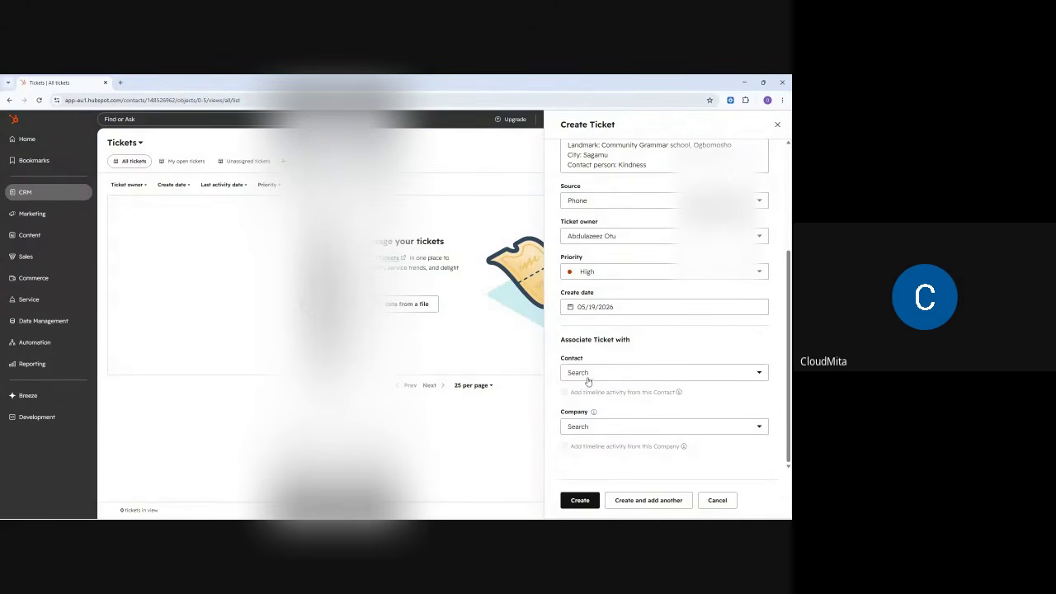
left_click(589, 375)
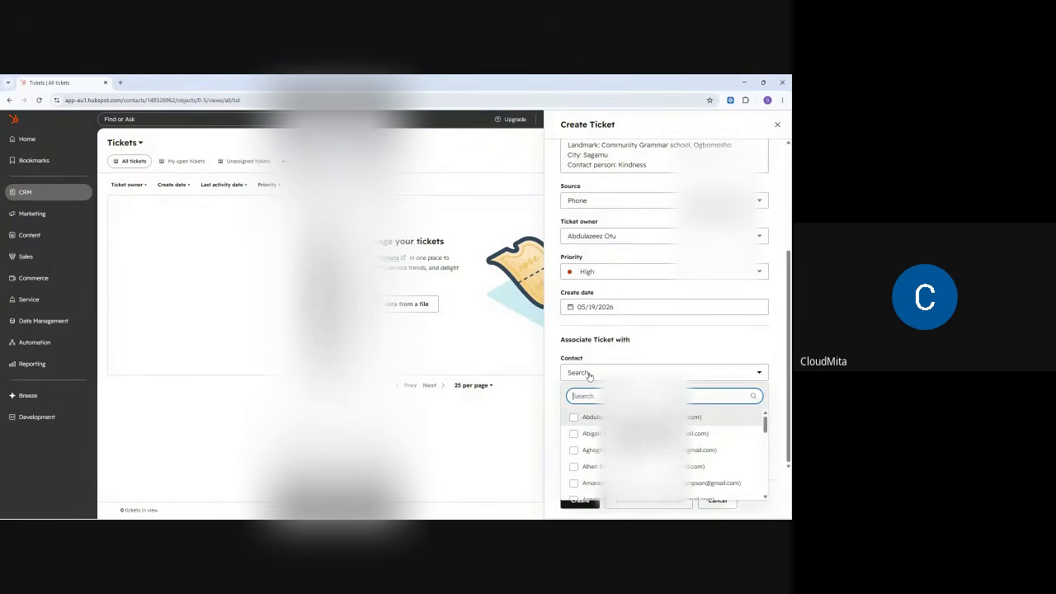
type("ok")
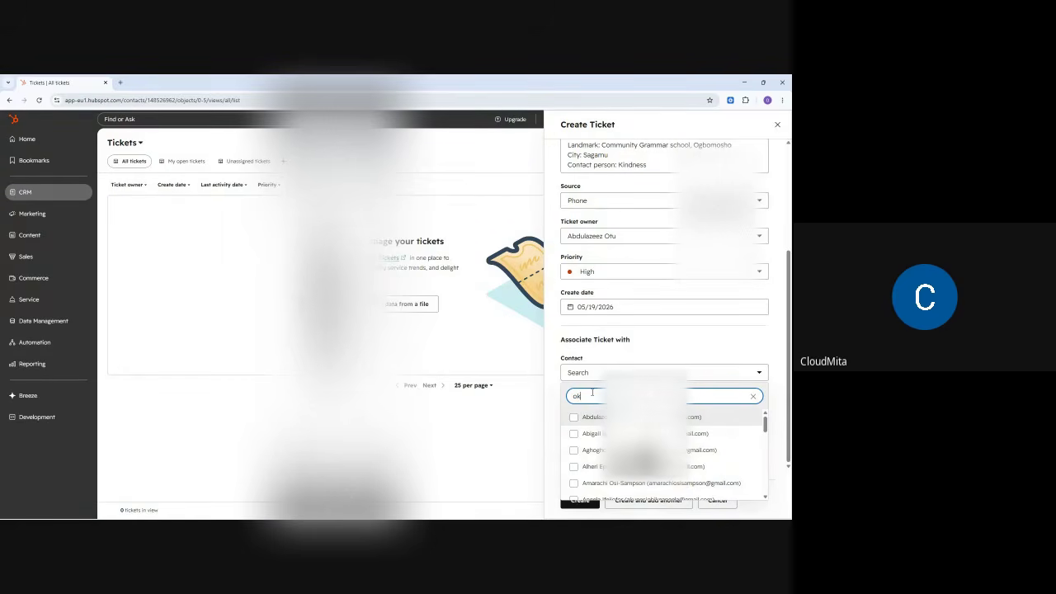
type("e")
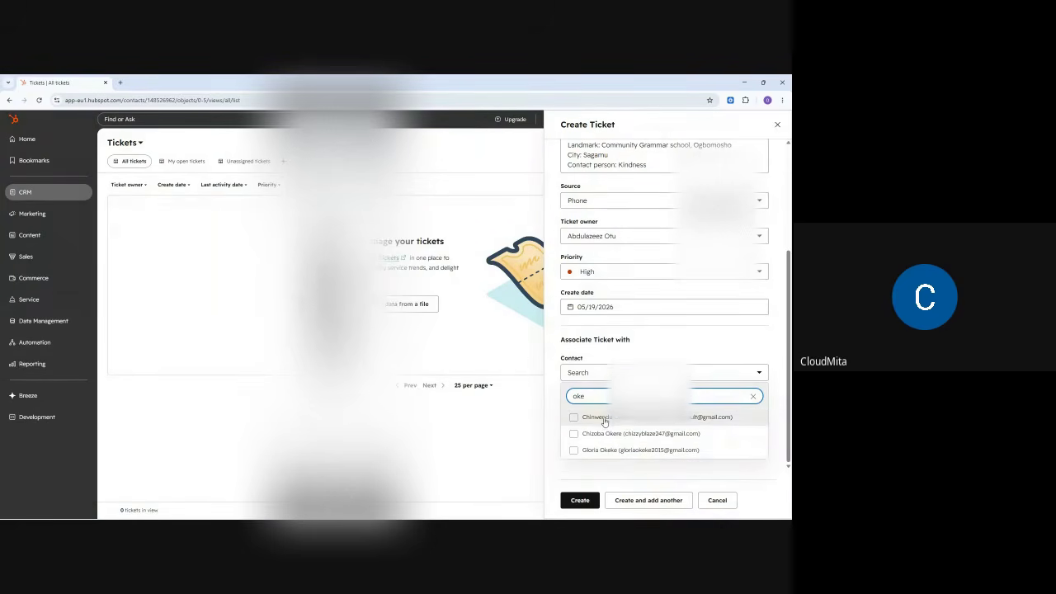
left_click(602, 417)
left_click(638, 345)
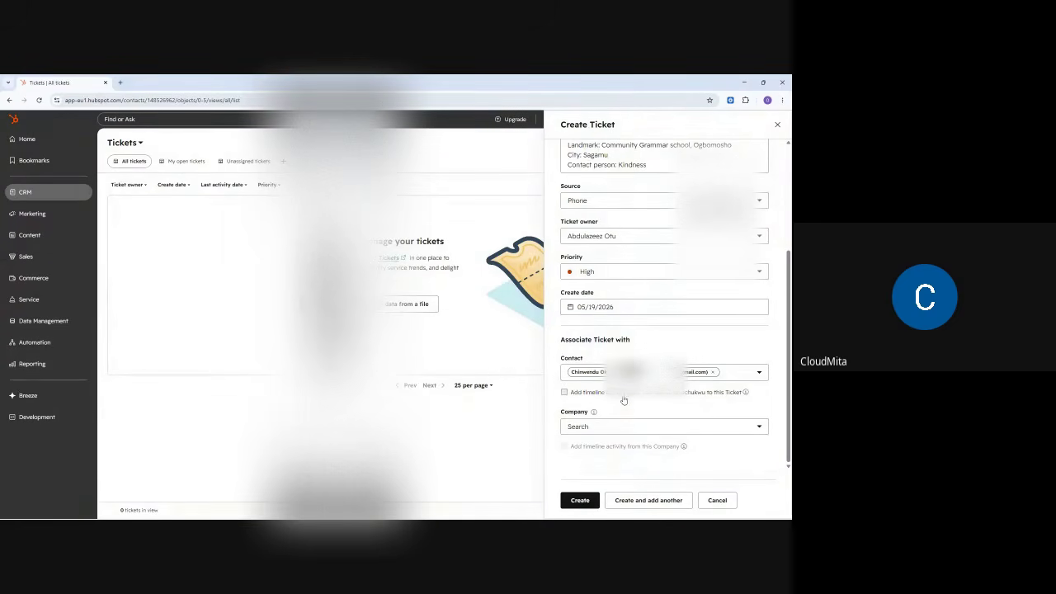
left_click(579, 502)
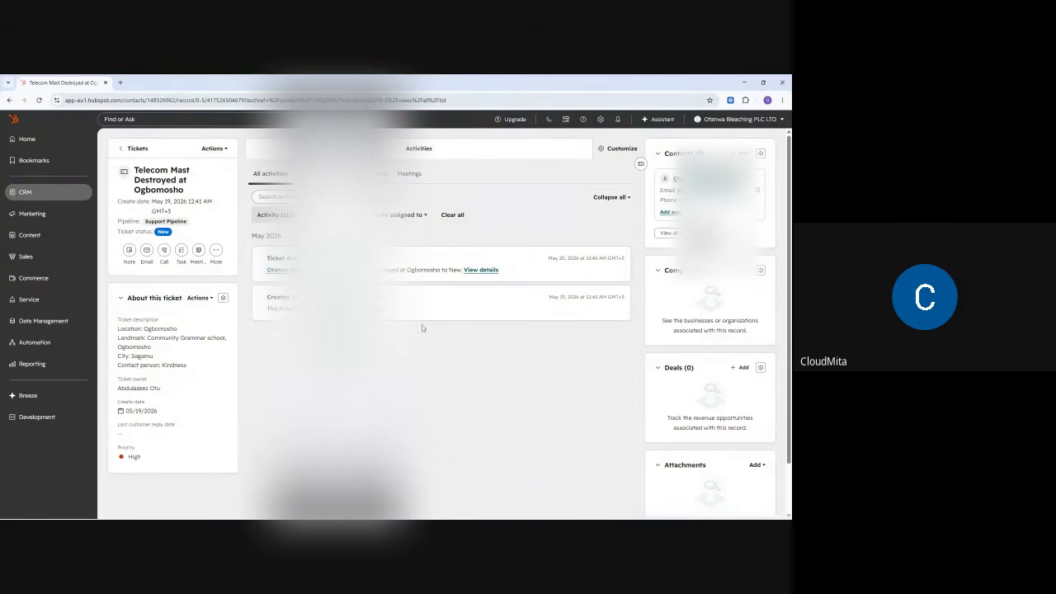
- Minimize the browser showing the new ticket record
left_click(744, 83)
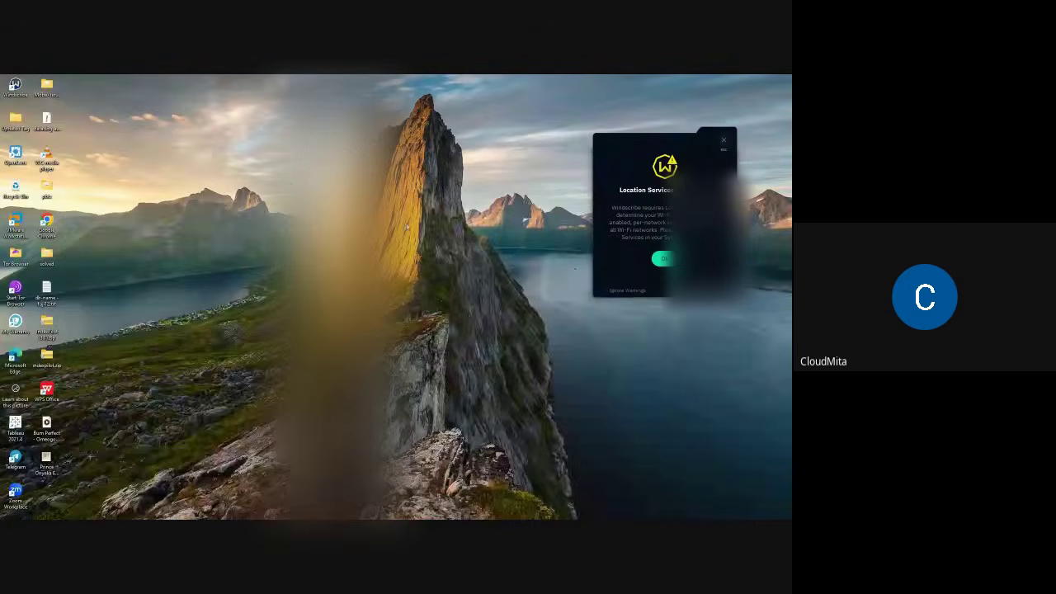
- In Google Meet, allow participants to turn on their microphones via Host controls
mouse_move(488, 510)
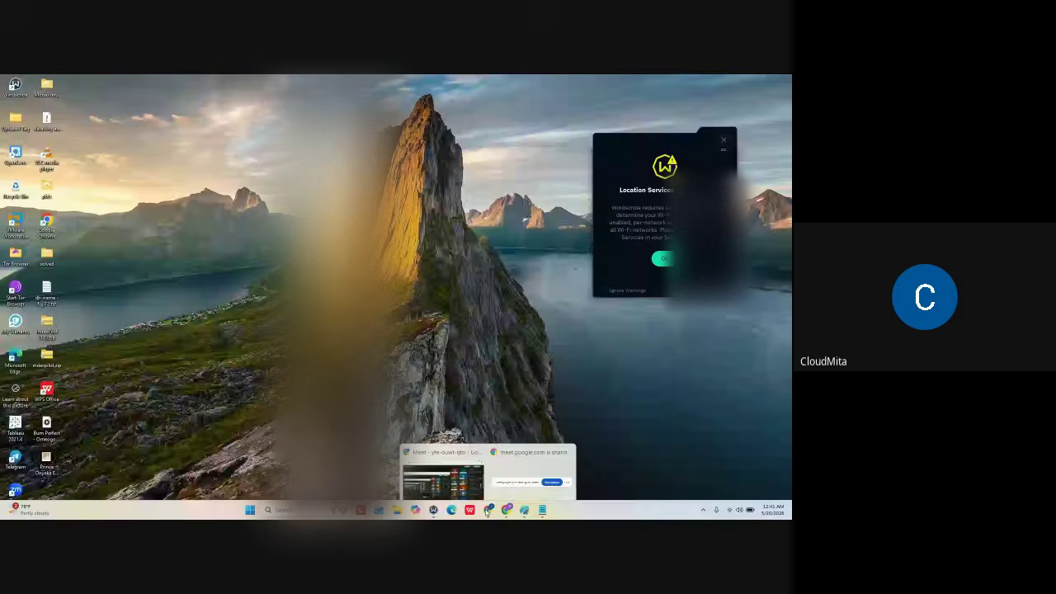
left_click(435, 471)
left_click(763, 346)
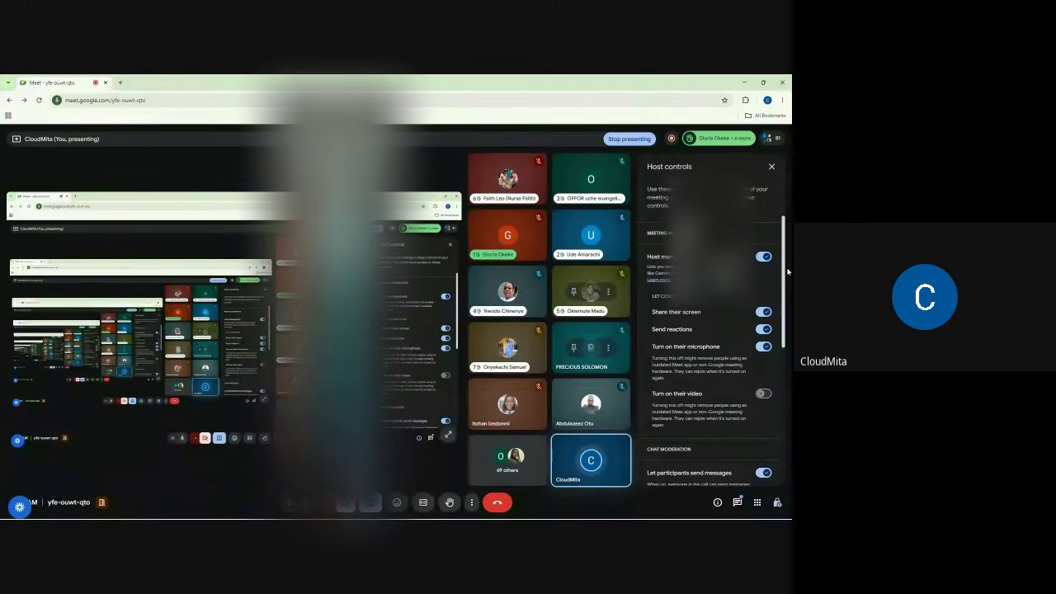
left_click(772, 167)
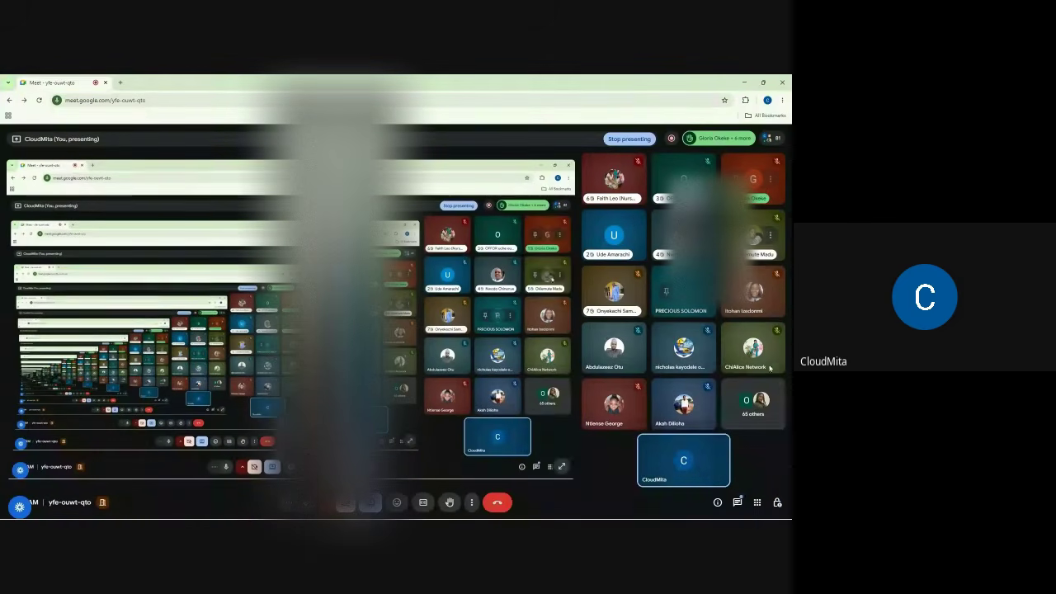
left_click(776, 503)
left_click(777, 502)
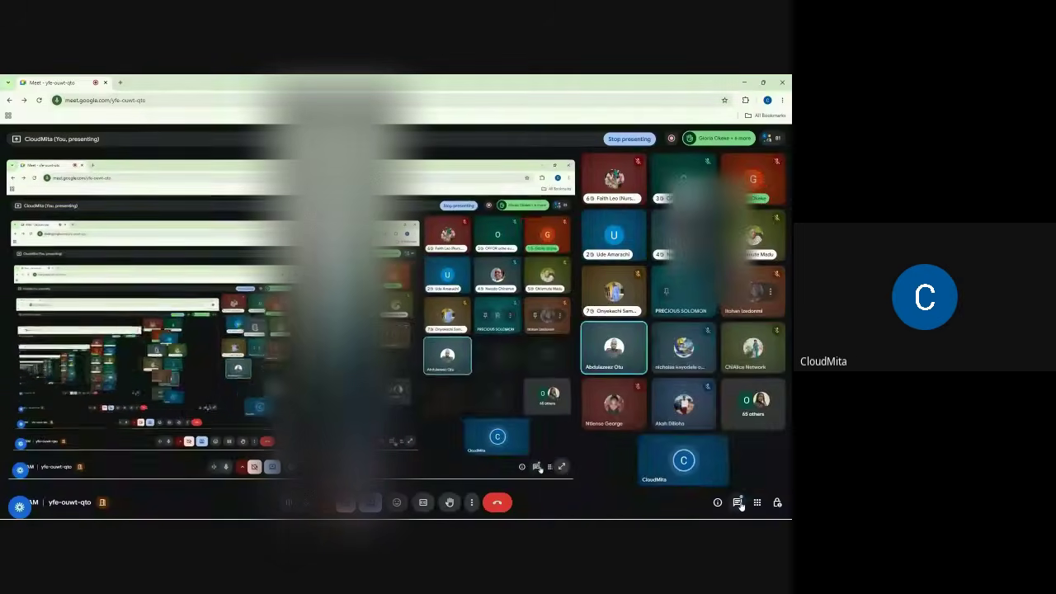
- Read the in-call messages, then switch back to the HubSpot ticket window
left_click(737, 502)
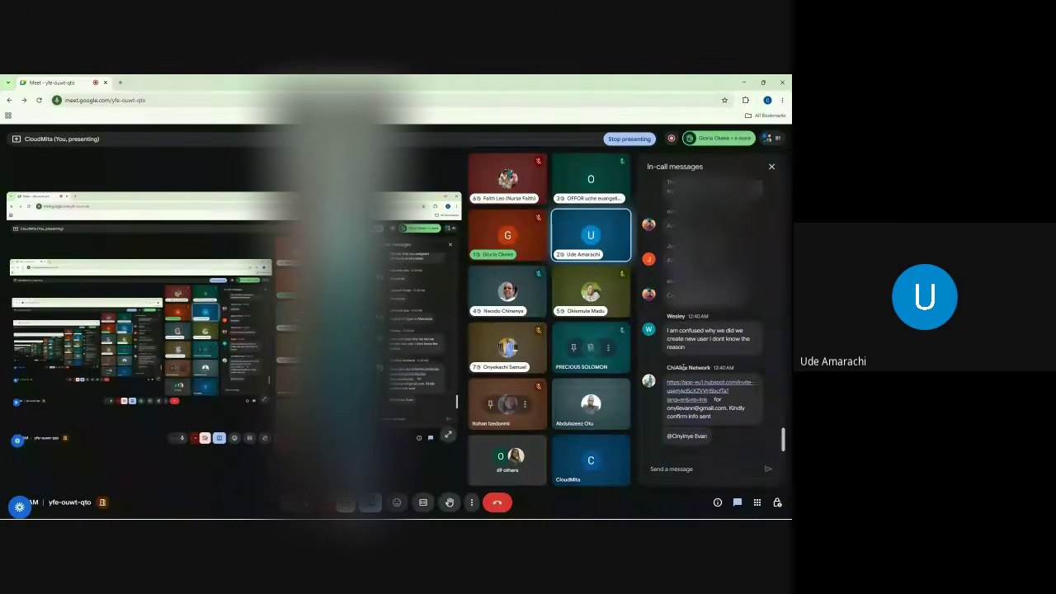
scroll(684, 367, "up", 5)
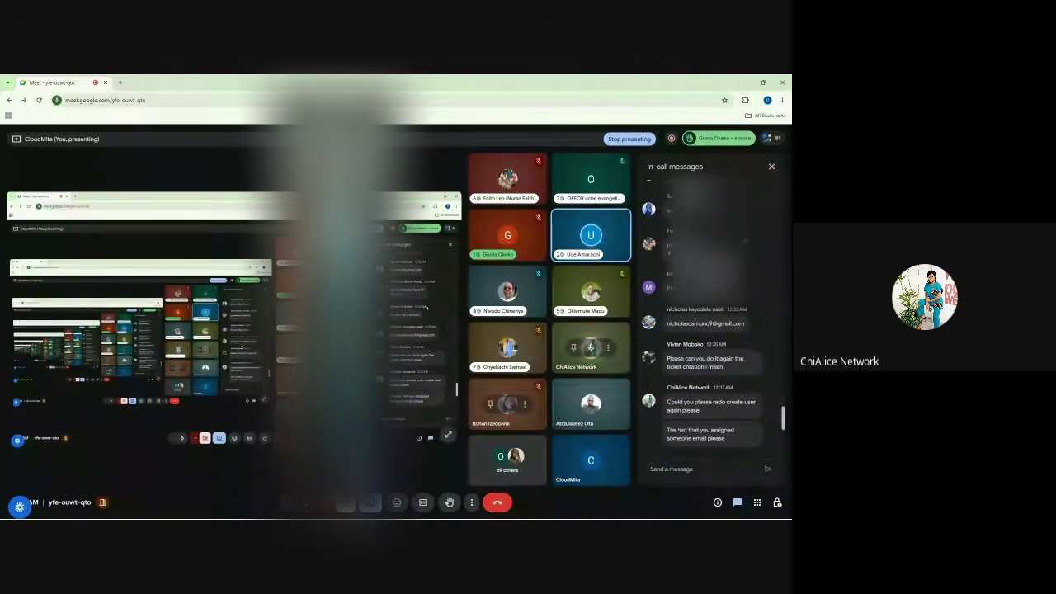
left_click(771, 166)
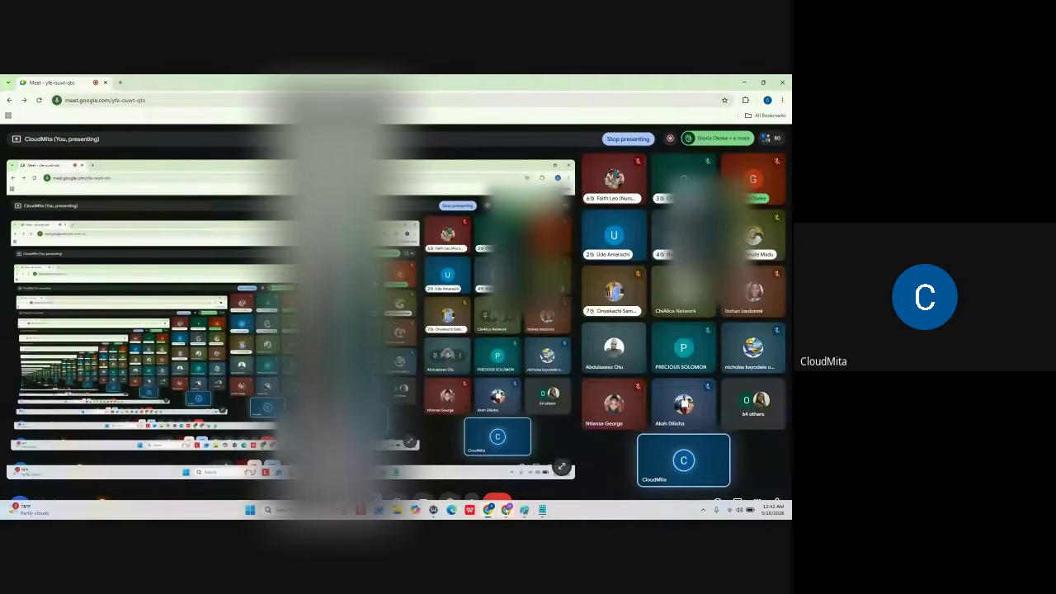
left_click(507, 511)
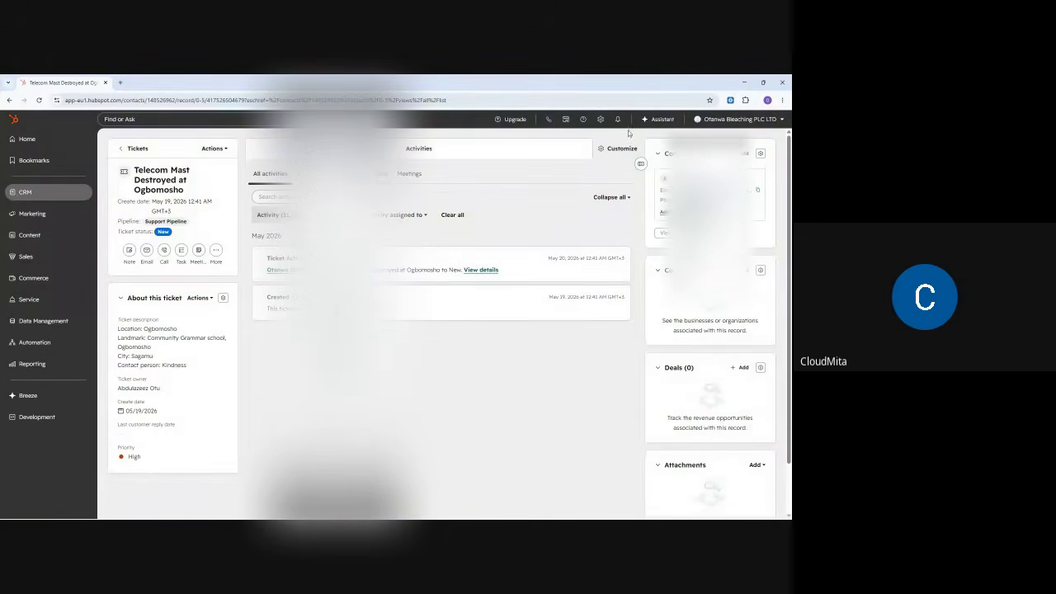
- Check and dismiss the notifications panel, then go to the CRM Tickets list
left_click(618, 121)
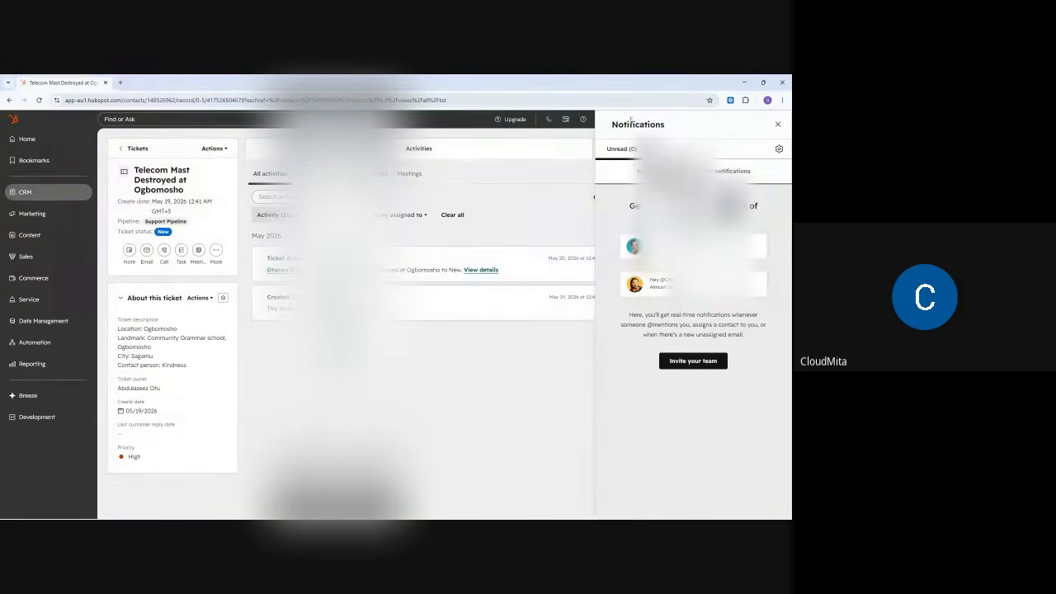
left_click(663, 149)
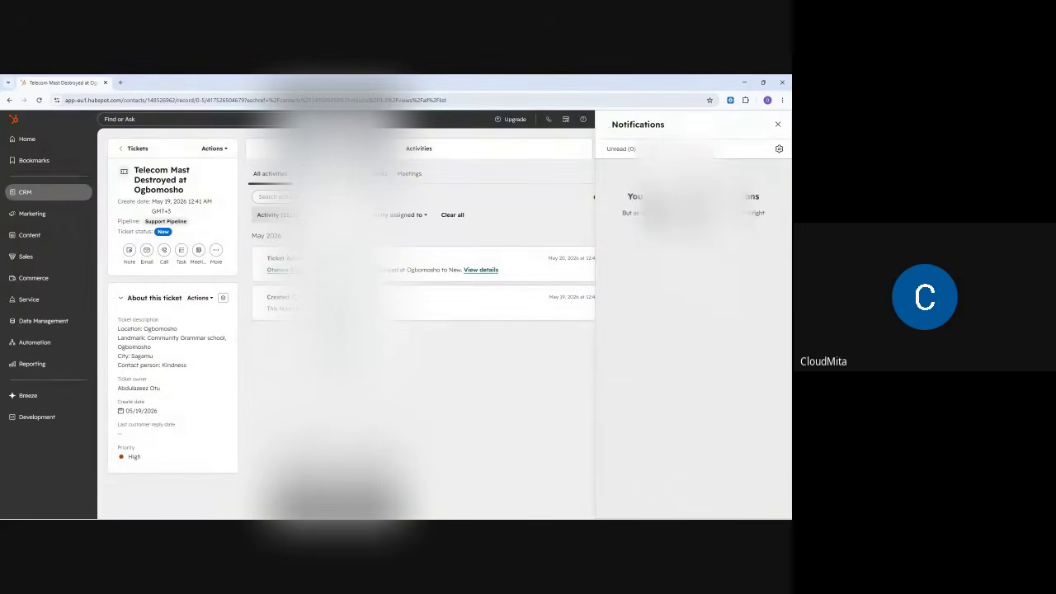
left_click(621, 148)
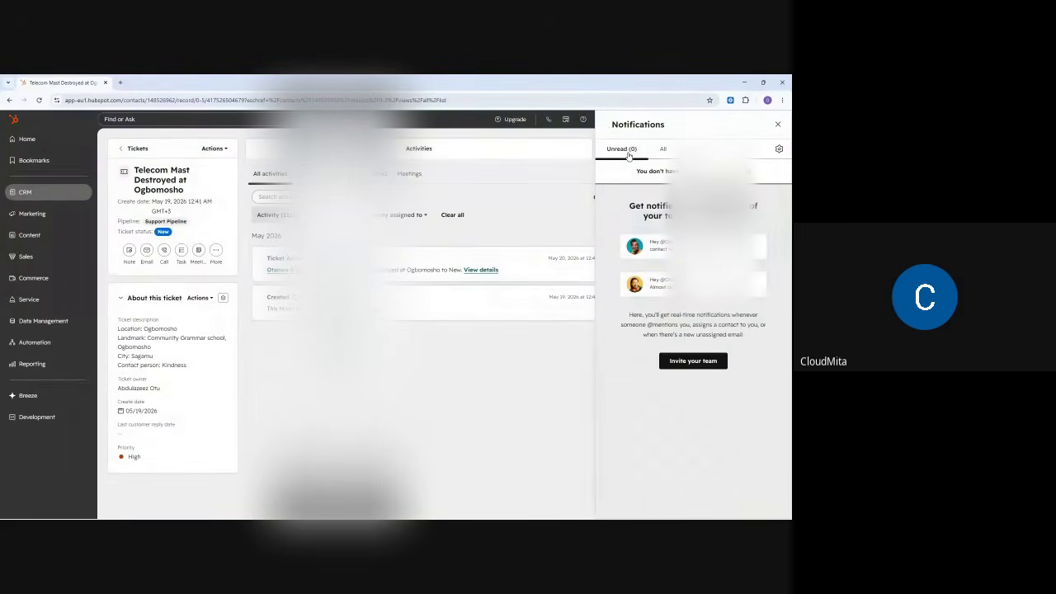
left_click(777, 123)
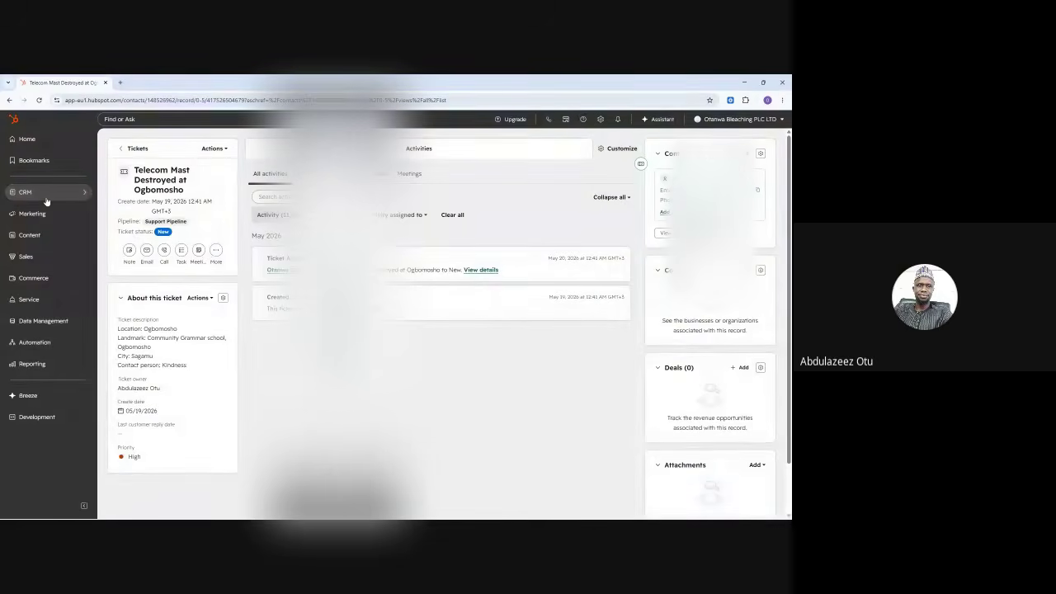
mouse_move(38, 196)
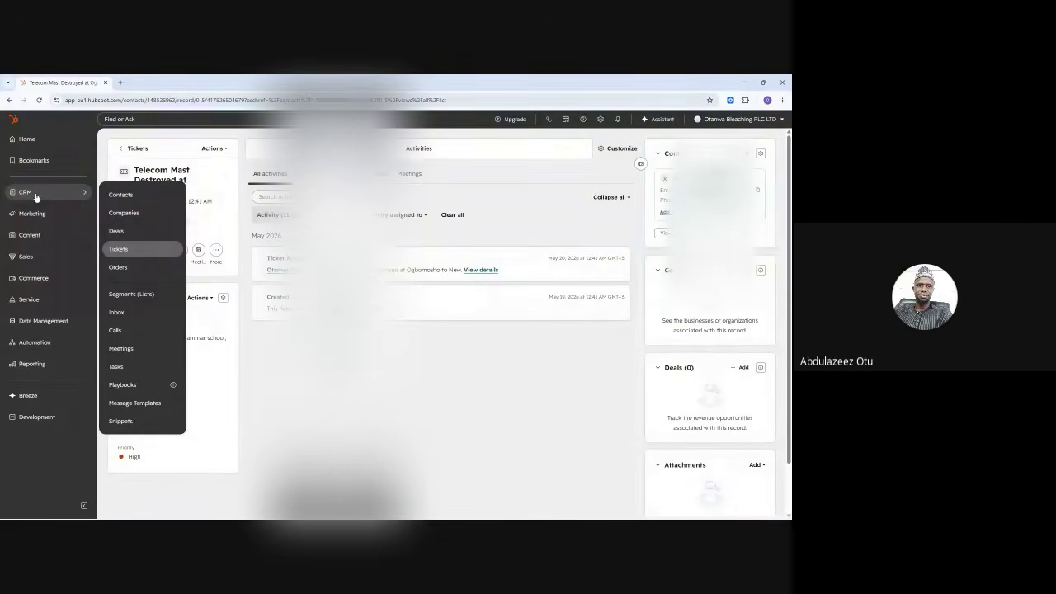
left_click(121, 249)
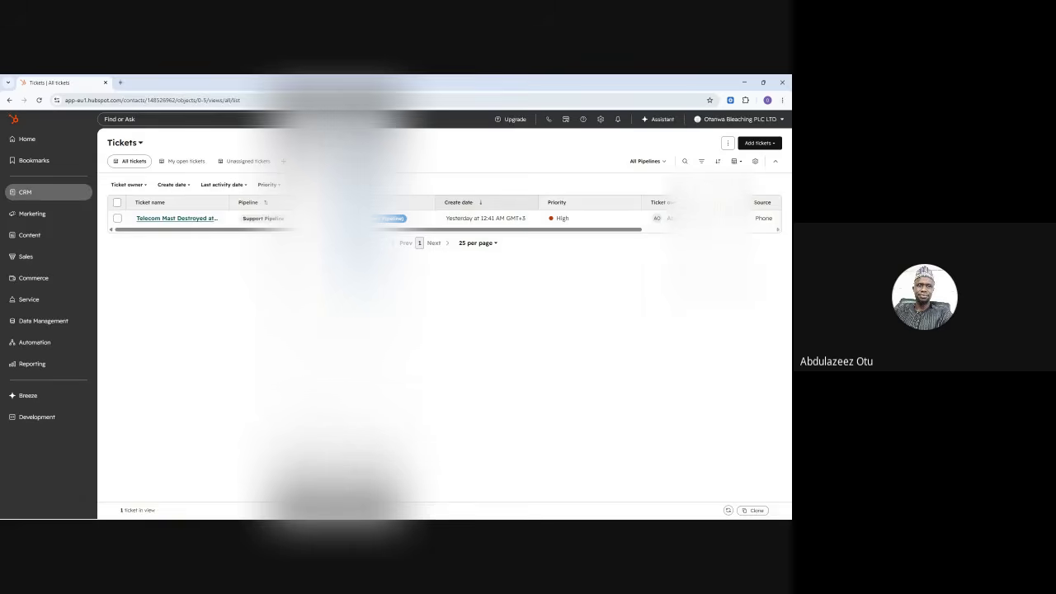
- Reload the tickets list and switch to the Unassigned tickets view
mouse_move(47, 193)
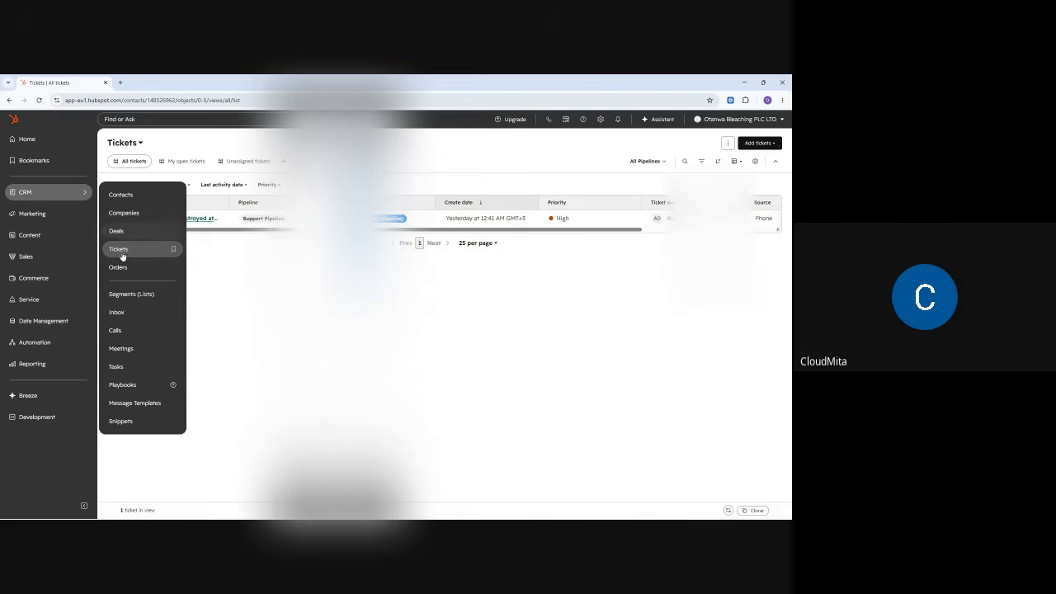
left_click(159, 257)
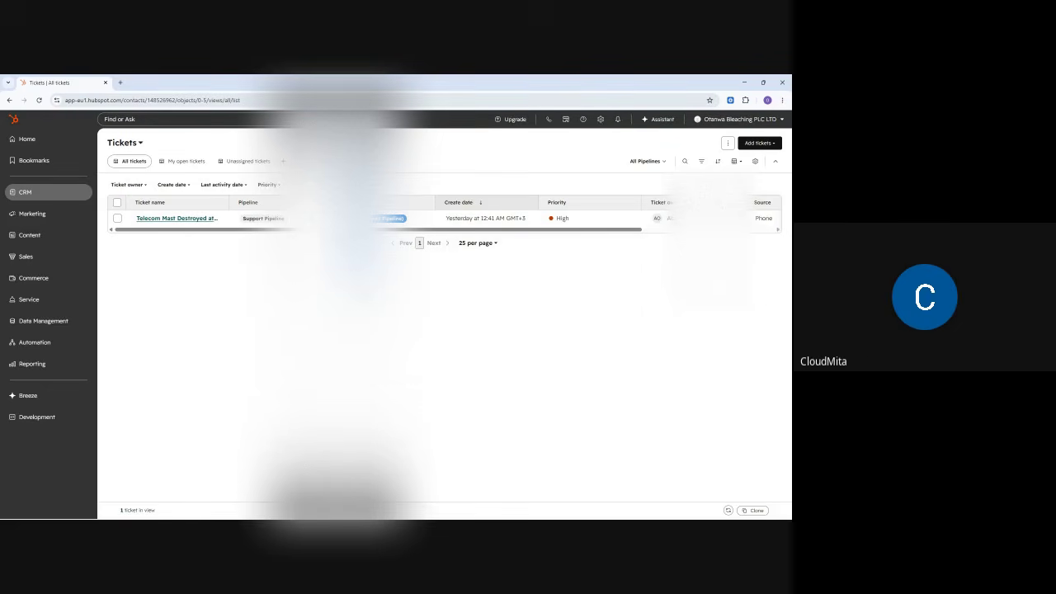
left_click(187, 164)
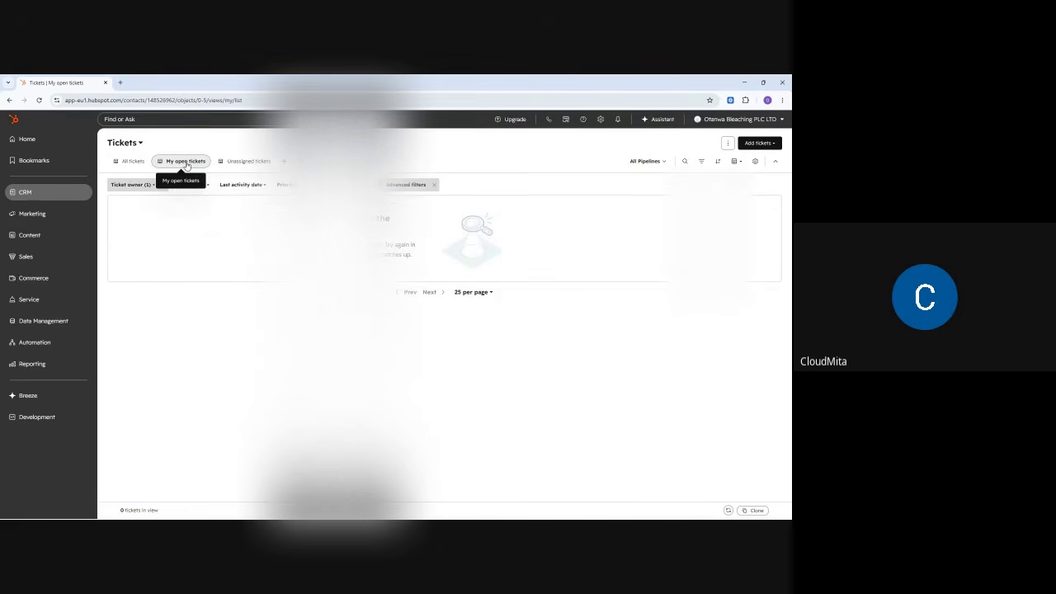
left_click(244, 162)
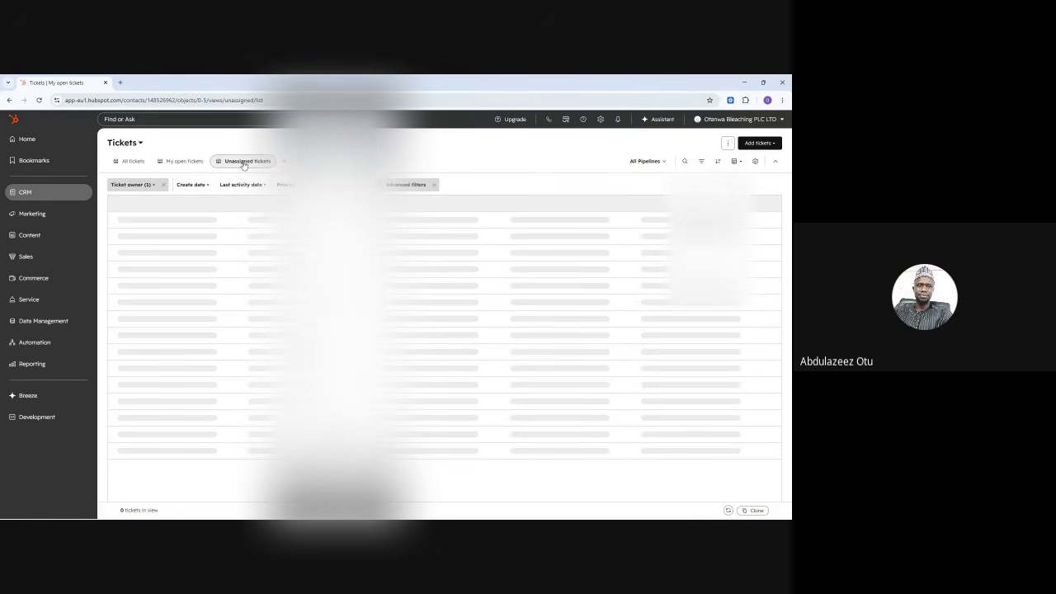
- Change the Ticket owner filter from Unassigned to the ticket's assigned owner
left_click(151, 186)
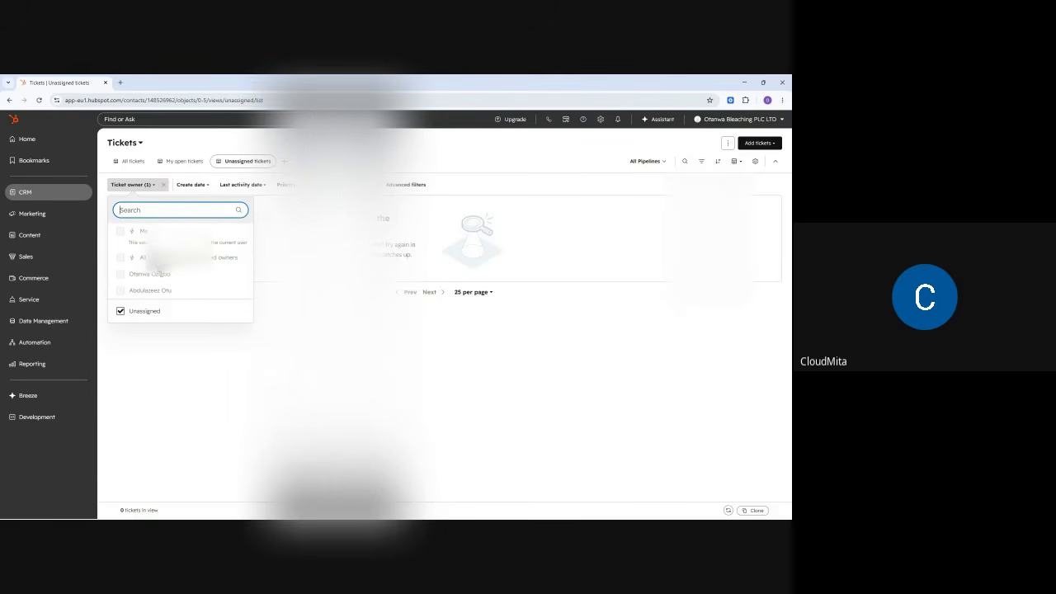
left_click(120, 311)
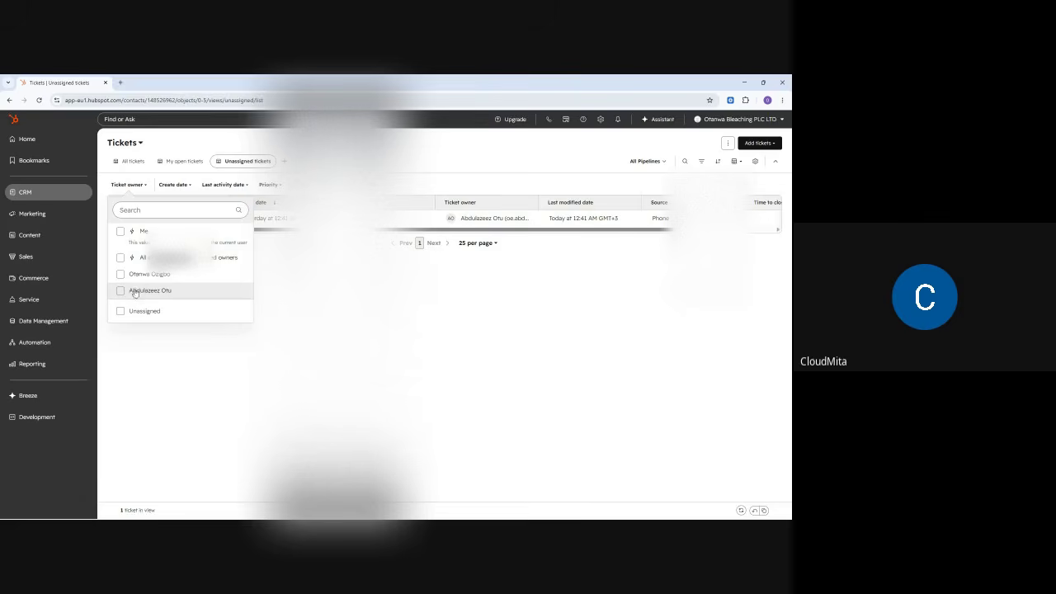
left_click(131, 292)
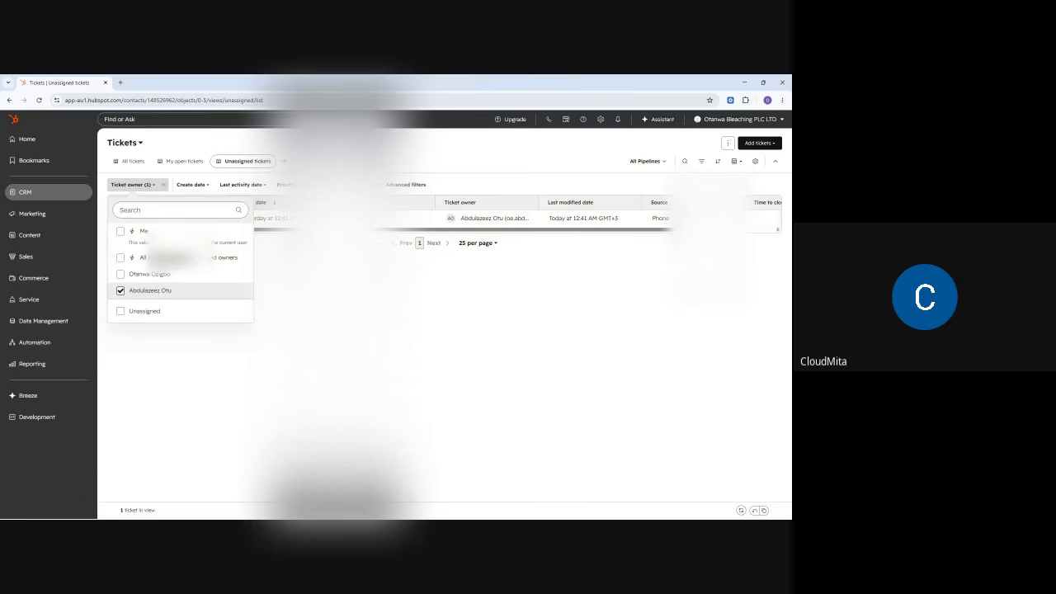
key("Escape")
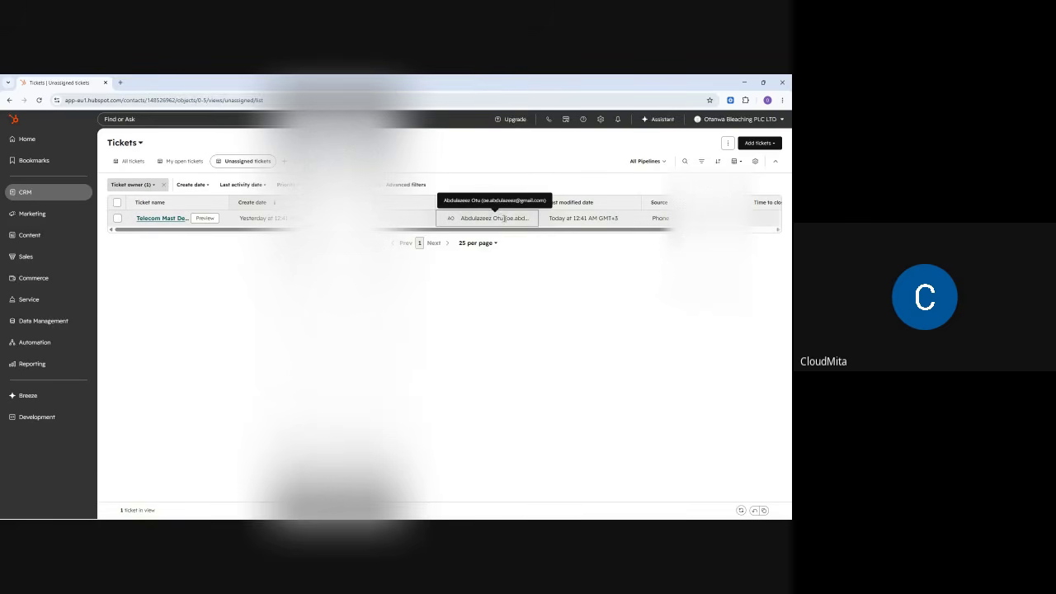
mouse_move(33, 191)
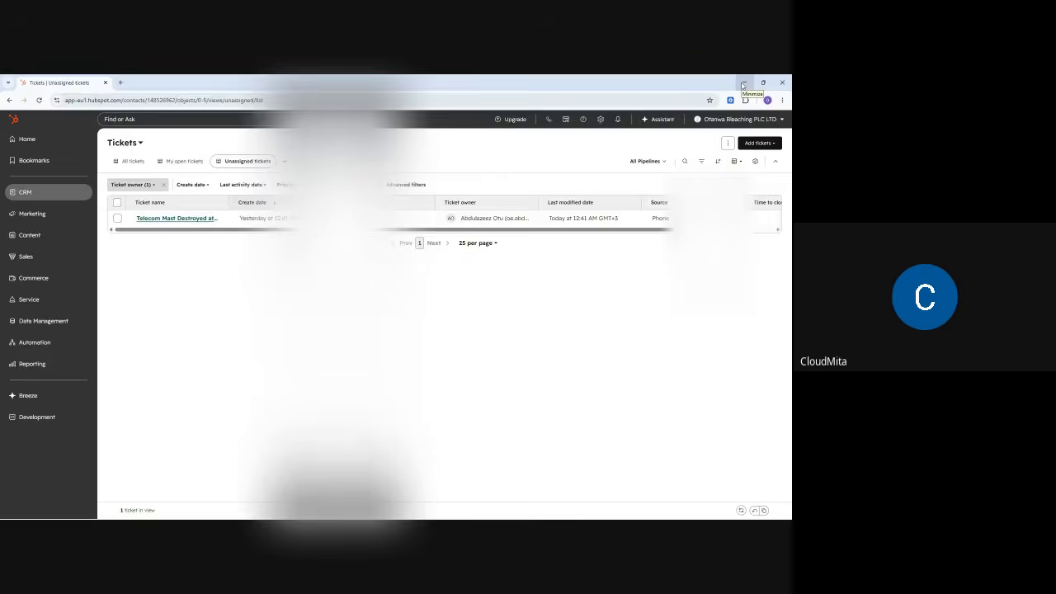
- Minimize the browser and review the Google Meet host controls
left_click(743, 84)
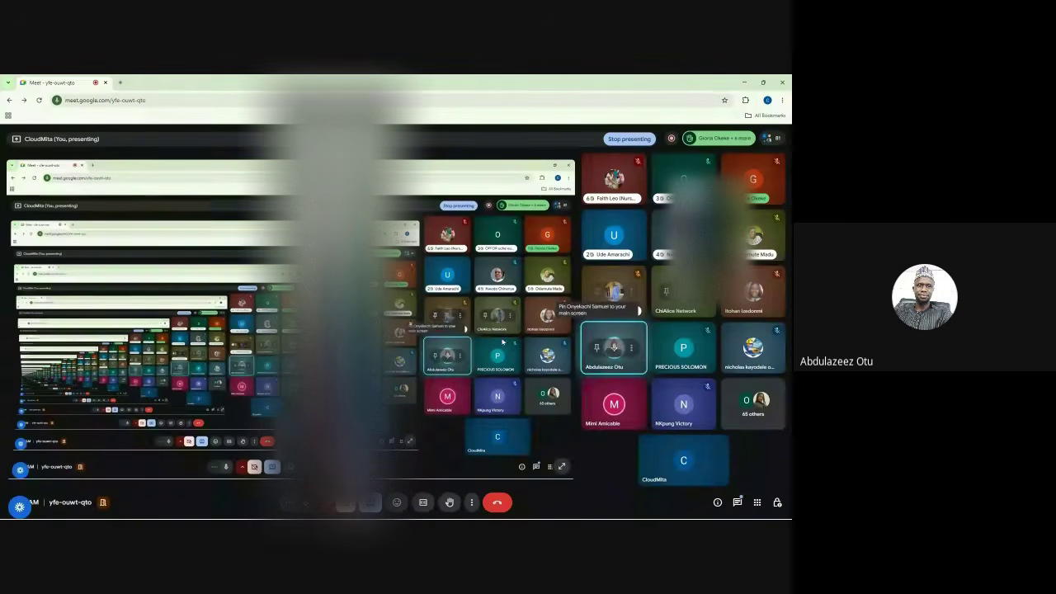
left_click(777, 502)
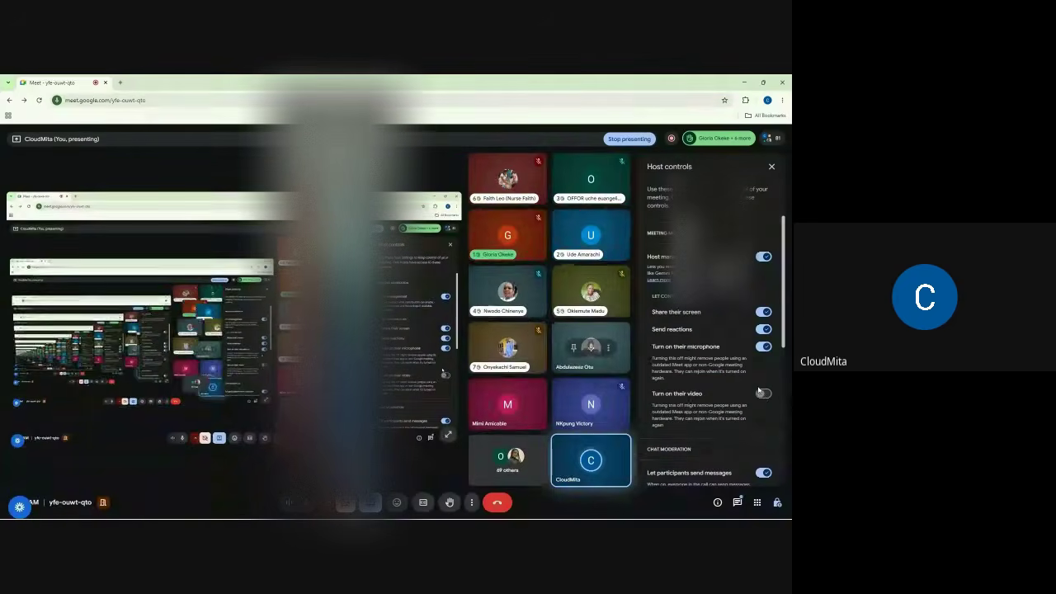
left_click(771, 165)
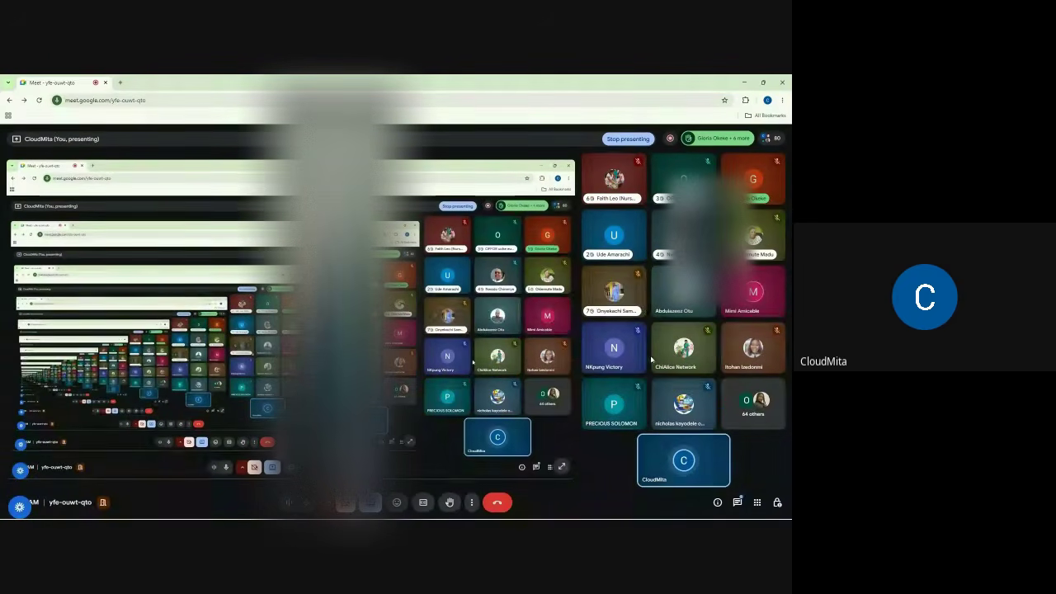
- Open the in-call messages and scroll back through the earlier chat
left_click(737, 502)
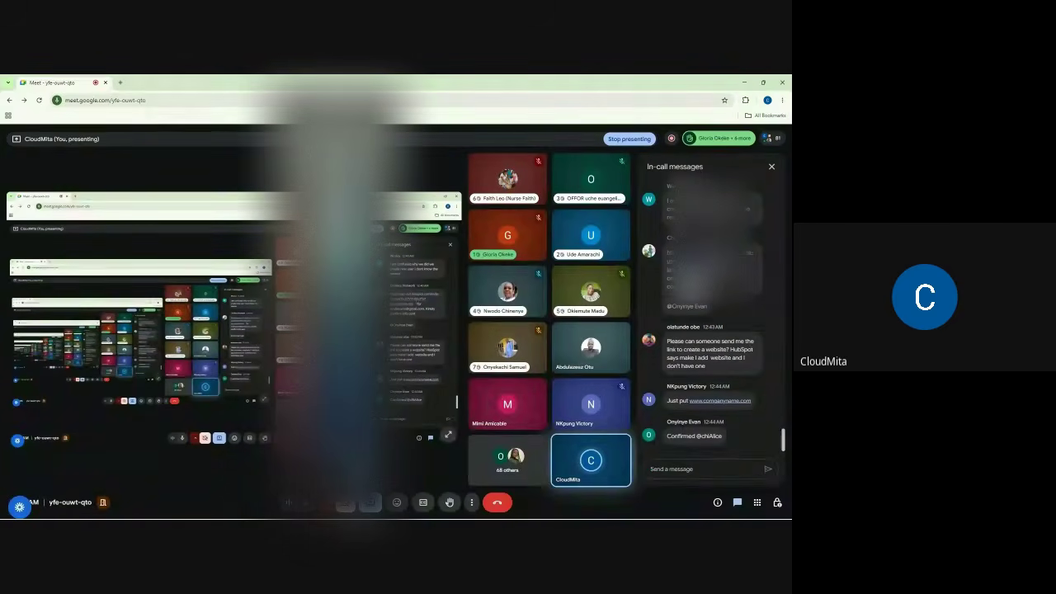
scroll(712, 330, "up", 5)
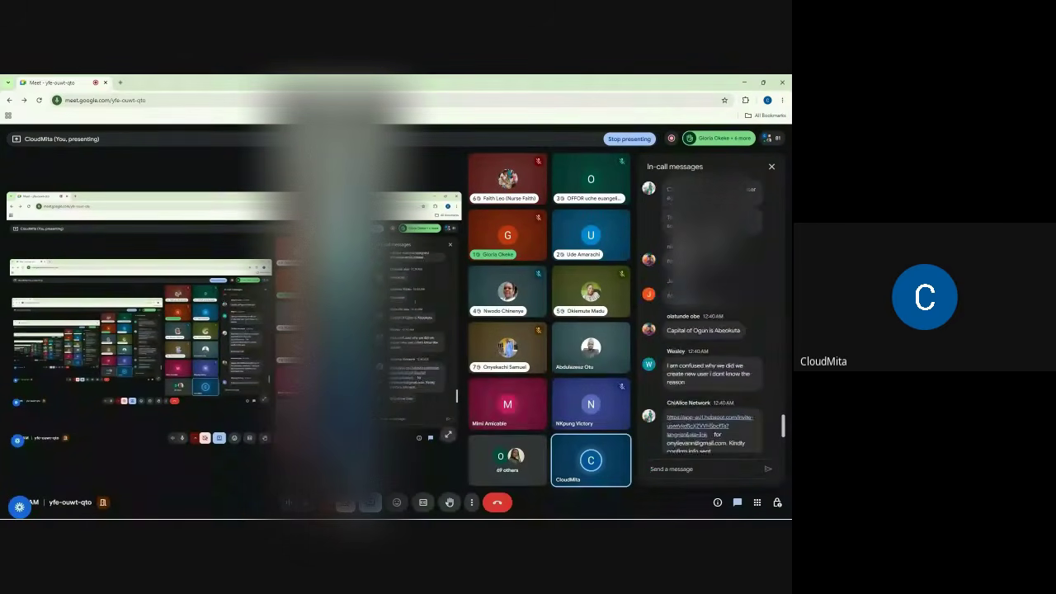
scroll(712, 330, "up", 6)
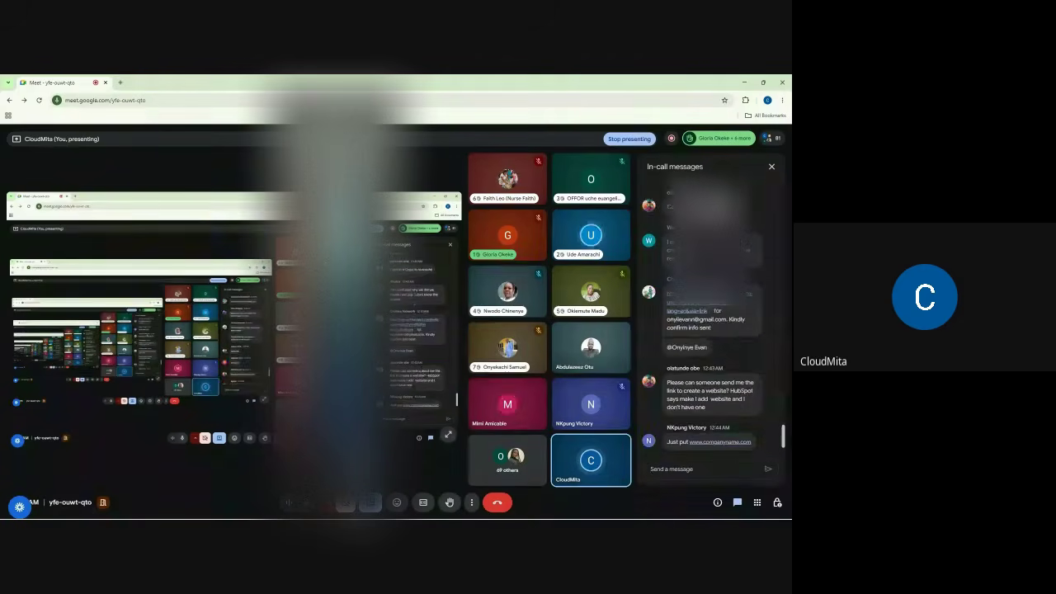
scroll(712, 371, "up", 6)
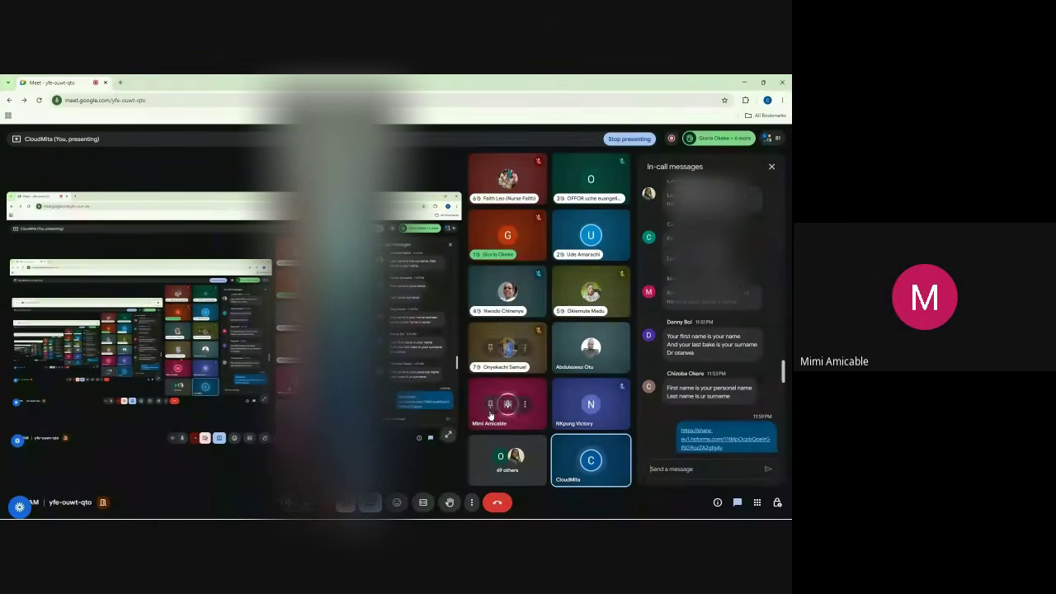
mouse_move(507, 406)
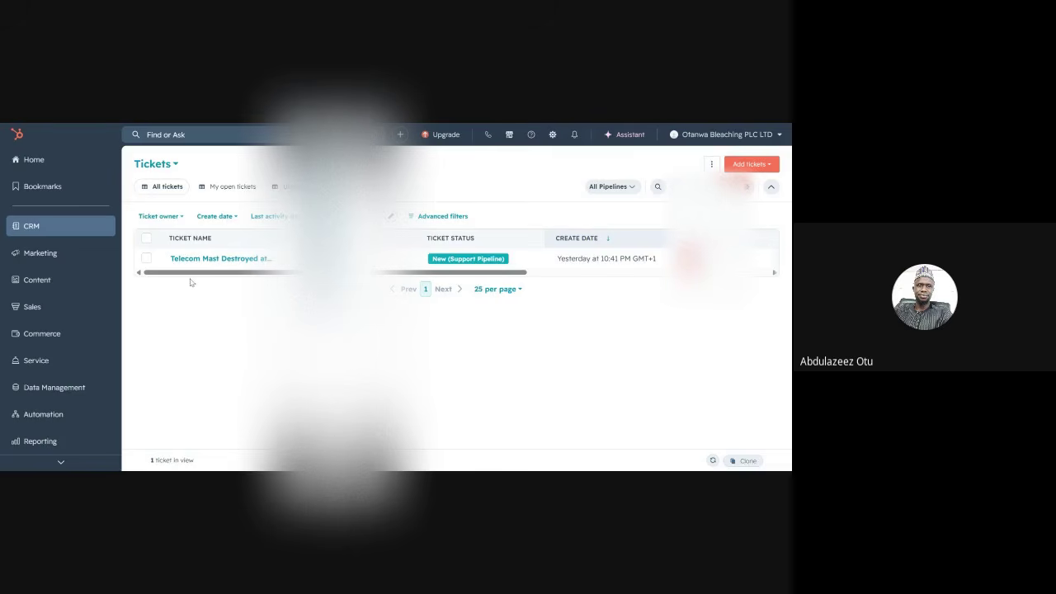
- Open the Telecom Mast Destroyed at Ogbomosho ticket and scroll its details to description, owner and create date
left_click(227, 262)
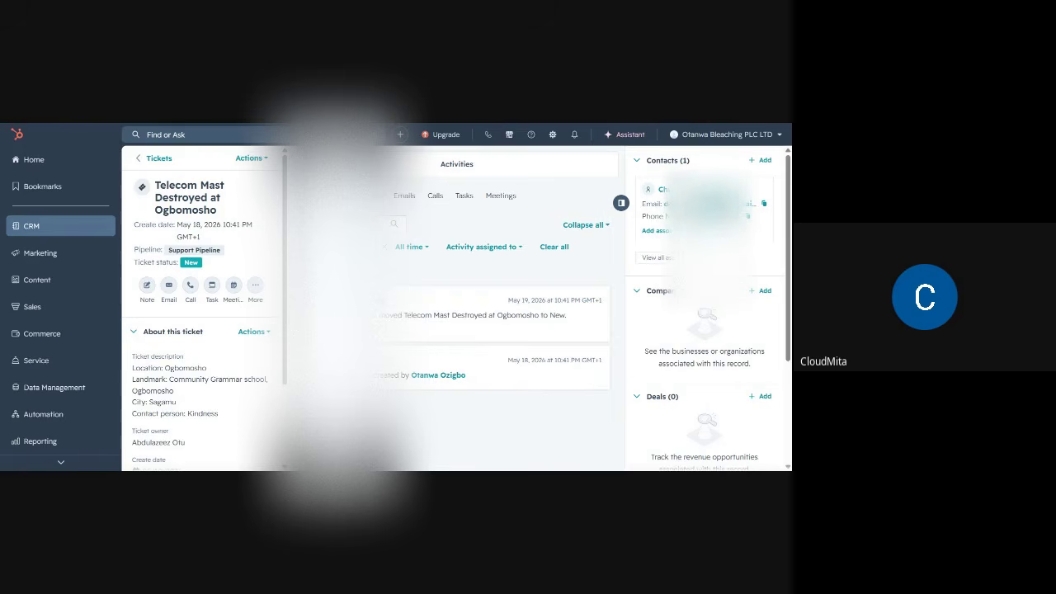
mouse_move(253, 353)
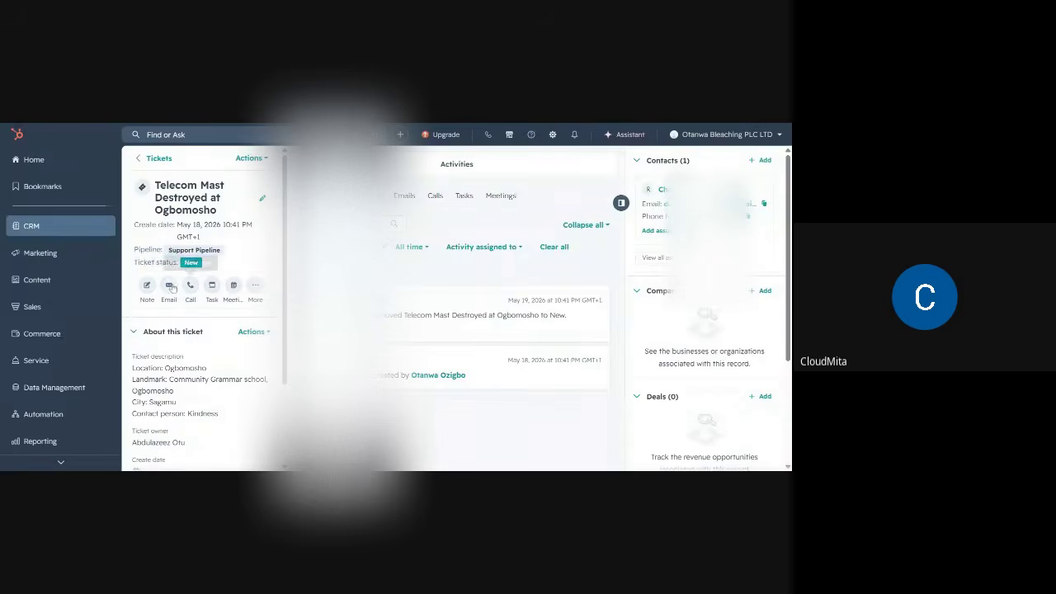
scroll(167, 330, "down", 1)
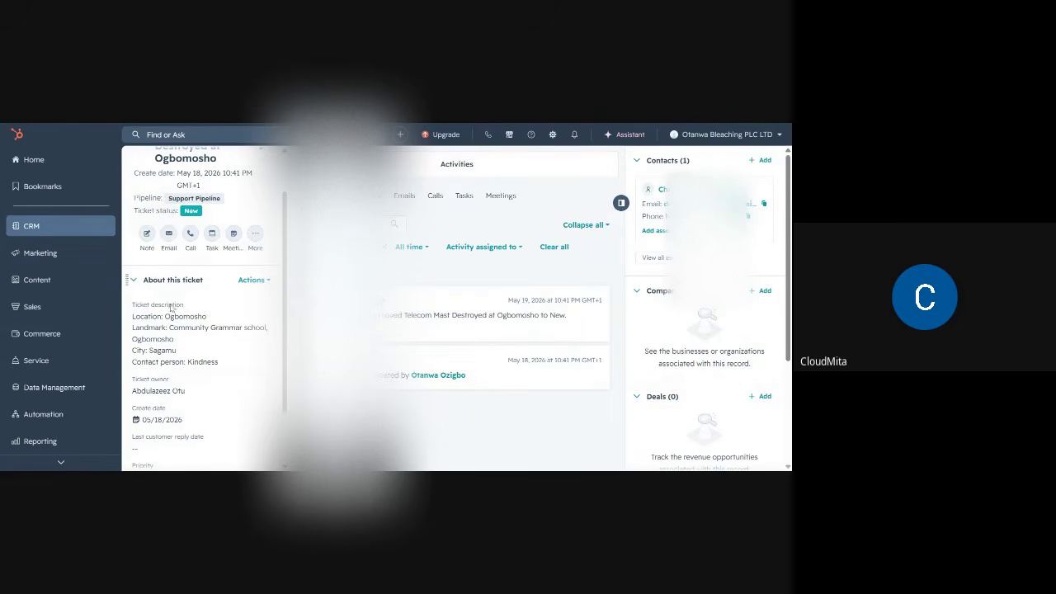
- Start an email from the Ogbomosho ticket, enlarge the composer and choose Connect Inbox
left_click(169, 237)
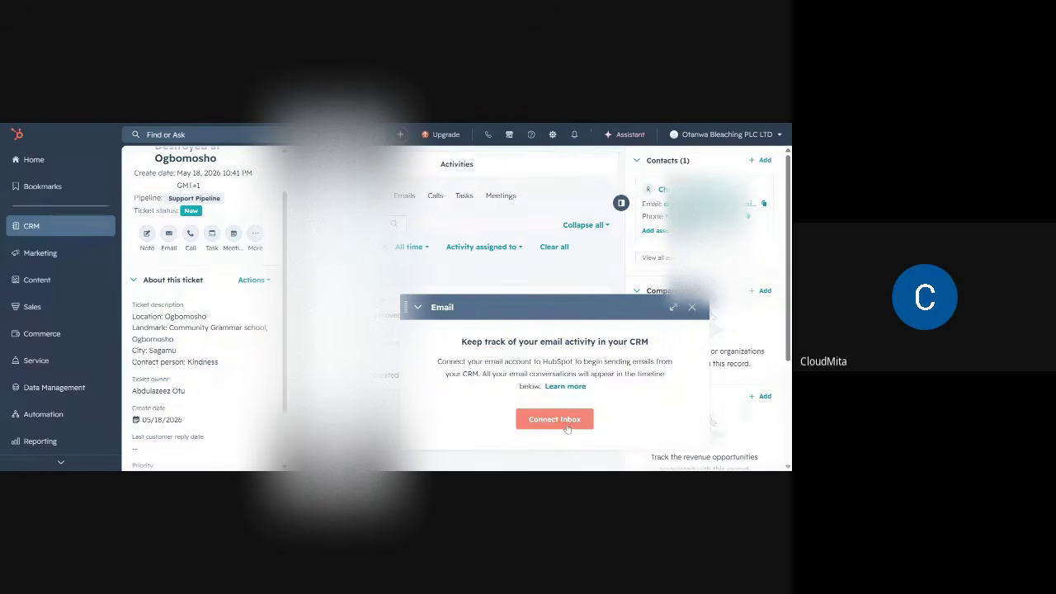
left_click(673, 307)
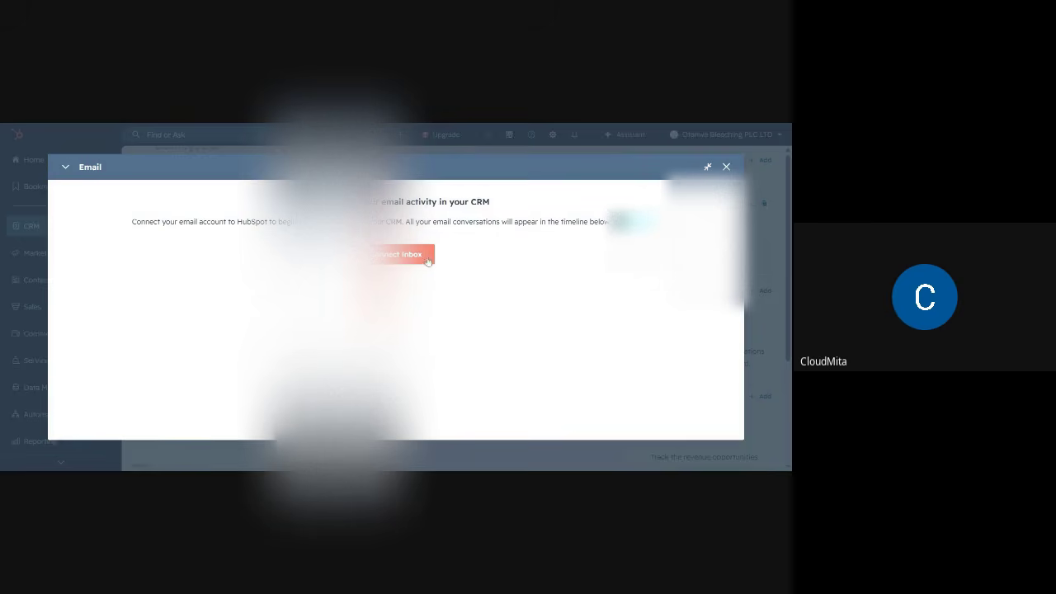
left_click(411, 257)
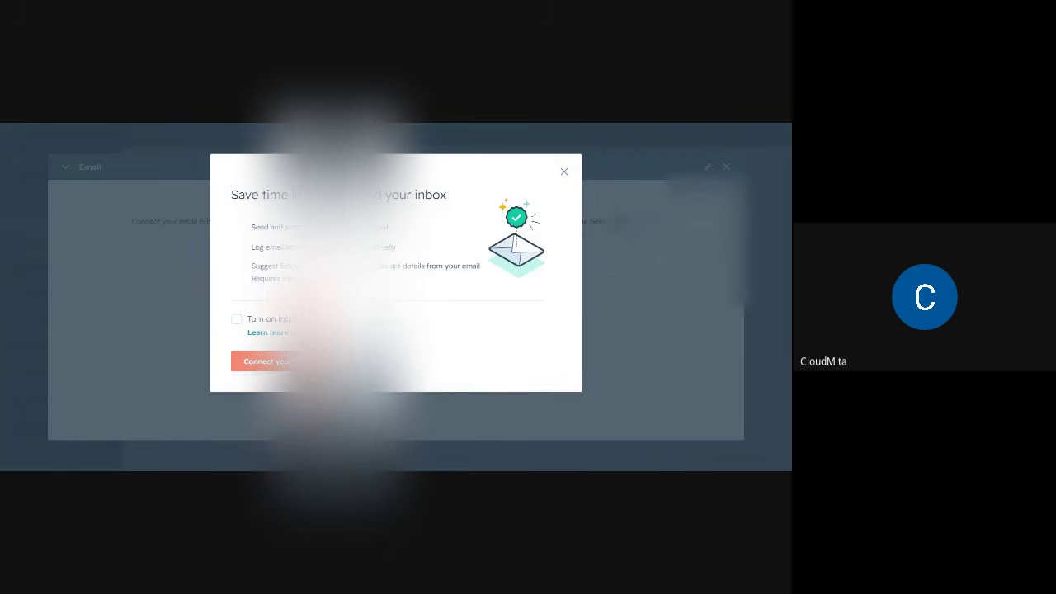
- Paste the Gmail address into the Email address field, submit it and choose Connect to Gmail
left_click(265, 360)
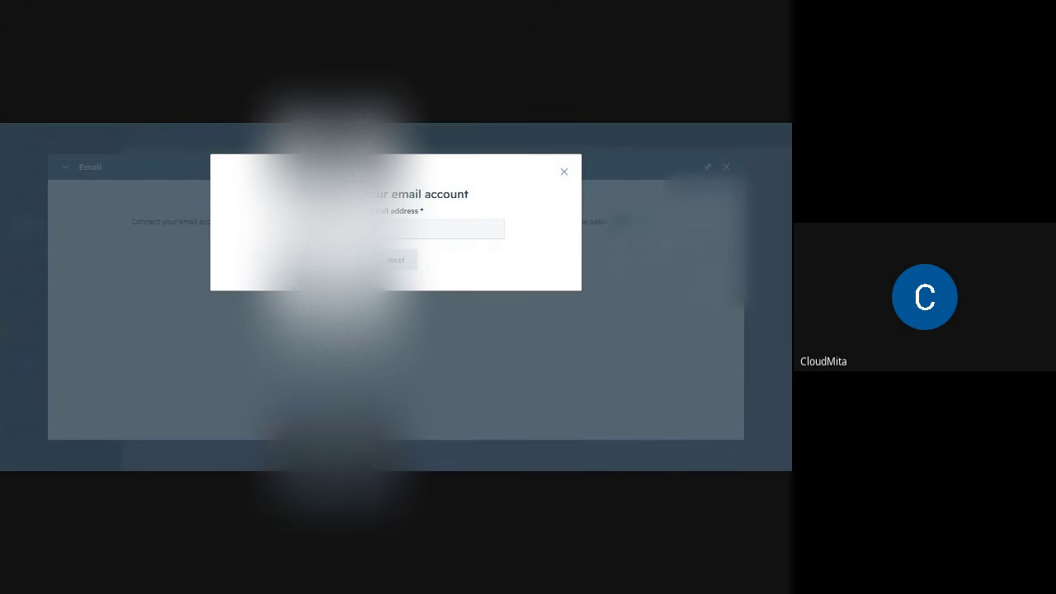
left_click(363, 229)
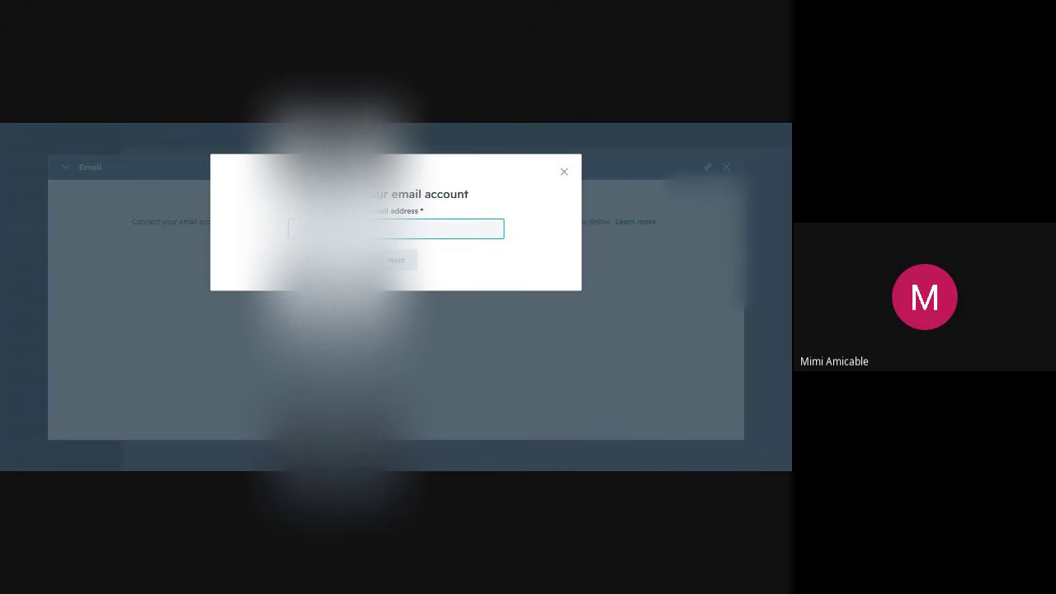
key("ctrl+v")
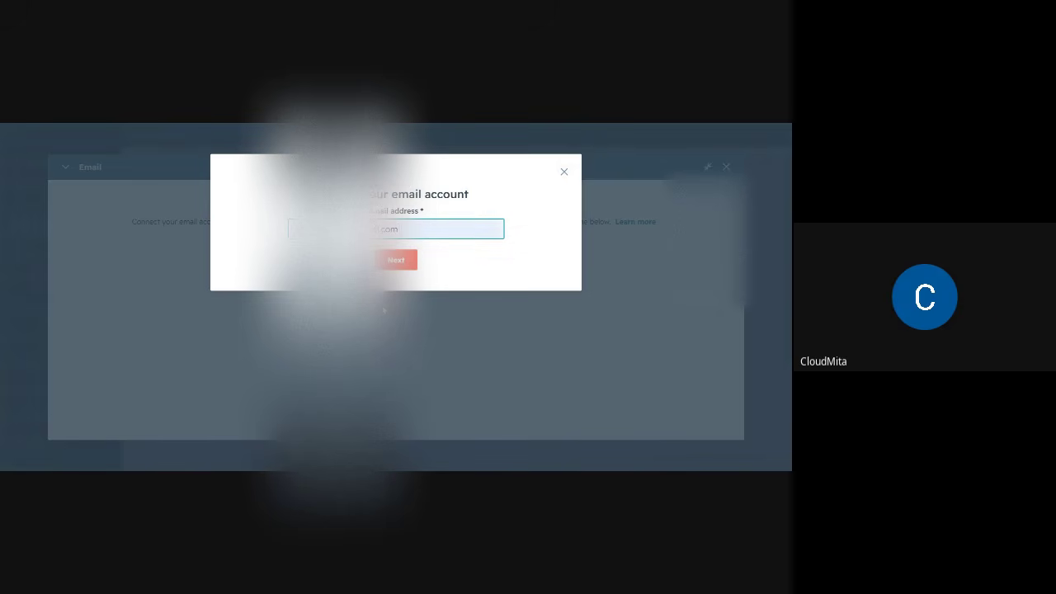
left_click(396, 261)
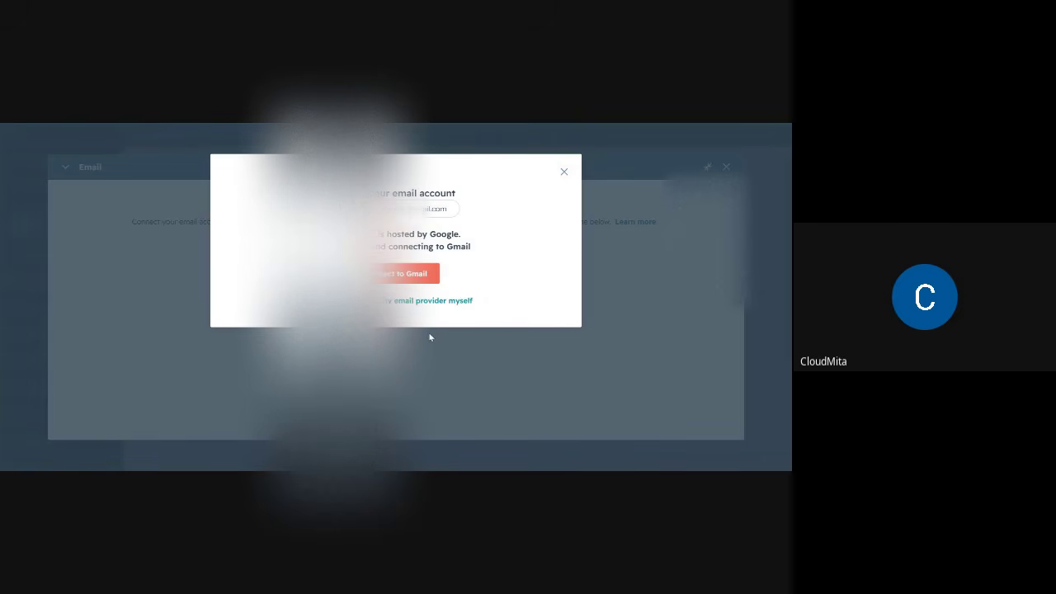
left_click(407, 275)
scroll(409, 327, "down", 2)
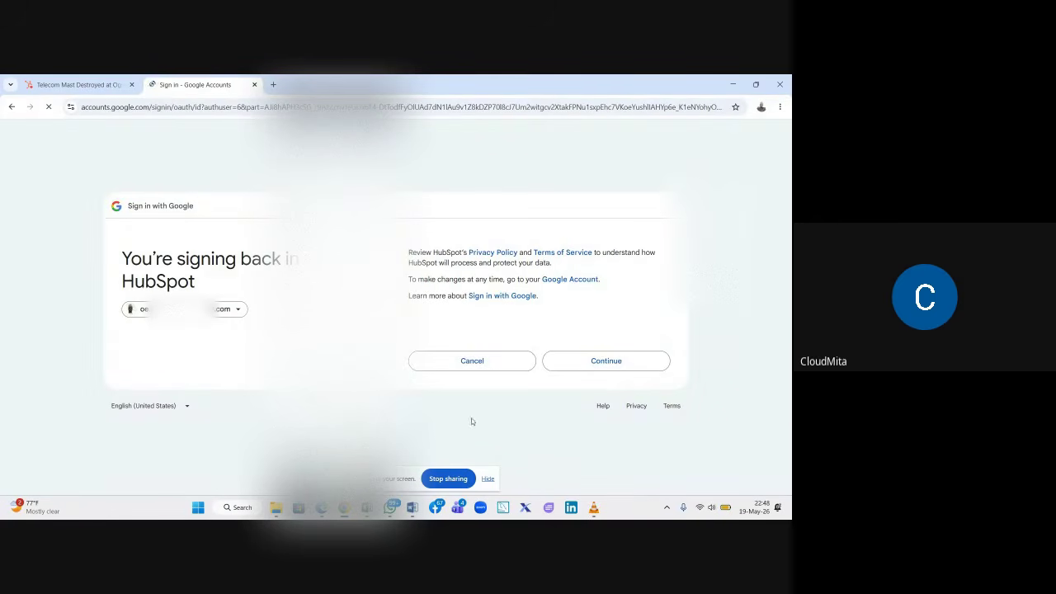
- Grant HubSpot permission to view Gmail messages and send email on your behalf
left_click(610, 369)
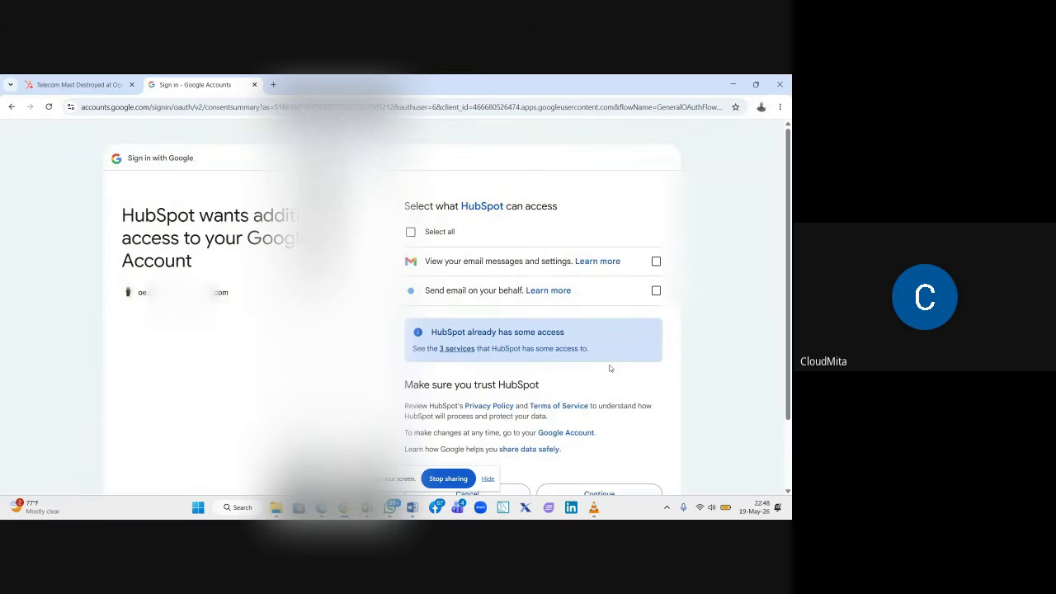
left_click(656, 262)
left_click(656, 290)
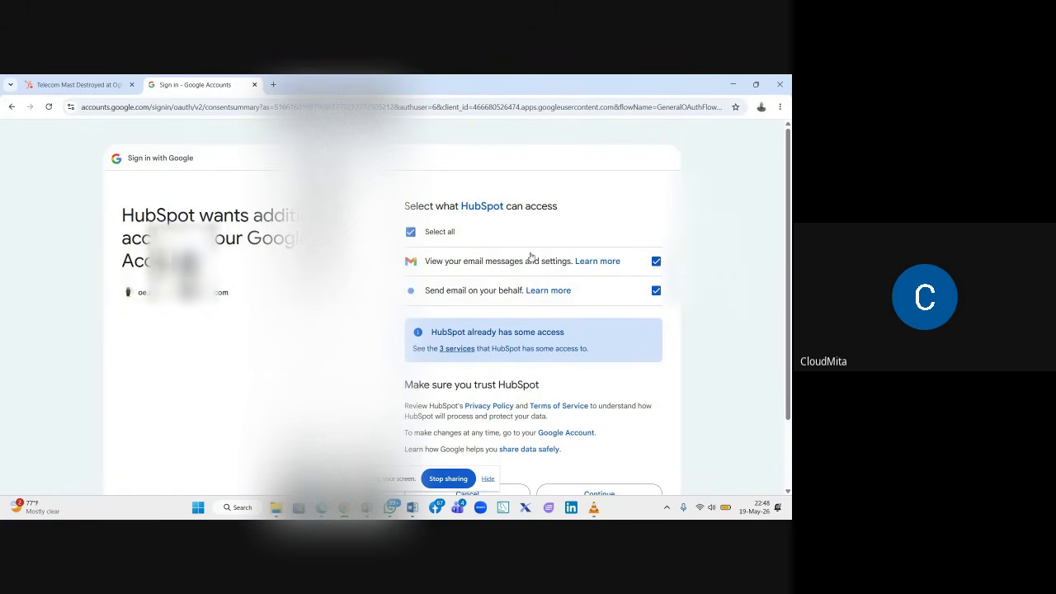
scroll(537, 273, "down", 1)
scroll(540, 279, "down", 1)
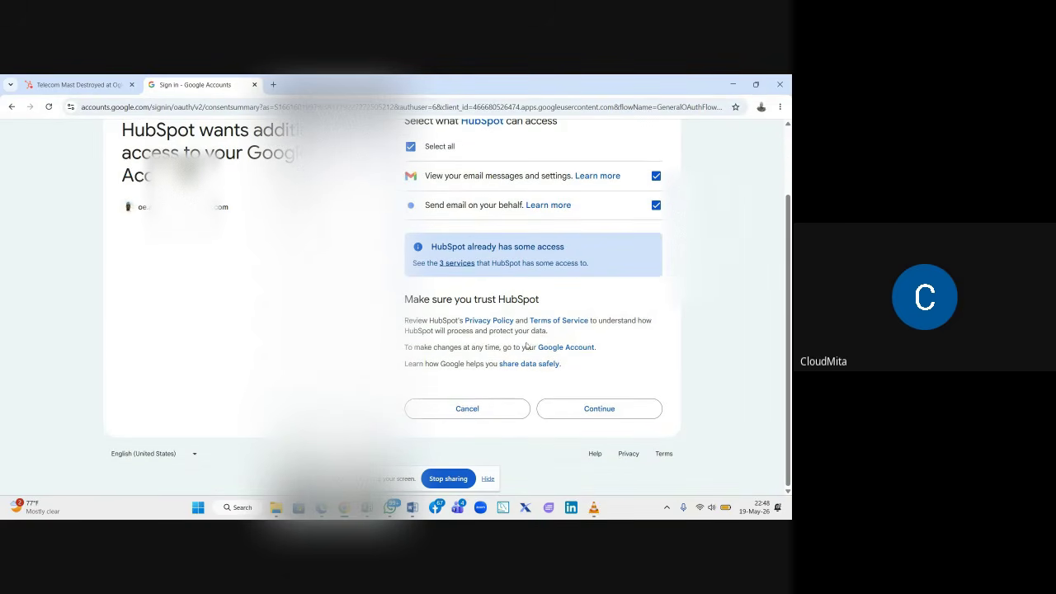
left_click(575, 412)
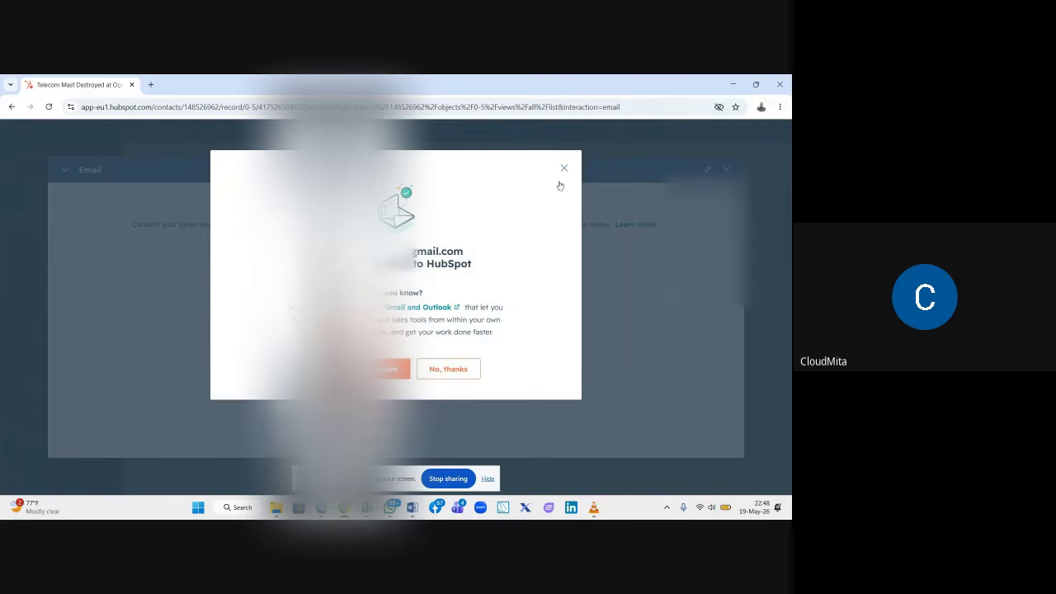
- Decline the offer, enter the subject 'Re: Your Ticket Received' and add a Cc line
left_click(448, 369)
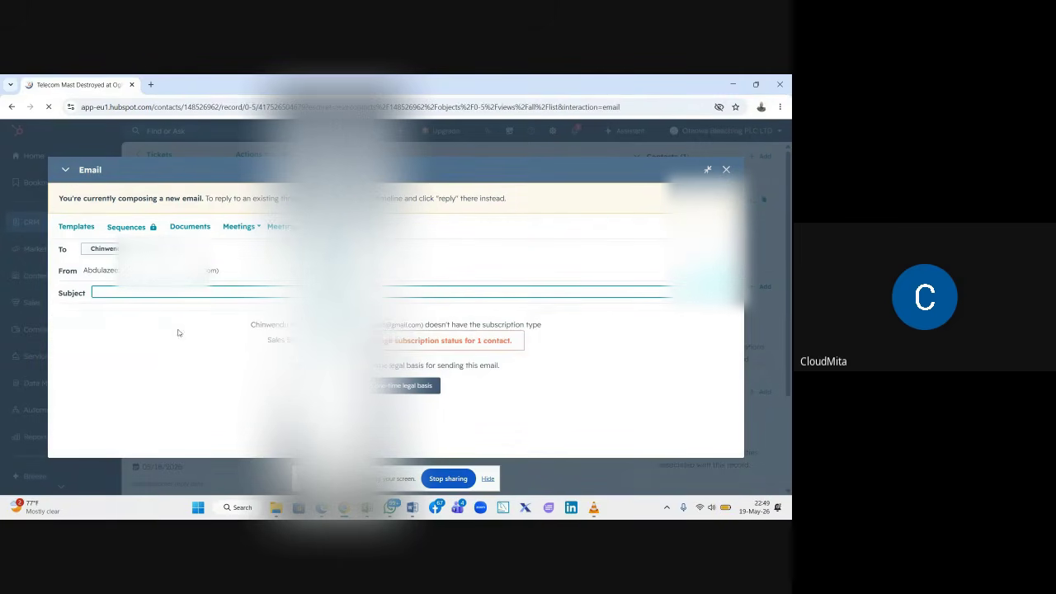
type("Re")
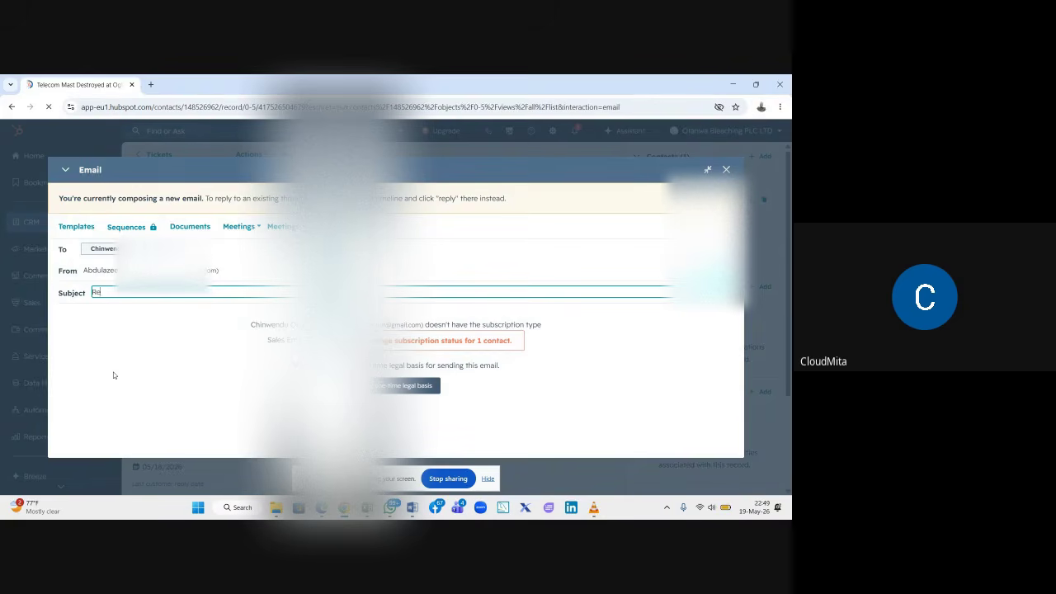
type(":")
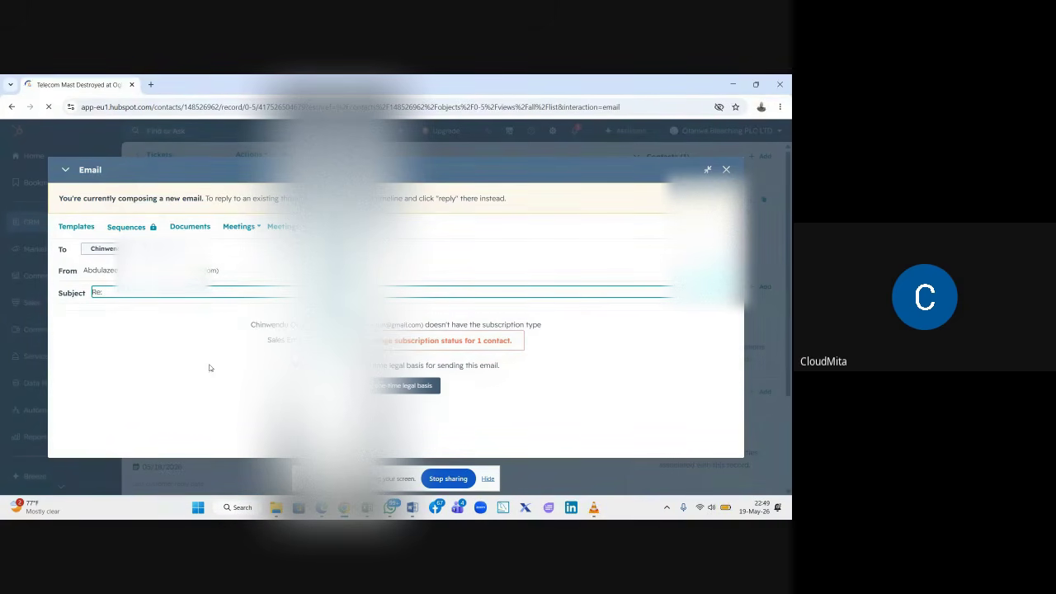
left_click(394, 172)
left_click_drag(393, 172, 393, 198)
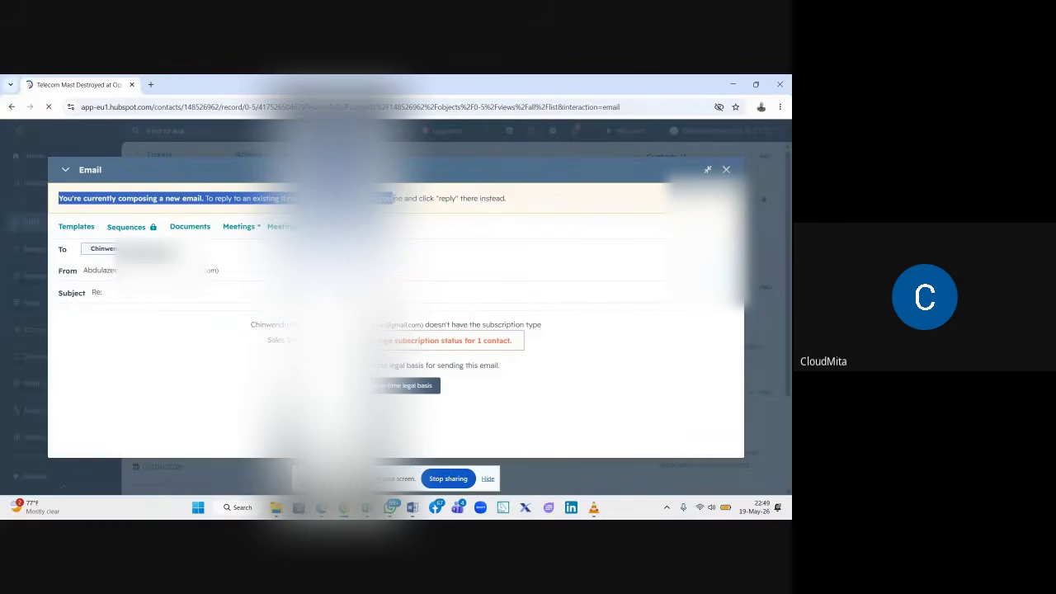
left_click(132, 292)
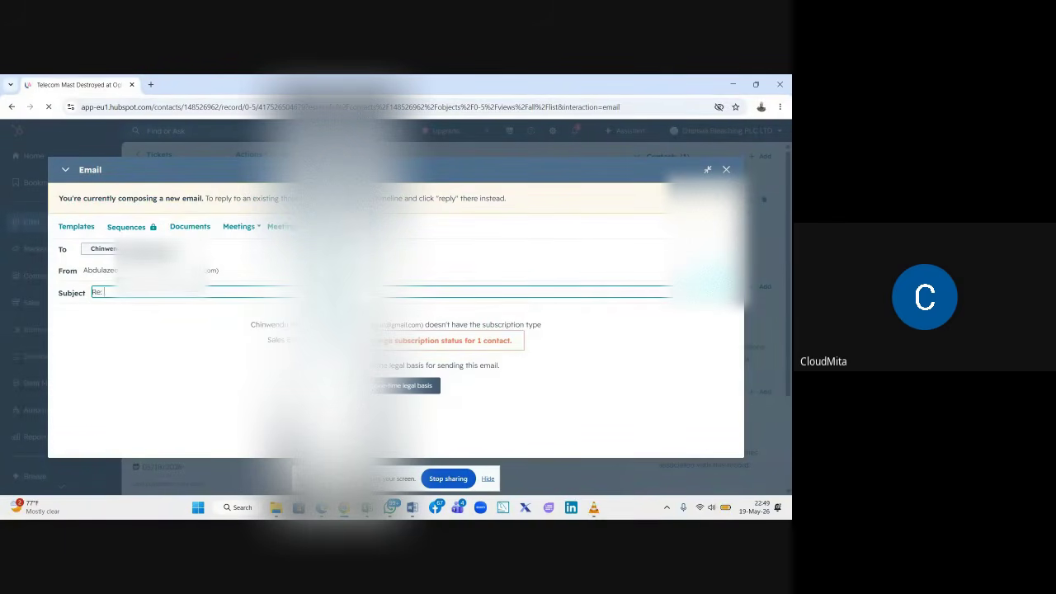
type("Your Ticket Received")
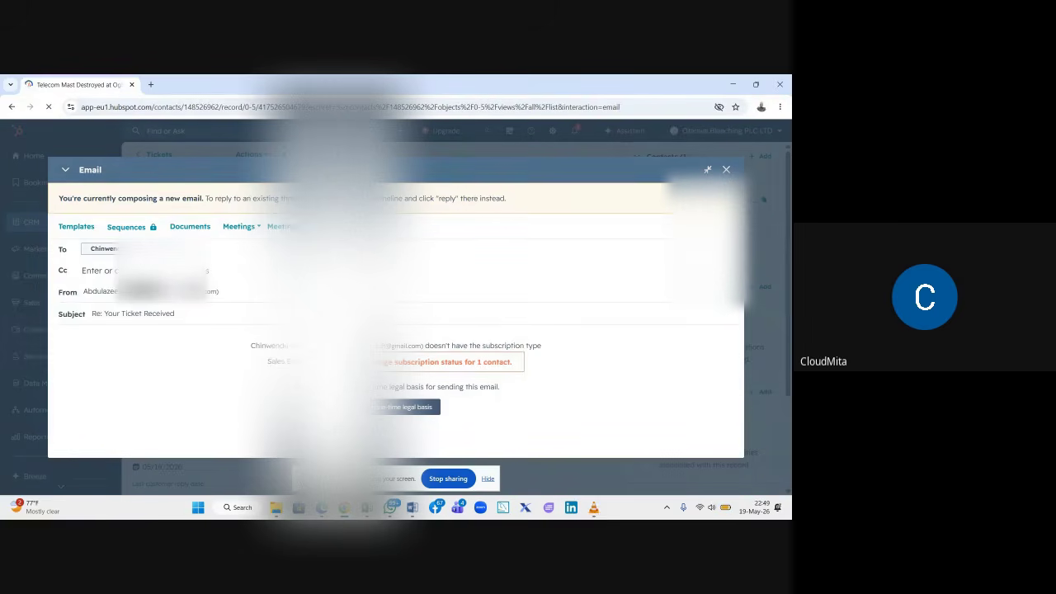
left_click(161, 270)
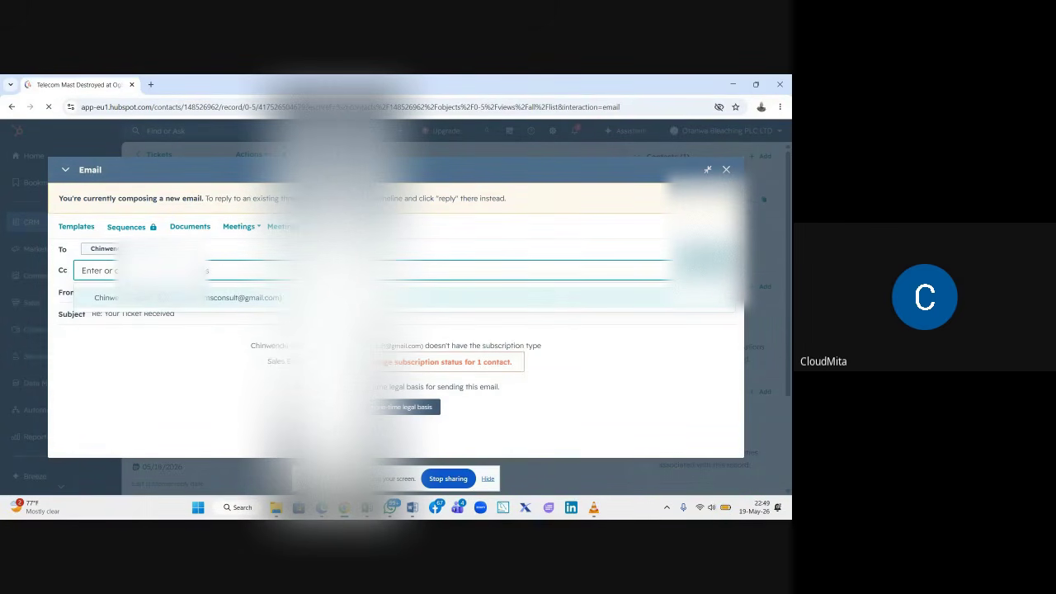
left_click(240, 251)
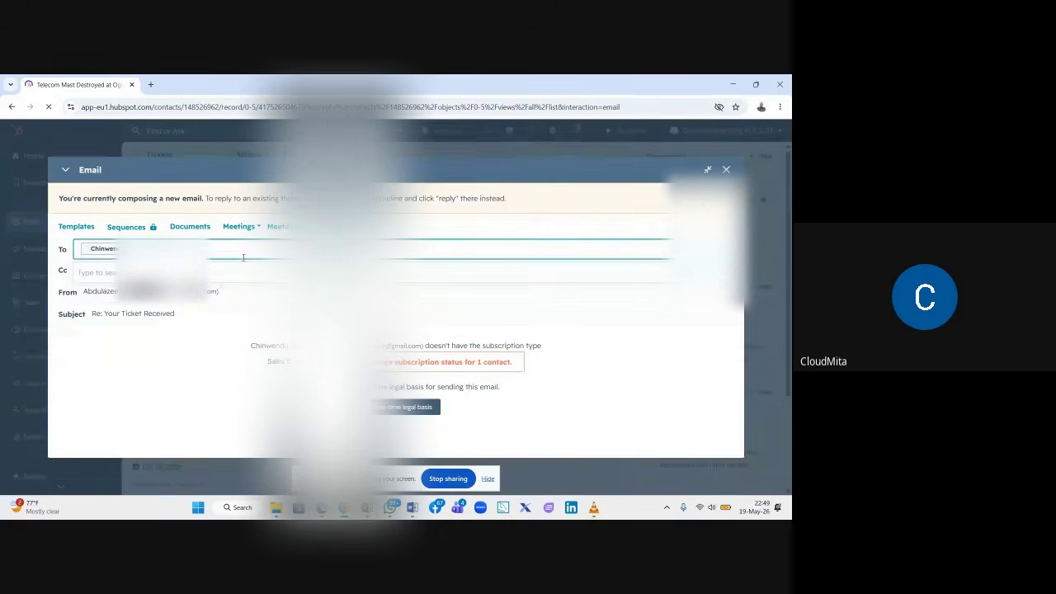
left_click(176, 332)
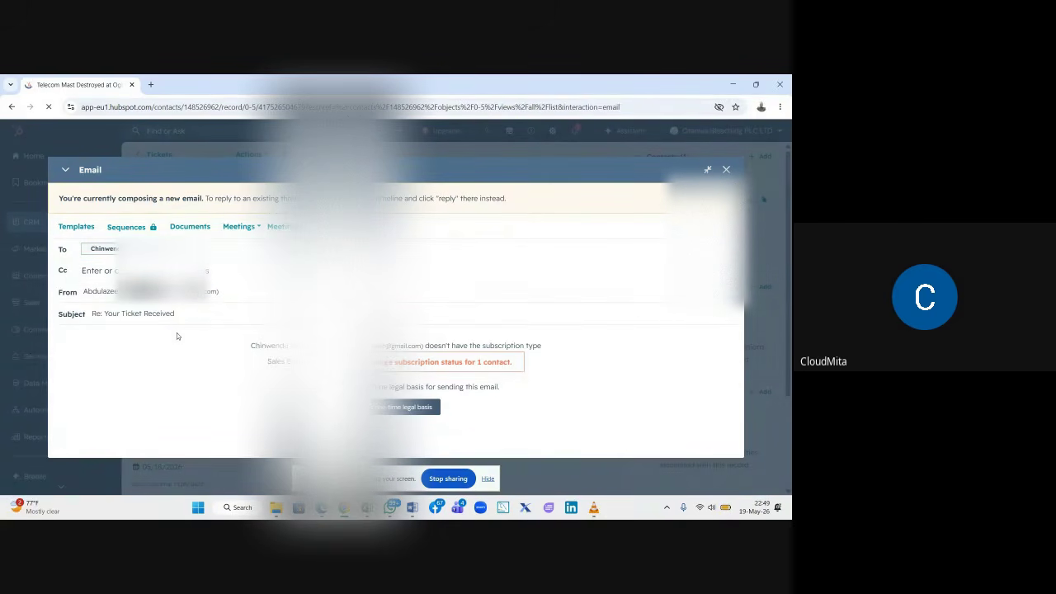
- Open the contact's subscription status, fill the consent box and choose a legal basis
left_click(414, 363)
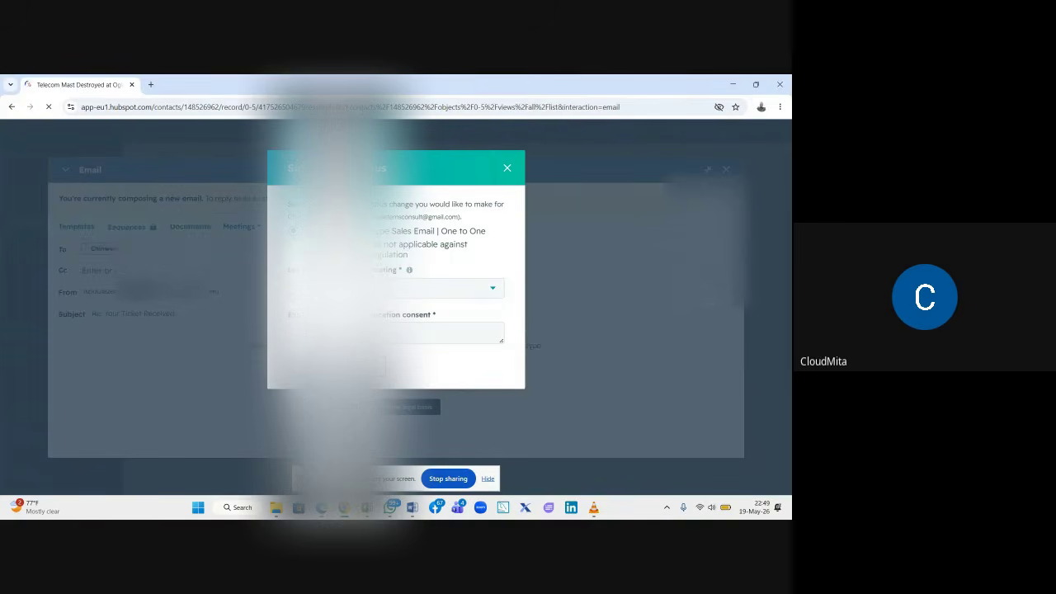
left_click(424, 299)
left_click(425, 299)
left_click(356, 333)
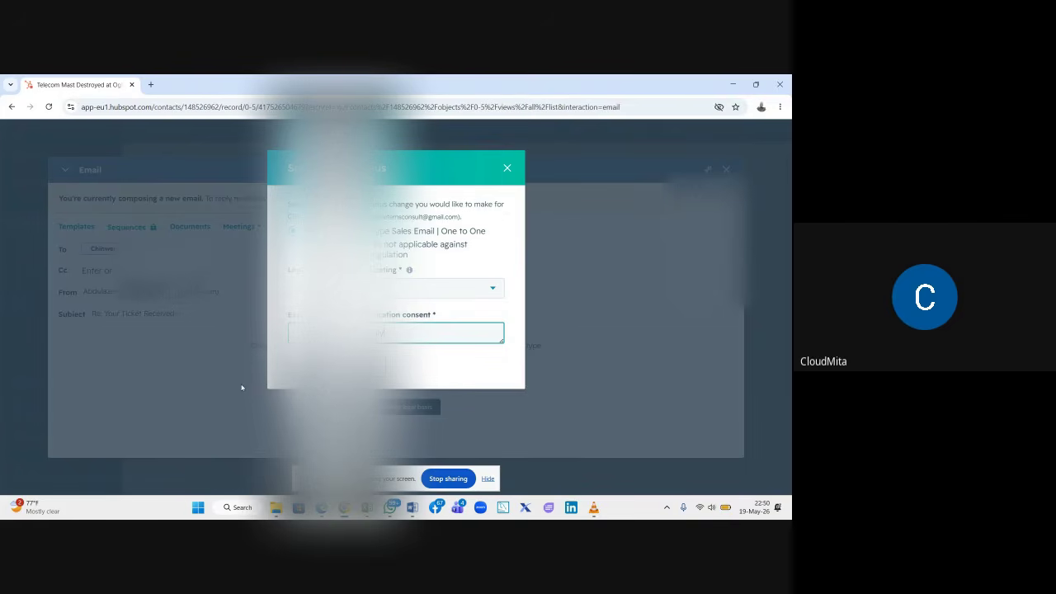
left_click(312, 367)
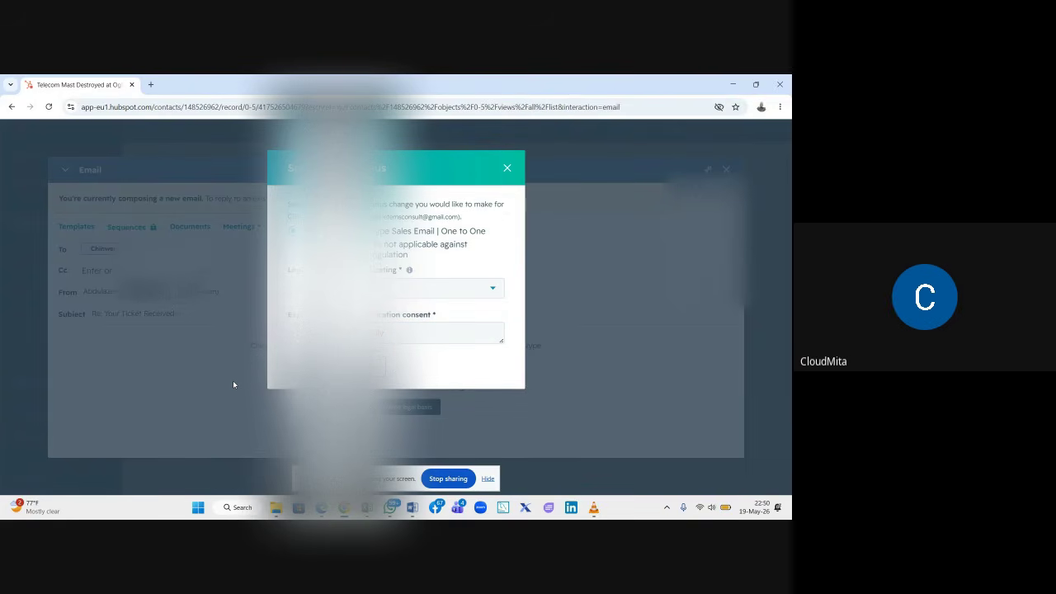
left_click(458, 293)
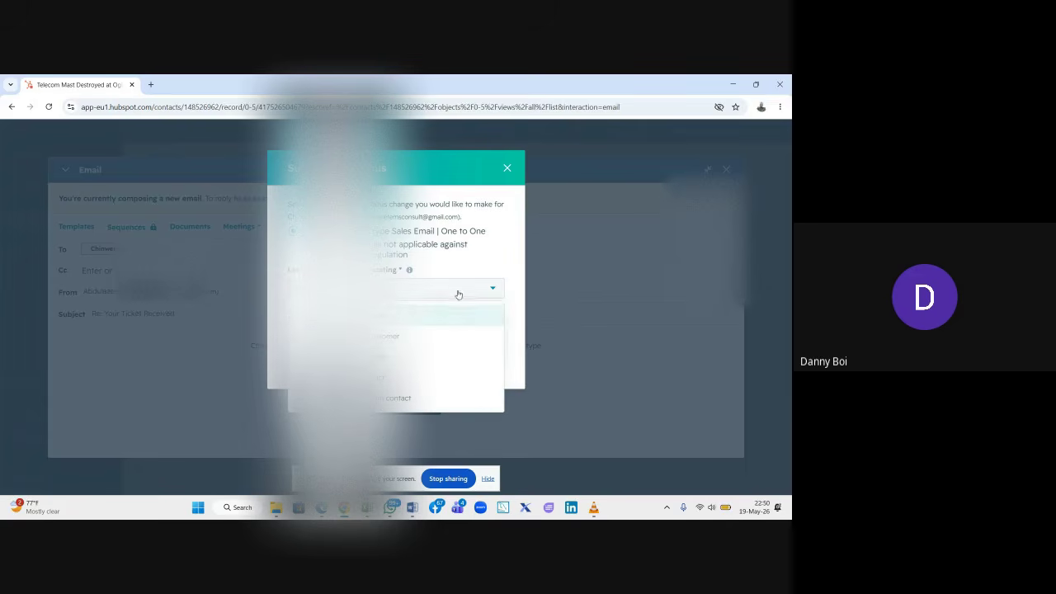
left_click(395, 317)
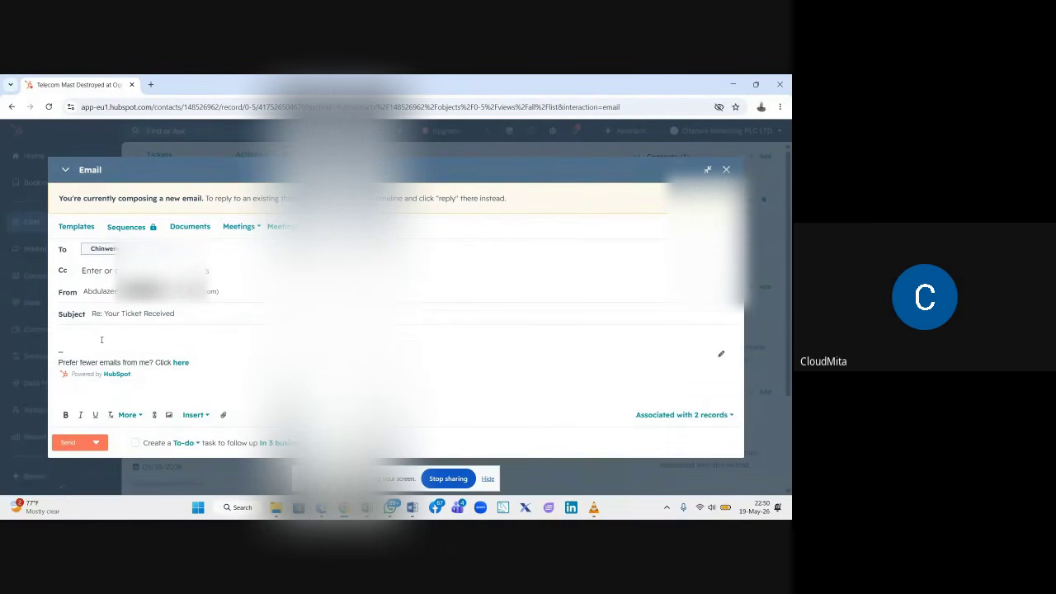
- Write 'Dear Customer,' and acknowledge the destroyed mast at Ogbomosho, correcting 'received'
type("Dear Cust")
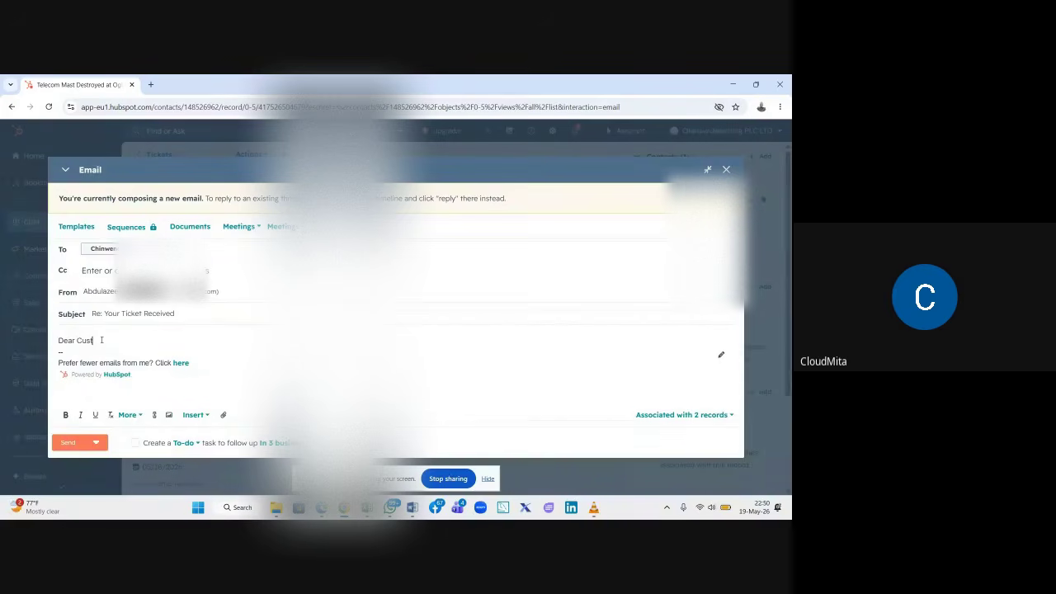
type("omer,")
key("Return")
key("Return")
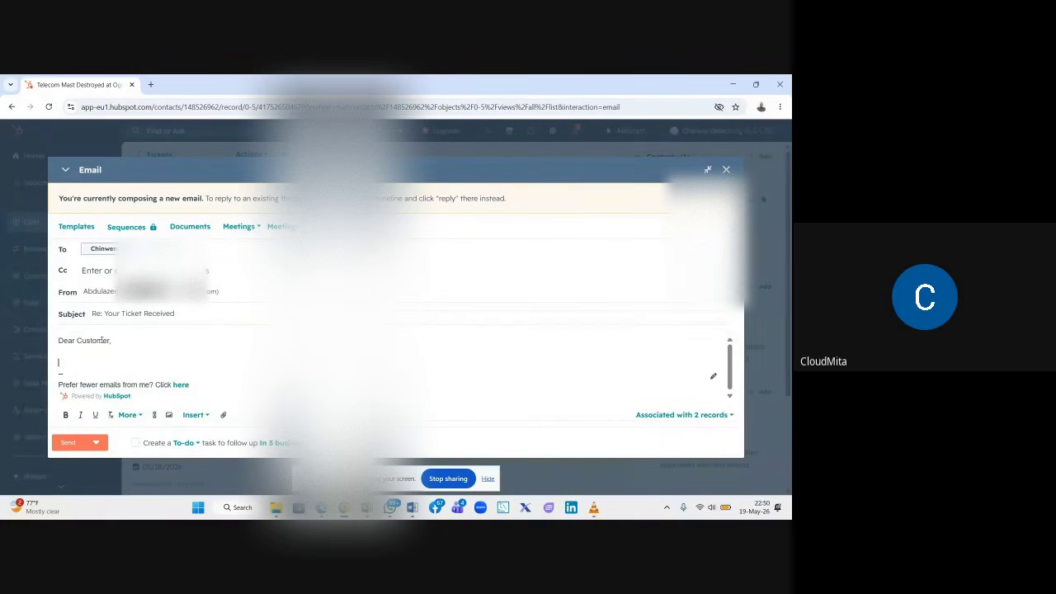
type("We have receievd")
key("BackSpace")
key("BackSpace")
type("ed your ab")
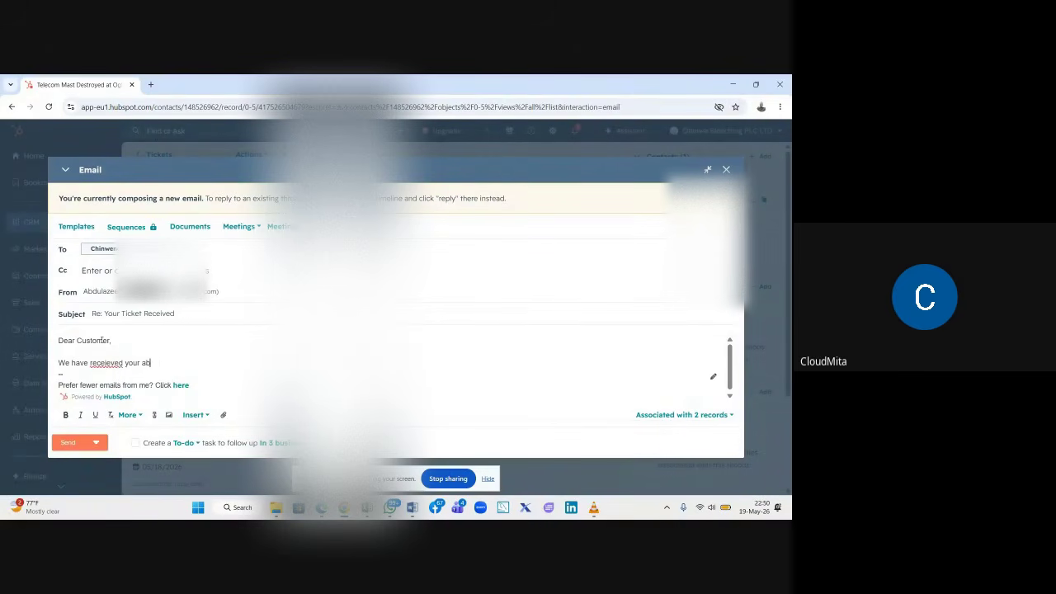
type("out the destroyed mast at Ogbomosho. Be")
right_click(108, 363)
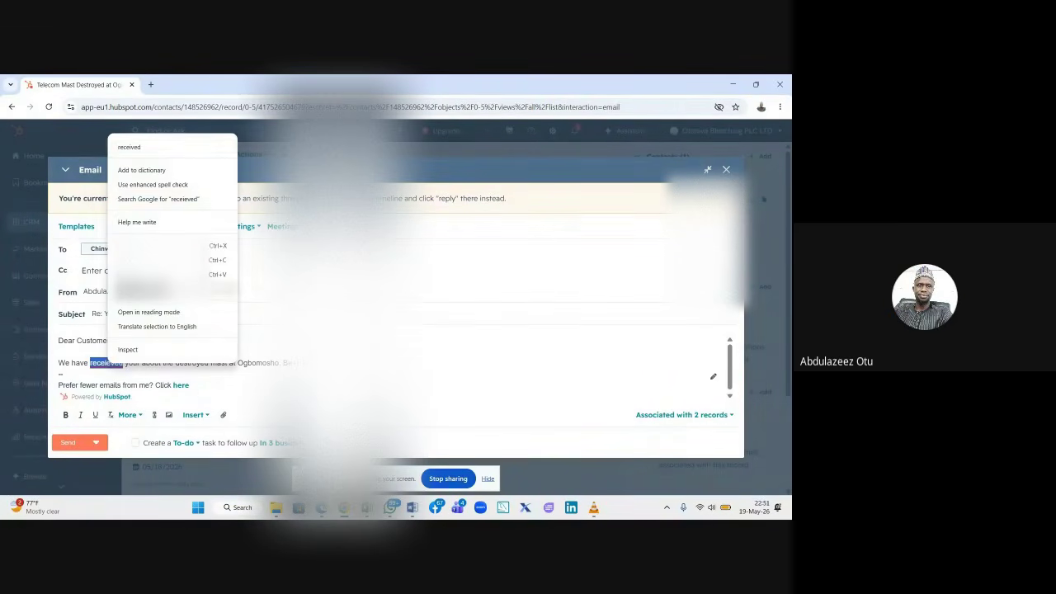
left_click(191, 146)
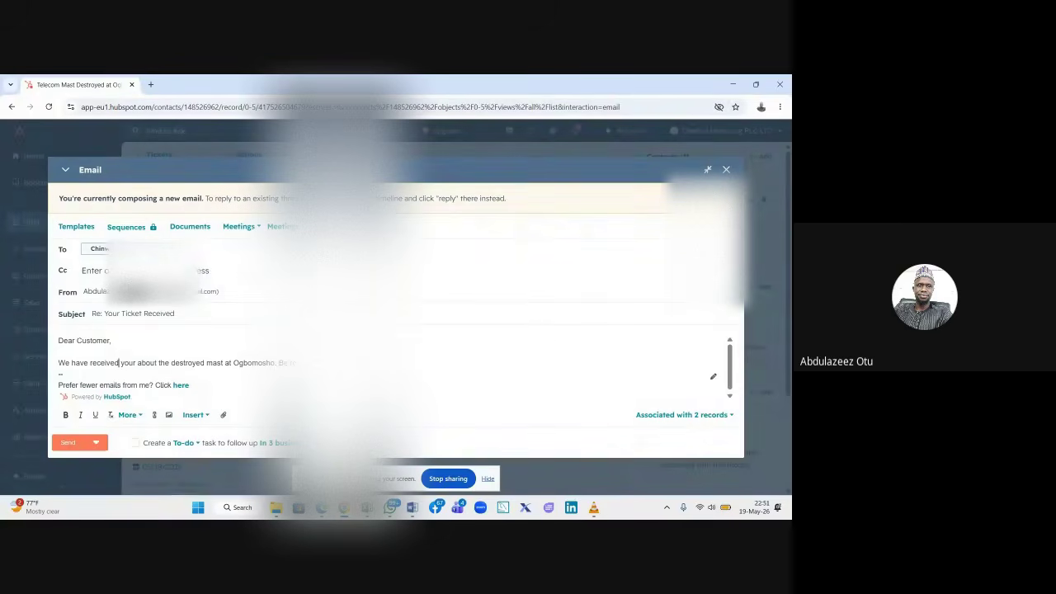
- Add that the team of Engineers are on their way to fix it asap for the community
left_click(320, 382)
type("assured")
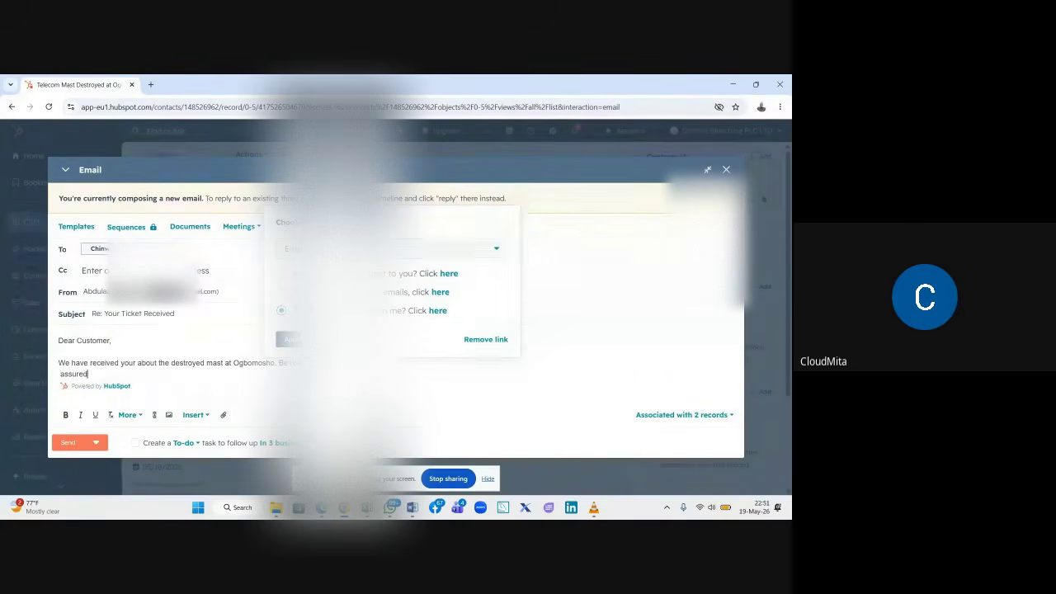
type(" that")
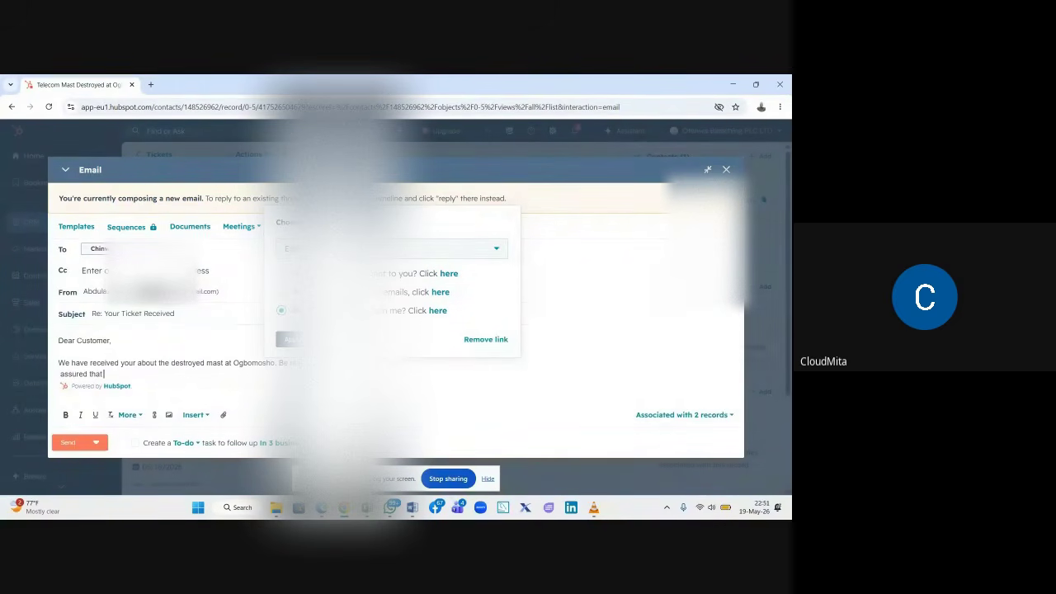
type("our team of engineers")
left_click(148, 375)
key("BackSpace")
type("Engineers are on their")
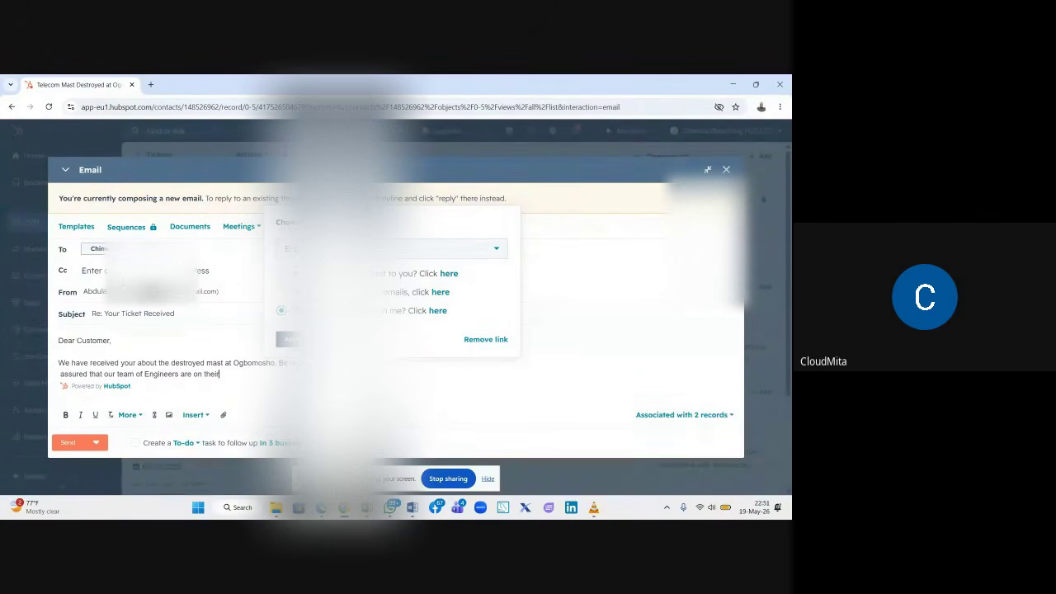
type(" way to fix asap and m")
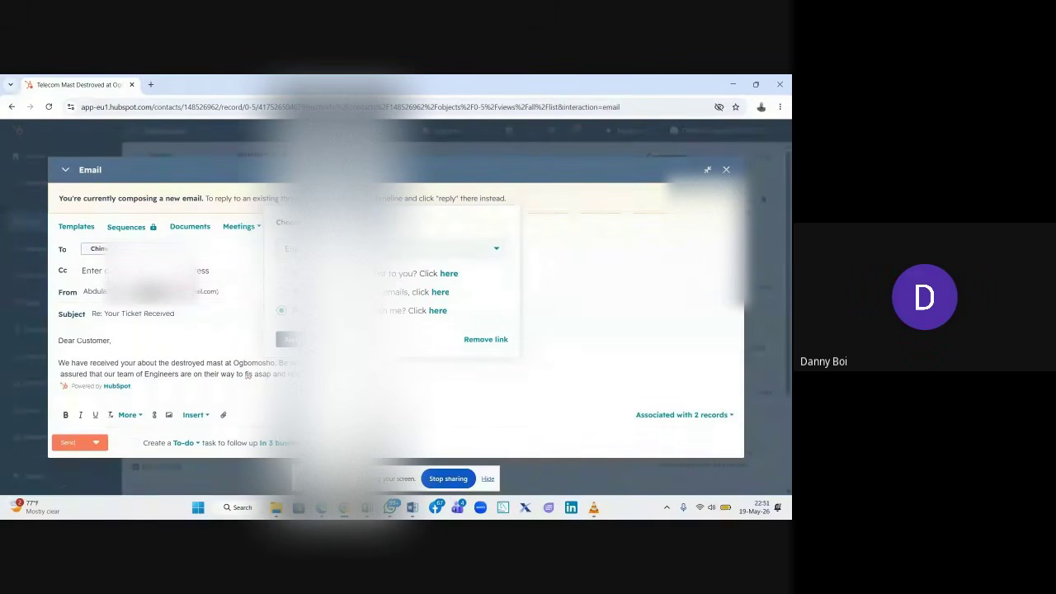
type("ur")
left_click(256, 382)
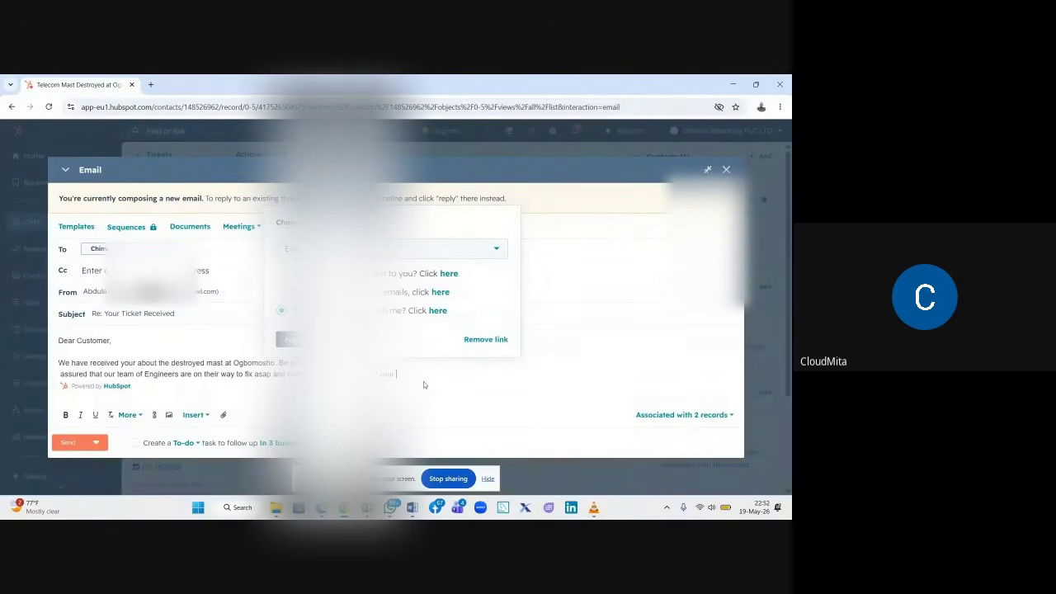
type("community.")
- Begin a new line apologising for the inconvenience
key("Return")
type("We")
type("do ")
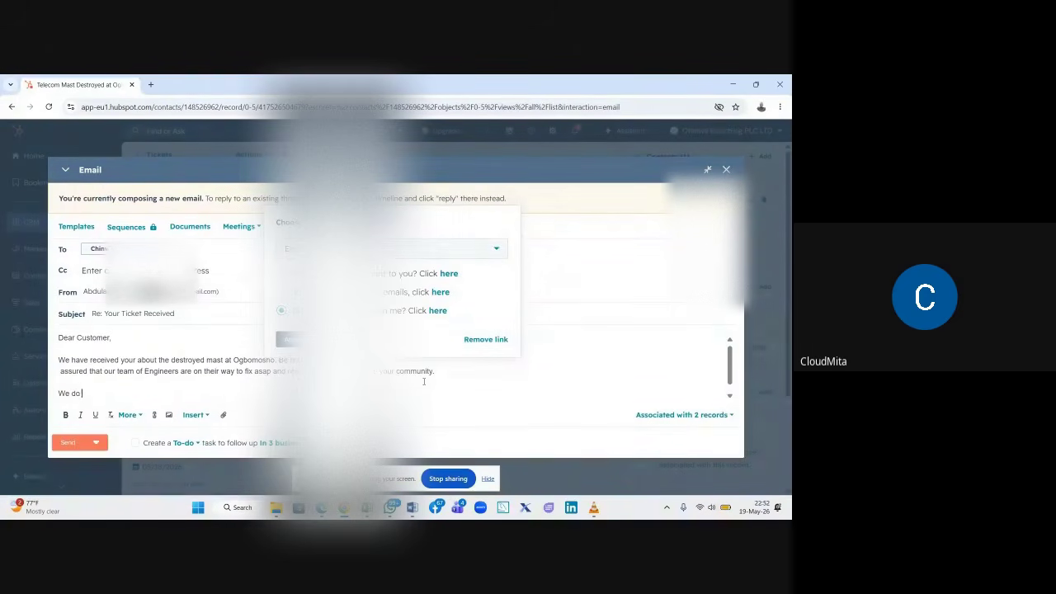
type("apologise for the incon")
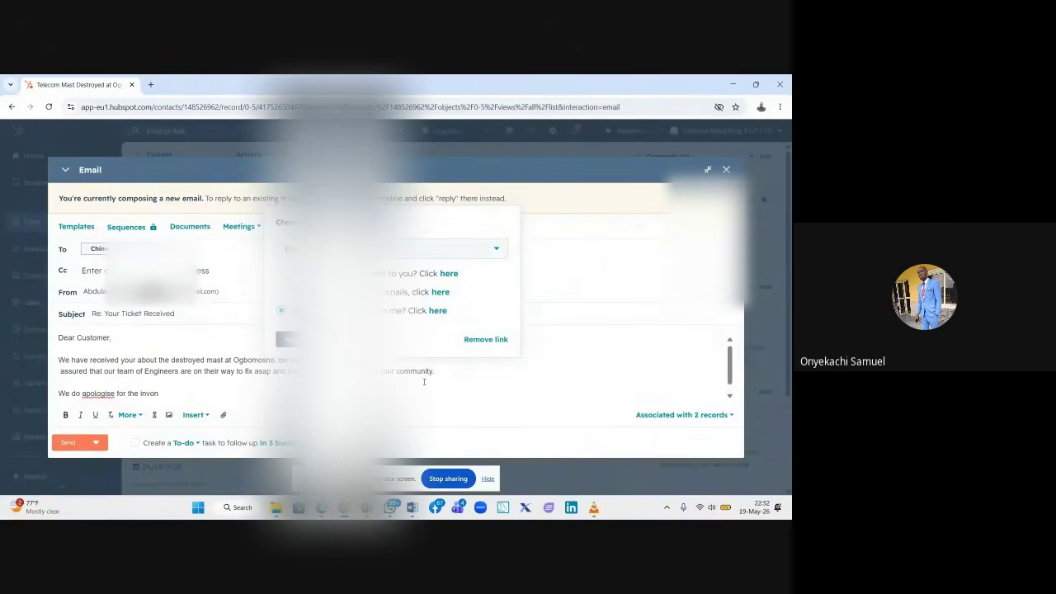
type("convenience.")
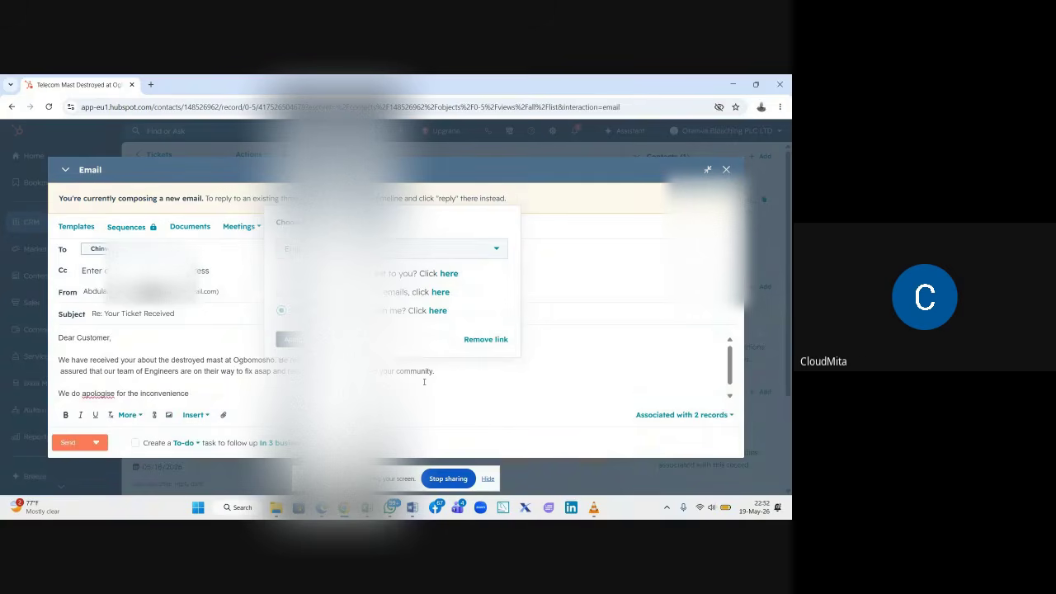
- Correct 'apologise' to 'apologize' and add the sign-off 'Best regards,'
right_click(96, 393)
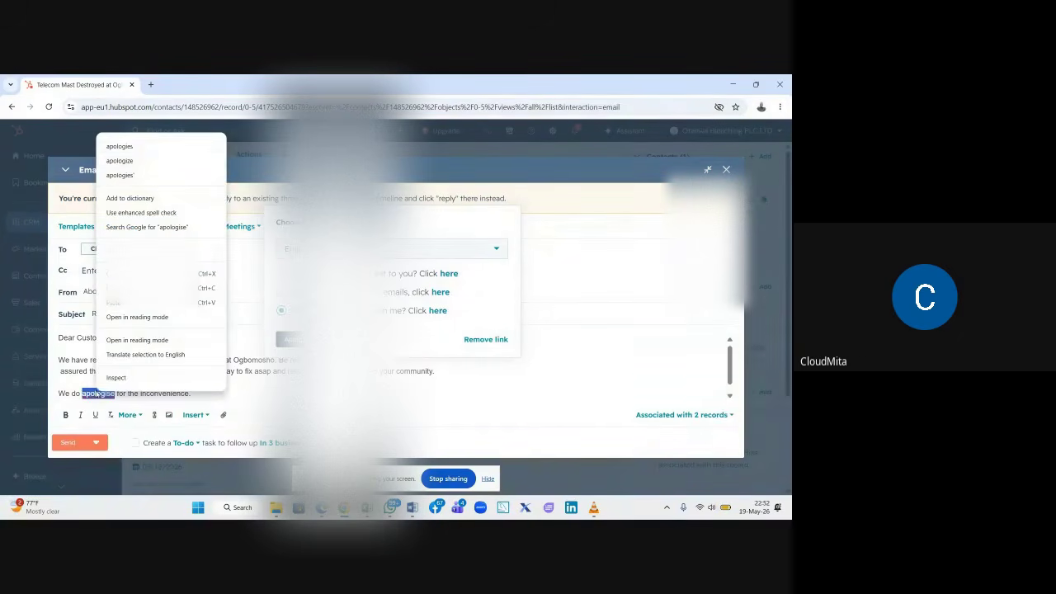
left_click(120, 160)
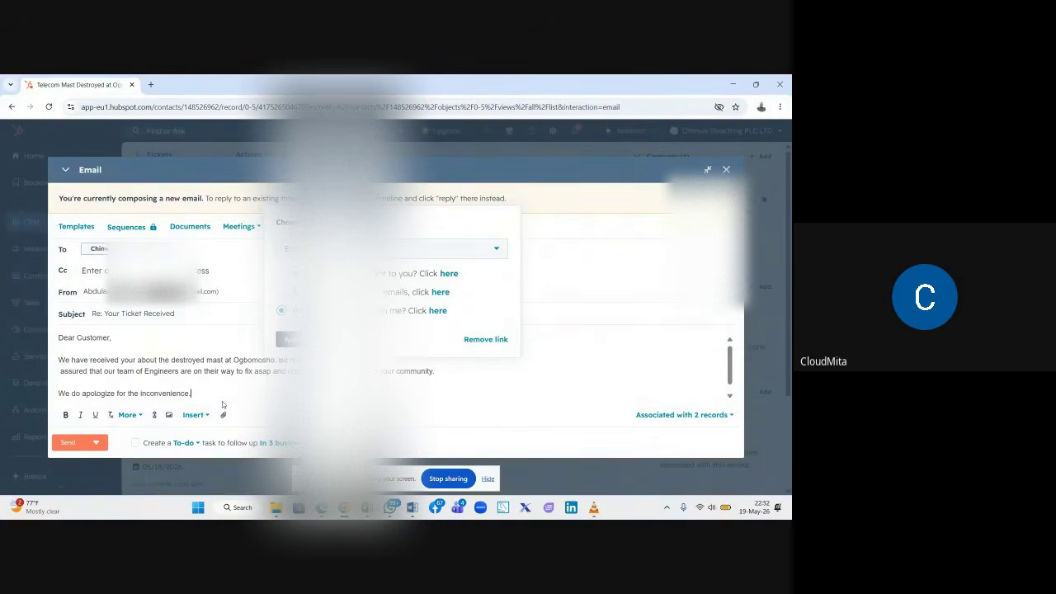
key("Return")
key("Return")
type("Best")
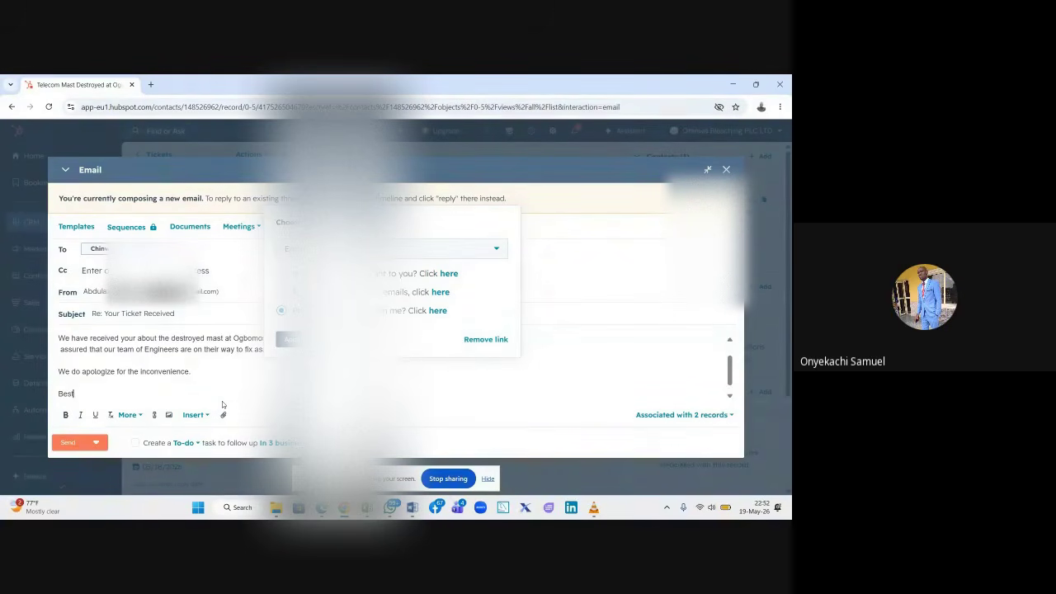
type(" regards,")
- Join the broken sentence onto one line and close the leftover link popup
scroll(193, 369, "up", 1)
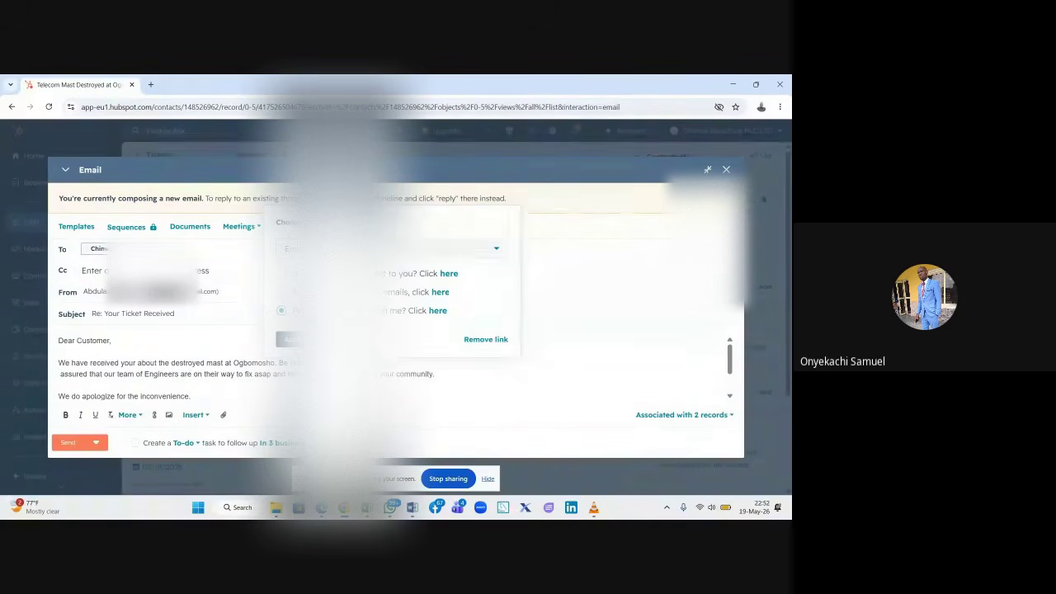
key("BackSpace")
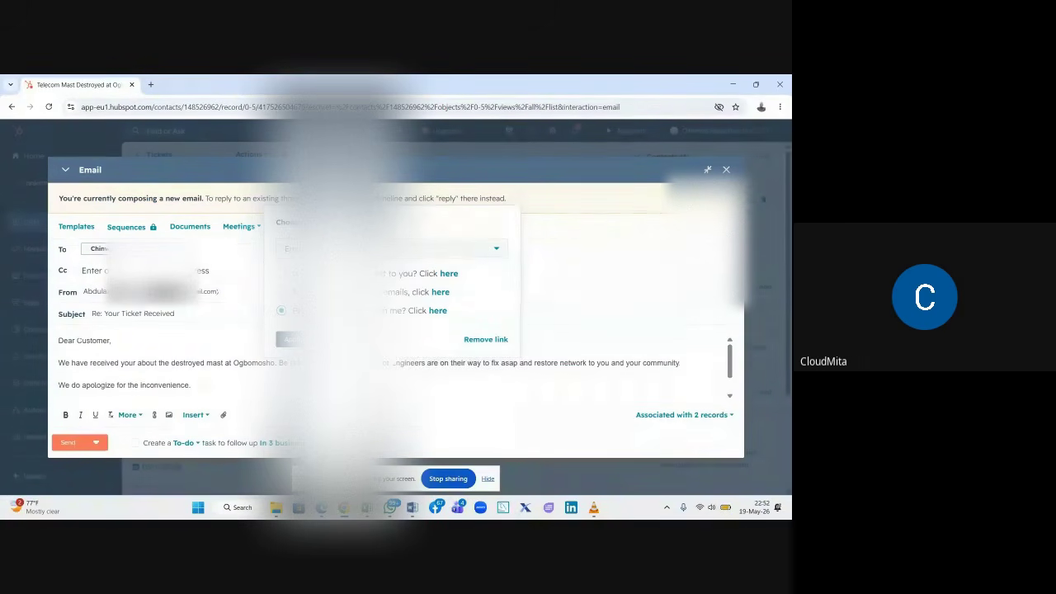
key("BackSpace")
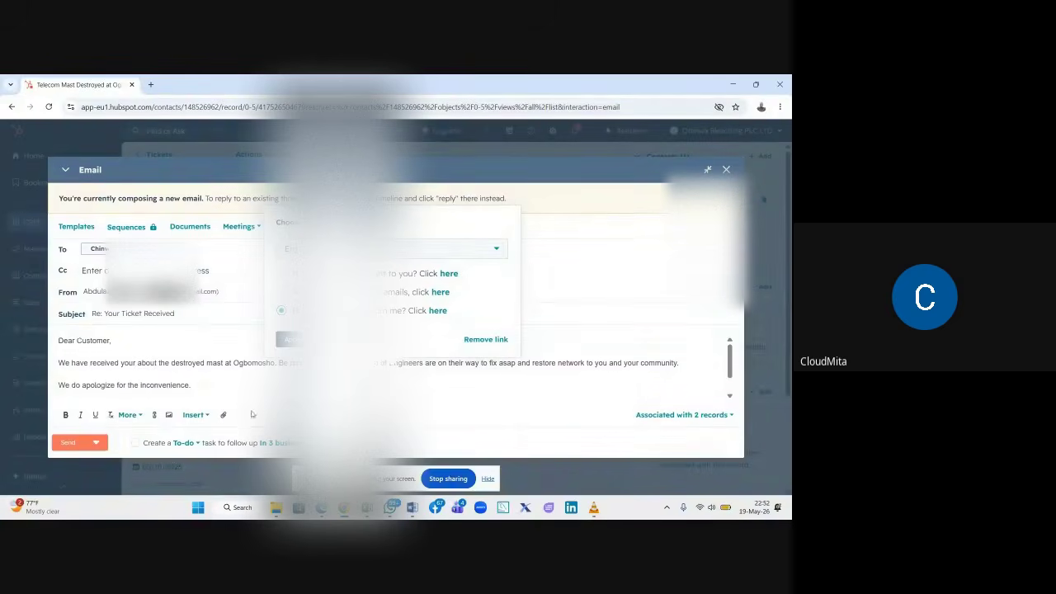
key("ctrl+a")
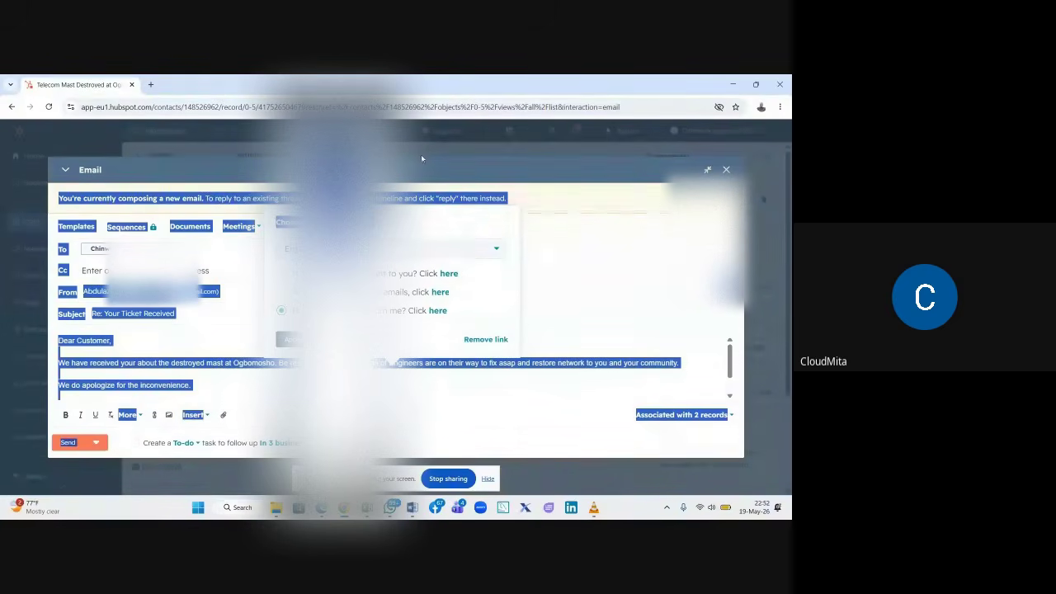
left_click(436, 227)
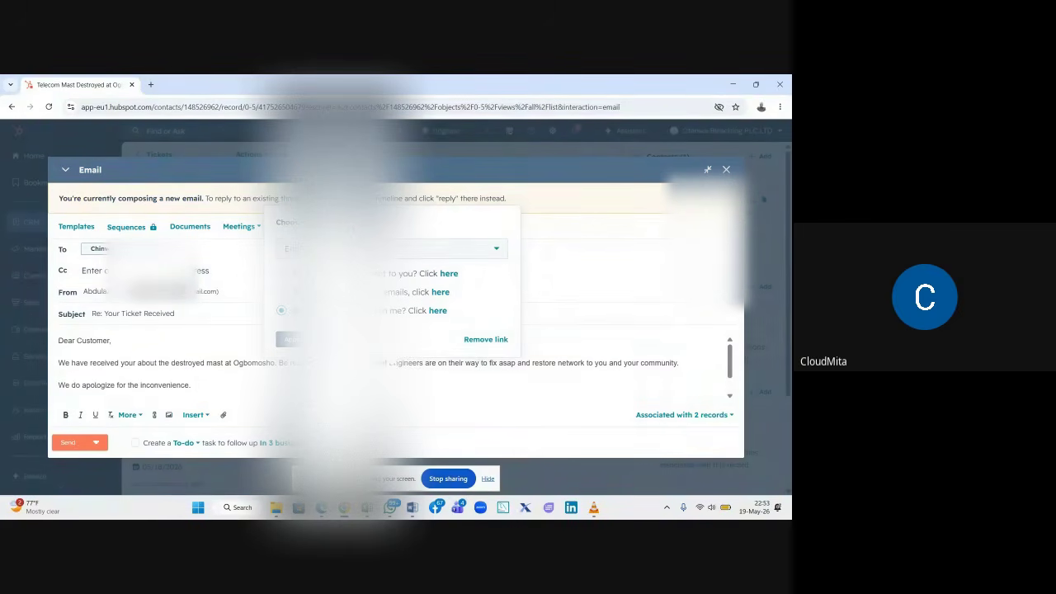
left_click(340, 339)
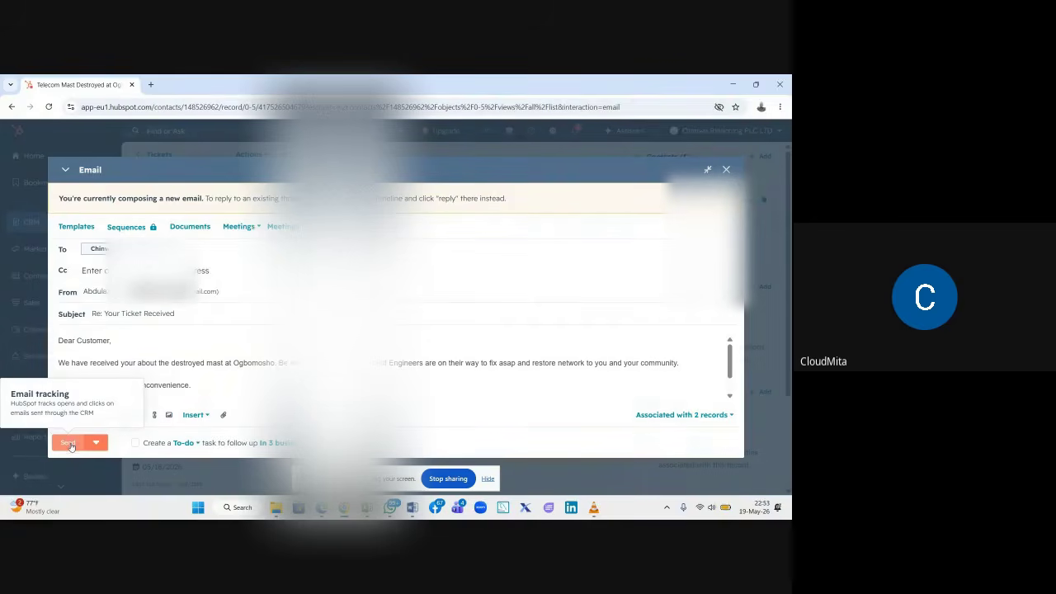
- Send the reply and close the red ticket-status error banner
left_click(69, 444)
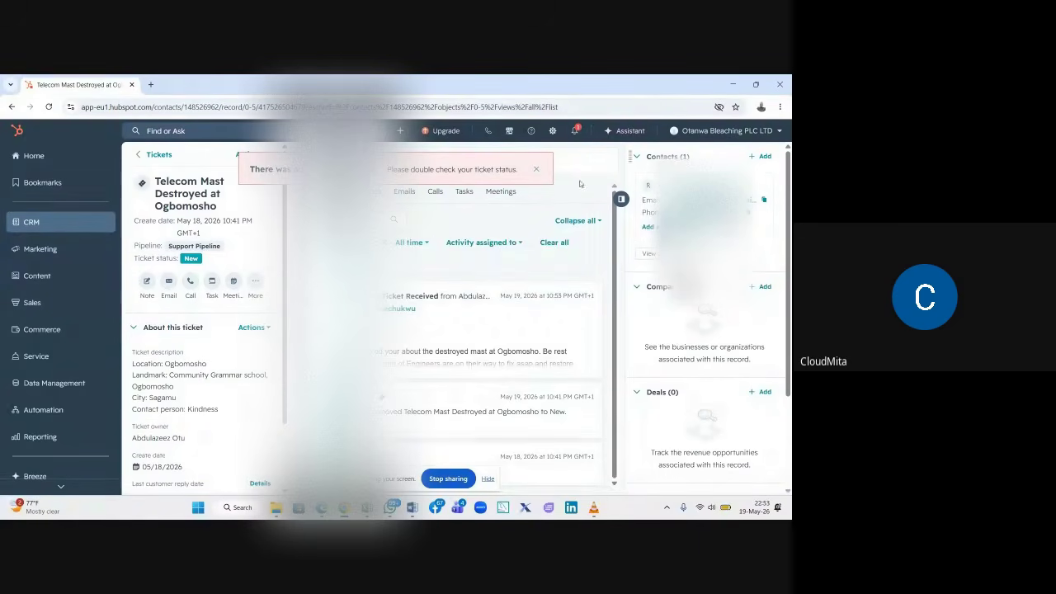
left_click(535, 169)
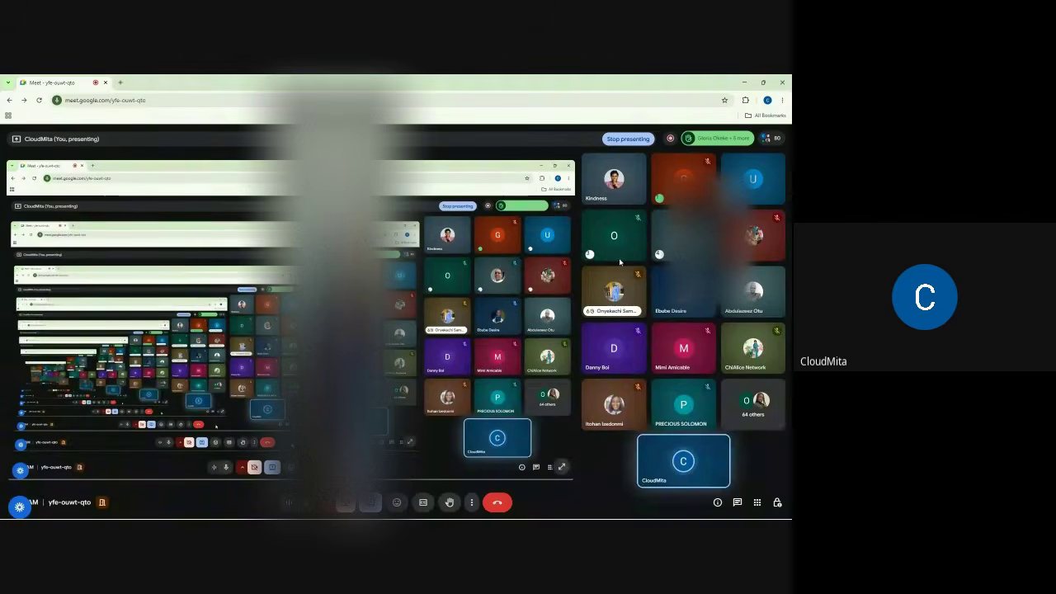
- Show the desktop and refresh it seven times from its right-click menu
key("super+d")
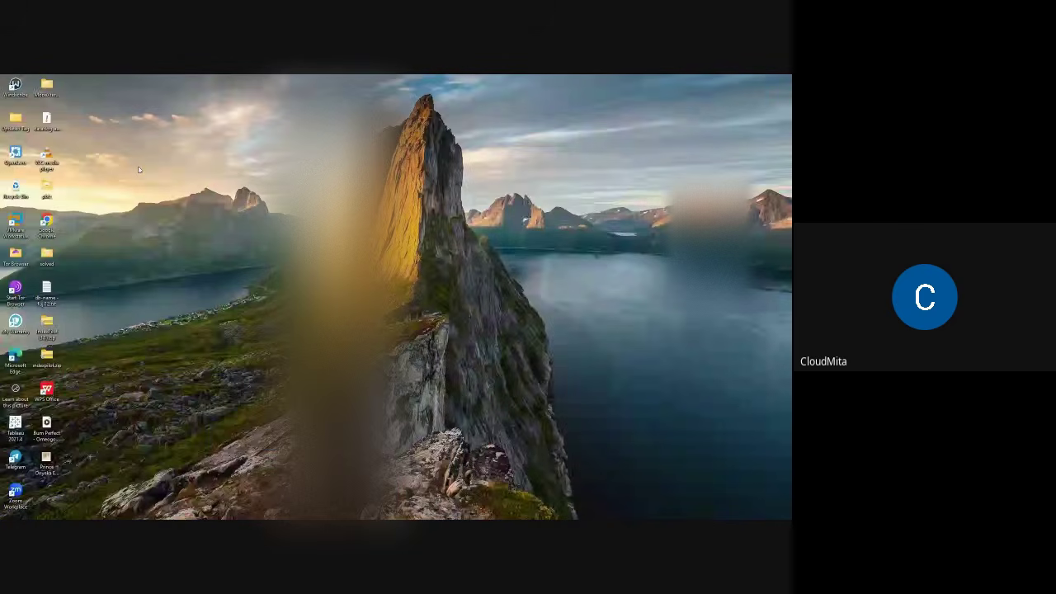
right_click(147, 171)
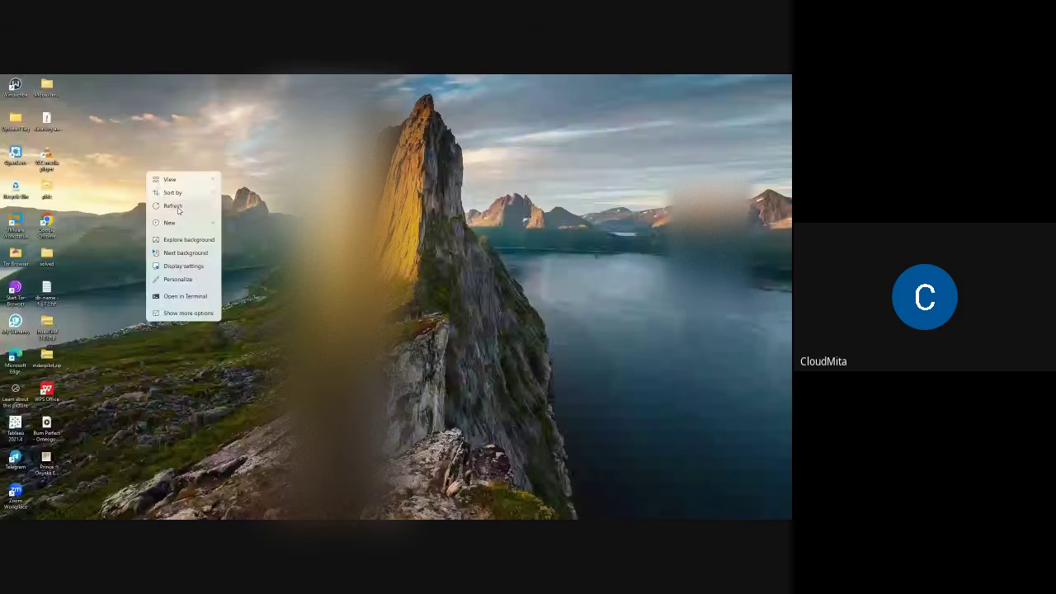
left_click(173, 207)
right_click(175, 185)
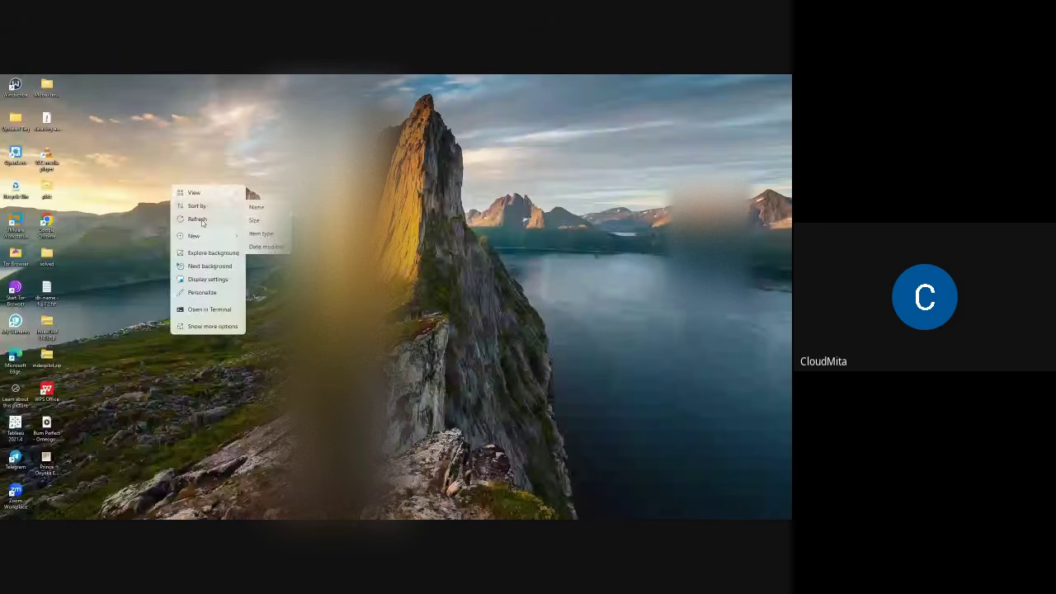
left_click(191, 180)
right_click(194, 183)
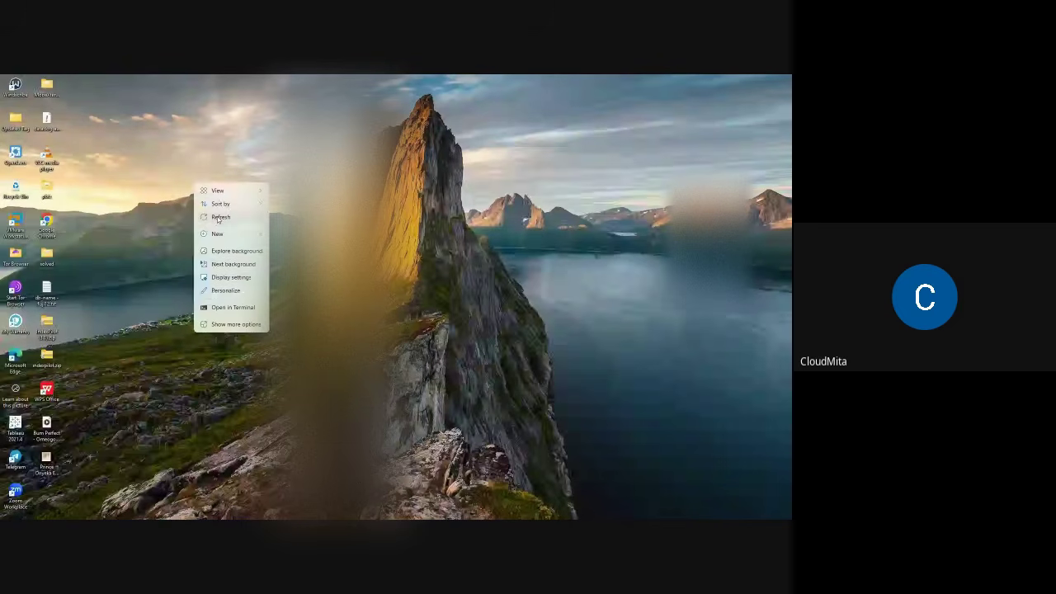
left_click(219, 218)
right_click(188, 173)
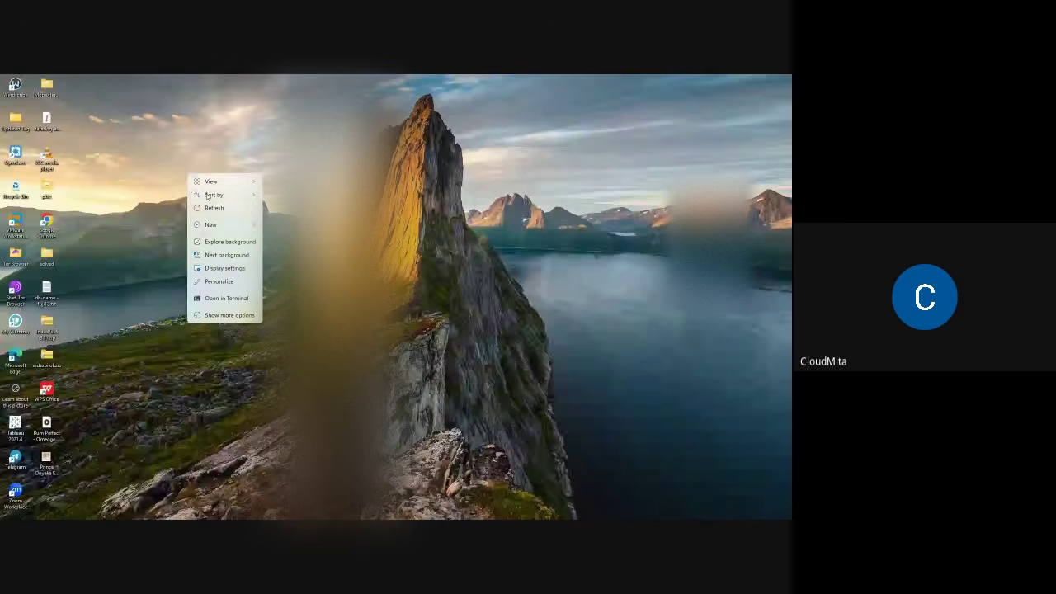
left_click(217, 213)
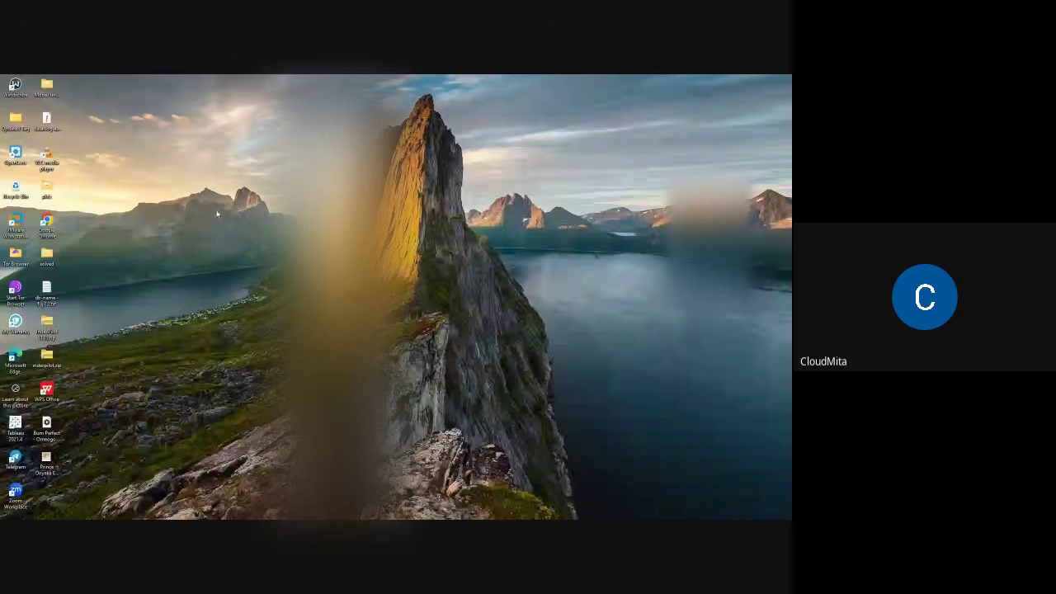
right_click(195, 174)
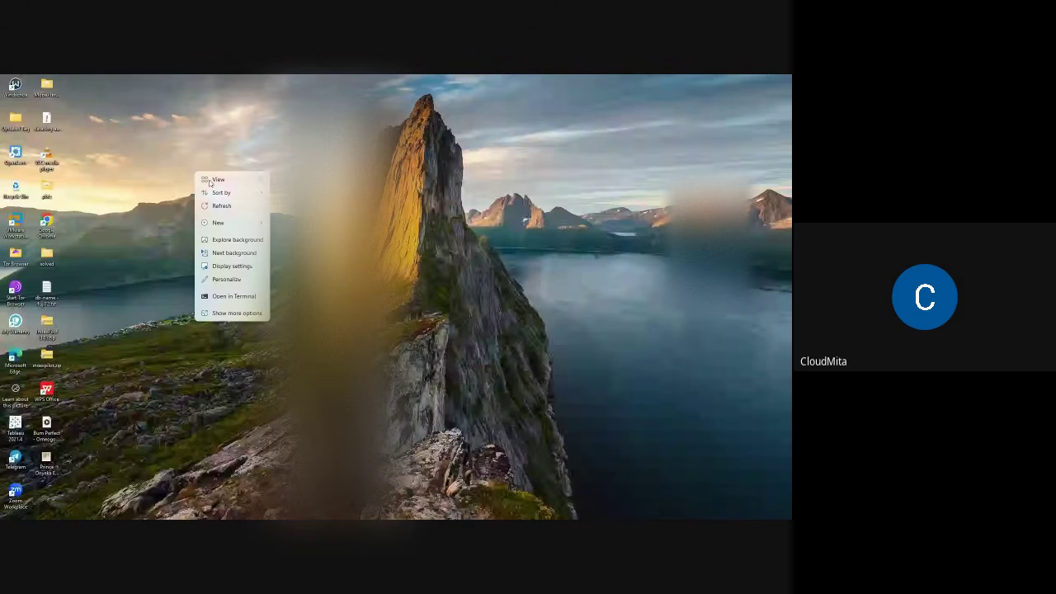
left_click(233, 209)
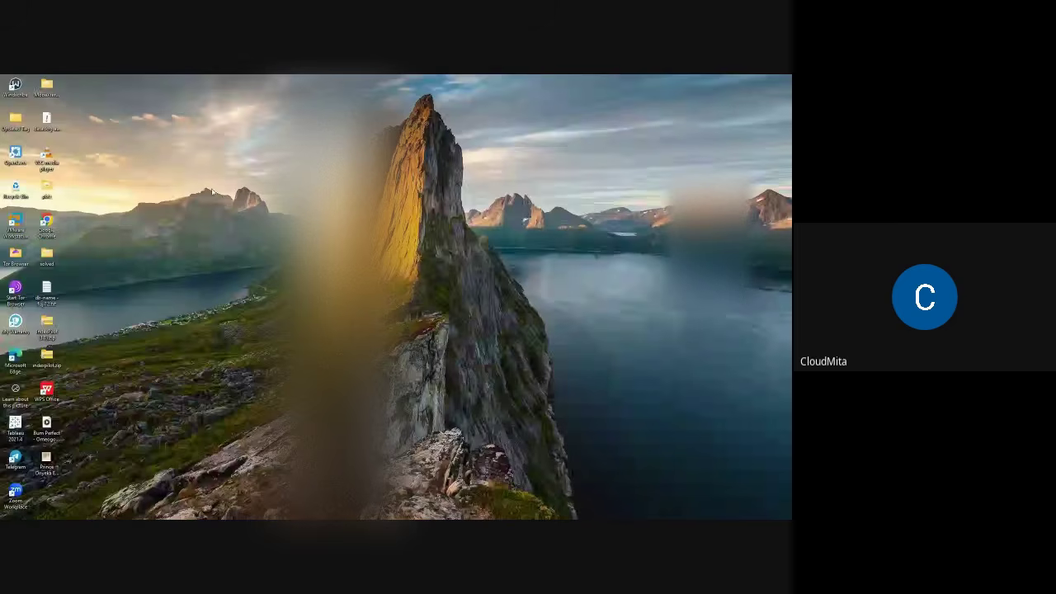
right_click(225, 211)
left_click(220, 213)
right_click(226, 215)
left_click(238, 234)
- Bring the Meet window forward, then switch to the HubSpot Tickets page from the taskbar
mouse_move(454, 513)
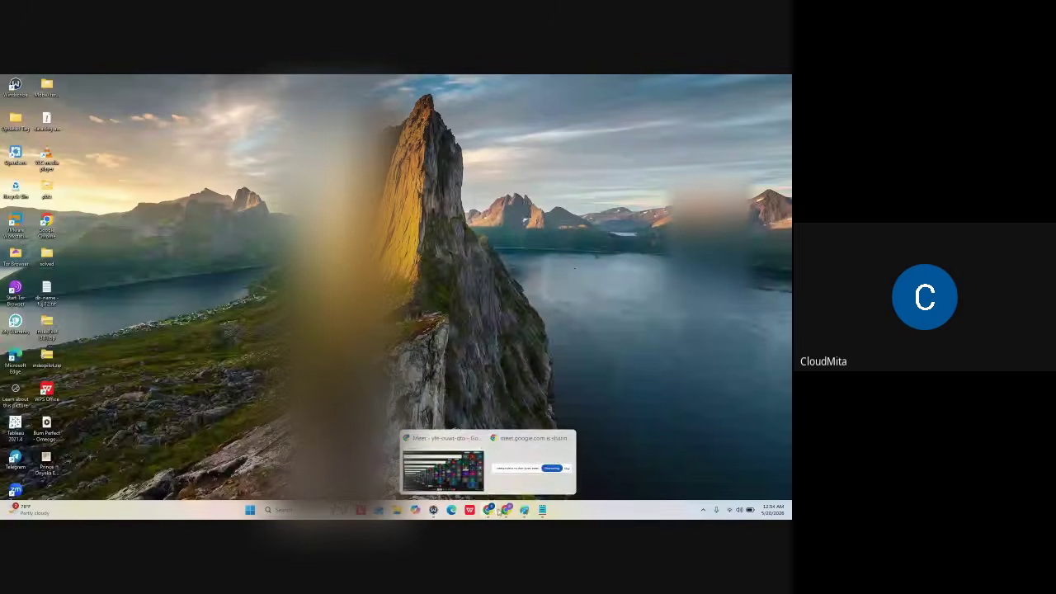
mouse_move(487, 509)
left_click(476, 493)
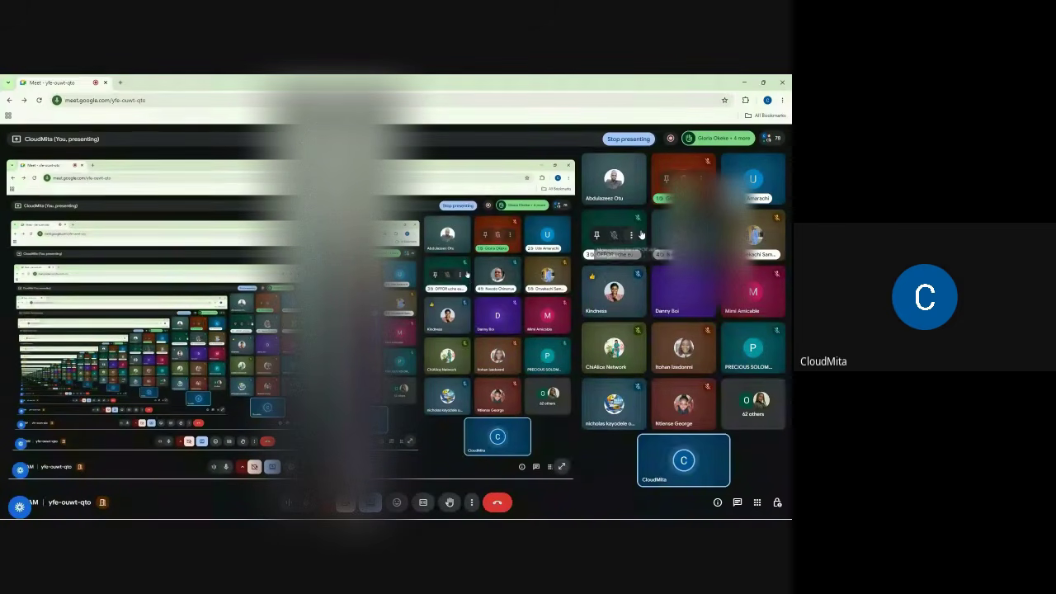
mouse_move(641, 235)
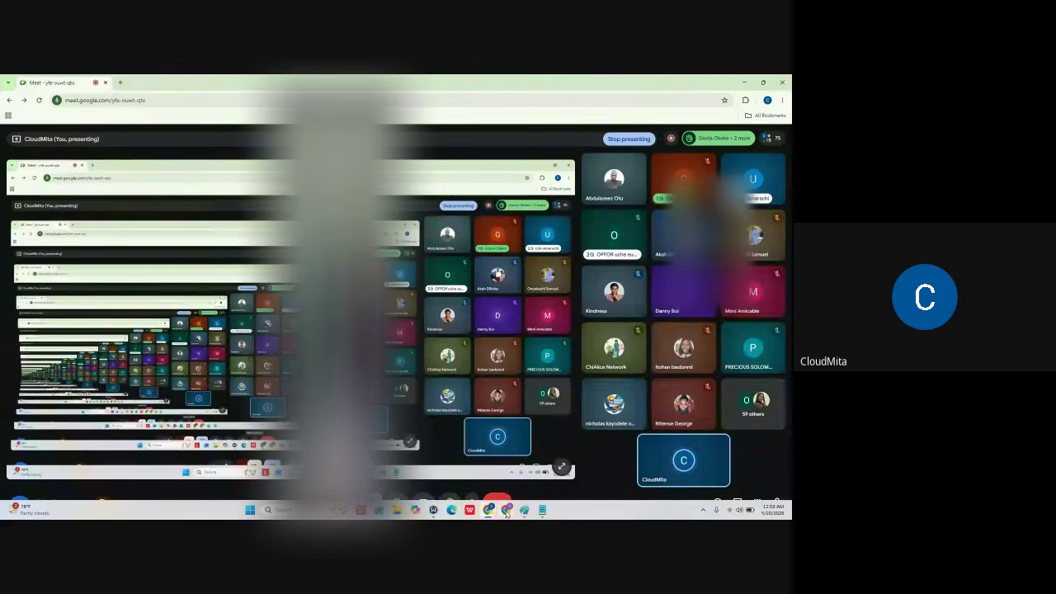
left_click(506, 511)
- Minimize the HubSpot Tickets browser window to bring the Meet call back
mouse_move(53, 195)
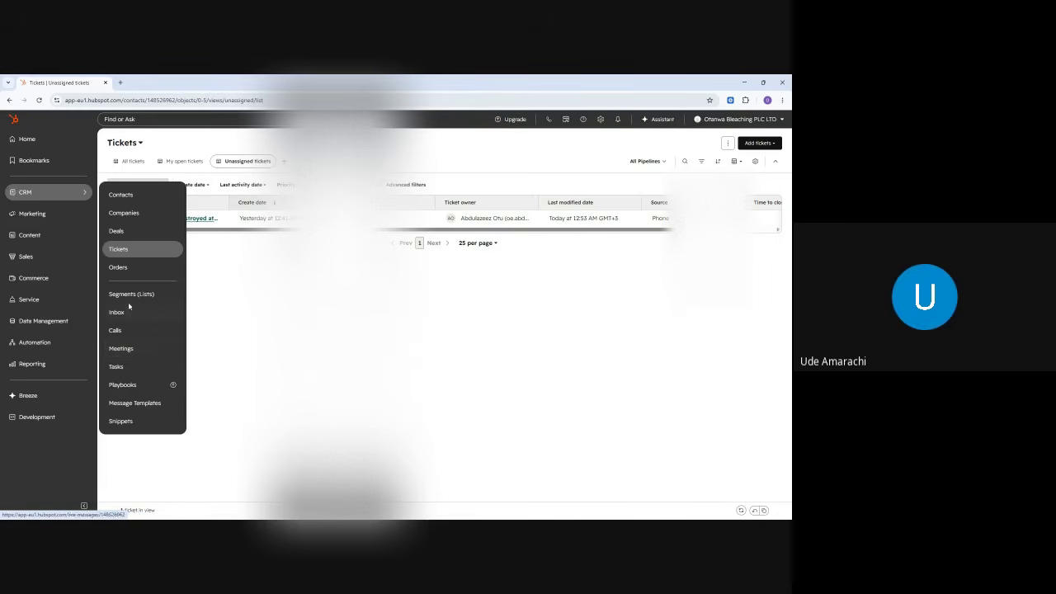
left_click(744, 83)
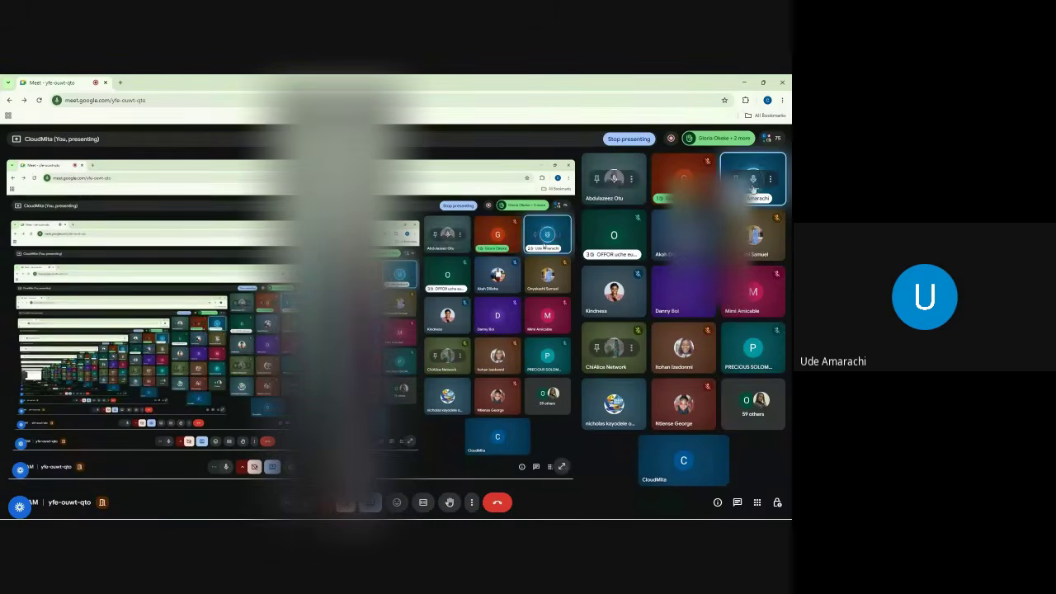
- Mute one participant's tile for everyone, confirming with Mute
left_click(753, 179)
left_click(455, 338)
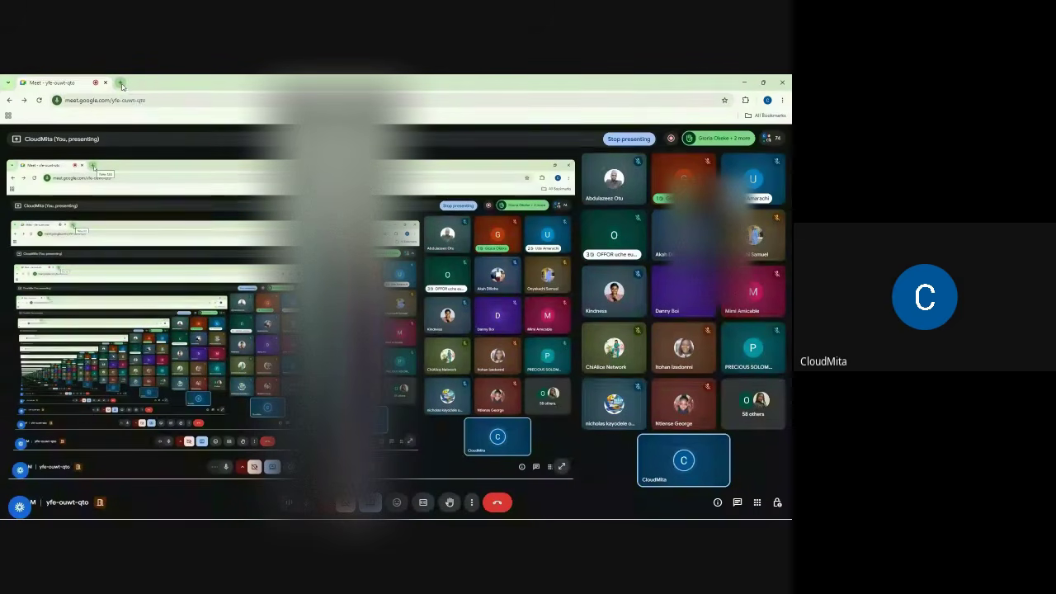
- In a new tab, search 'oraimo' and go to the oraimo Nigeria Official Online Store
left_click(121, 84)
left_click(120, 103)
type("or")
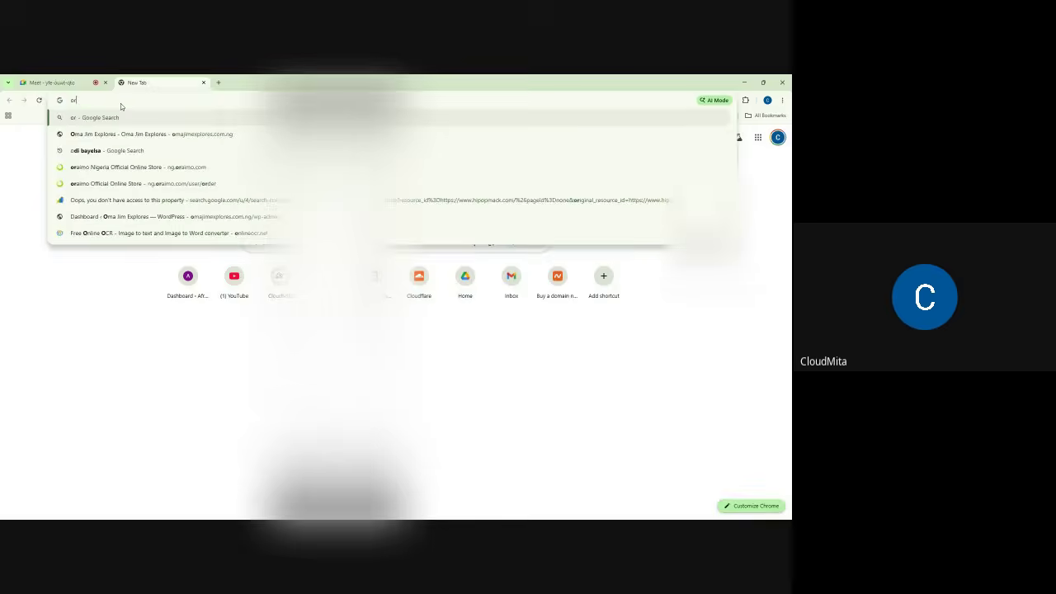
type("aimo")
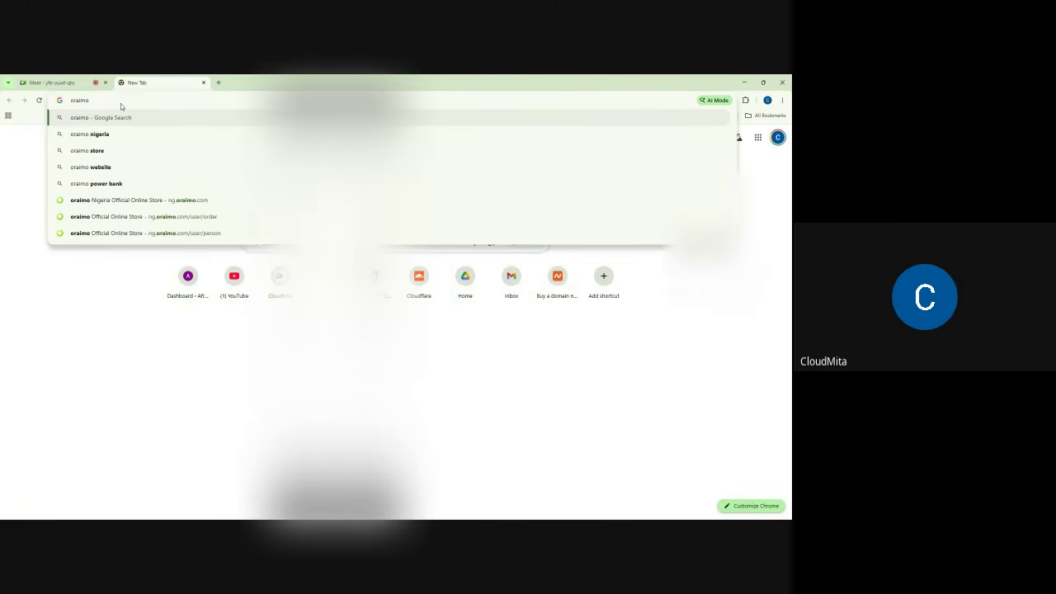
left_click(188, 205)
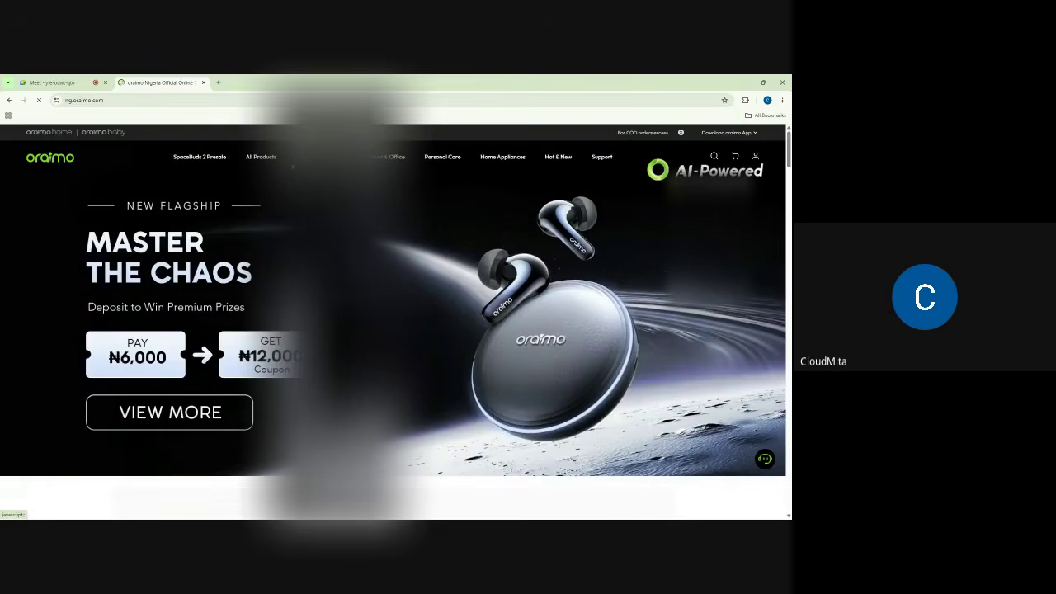
- Open the Necklace Pro page from Audio > Wireless Neckband Headphones, then return to Meet
mouse_move(310, 157)
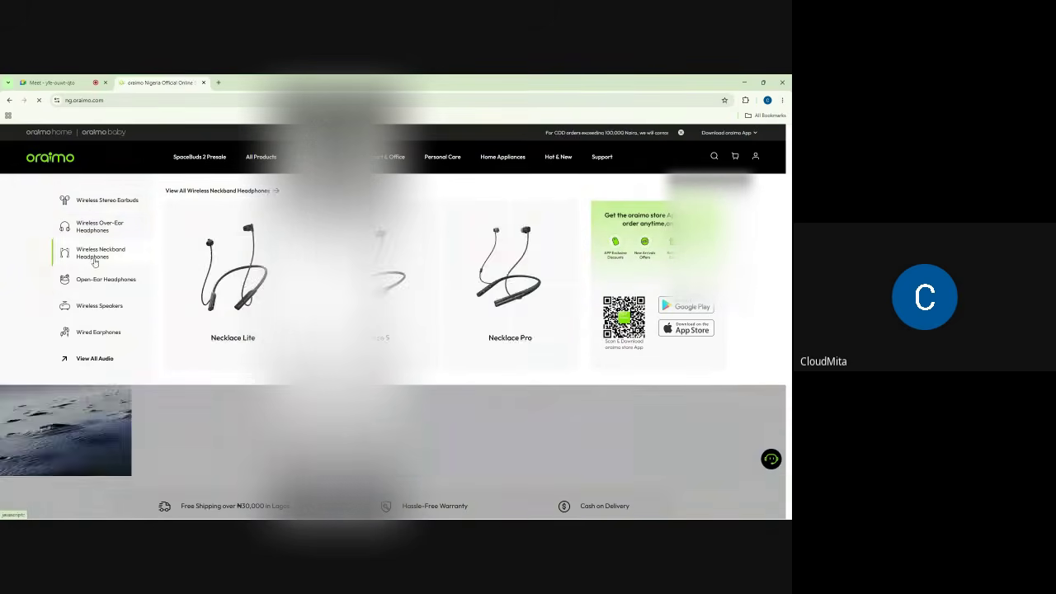
mouse_move(106, 282)
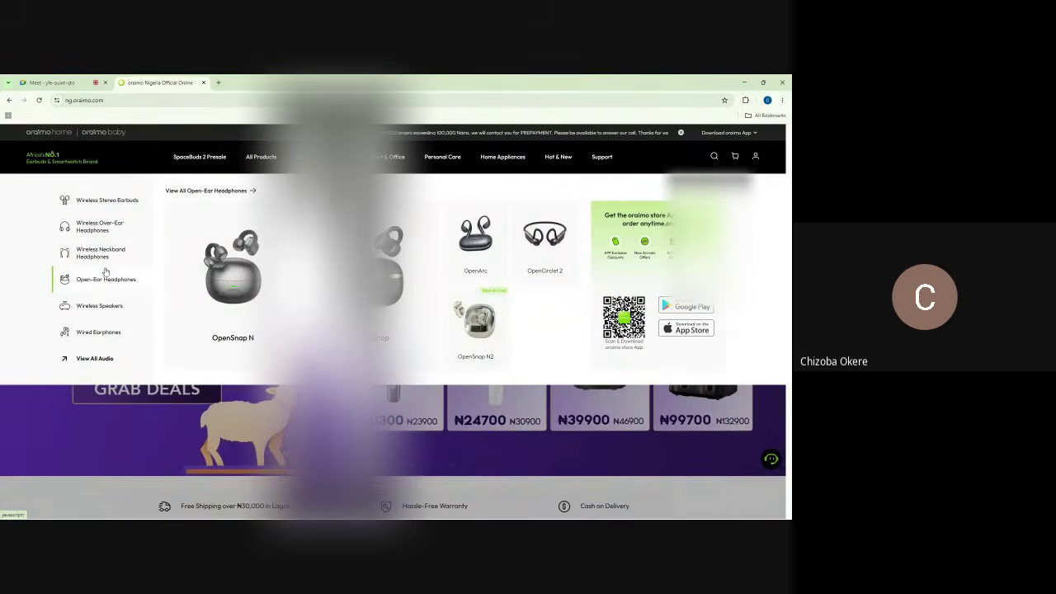
mouse_move(103, 253)
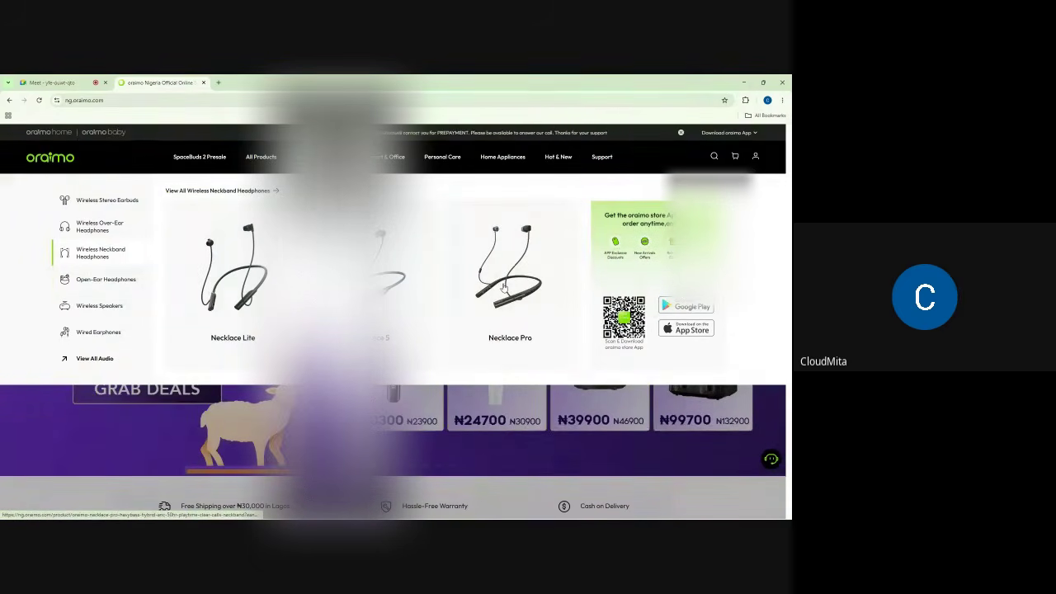
left_click(508, 266)
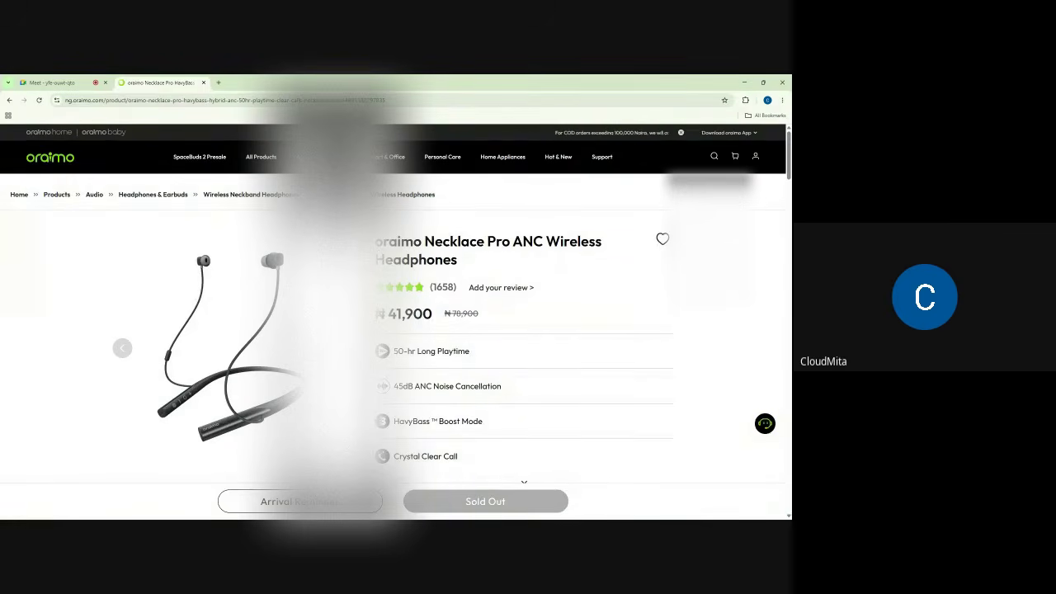
left_click(69, 82)
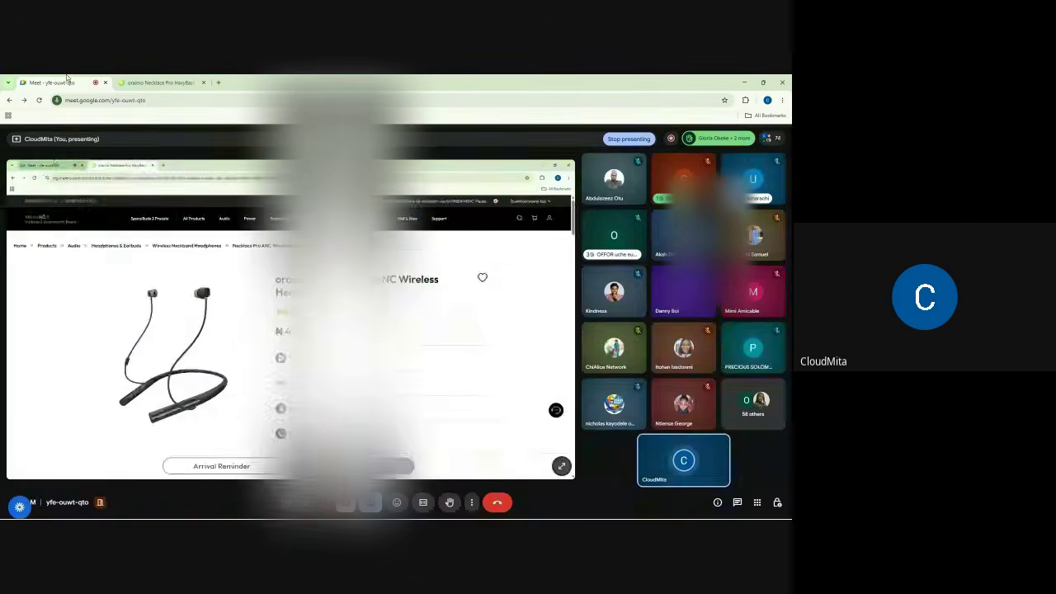
- Mute three more participants for everyone, confirming Mute for each one
left_click(752, 177)
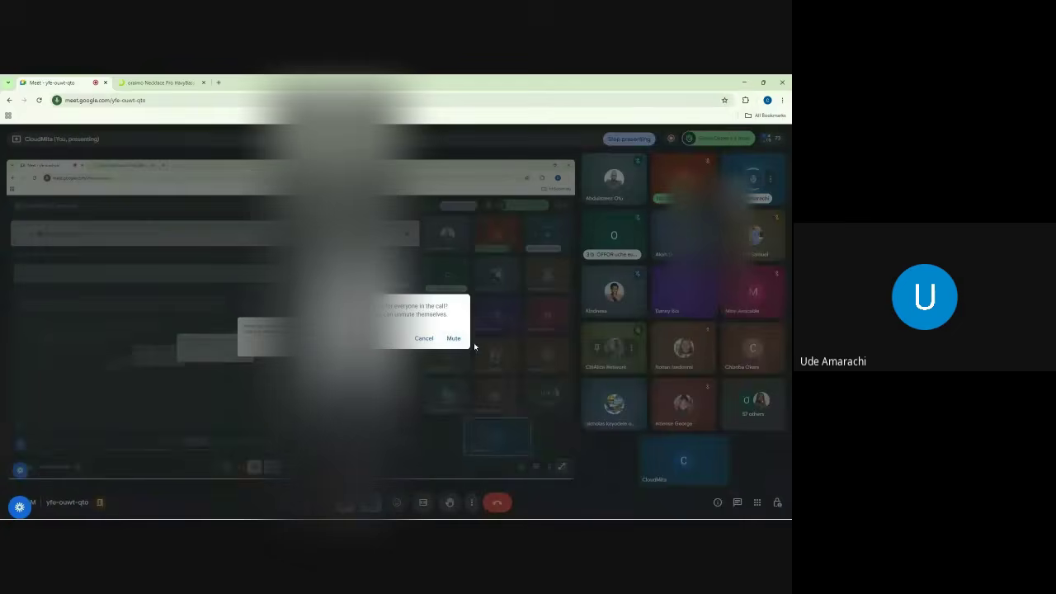
left_click(454, 339)
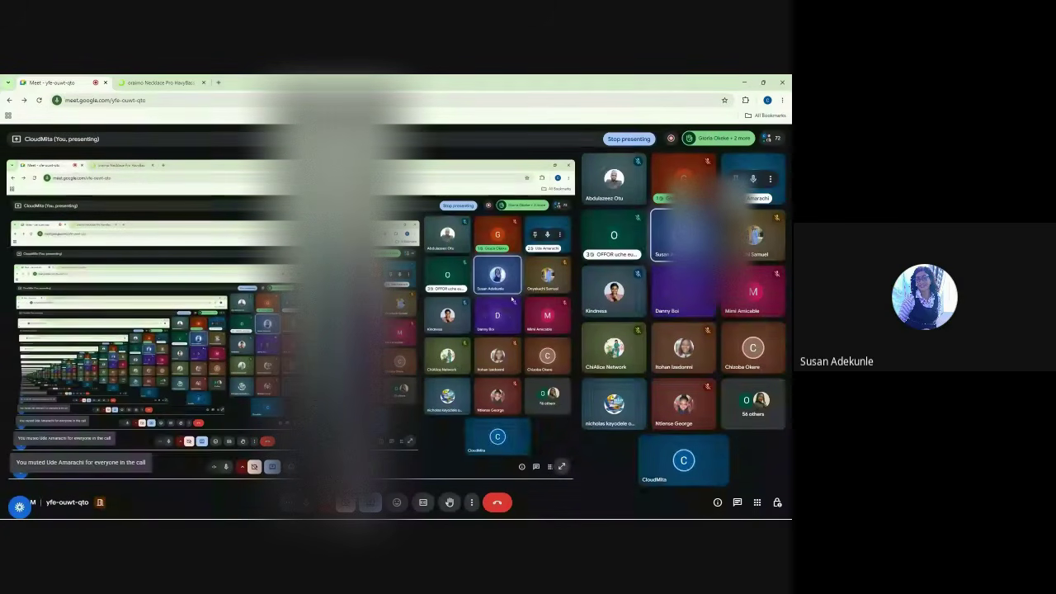
left_click(753, 345)
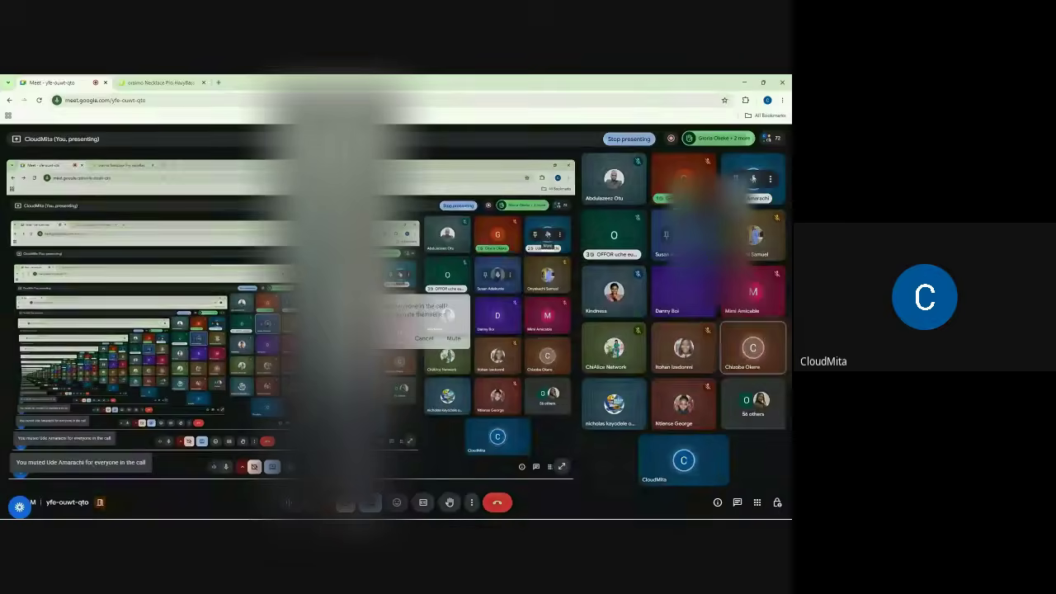
left_click(453, 338)
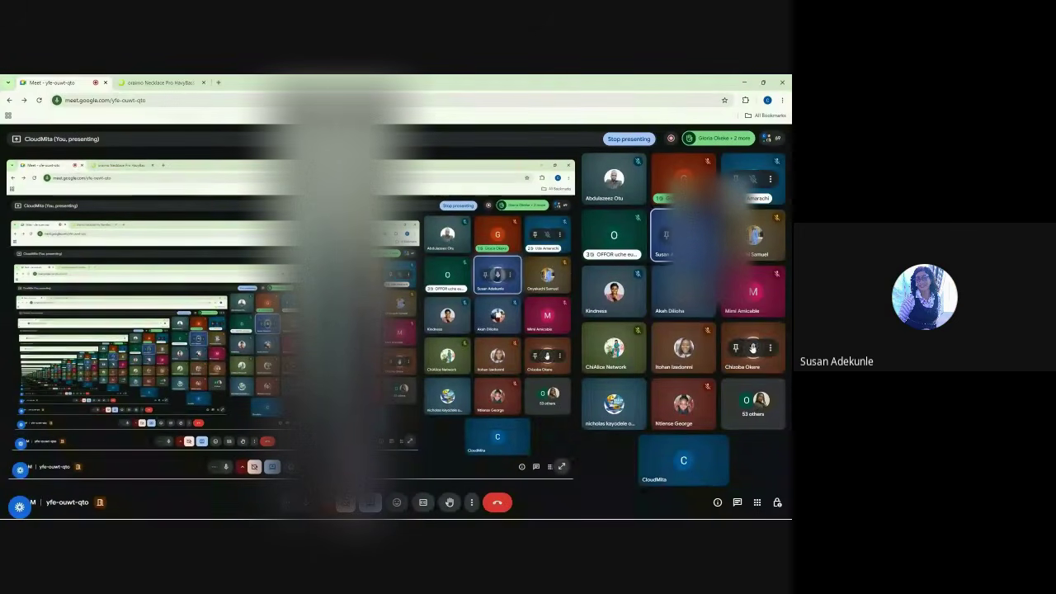
left_click(753, 347)
left_click(456, 340)
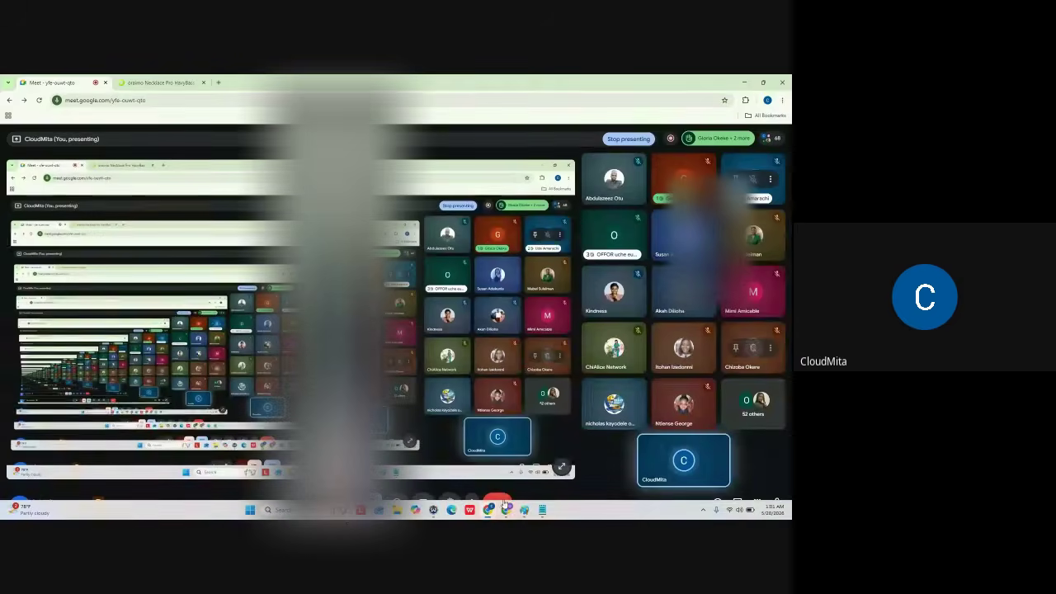
- Bring the HubSpot tickets window forward, then collapse and re-expand its side navigation
left_click(506, 513)
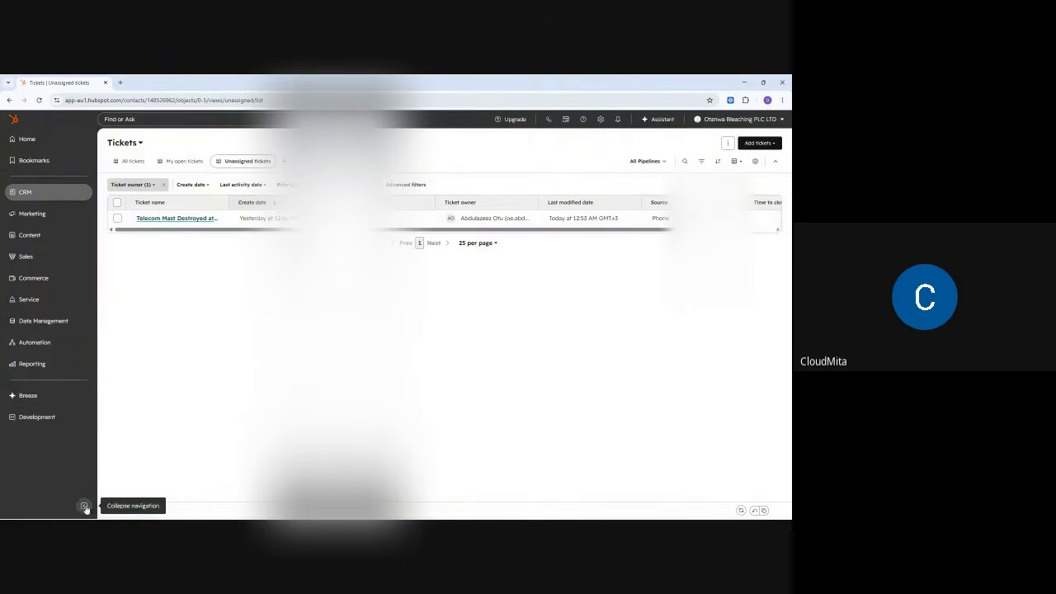
left_click(85, 505)
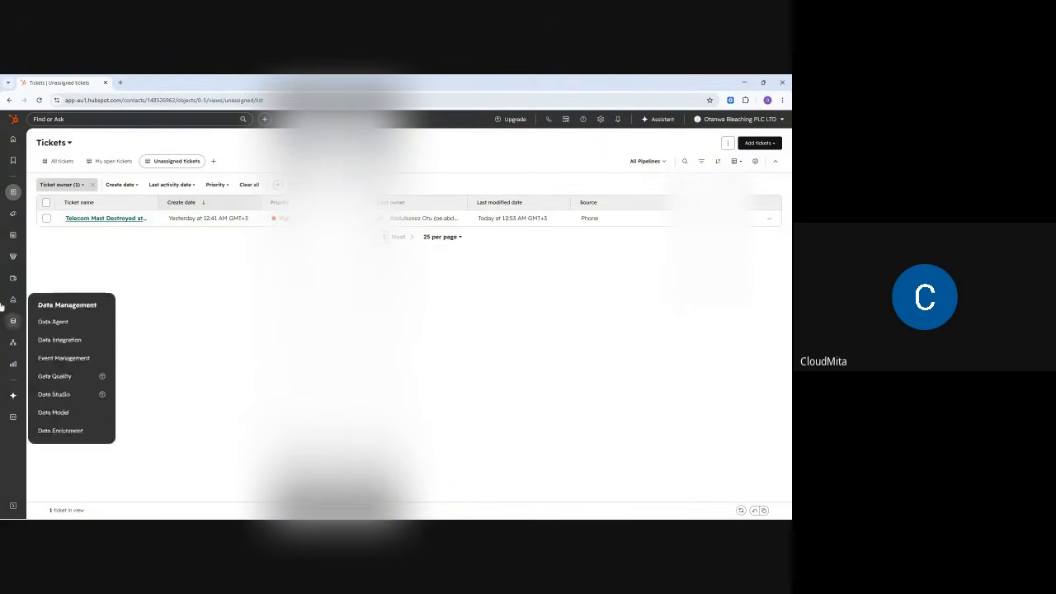
left_click(14, 507)
mouse_move(183, 223)
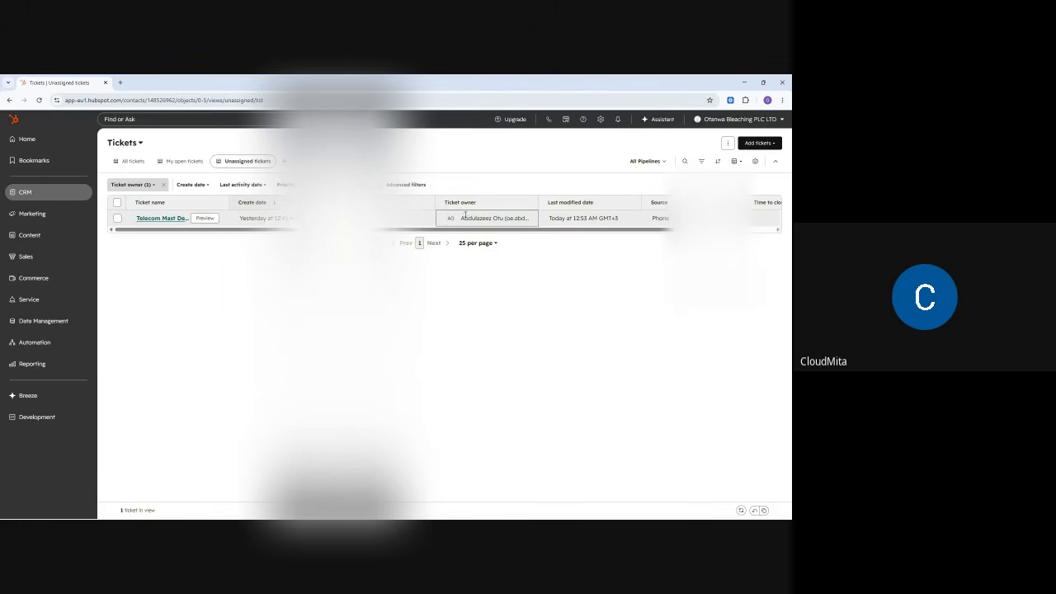
mouse_move(57, 198)
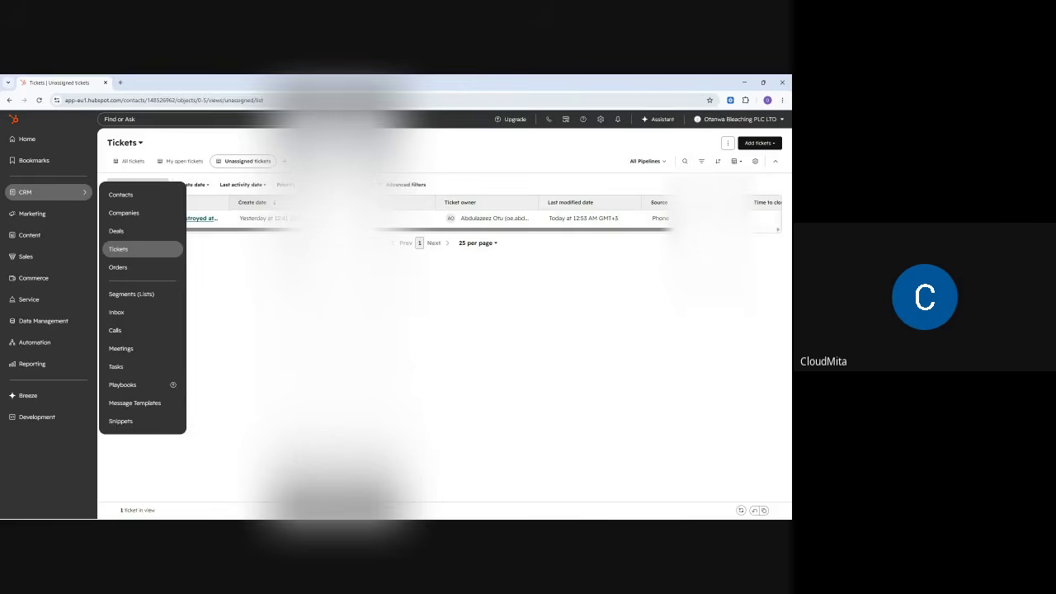
- Minimize the HubSpot browser window to reveal the Meet participant grid
left_click(741, 82)
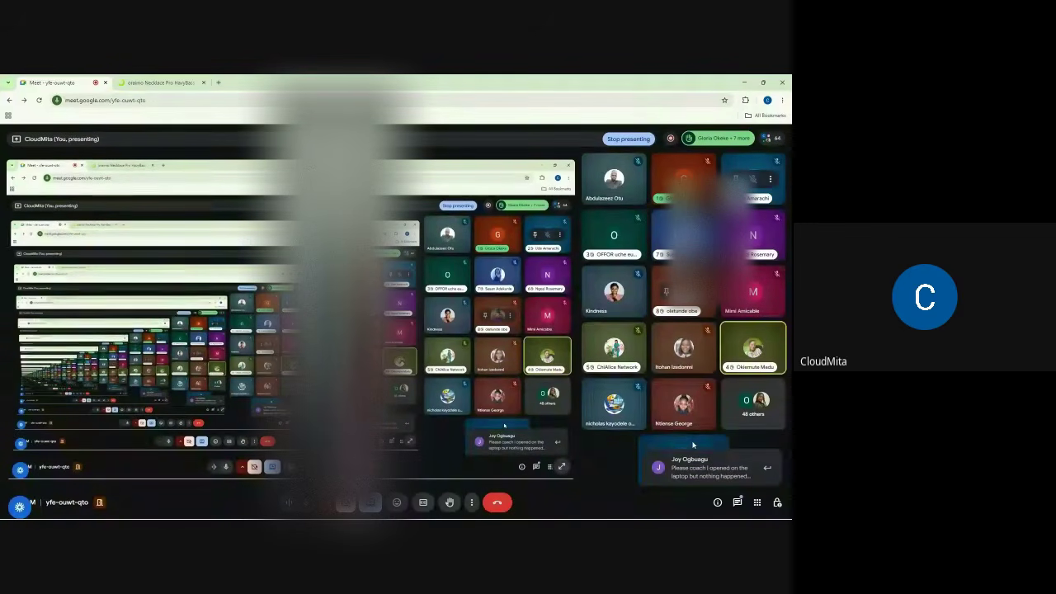
- Switch to the HubSpot window showing the 'Telecom Mast Destroyed' unassigned ticket
mouse_move(516, 515)
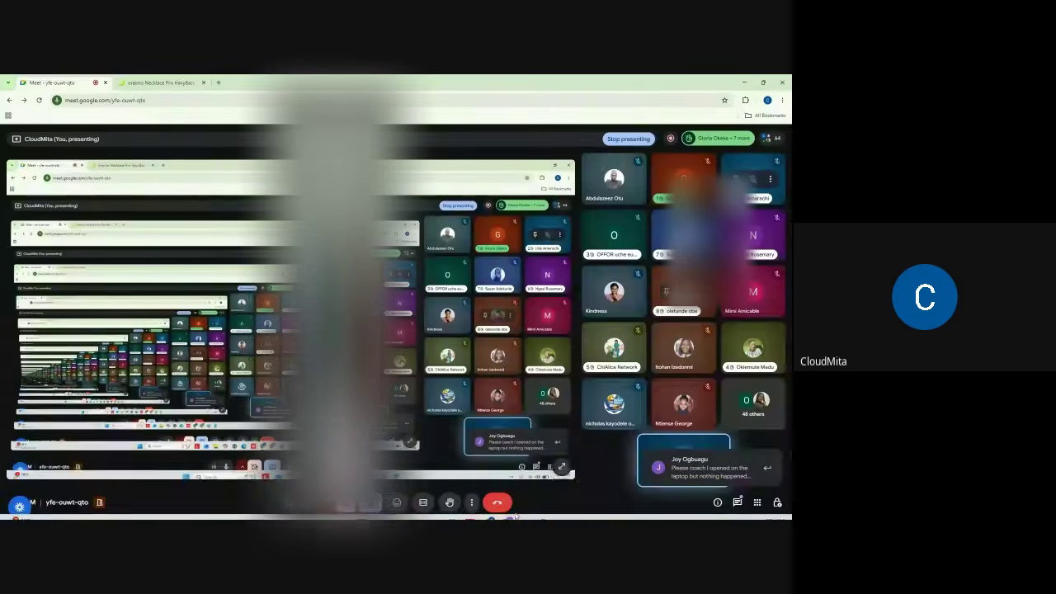
left_click(507, 509)
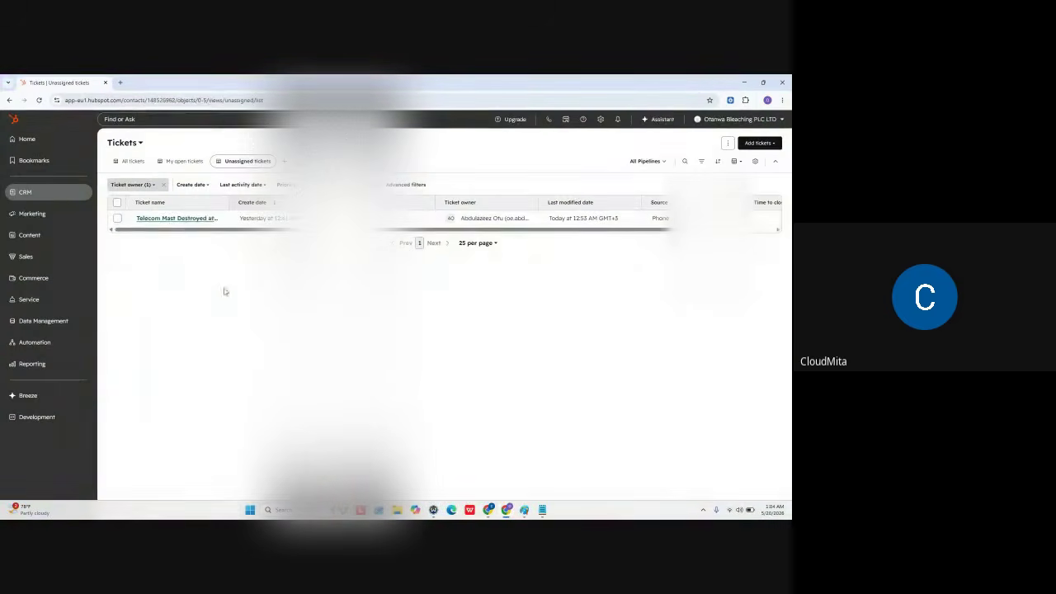
mouse_move(26, 220)
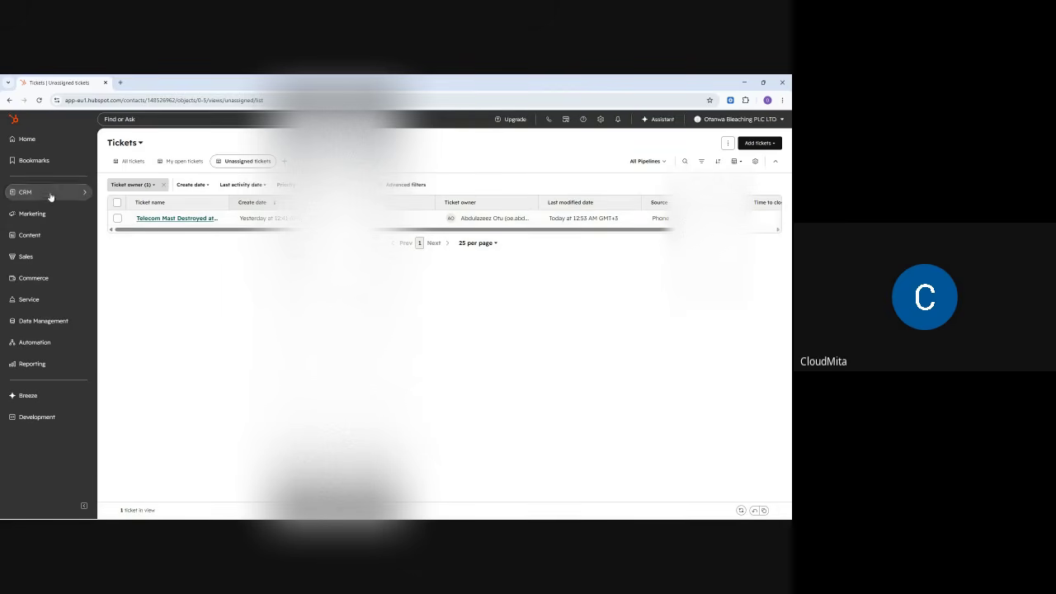
mouse_move(73, 197)
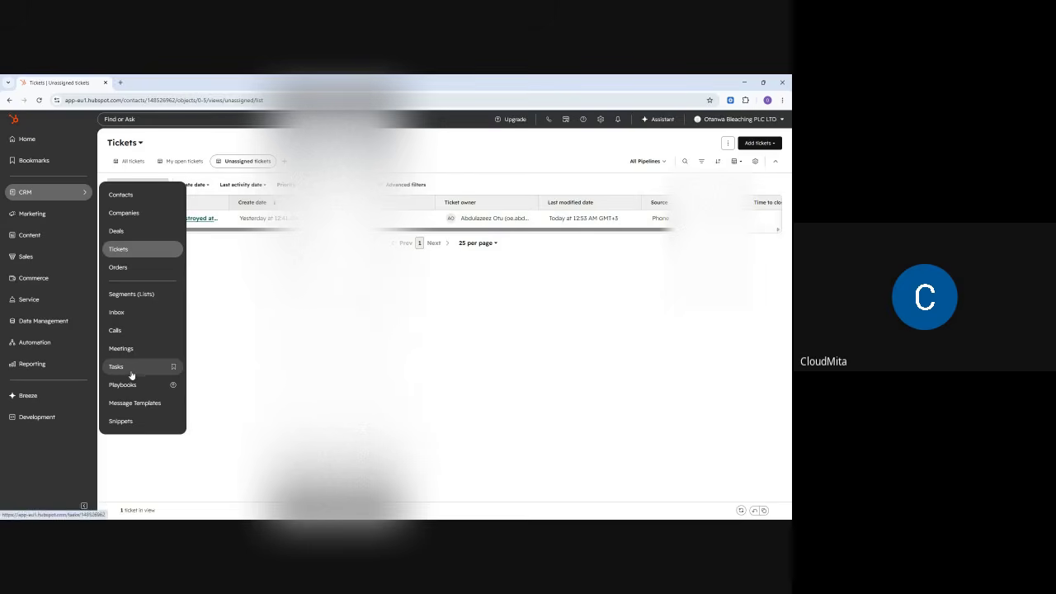
mouse_move(542, 515)
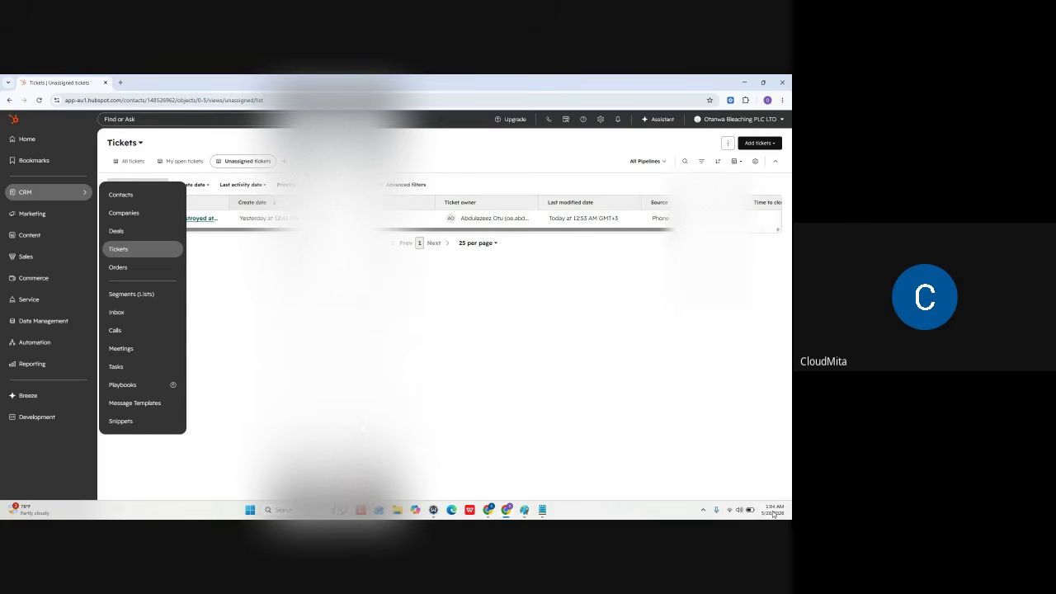
mouse_move(774, 507)
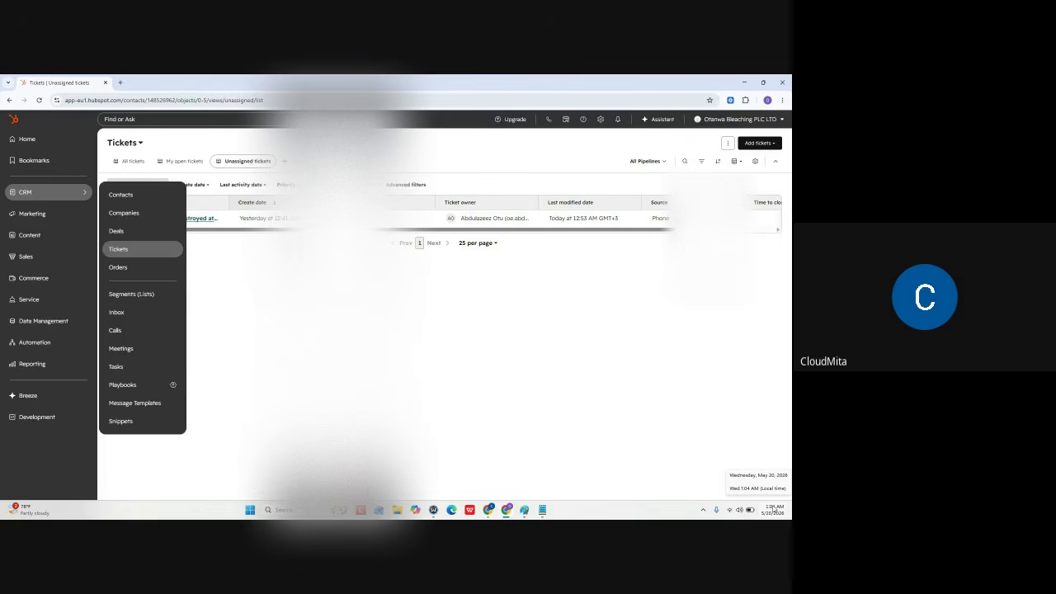
- Minimize the HubSpot browser window to show the Meet call grid
left_click(747, 82)
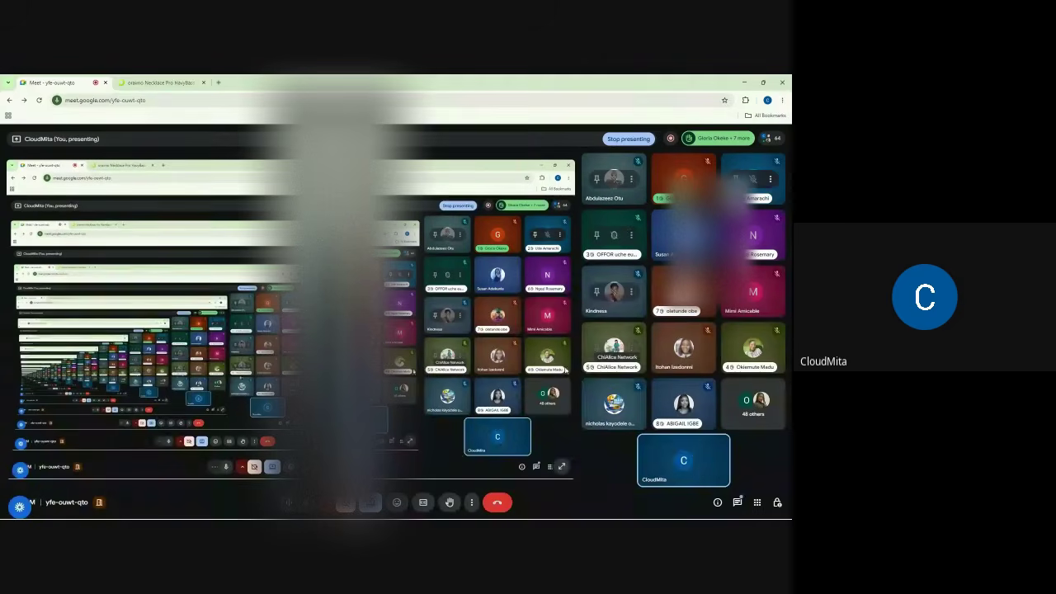
left_click(737, 500)
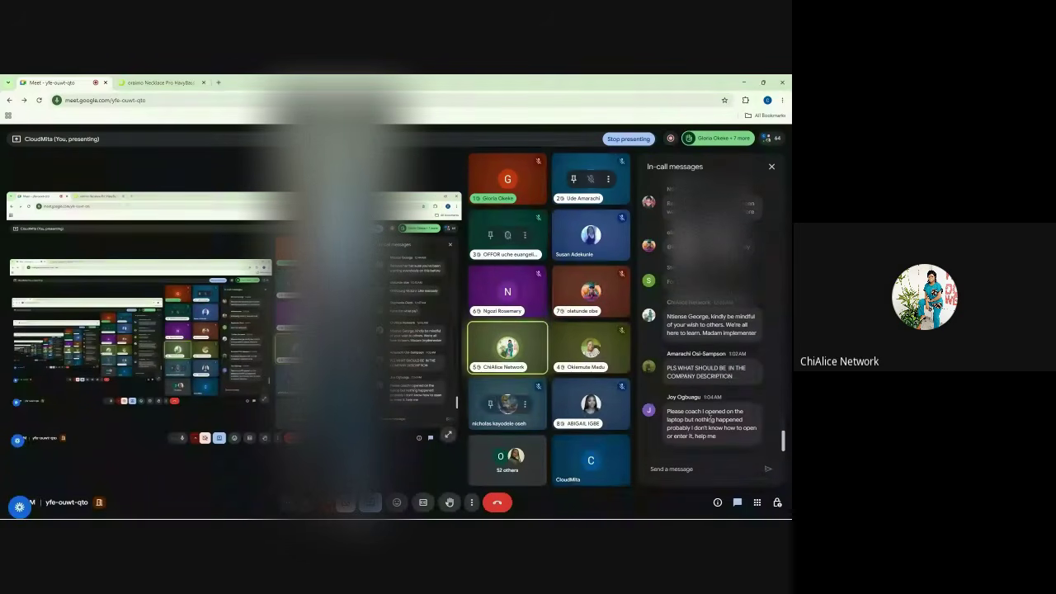
scroll(713, 322, "up", 10)
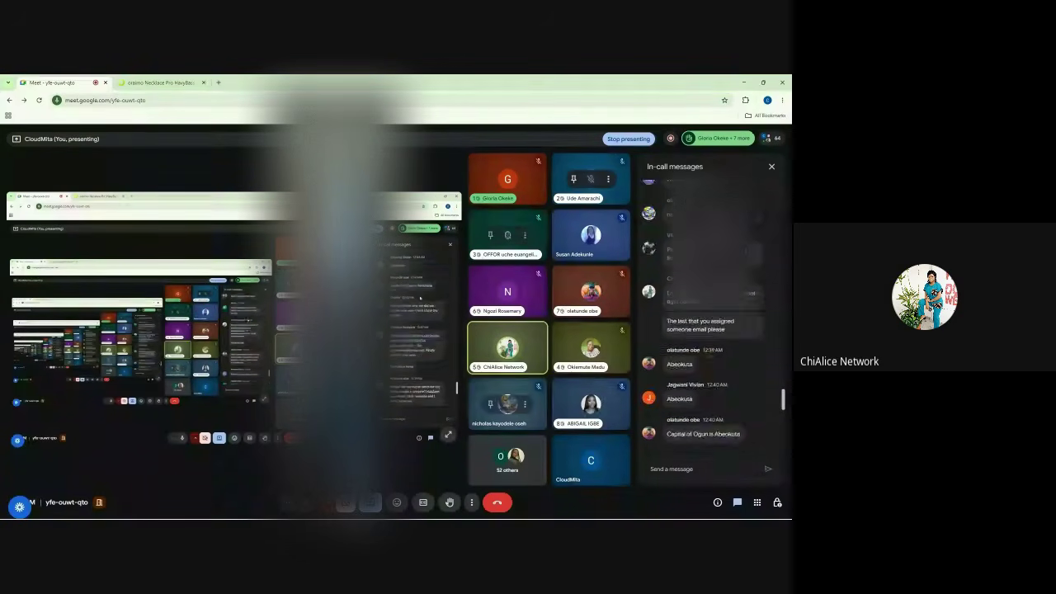
scroll(713, 322, "up", 10)
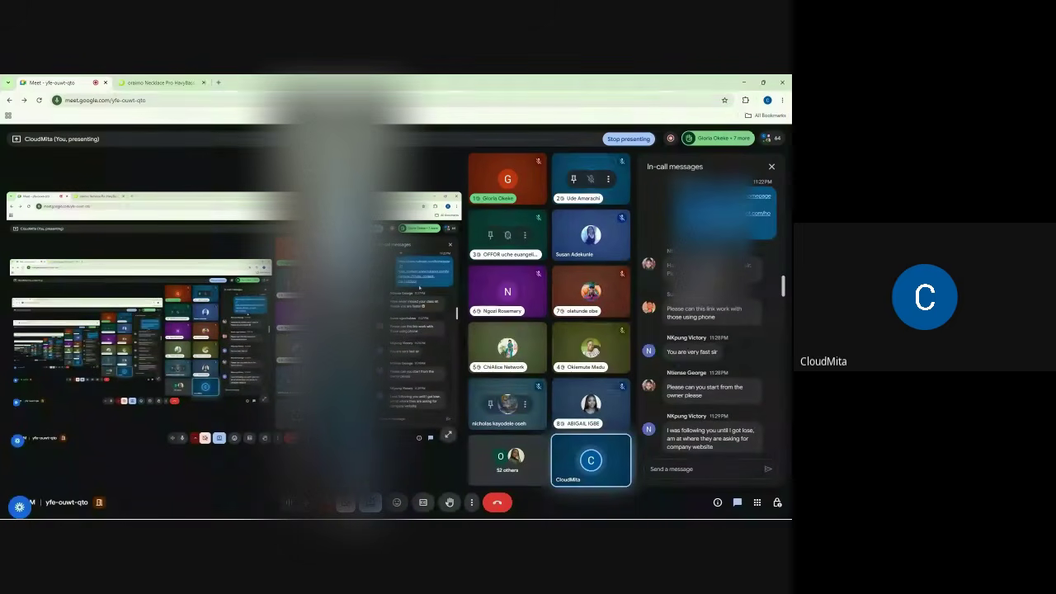
left_click(771, 167)
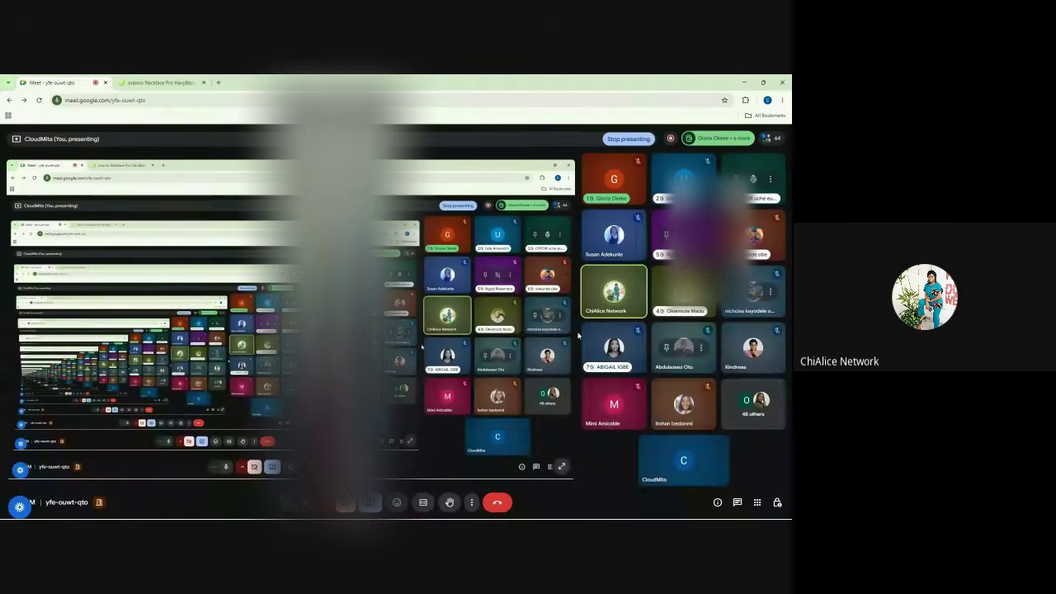
- Mute another participant's microphone for everyone in the call
mouse_move(621, 295)
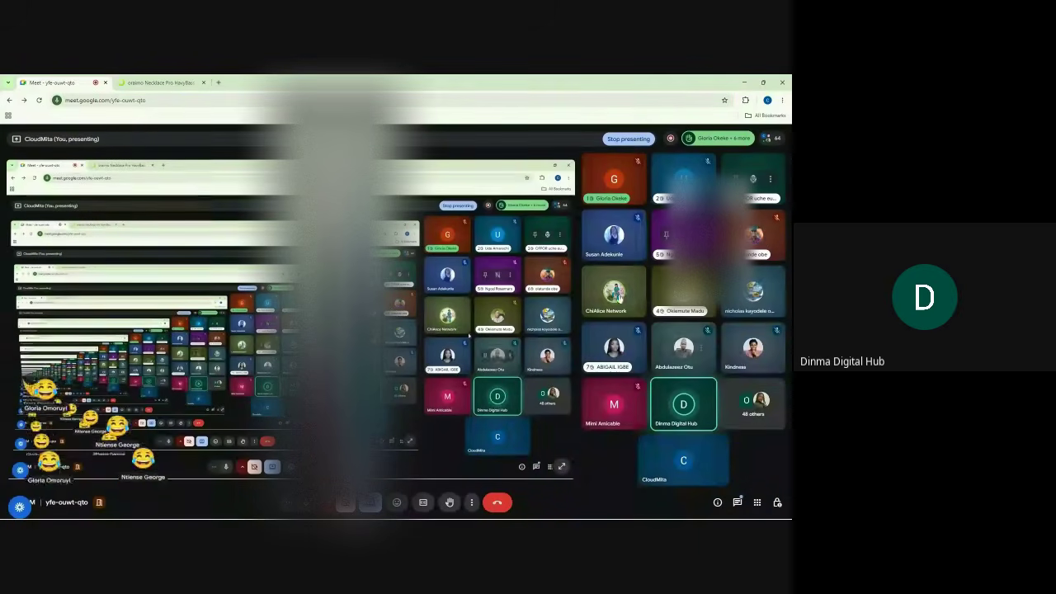
left_click(615, 293)
left_click(457, 339)
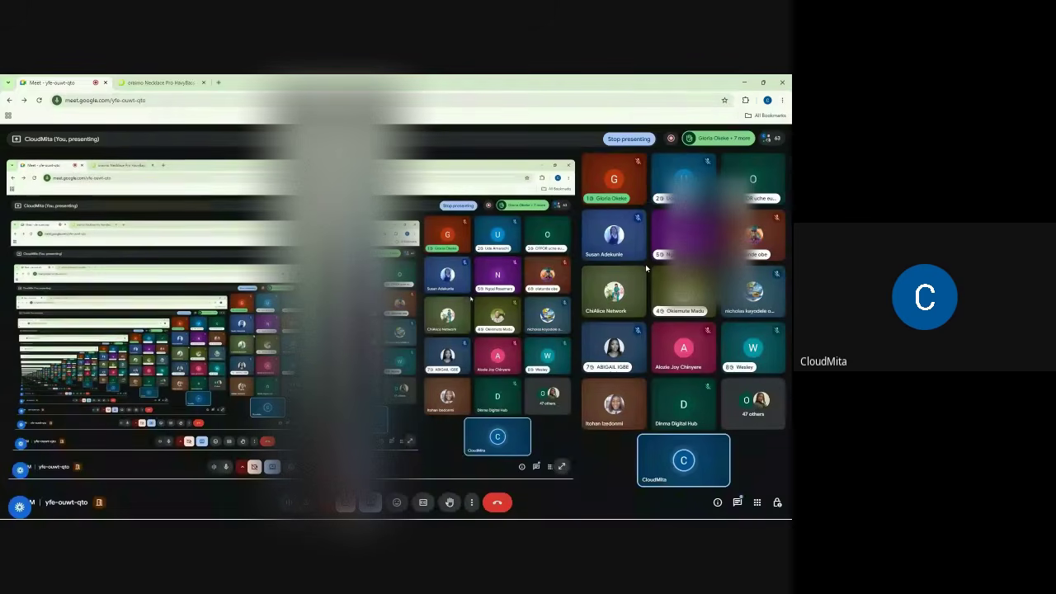
- Check and close Host controls, then switch to the HubSpot Tickets window
mouse_move(611, 314)
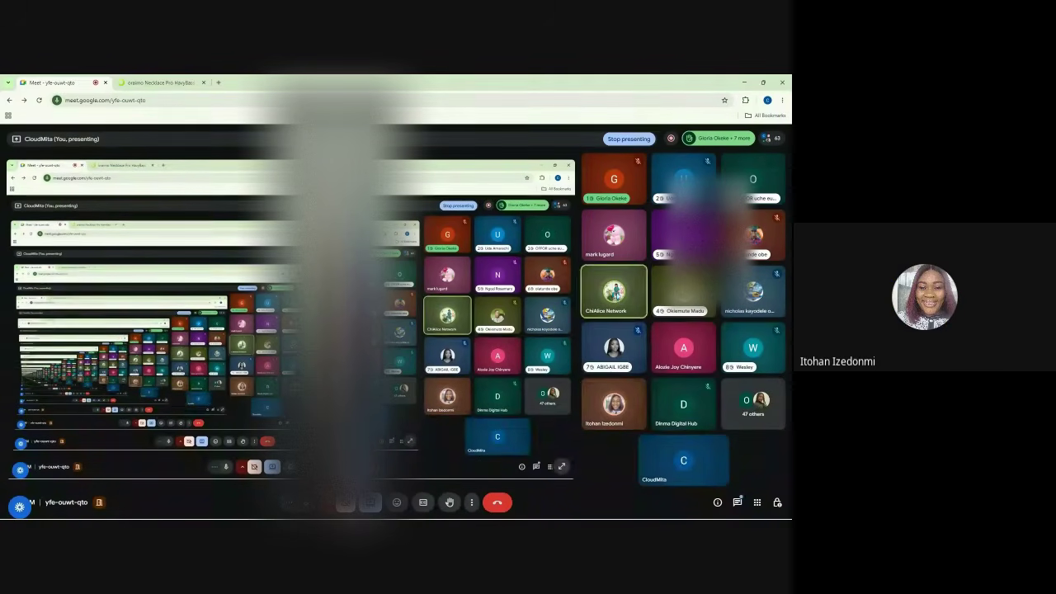
left_click(777, 501)
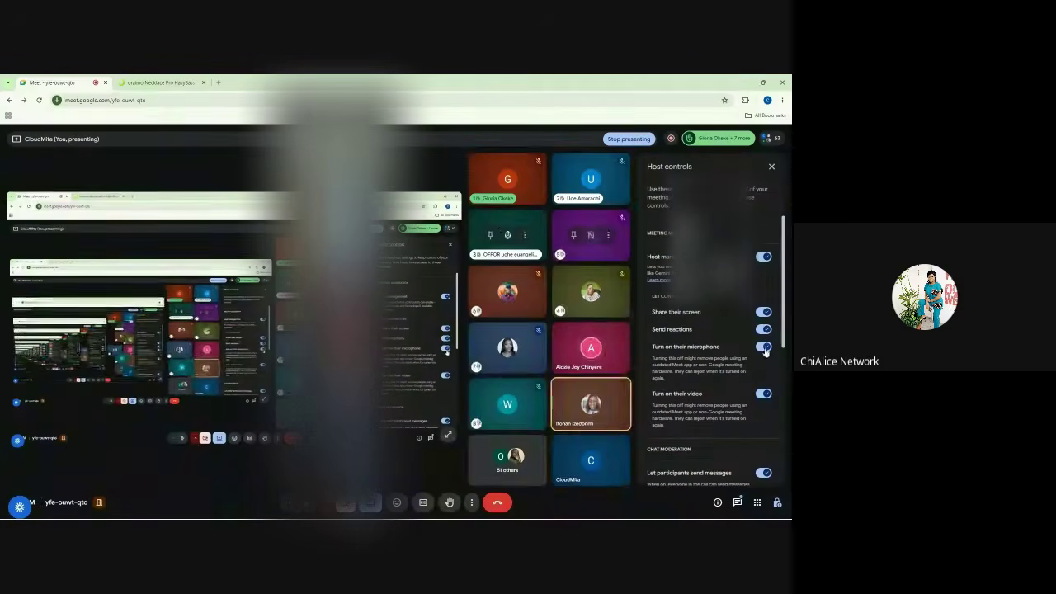
left_click(771, 166)
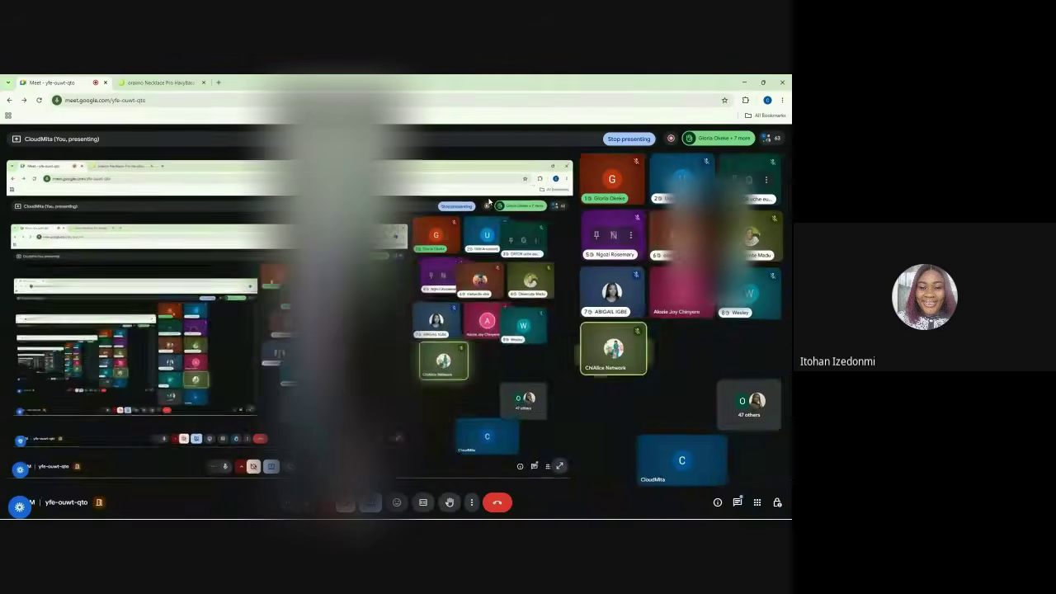
mouse_move(448, 518)
left_click(507, 510)
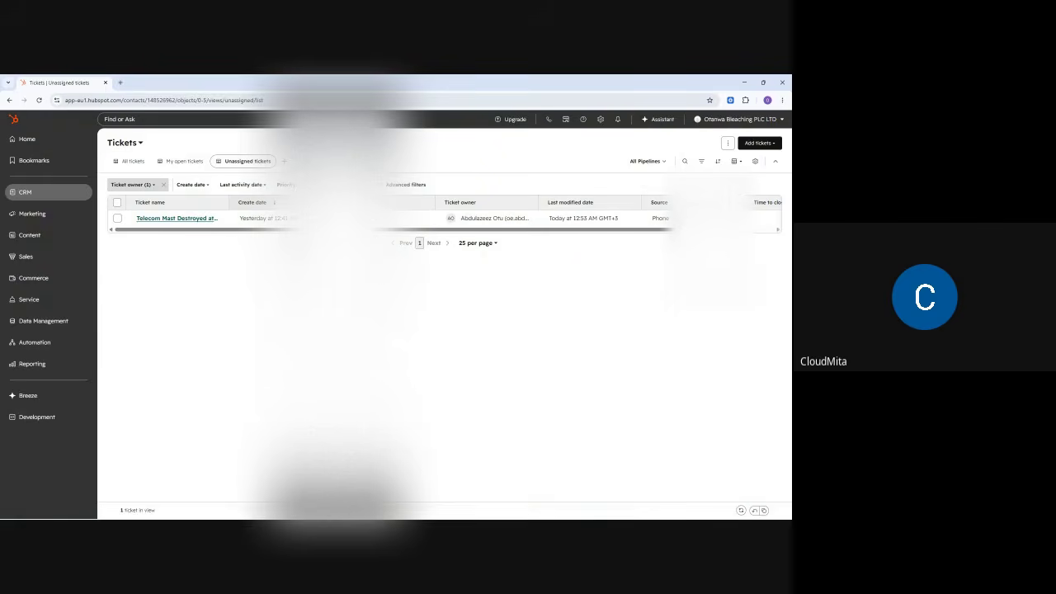
- Go to the conversations Inbox through the CRM menu in HubSpot's left navigation
left_click(34, 198)
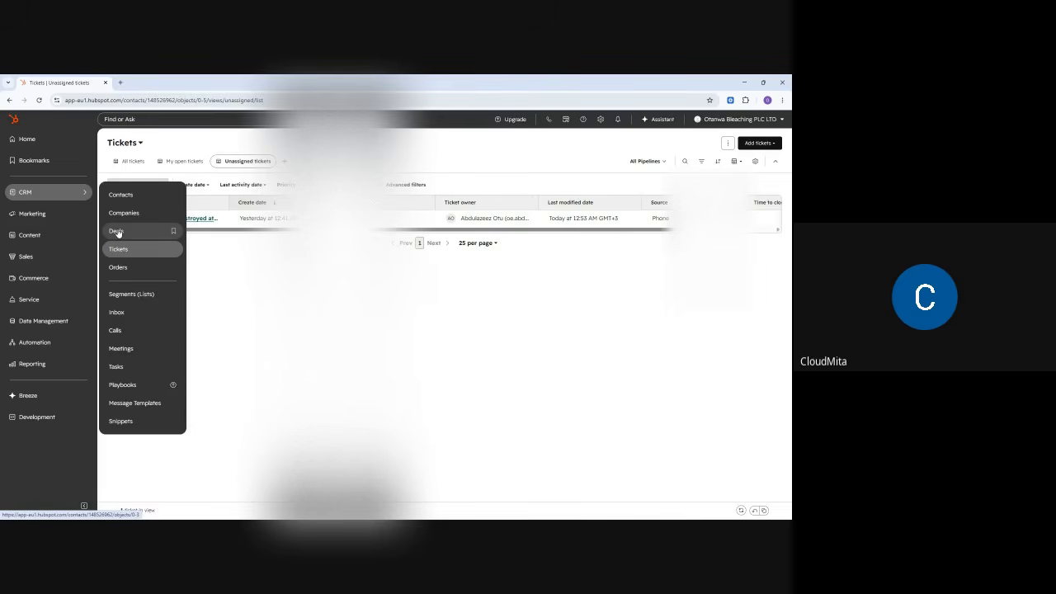
mouse_move(38, 280)
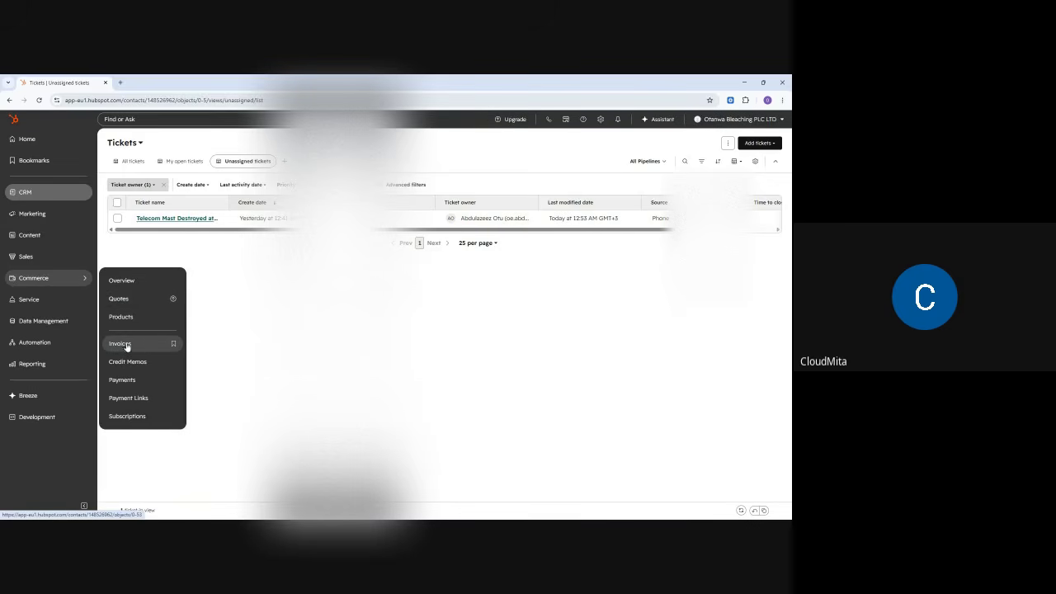
mouse_move(50, 192)
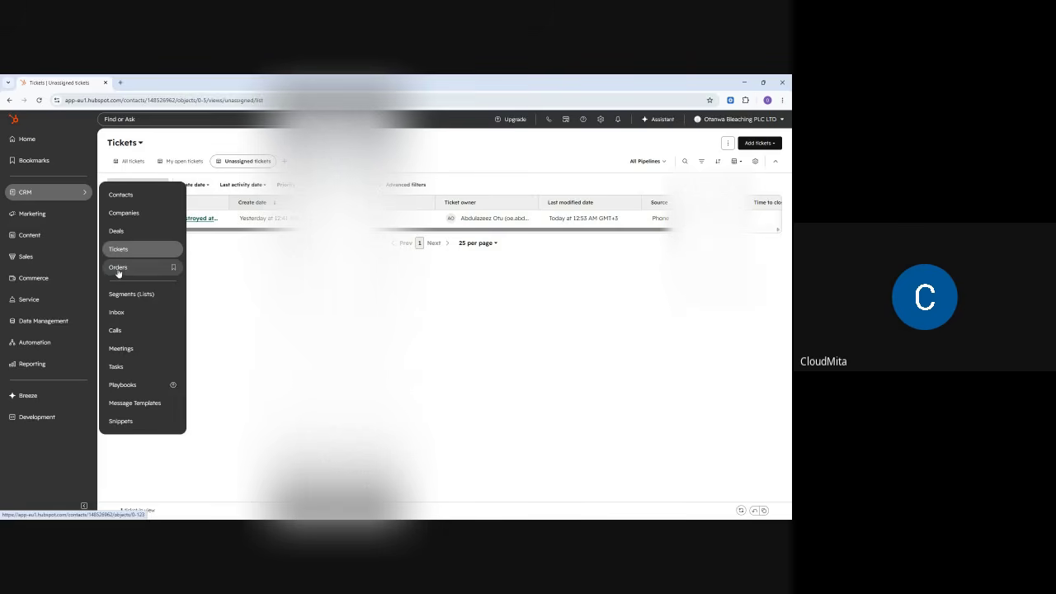
left_click(122, 314)
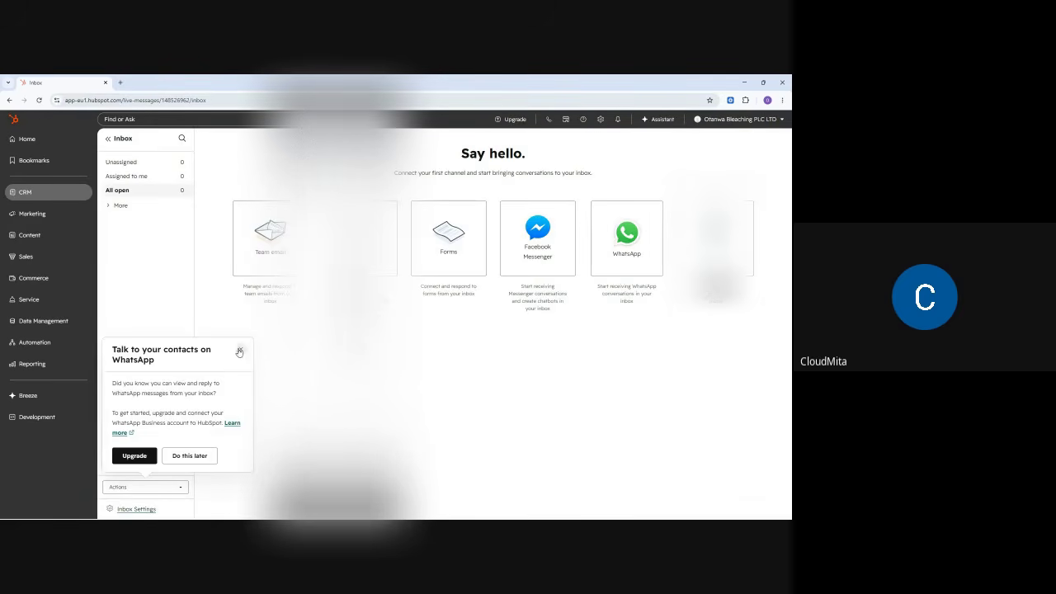
- Dismiss the WhatsApp promotion and look over the inbox's Actions options
left_click(240, 352)
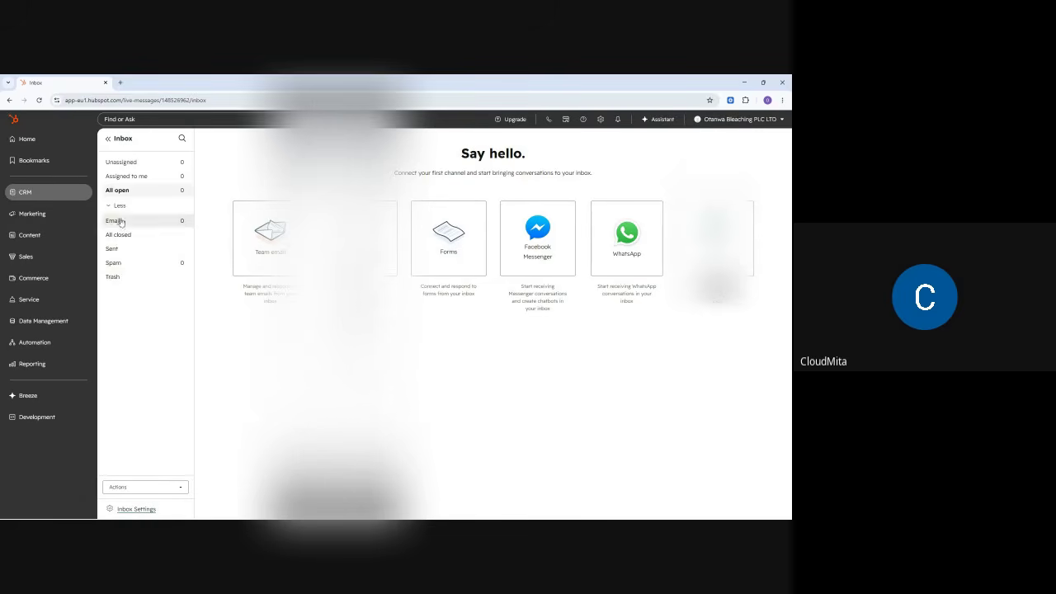
left_click(164, 488)
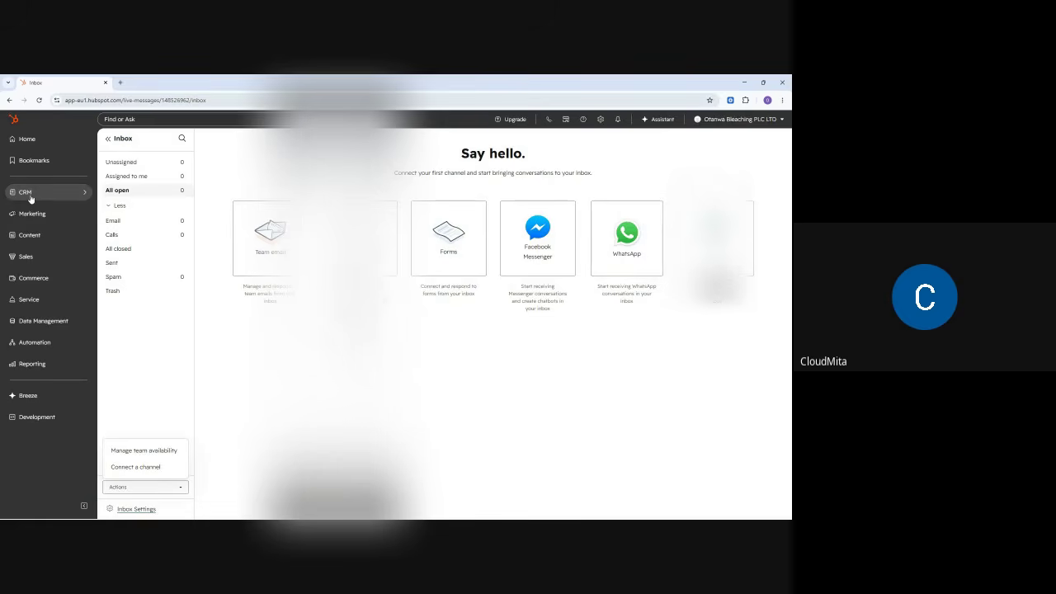
left_click(72, 198)
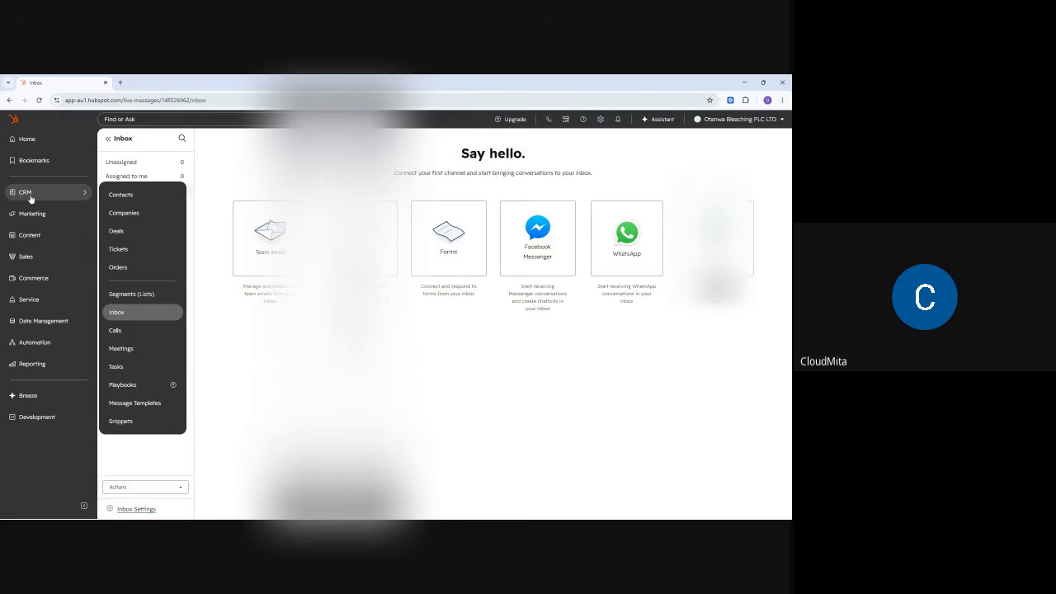
- Go to the Calls page and look at its record-type list and new-view options
left_click(122, 331)
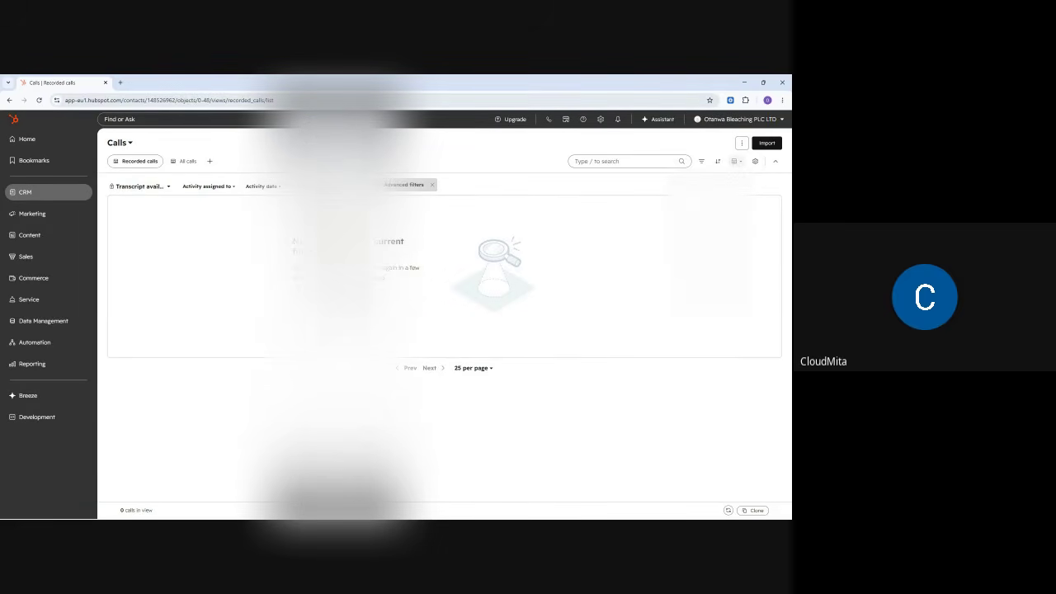
left_click(128, 145)
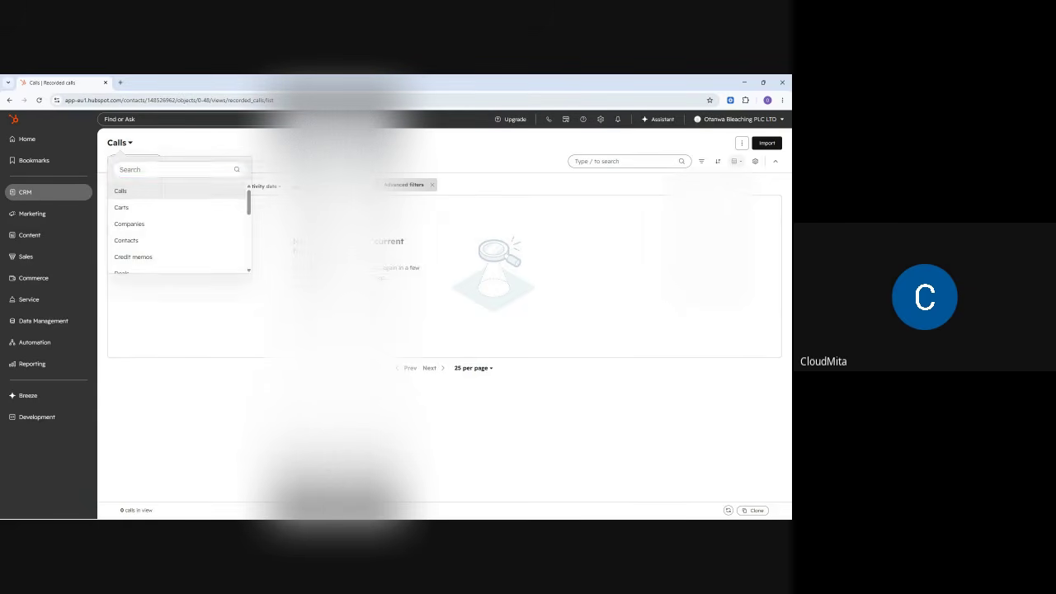
left_click(211, 161)
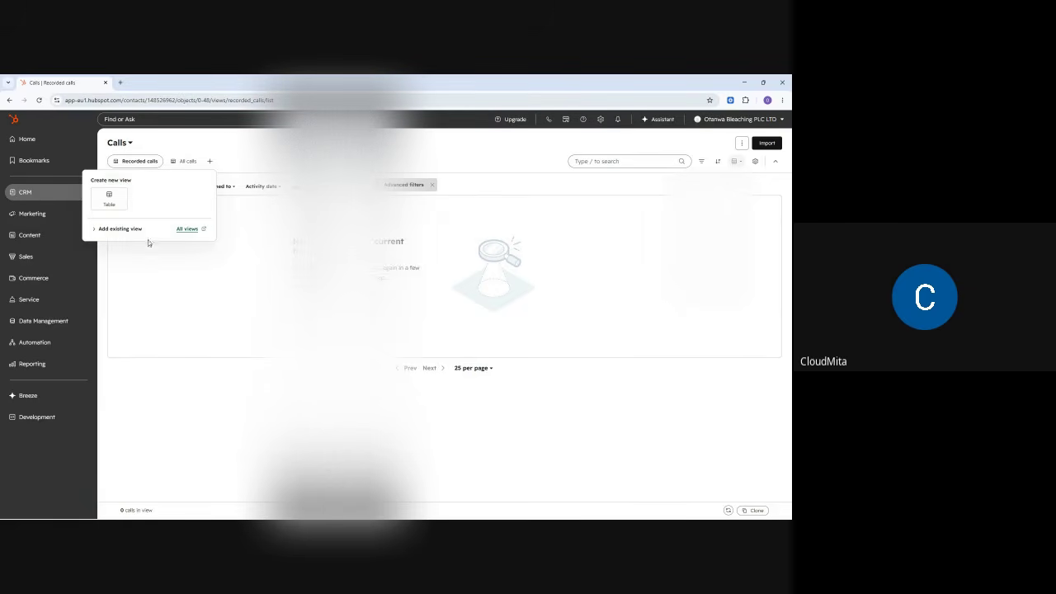
left_click(177, 326)
- Open the full contacts list and the first contact's record
mouse_move(38, 198)
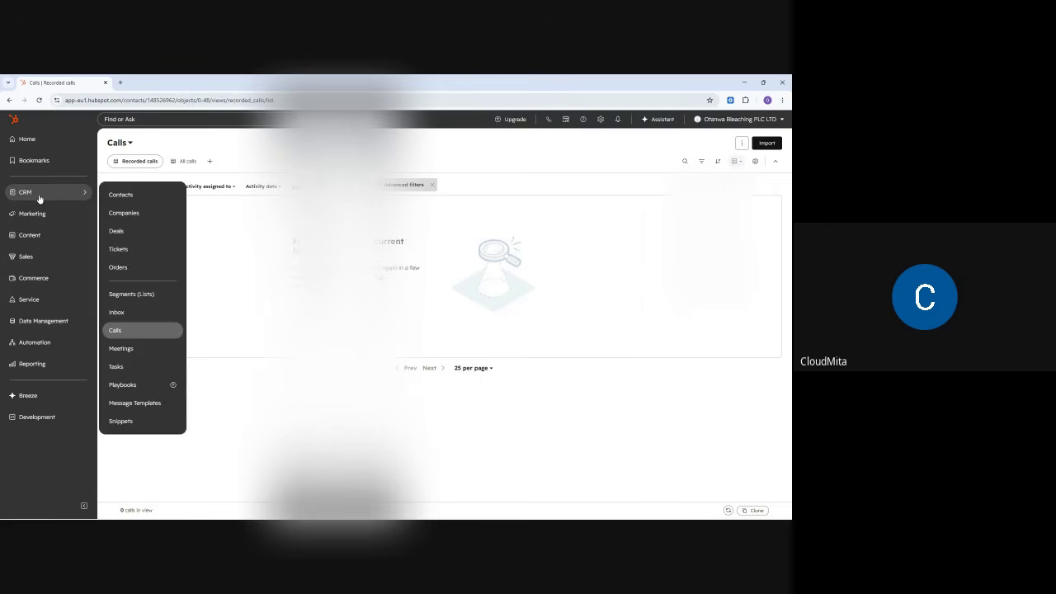
left_click(132, 196)
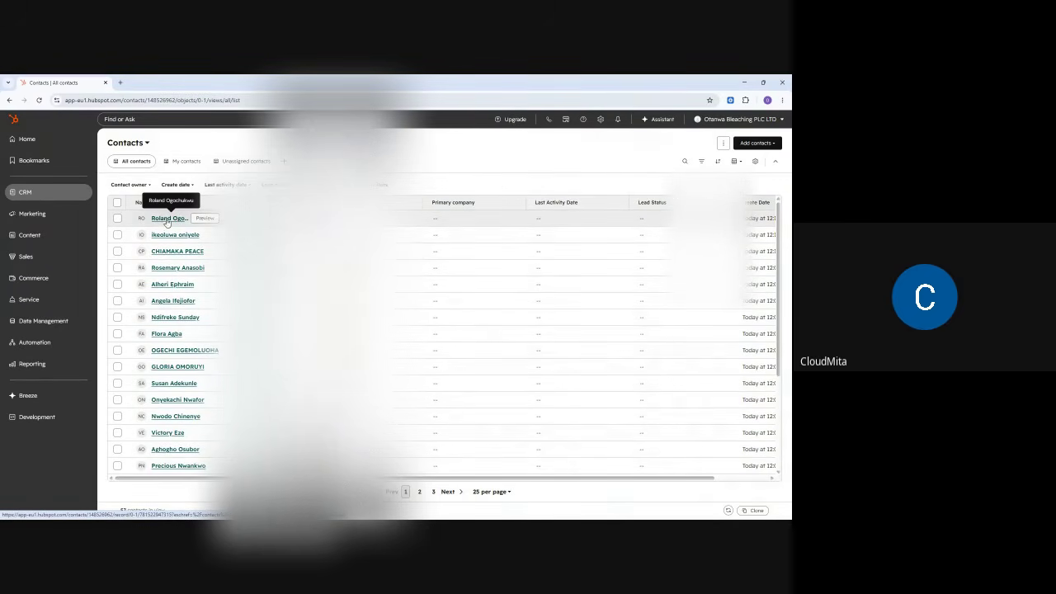
left_click(167, 219)
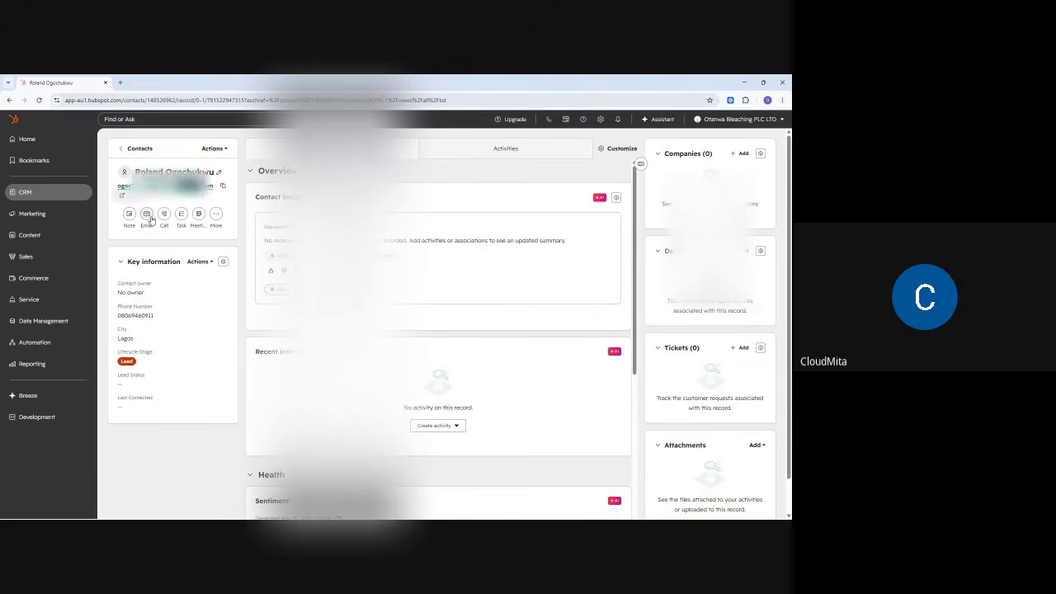
- Check the contact's More activity options and the Call option
left_click(215, 216)
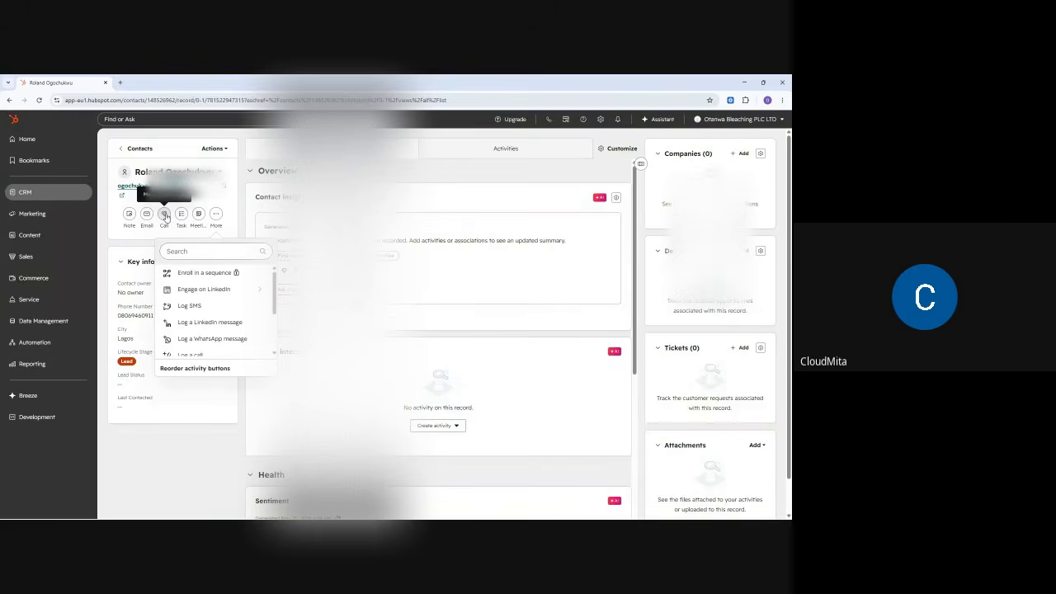
left_click(196, 202)
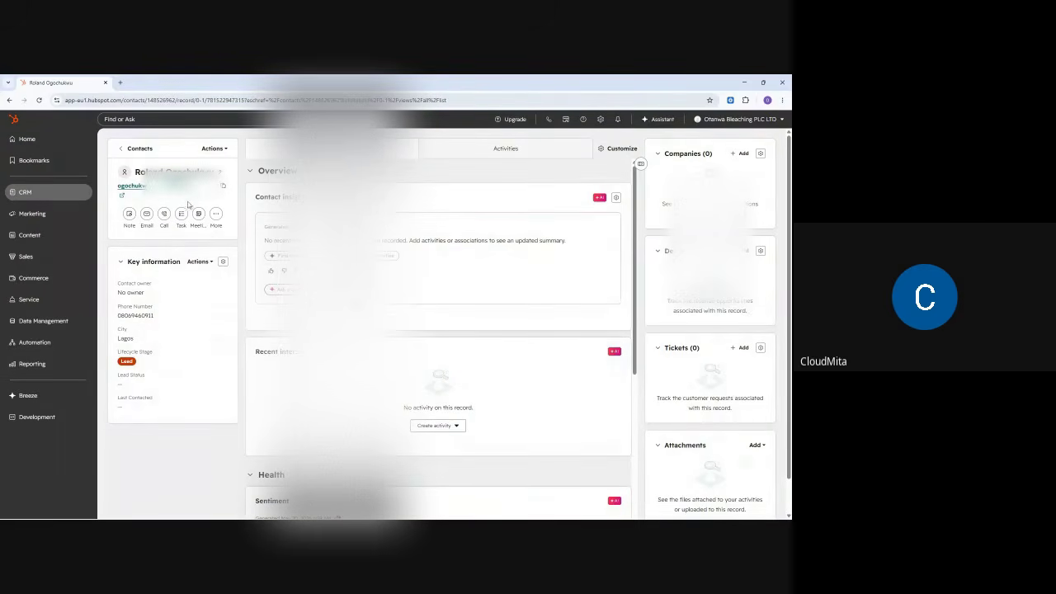
left_click(164, 216)
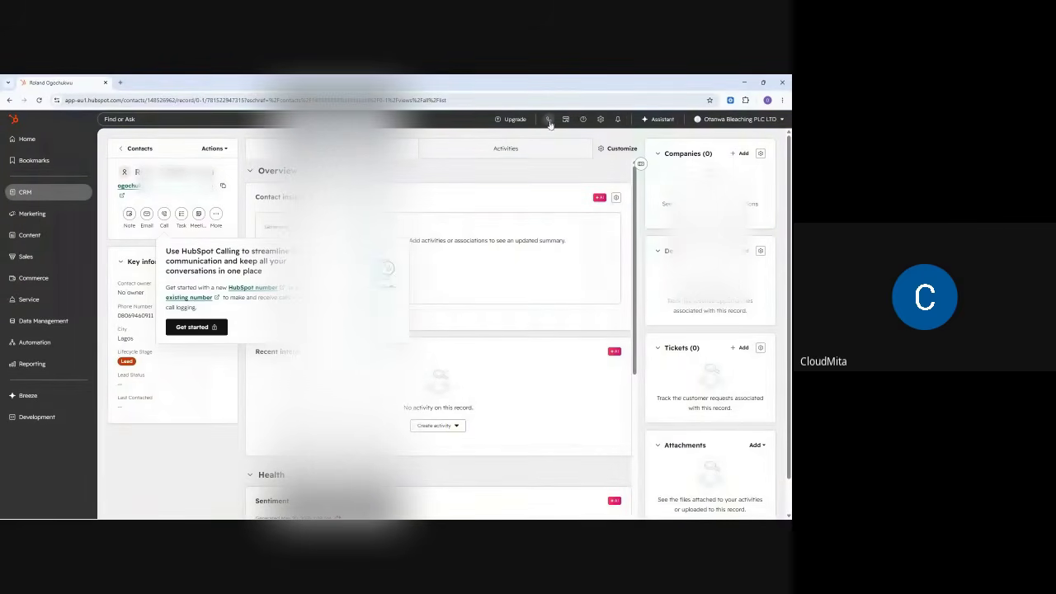
- Dismiss the HubSpot calling info, collapse and re-expand Overview, and start a new task
mouse_move(551, 124)
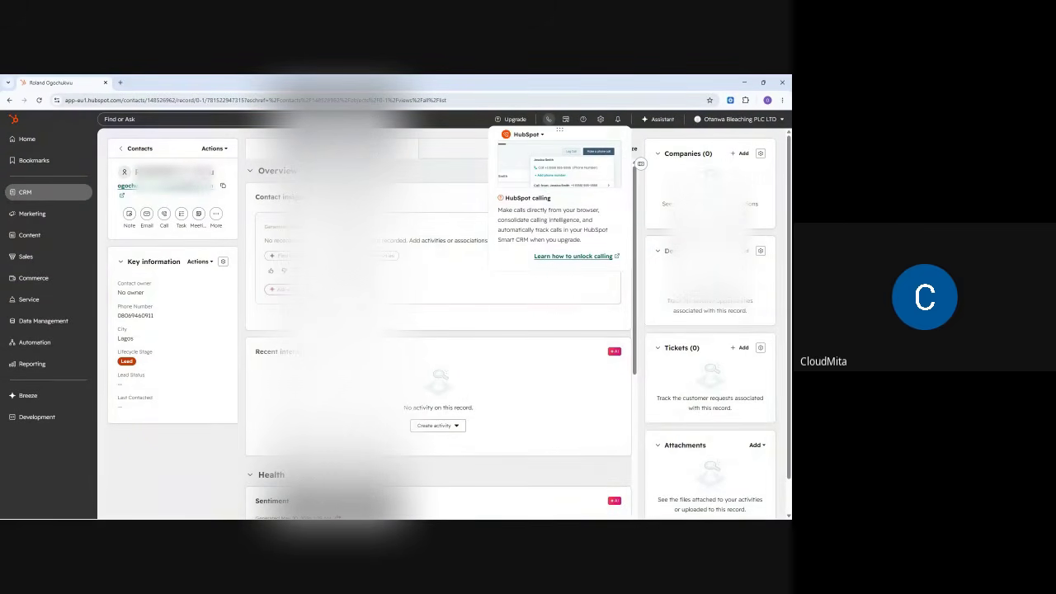
left_click(262, 170)
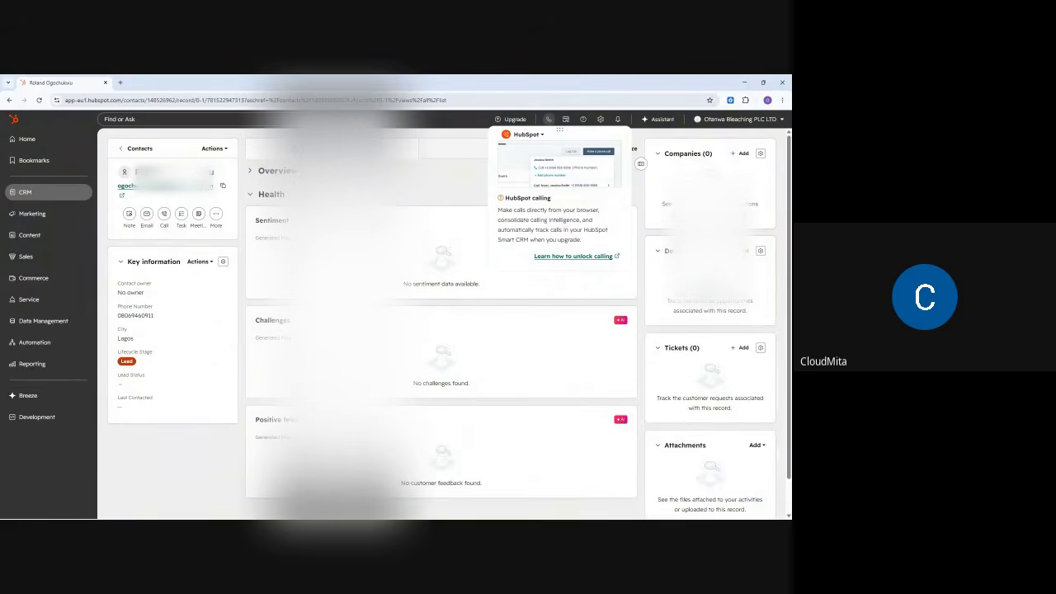
left_click(548, 118)
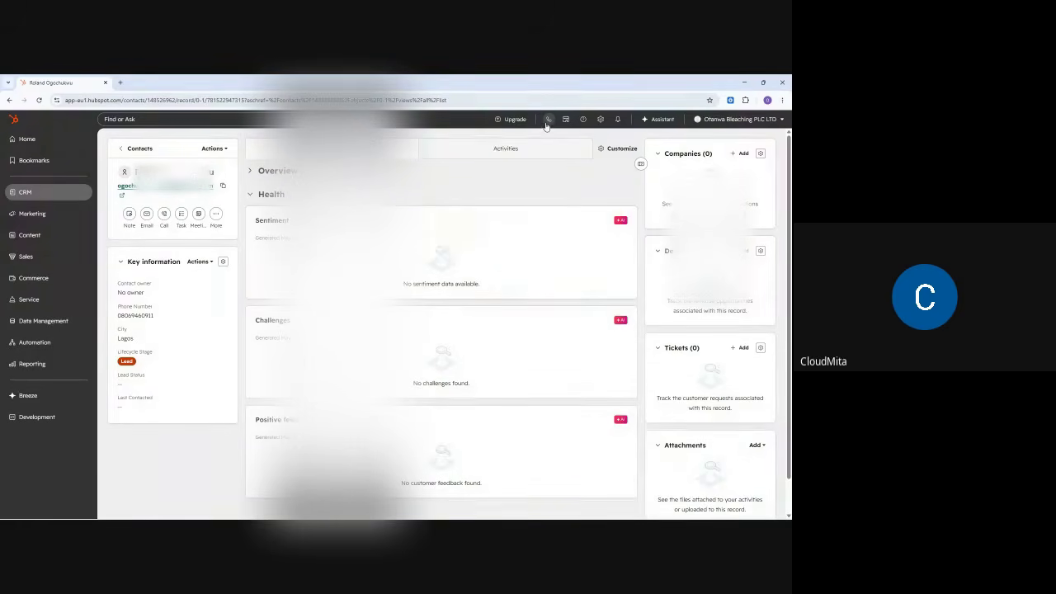
left_click(256, 170)
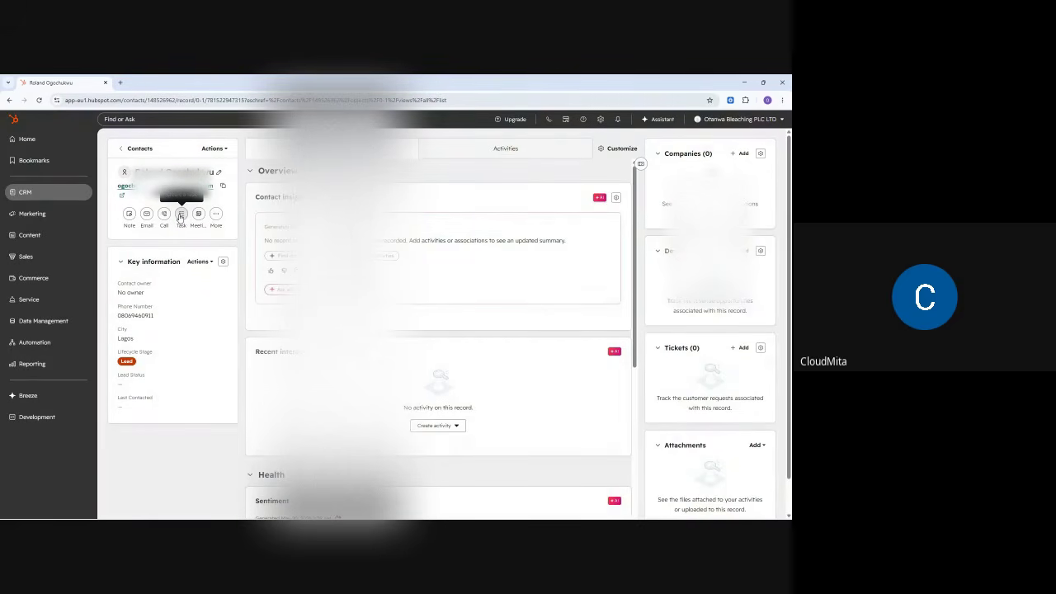
left_click(181, 217)
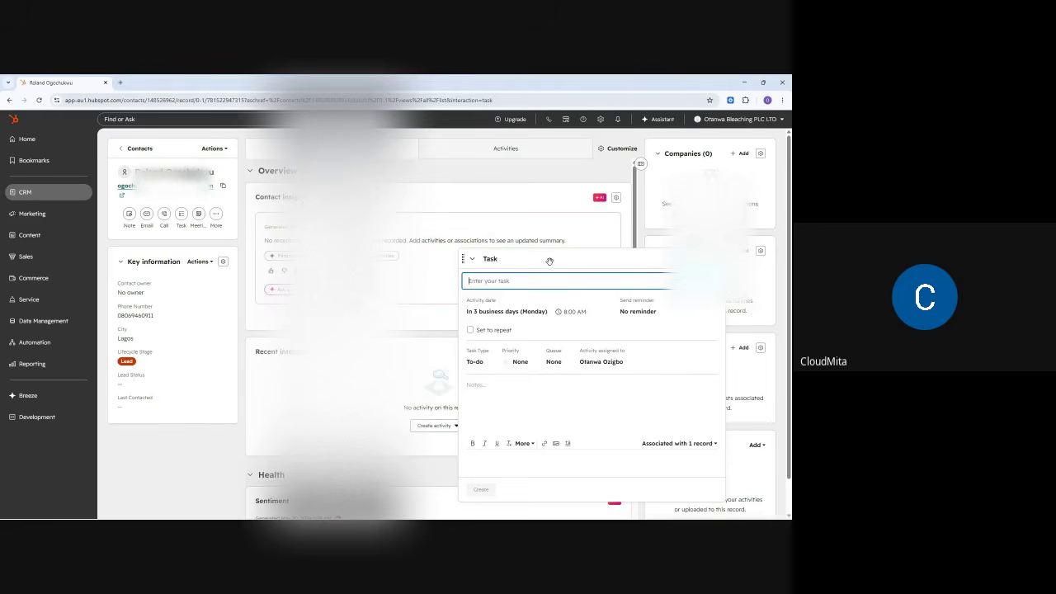
- Move the task form aside and title the task 'Present Accounts Audit to Mr'
left_click_drag(545, 258, 394, 209)
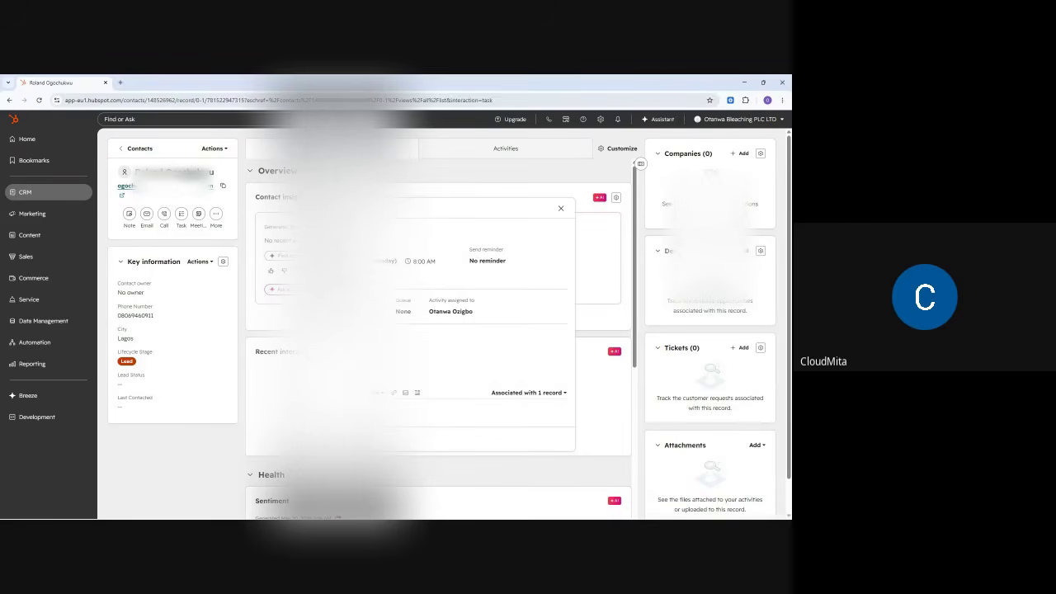
left_click(350, 231)
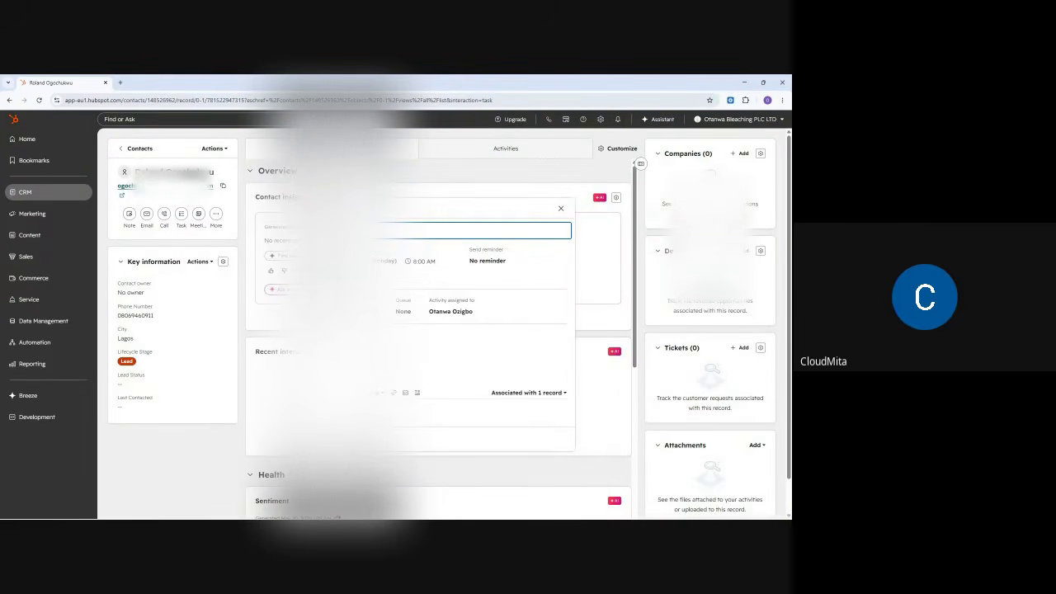
left_click_drag(373, 209, 226, 180)
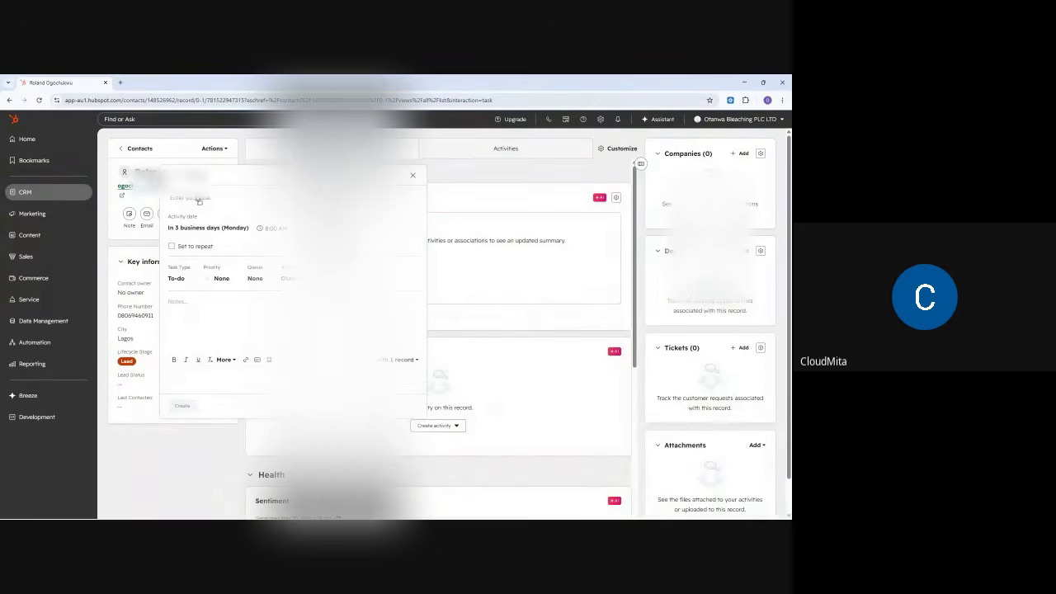
left_click_drag(196, 176, 156, 191)
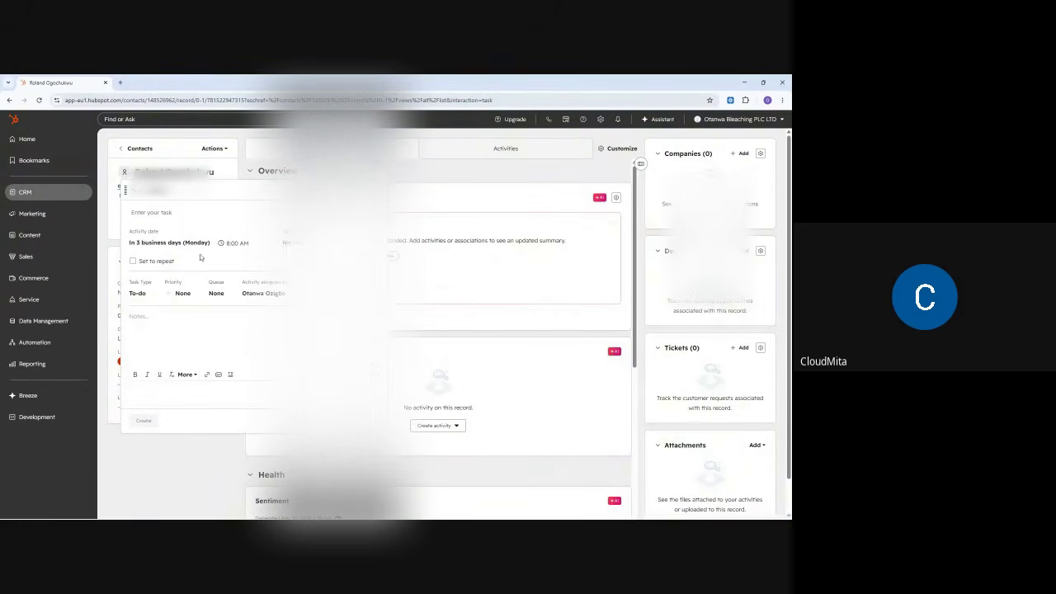
left_click(156, 212)
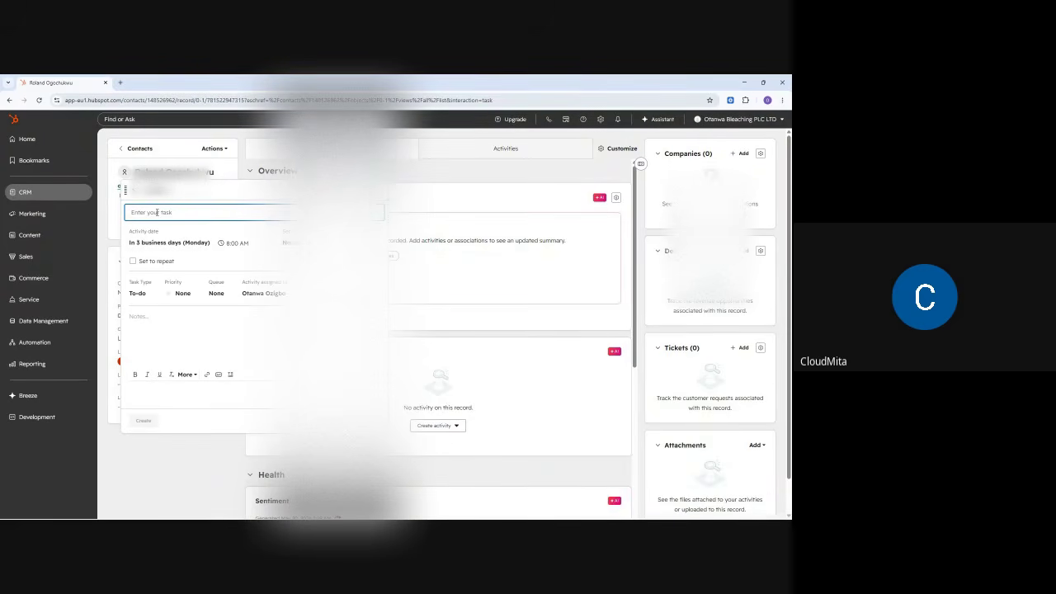
type("Present Accounts Audit to")
type("Mr Roland")
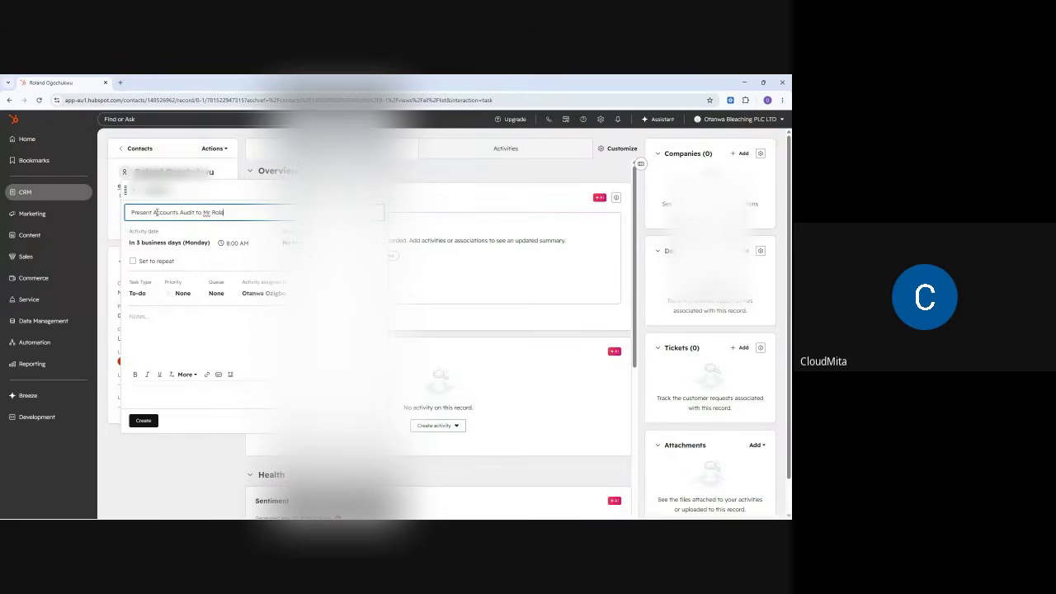
left_click(184, 230)
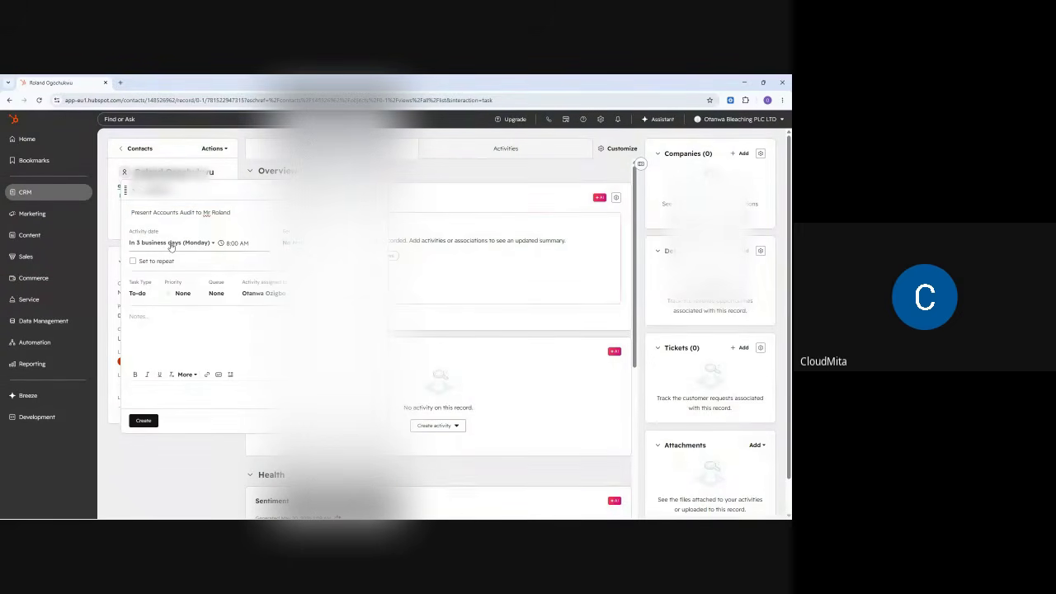
- Set the task due in 1 week (May 27), reminder 1 day before, type Call
left_click(163, 243)
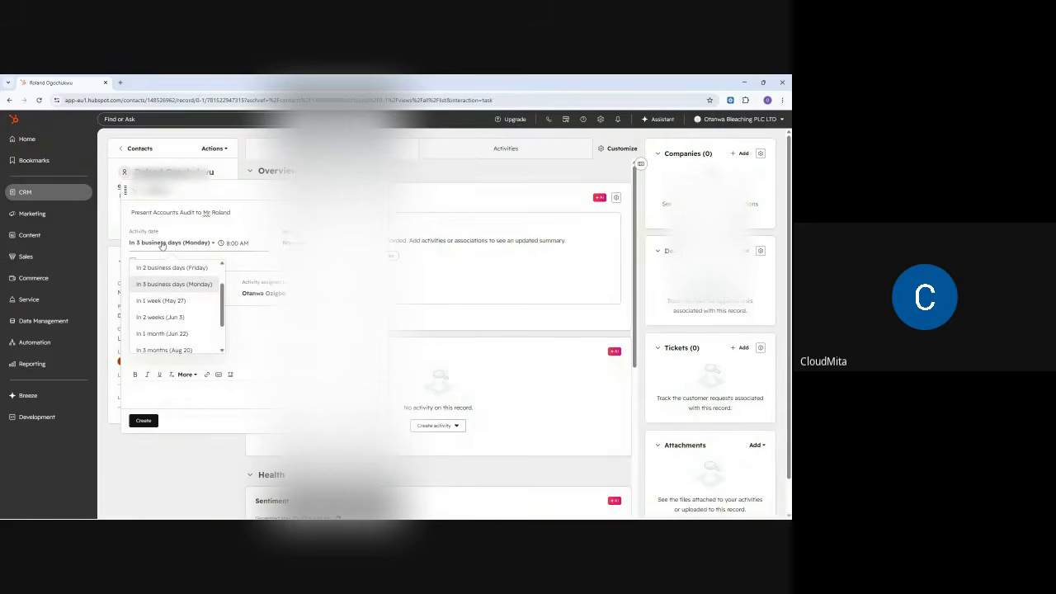
left_click(165, 302)
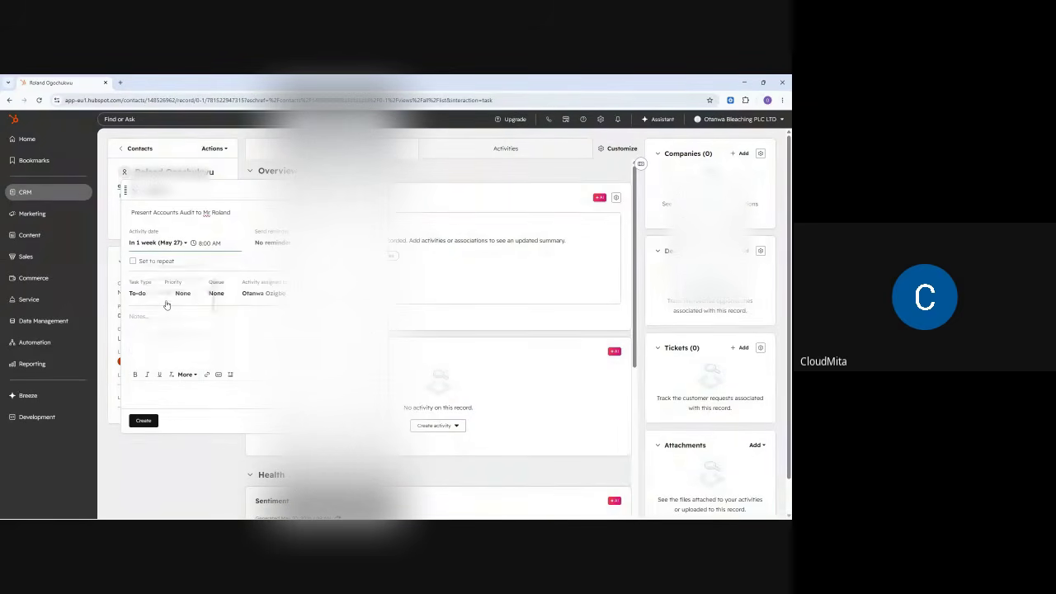
left_click(280, 244)
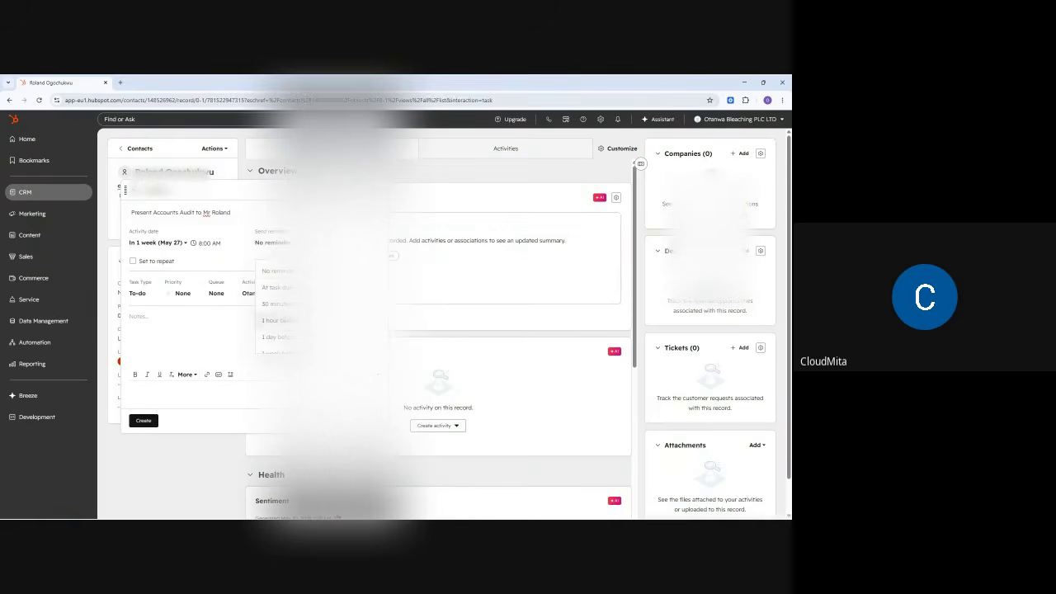
left_click(276, 337)
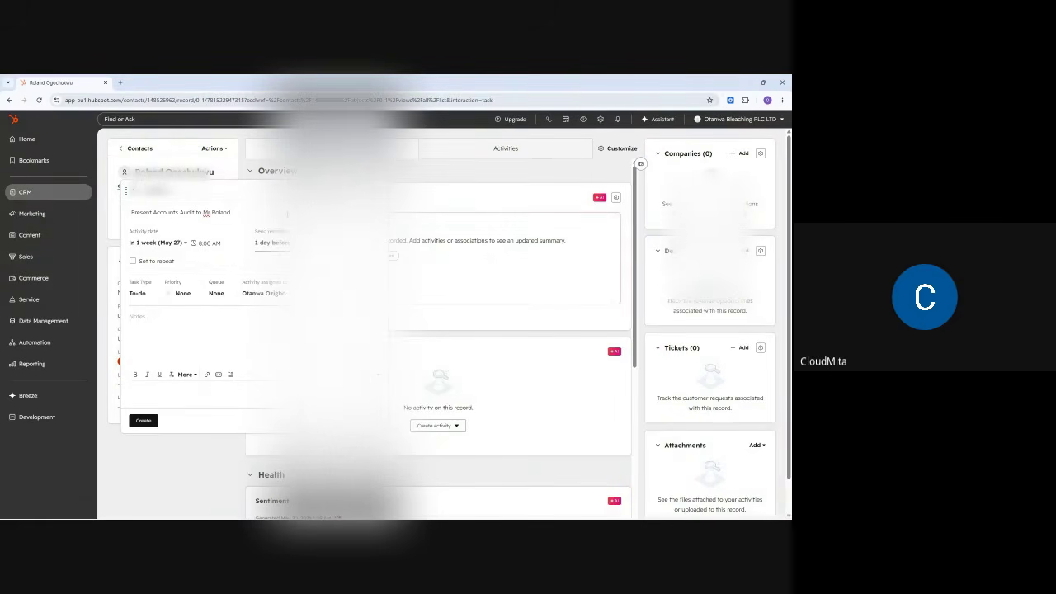
left_click(287, 214)
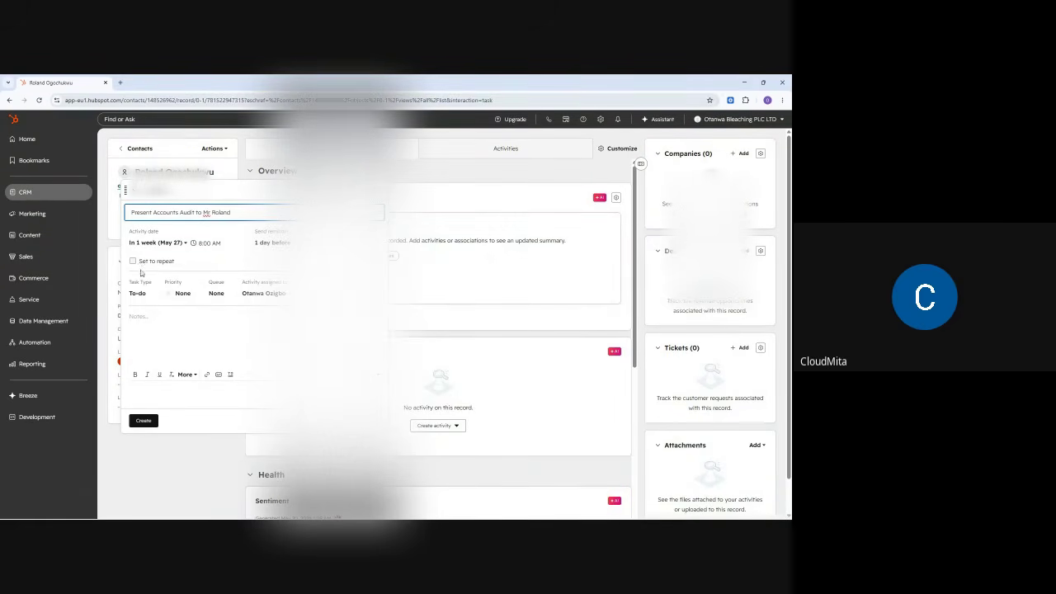
left_click(139, 294)
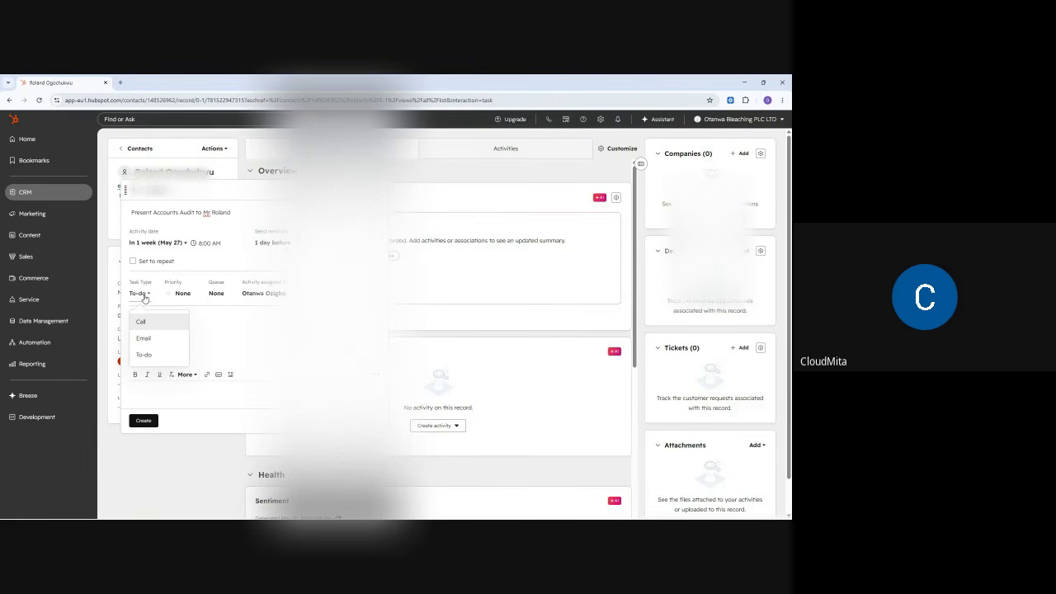
left_click(142, 322)
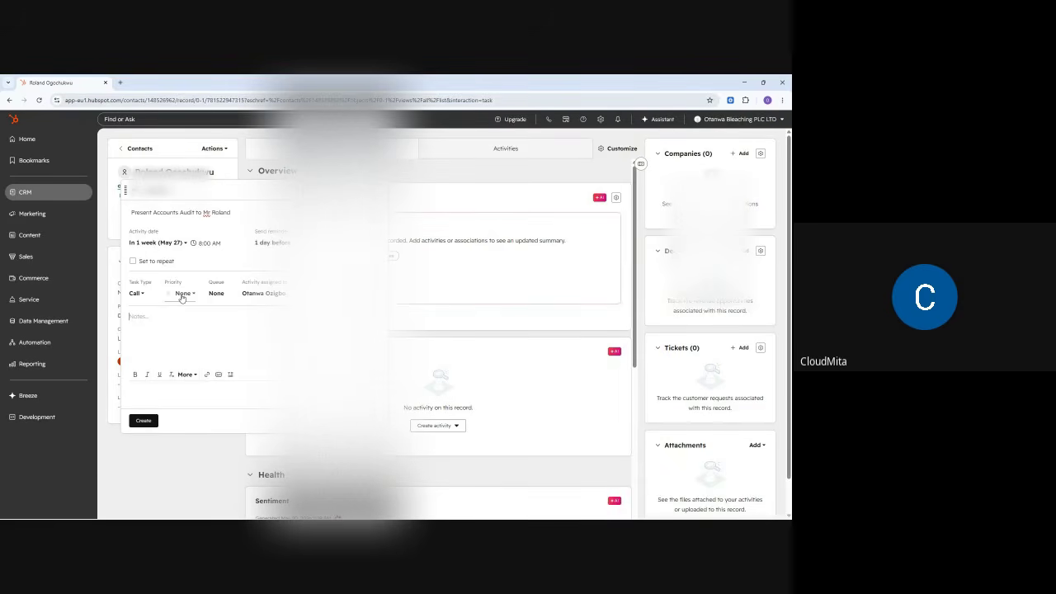
- Set the task priority to Low and assign it to the second team member
left_click(182, 296)
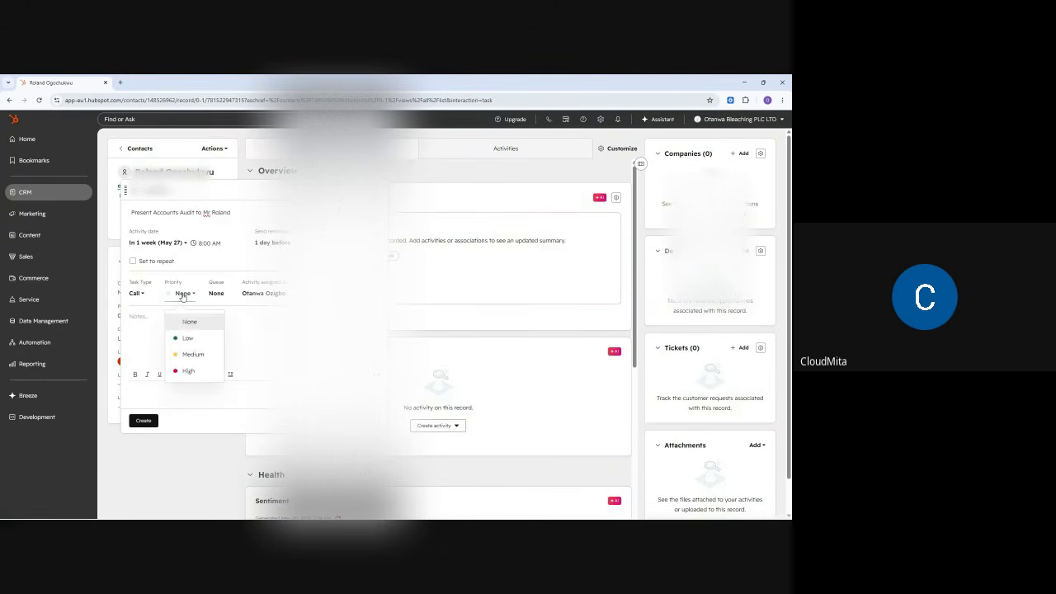
left_click(190, 339)
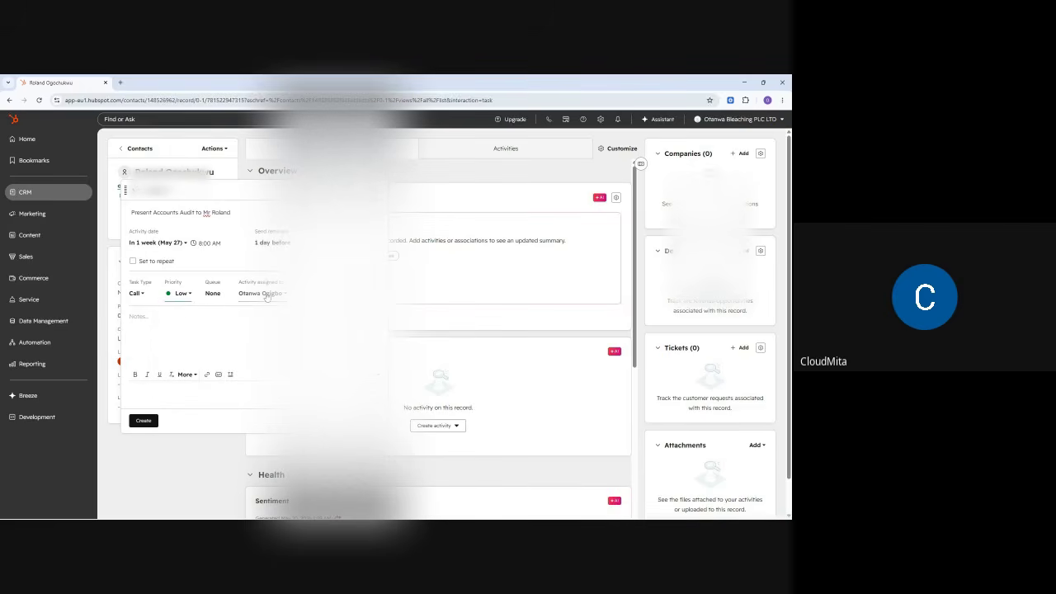
left_click(267, 294)
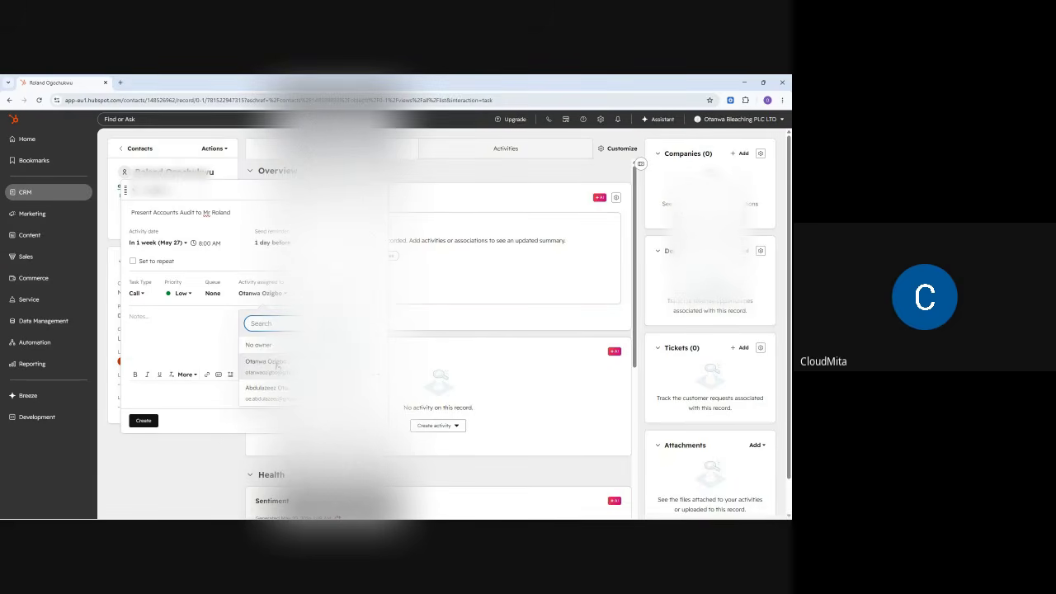
left_click(275, 298)
left_click(275, 297)
left_click(270, 393)
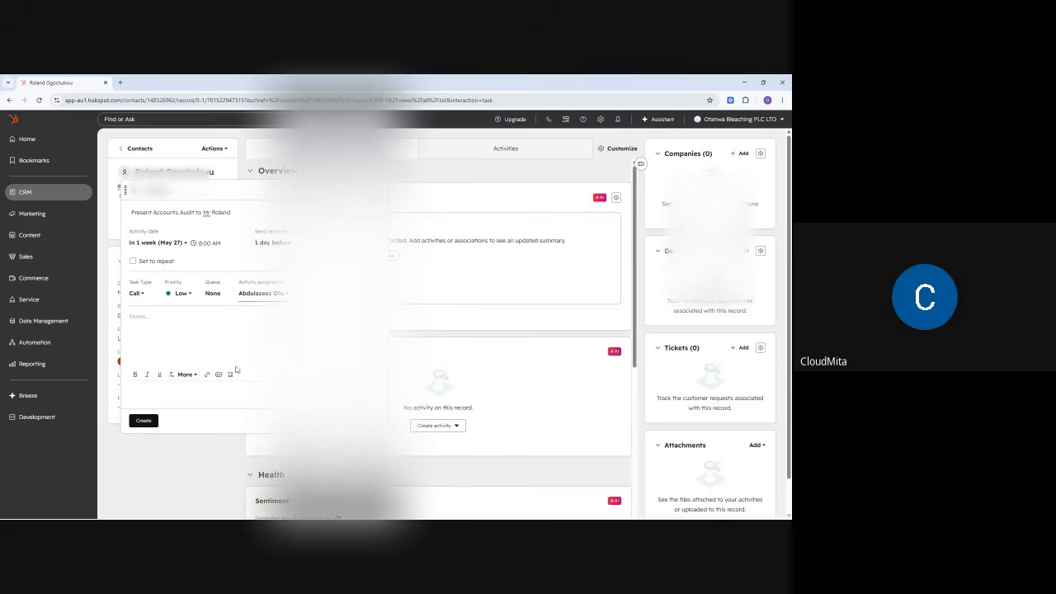
- Write notes: call customer, thank them, tell about the audit, where to find the audit file
left_click(163, 321)
type("Call customer")
key("Return")
type("Thank them for being with")
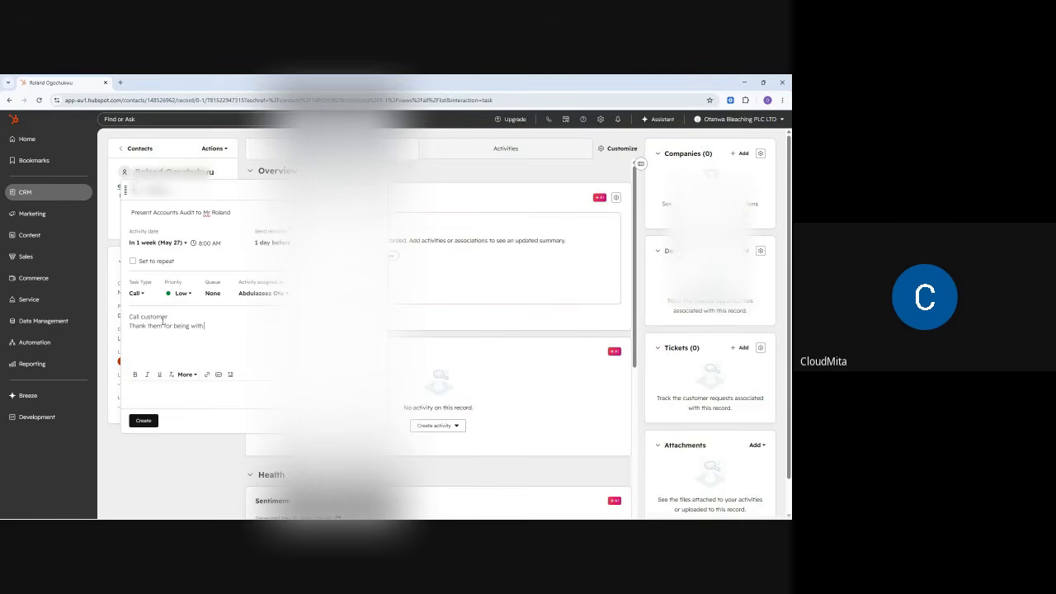
type(" us all these")
type(" year")
type("Pre")
key("BackSpace")
key("BackSpace")
type("tell about the audit")
key("Return")
type("Let them know where to ")
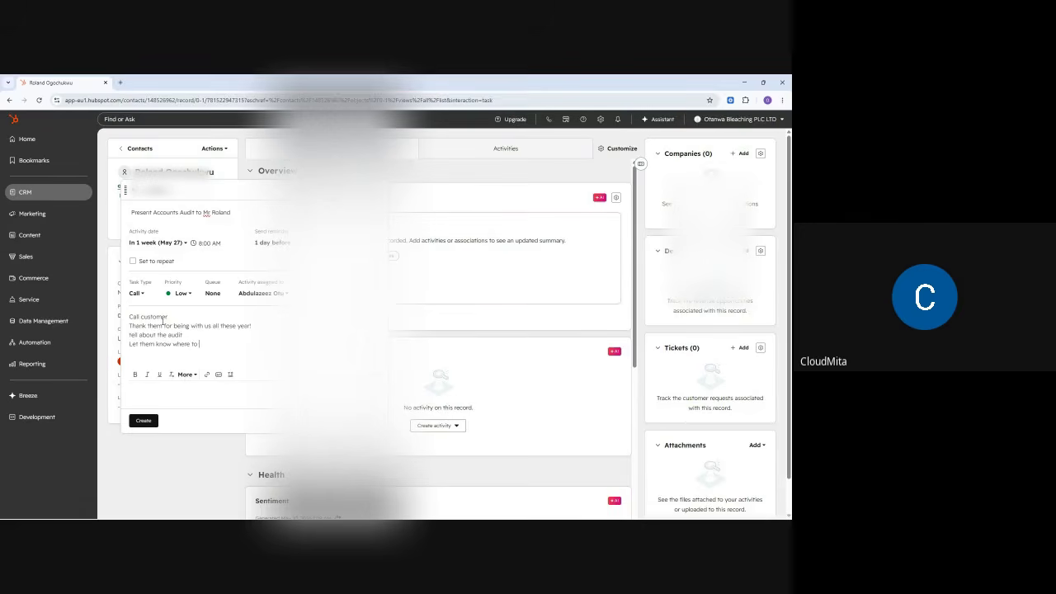
type("find the audit file")
- Create the Present Accounts Audit call task and go to the Tasks list
left_click(143, 421)
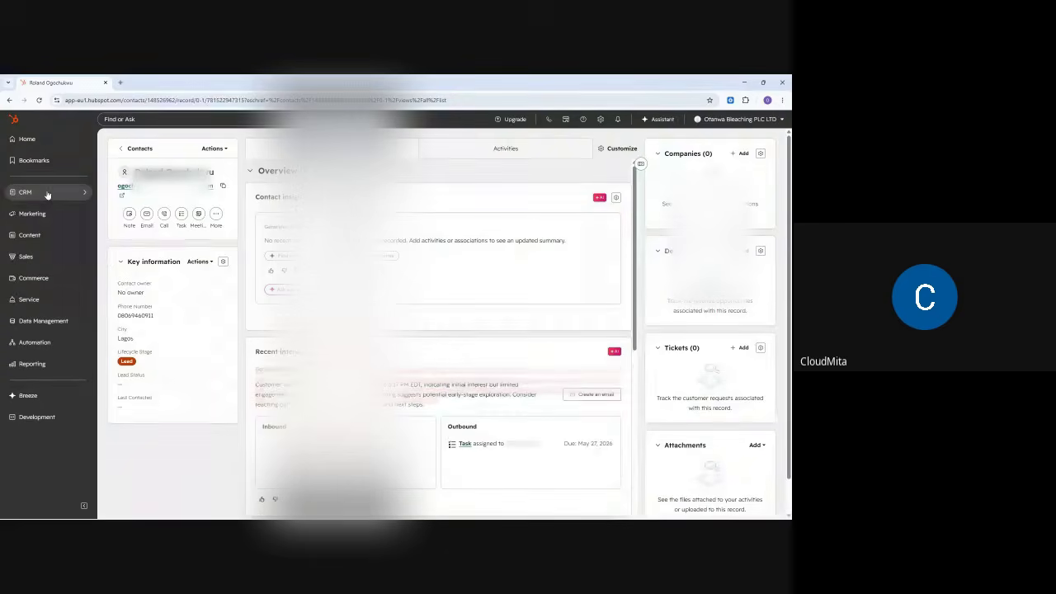
mouse_move(47, 194)
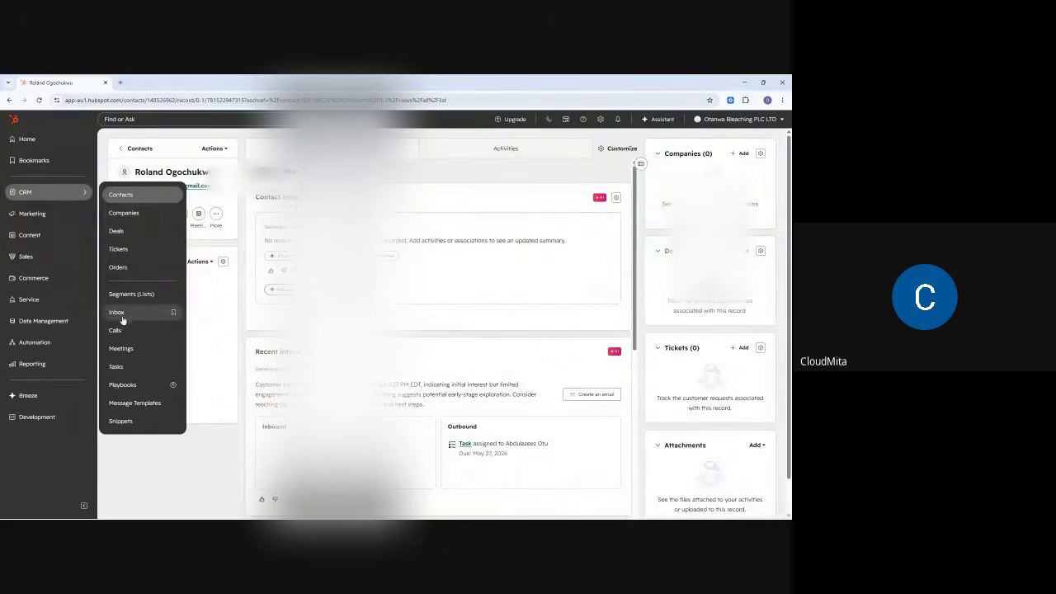
left_click(120, 368)
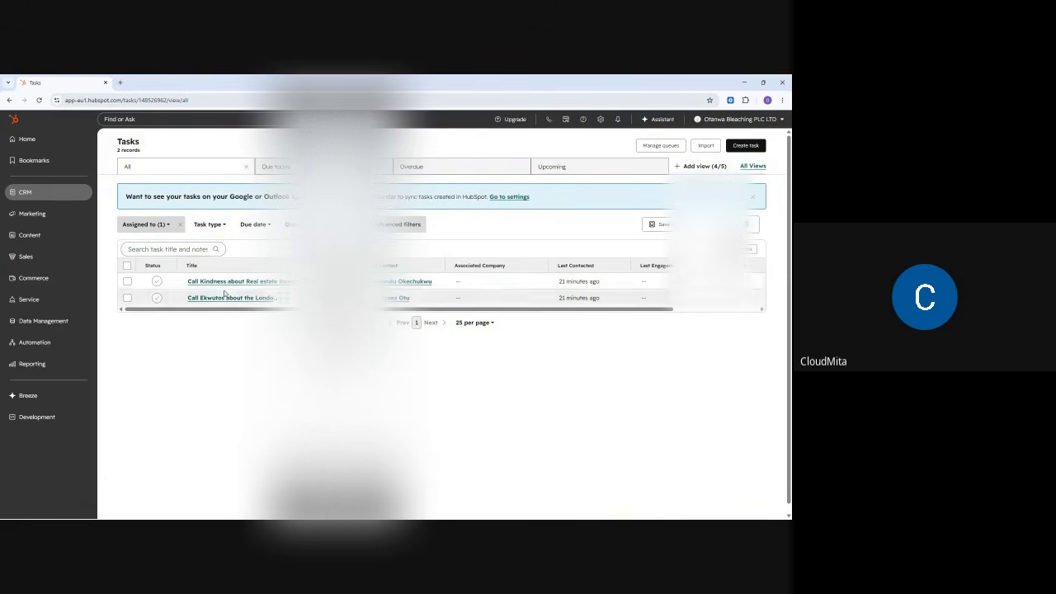
- Try the Assigned to filter with only Me, then with both team members added
left_click(165, 231)
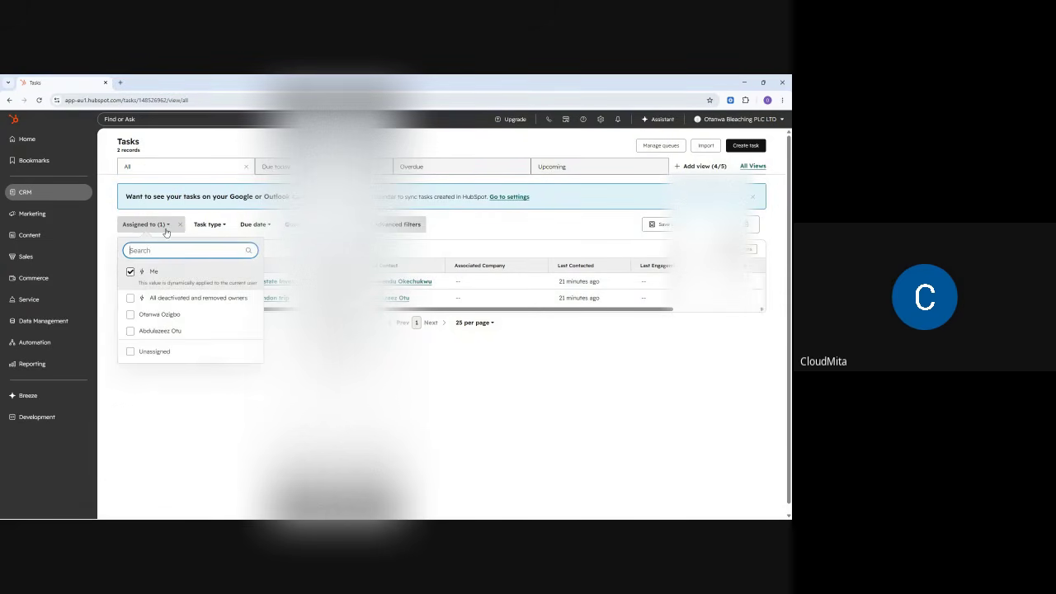
left_click(131, 273)
left_click(193, 411)
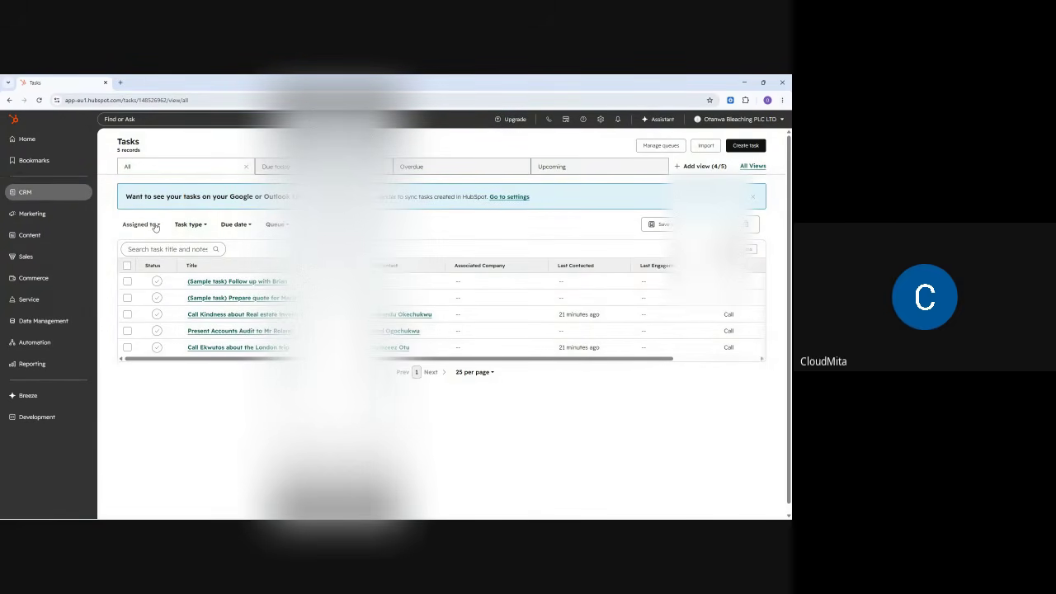
left_click(155, 225)
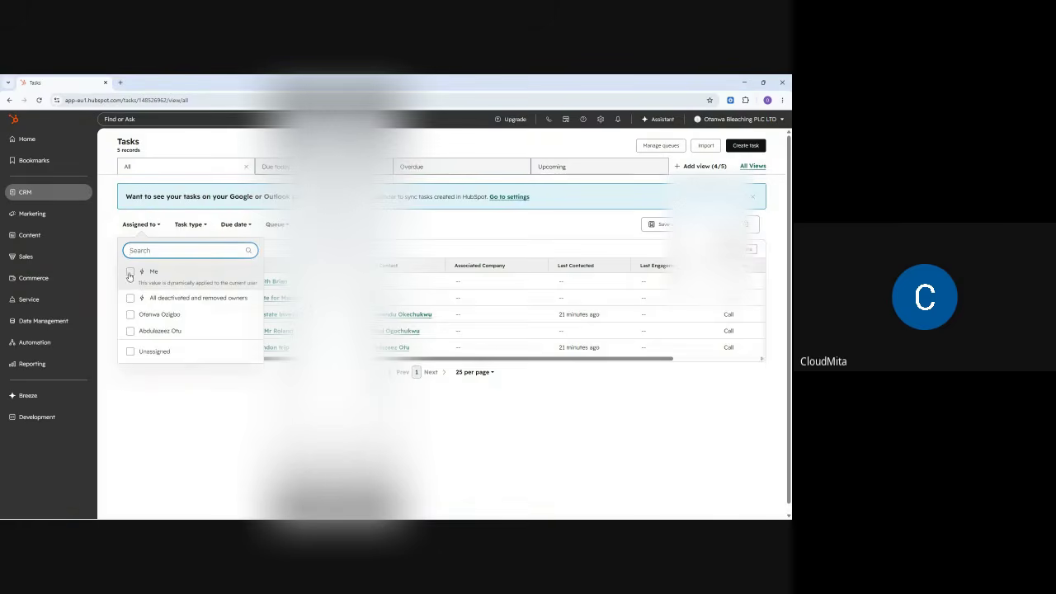
left_click(129, 275)
left_click(184, 405)
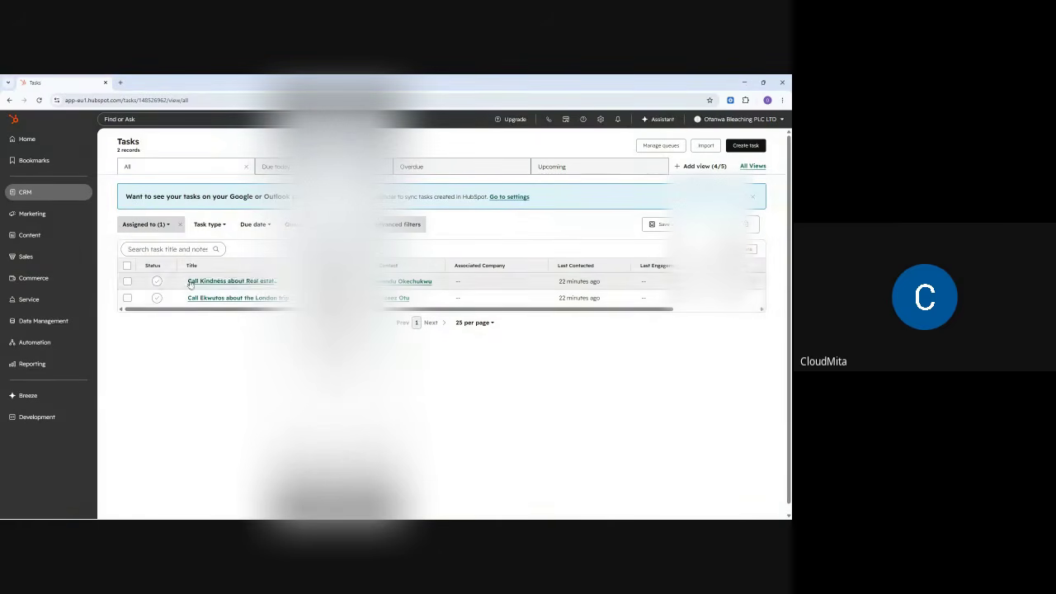
left_click(156, 225)
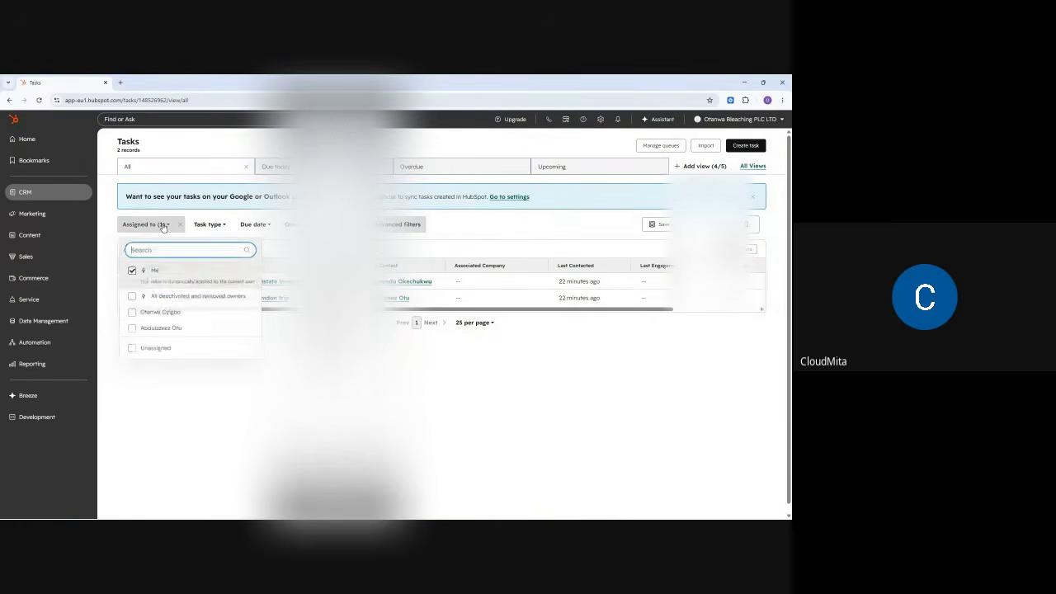
left_click(130, 332)
left_click(130, 314)
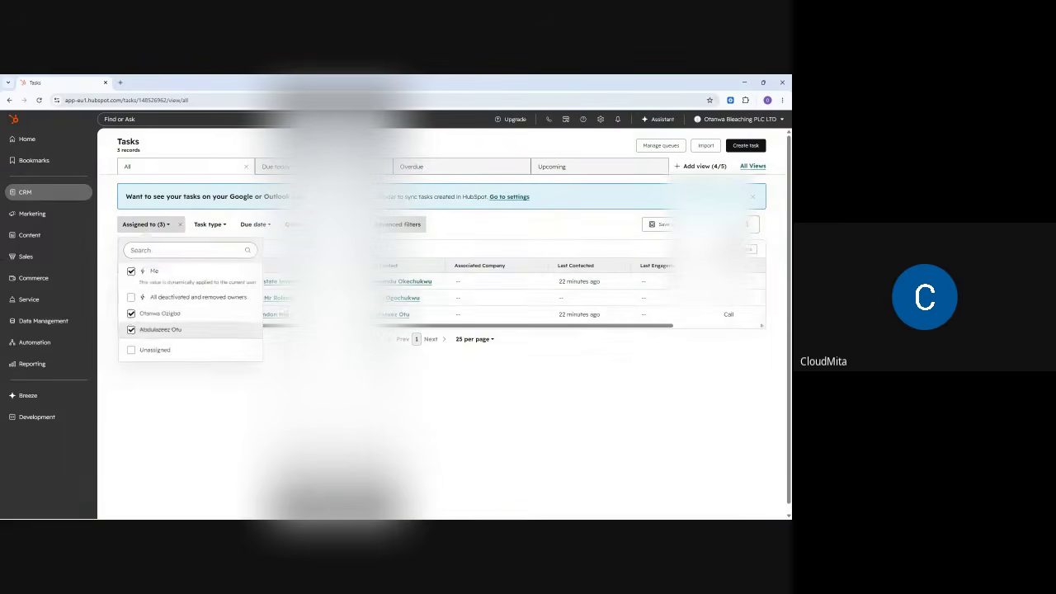
key("Escape")
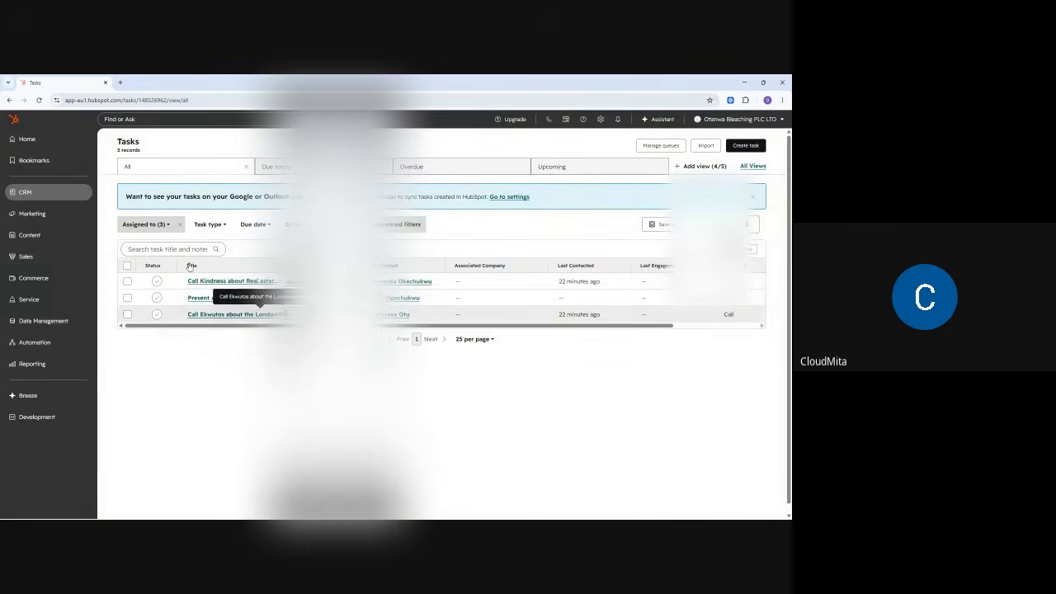
- Untick Me and both team members so all 5 tasks are listed
left_click(145, 224)
left_click(130, 271)
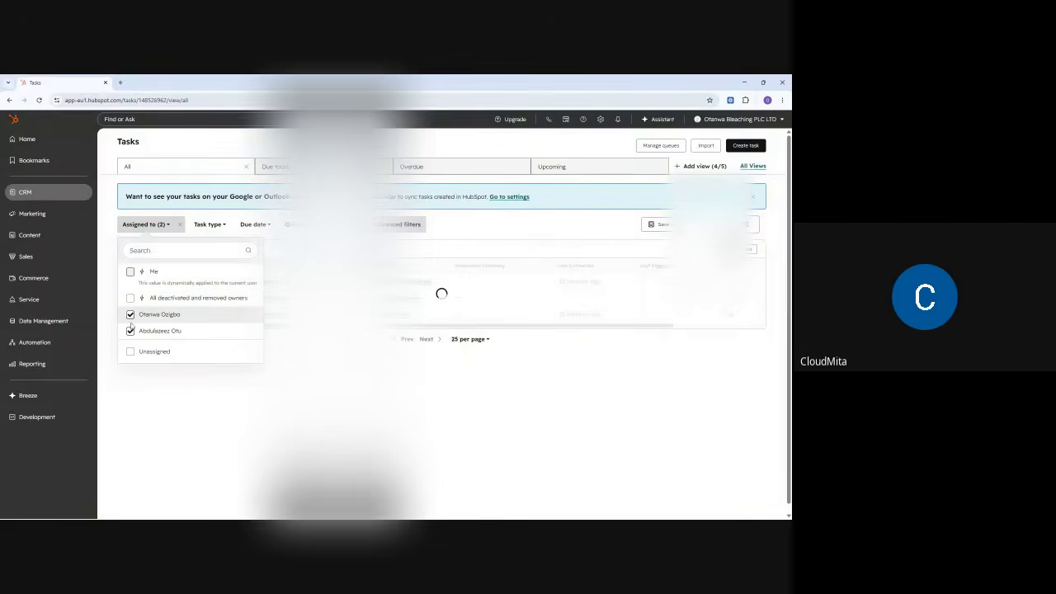
left_click(130, 314)
left_click(130, 331)
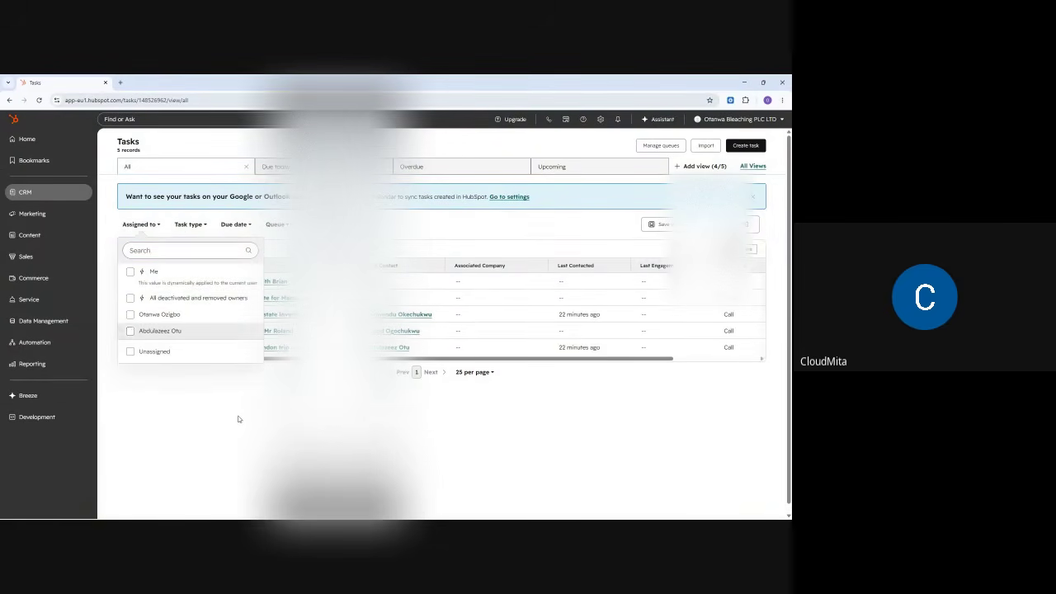
left_click(238, 419)
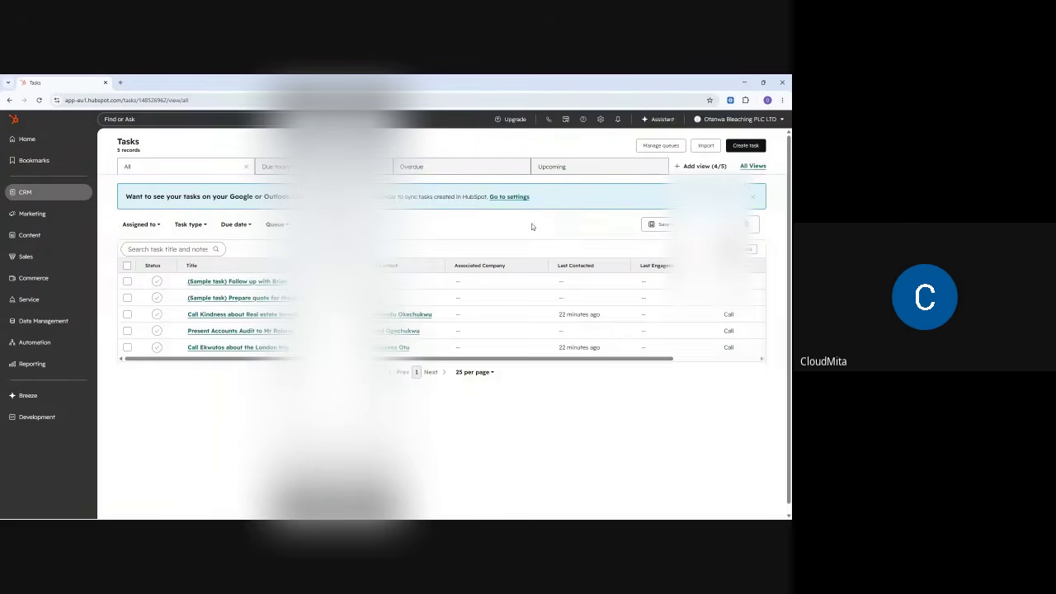
mouse_move(28, 198)
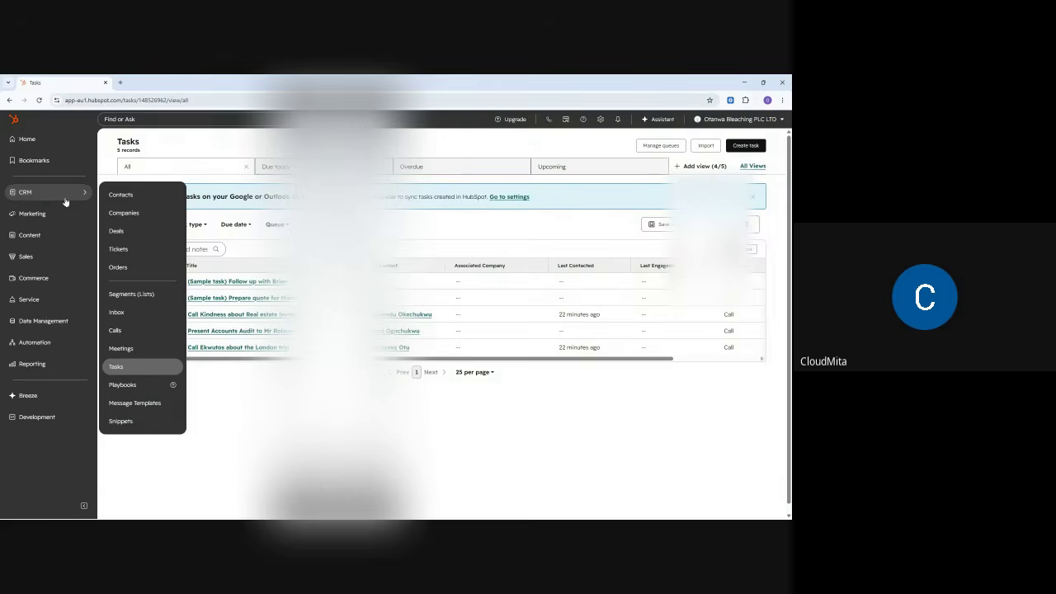
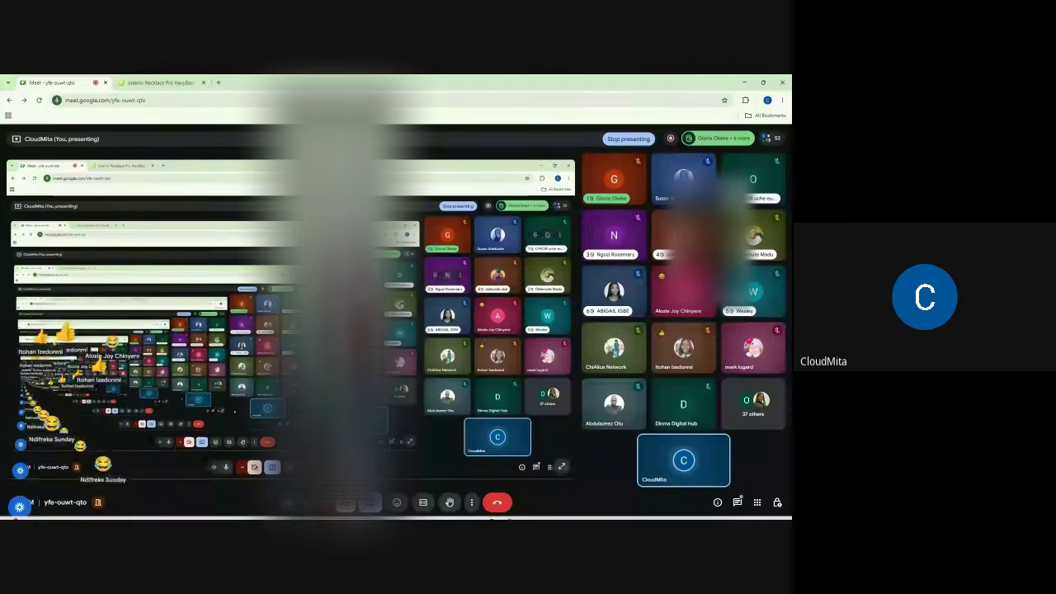
- Return from the Meet call to HubSpot's Tasks list showing all 5 tasks
mouse_move(525, 516)
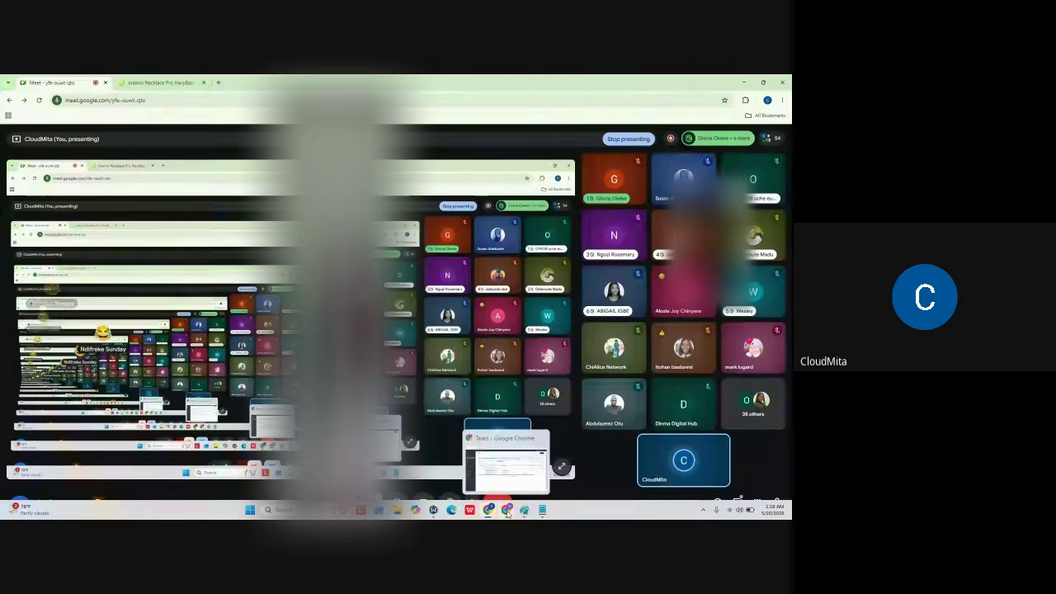
left_click(490, 464)
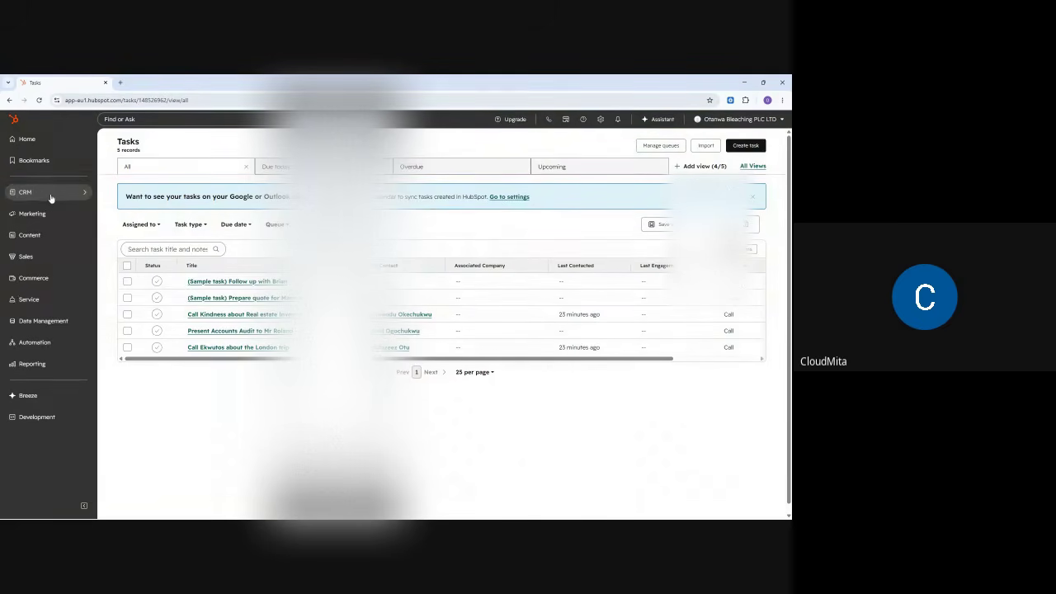
mouse_move(44, 197)
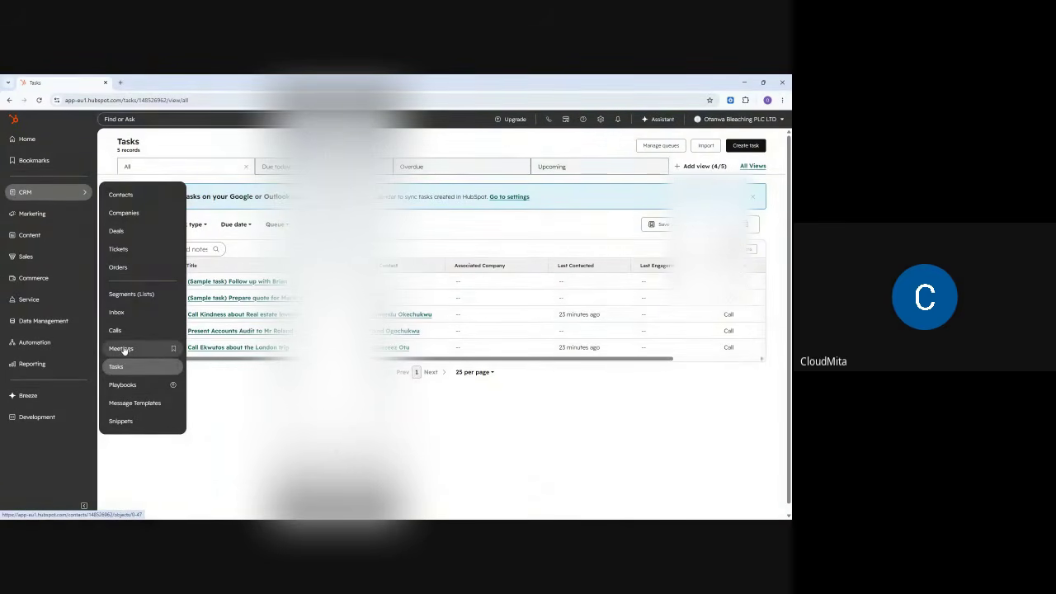
- Open the first contact from Contacts and start a meeting, which prompts for a calendar
left_click(114, 195)
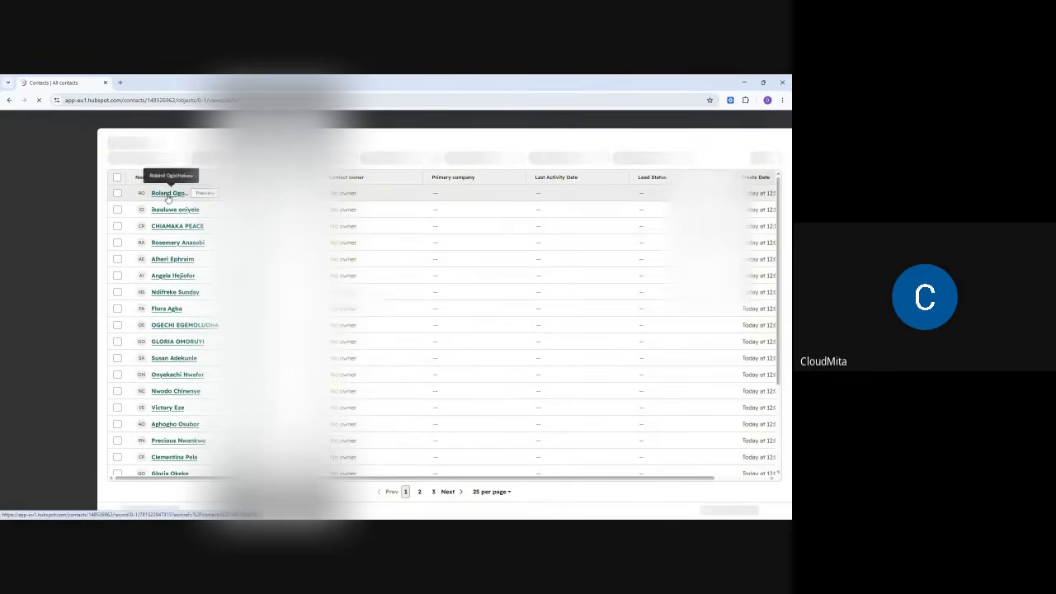
left_click(167, 220)
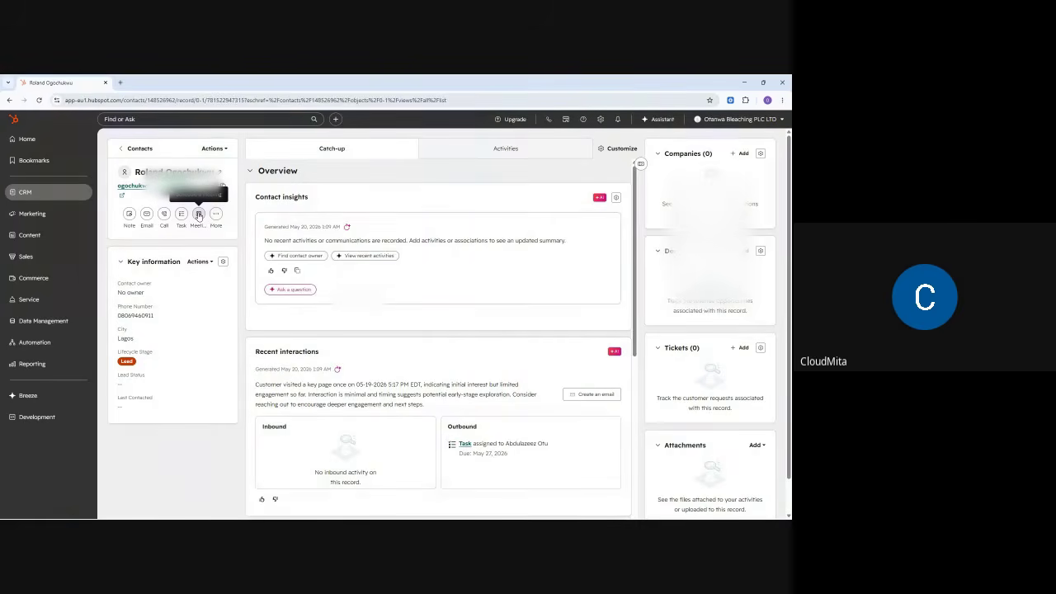
left_click(198, 215)
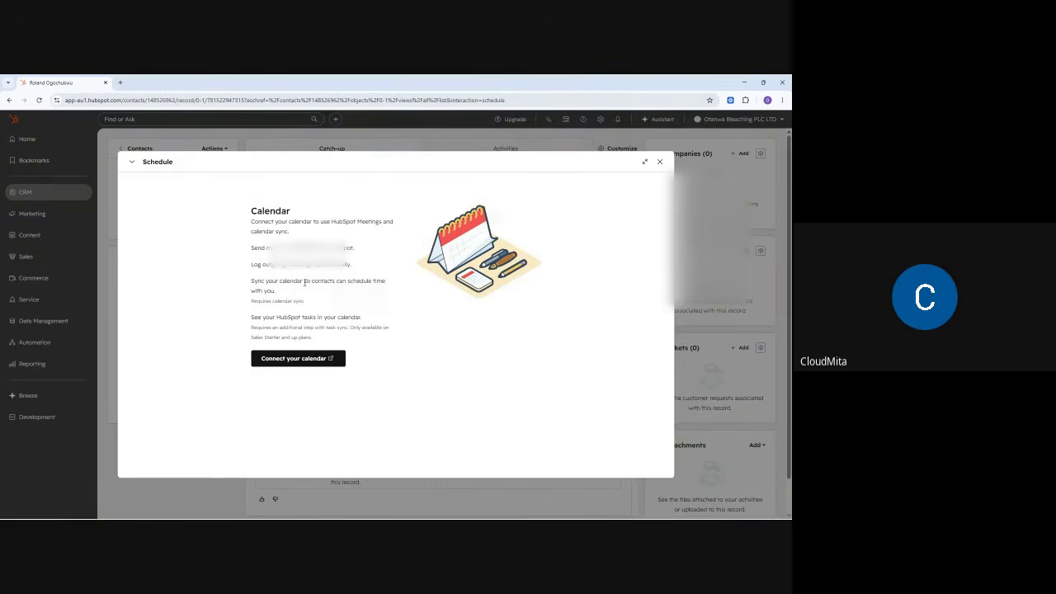
- Pick Google / Gmail as the calendar provider and accept the terms to connect
left_click(291, 359)
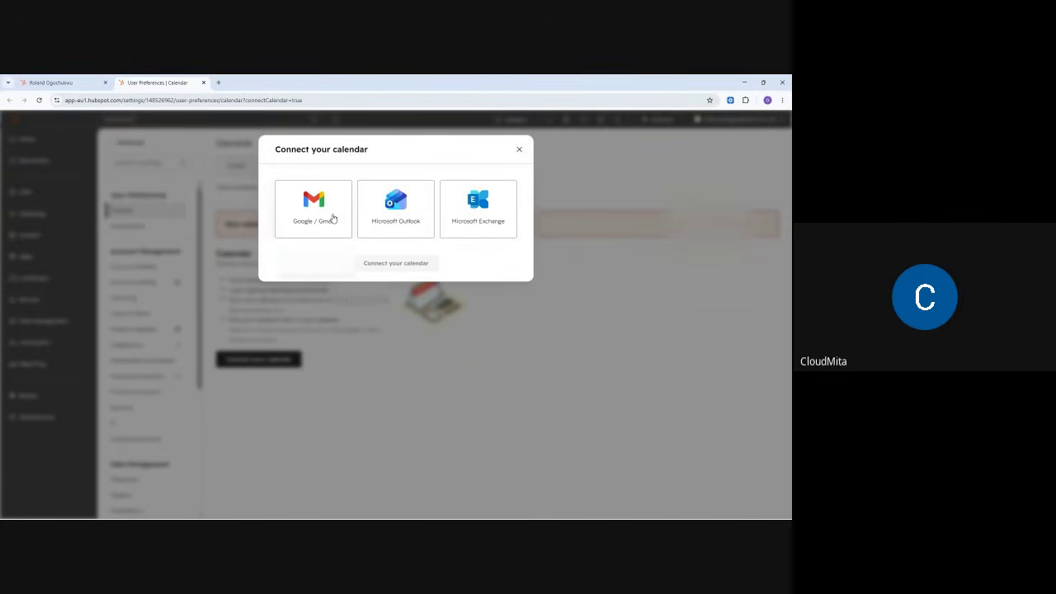
left_click(315, 217)
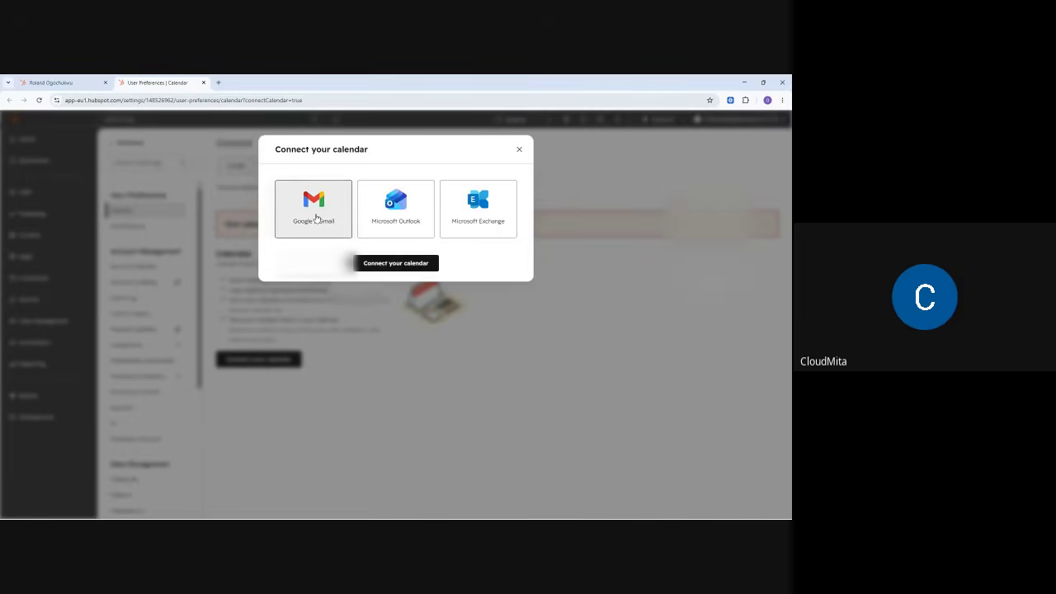
left_click(383, 263)
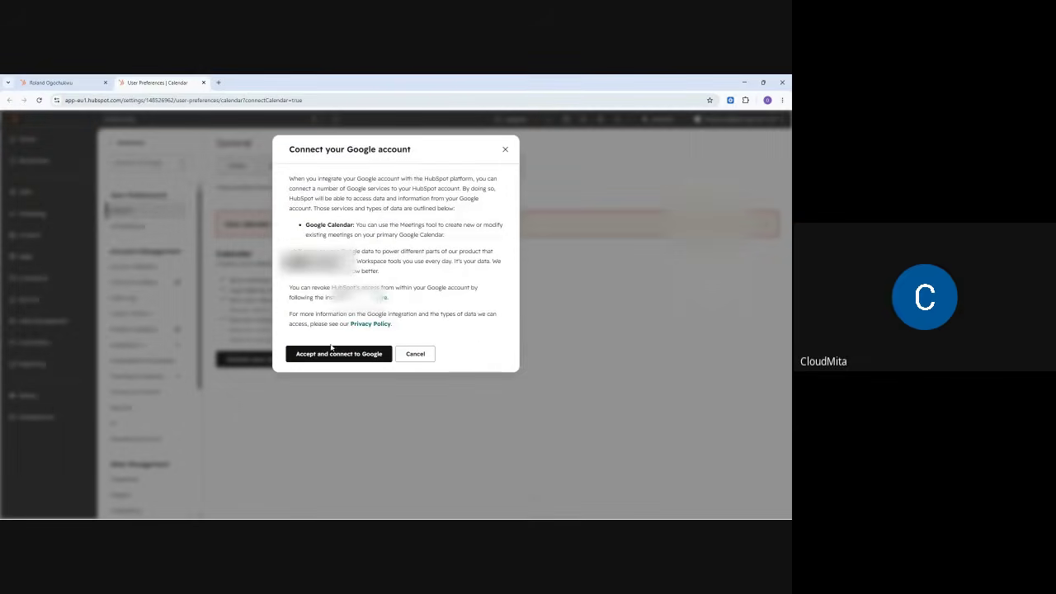
left_click(329, 355)
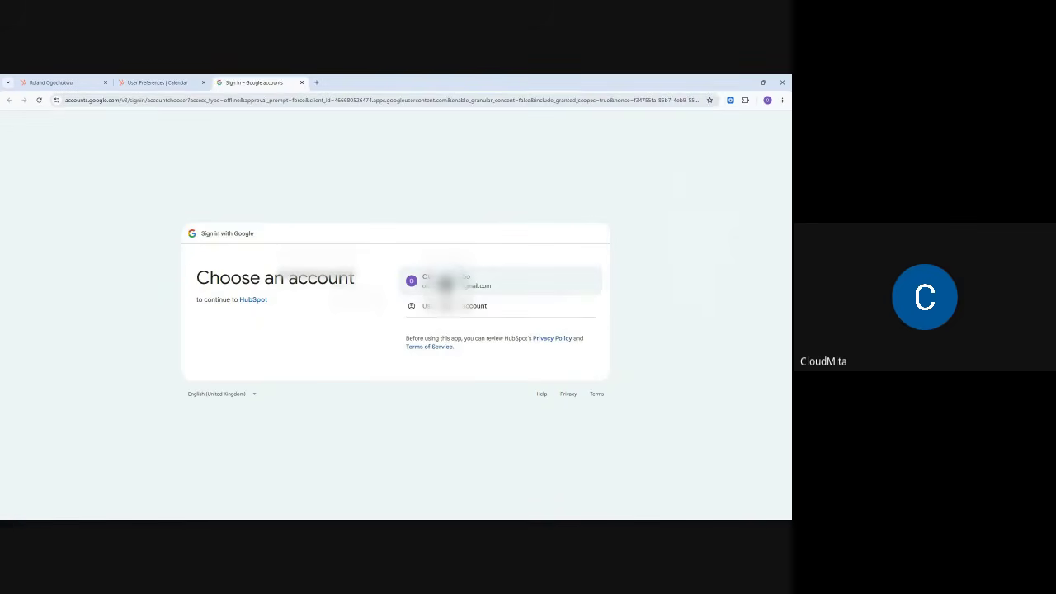
- Sign in with the Google account and allow HubSpot access to the calendar
left_click(459, 283)
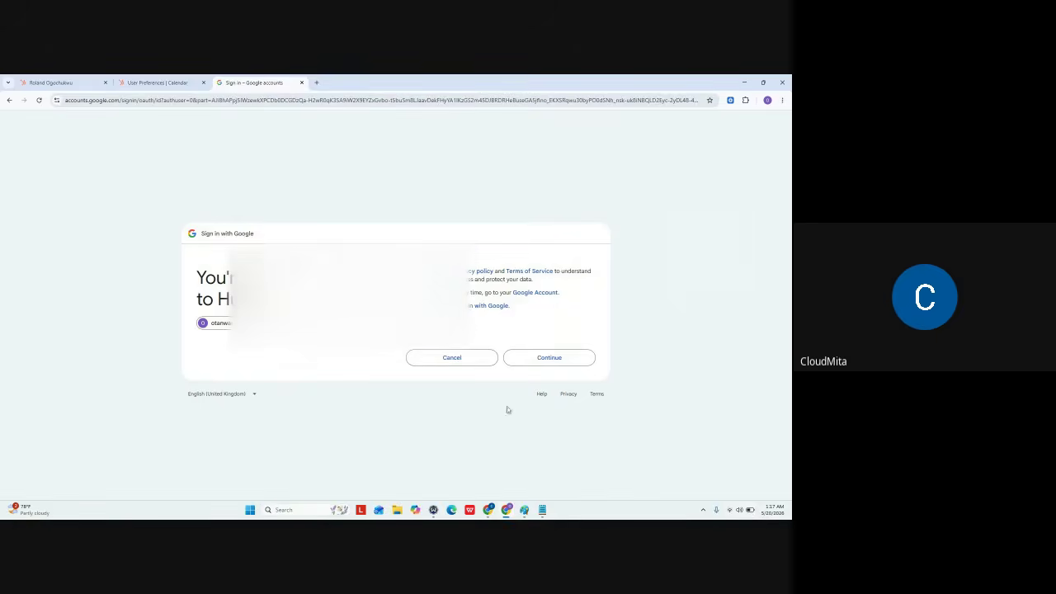
left_click(546, 357)
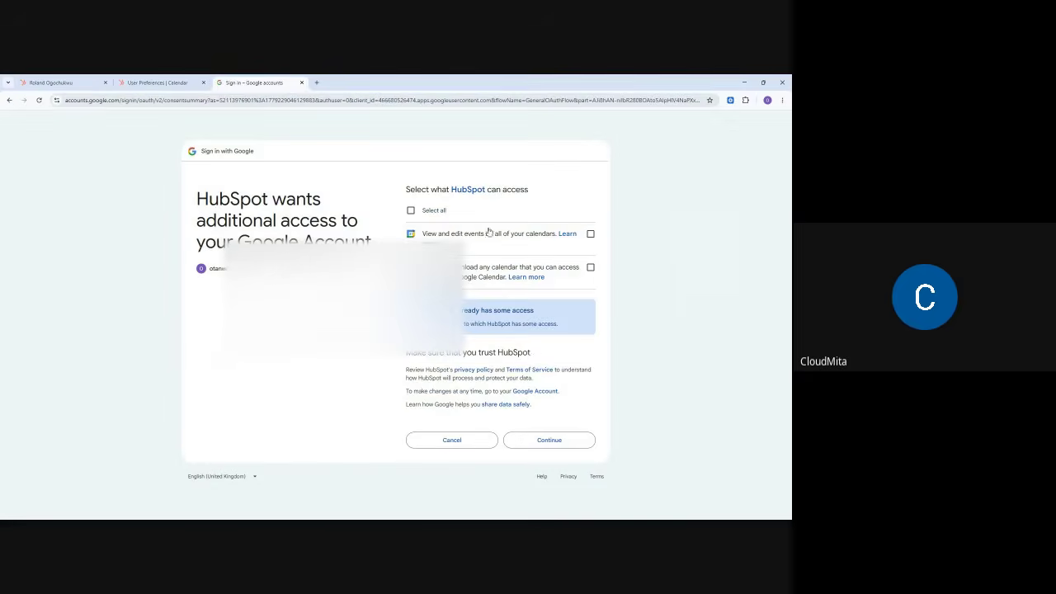
left_click(557, 443)
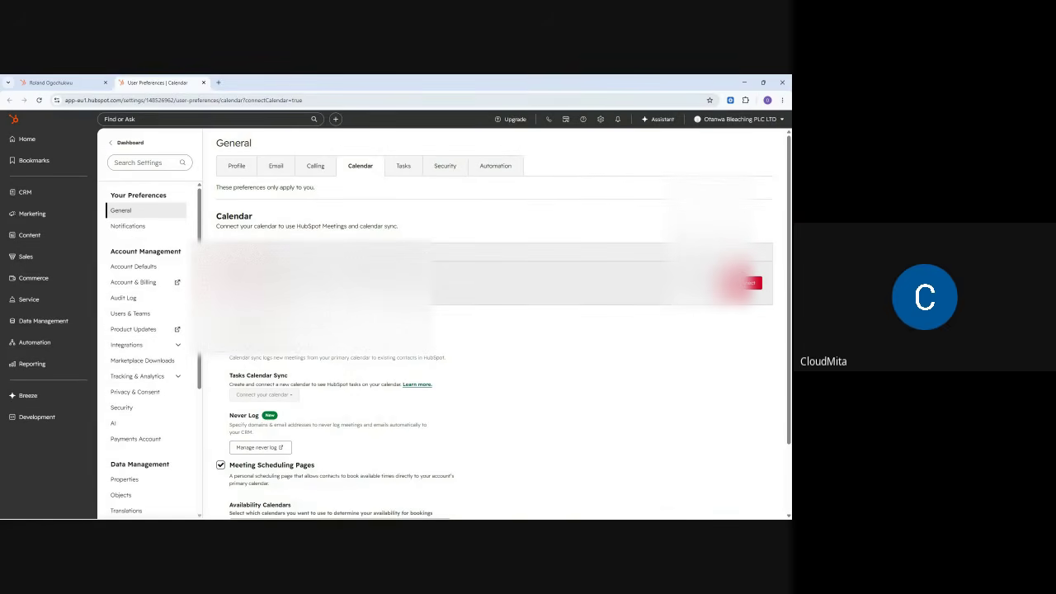
- Confirm the Google calendar shows Connected, then return to the Contacts list
scroll(440, 325, "down", 2)
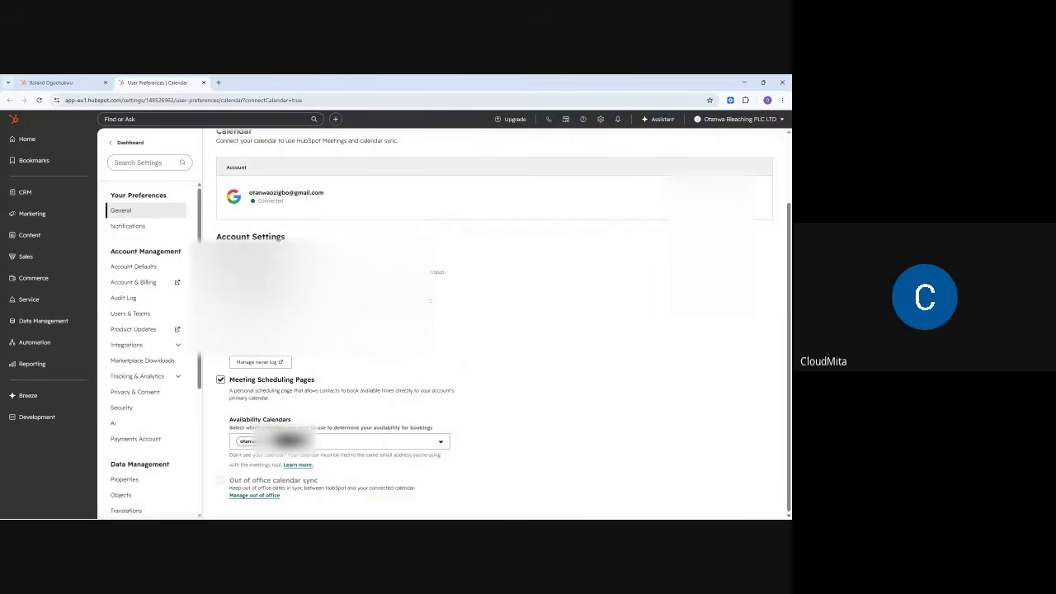
mouse_move(30, 195)
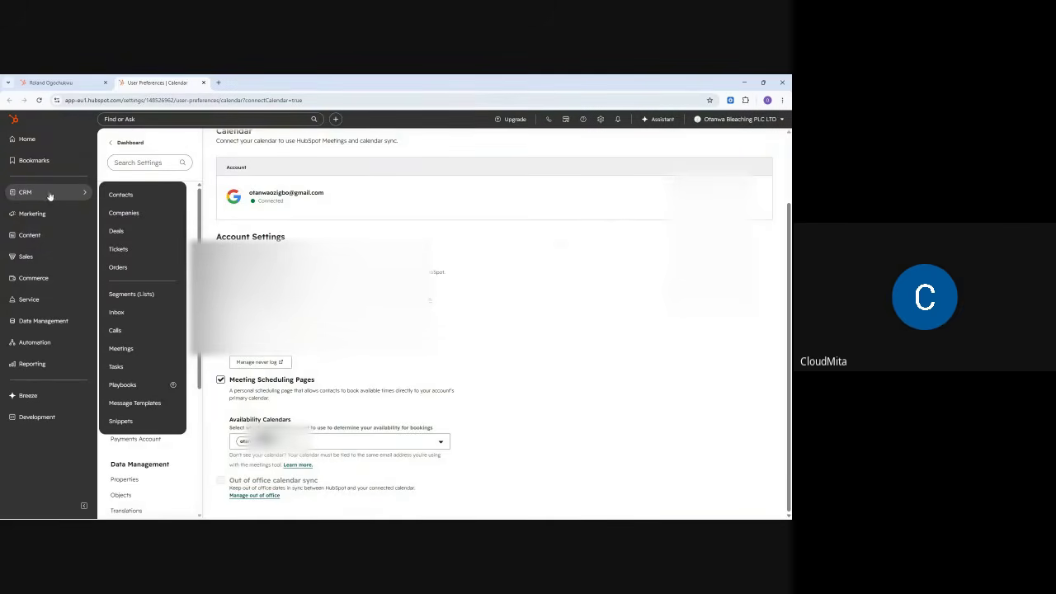
left_click(116, 196)
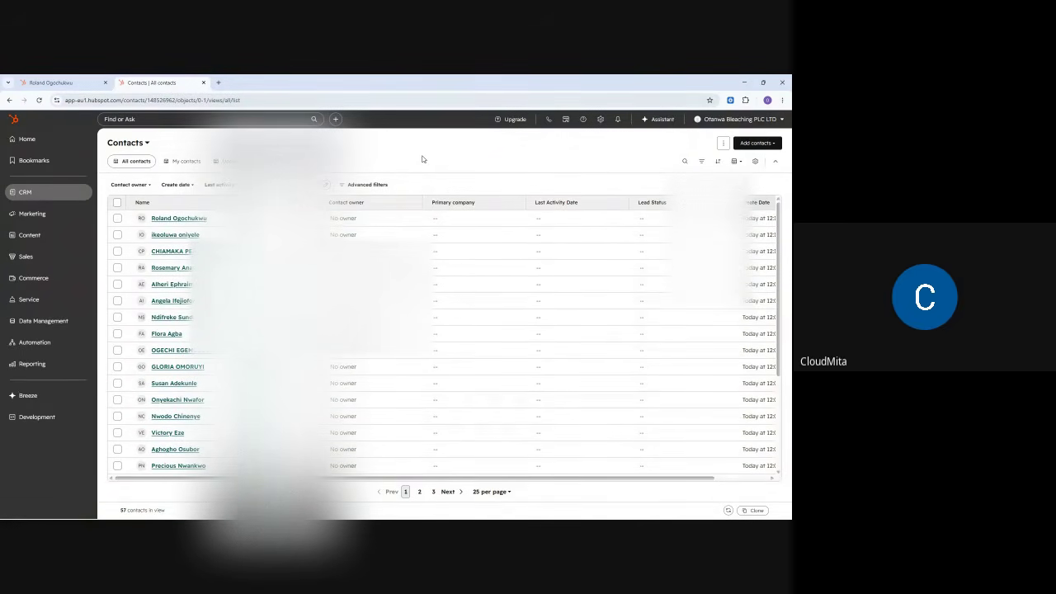
- Open the first contact's record and bring up the Schedule form for May 18–22, 2026
left_click(117, 203)
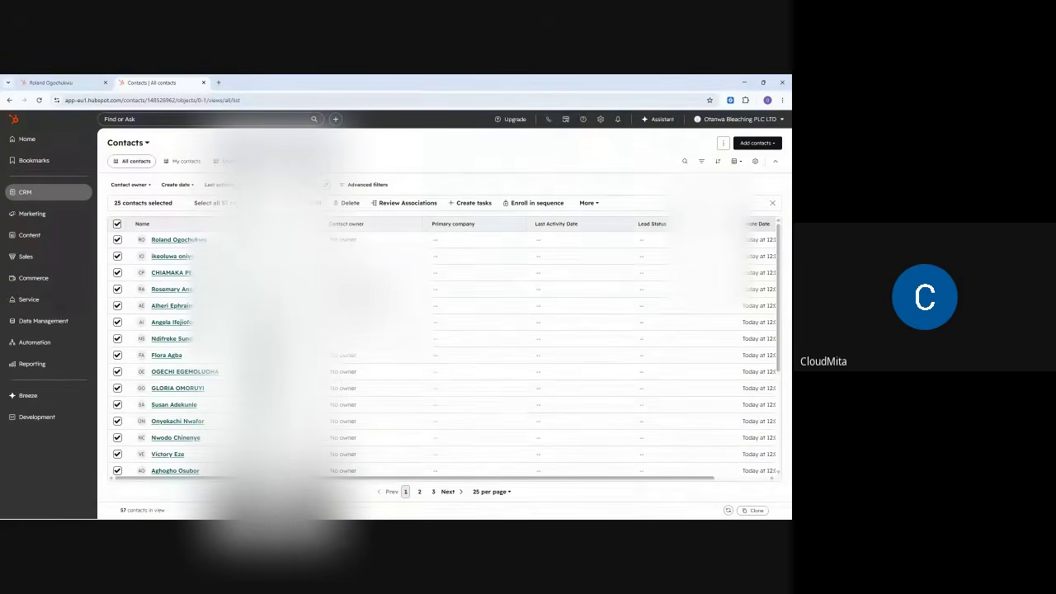
left_click(168, 239)
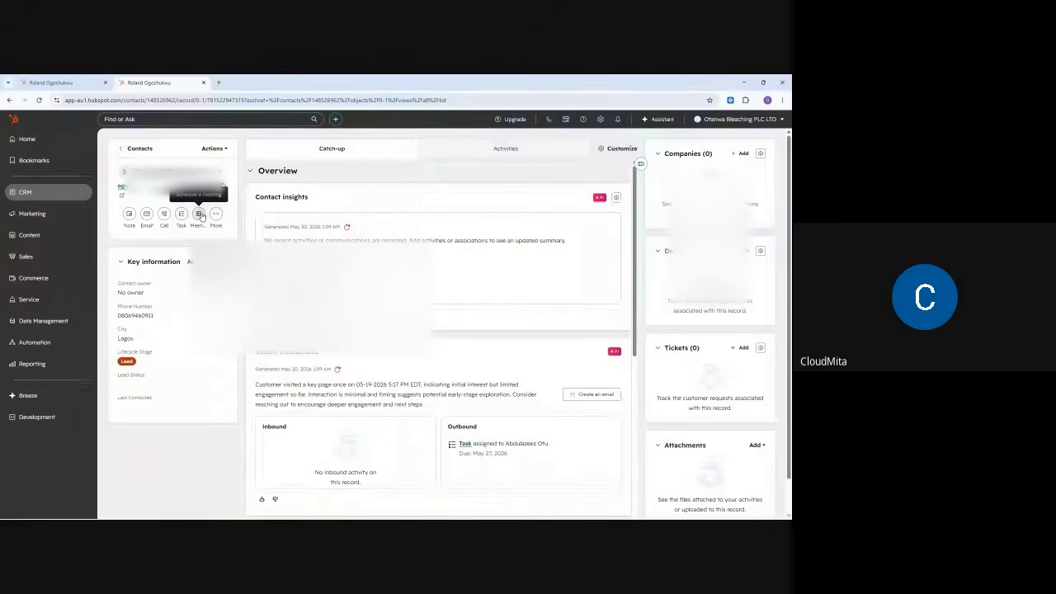
left_click(199, 215)
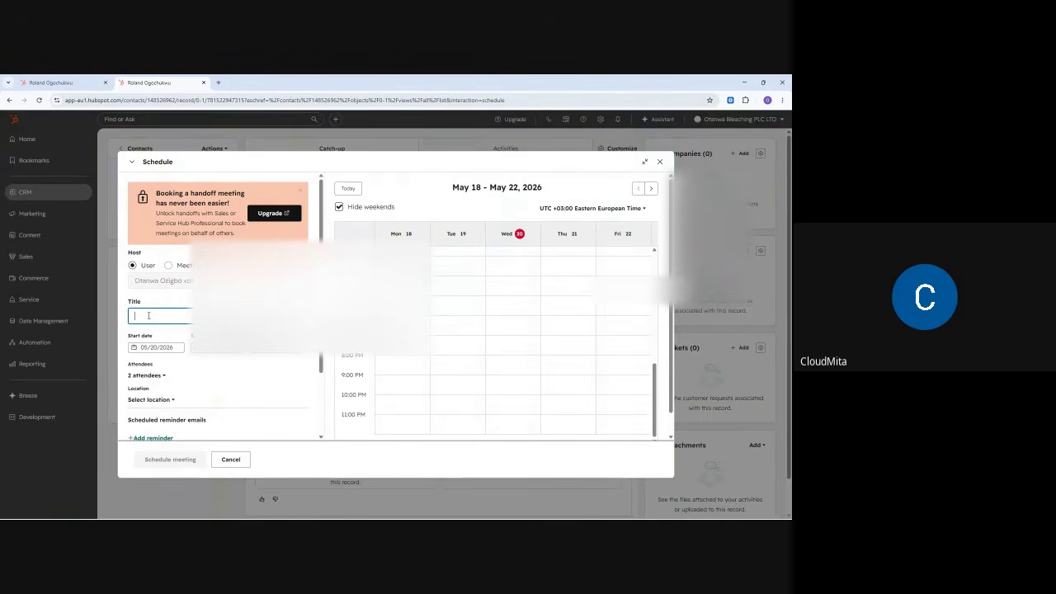
- Title the meeting 'Revisit the Lekki' Estate and choose its start date and time
type("R")
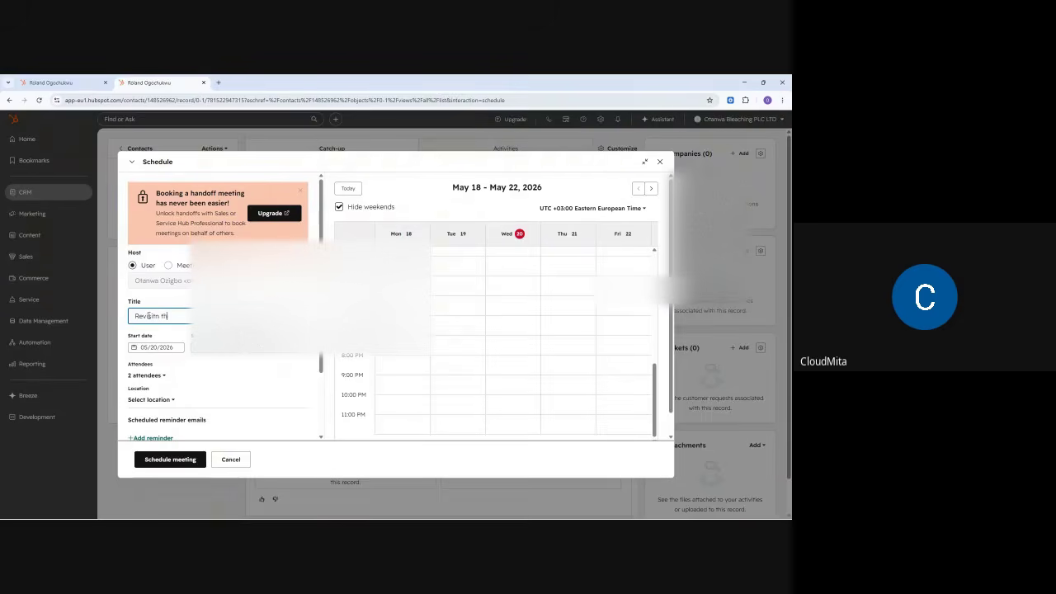
type("evisit the Lekki")
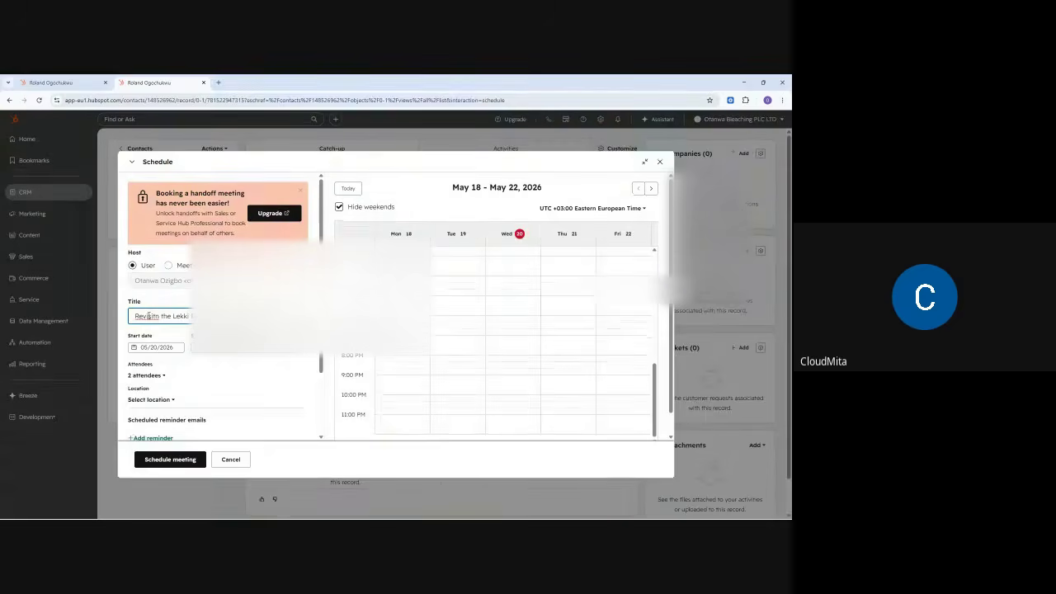
left_click(167, 347)
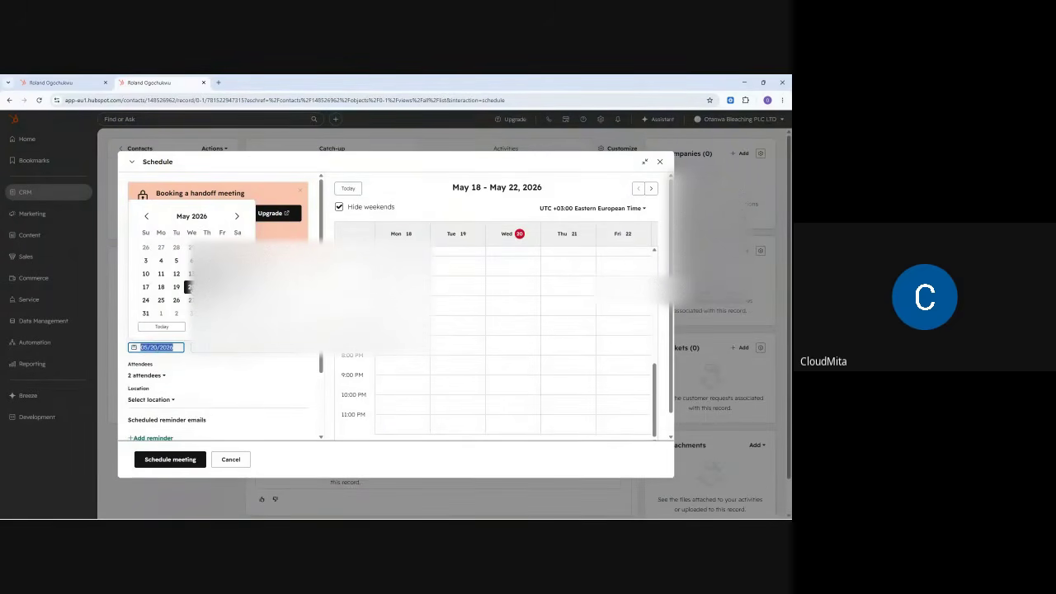
left_click(214, 348)
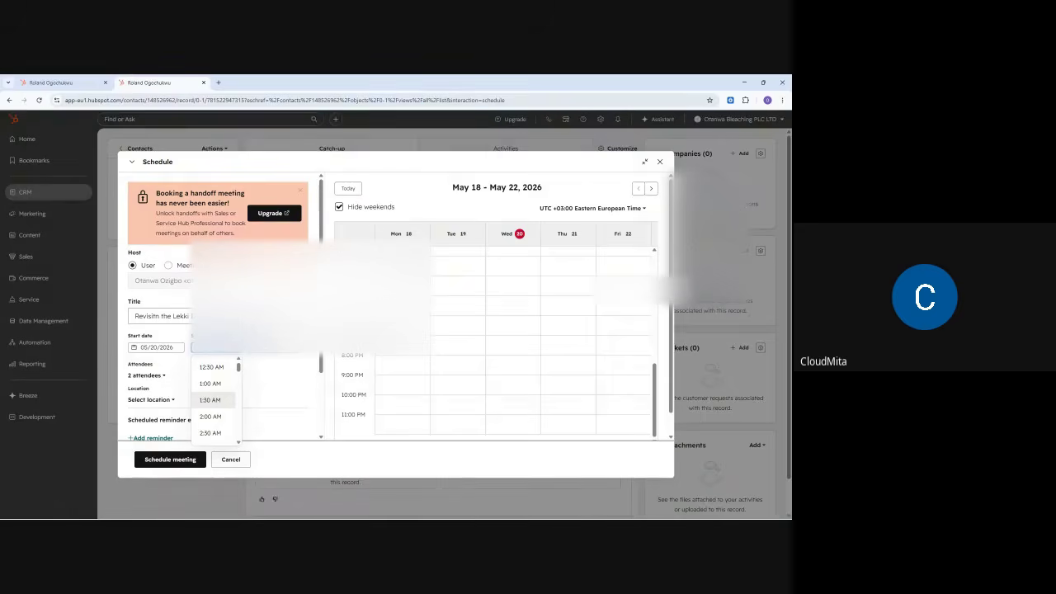
scroll(216, 410, "down", 10)
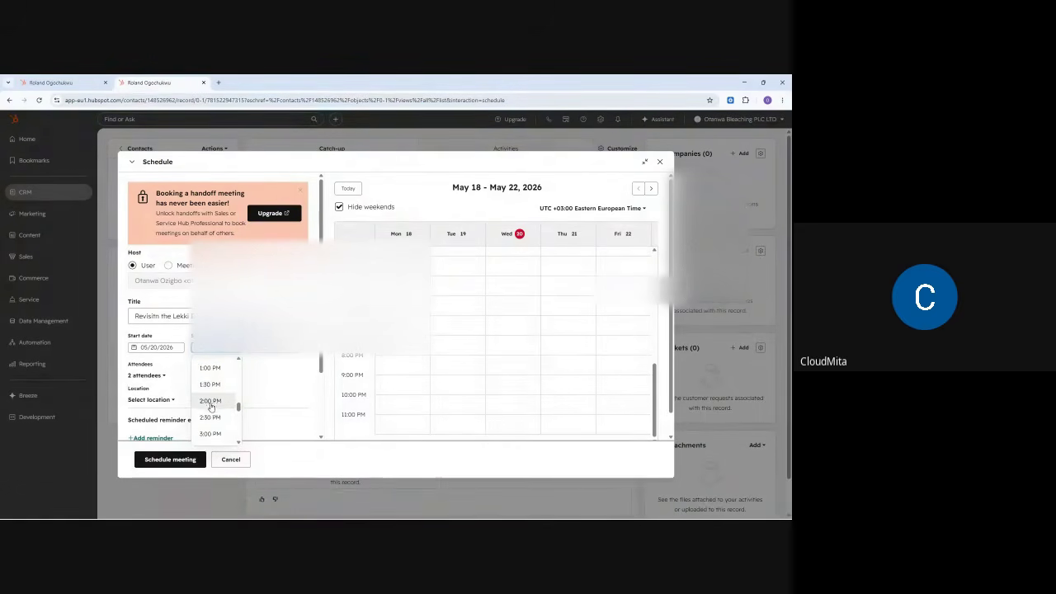
left_click(214, 389)
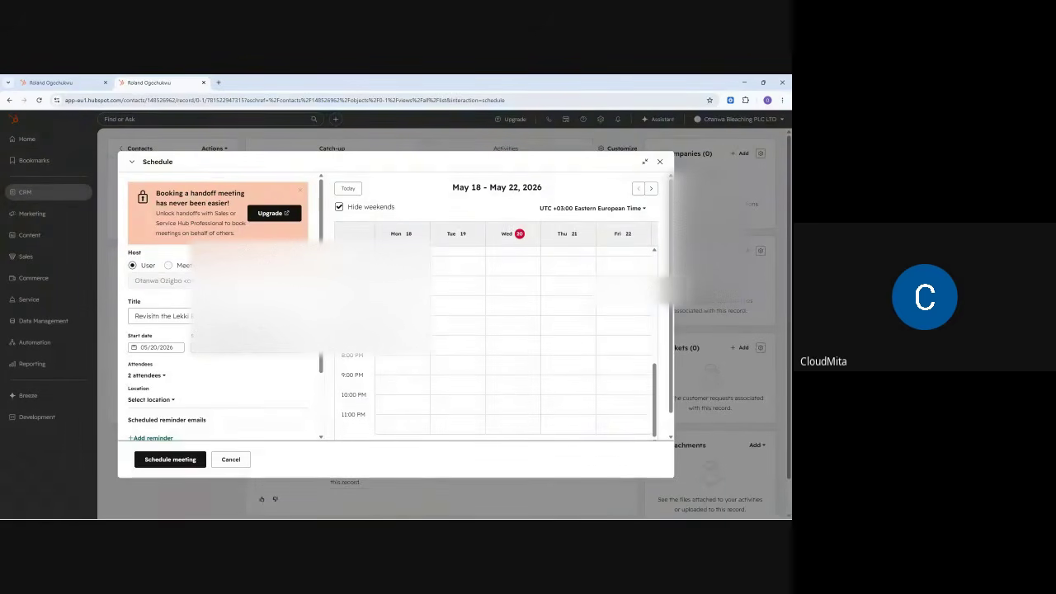
left_click(272, 351)
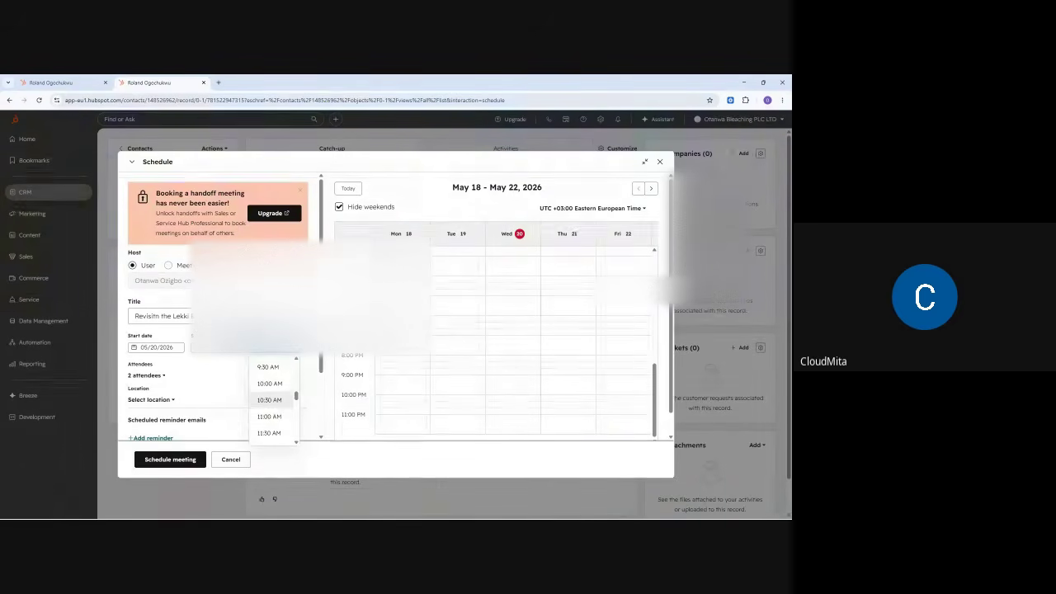
left_click(271, 430)
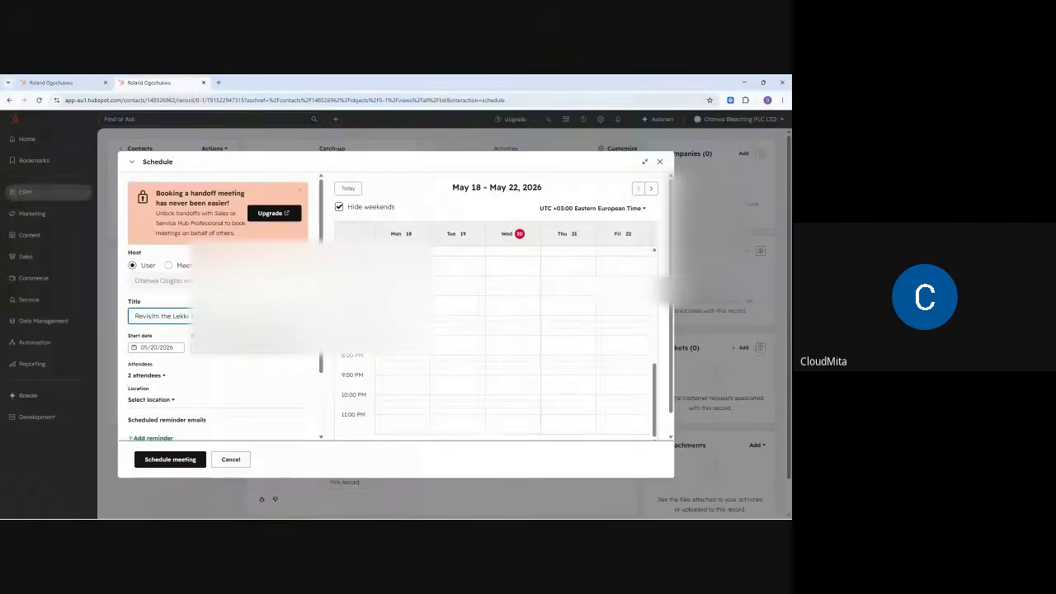
- Review the meeting attendees and set the location to Custom
scroll(210, 358, "down", 2)
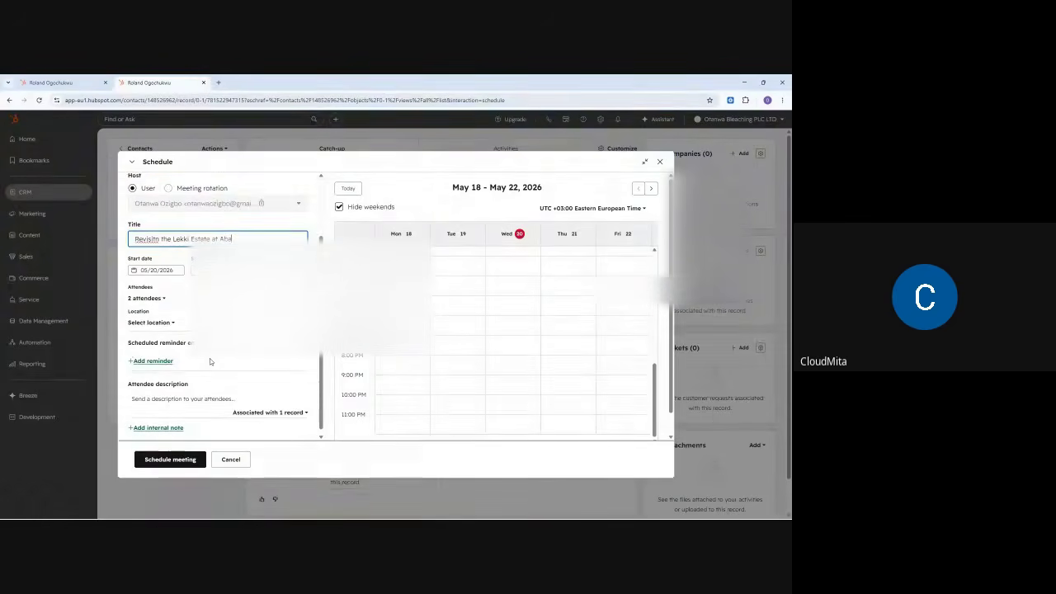
left_click(145, 292)
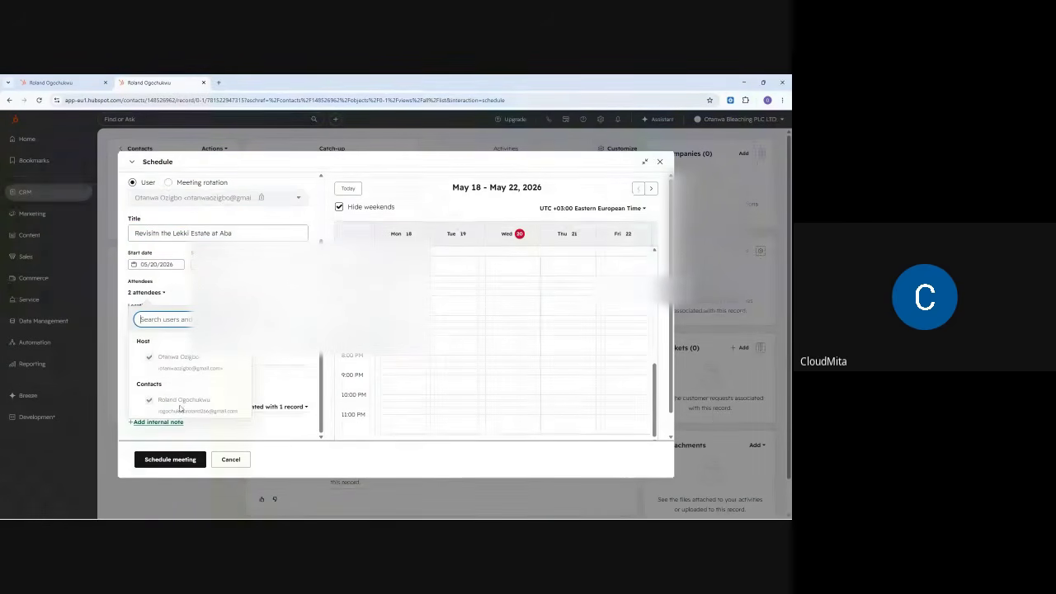
left_click(153, 320)
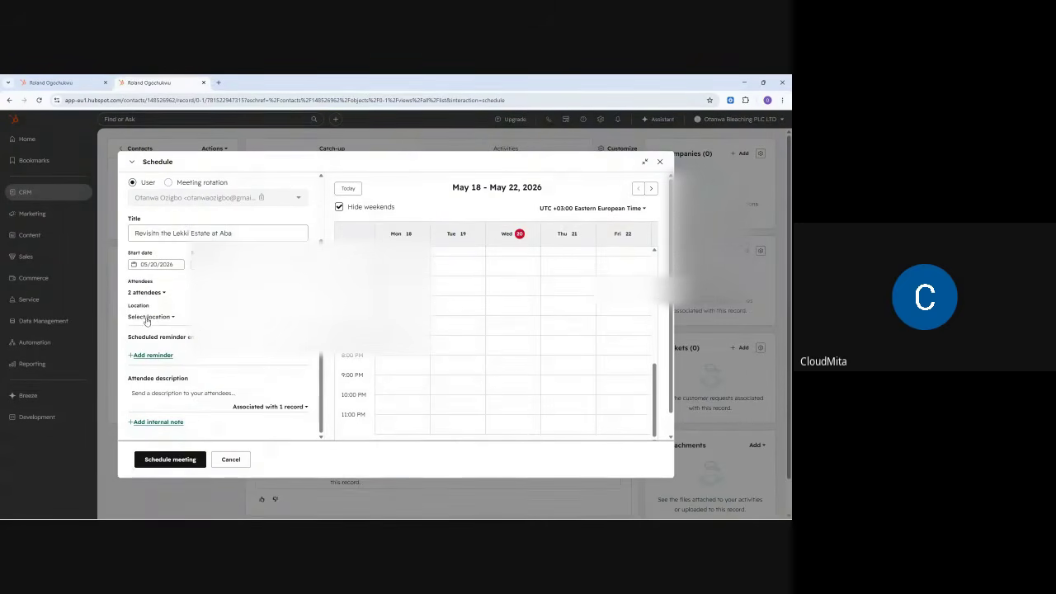
left_click(147, 319)
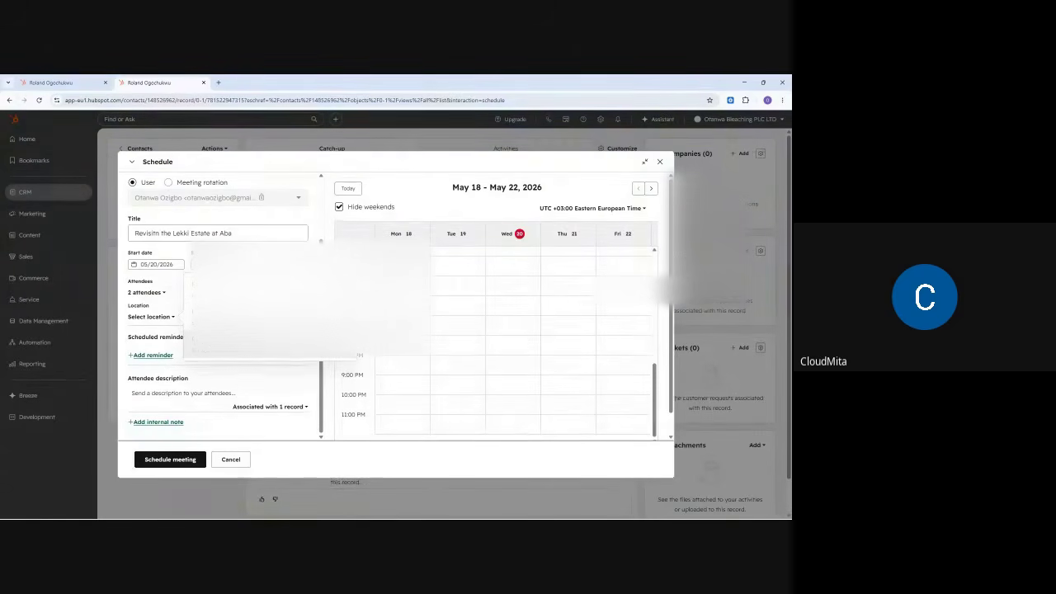
left_click(239, 340)
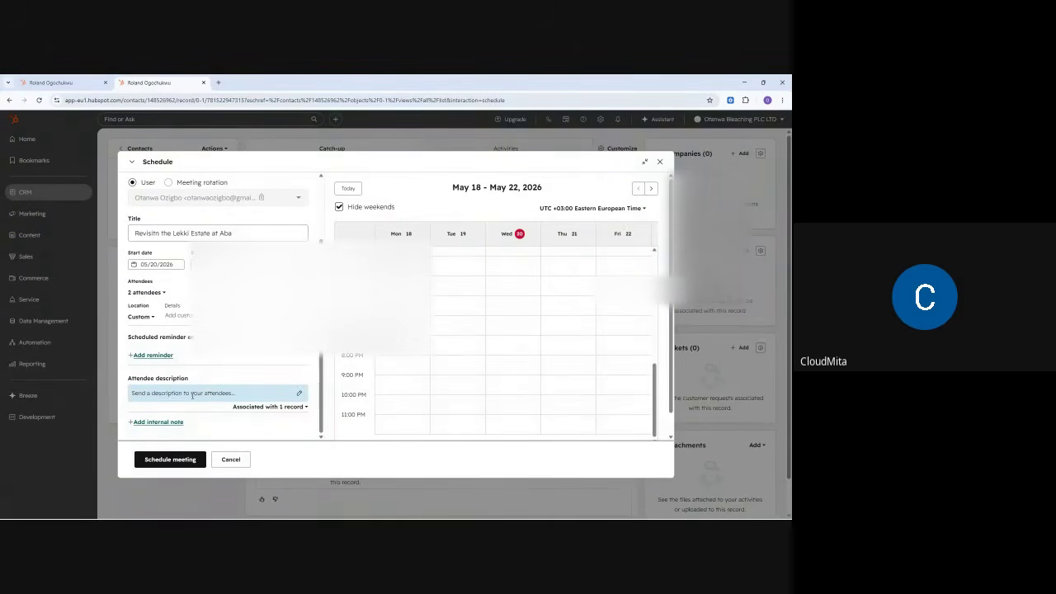
- Add the description 'Please join this Meeting tomorrow as scheduled' and associate a second contact
left_click(193, 394)
type("P")
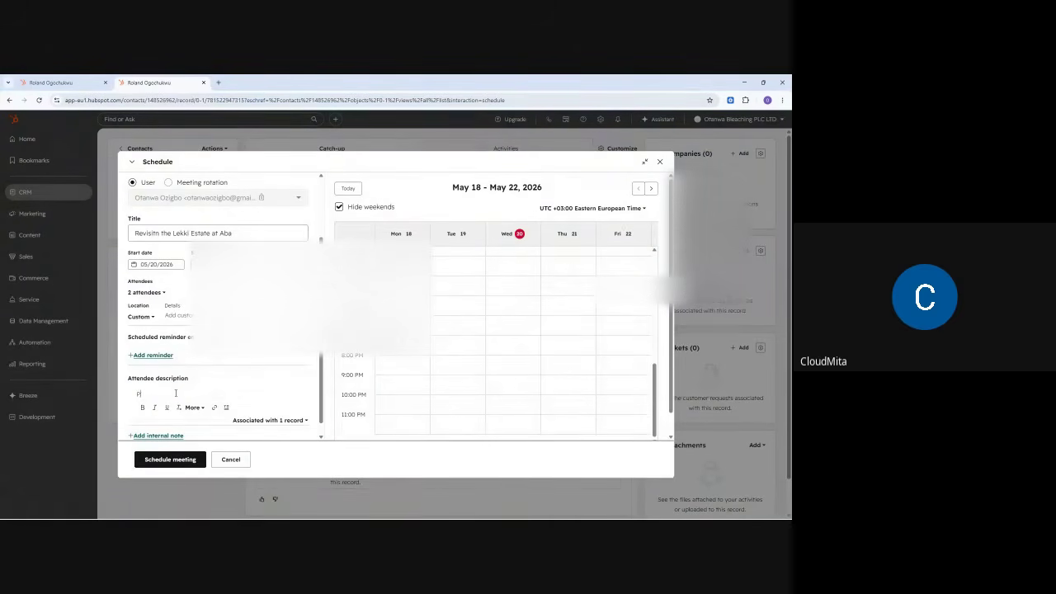
type("lease join this Meeting tomorrow as scheduled")
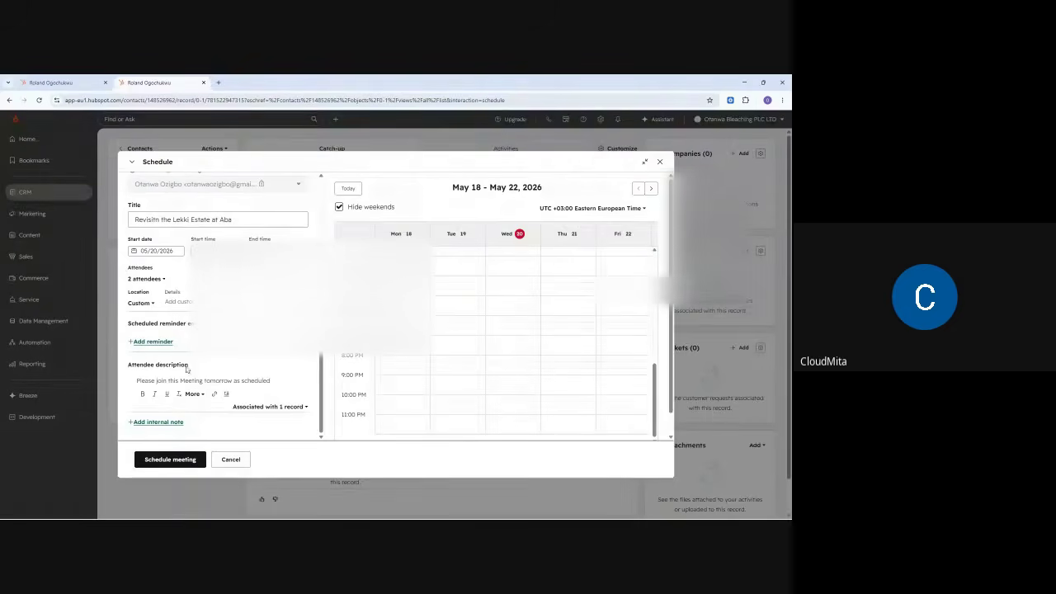
left_click(272, 407)
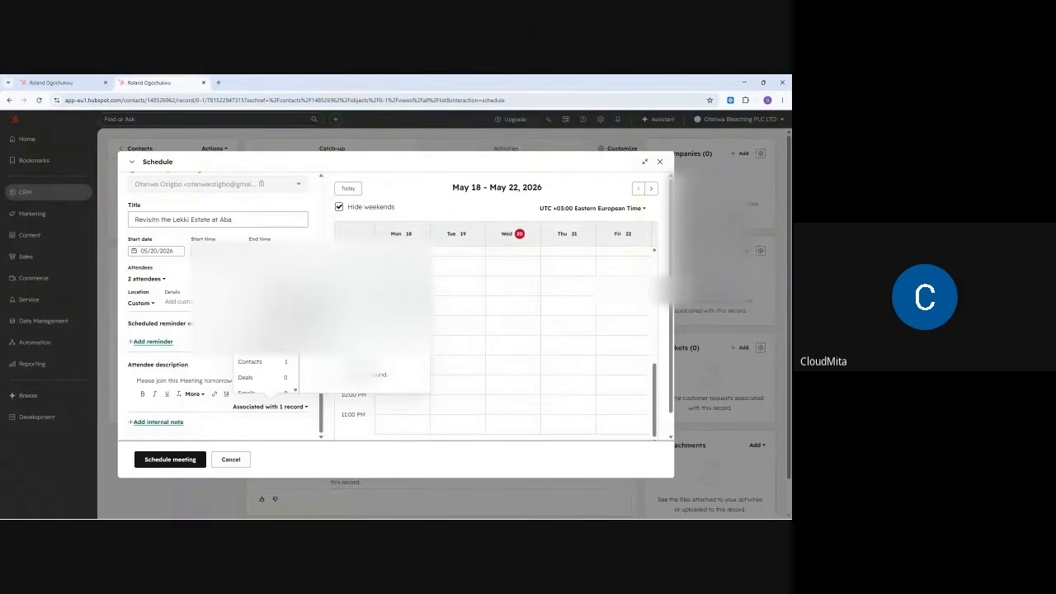
left_click(250, 361)
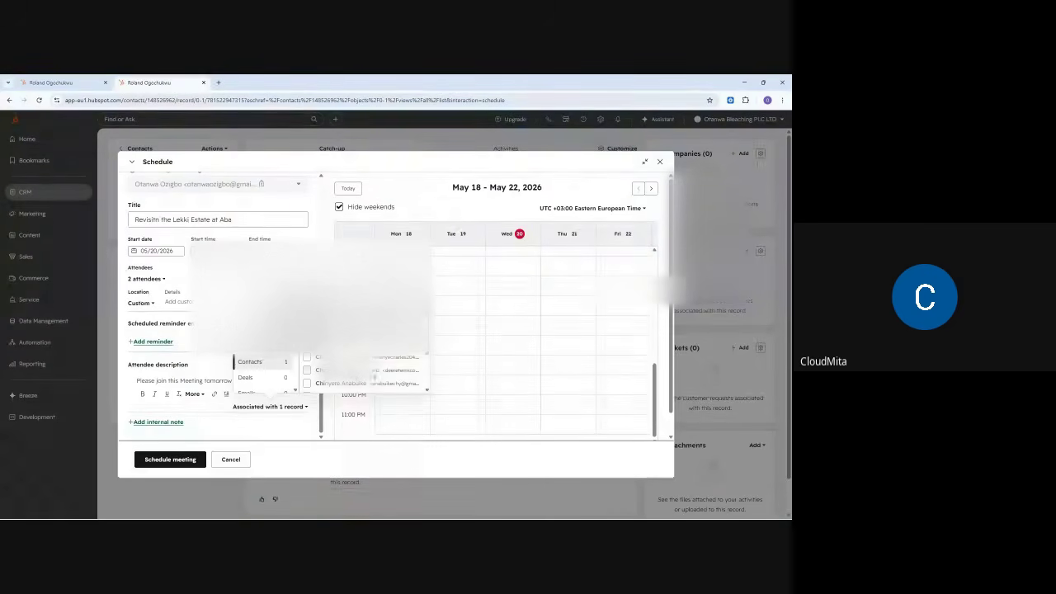
left_click(304, 370)
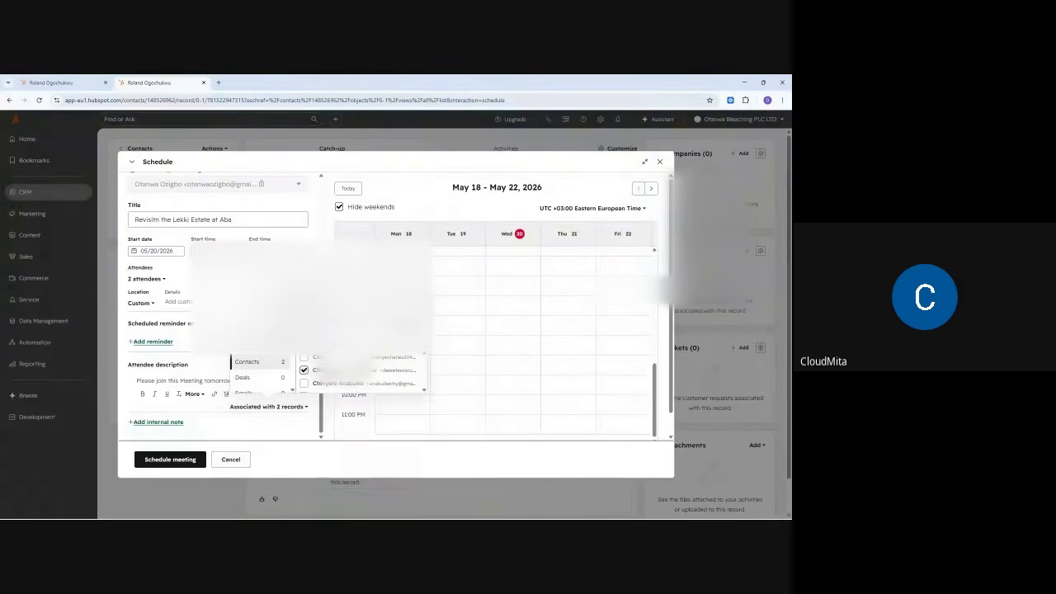
scroll(354, 375, "down", 2)
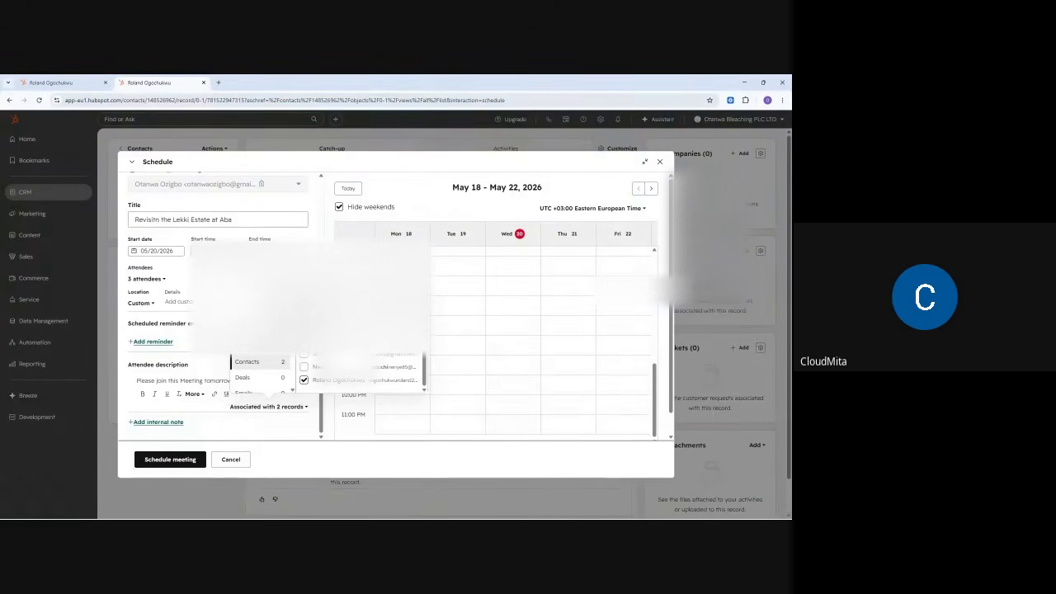
scroll(363, 371, "up", 2)
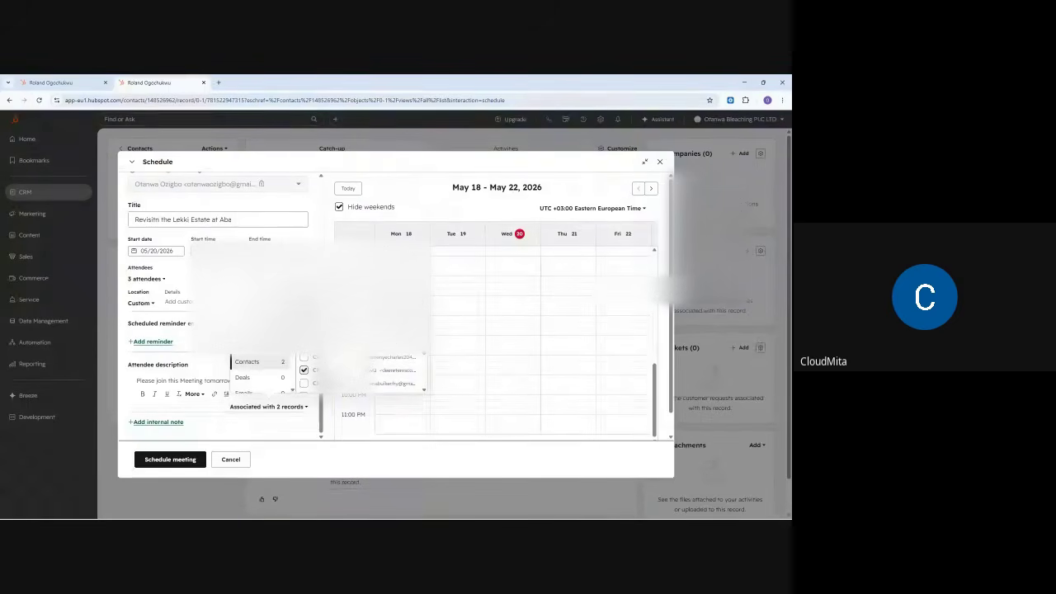
left_click(209, 360)
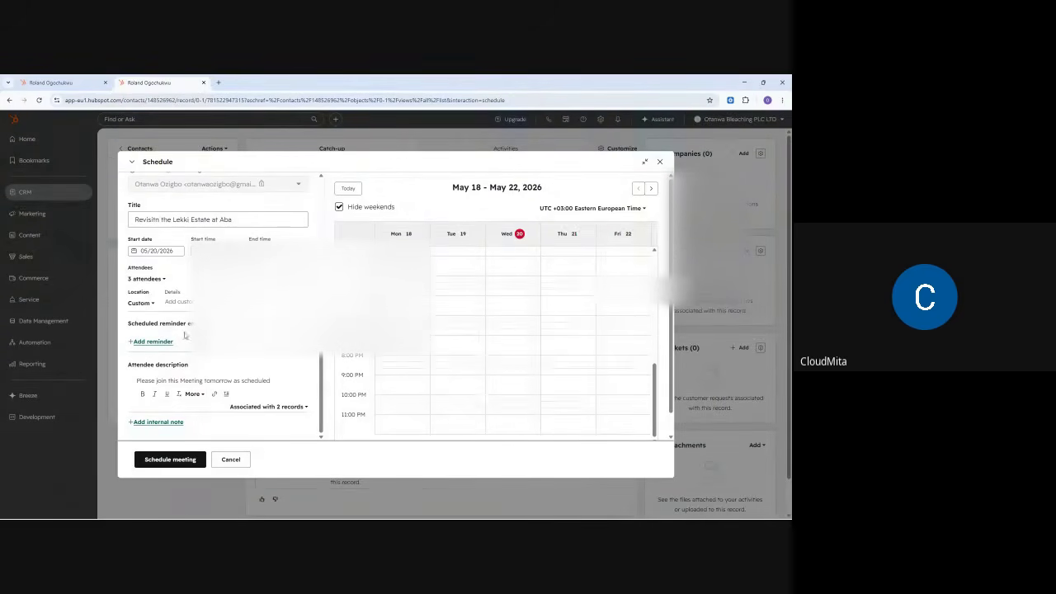
scroll(185, 335, "up", 3)
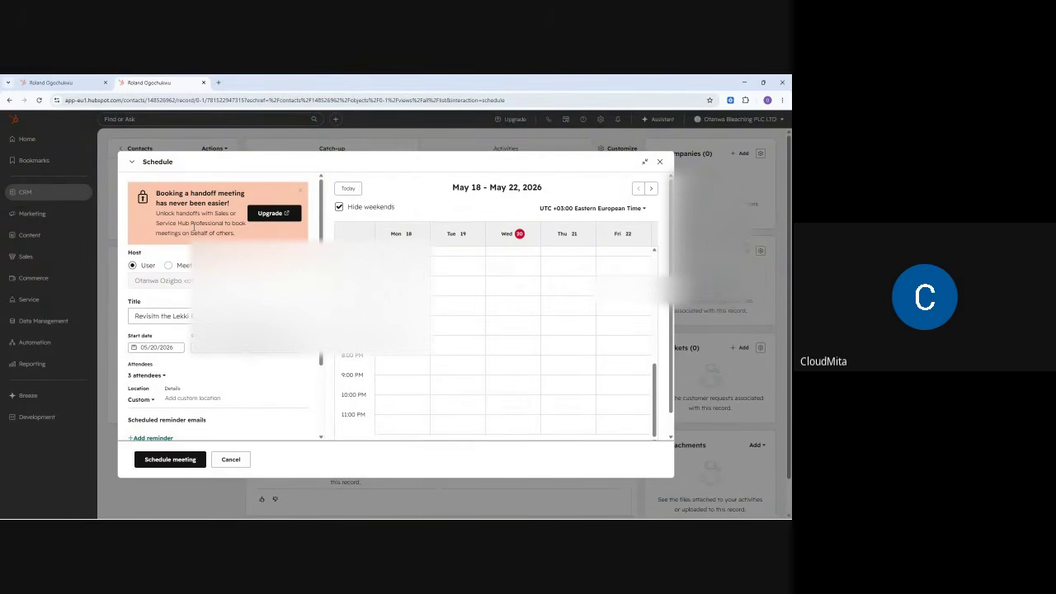
- Schedule the Lekki Estate meeting and filter the contact's Activities to Notes
left_click(162, 462)
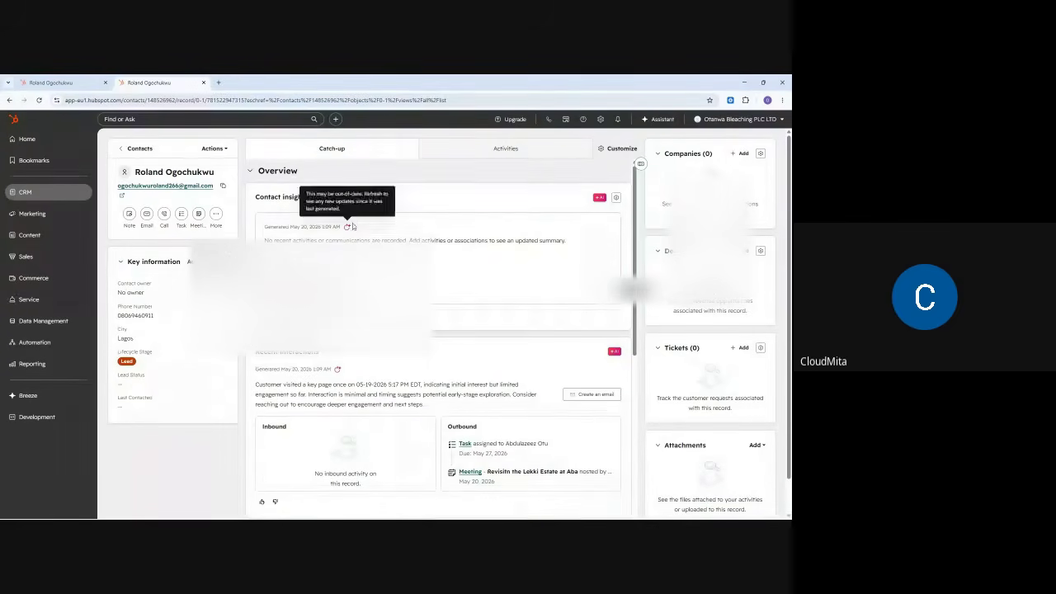
left_click(499, 152)
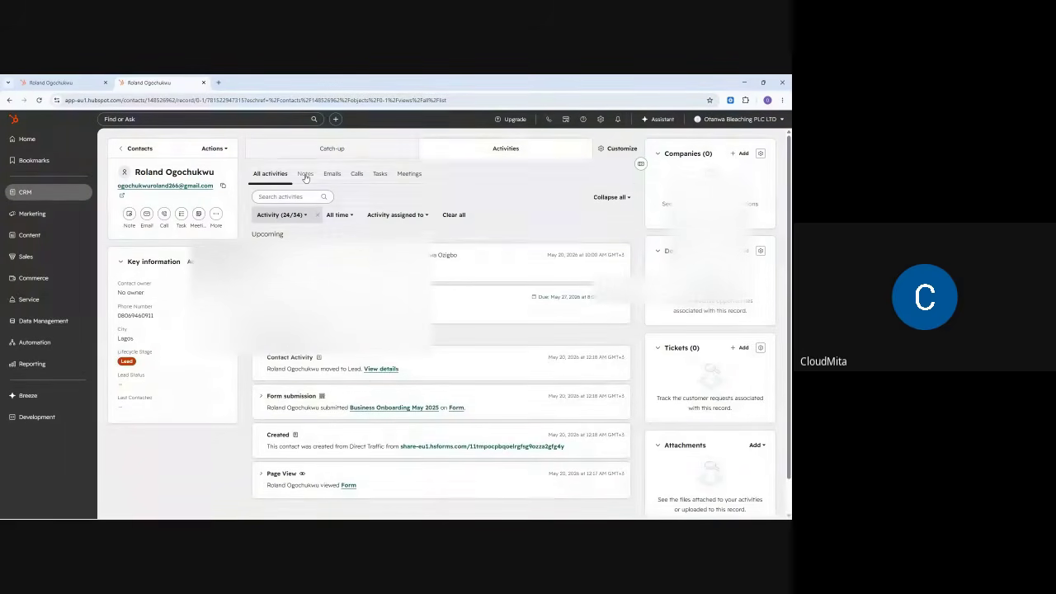
left_click(305, 174)
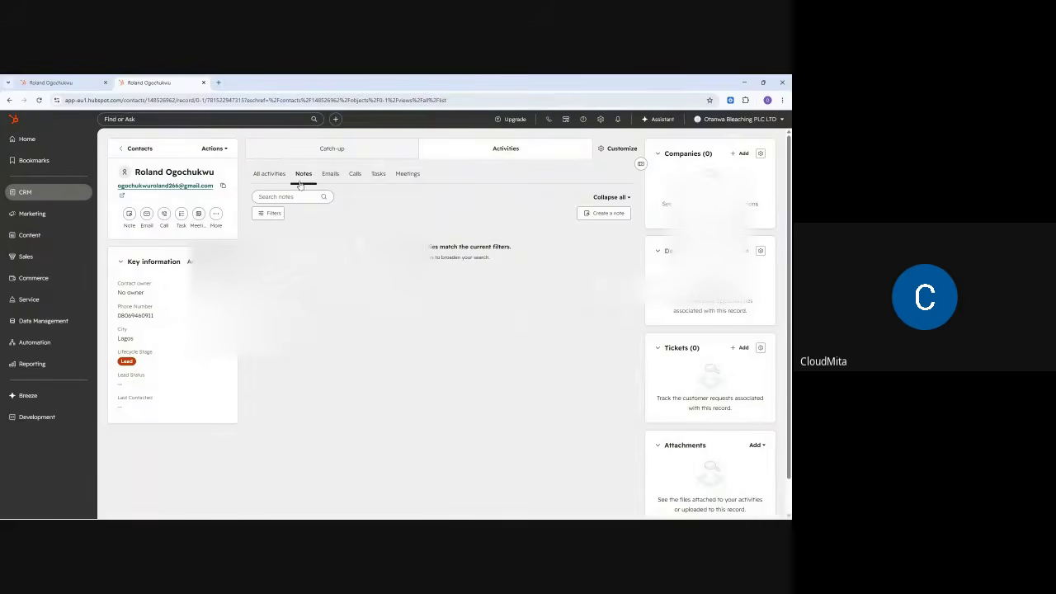
- Write a new note in the contact's note editor and save it with Create note
left_click(130, 214)
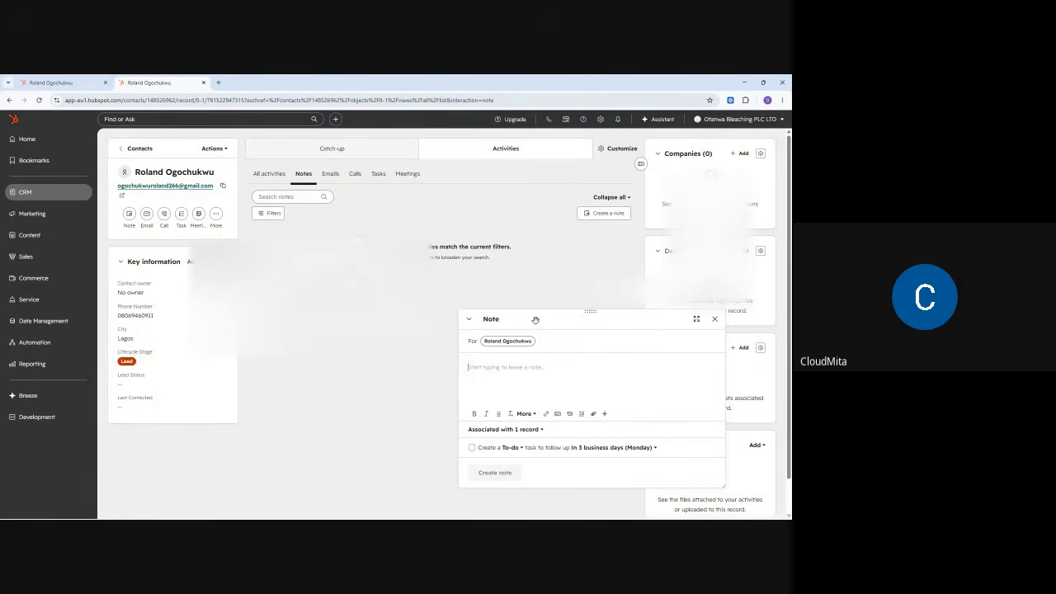
left_click_drag(591, 315, 400, 258)
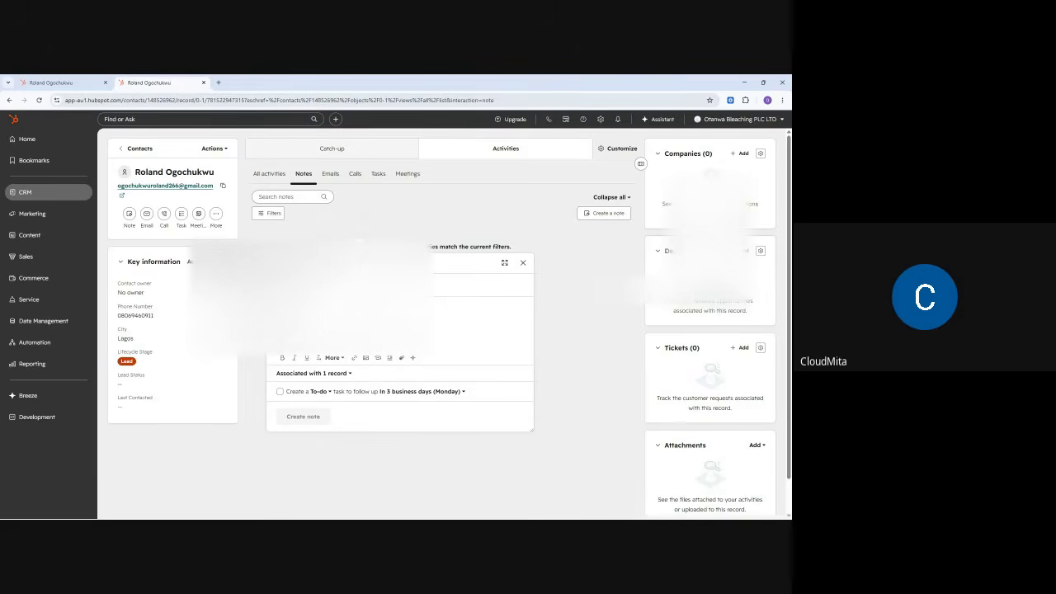
type("T")
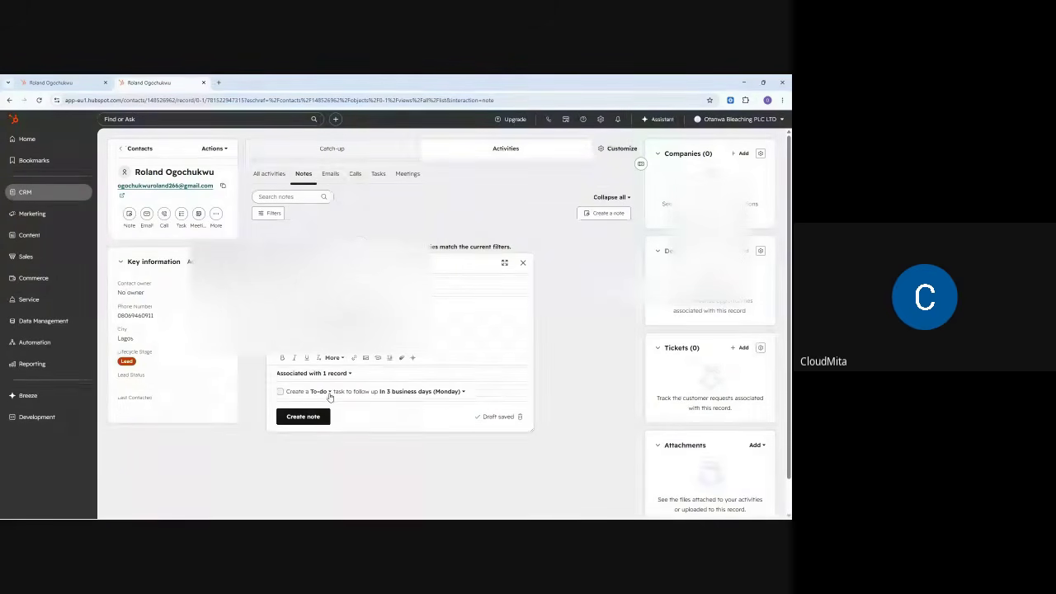
left_click(303, 417)
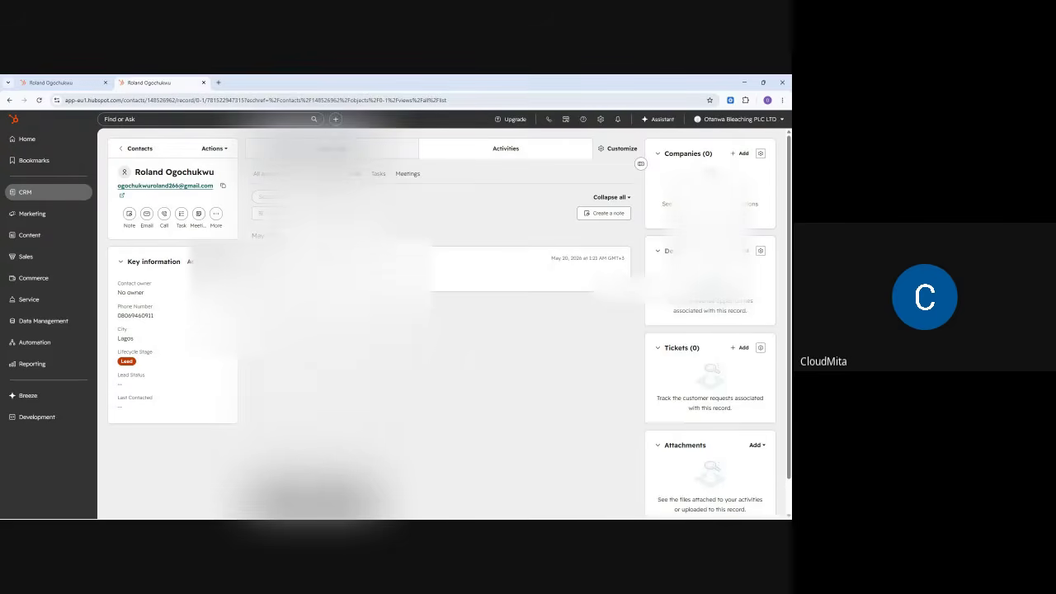
- Check the contact's email, call and task activity, then return to the All contacts list
left_click(330, 174)
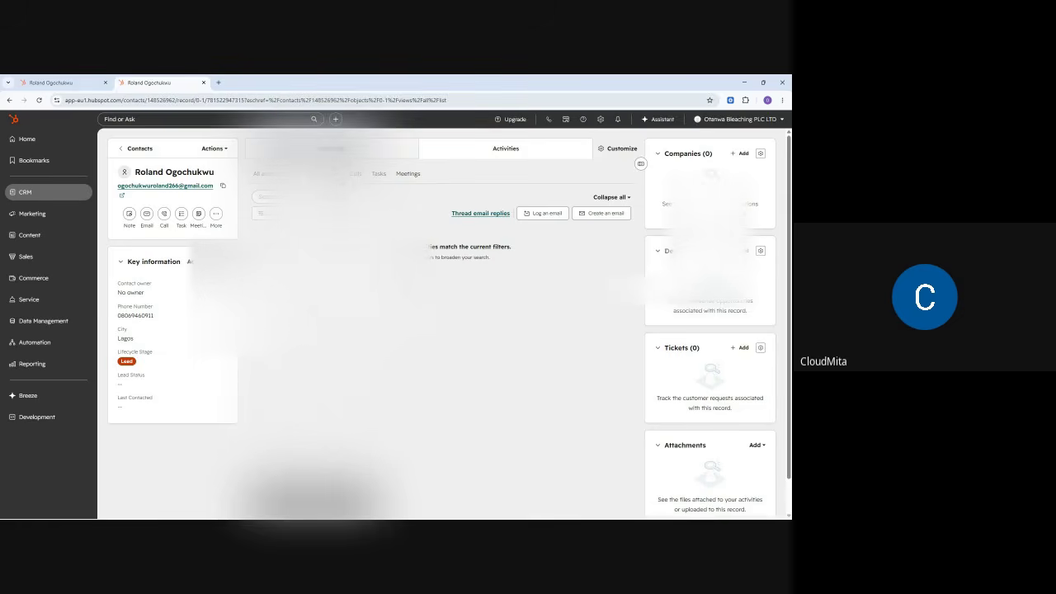
left_click(358, 177)
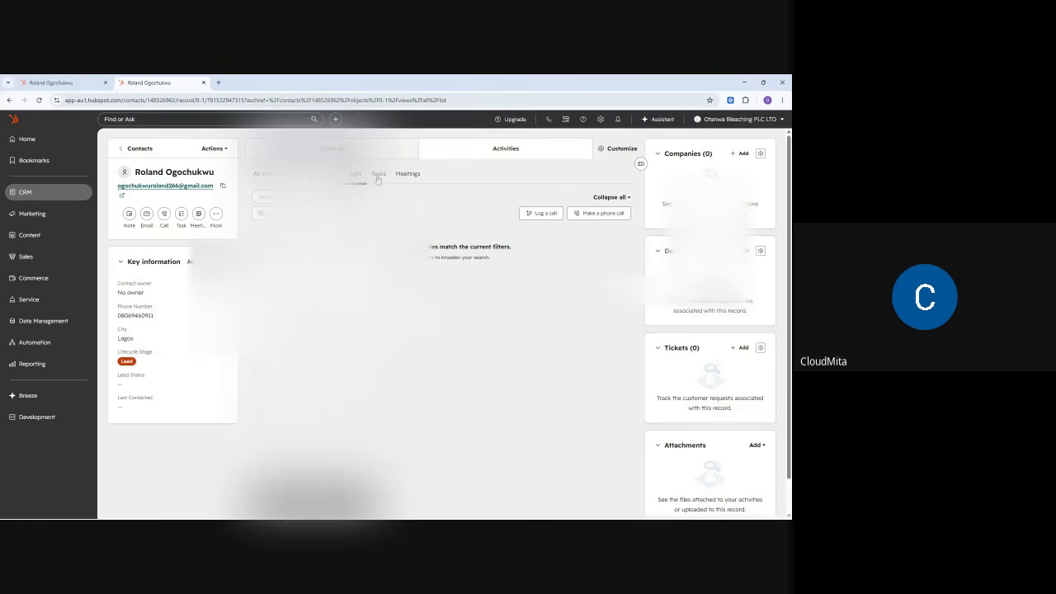
left_click(377, 176)
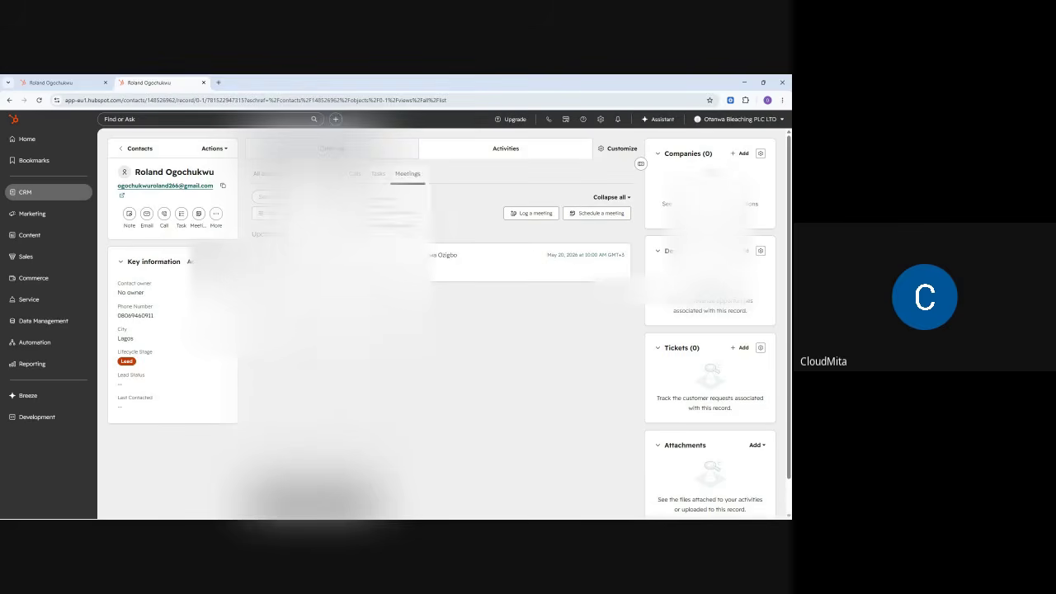
mouse_move(54, 200)
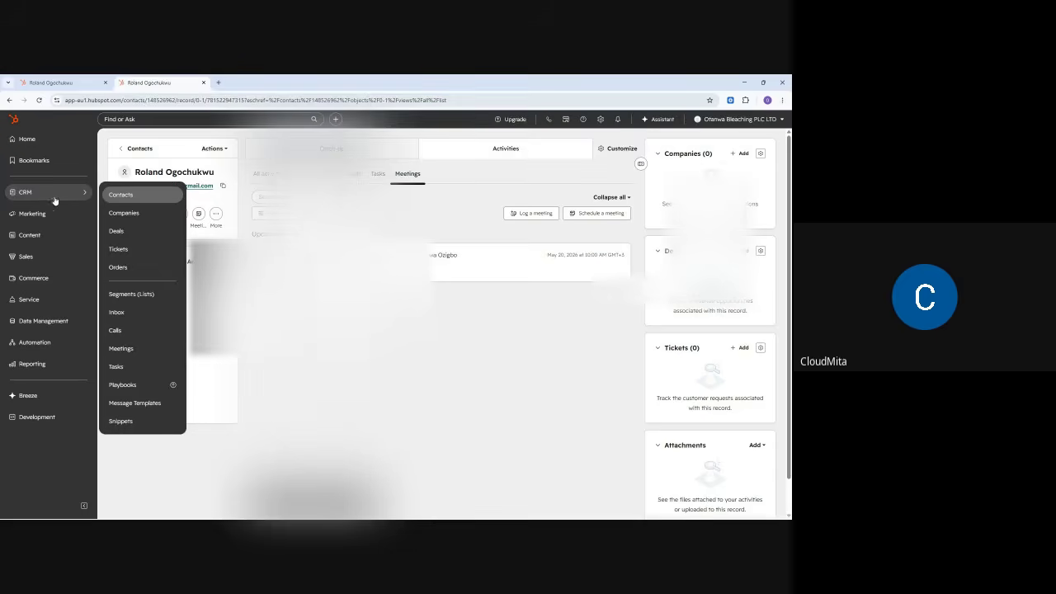
left_click(121, 197)
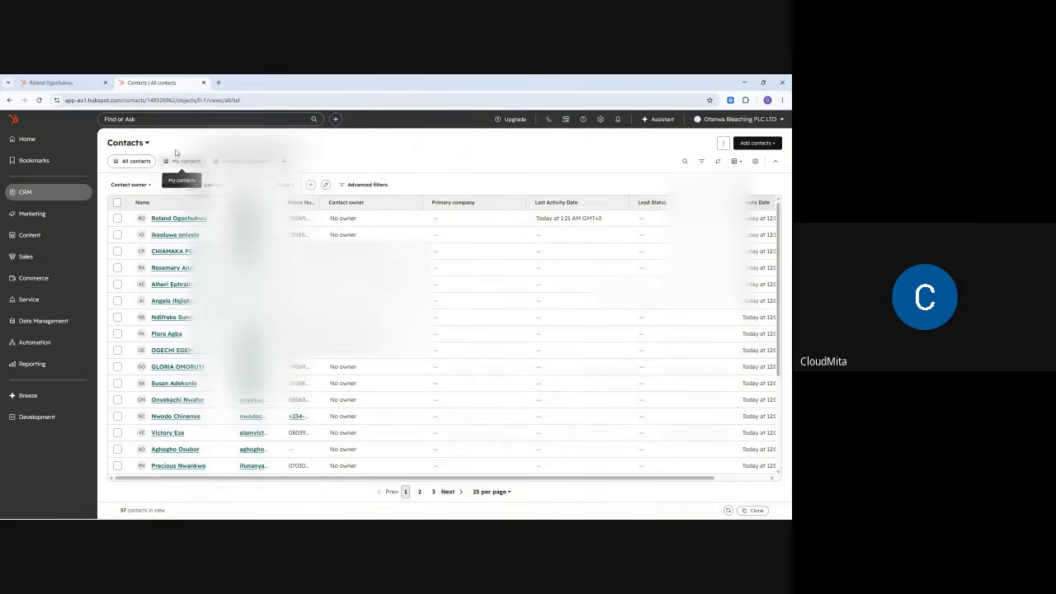
- Search for 'chin' and open the matching contact's record
left_click(182, 121)
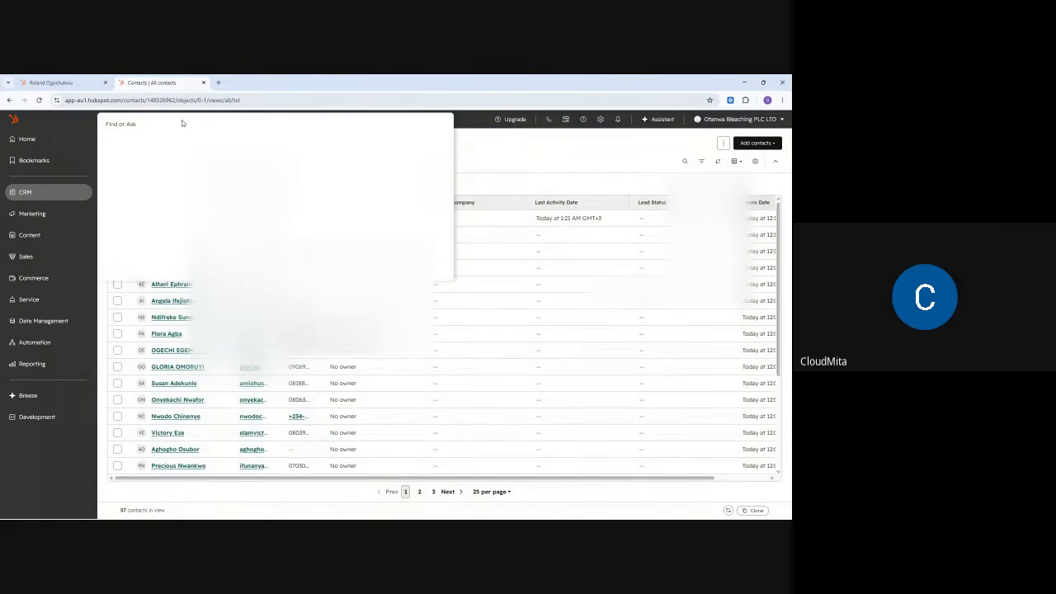
type("chin")
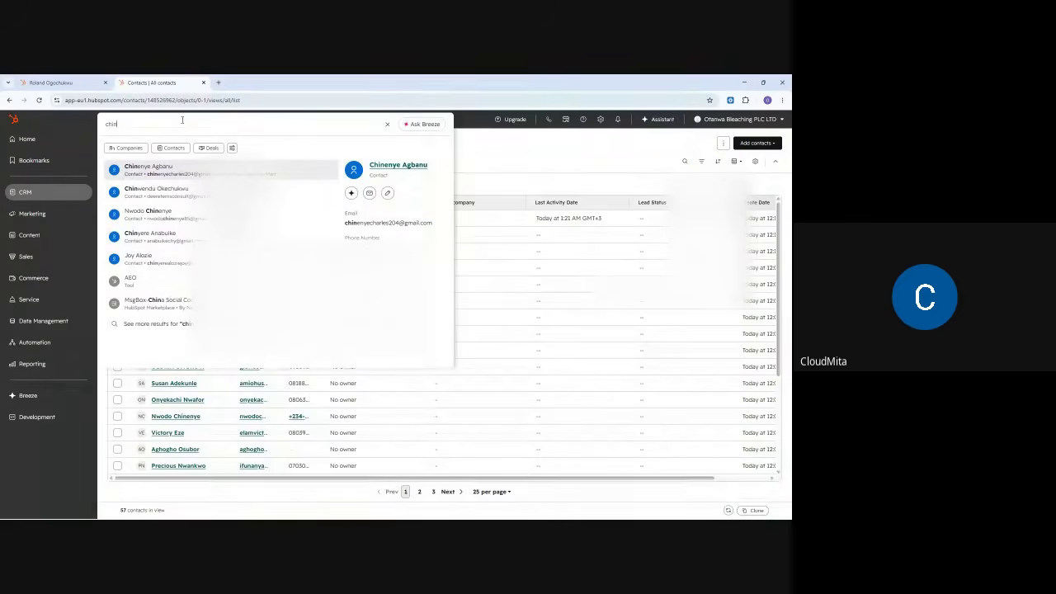
left_click(178, 196)
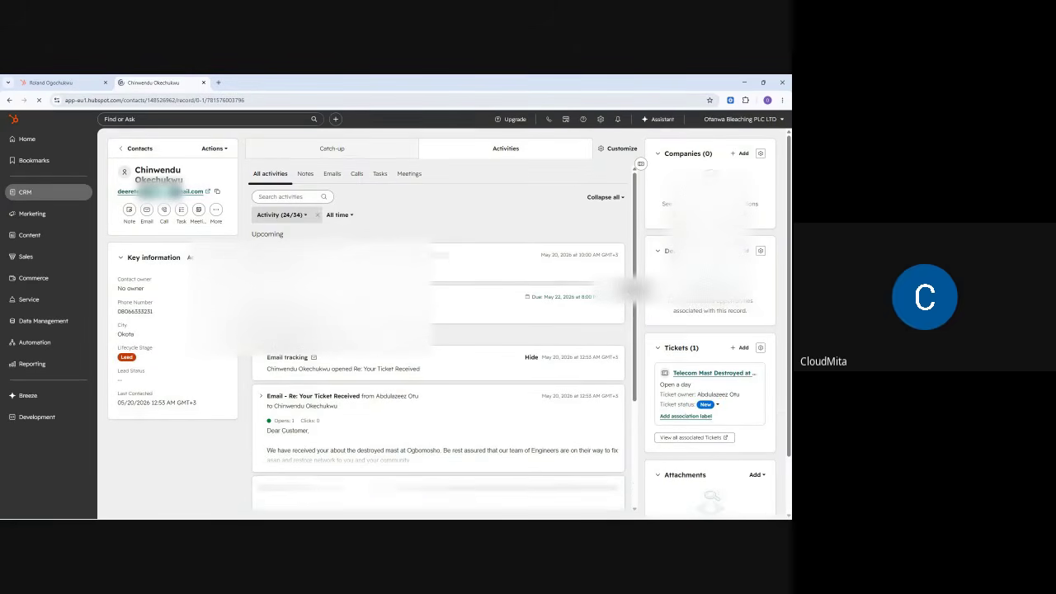
- Review the contact's emails, meetings and notes, then minimize the browser to reveal the Meet call
left_click(332, 175)
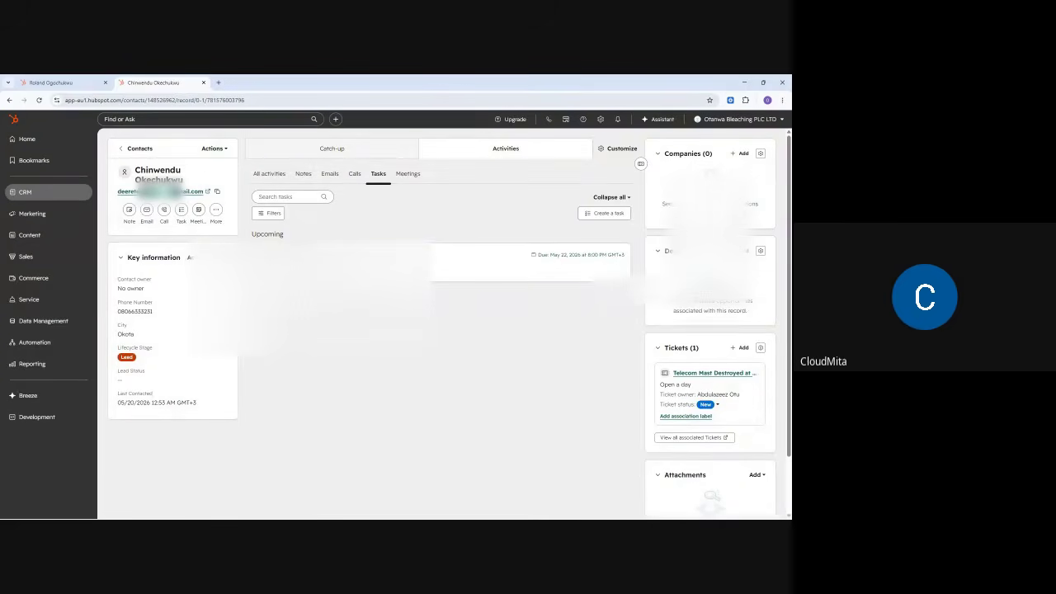
left_click(405, 175)
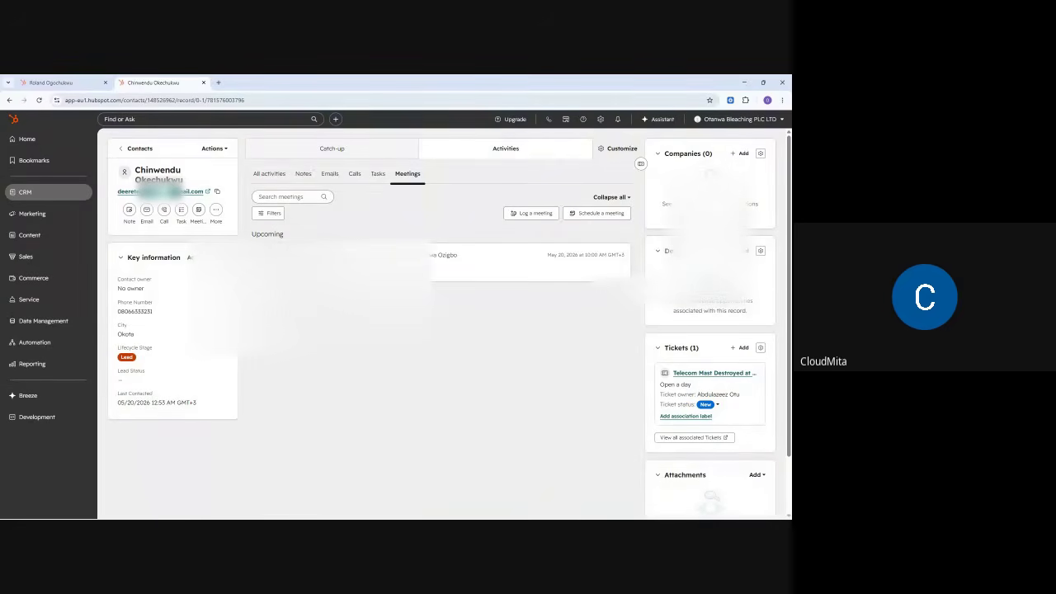
left_click(332, 174)
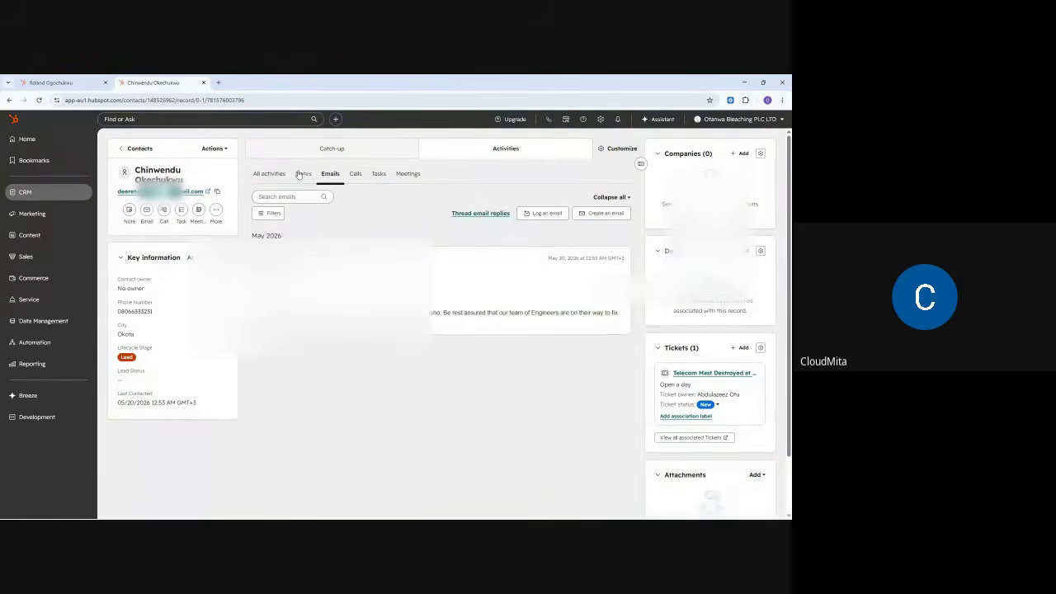
left_click(301, 175)
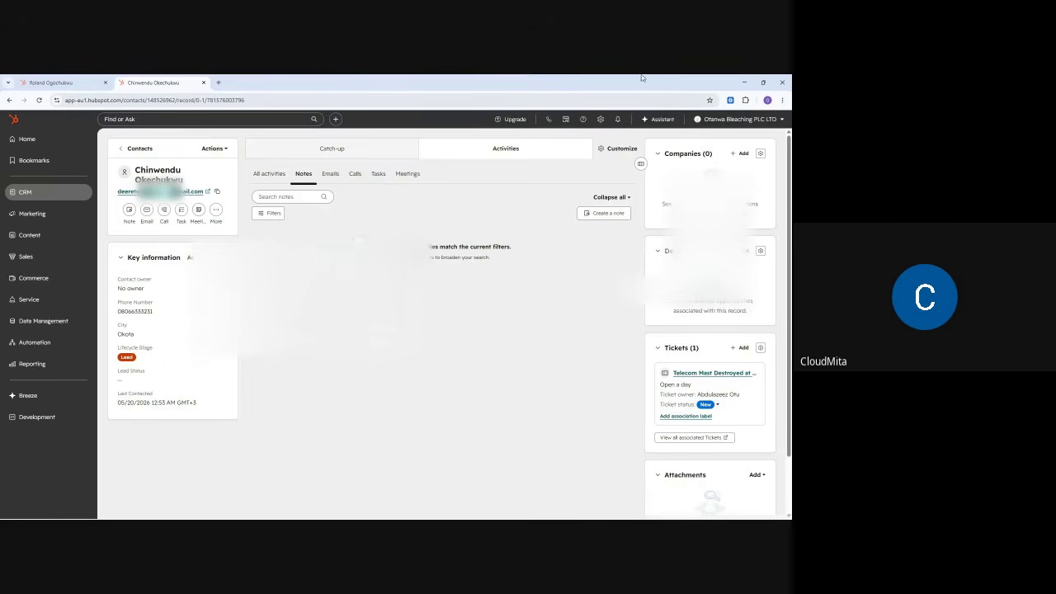
left_click(743, 82)
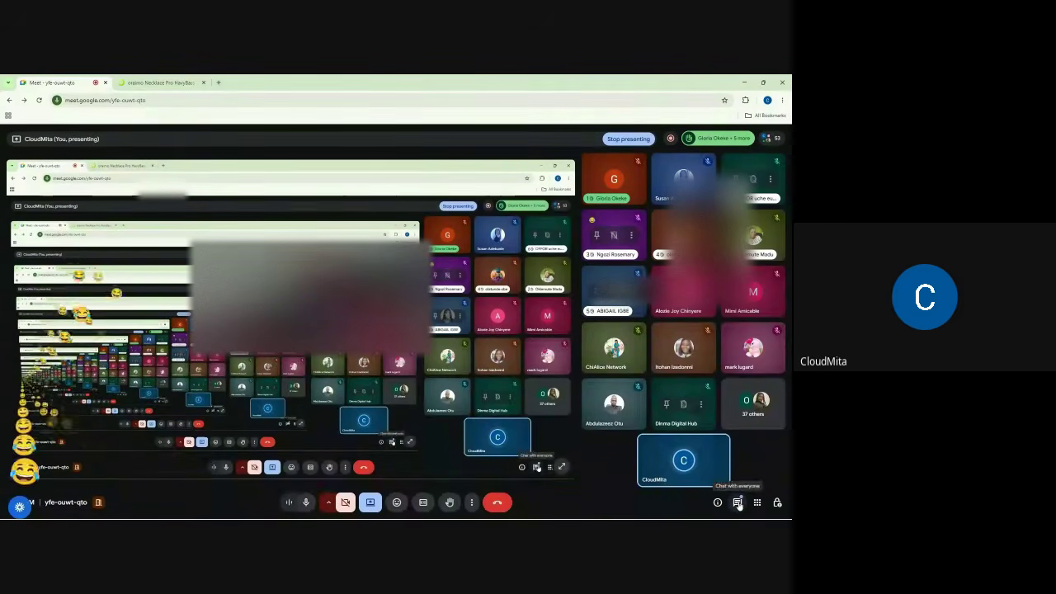
left_click(737, 503)
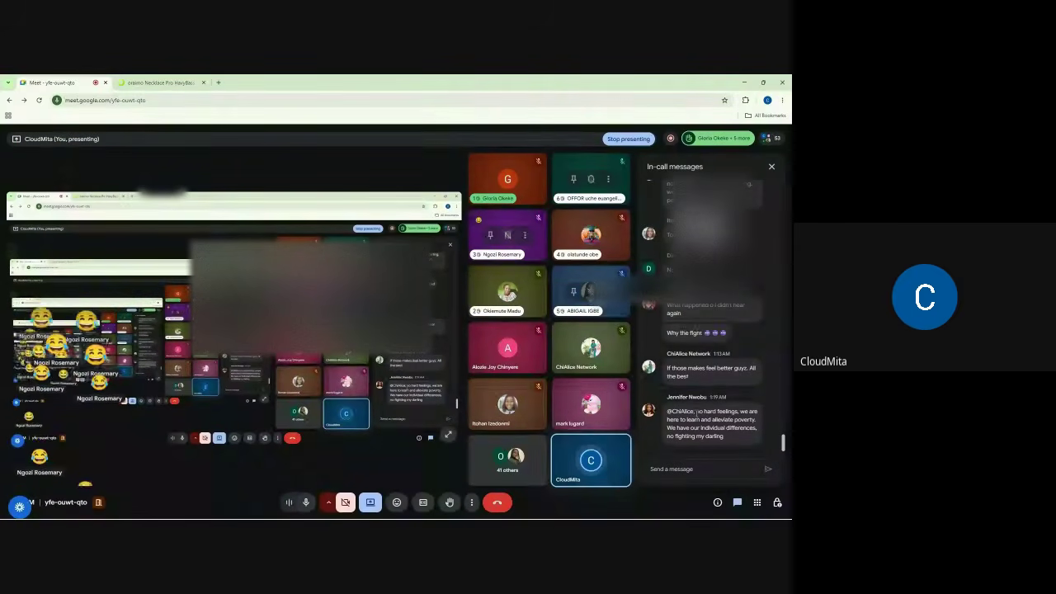
scroll(692, 398, "up", 3)
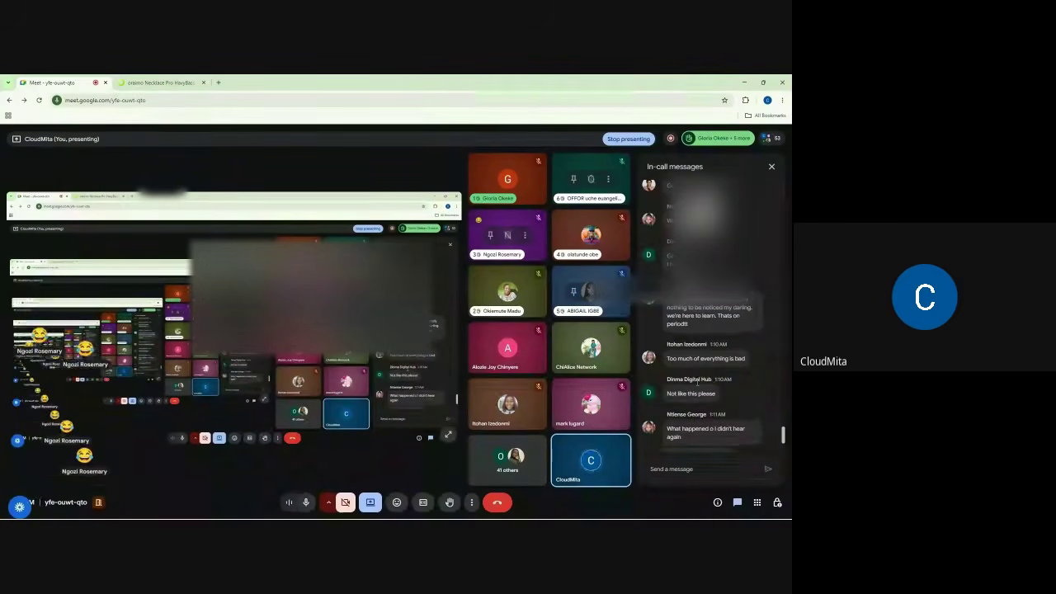
scroll(693, 355, "up", 3)
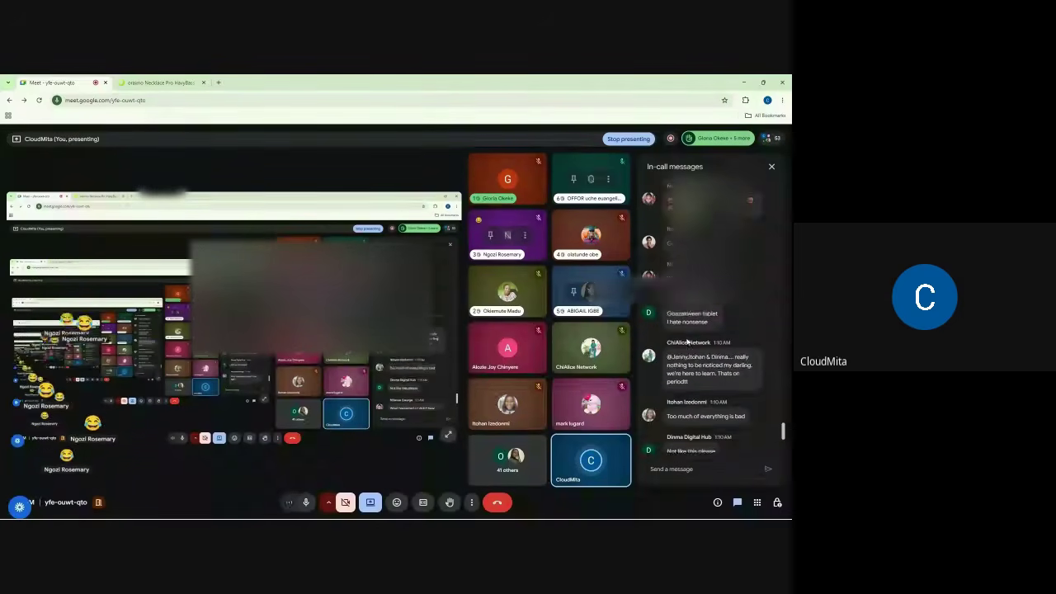
scroll(687, 338, "up", 4)
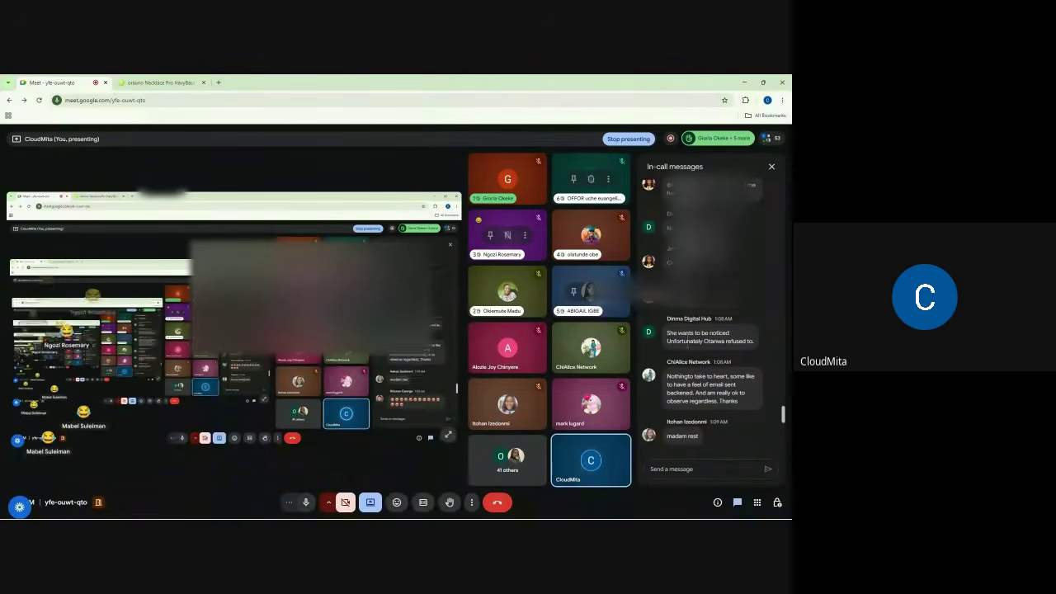
scroll(687, 341, "up", 6)
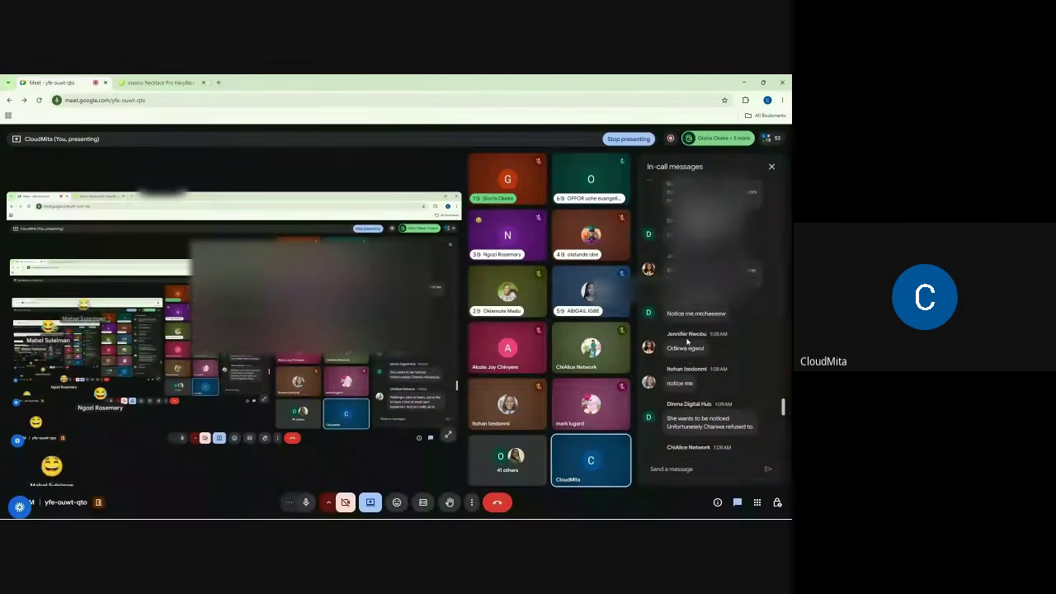
scroll(687, 341, "up", 1)
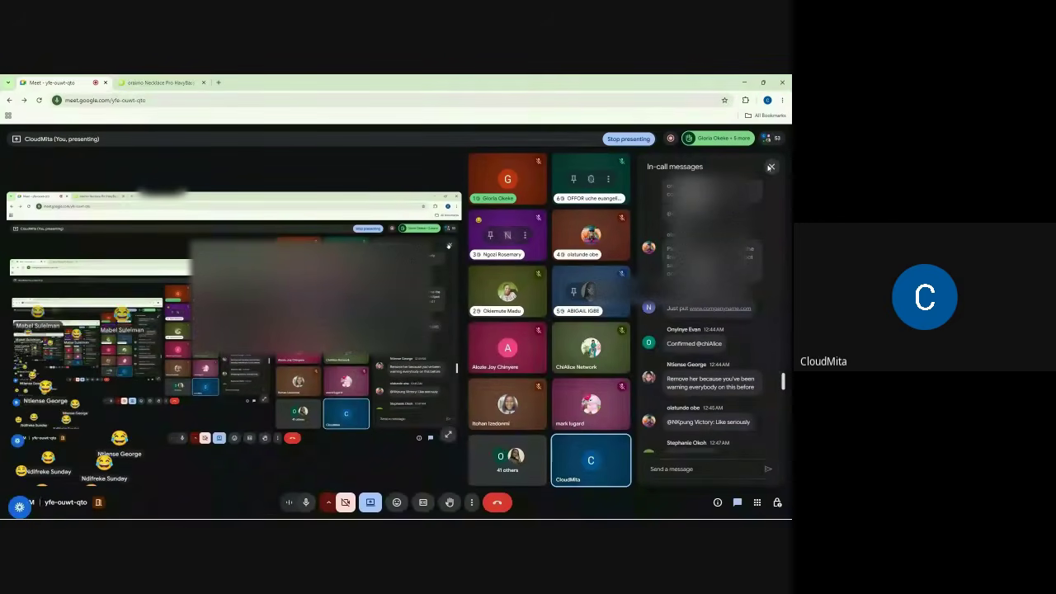
left_click(771, 167)
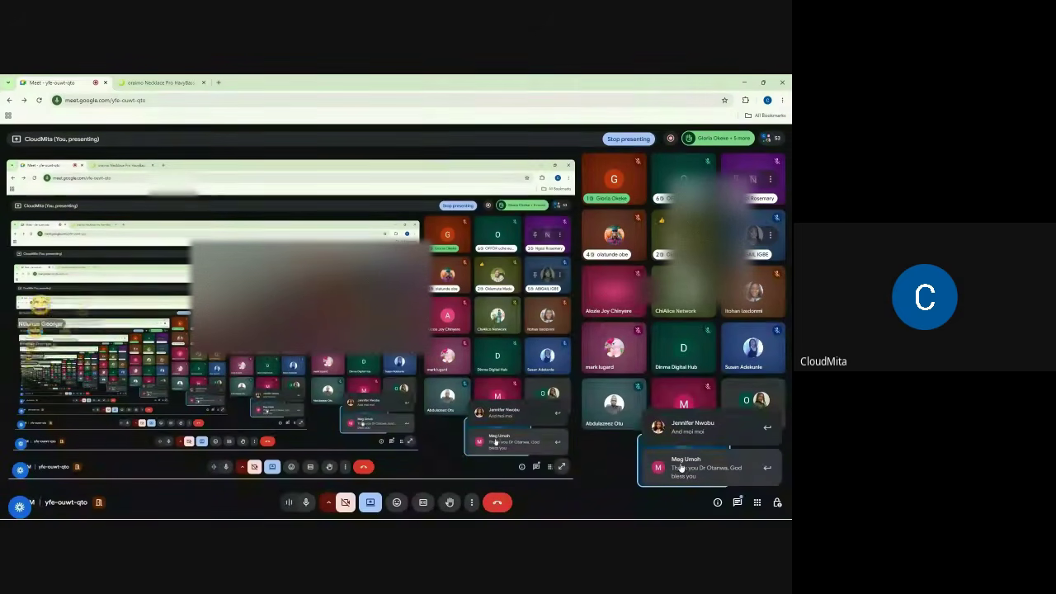
- In Host controls, turn participant microphone access off and back on
left_click(776, 502)
left_click(764, 347)
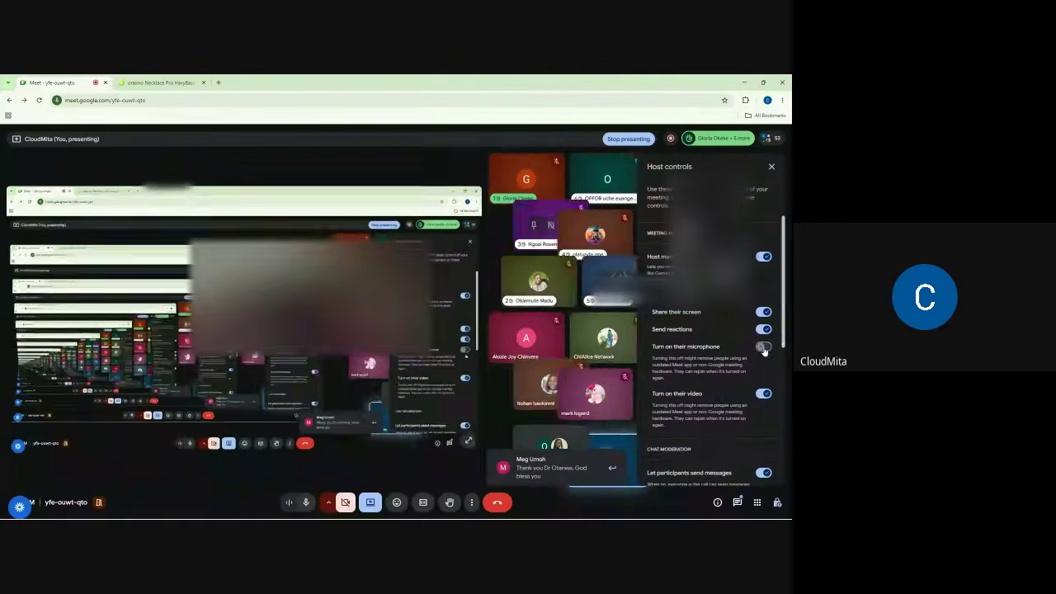
left_click(764, 347)
left_click(772, 167)
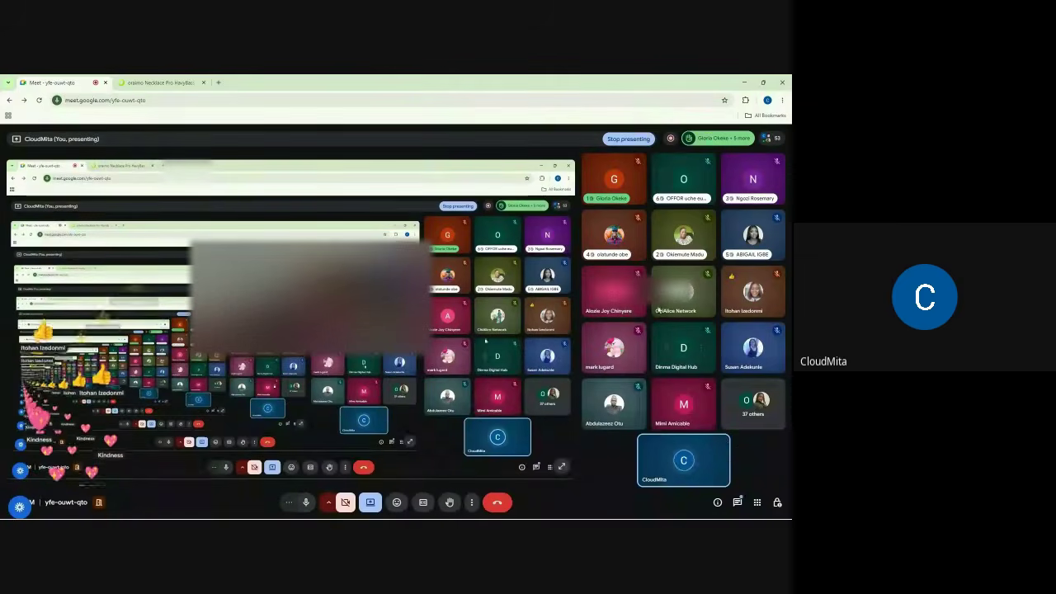
- Request to stop the meeting recording from the recording management panel
left_click(475, 505)
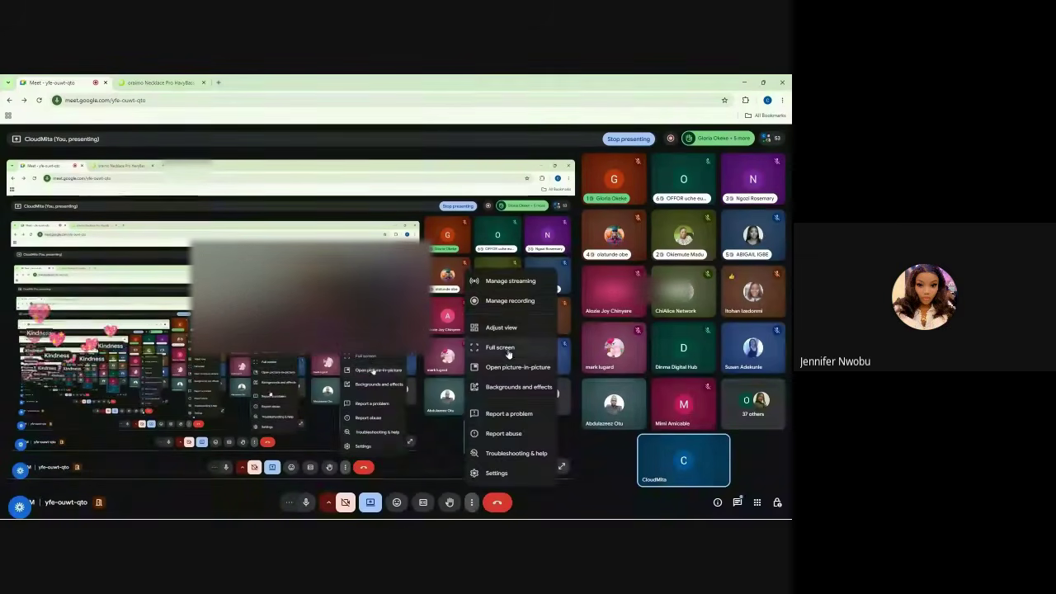
left_click(512, 298)
left_click(710, 466)
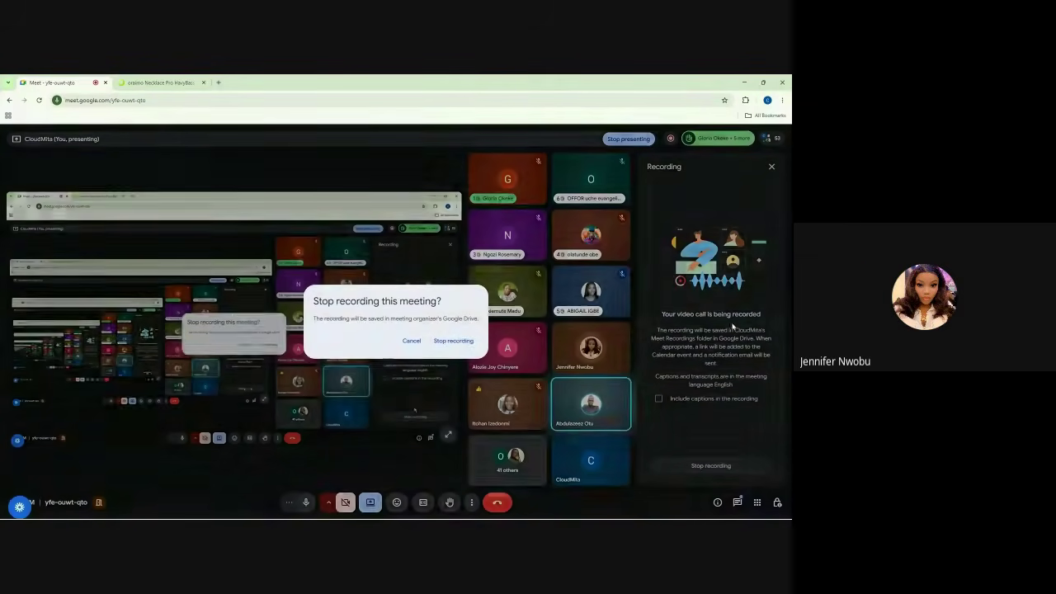